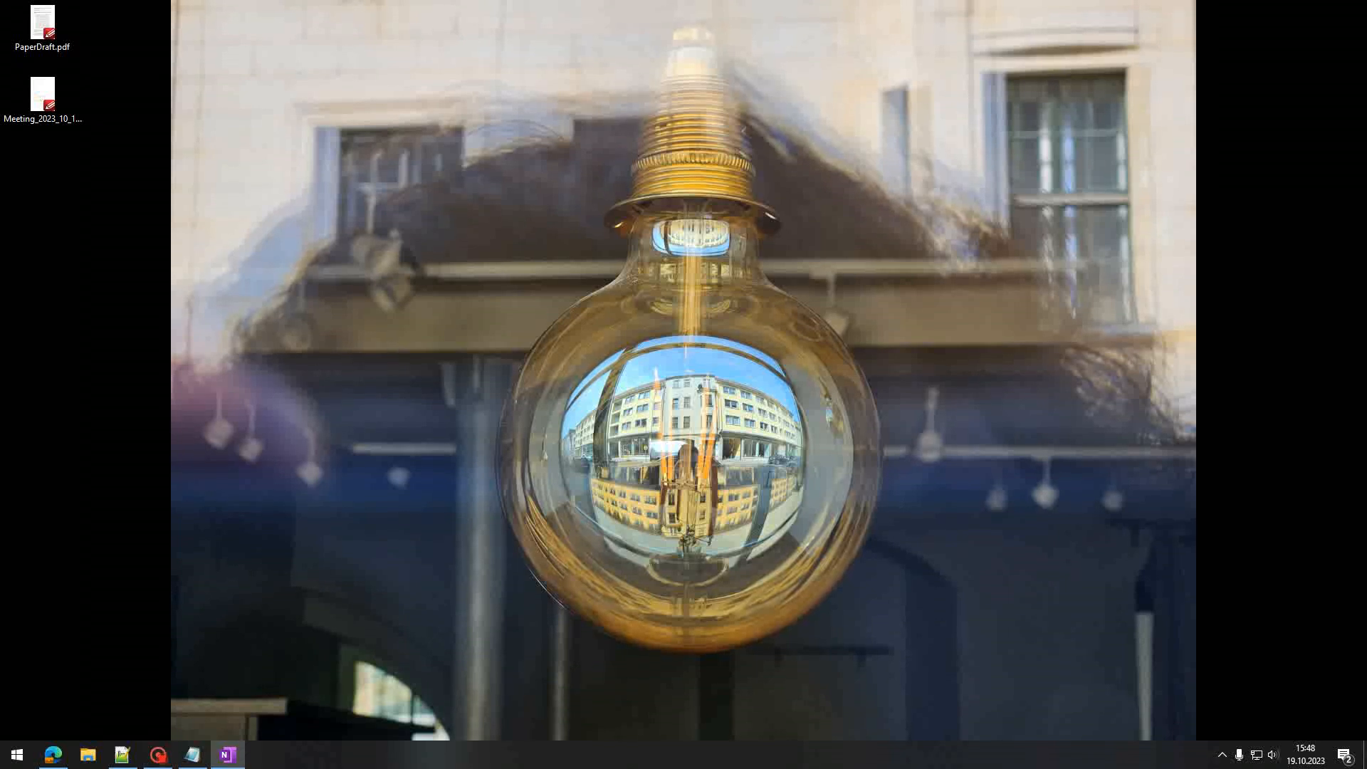
Step: On OneNote's Task 01 page, draw labelled green x and y axis arrows at the beam's wall support
left_click(227, 754)
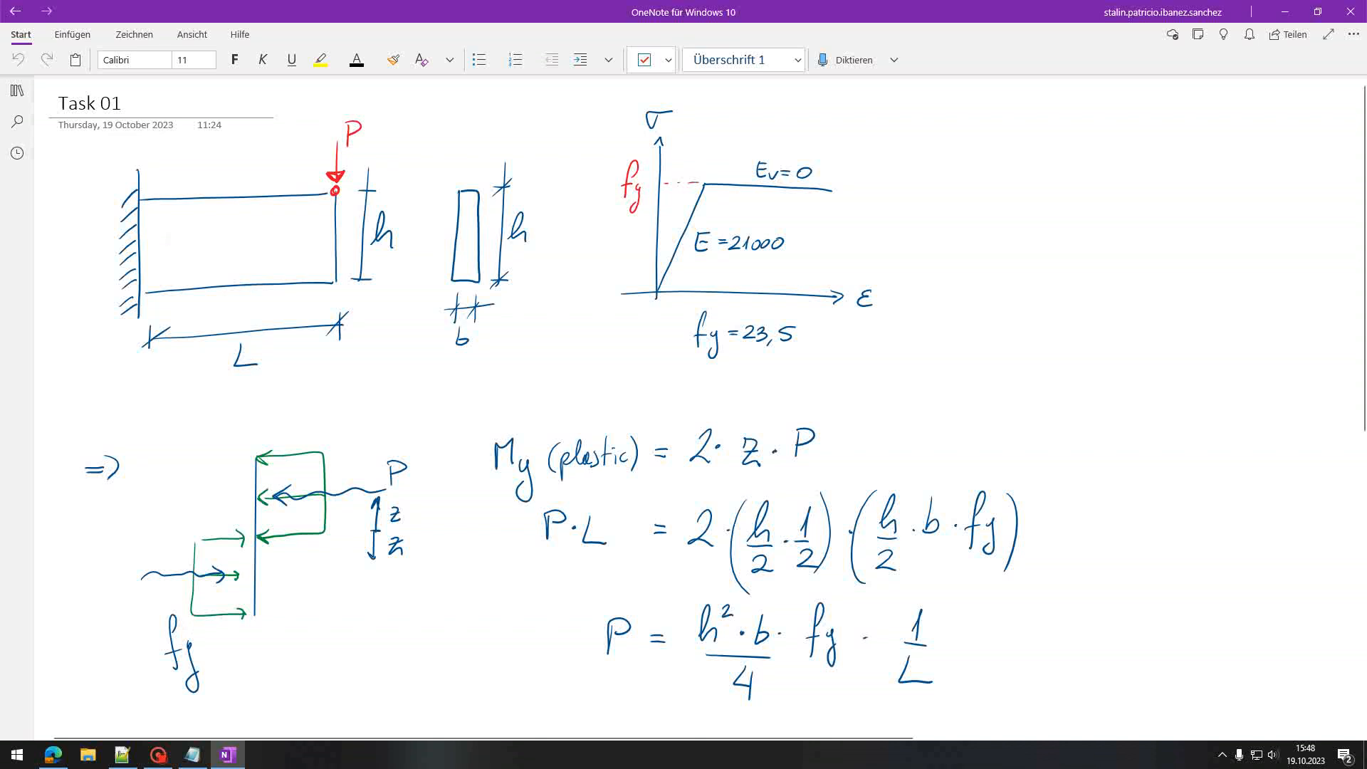
left_click_drag(141, 293, 188, 306)
mouse_move(187, 291)
left_mouse_down()
mouse_move(179, 306)
mouse_move(134, 257)
mouse_move(152, 265)
left_mouse_up()
left_click_drag(163, 249, 151, 273)
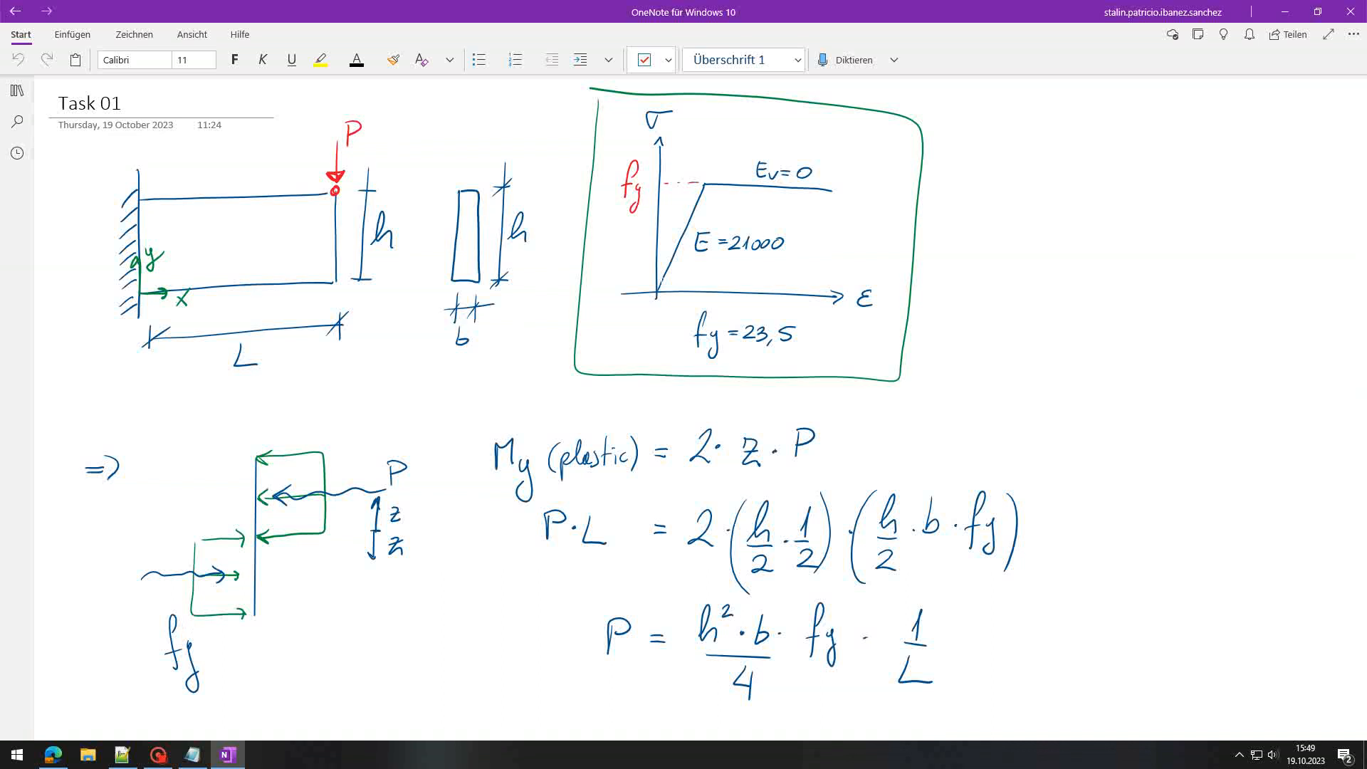
scroll(191, 478, "down", 2)
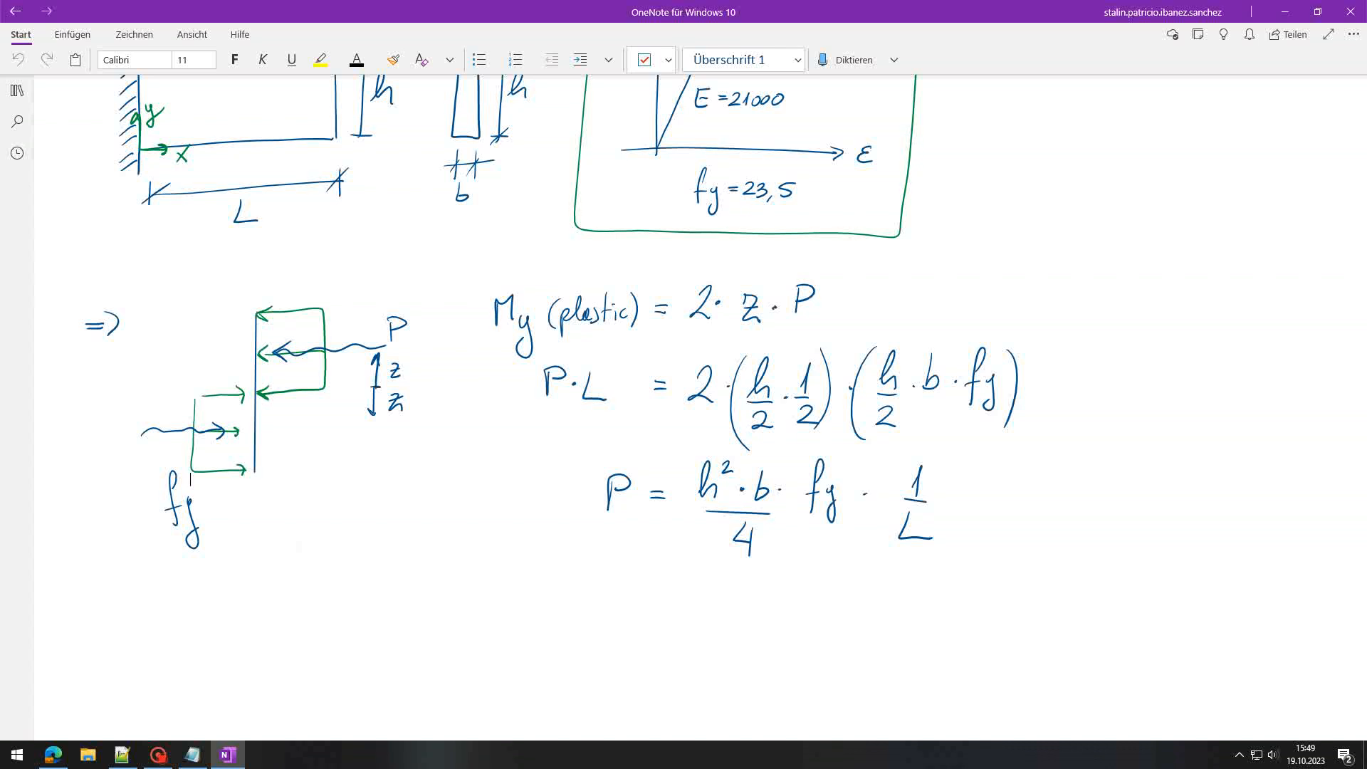
scroll(684, 389, "up", 3)
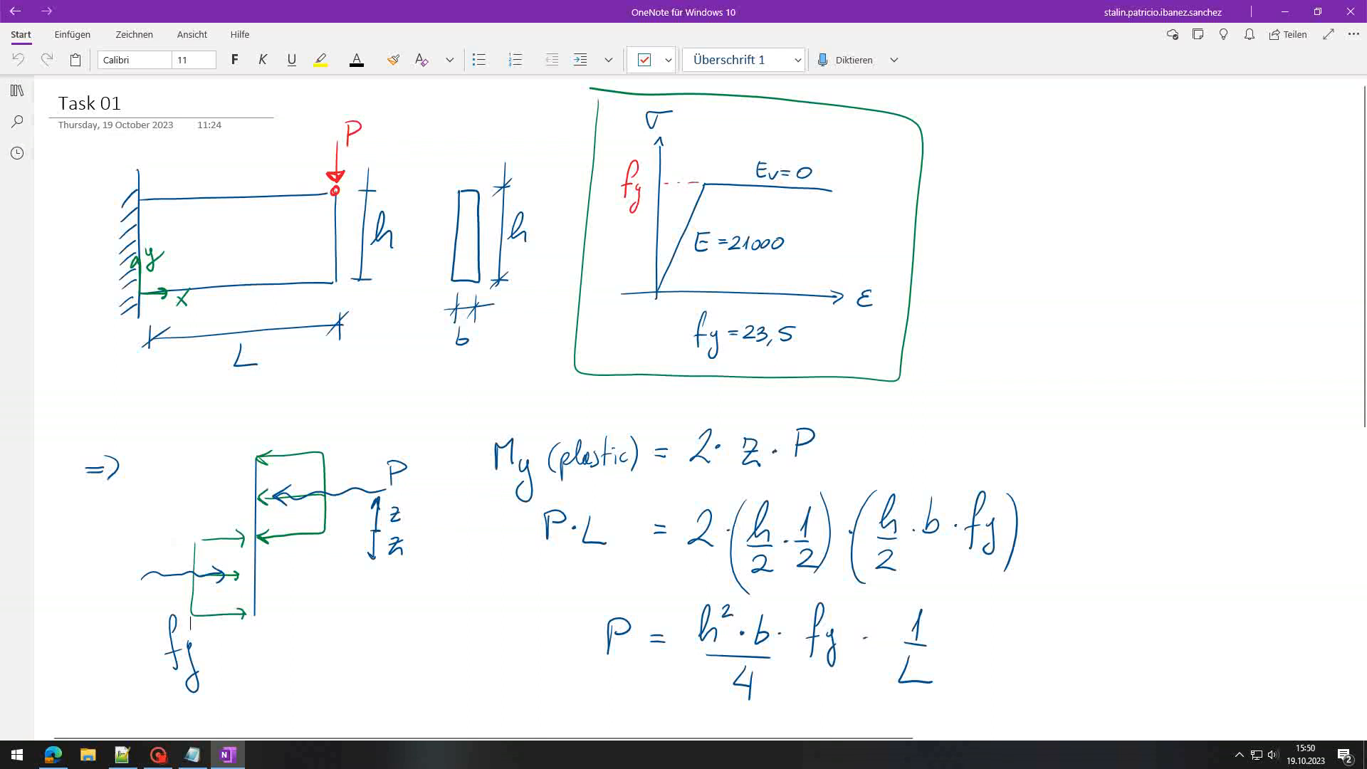
scroll(683, 388, "down", 1)
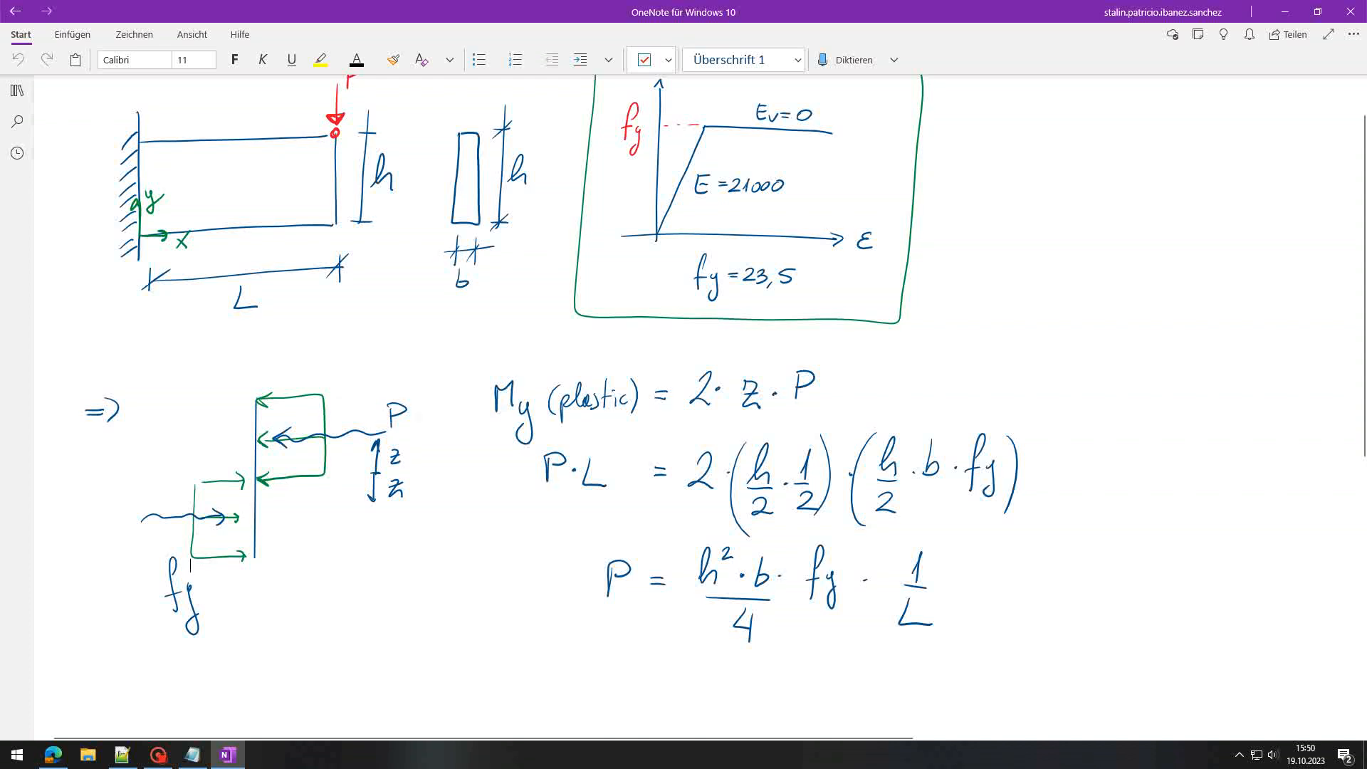
Step: Highlight the P label, force-diagram arrow level, and the 2, z, P, h/2 equation terms yellow
left_click_drag(380, 429, 408, 395)
left_click_drag(387, 468, 408, 447)
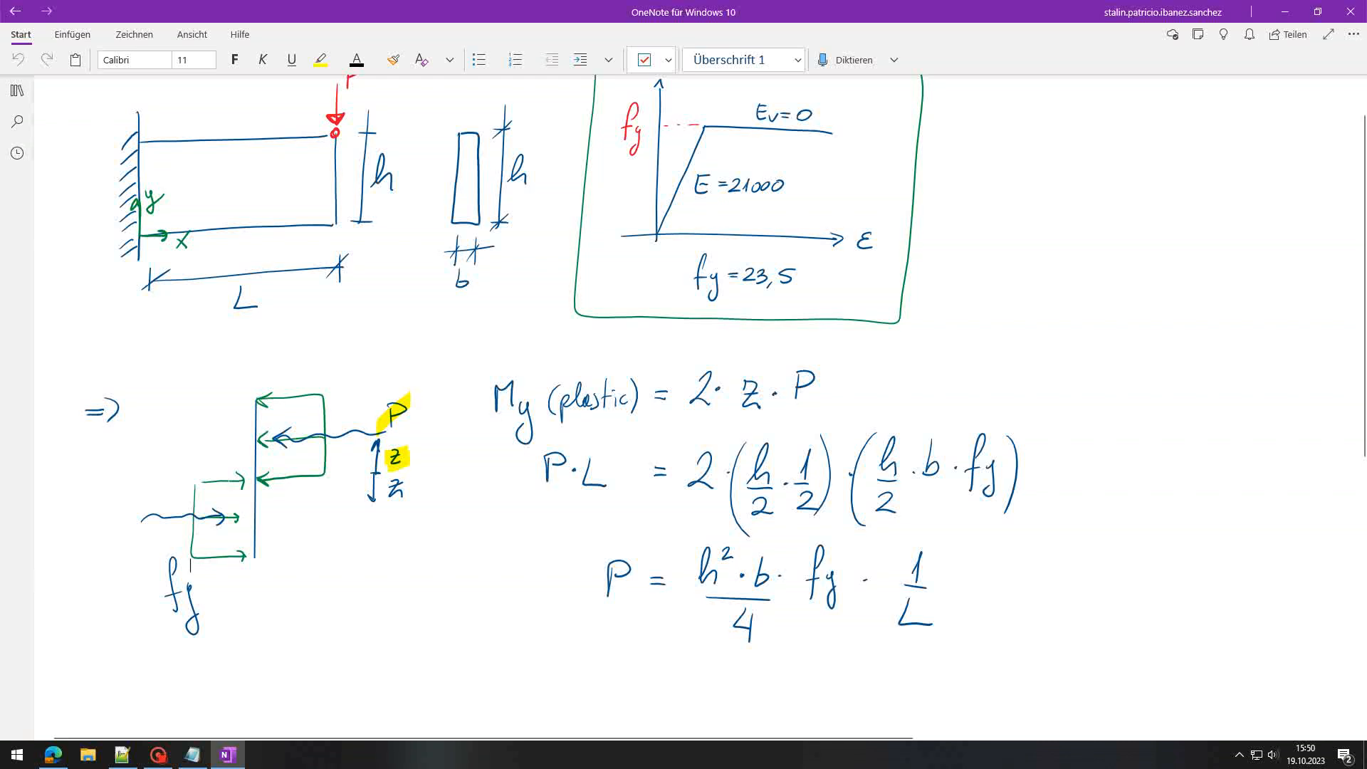
left_click_drag(188, 479, 330, 476)
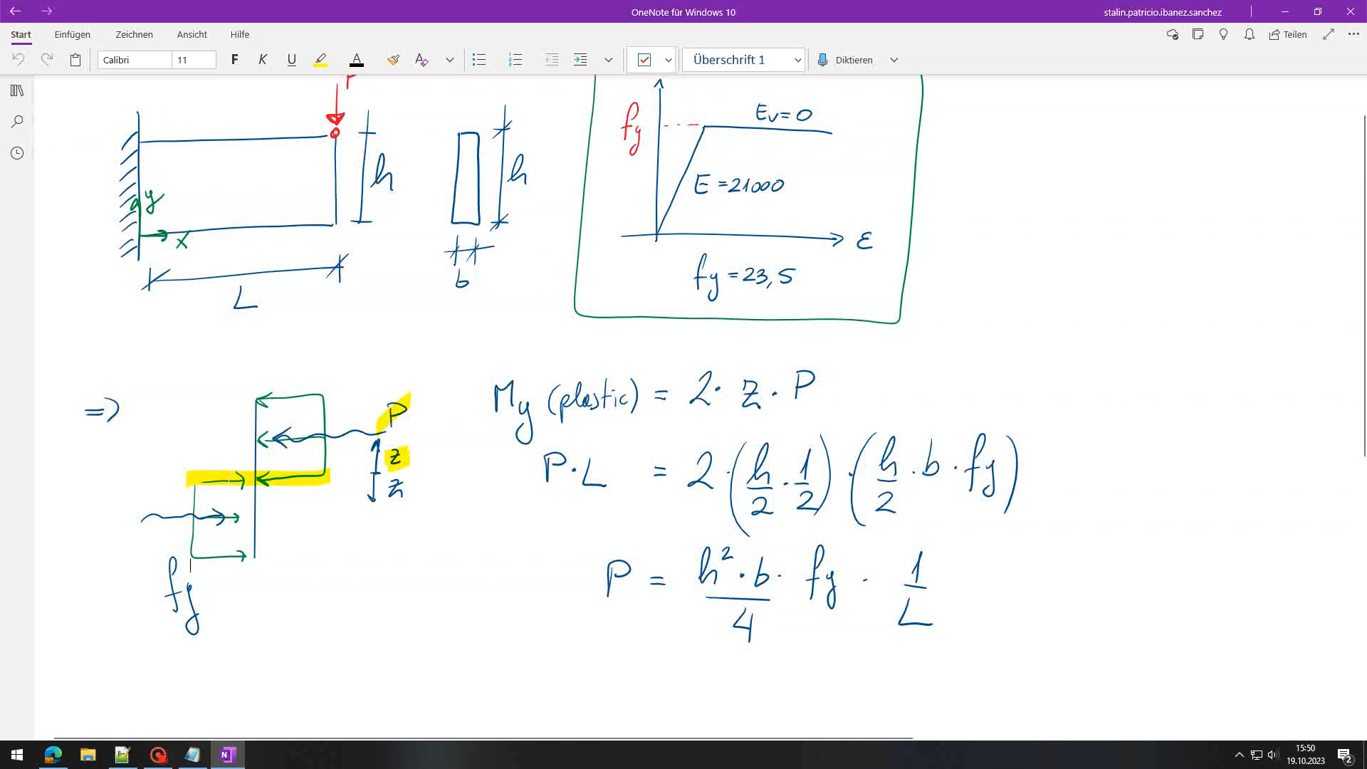
mouse_move(701, 378)
left_mouse_down()
mouse_move(701, 403)
mouse_move(750, 404)
left_mouse_up()
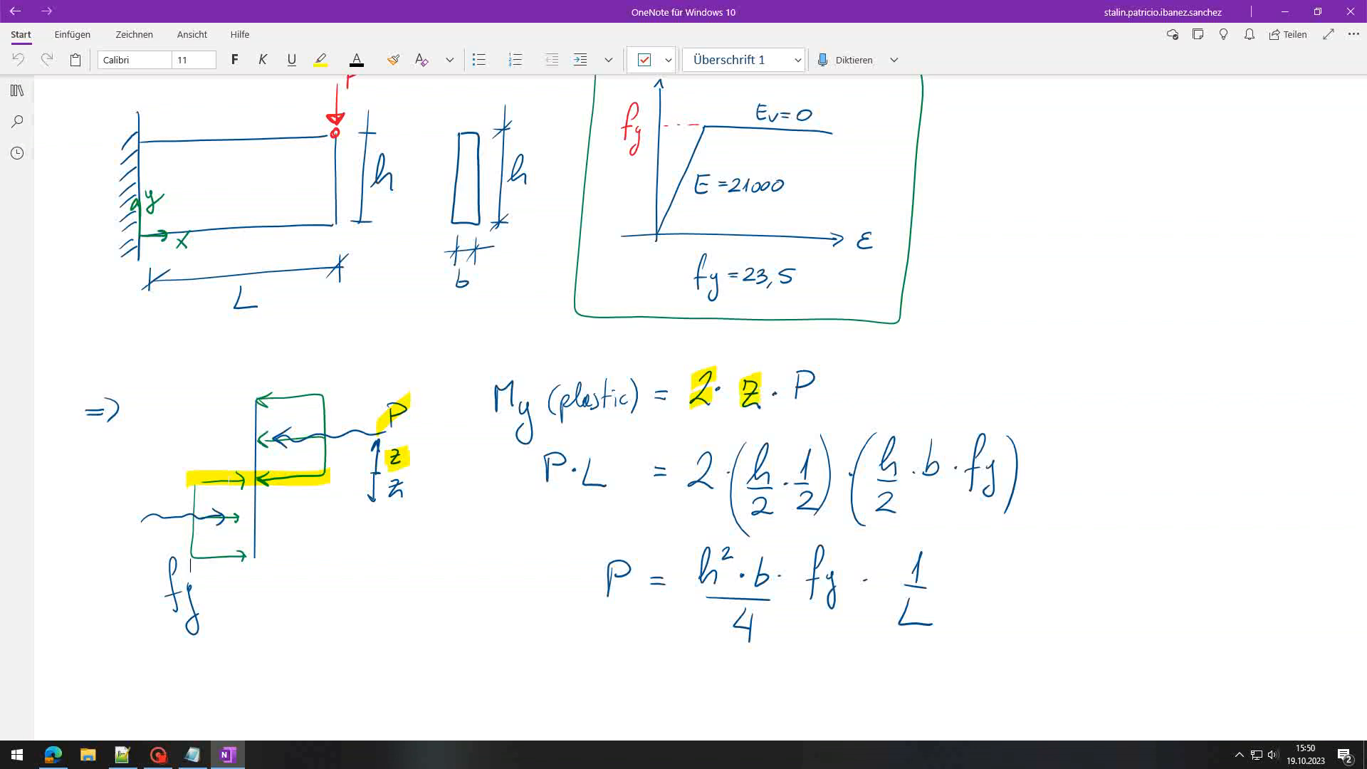
left_click_drag(805, 368, 797, 404)
mouse_move(760, 484)
left_mouse_down()
mouse_move(762, 443)
mouse_move(759, 522)
left_mouse_up()
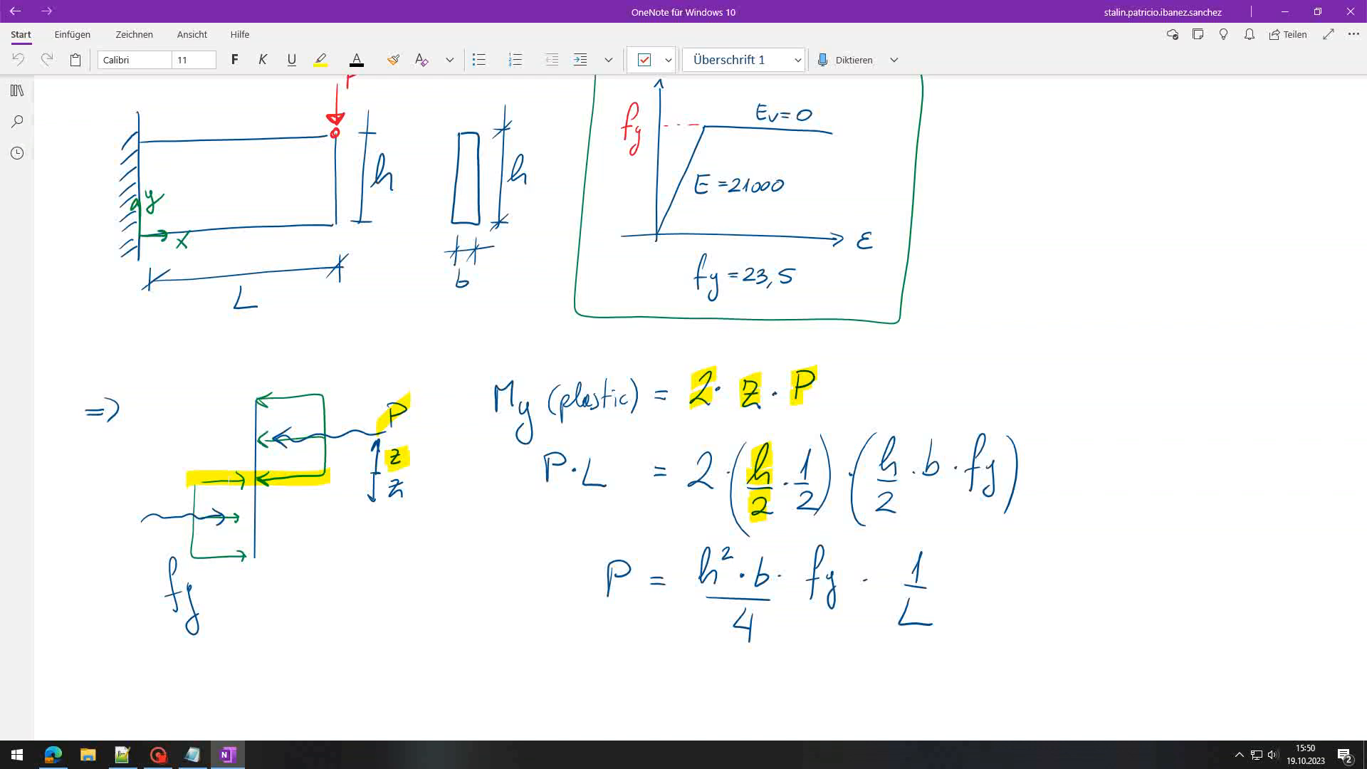
left_click_drag(803, 451, 805, 517)
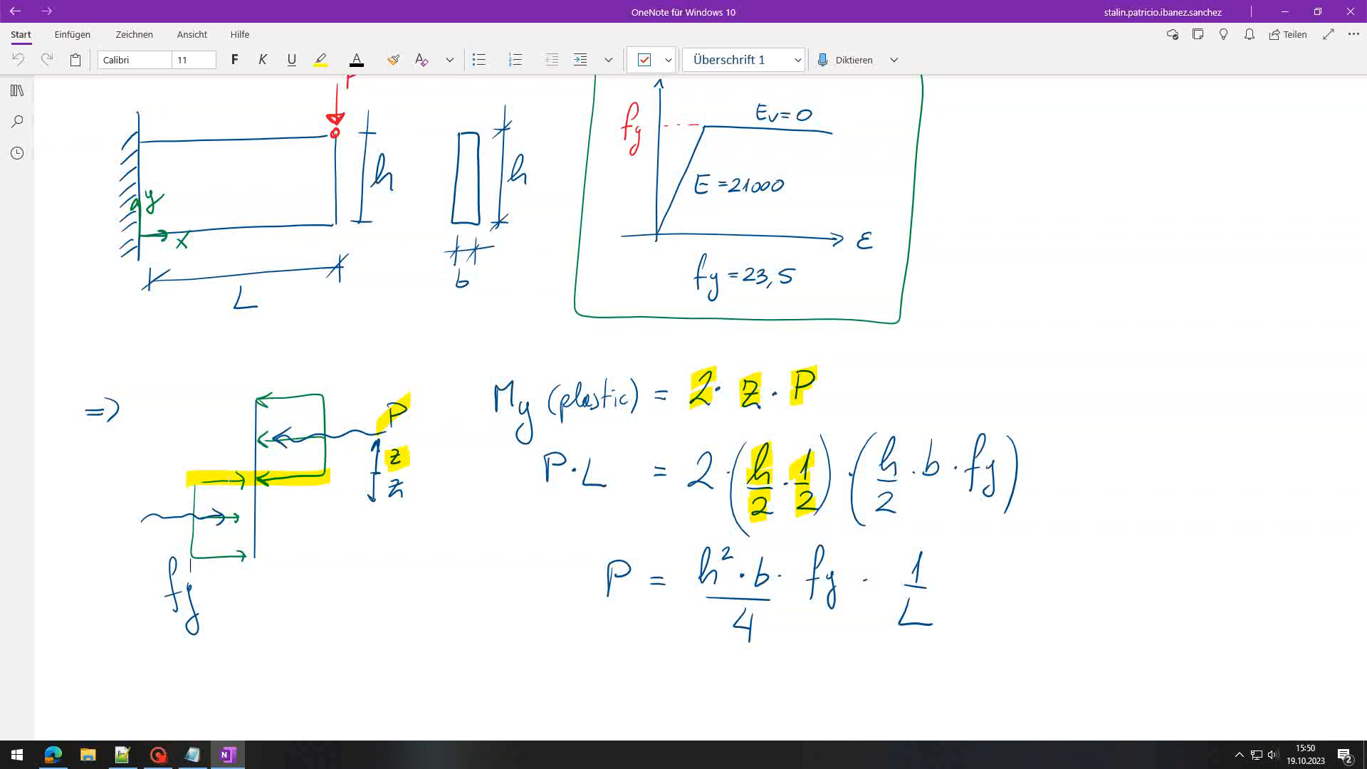
Step: Highlight the cross-section's upper half, the bracket's h/2, b and fy, and the leading 2 yellow
left_click_drag(466, 131, 467, 183)
mouse_move(972, 460)
left_mouse_down()
mouse_move(990, 476)
mouse_move(986, 461)
left_mouse_up()
left_click_drag(890, 440, 886, 519)
left_click_drag(931, 478, 930, 436)
left_click_drag(975, 476, 986, 494)
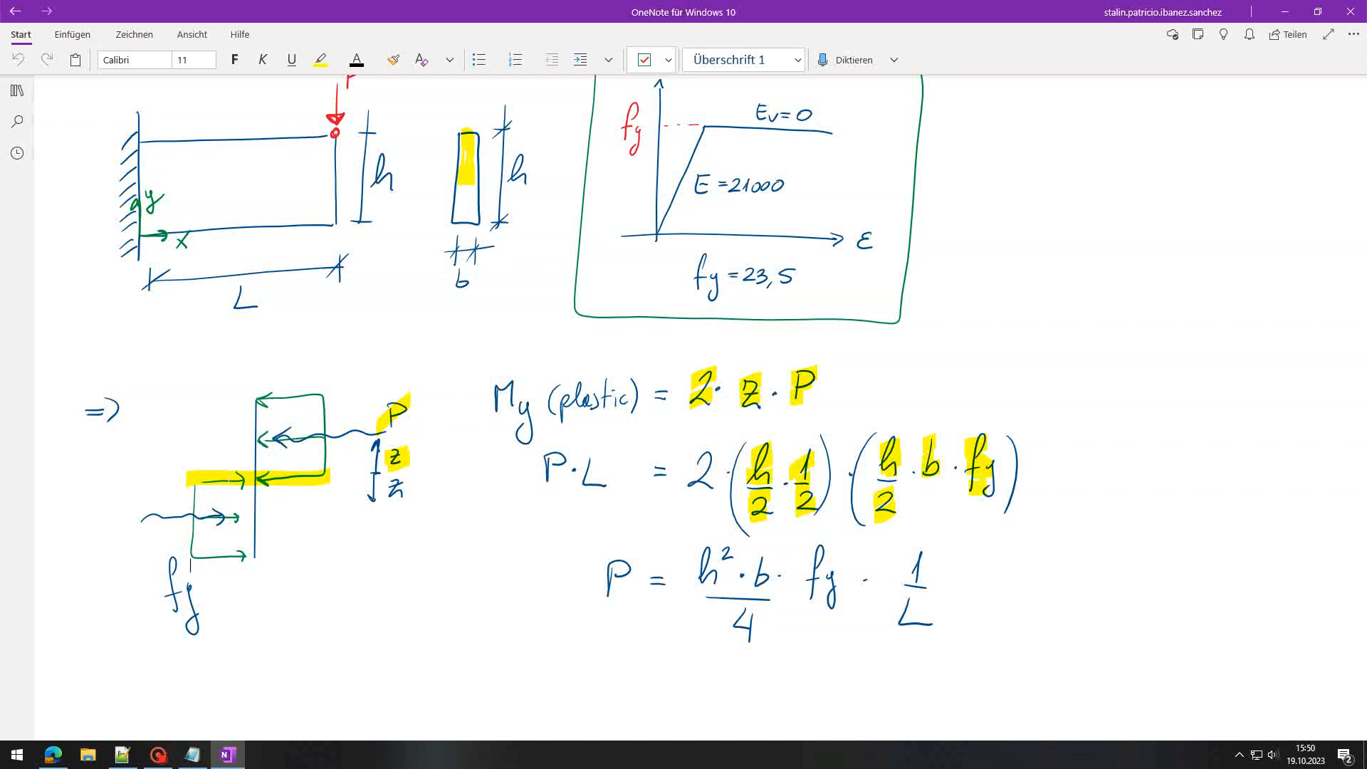
left_click_drag(705, 447, 703, 491)
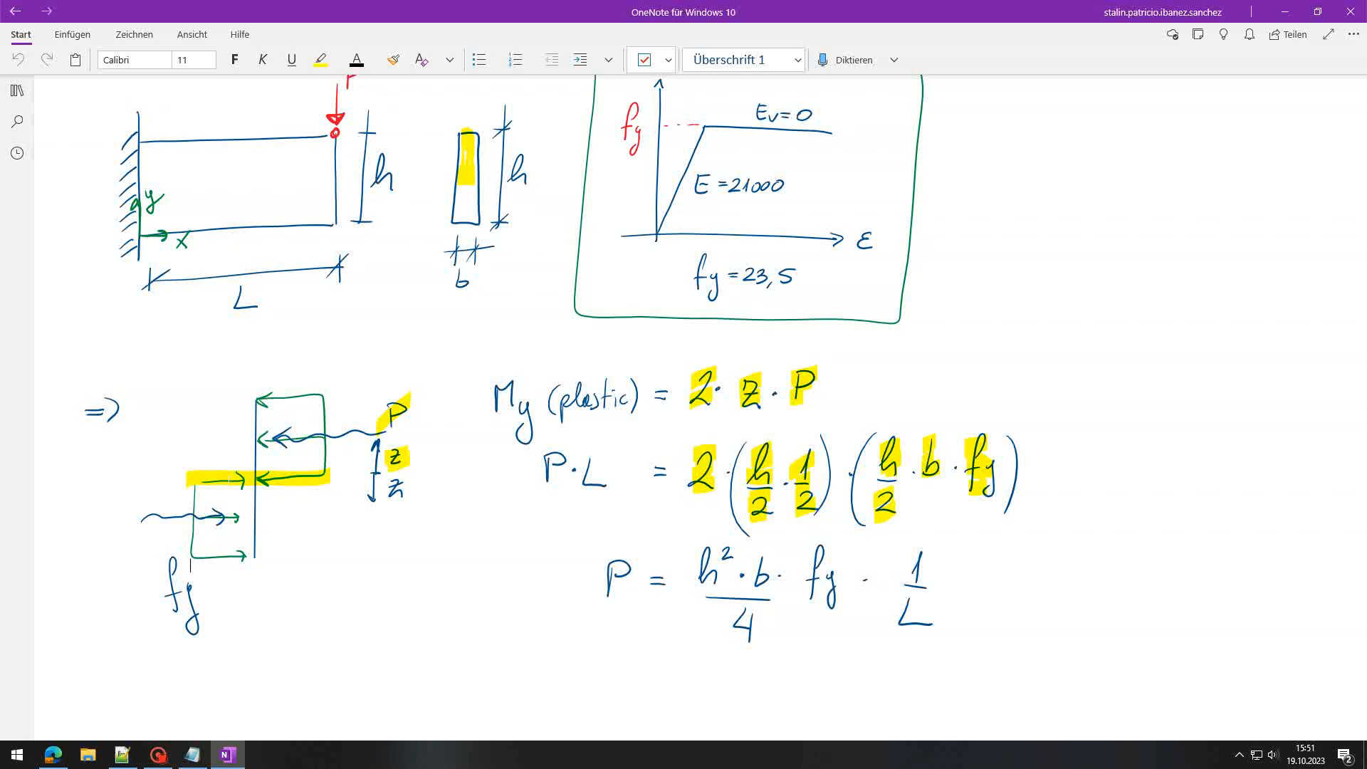
Step: Draw a red My moment arrow at the wall, underline P and L, box the P result, and move OneNote aside
mouse_move(100, 160)
left_mouse_down()
mouse_move(106, 222)
mouse_move(97, 183)
left_mouse_up()
left_click_drag(540, 497, 602, 501)
mouse_move(588, 547)
left_mouse_down()
mouse_move(587, 648)
mouse_move(938, 658)
left_mouse_up()
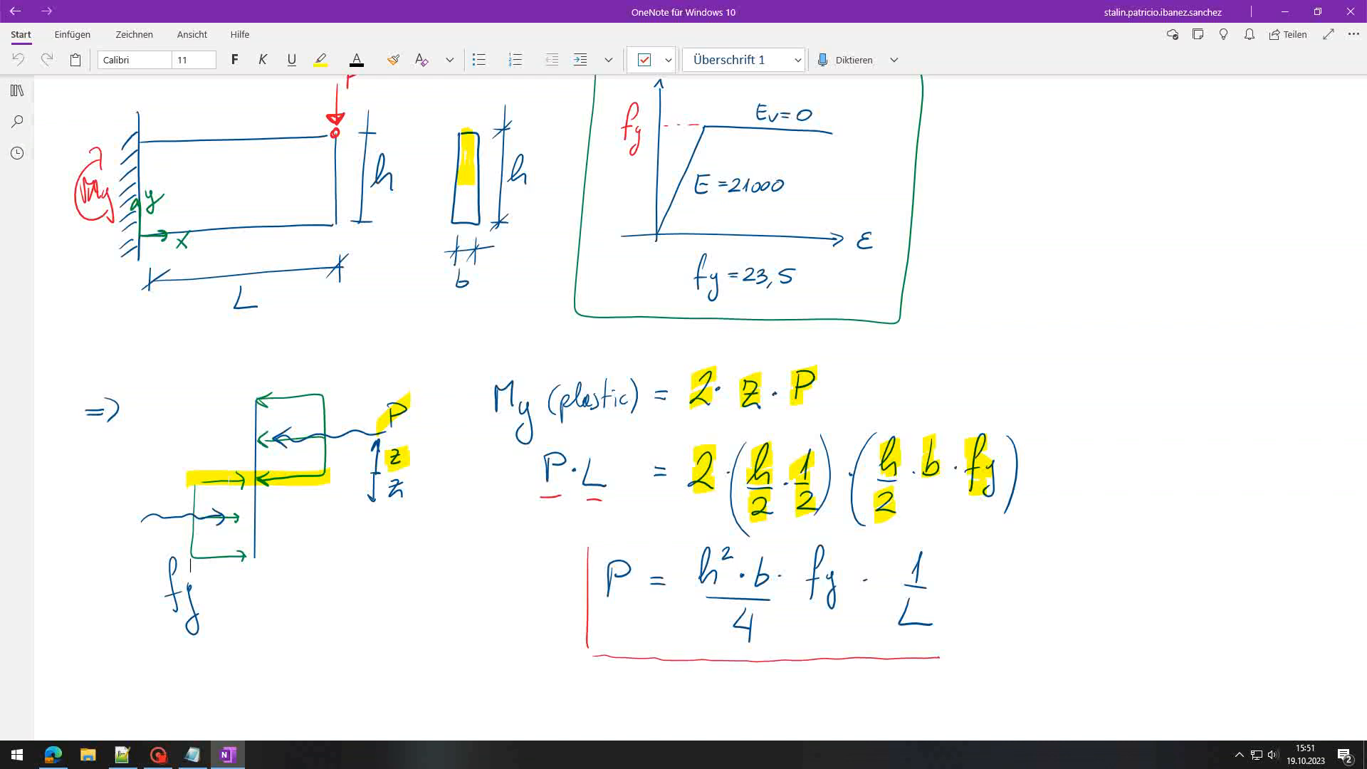
left_click_drag(618, 526, 950, 650)
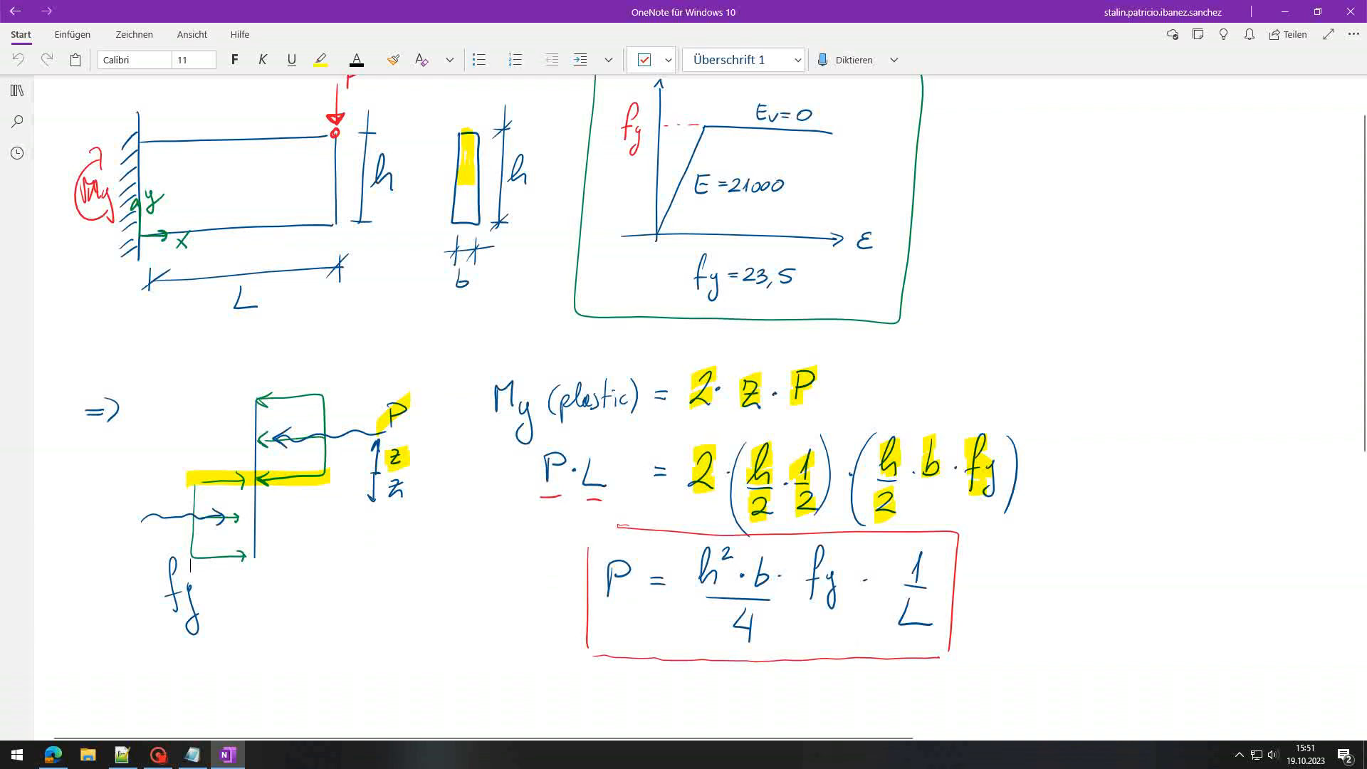
left_click_drag(492, 4, 0, 213)
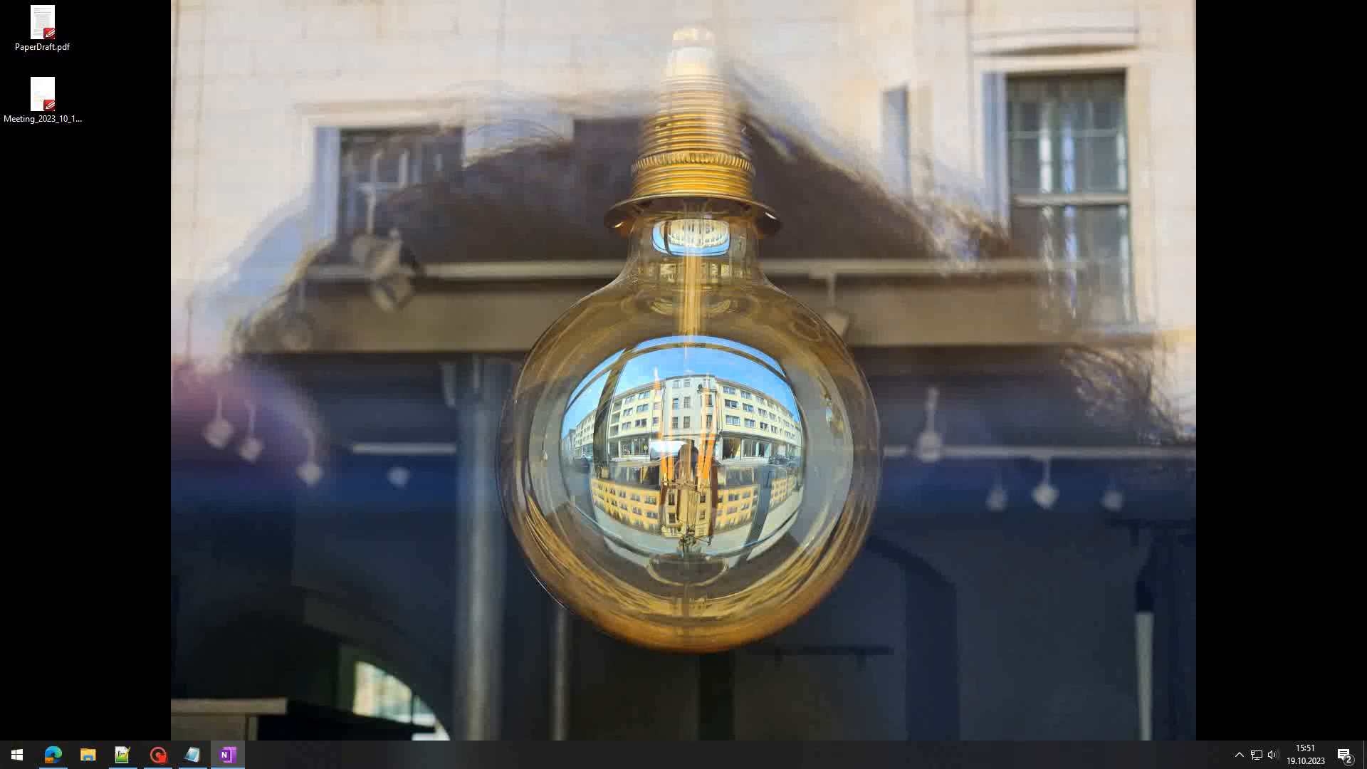
Step: Search the Start menu for 'apdl' and launch Mechanical APDL 19.2
left_click(382, 441)
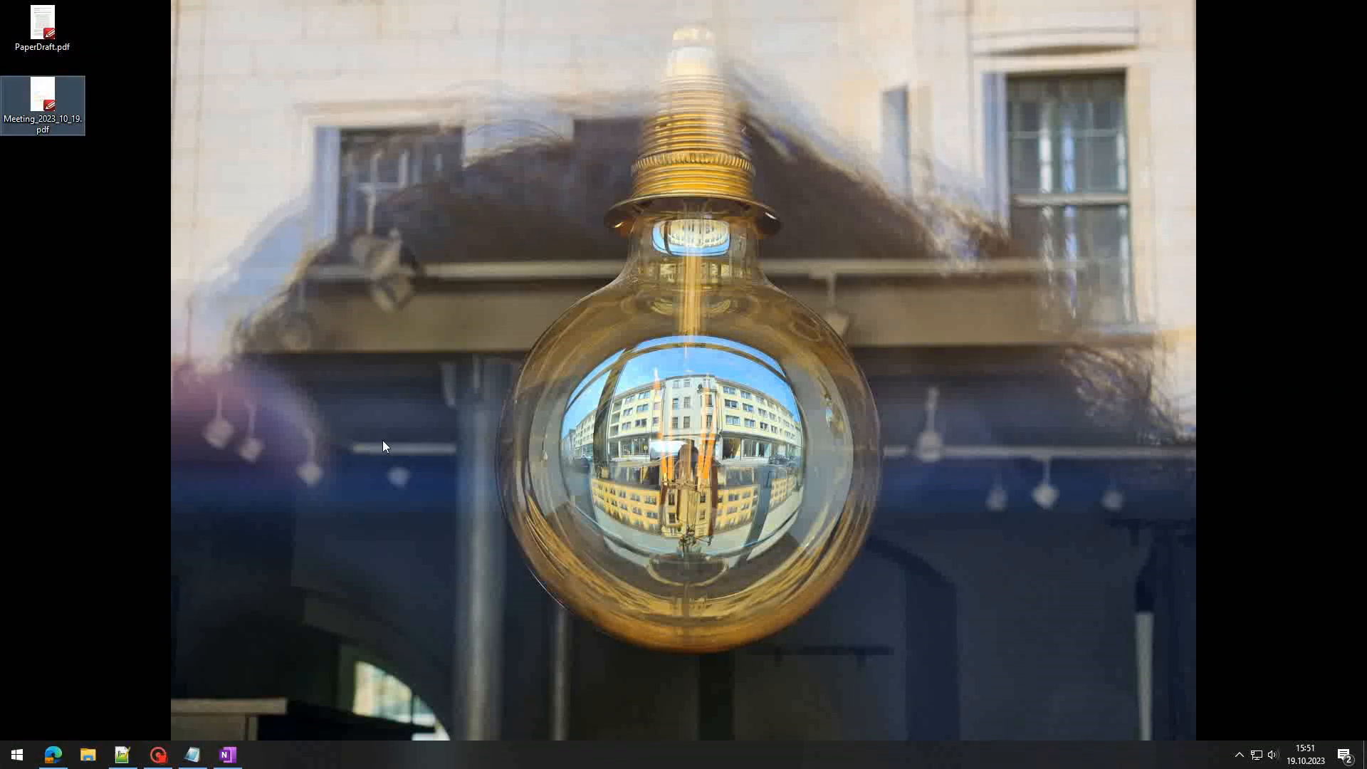
key("super")
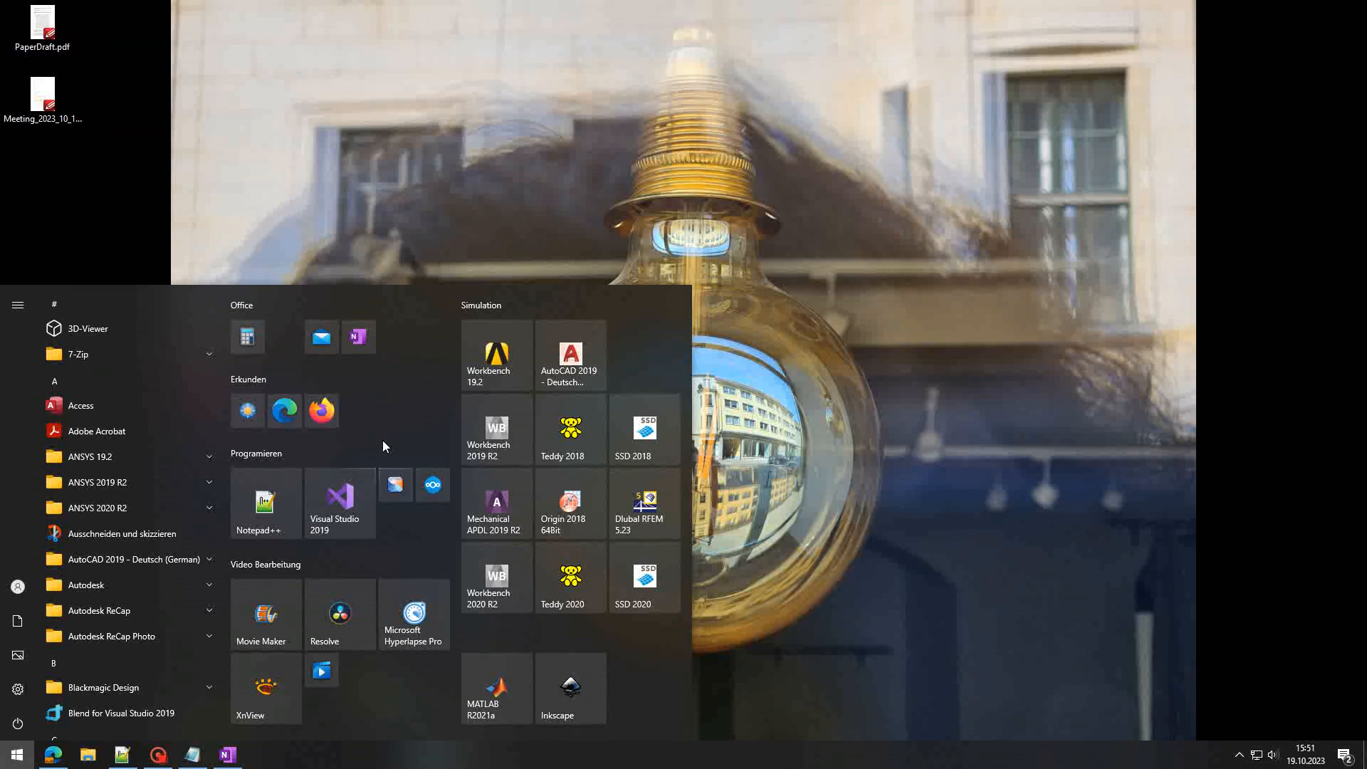
type("apdl")
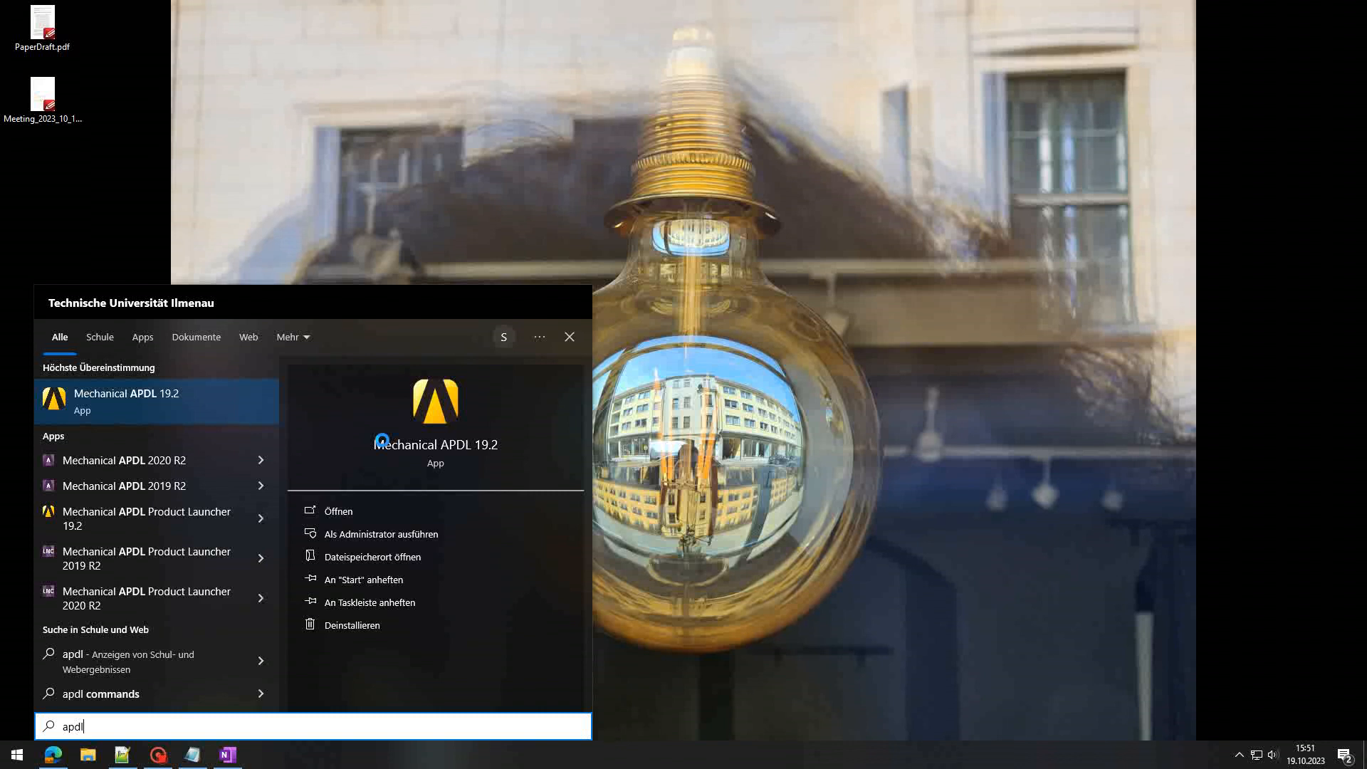
left_click(133, 410)
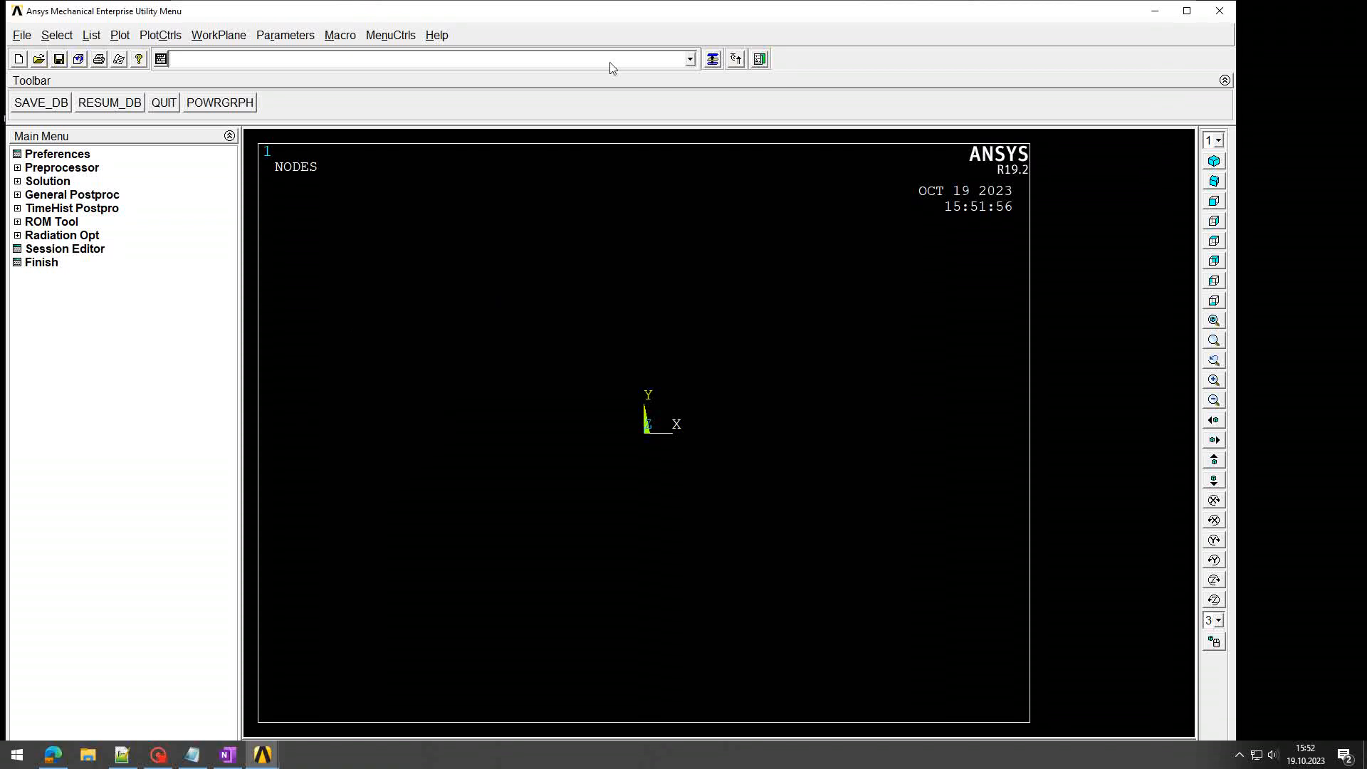
Step: Snap Ansys to the right half, then widen the Output Window and move it higher
key("super+Right")
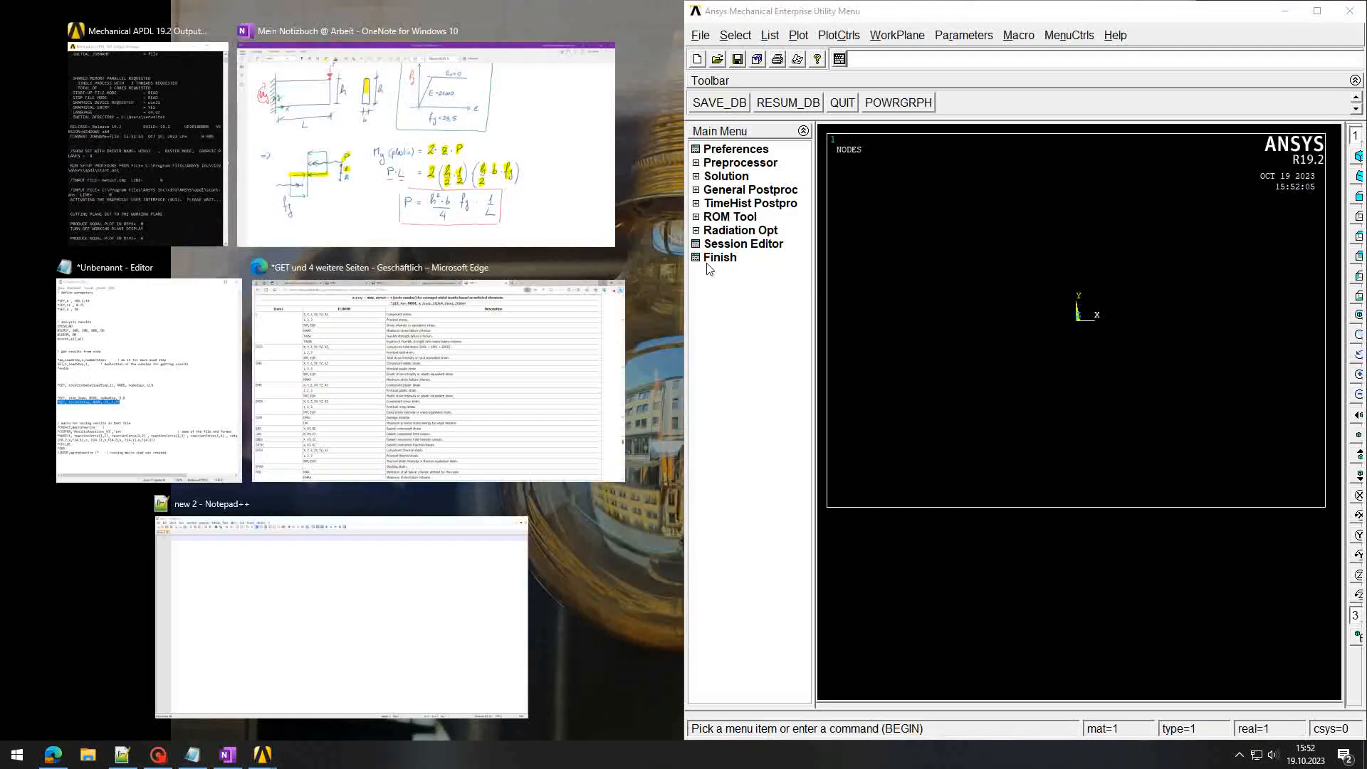
left_click(709, 335)
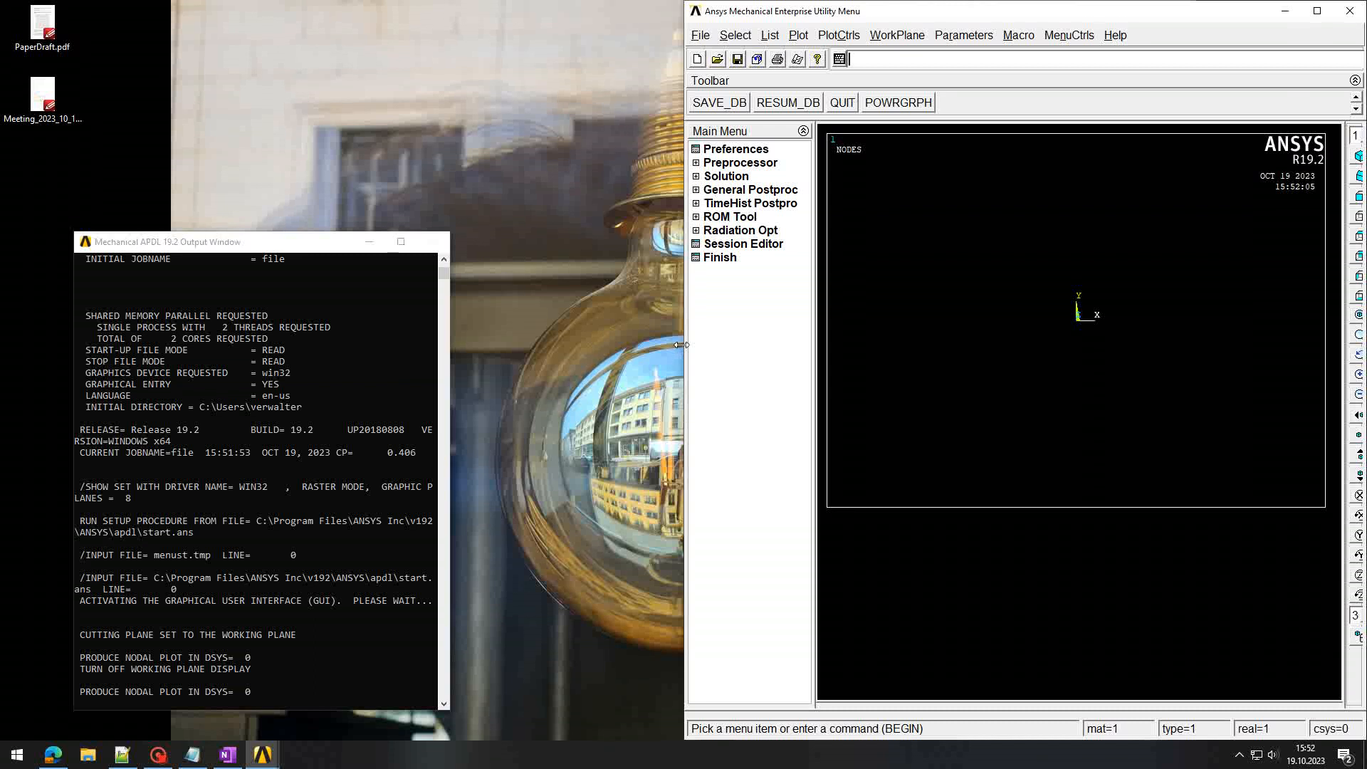
left_click_drag(682, 345, 553, 352)
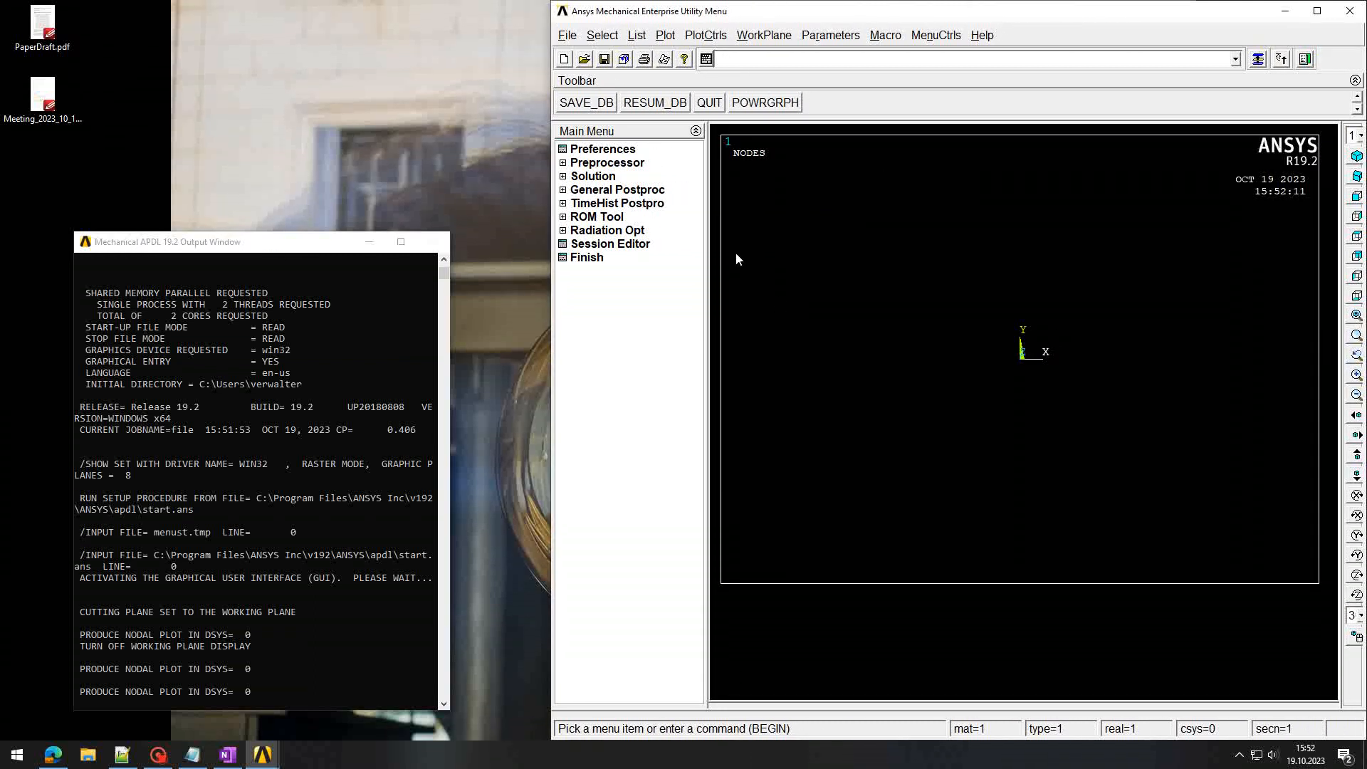
left_click(242, 362)
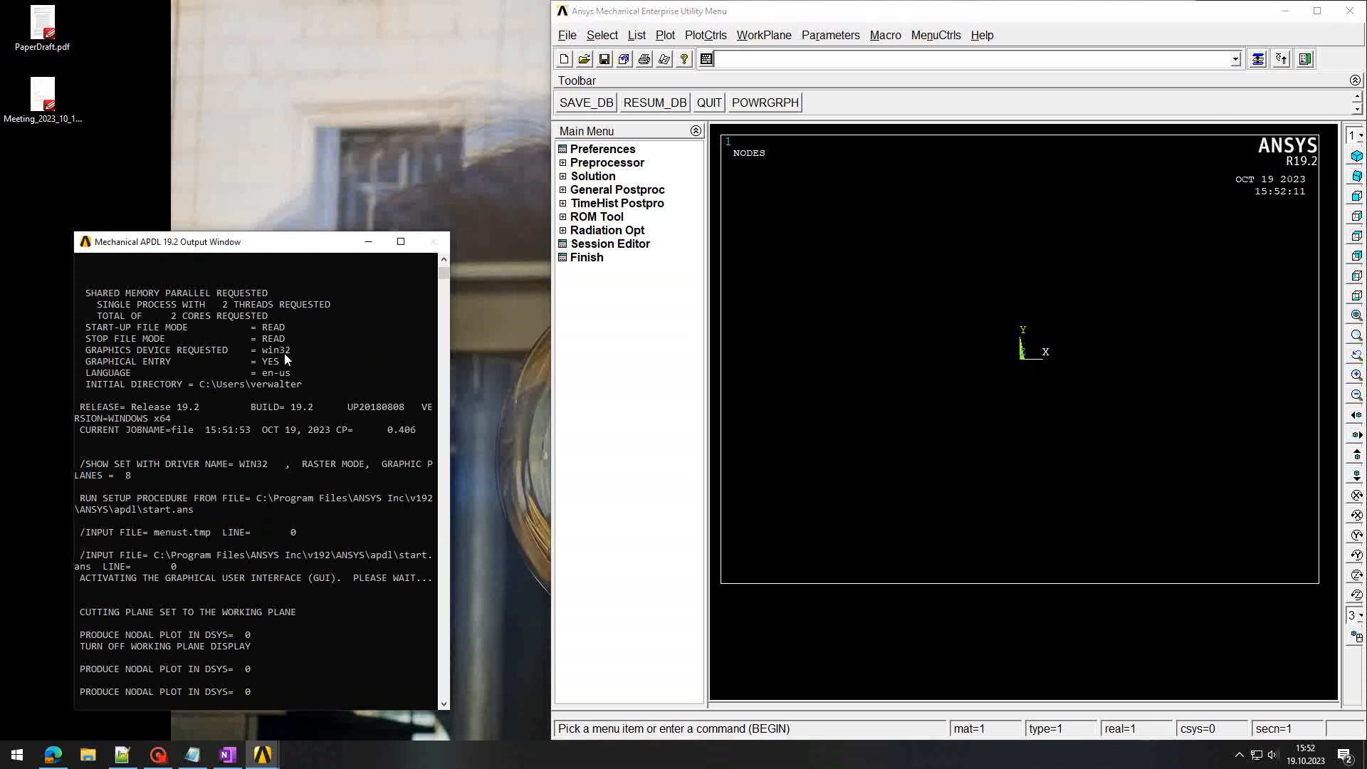
left_click_drag(450, 466, 675, 479)
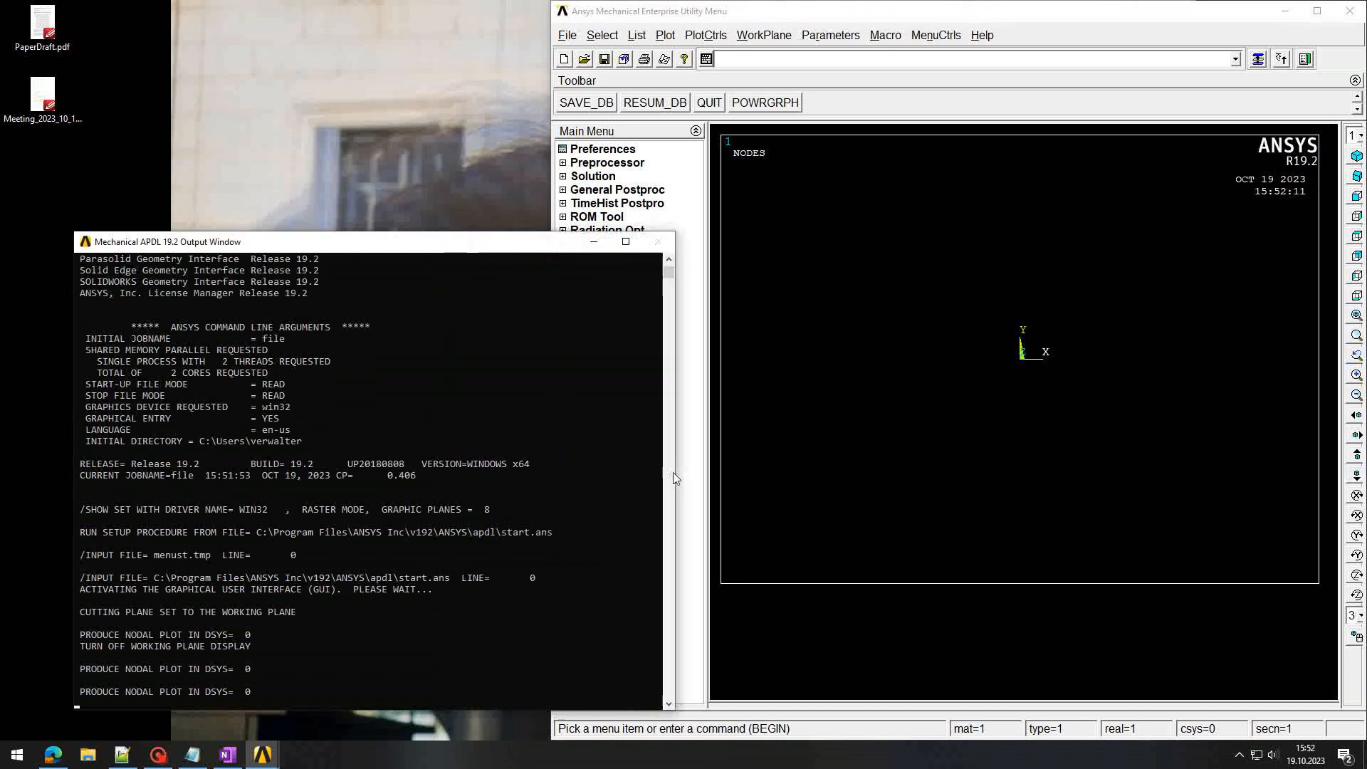
left_click_drag(378, 250, 461, 140)
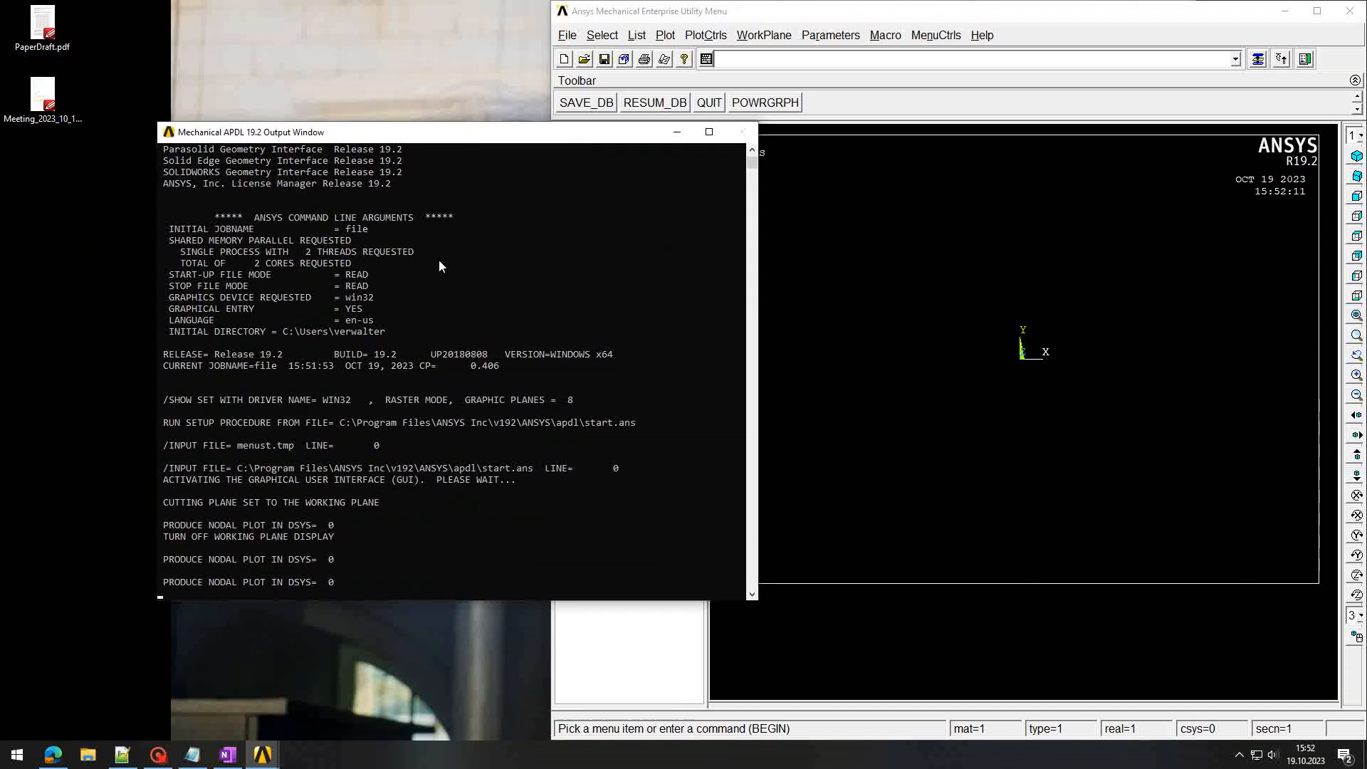
left_click(722, 12)
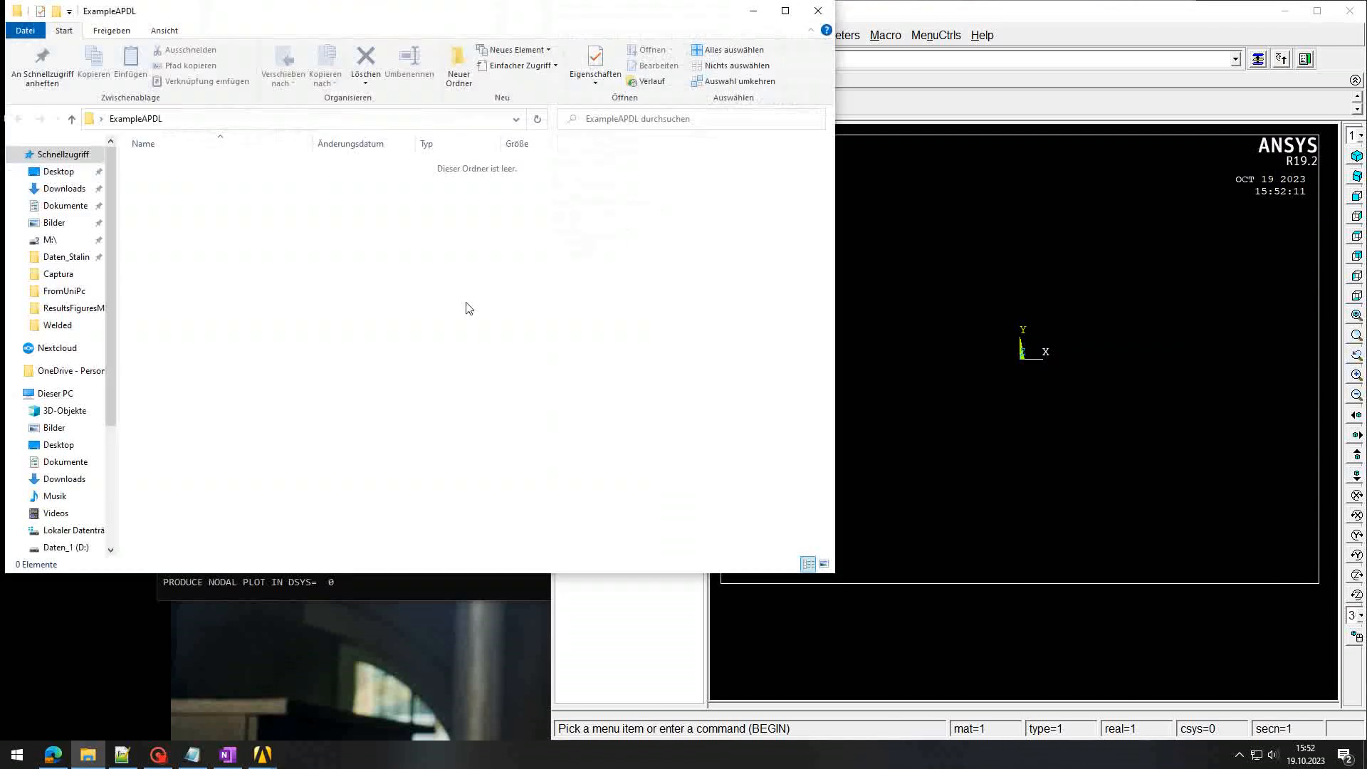
Step: Check the ExampleAPDL path in Explorer's address bar and snap Explorer to the left half
left_click_drag(442, 4, 520, 117)
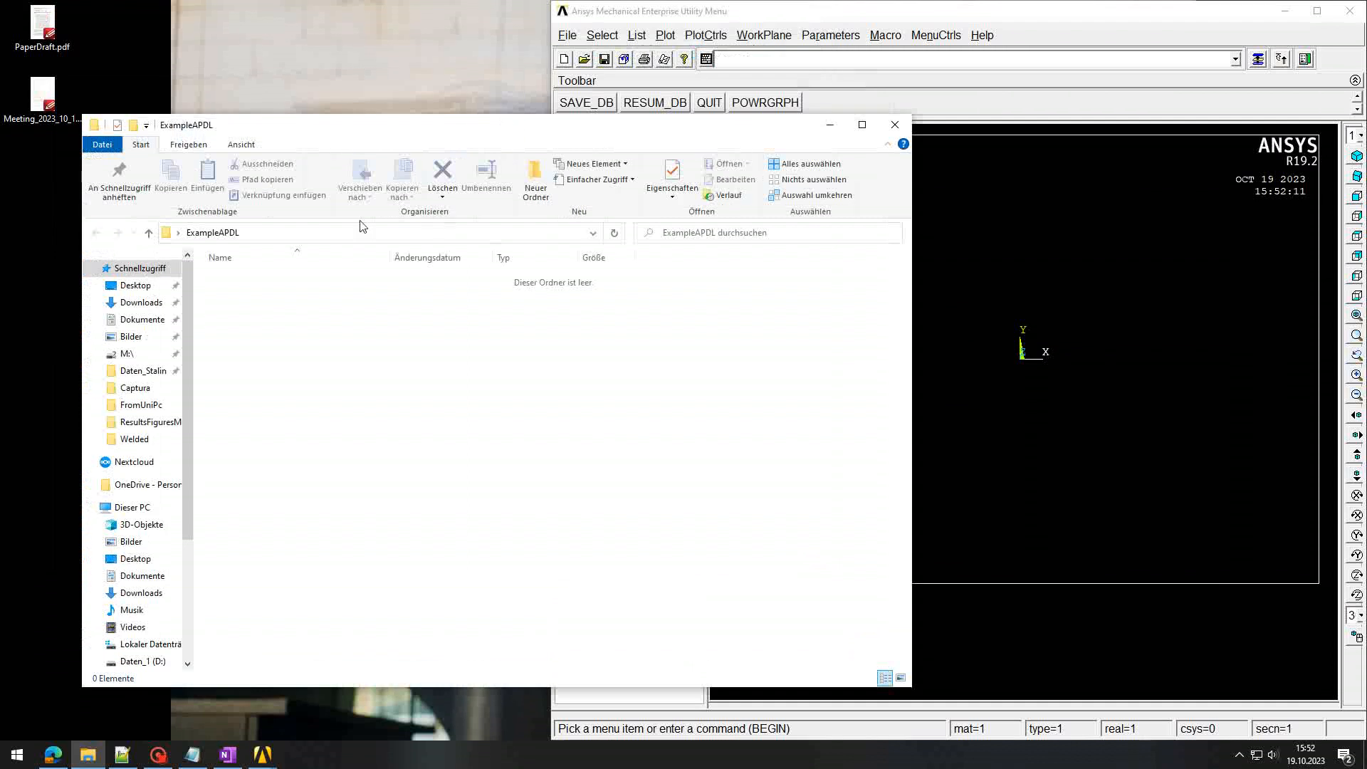
left_click(250, 233)
left_click(266, 233)
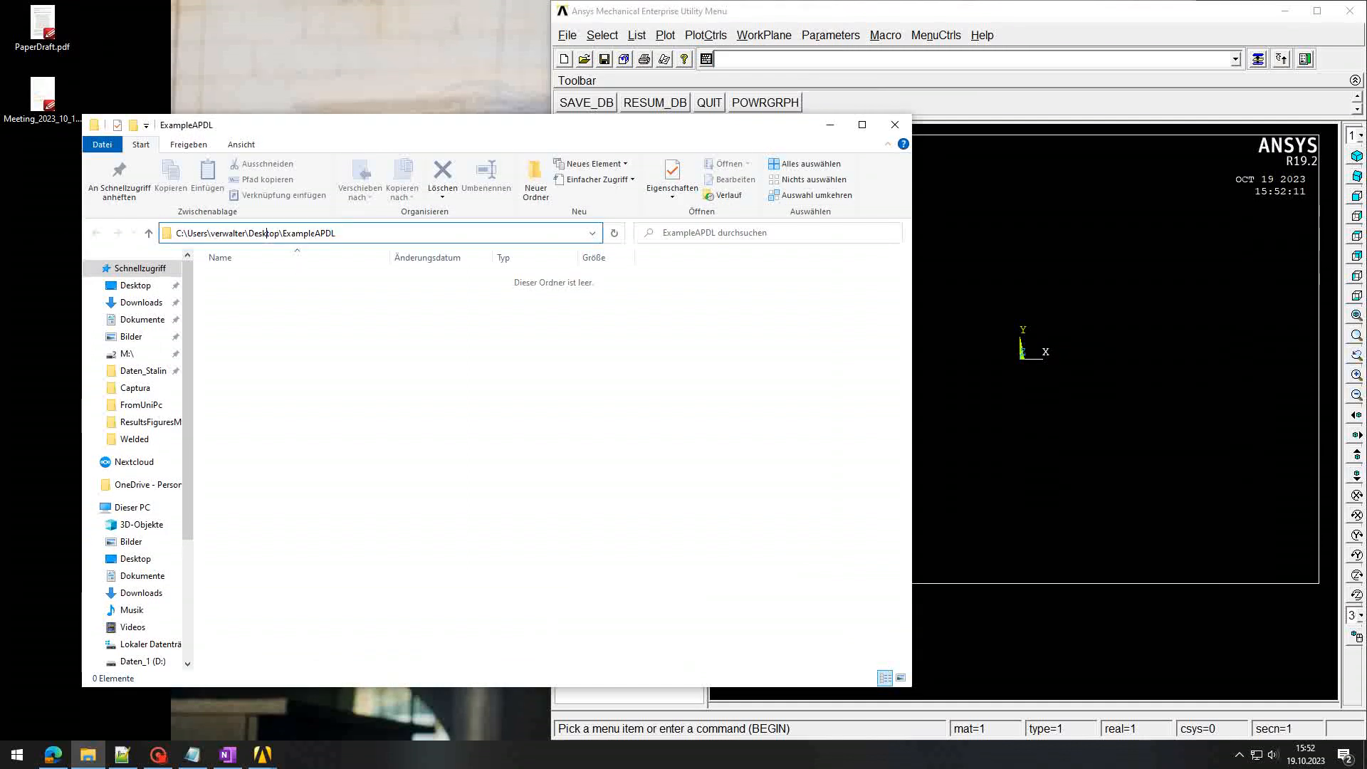
double_click(308, 232)
left_click(431, 349)
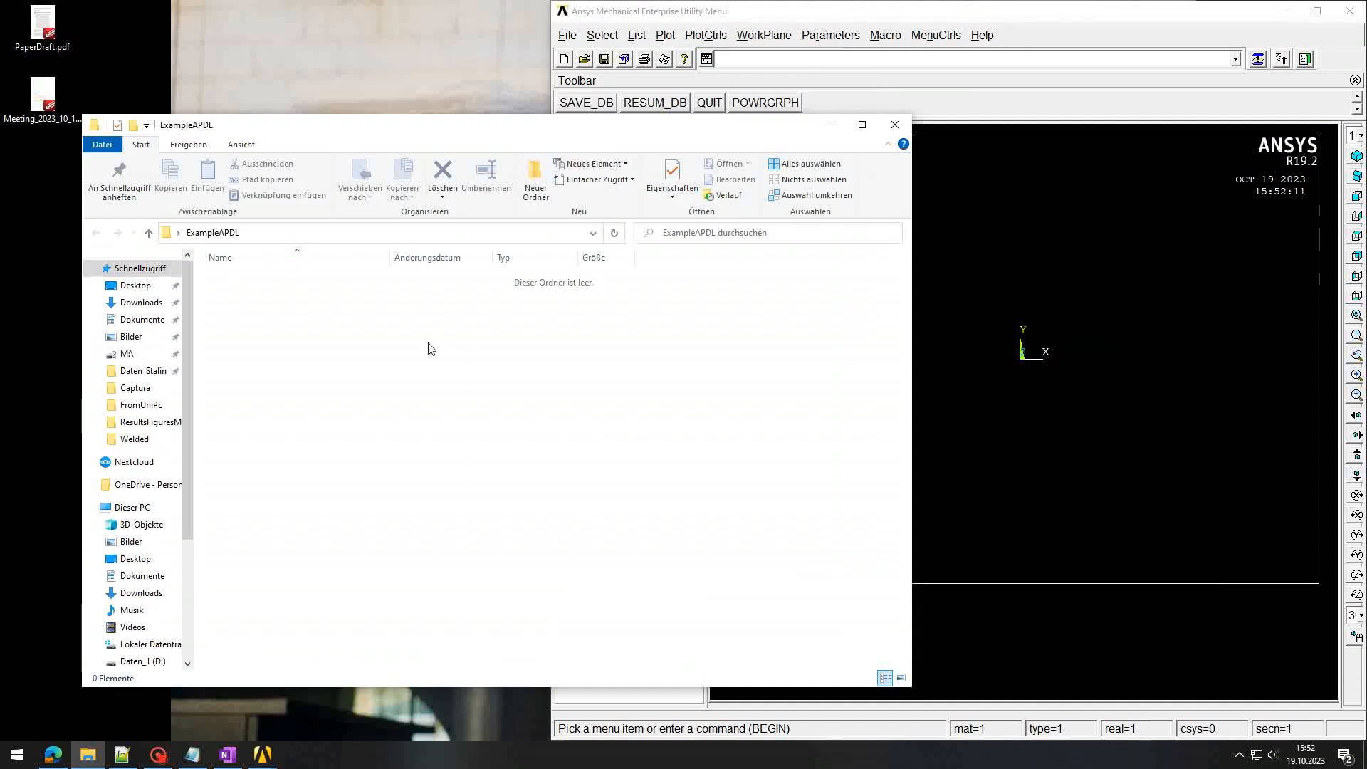
key("super+Left")
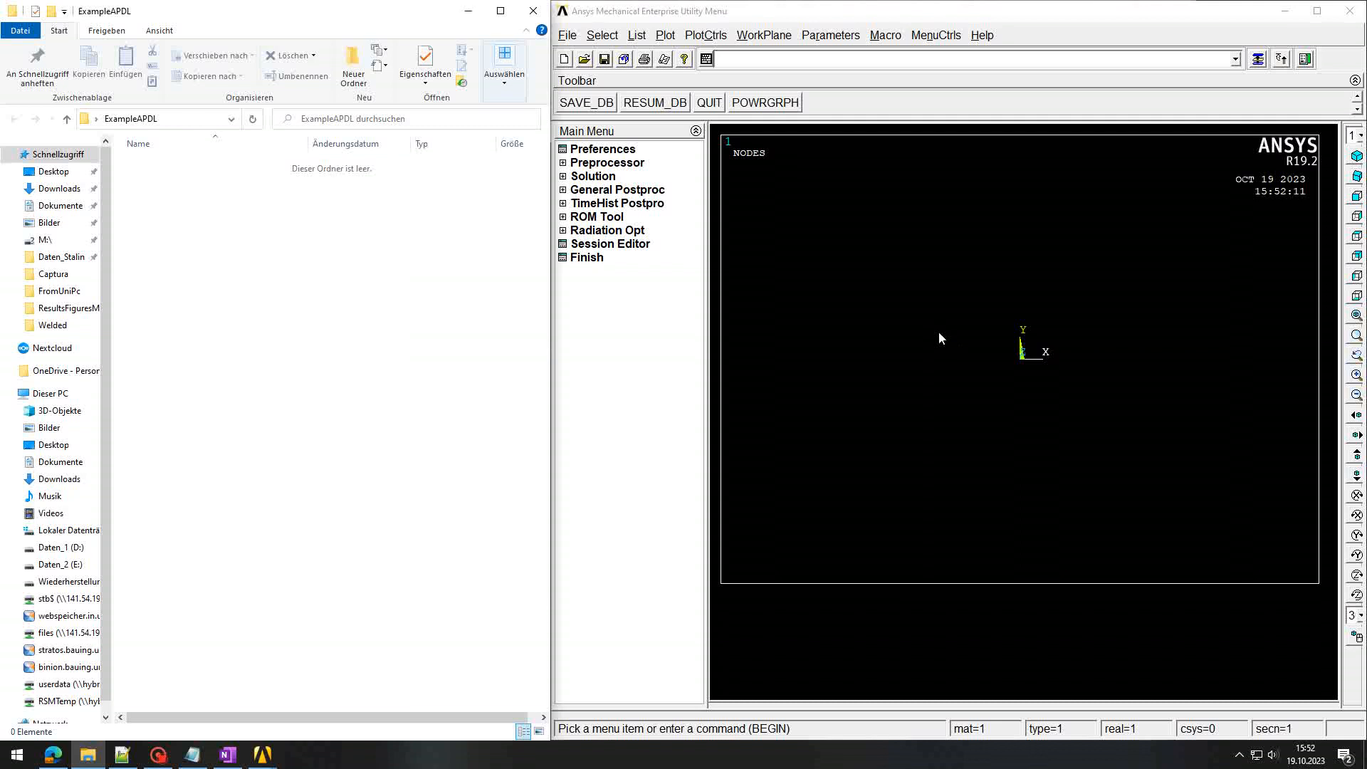
Step: Change the Ansys jobname to Ex_01
left_click(568, 37)
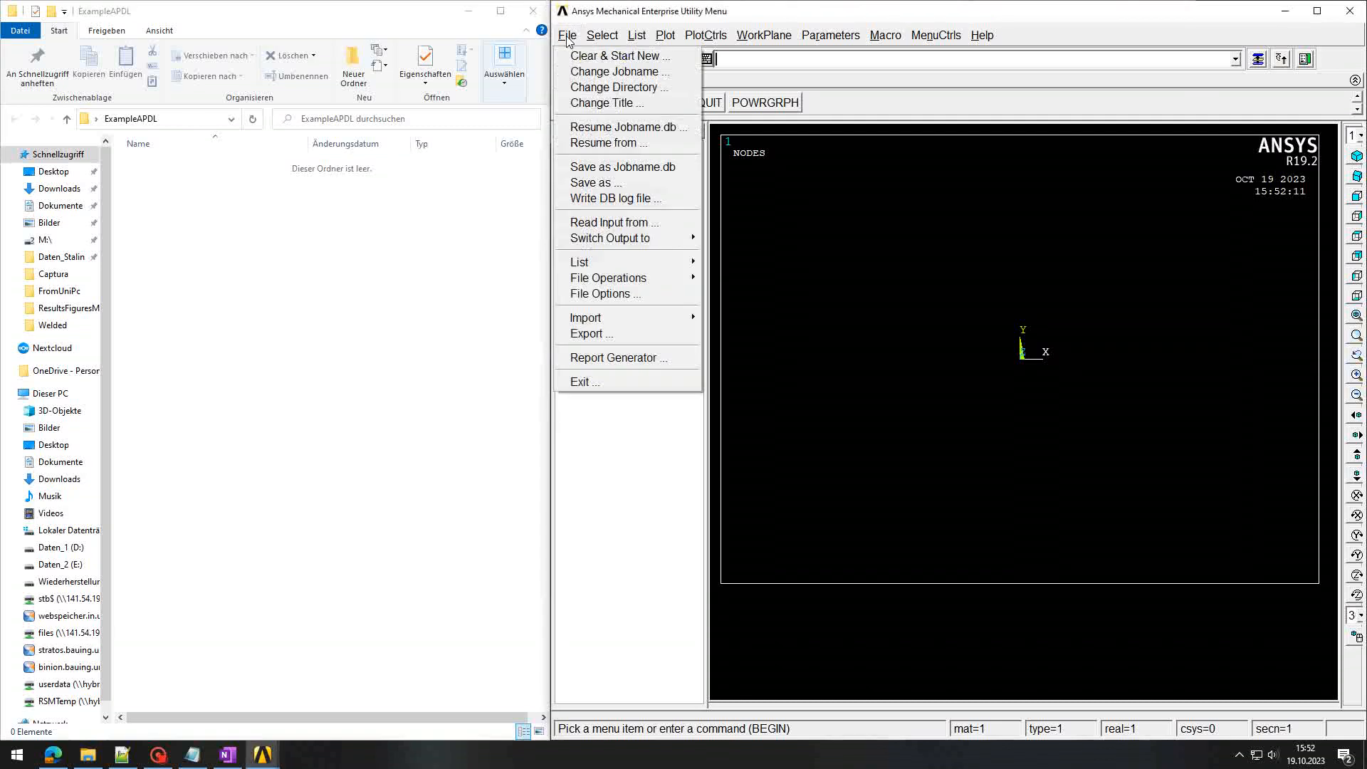
left_click(589, 74)
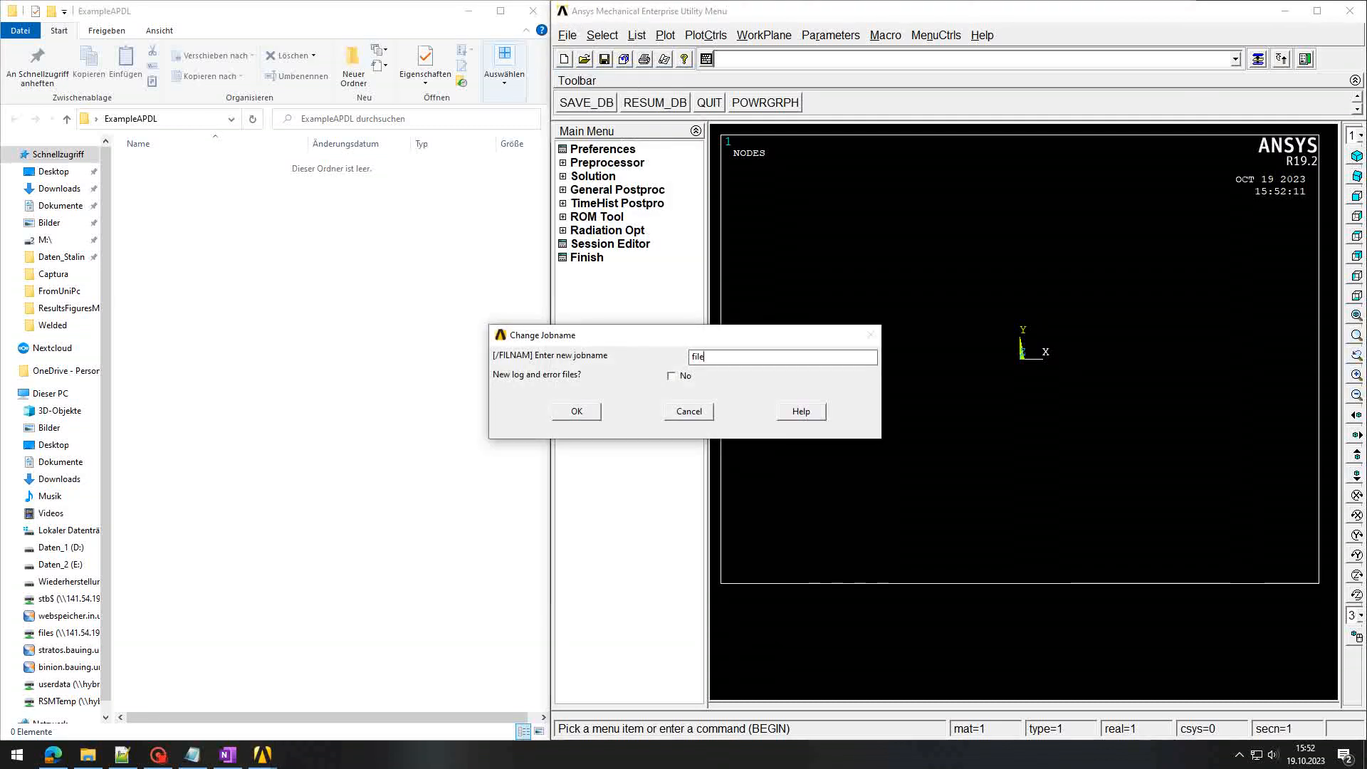
left_click_drag(707, 357, 673, 363)
type("Exa")
type("01")
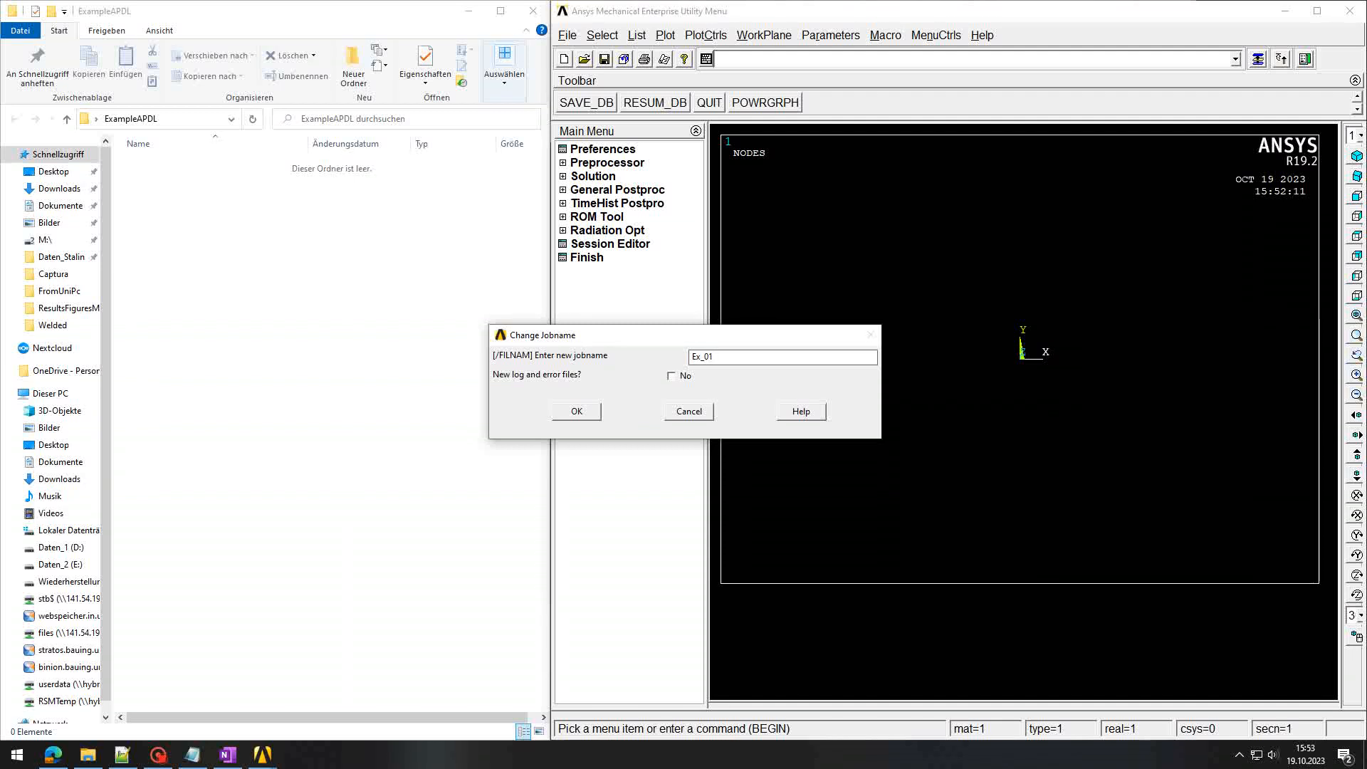
left_click(577, 412)
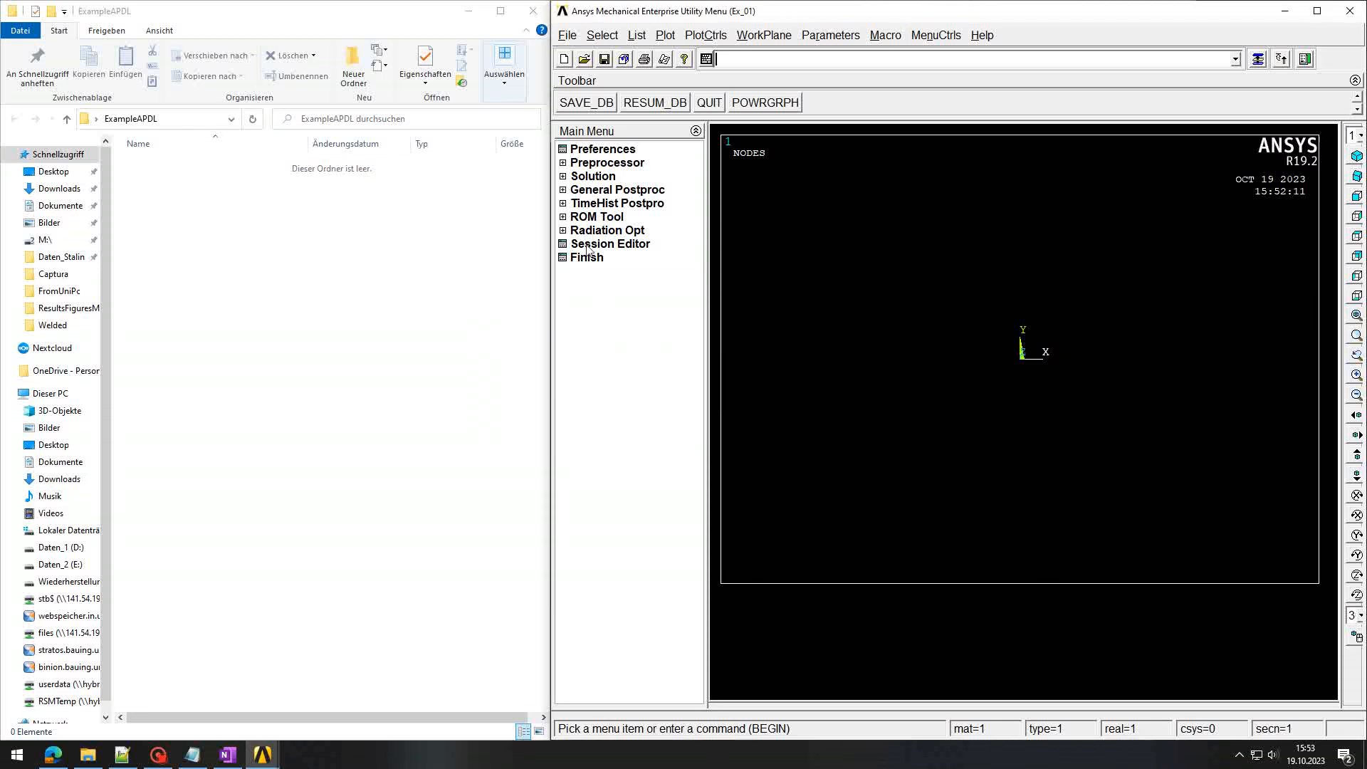
Step: Set the working directory to the ExampleAPDL folder
left_click(570, 37)
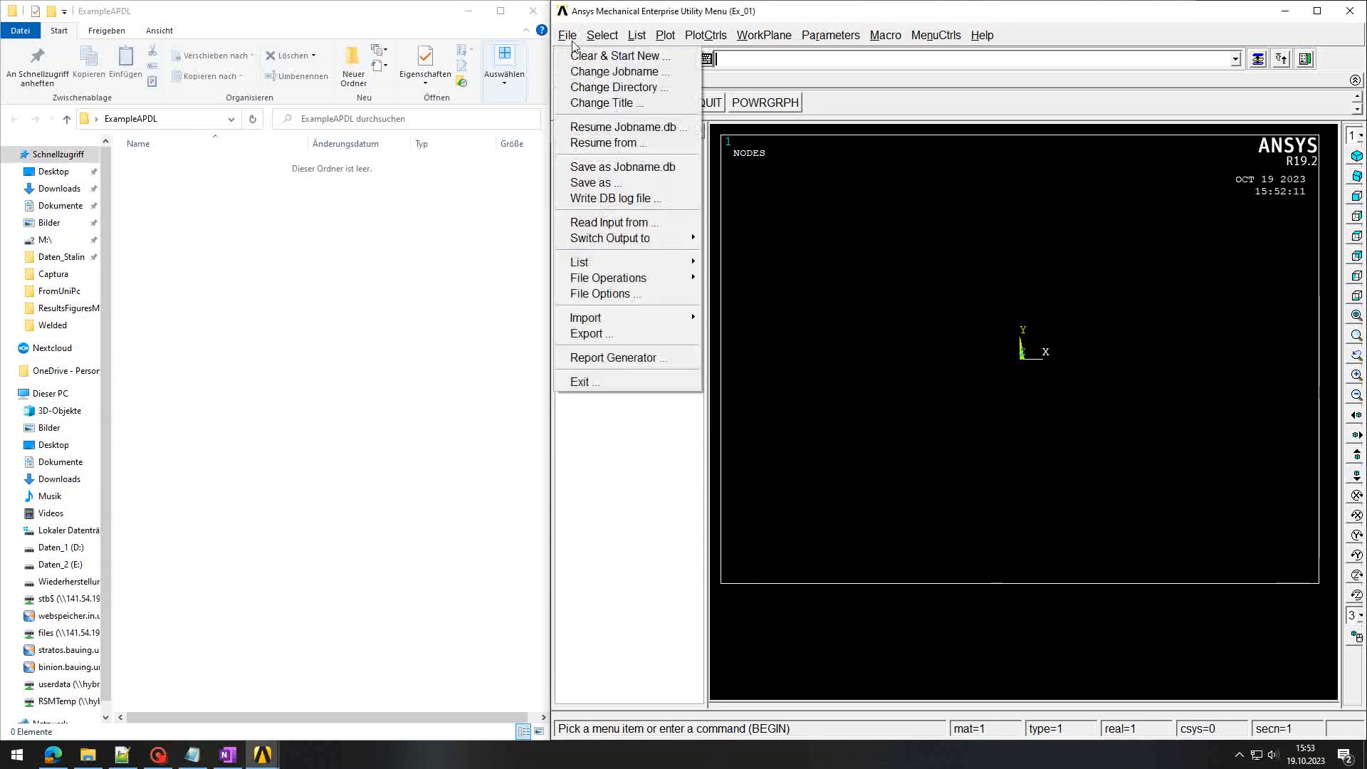
left_click(578, 88)
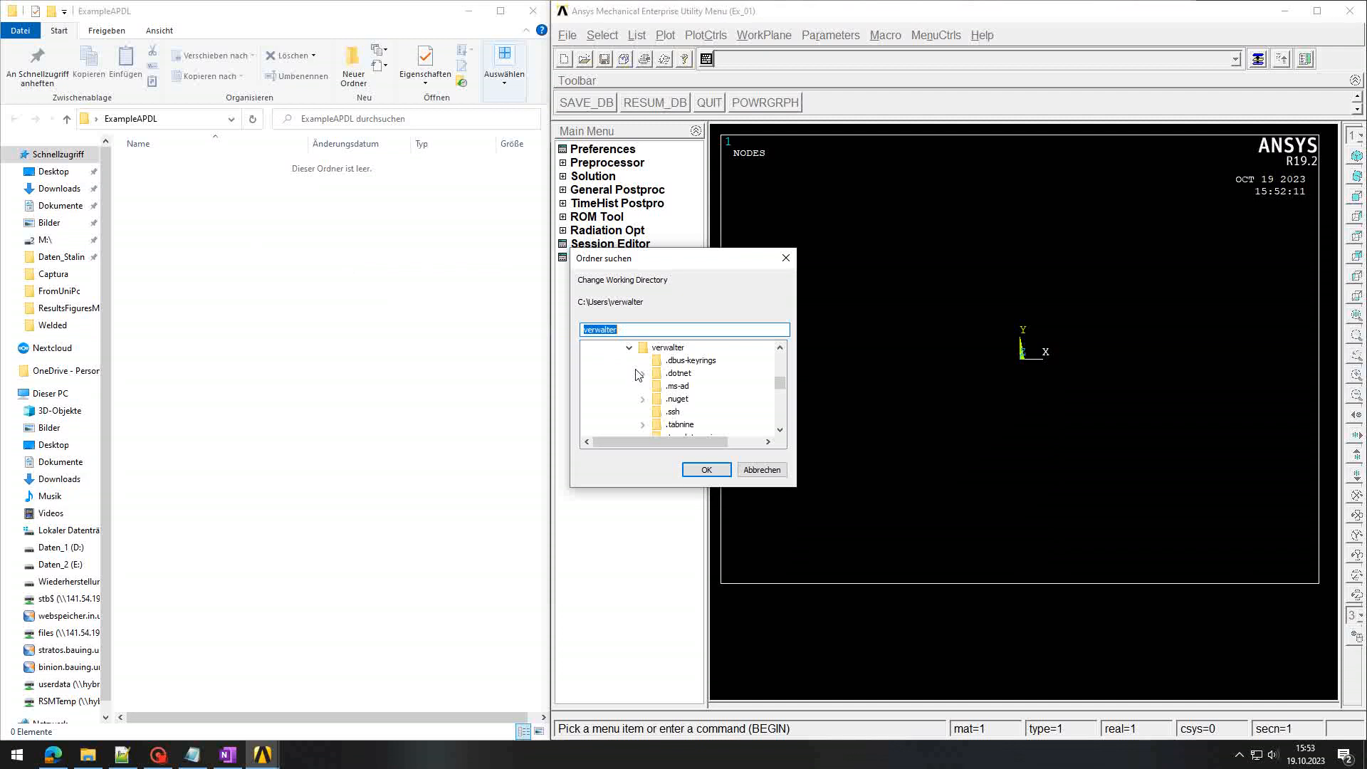
scroll(636, 370, "down", 5)
scroll(636, 374, "down", 3)
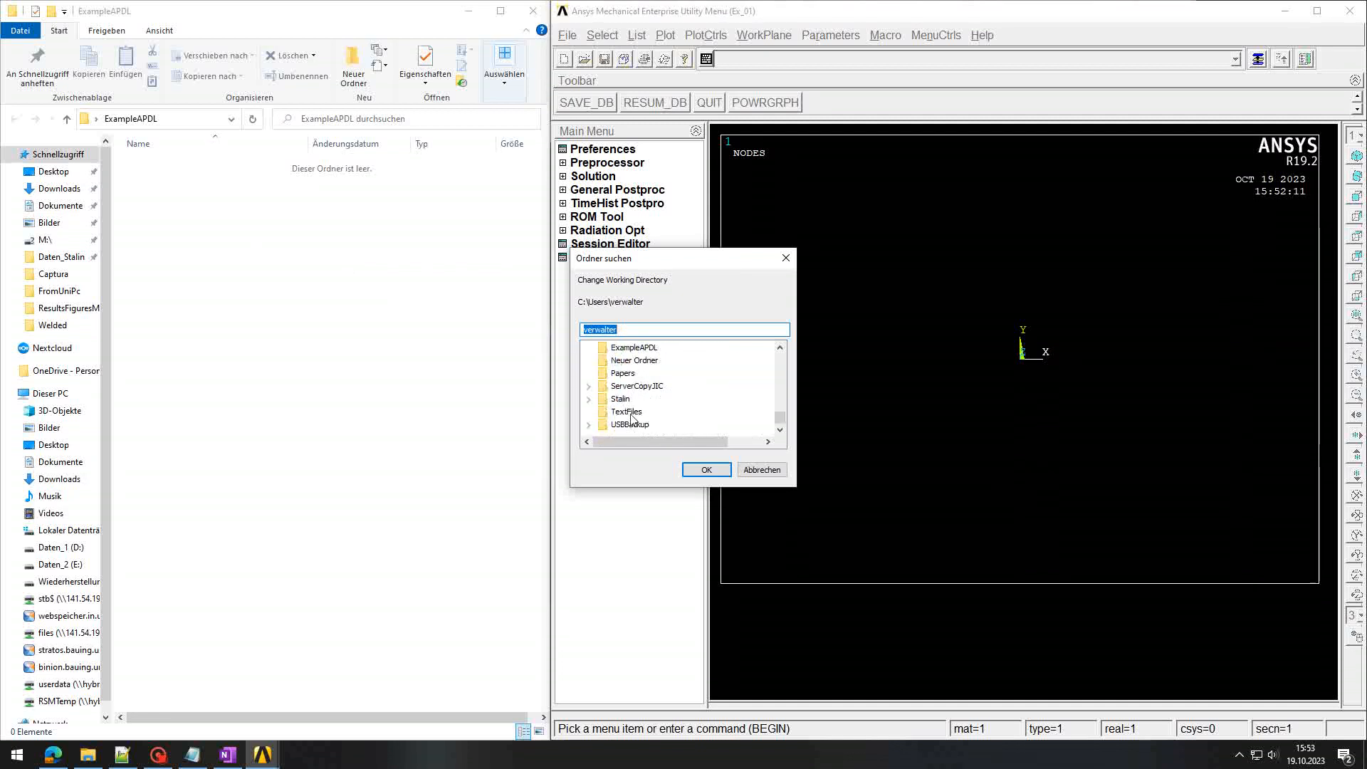
left_click(634, 386)
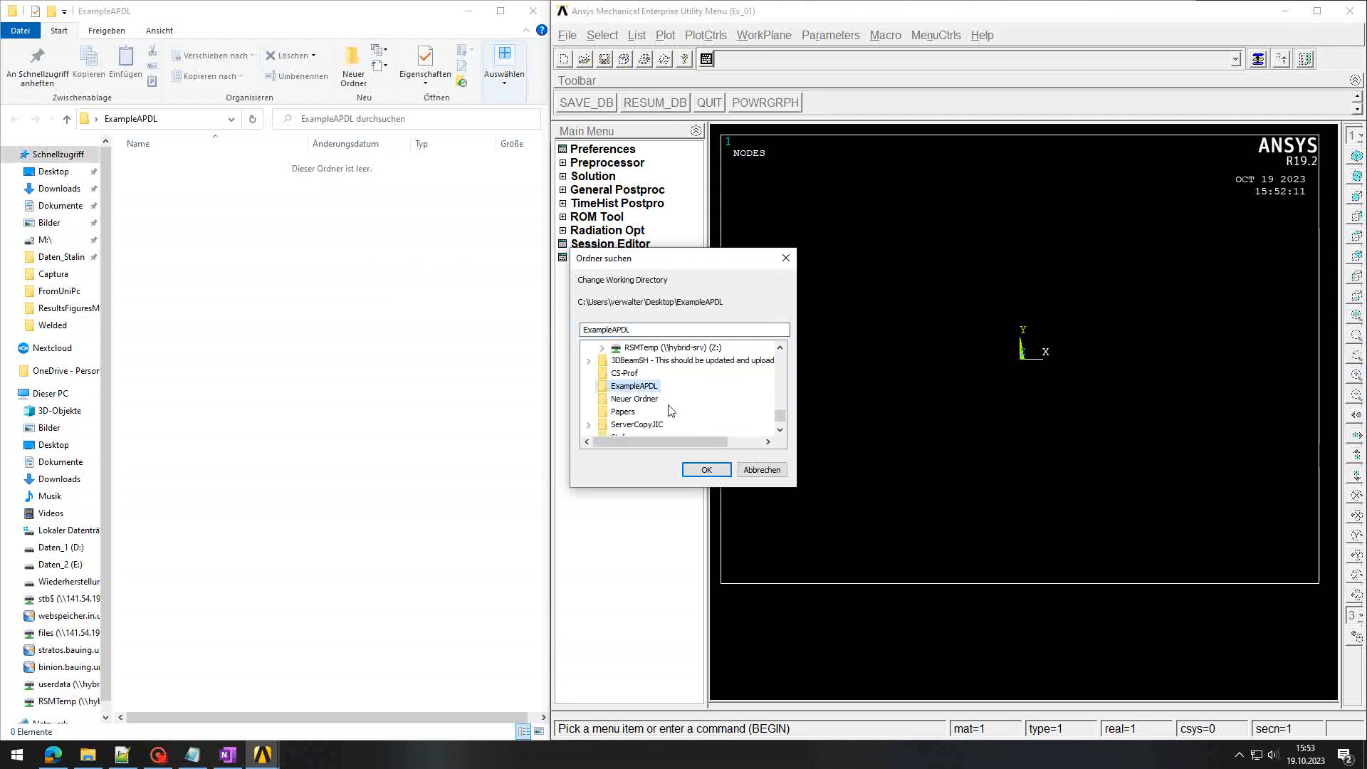
left_click(707, 469)
Step: Give the analysis the title Ex_01_title
left_click(567, 34)
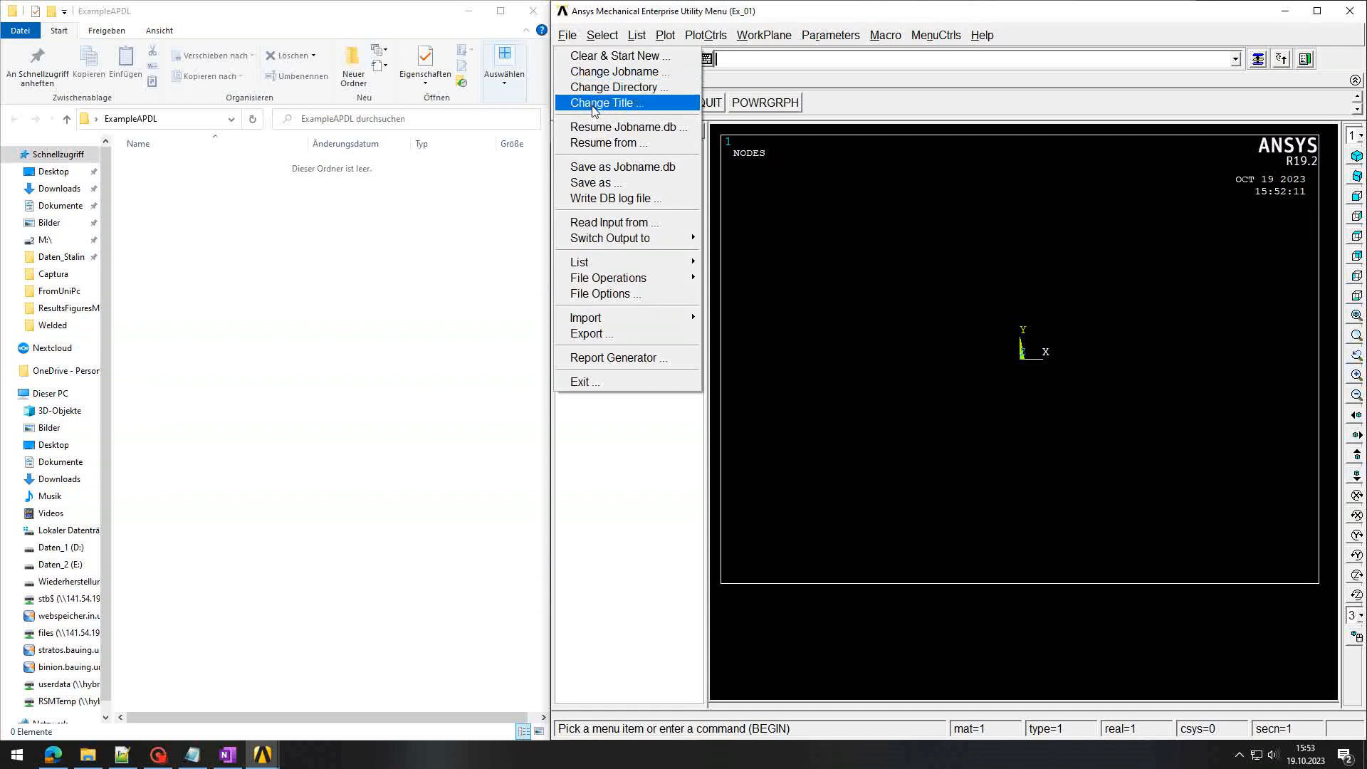
left_click(594, 106)
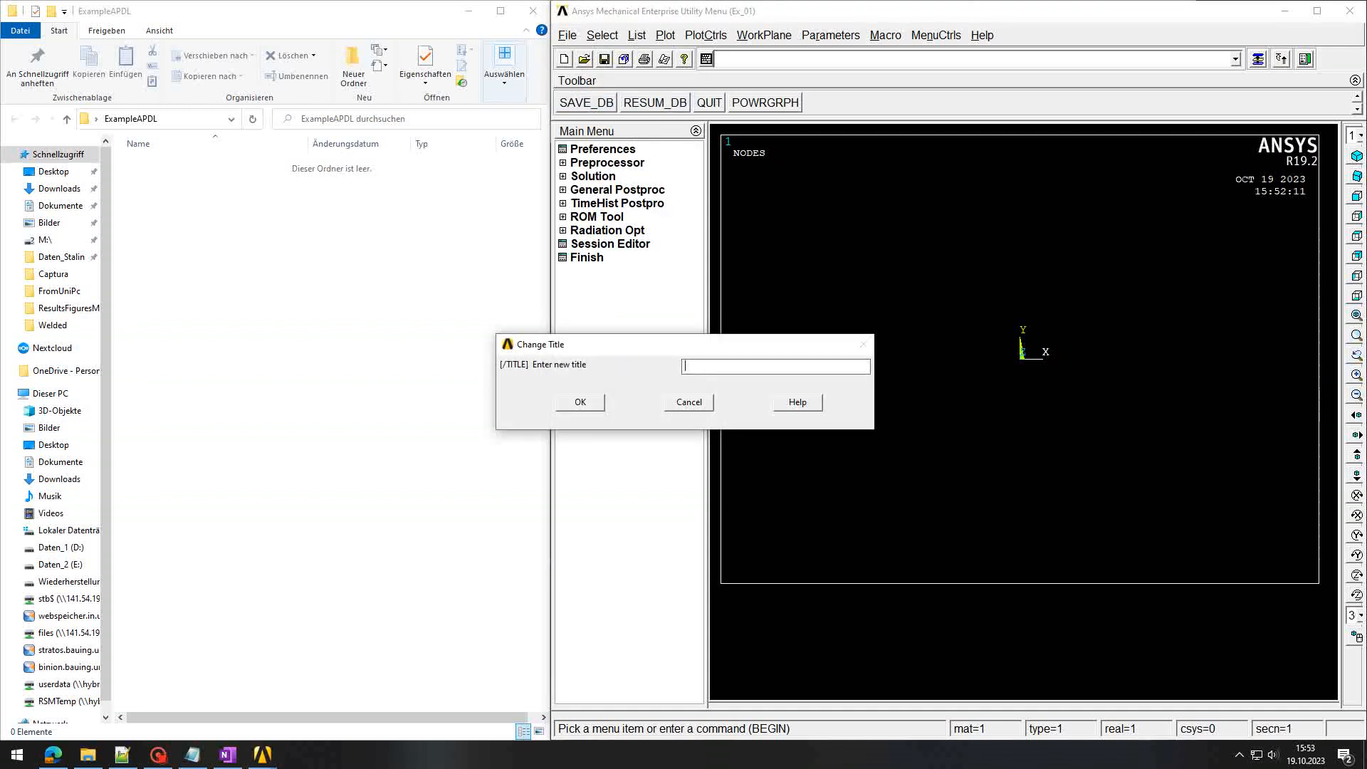
type("Ex_01_title")
left_click(581, 402)
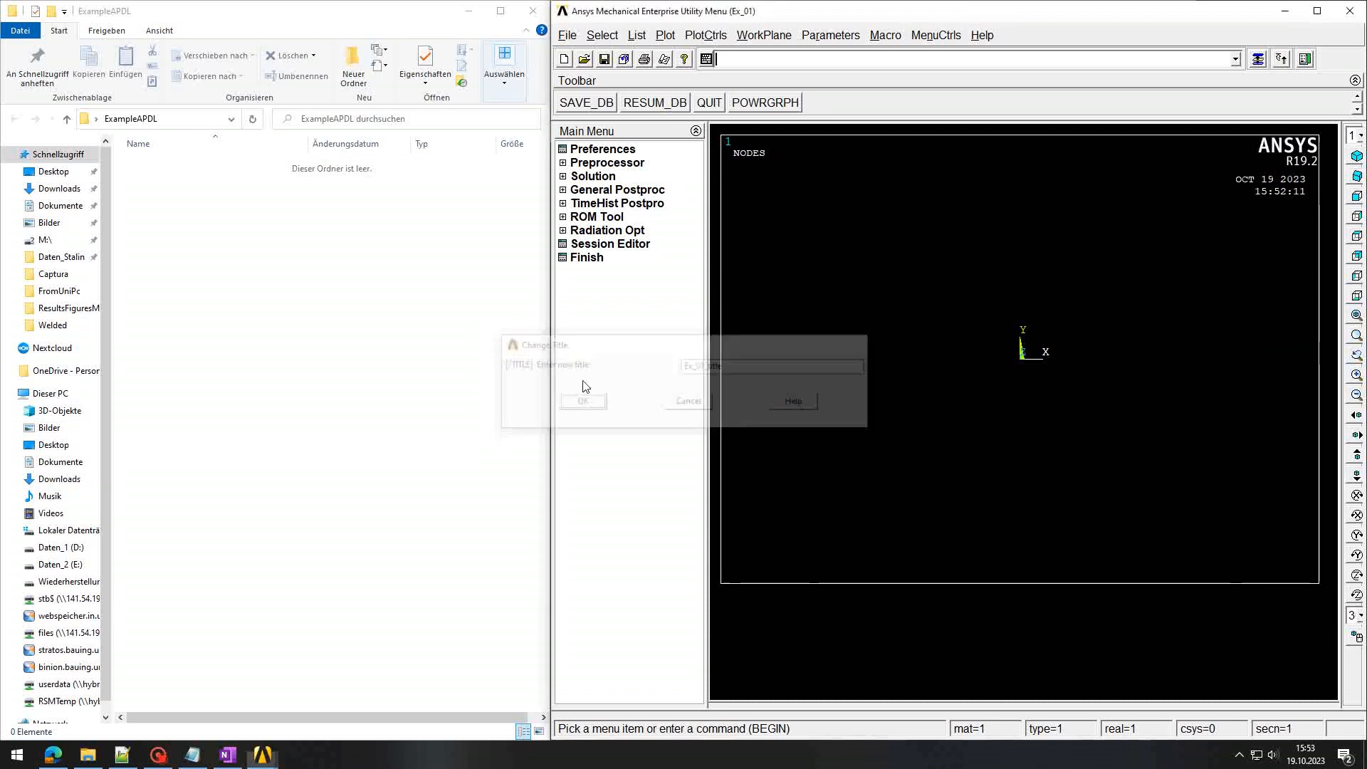
left_click(567, 35)
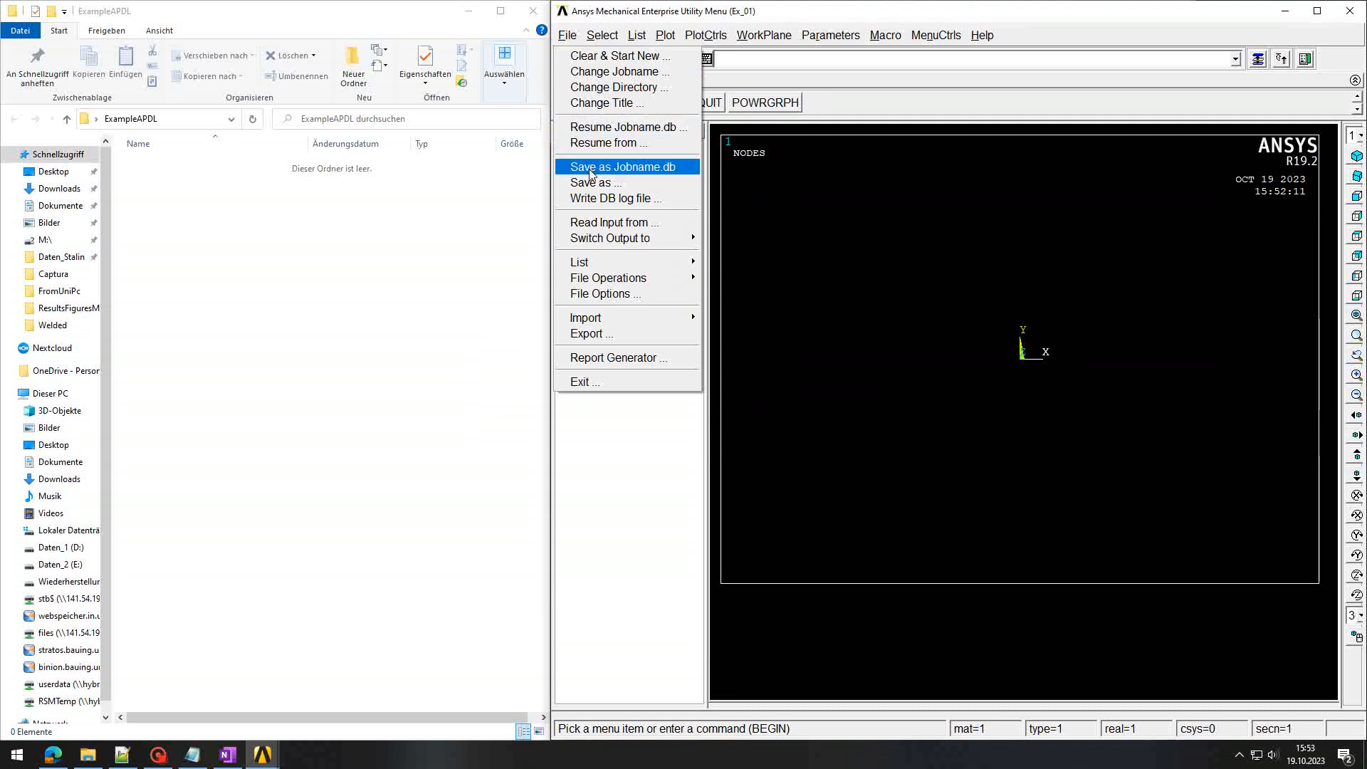
Step: Save the database as Ex_01.db and confirm it appears in ExampleAPDL
left_click(661, 175)
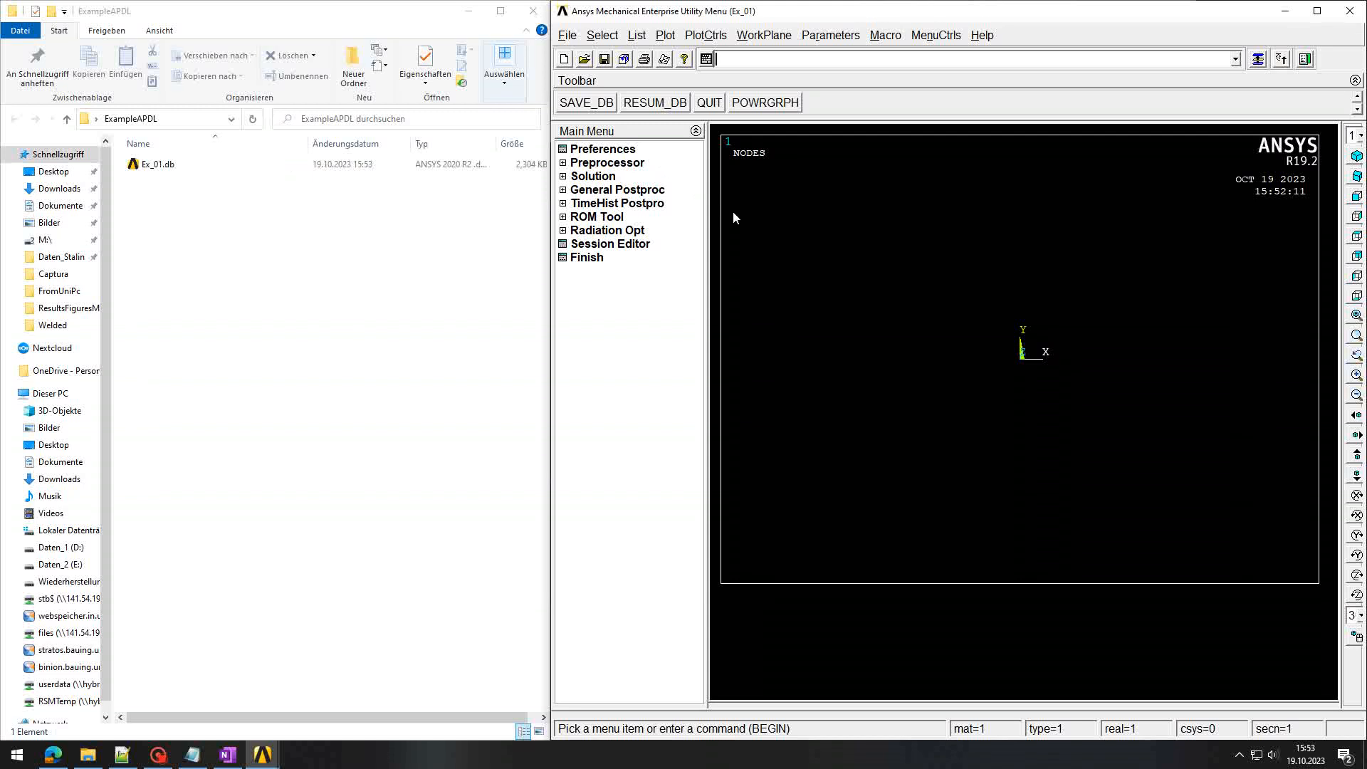
left_click_drag(166, 209, 137, 164)
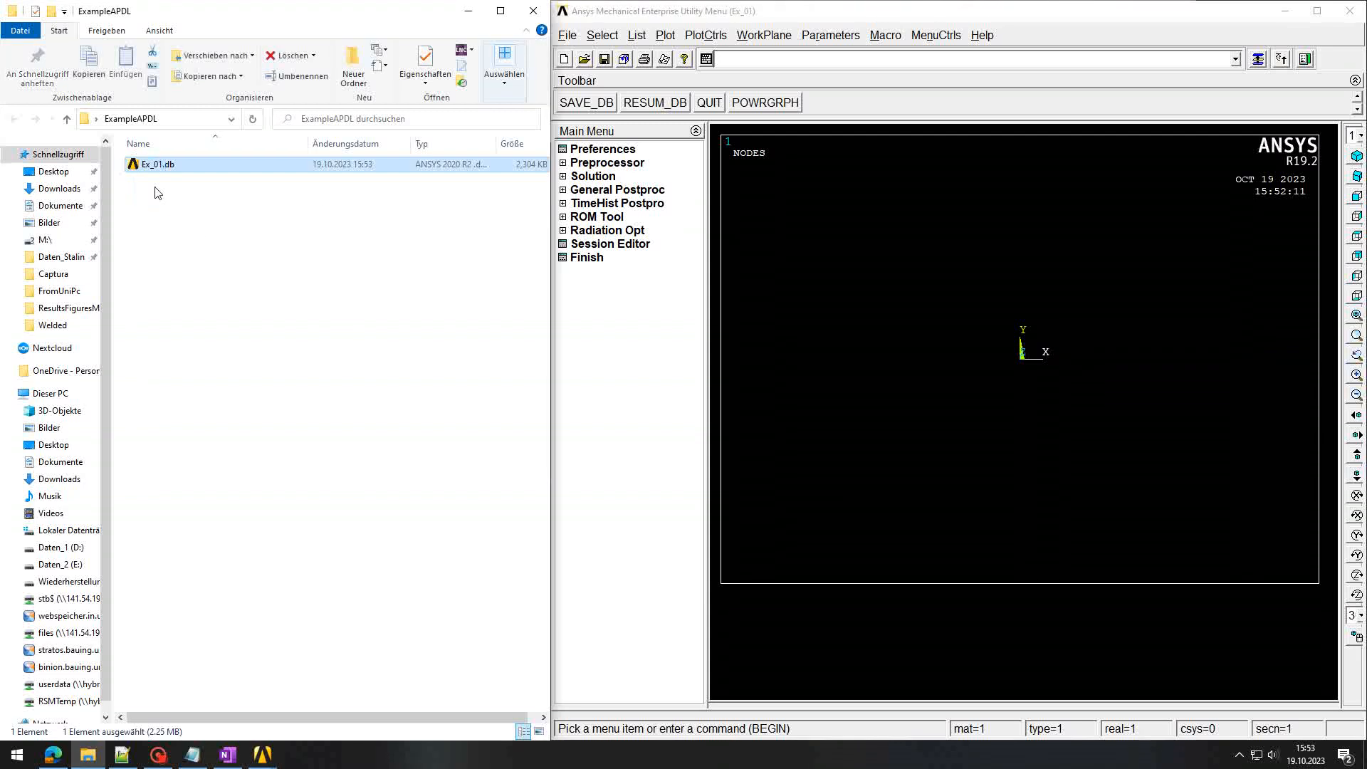
left_click(204, 239)
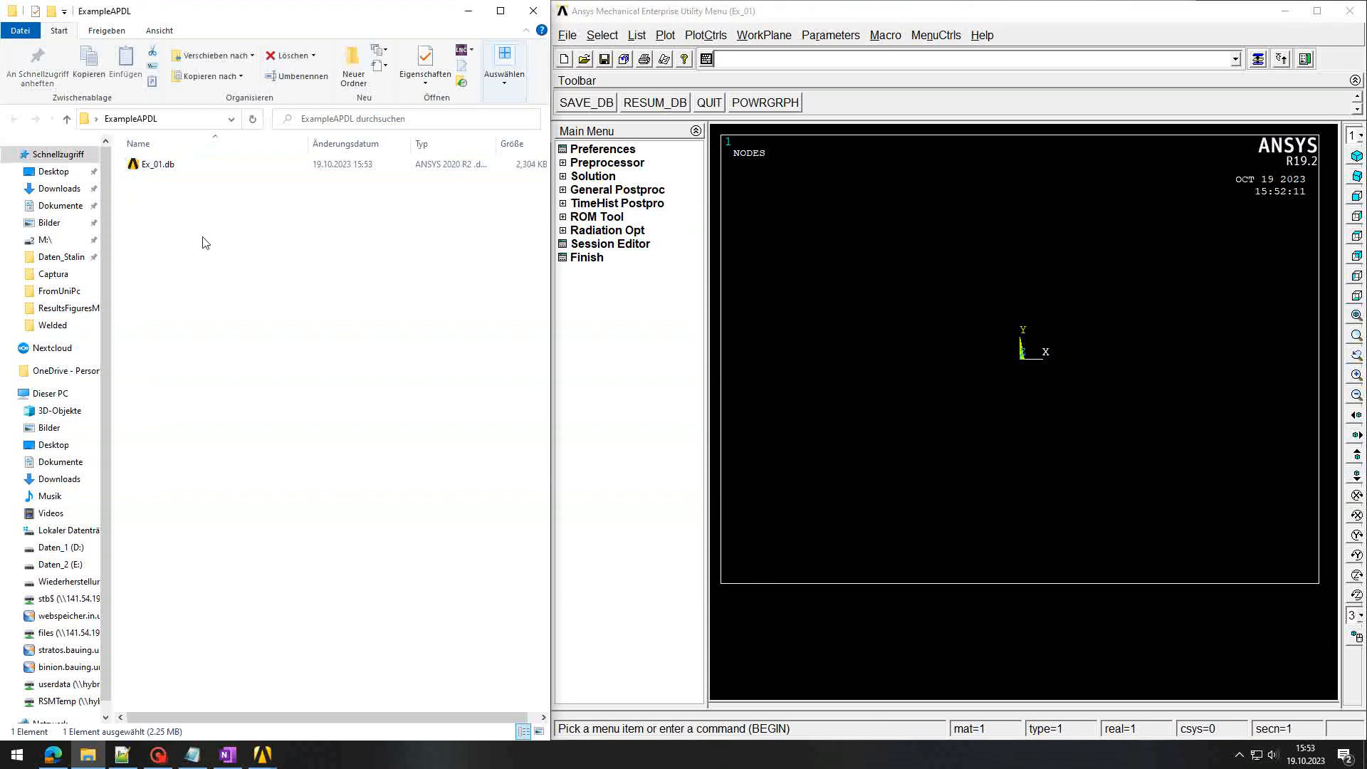
Step: Write the database command log as Ex_01_commands.lgw into ExampleAPDL
left_click(568, 35)
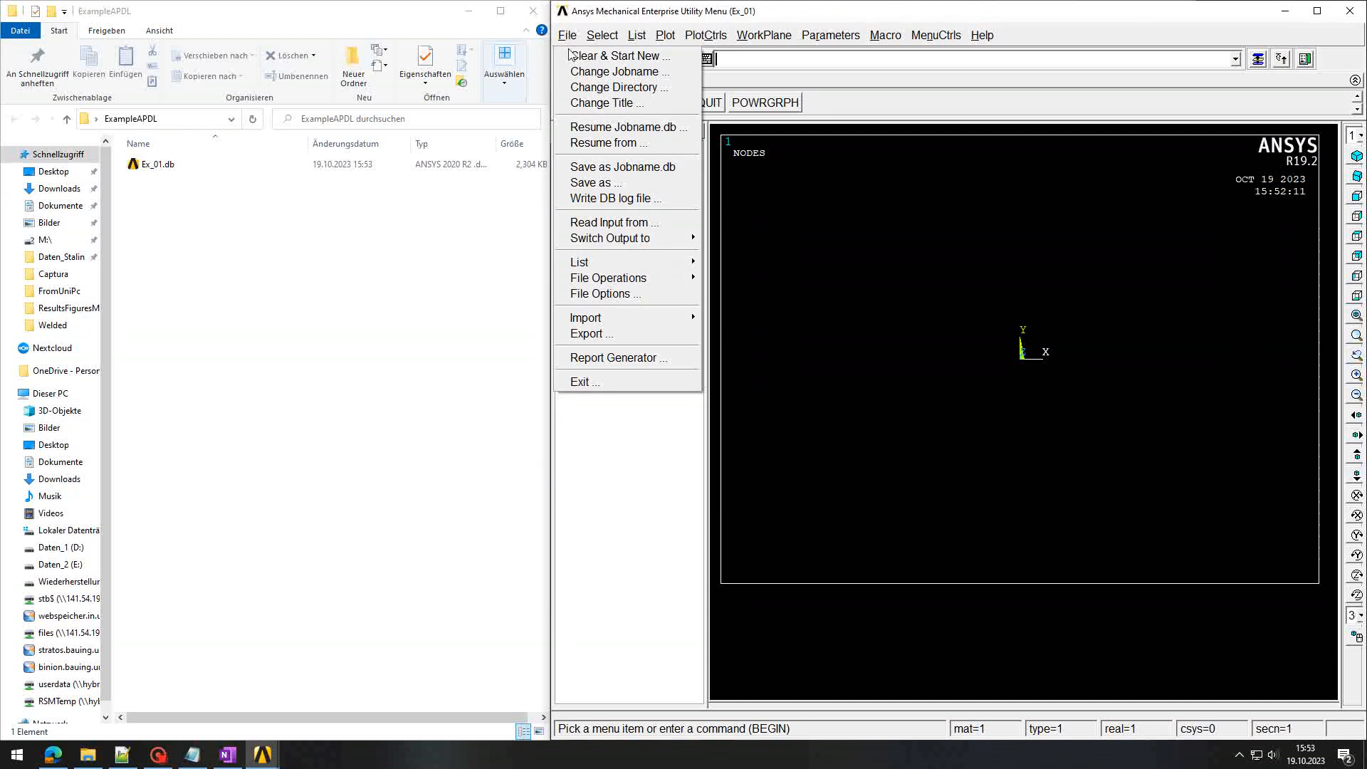
left_click(584, 198)
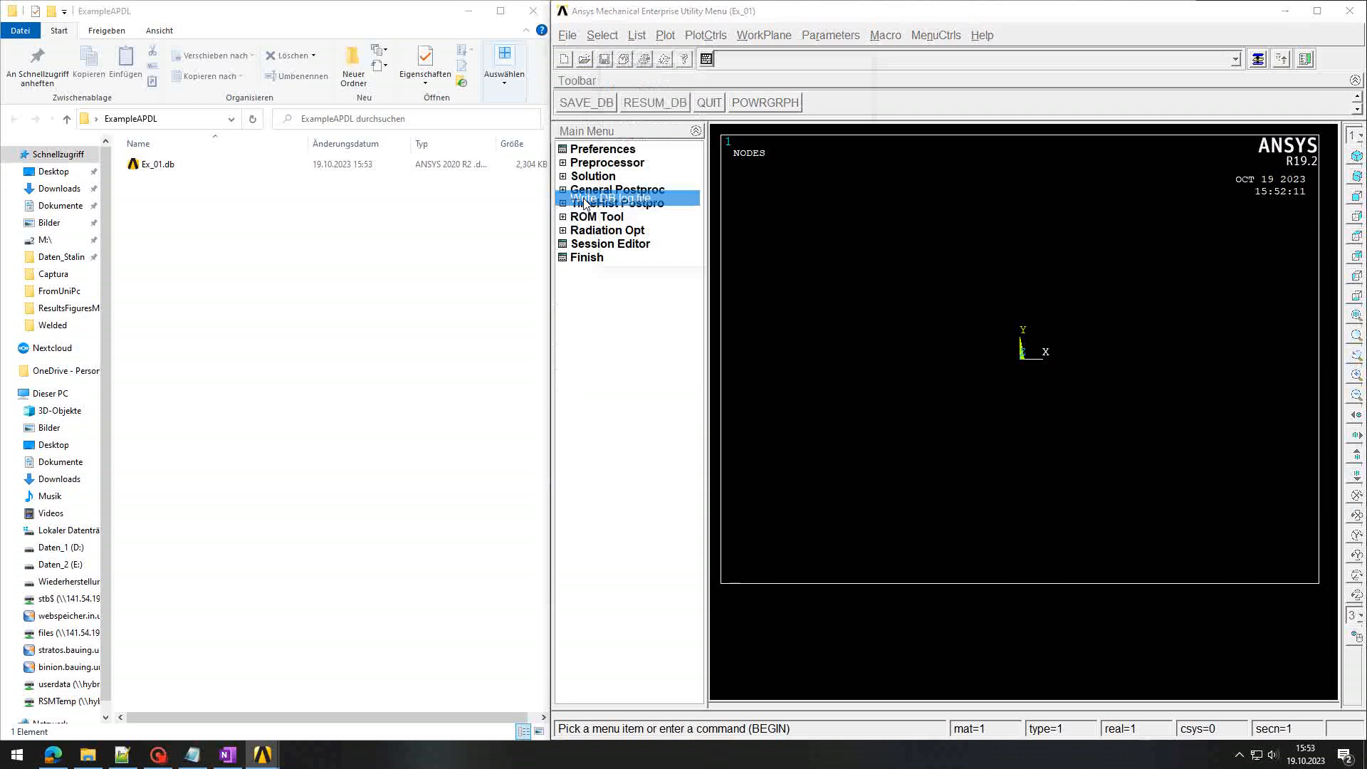
left_click(619, 98)
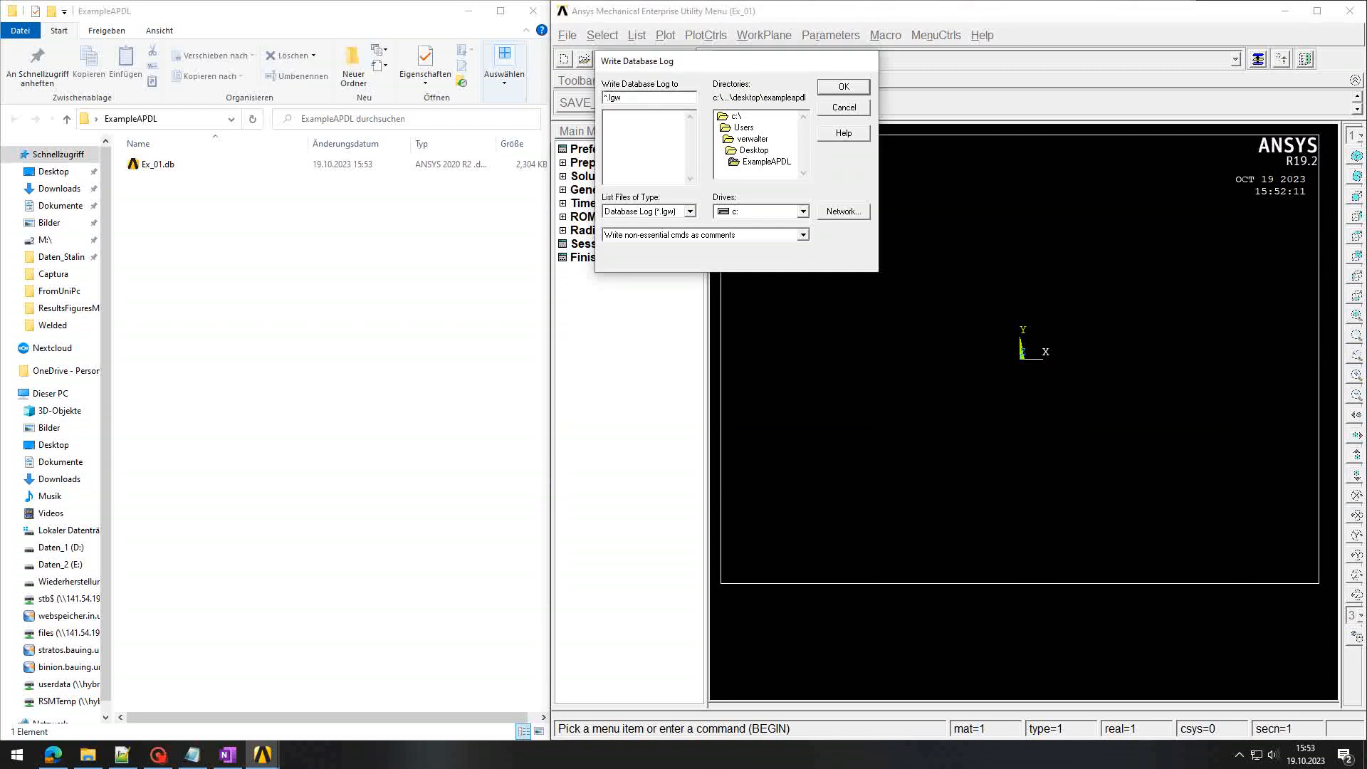
key("Delete")
type("Ex_01_commands")
left_click(844, 86)
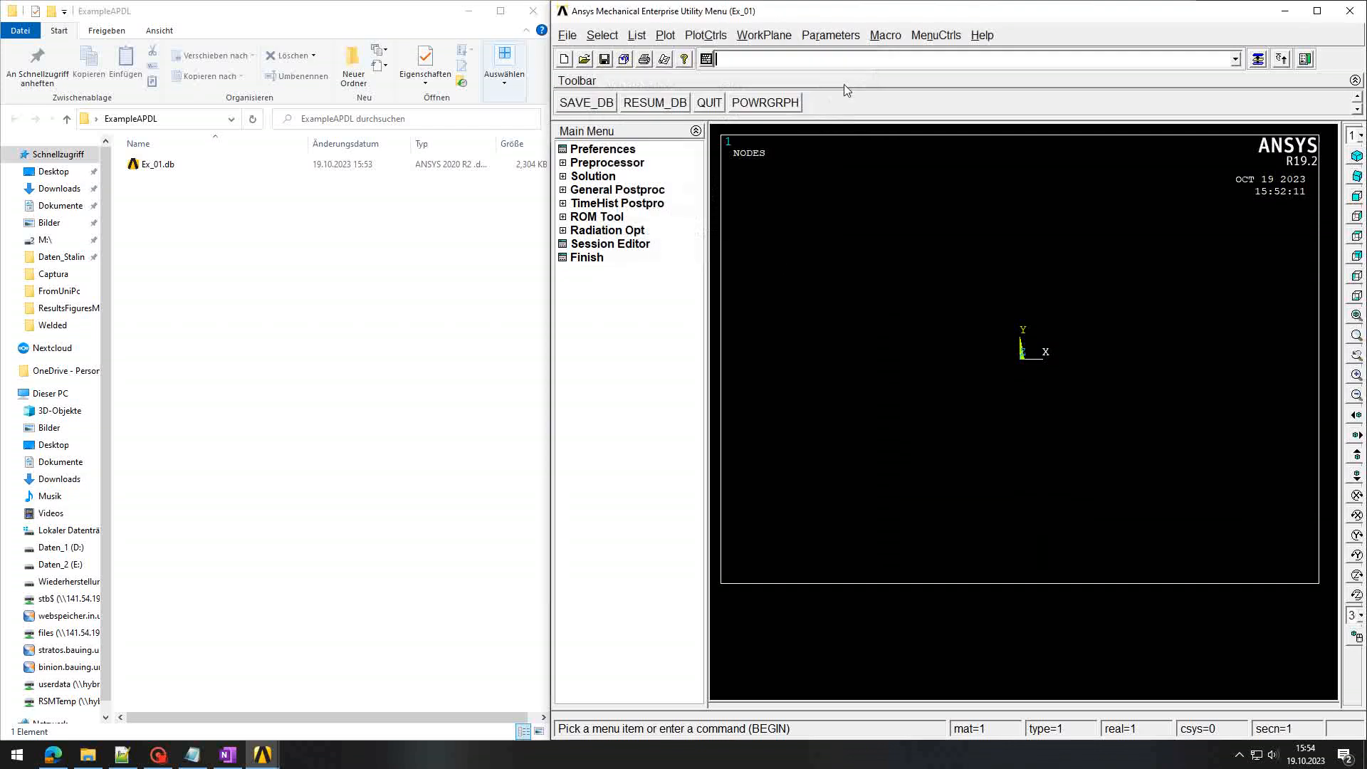
left_click(178, 181)
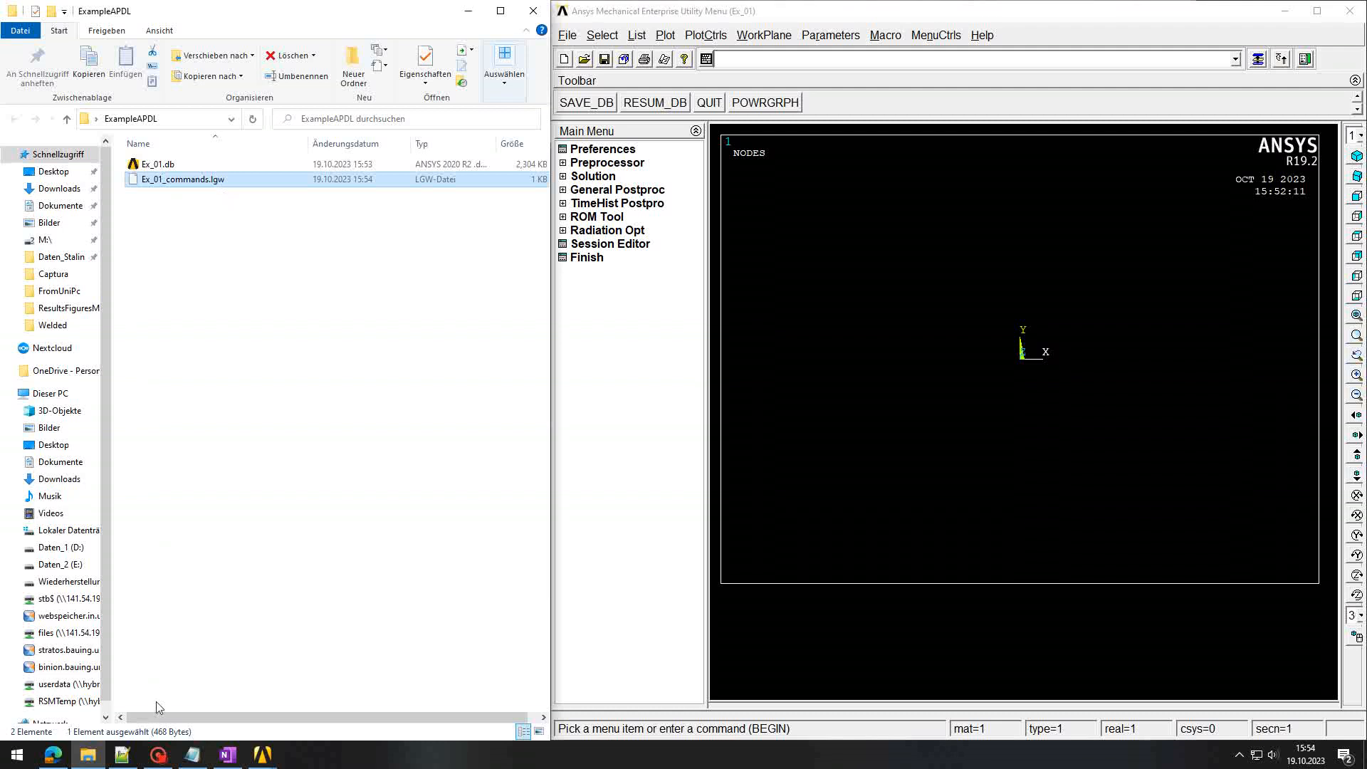
left_click(125, 754)
left_click_drag(351, 8, 646, 46)
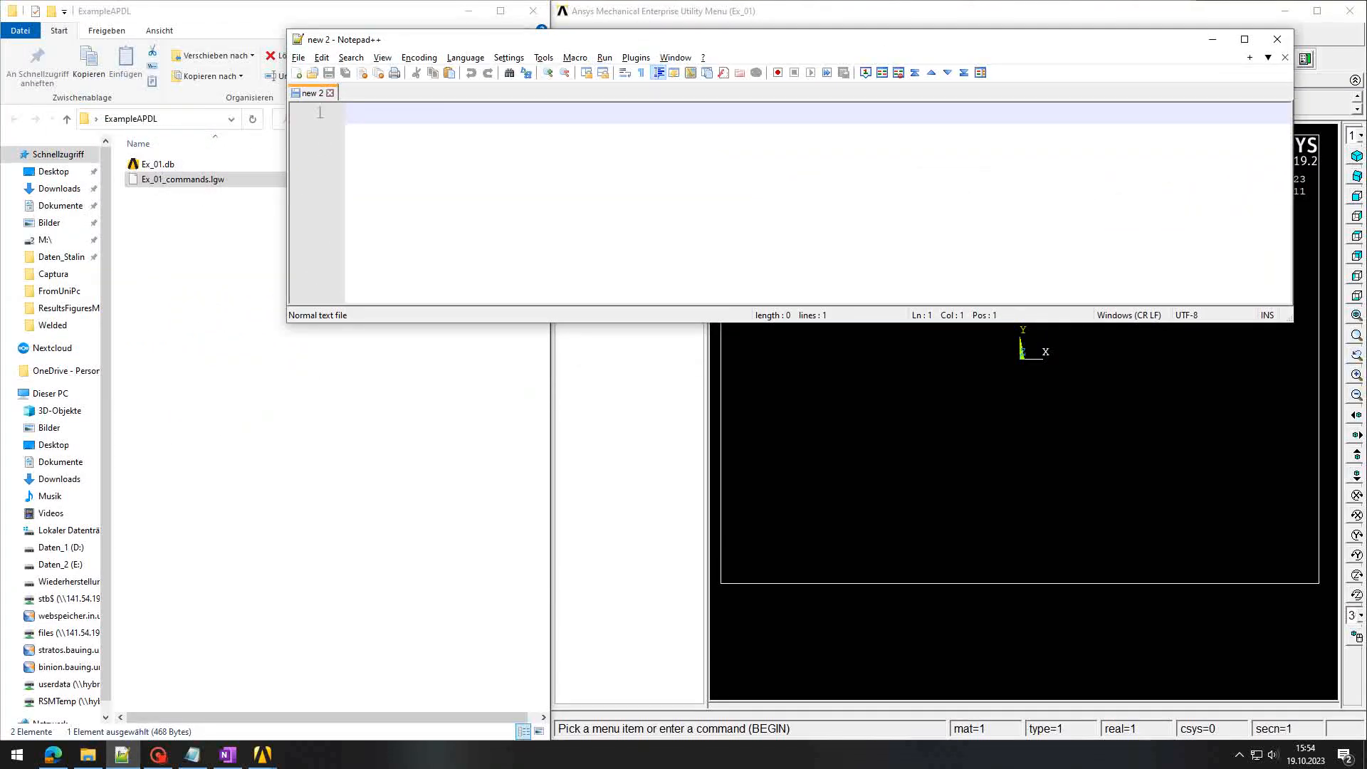
left_click_drag(1291, 321, 810, 676)
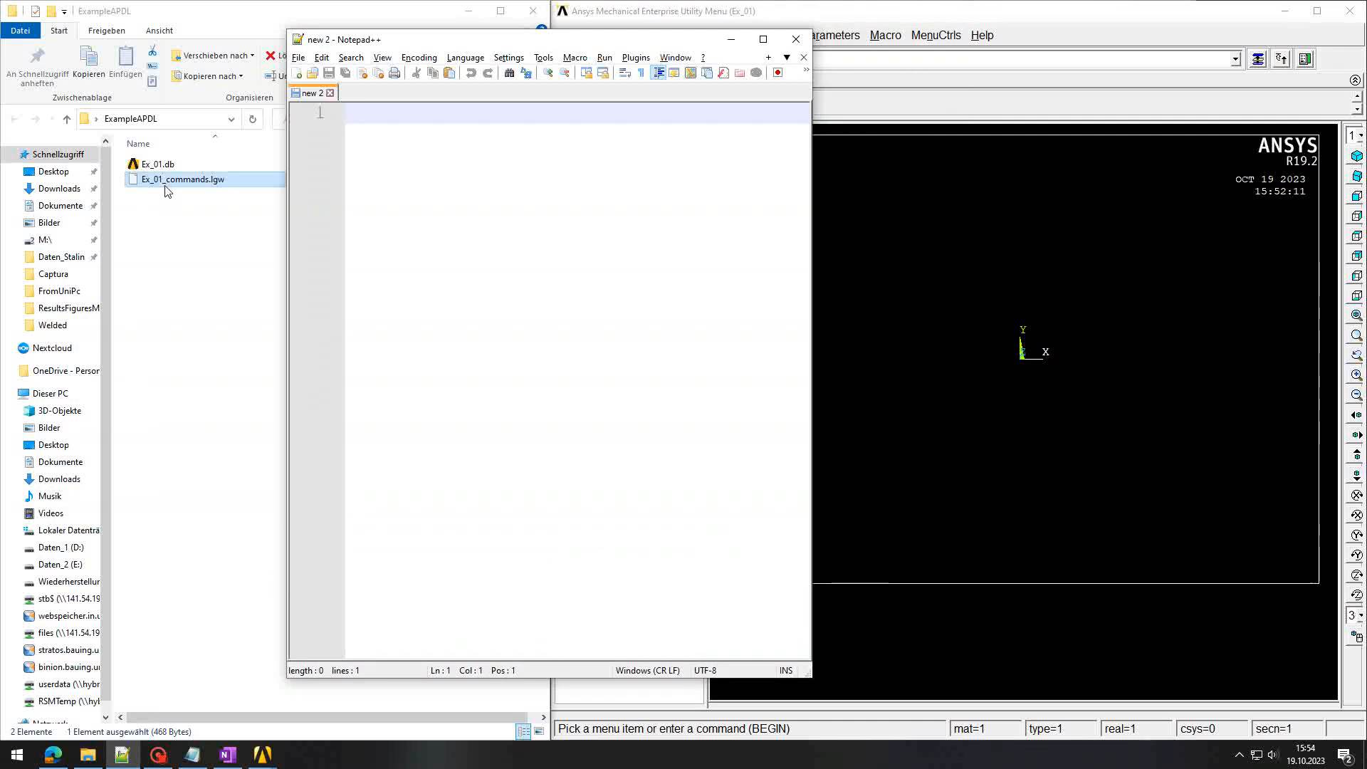
left_click_drag(173, 180, 468, 265)
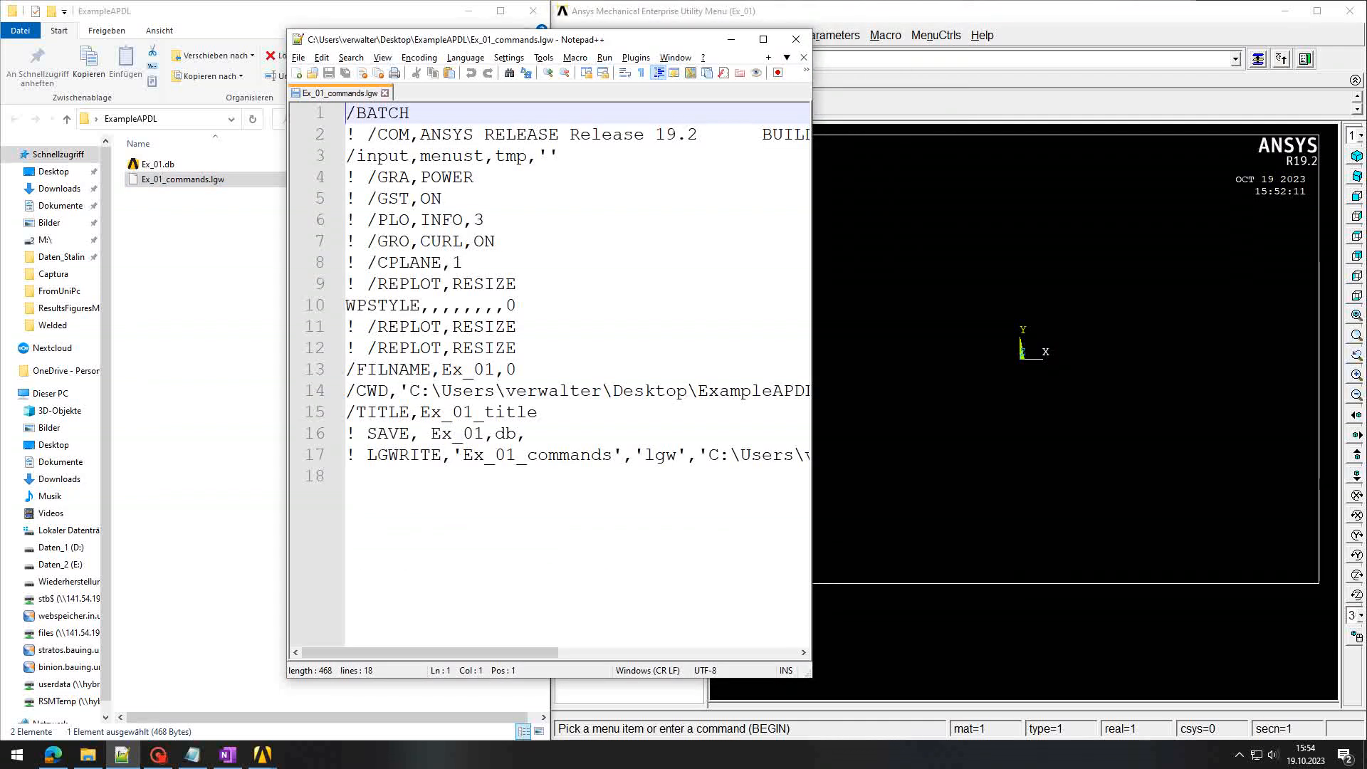
key("super+Left")
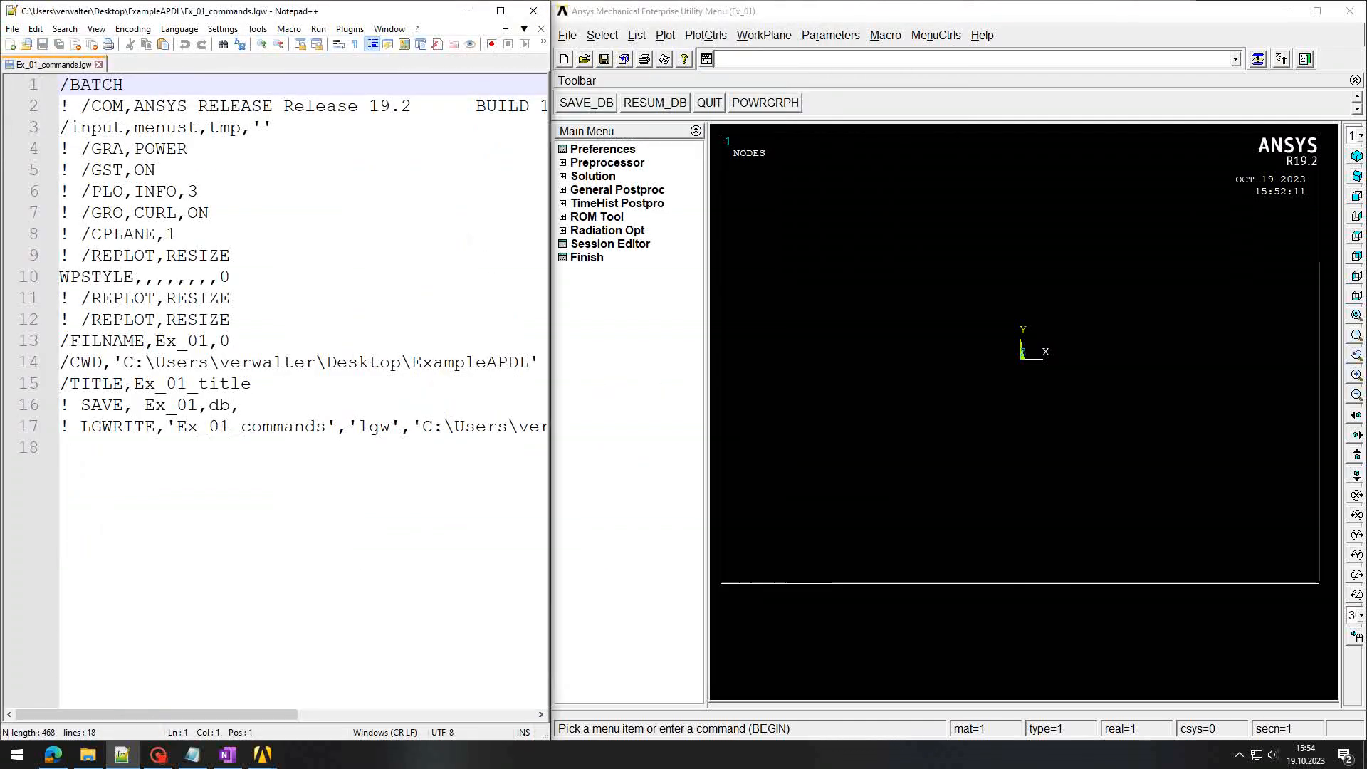
left_click(209, 149)
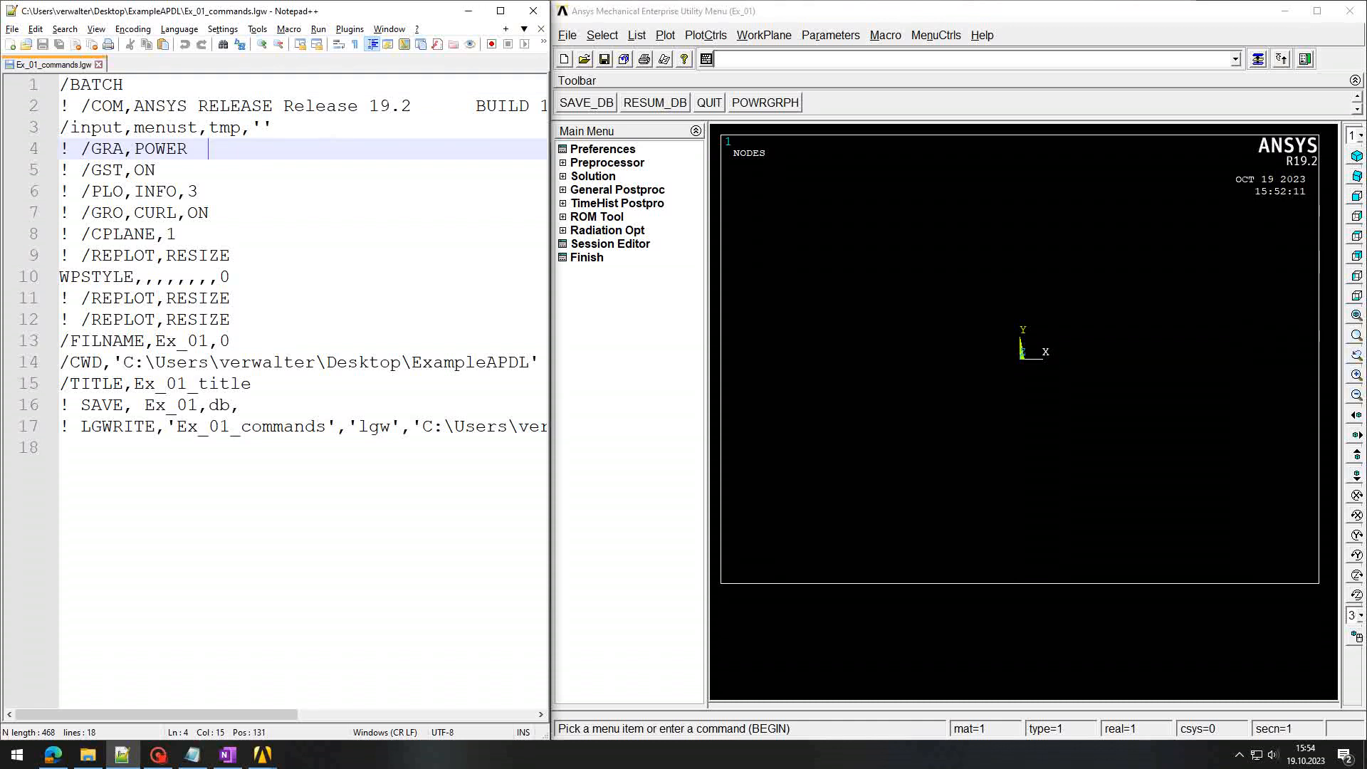
left_click(259, 427)
key("Up")
key("Up")
key("Up")
key("Up")
key("Up")
key("Up")
key("Up")
key("Up")
key("Up")
key("Up")
key("Up")
key("Up")
key("Up")
key("Up")
key("Up")
key("Up")
key("Up")
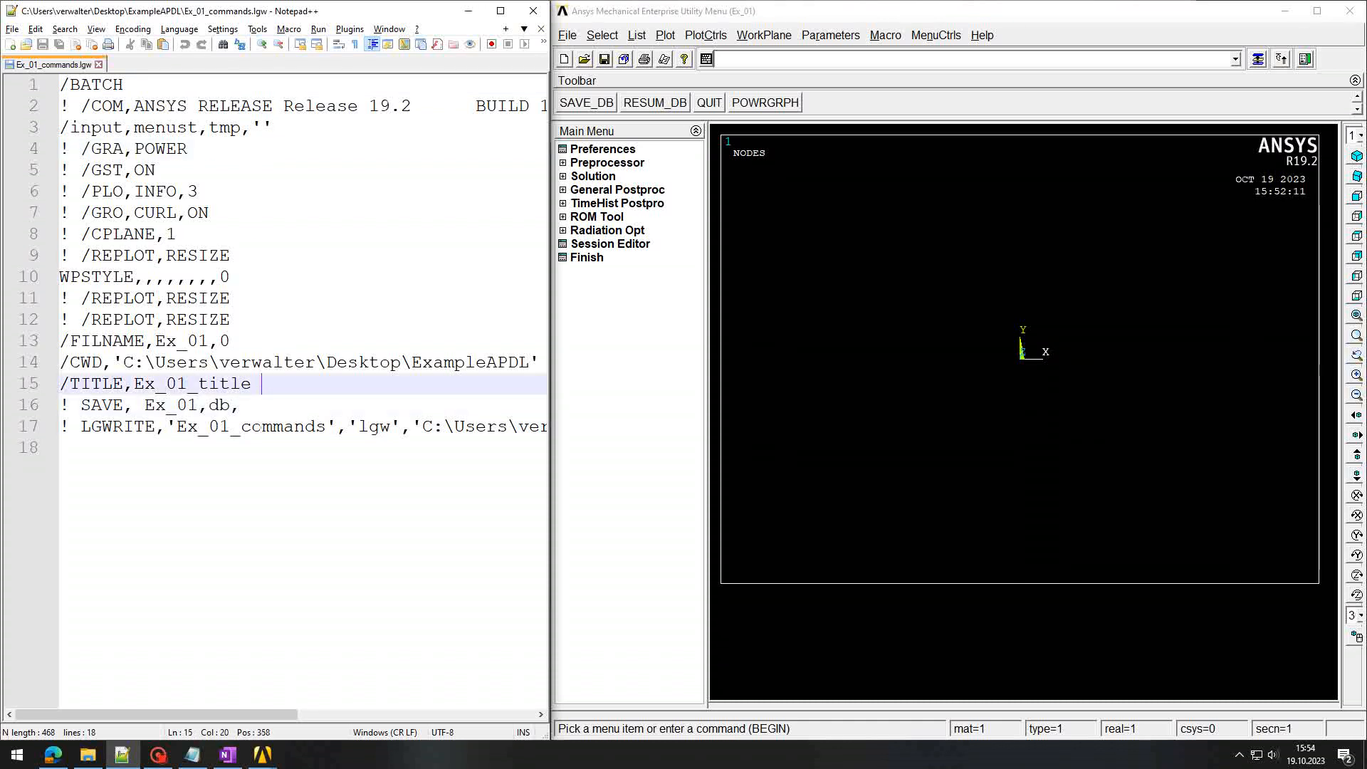
key("Down")
key("Down")
key("Down")
key("Down")
key("Down")
key("Down")
key("Down")
key("Down")
key("Down")
key("Down")
key("Down")
key("Down")
key("Down")
key("Down")
key("Down")
key("Down")
key("Down")
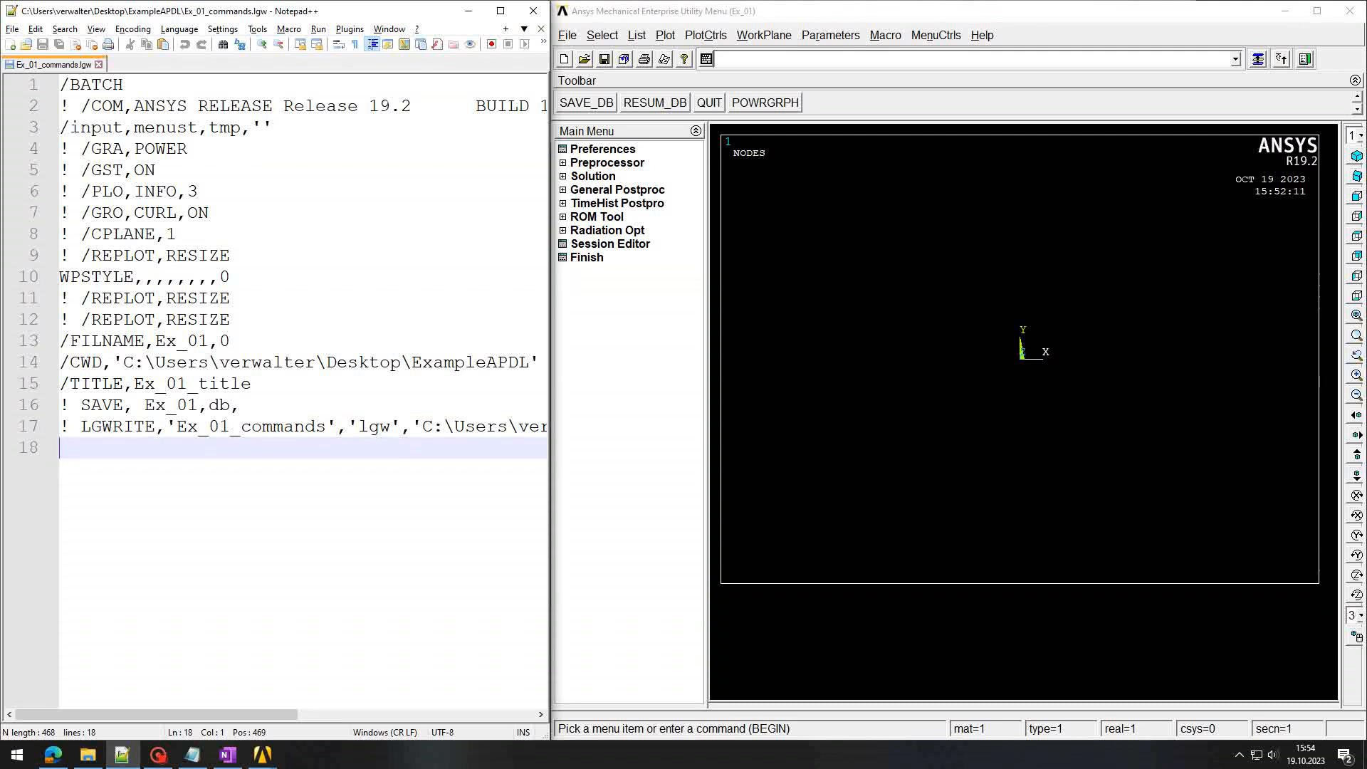
key("Up")
key("Up")
key("Up")
key("Up")
key("Up")
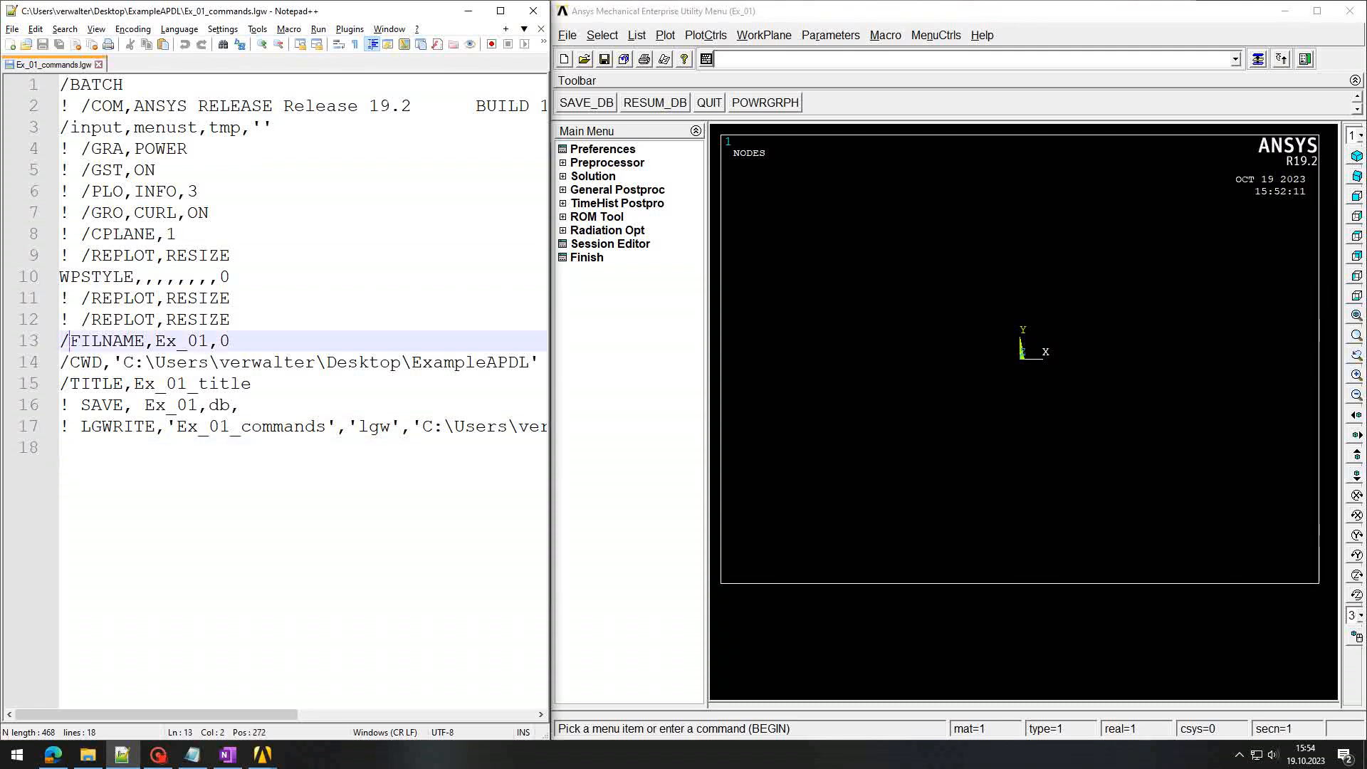
key("Right")
key("shift+Right")
key("shift+Right")
key("shift+Right")
key("shift+Right")
key("shift+Right")
key("shift+Right")
key("shift+Right")
key("shift+Right")
key("shift+Right")
key("shift+Right")
key("shift+Right")
key("shift+Right")
key("shift+Right")
key("shift+Right")
key("shift+Right")
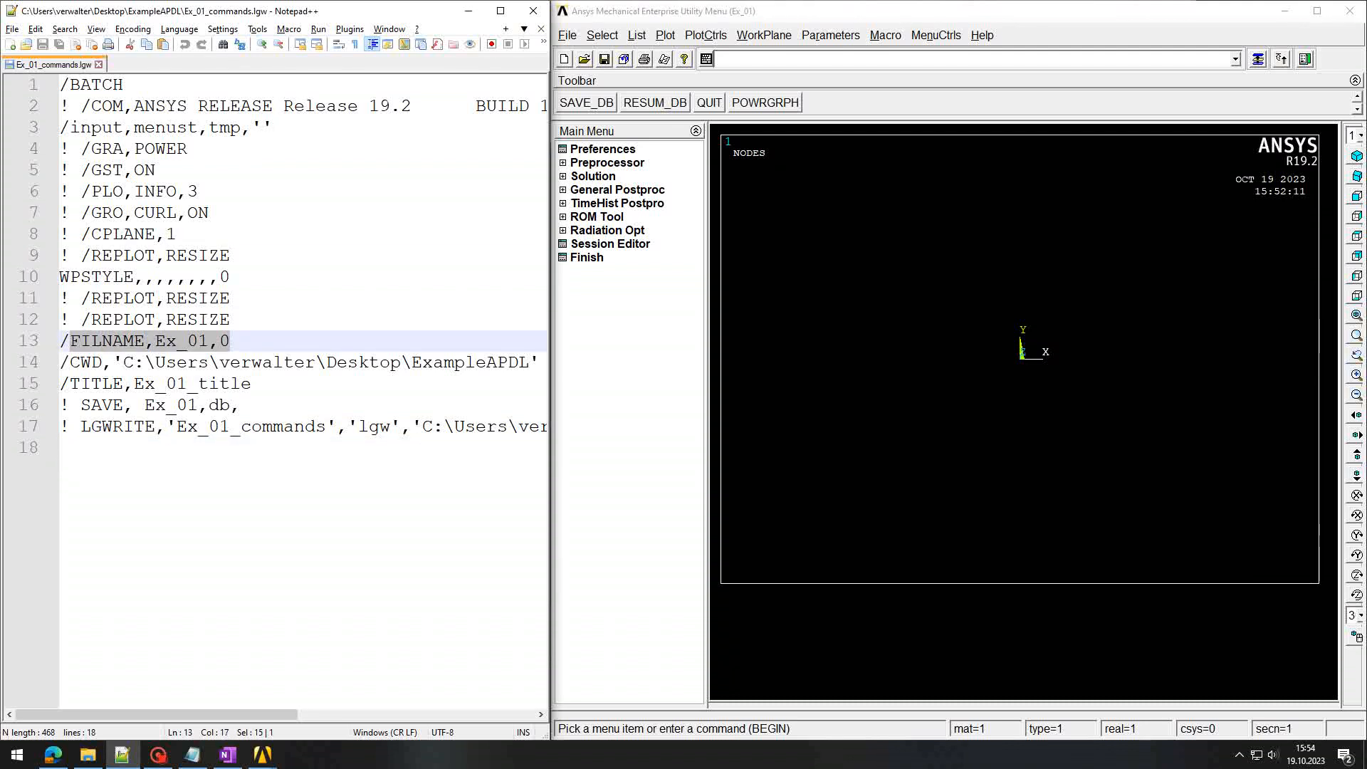
key("Down")
key("Home")
key("shift+Right")
key("shift+Right")
key("shift+Right")
key("shift+Right")
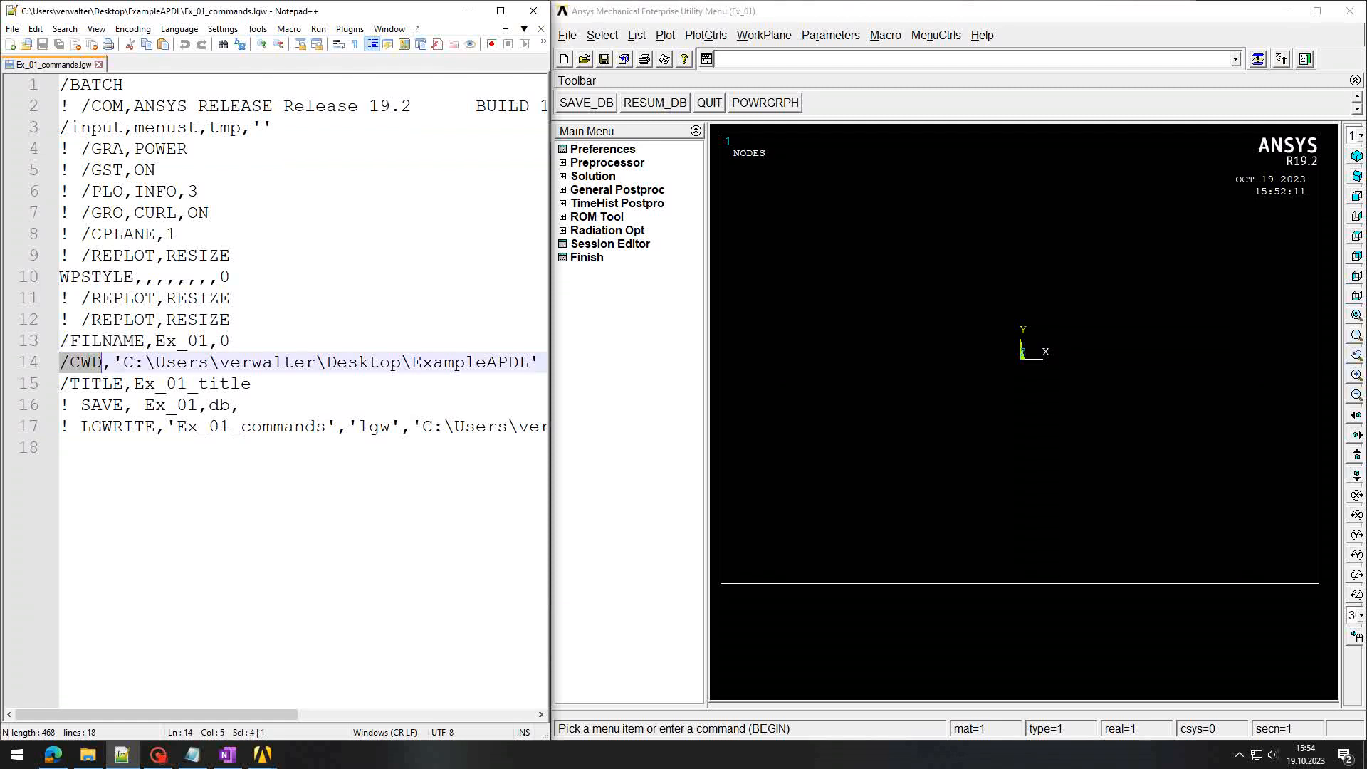
key("Down")
key("Home")
key("Right")
key("shift+Right")
key("shift+Right")
key("shift+Right")
key("shift+Right")
key("shift+Right")
key("shift+Right")
key("shift+Right")
key("shift+Right")
key("shift+Right")
key("shift+Right")
key("shift+Right")
key("shift+Right")
key("shift+Right")
key("shift+Right")
key("shift+Right")
key("shift+Right")
key("shift+Right")
key("shift+Right")
key("shift+Right")
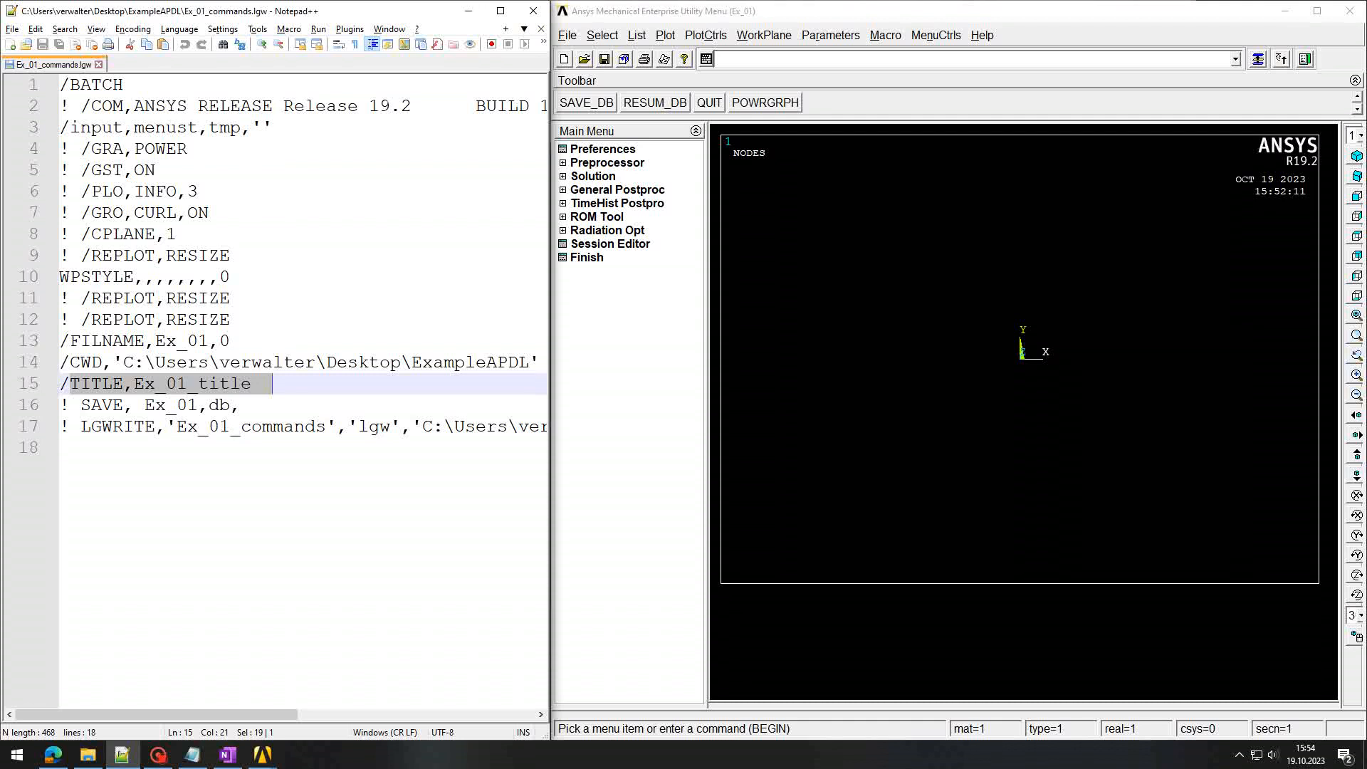
key("Down")
key("Home")
key("Right")
key("Right")
key("shift+Right")
key("shift+Right")
key("shift+Right")
key("shift+Right")
key("shift+Right")
key("shift+Right")
key("shift+Right")
key("shift+Right")
key("shift+Right")
key("shift+Right")
key("shift+Right")
key("shift+Right")
key("shift+Right")
key("shift+Right")
key("shift+Right")
key("shift+Right")
key("shift+Right")
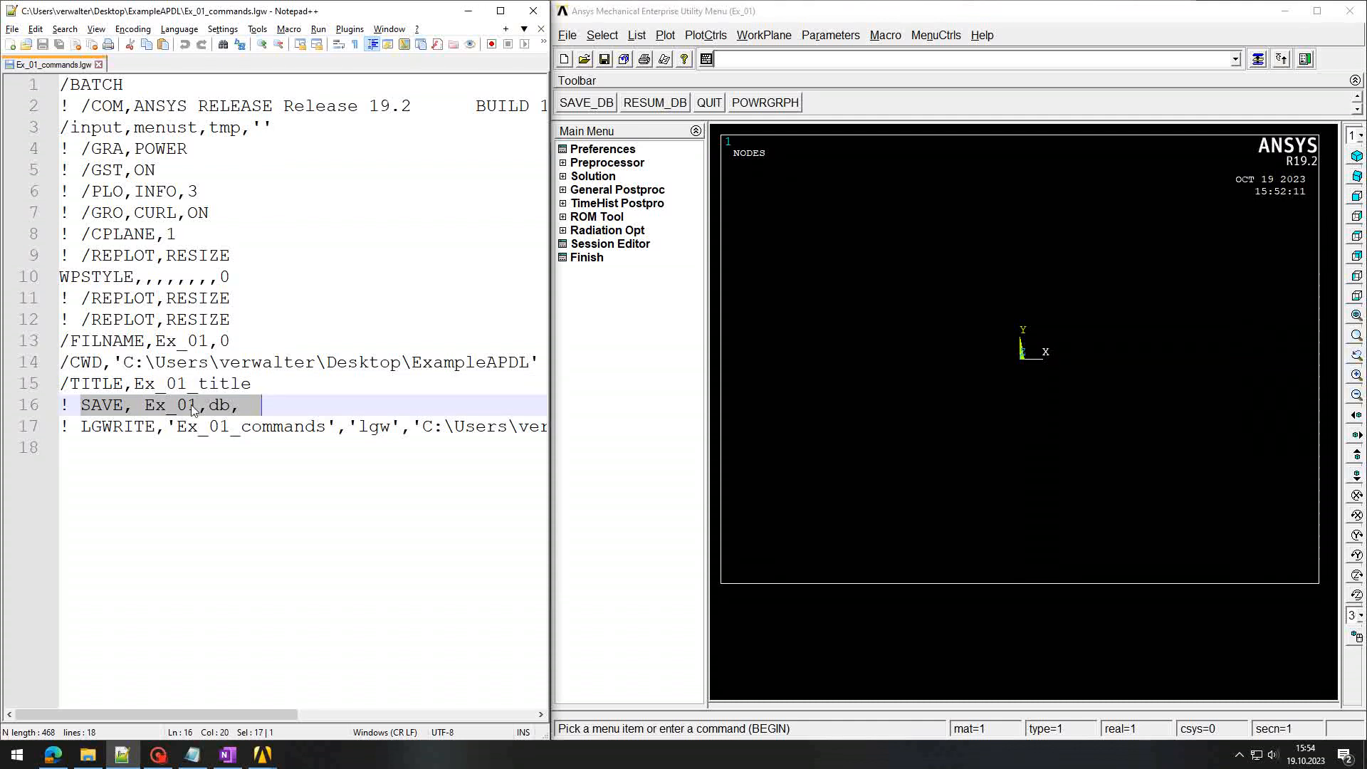
key("Left")
key("shift+Left")
key("shift+Left")
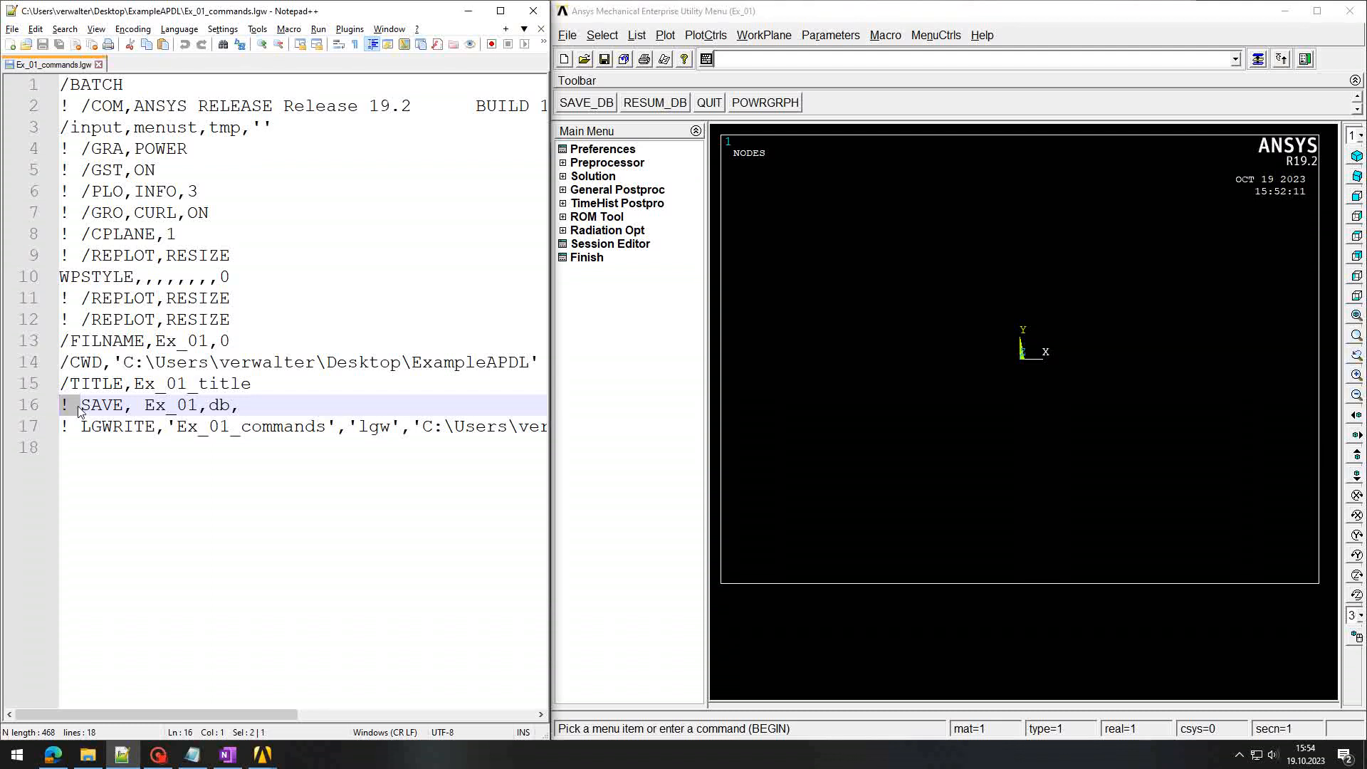
key("Right")
left_click_drag(81, 405, 253, 405)
left_click_drag(70, 407, 54, 409)
left_click(80, 406)
key("Down")
key("shift+Home")
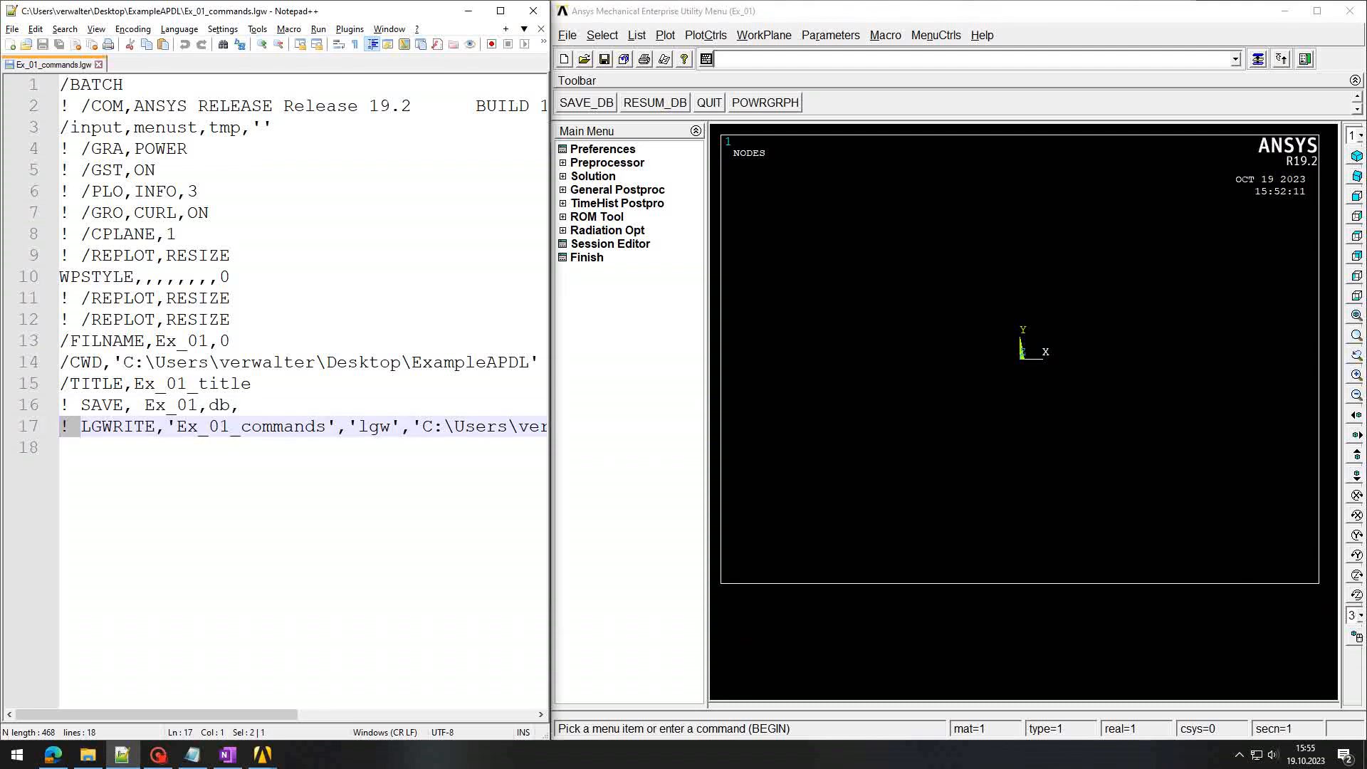
key("shift+Right")
key("shift+Right")
key("shift+Right")
key("shift+Right")
key("shift+Right")
key("shift+Right")
key("shift+Right")
key("shift+Right")
key("shift+Right")
key("shift+Right")
key("shift+Right")
key("shift+Right")
key("shift+Right")
key("shift+Right")
key("shift+Right")
key("shift+Right")
key("shift+Right")
key("shift+Right")
key("shift+Right")
key("shift+Right")
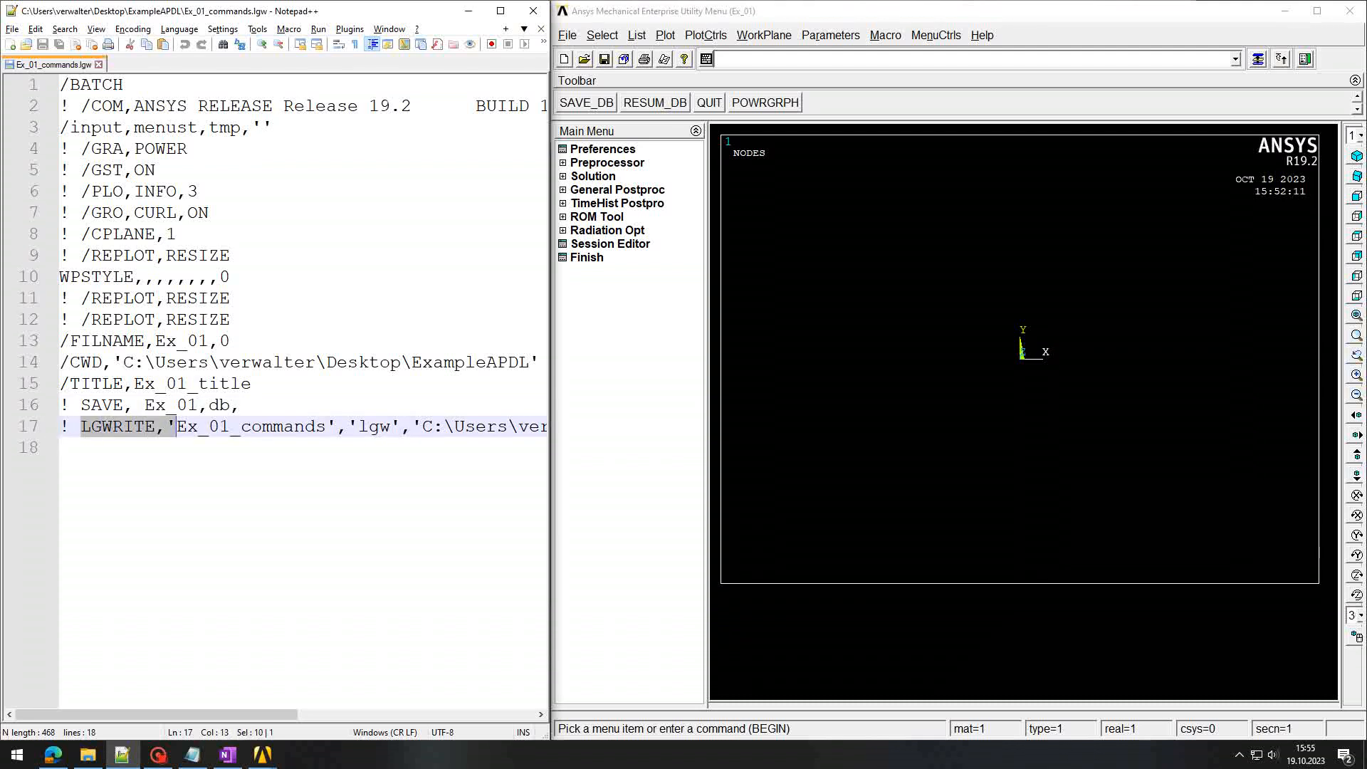
key("shift+Up")
left_click_drag(456, 414, 720, 435)
left_click_drag(417, 714, 112, 715)
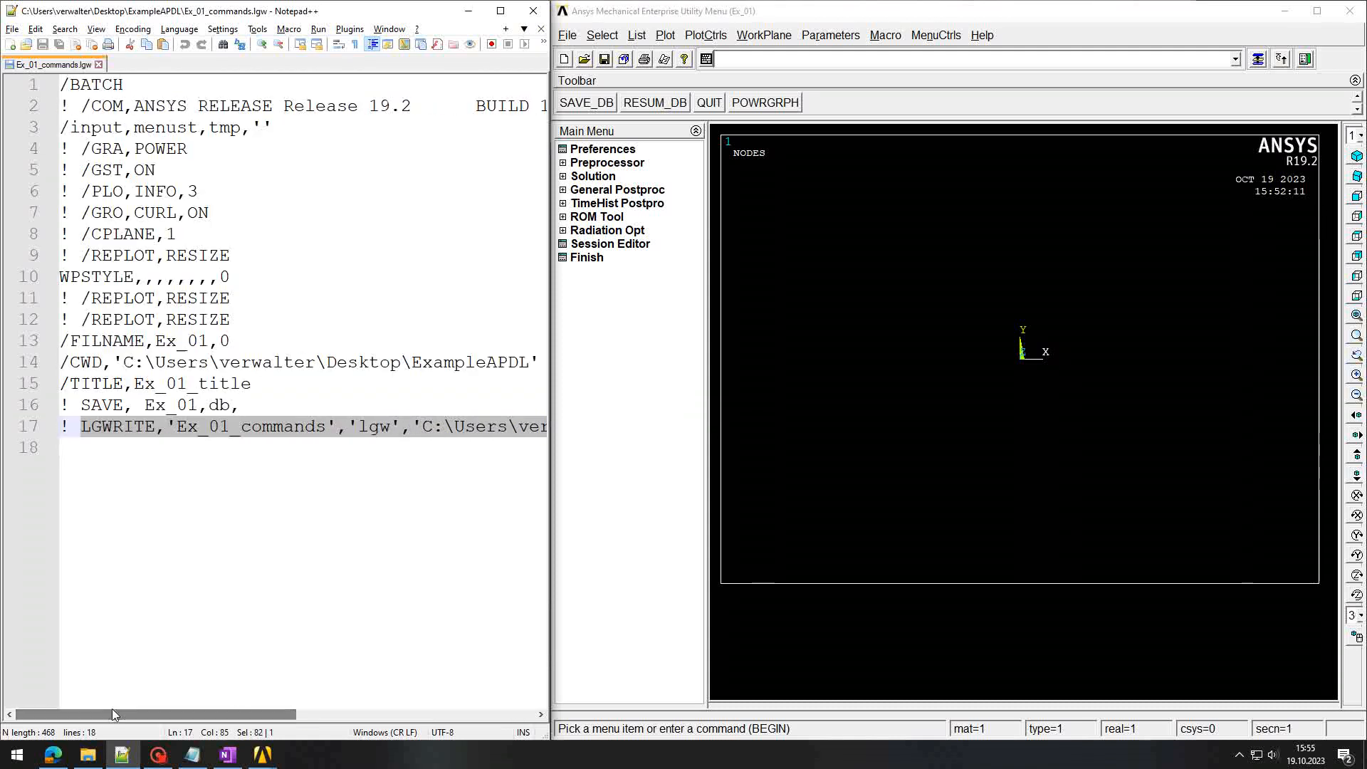
key("Left")
left_click_drag(80, 427, 563, 428)
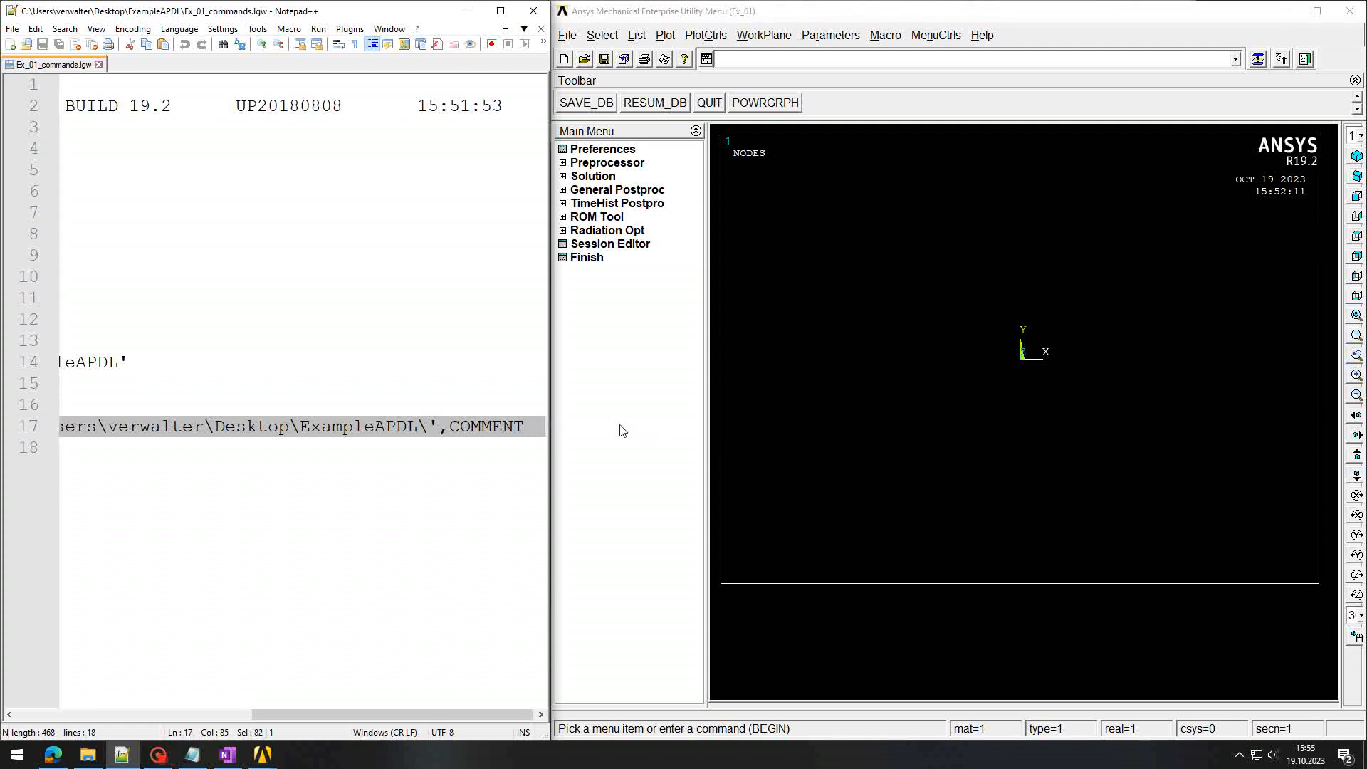
left_click(545, 429)
left_click(60, 448)
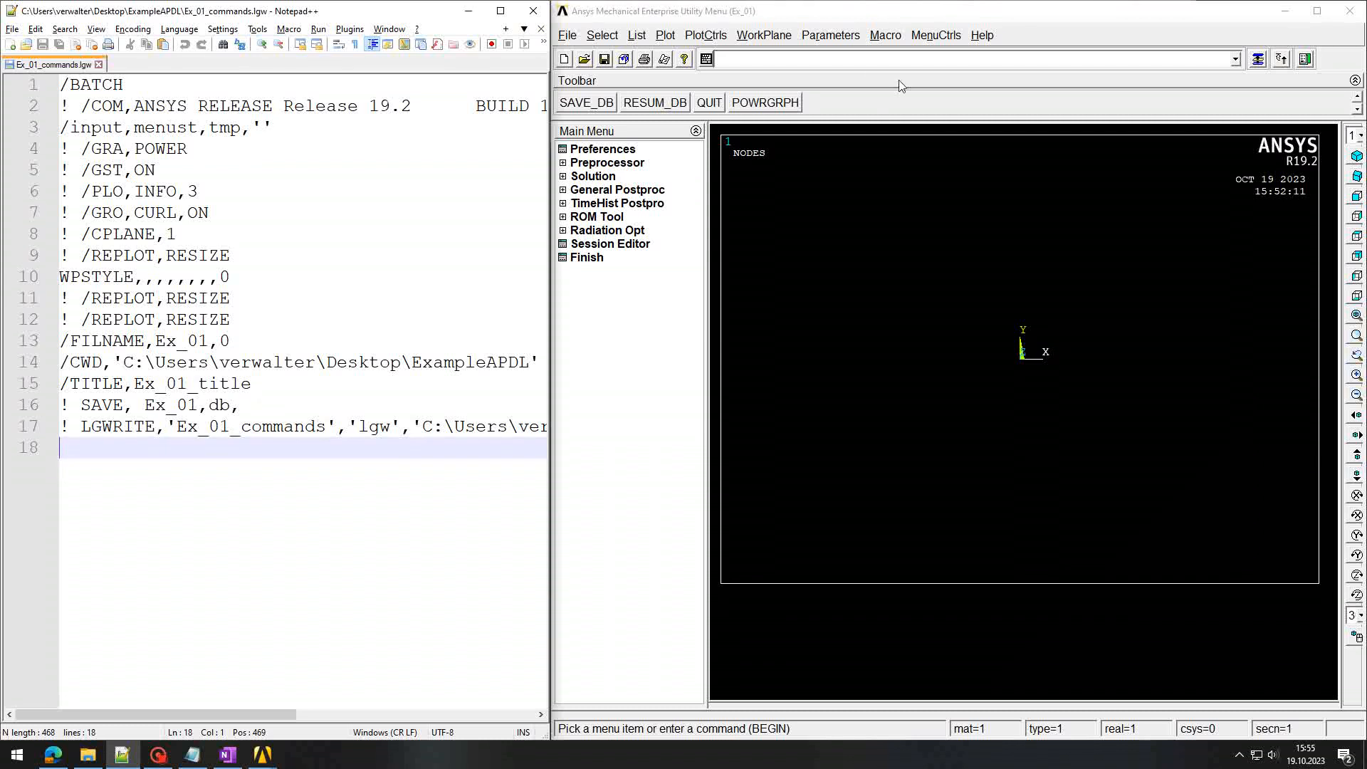
left_click(870, 60)
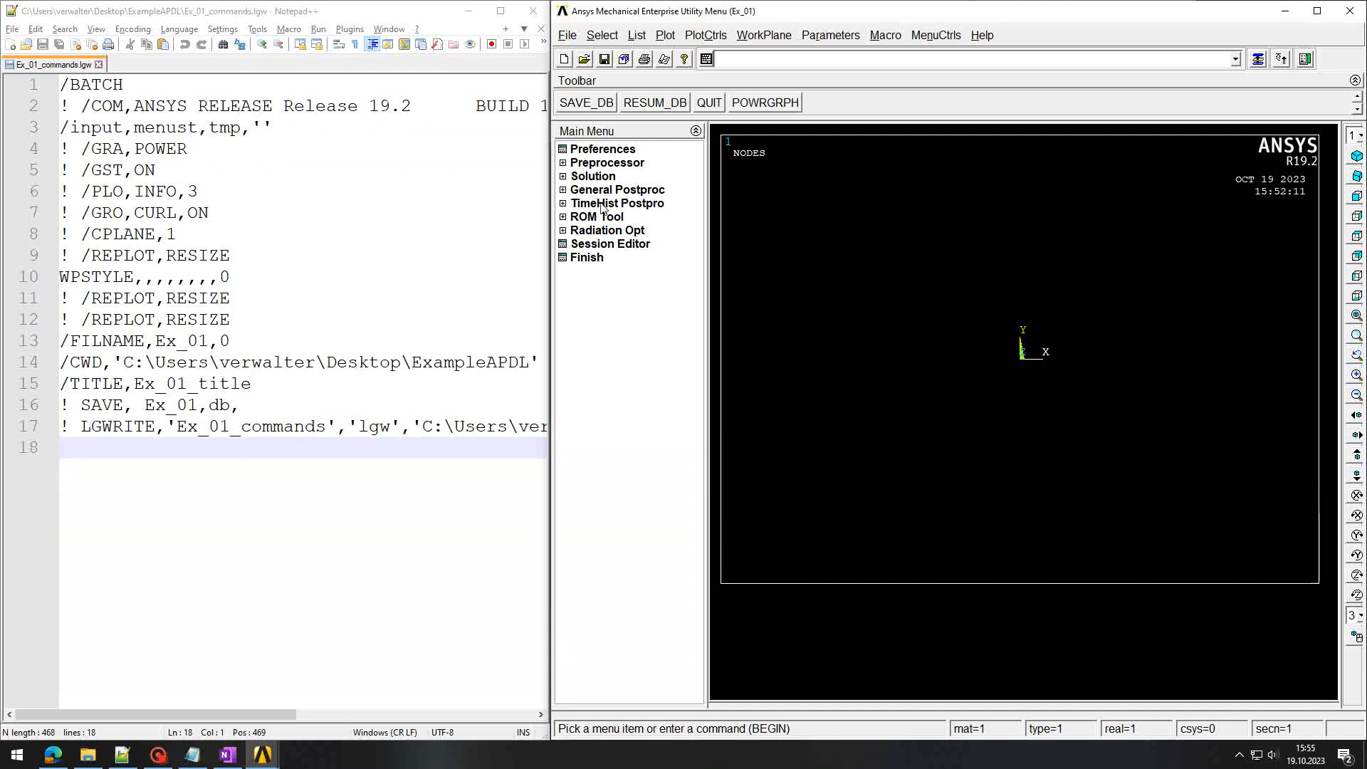
left_click(723, 63)
Step: Add an '! saving file' comment and rerun line 17's LGWRITE command in Ansys
type("! ")
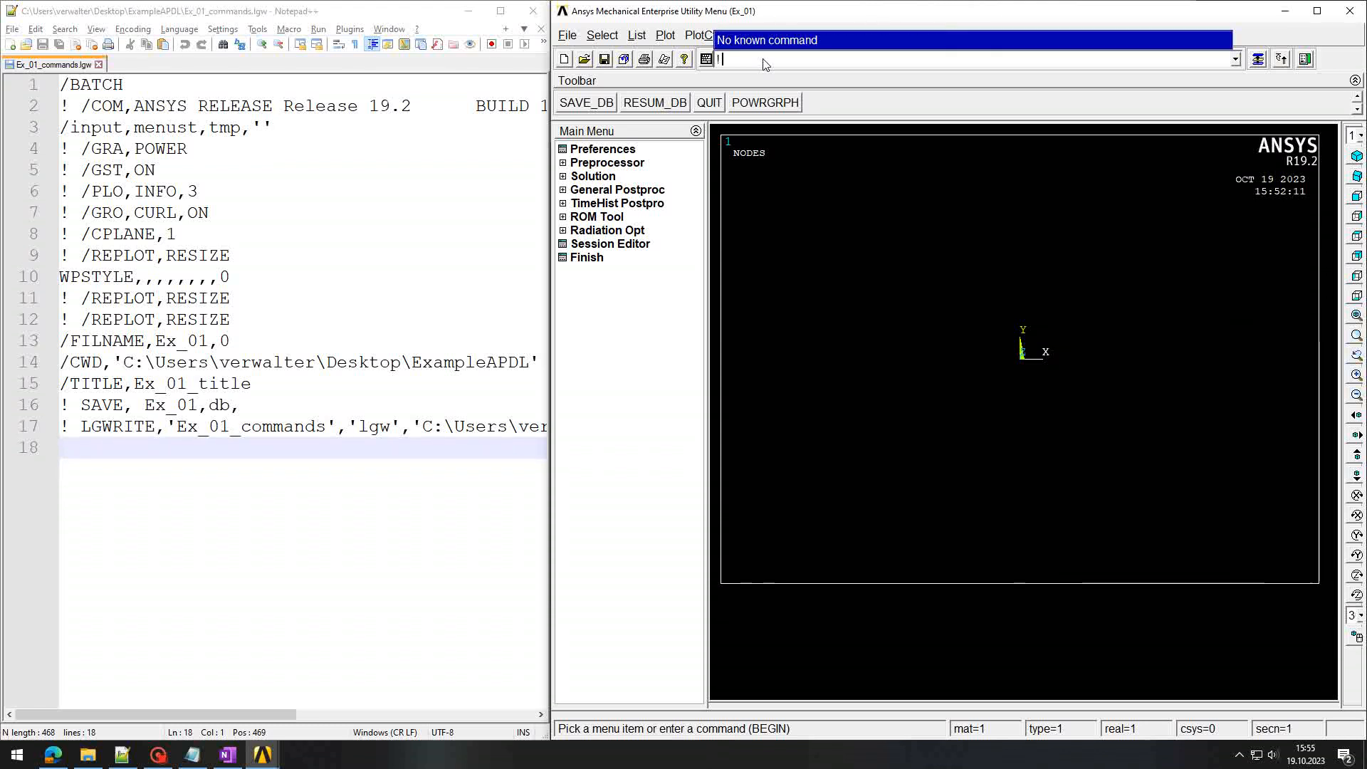
type("saving file")
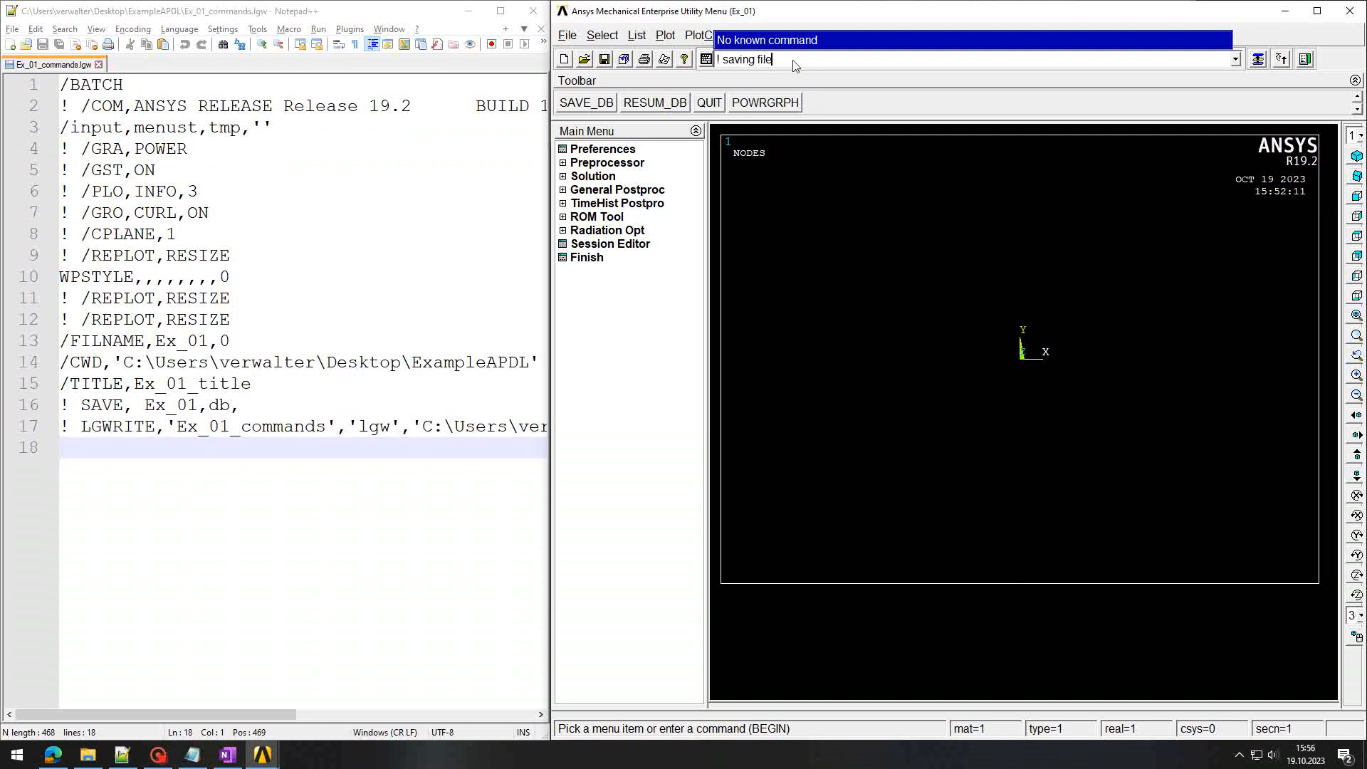
key("Return")
left_click(177, 320)
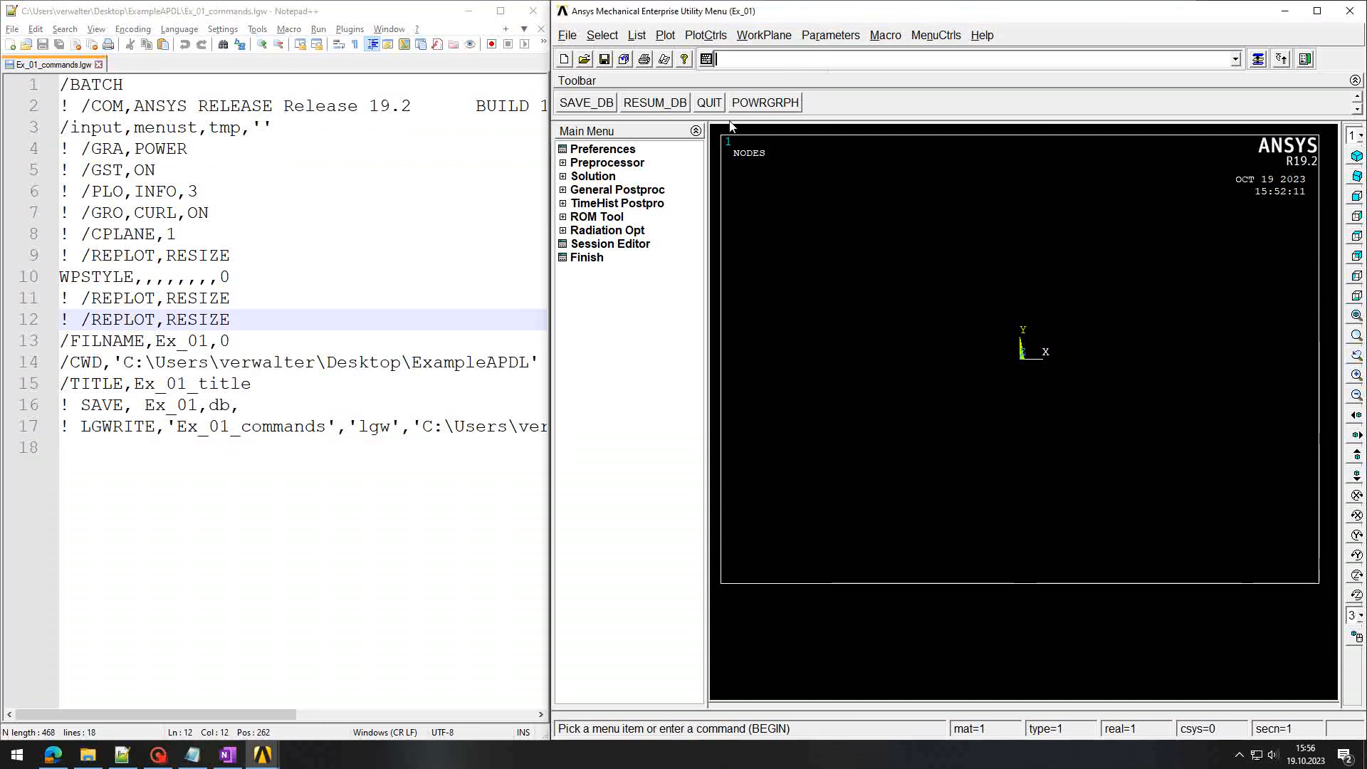
left_click(80, 426)
left_click_drag(81, 425, 545, 432)
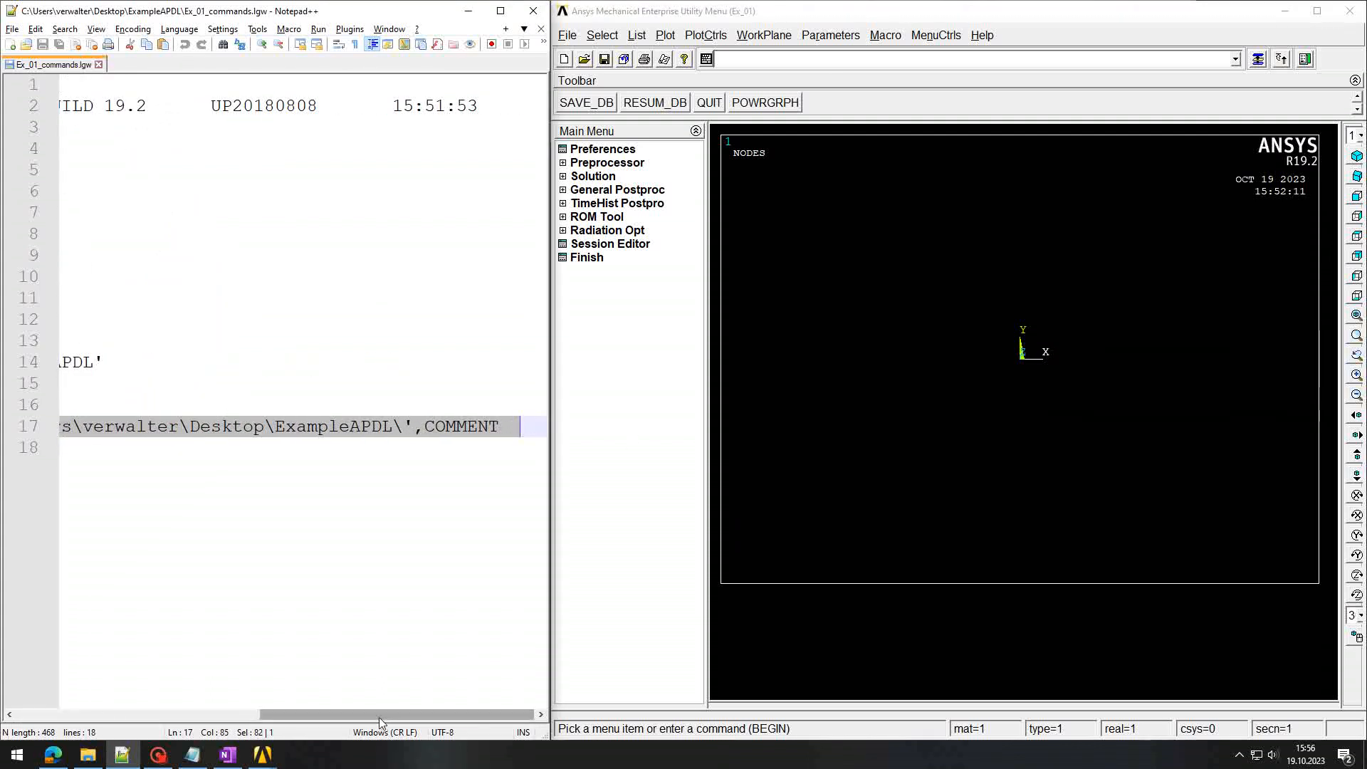
left_click_drag(381, 718, 62, 713)
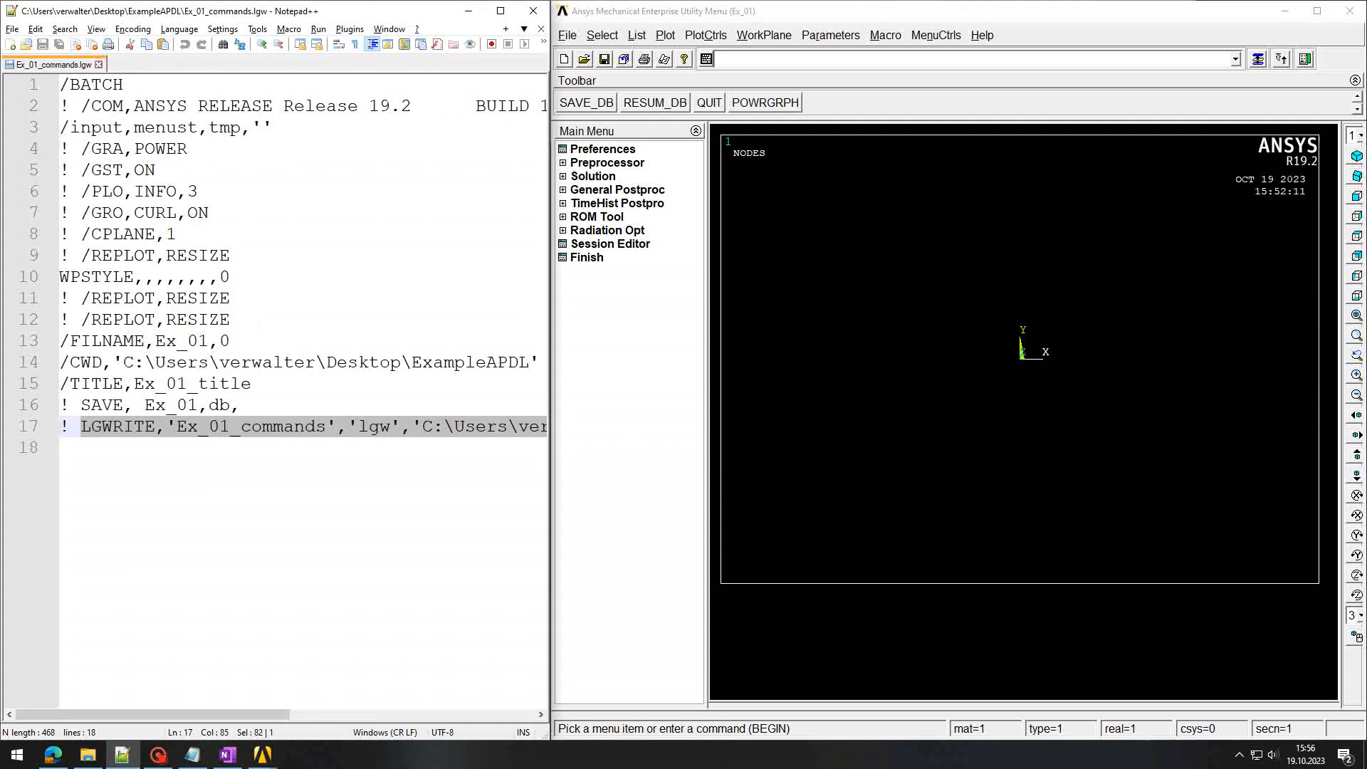
left_click(813, 60)
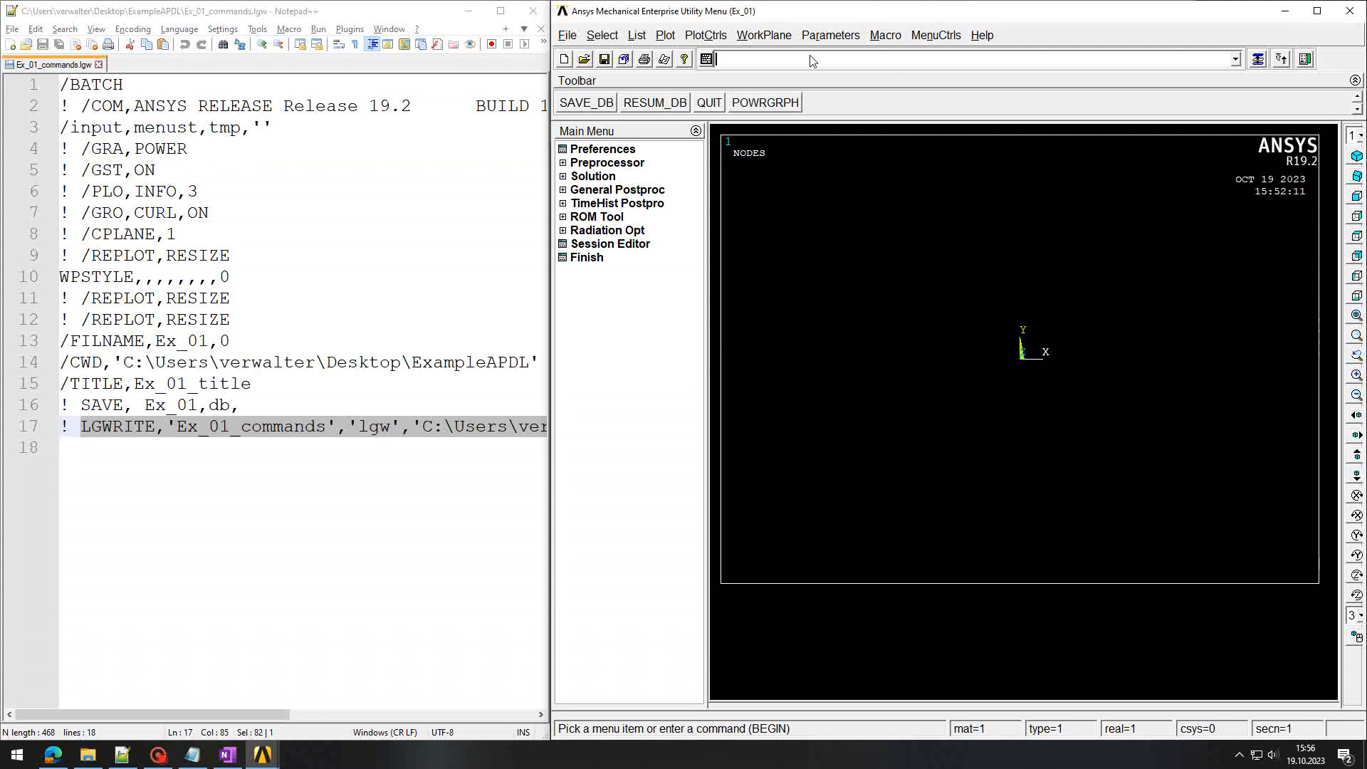
type("LGWRITE,'Ex_01_commands','lgw','C:\\Users\\verwalter\\Desktop\\ExampleAPDL\\',COMMENT")
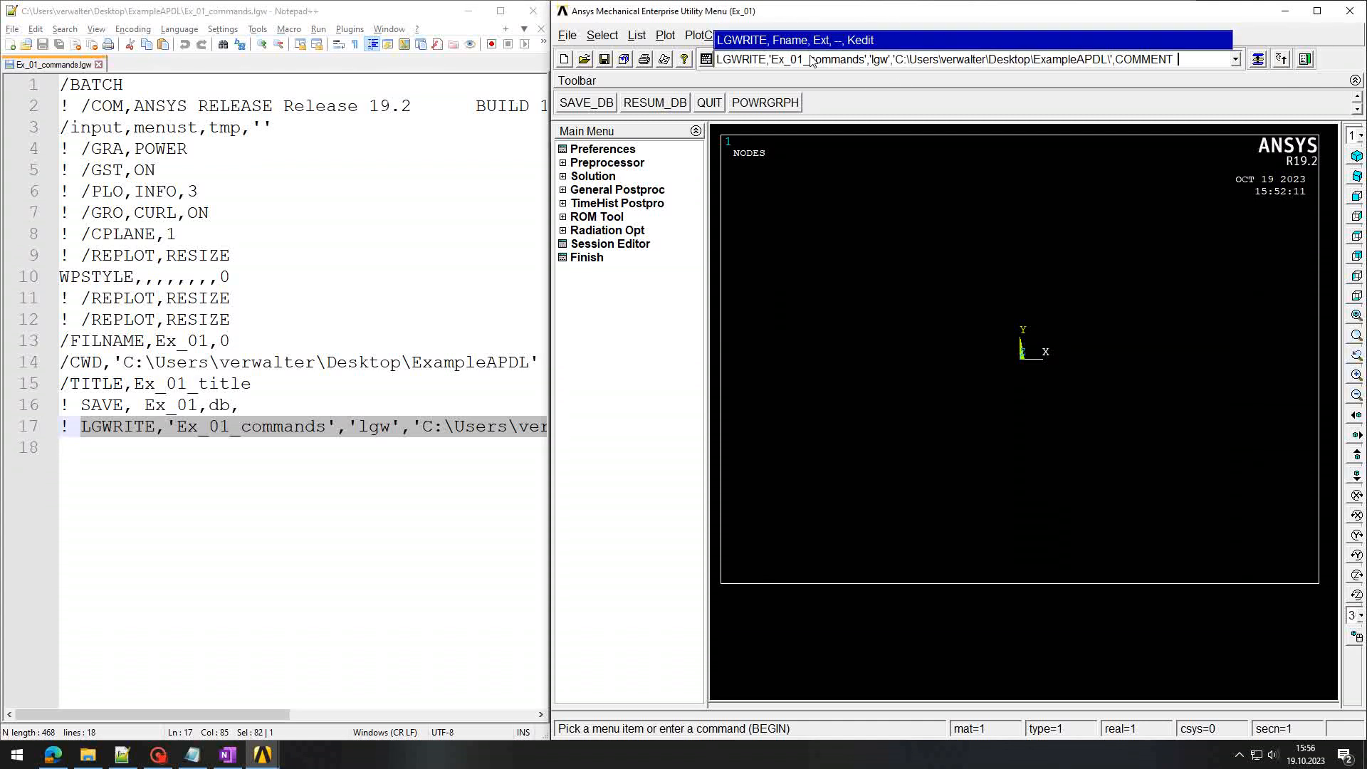
key("Return")
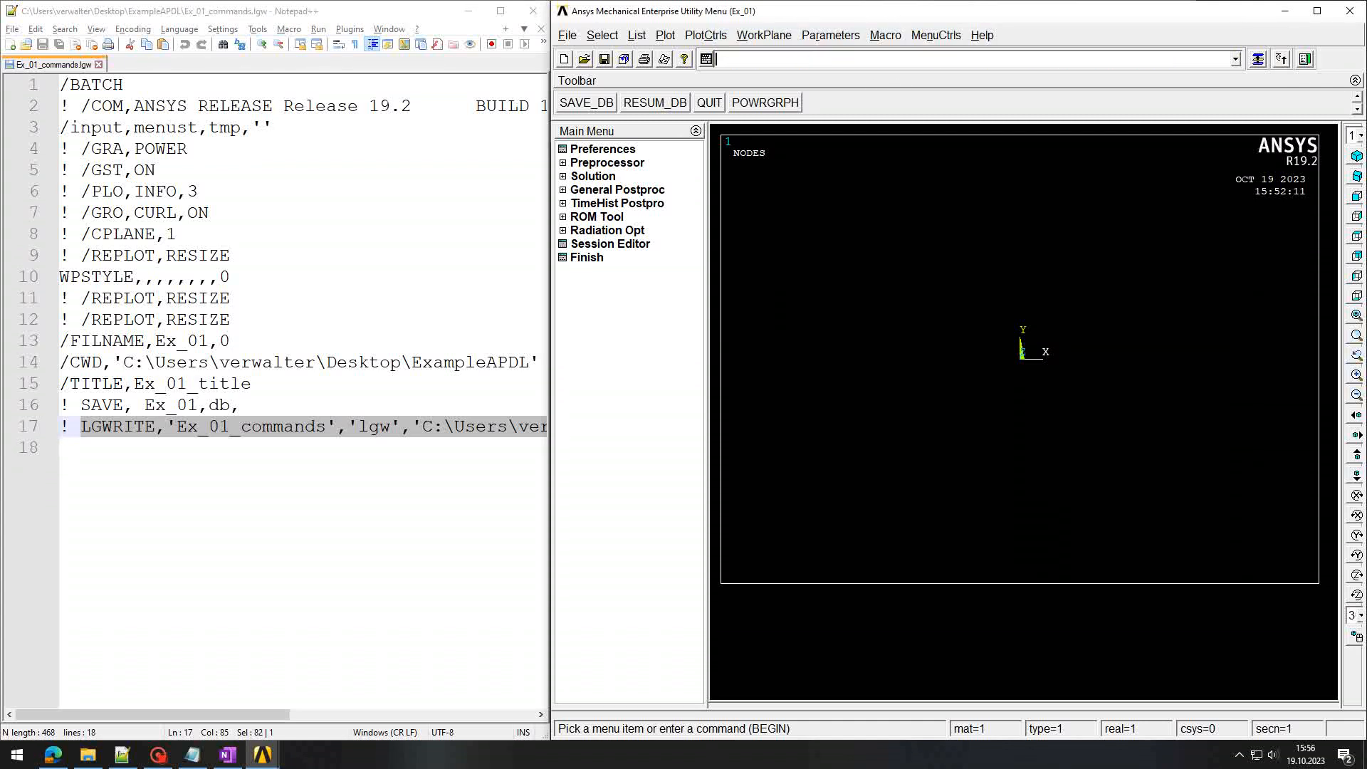
Step: Reload the log in Notepad++ and check the new comment and LGWRITE line 19
left_click(219, 363)
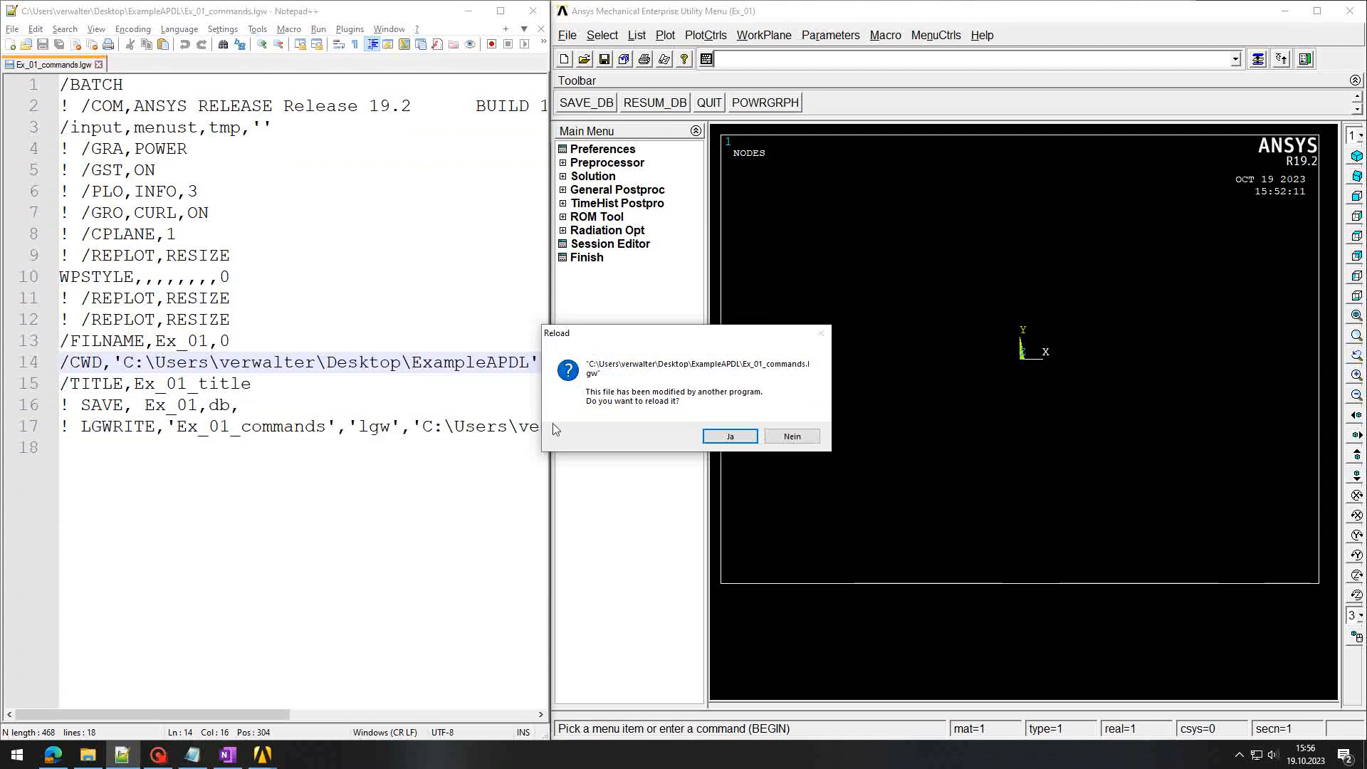
left_click(730, 436)
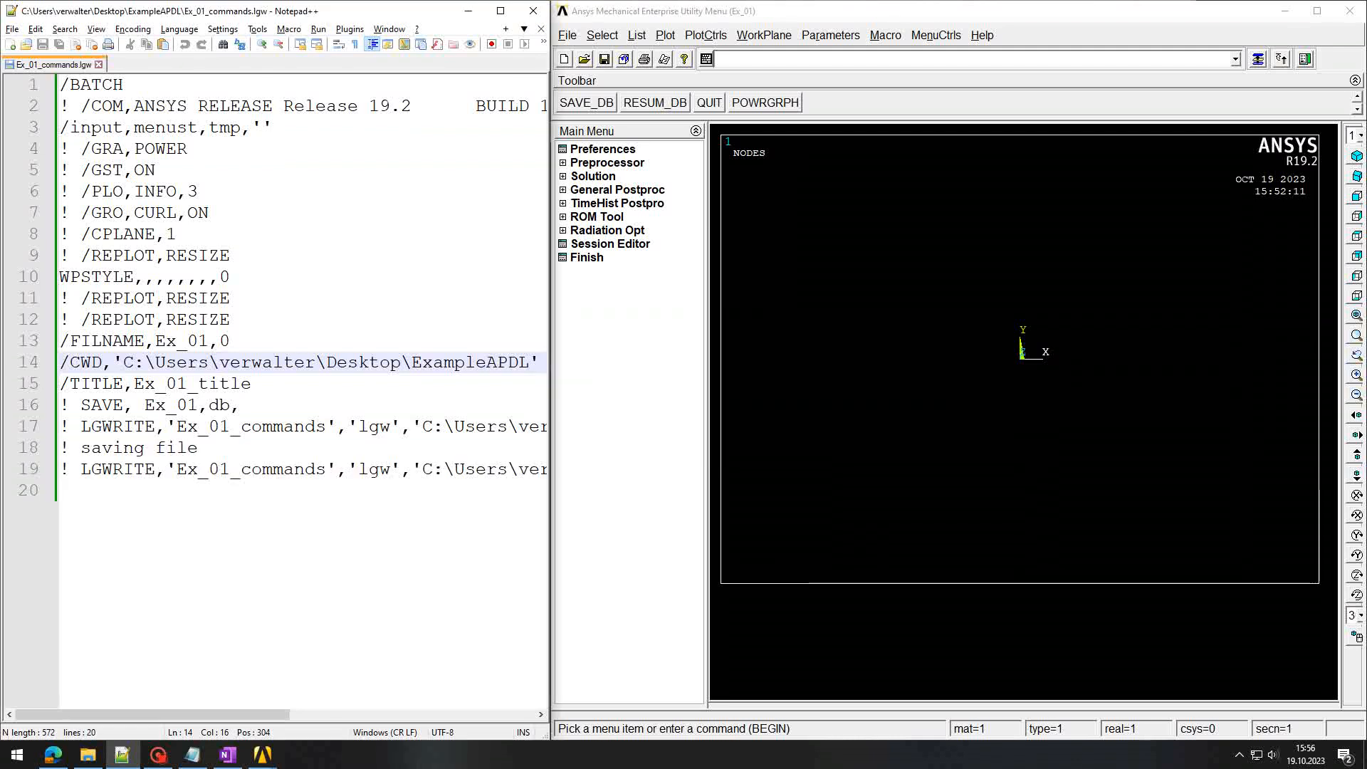
left_click(219, 448)
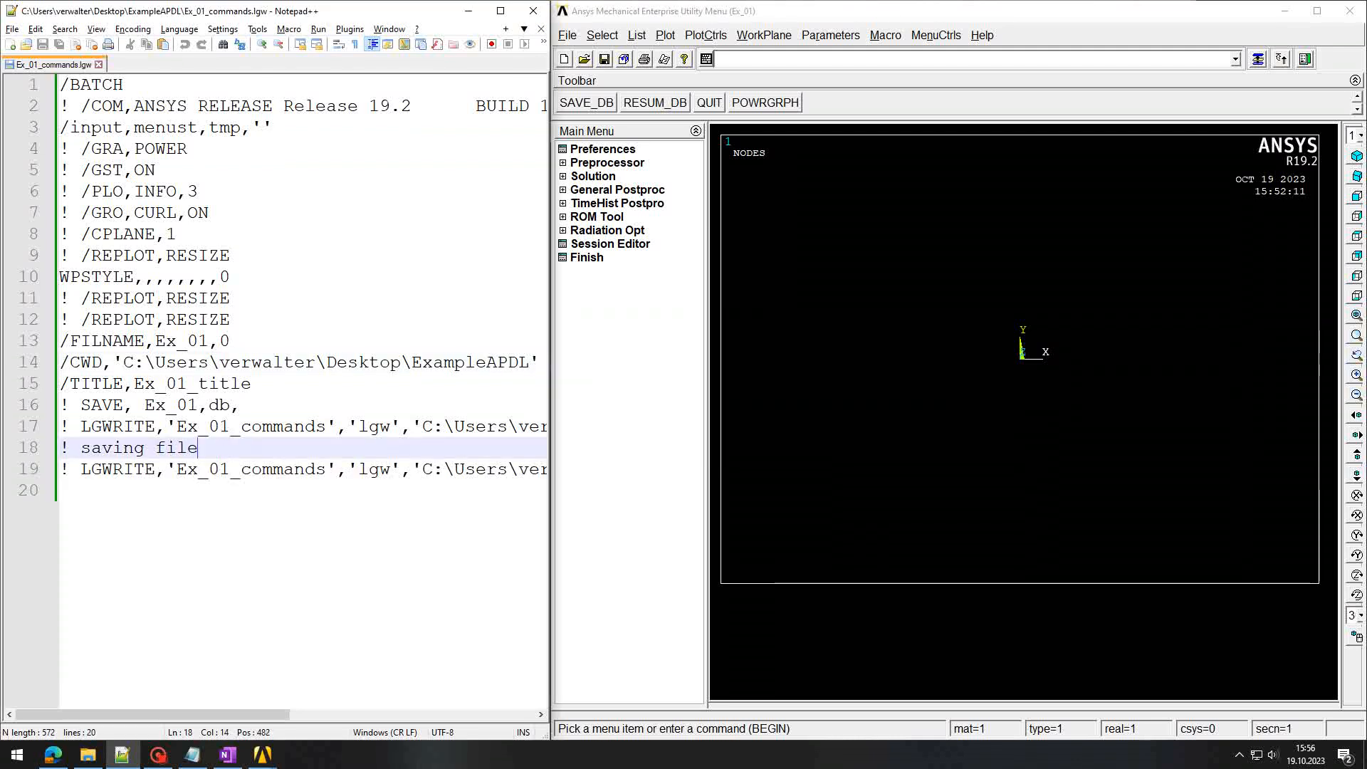
left_click_drag(198, 448, 69, 448)
left_click(81, 470)
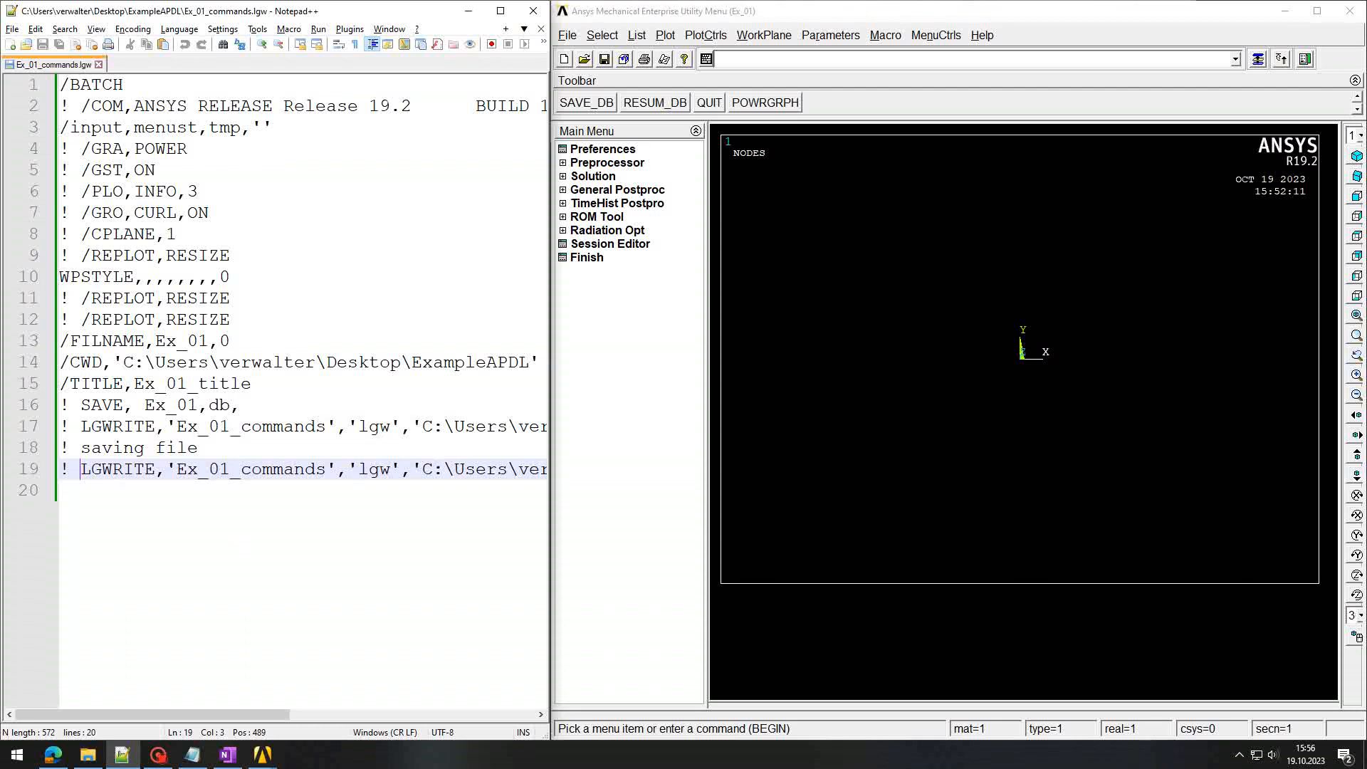
left_click(237, 552)
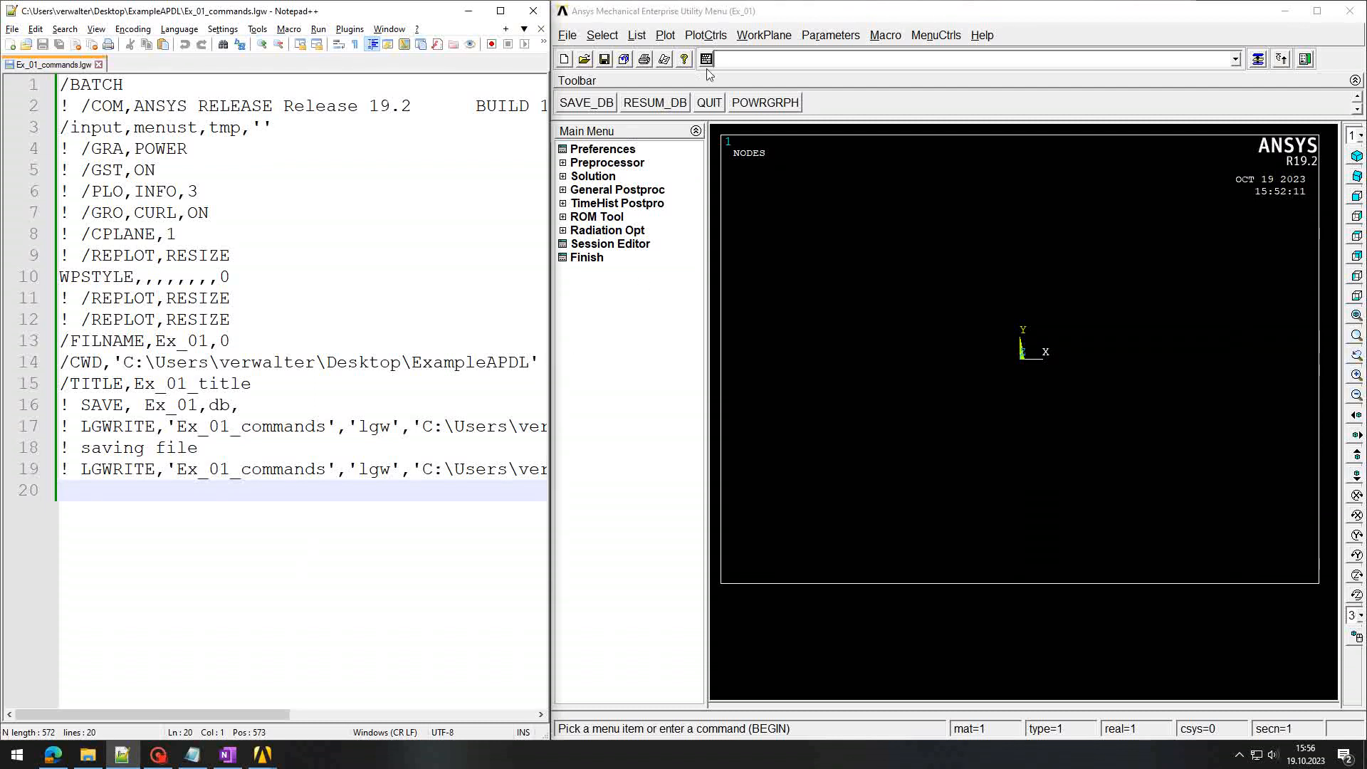
Step: Enter the comment '! define the element type' in the Ansys command line
left_click(755, 63)
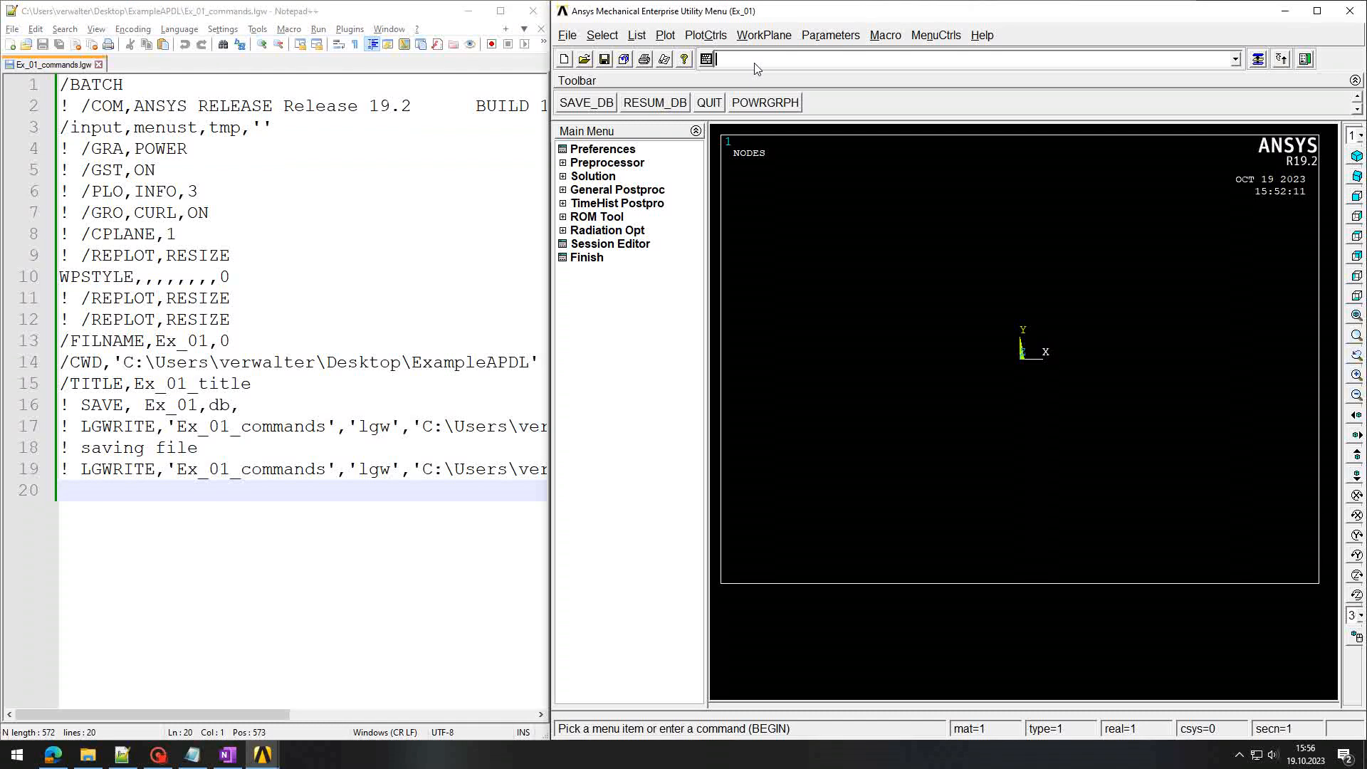
type("!")
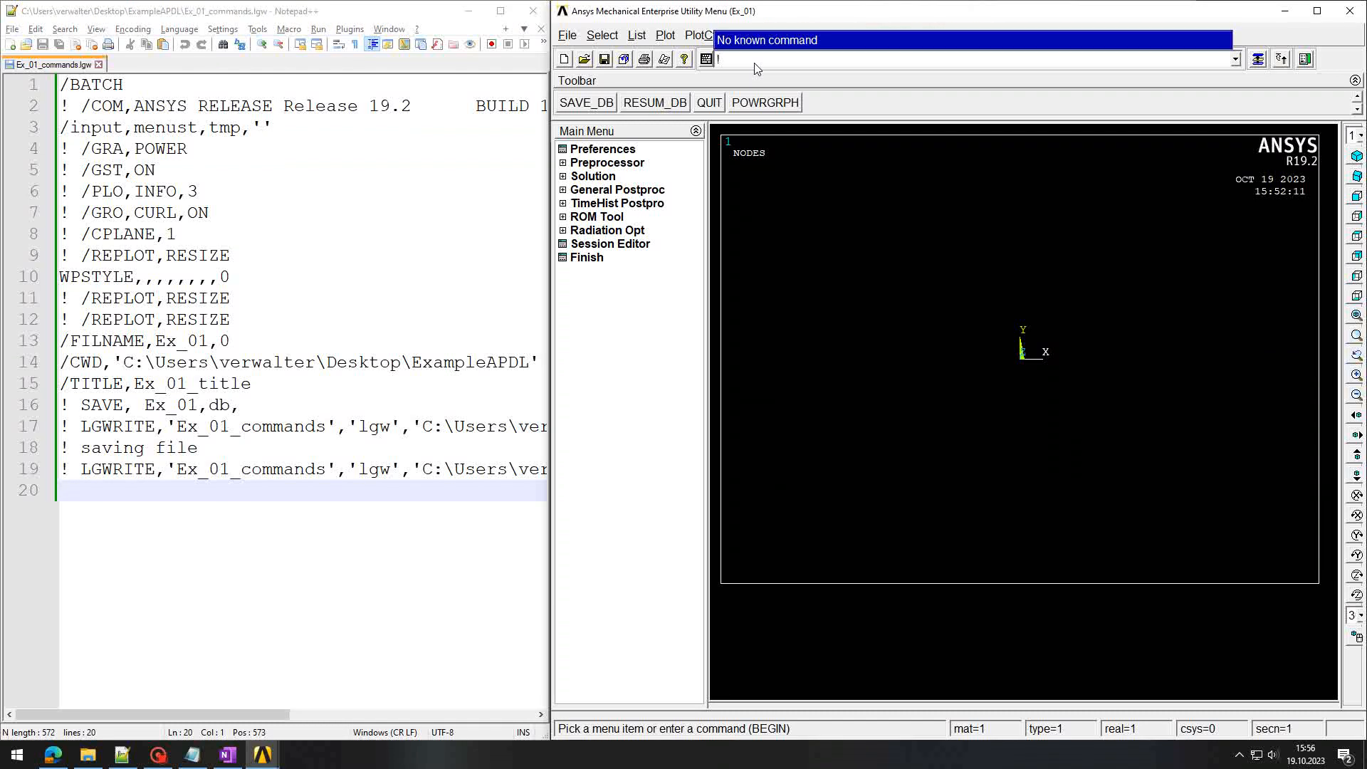
type(" define the element type")
key("Return")
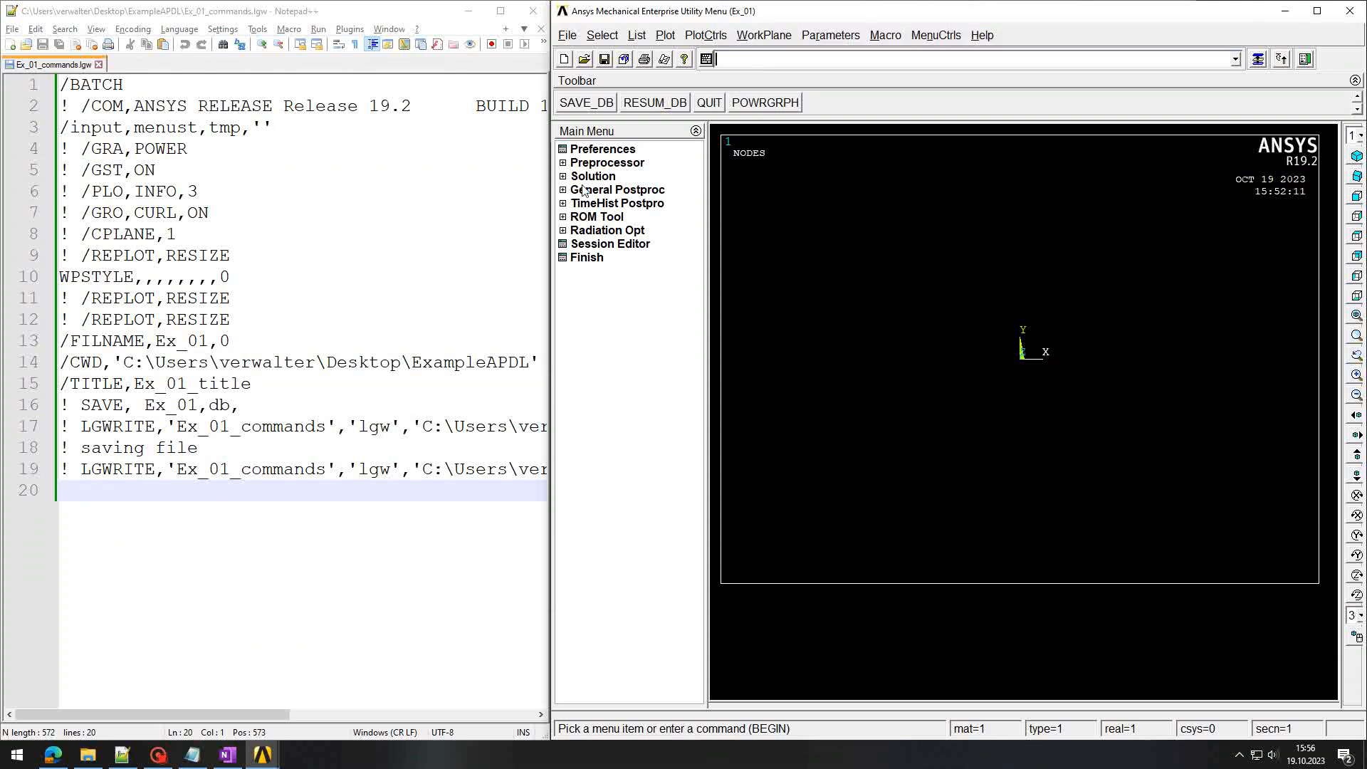
Step: Add element type 1 as PLANE182 (Solid Quad 4 node 182) from Preprocessor > Element Type
left_click(564, 163)
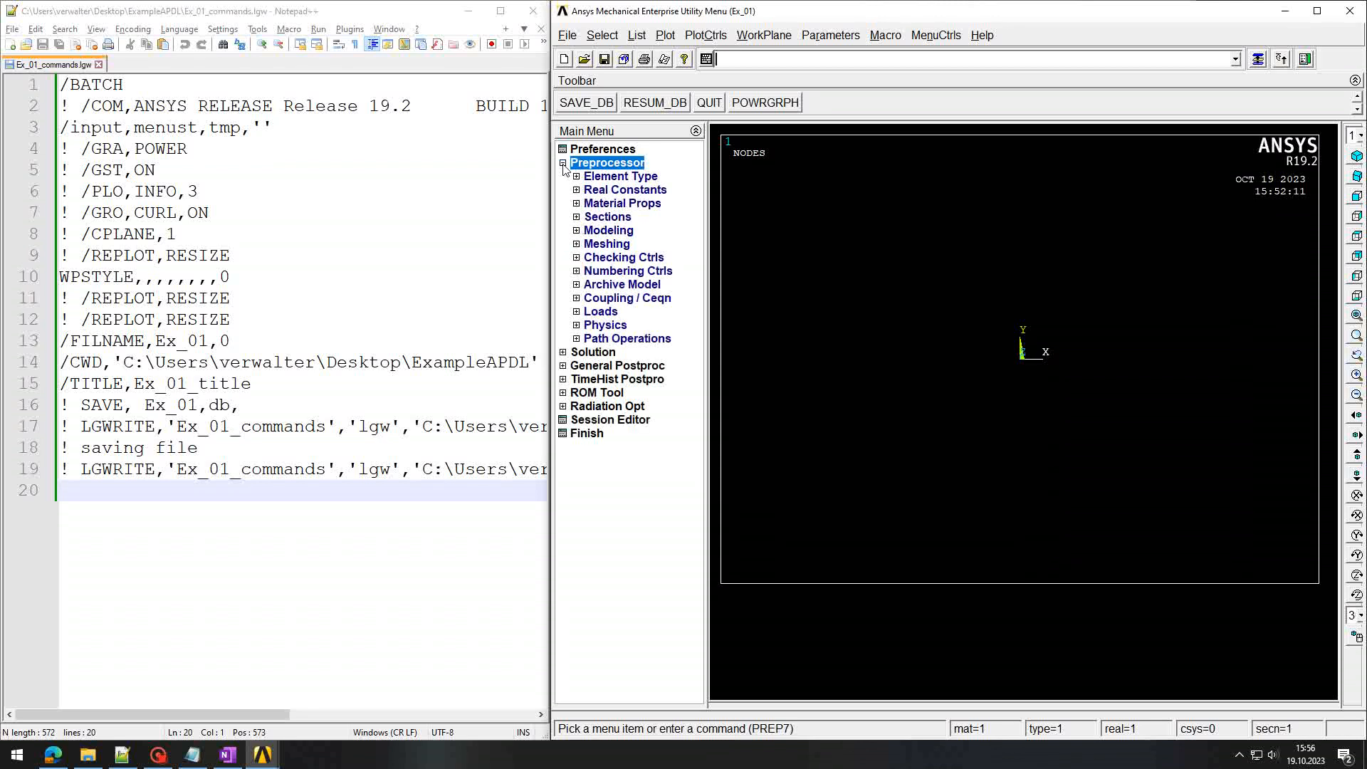
left_click(577, 177)
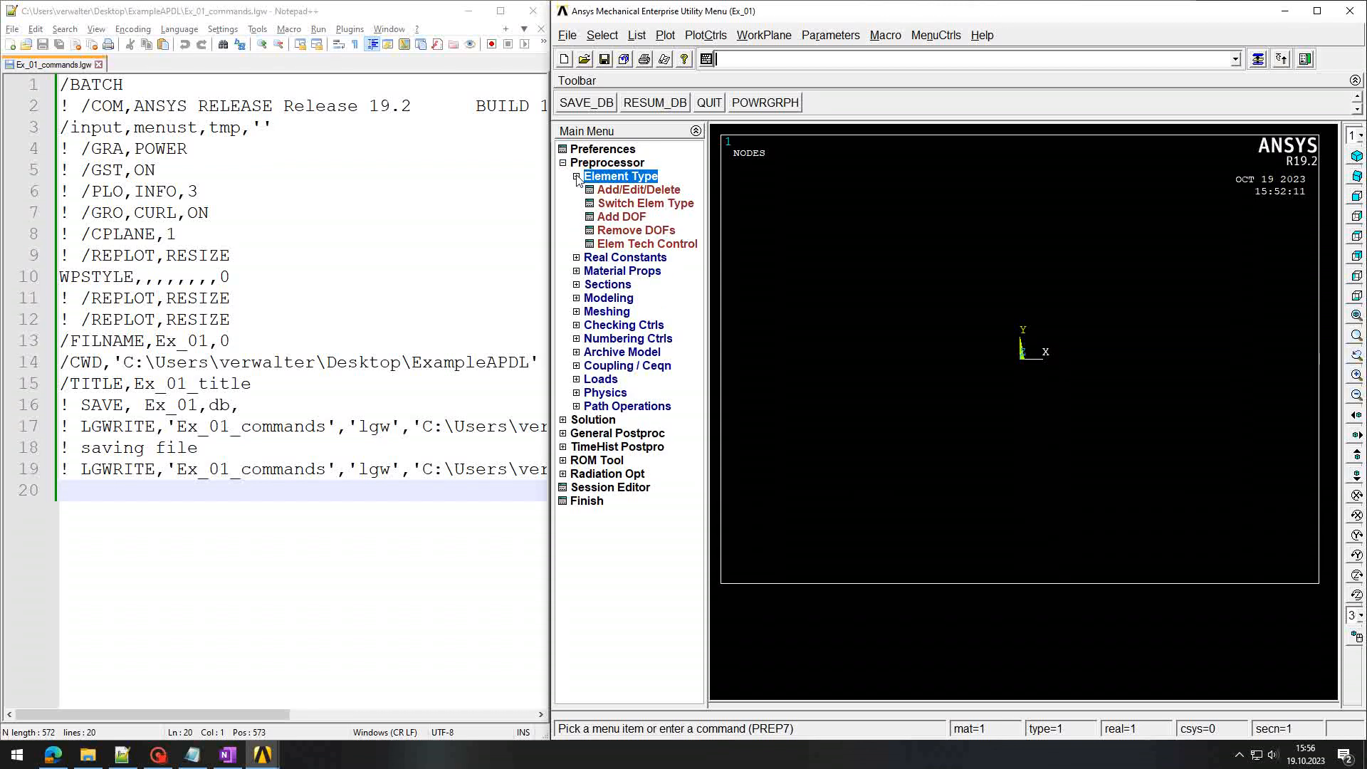
left_click(629, 191)
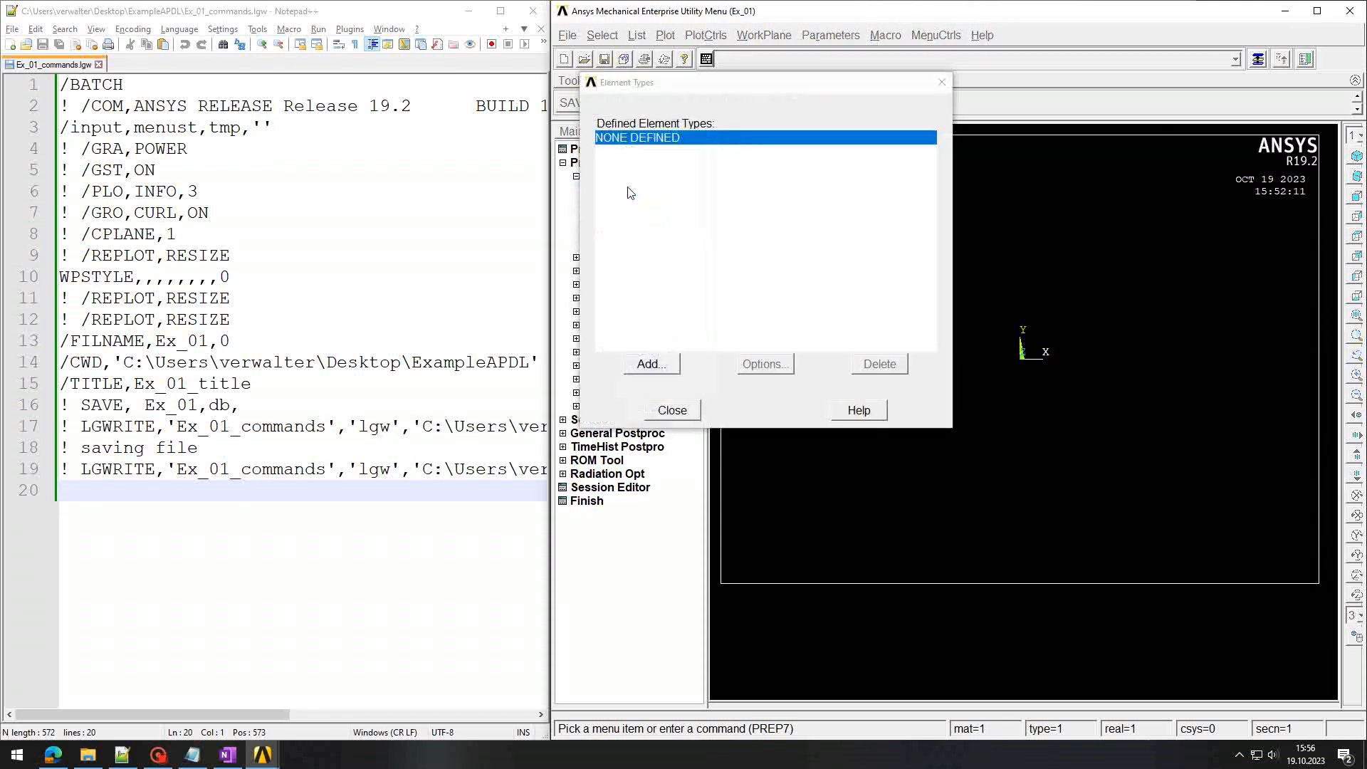
left_click(654, 368)
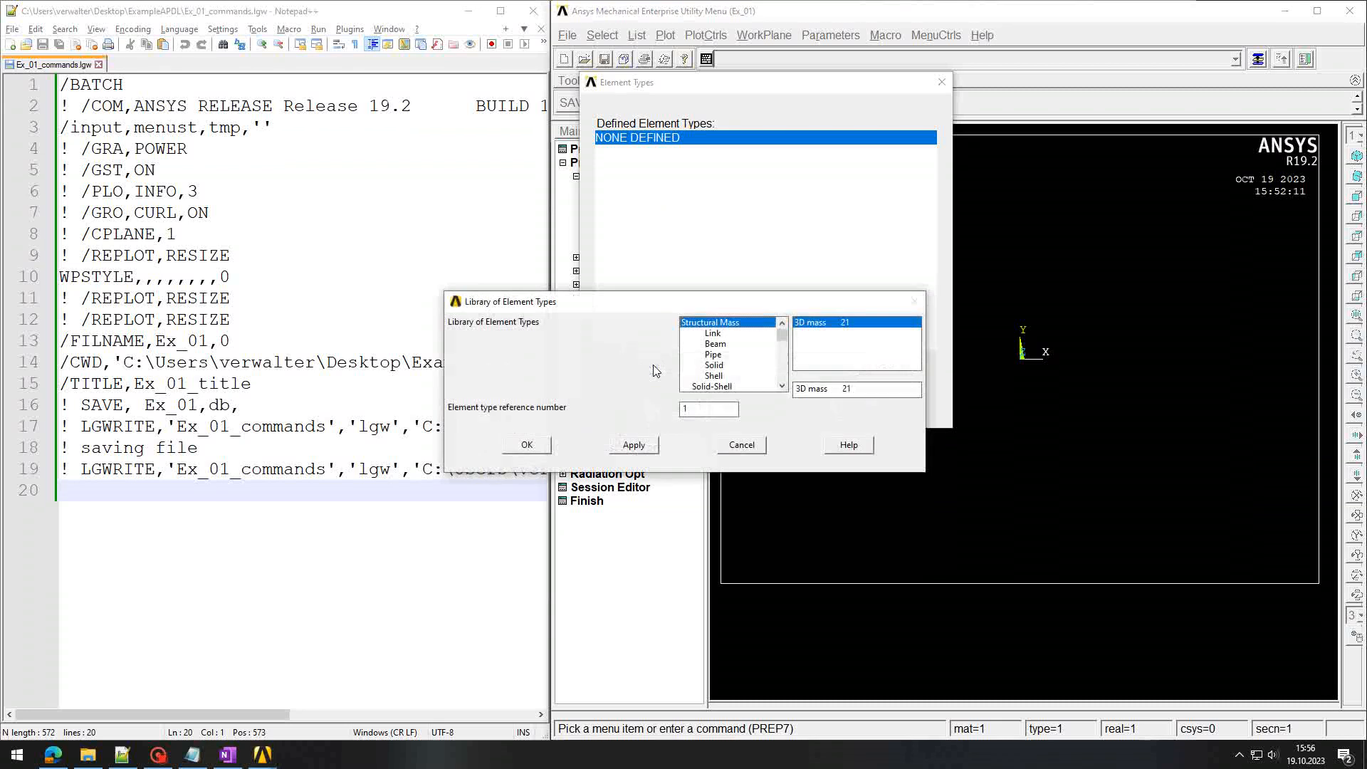
left_click(718, 365)
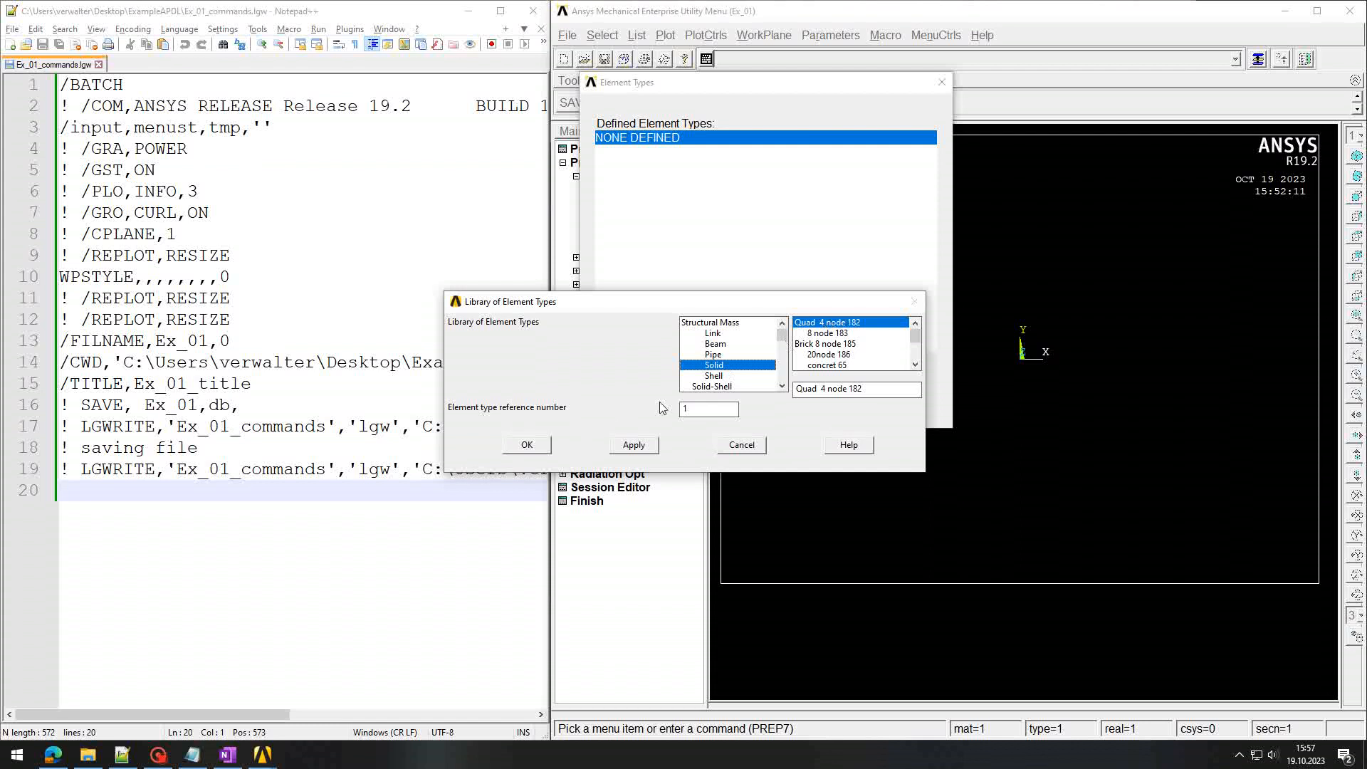
left_click(527, 445)
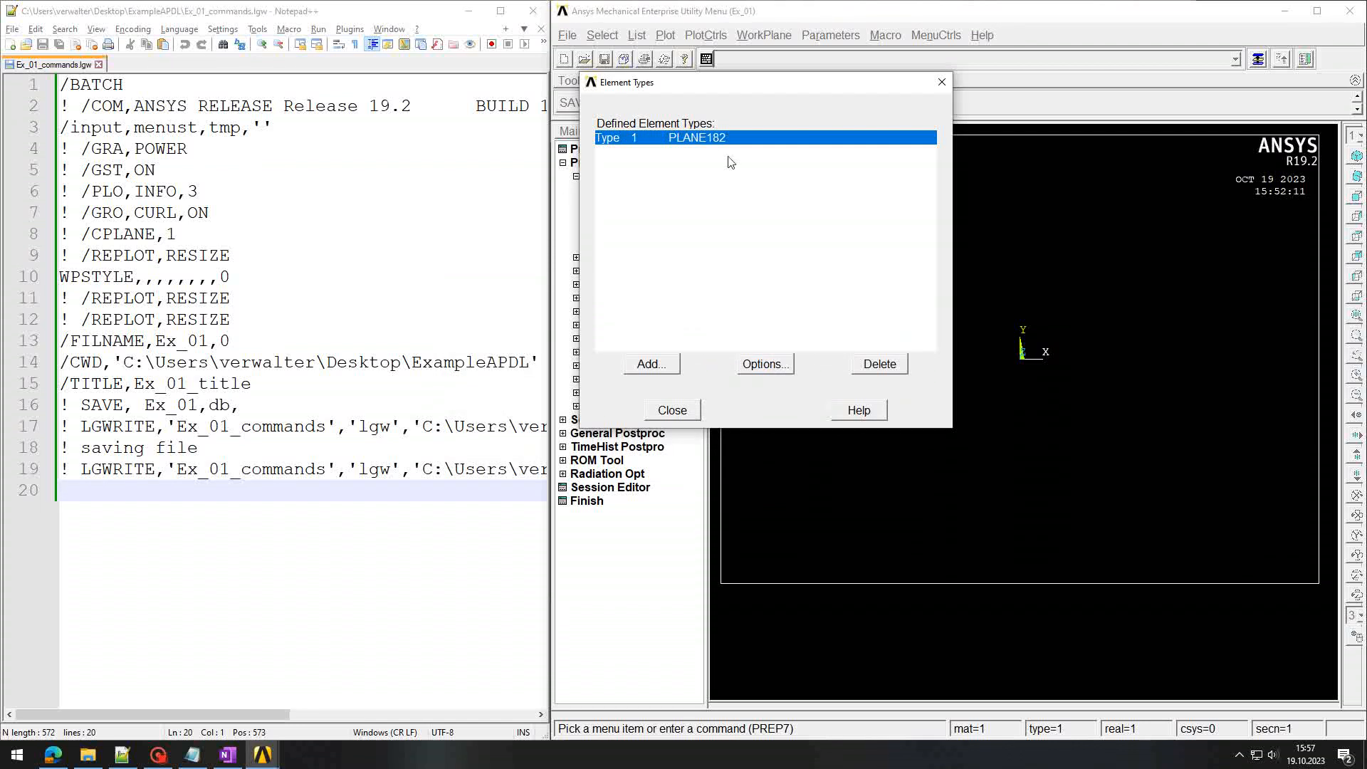
left_click(673, 410)
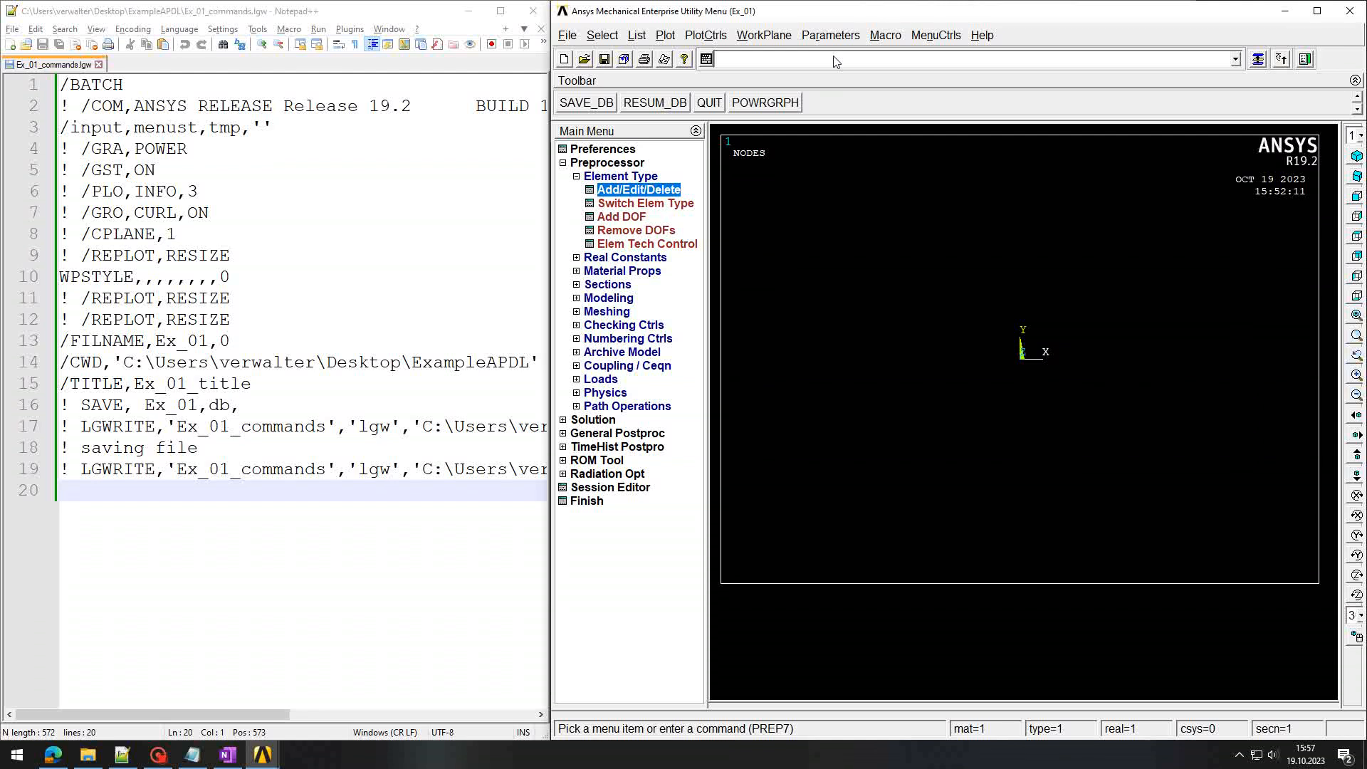
Step: Rerun LGWRITE and reload the updated log in Notepad++
key("Up")
key("Up")
key("Up")
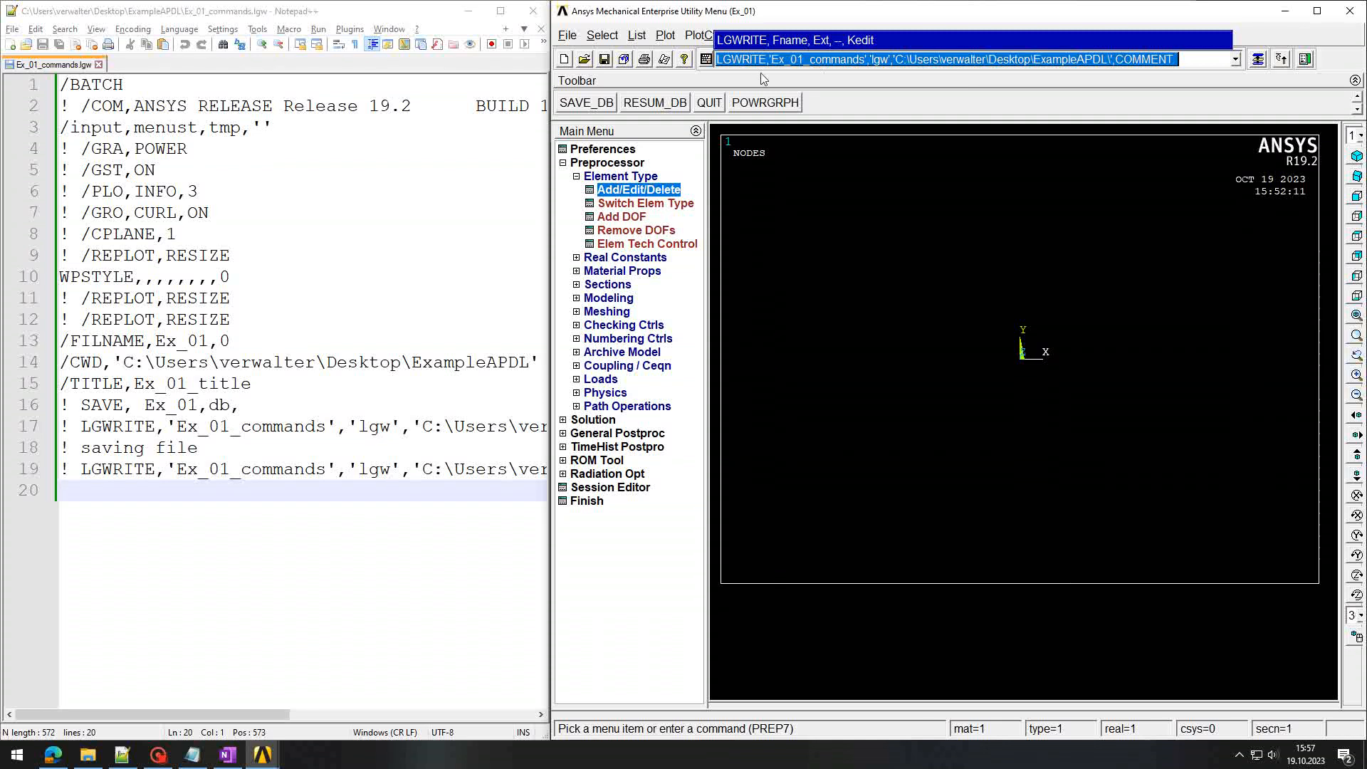
key("Return")
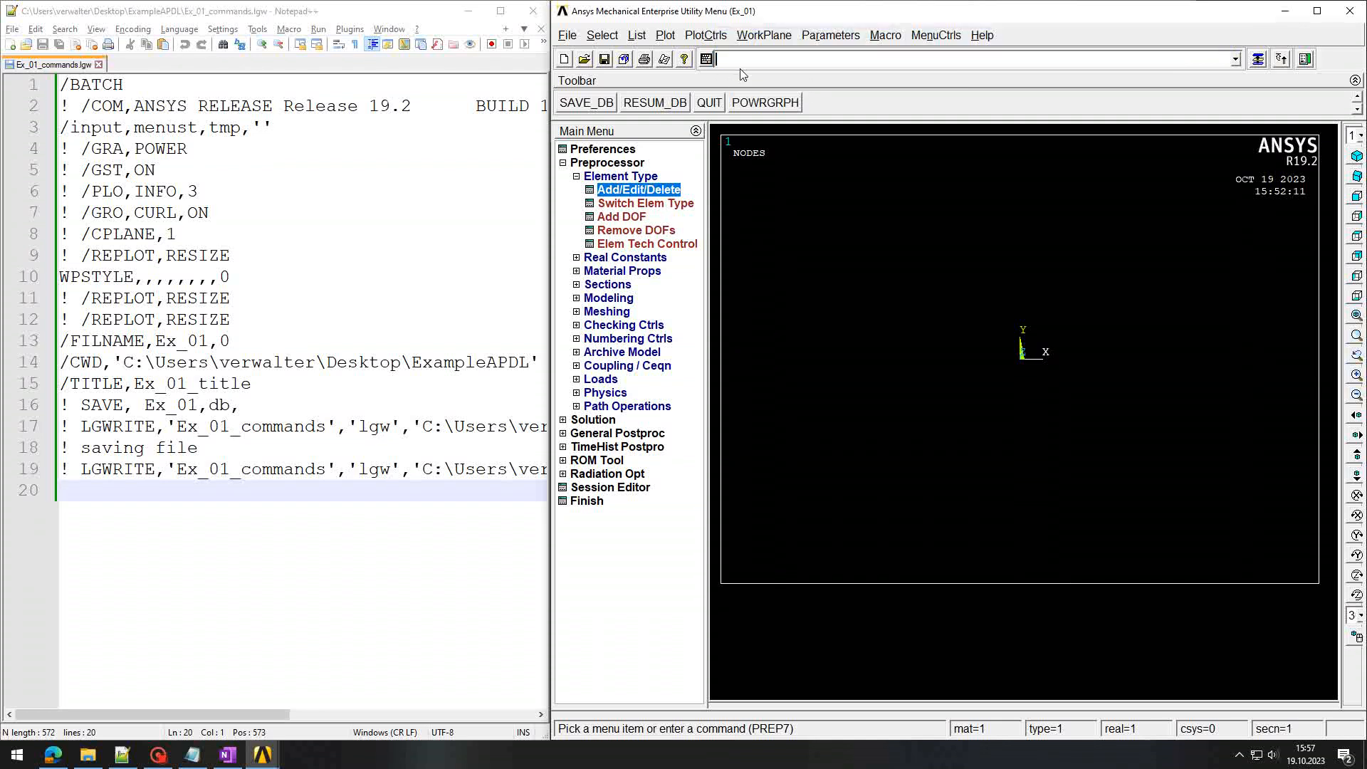
left_click(145, 383)
key("Return")
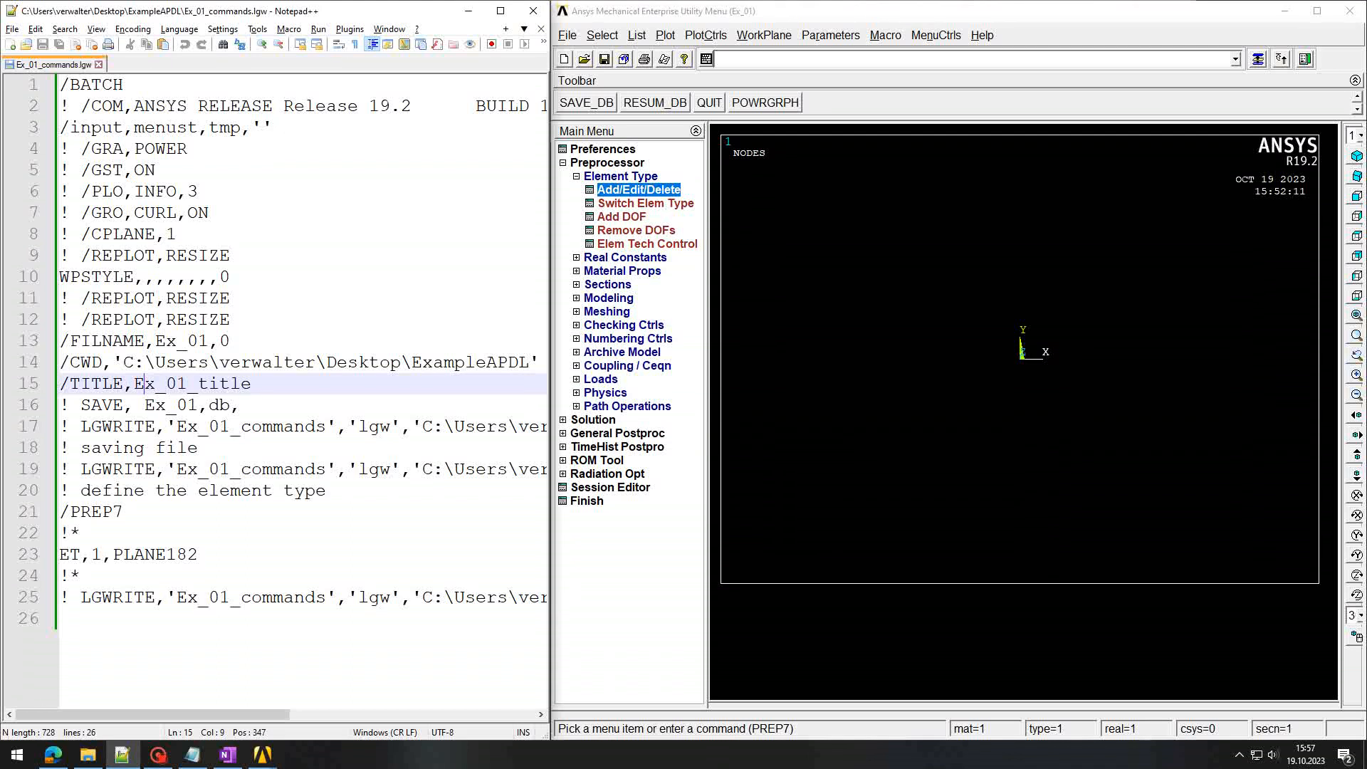
Step: Review the new element type comment, /PREP7 and ET,1,PLANE182 lines in the log
left_click_drag(60, 490, 359, 491)
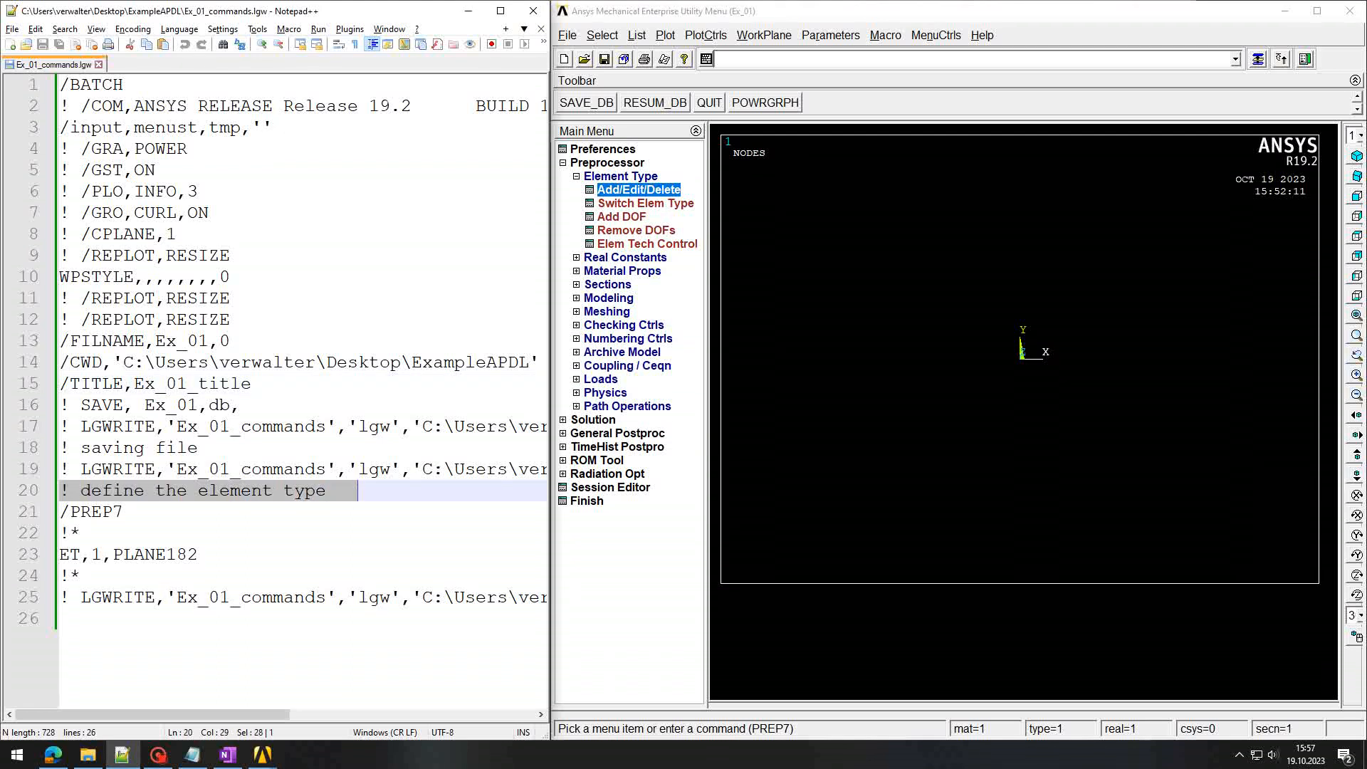
left_click(359, 491)
left_click_drag(60, 512, 145, 512)
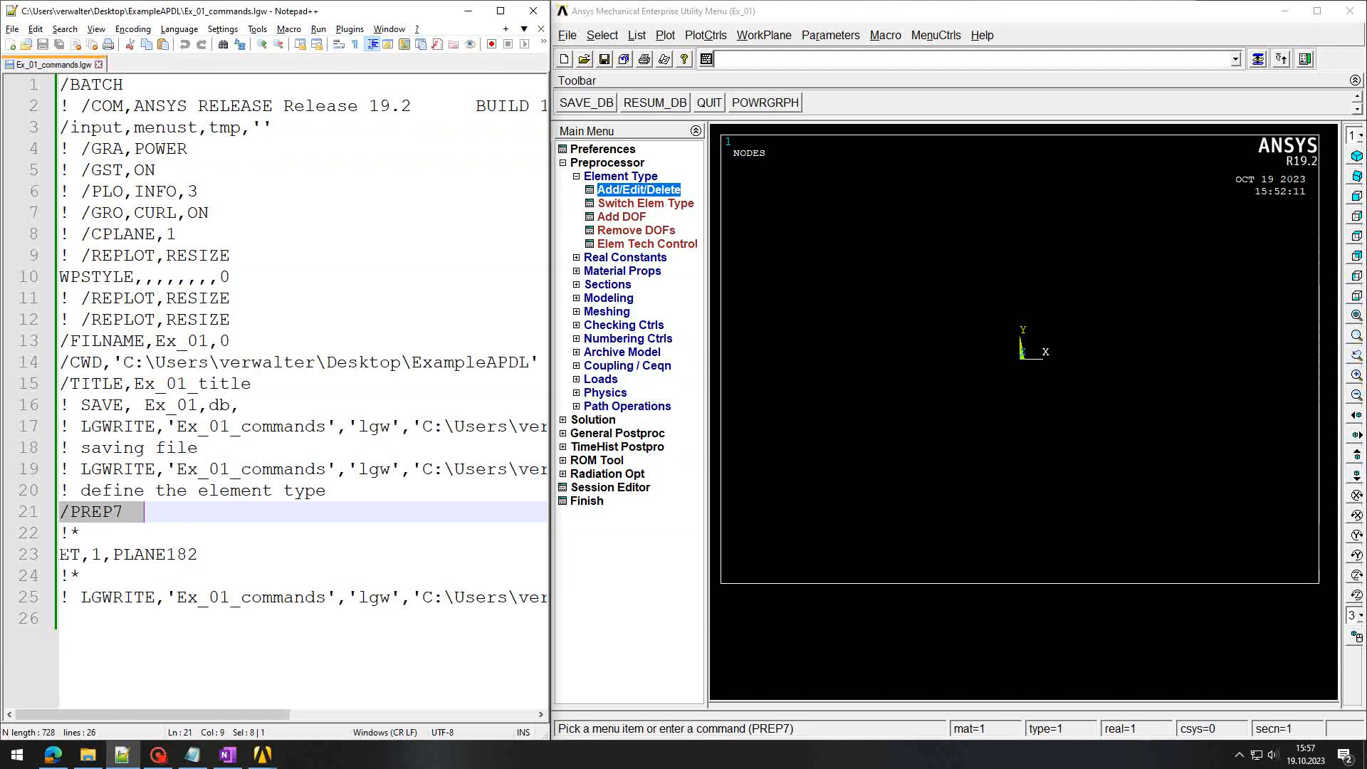
left_click_drag(59, 554, 103, 554)
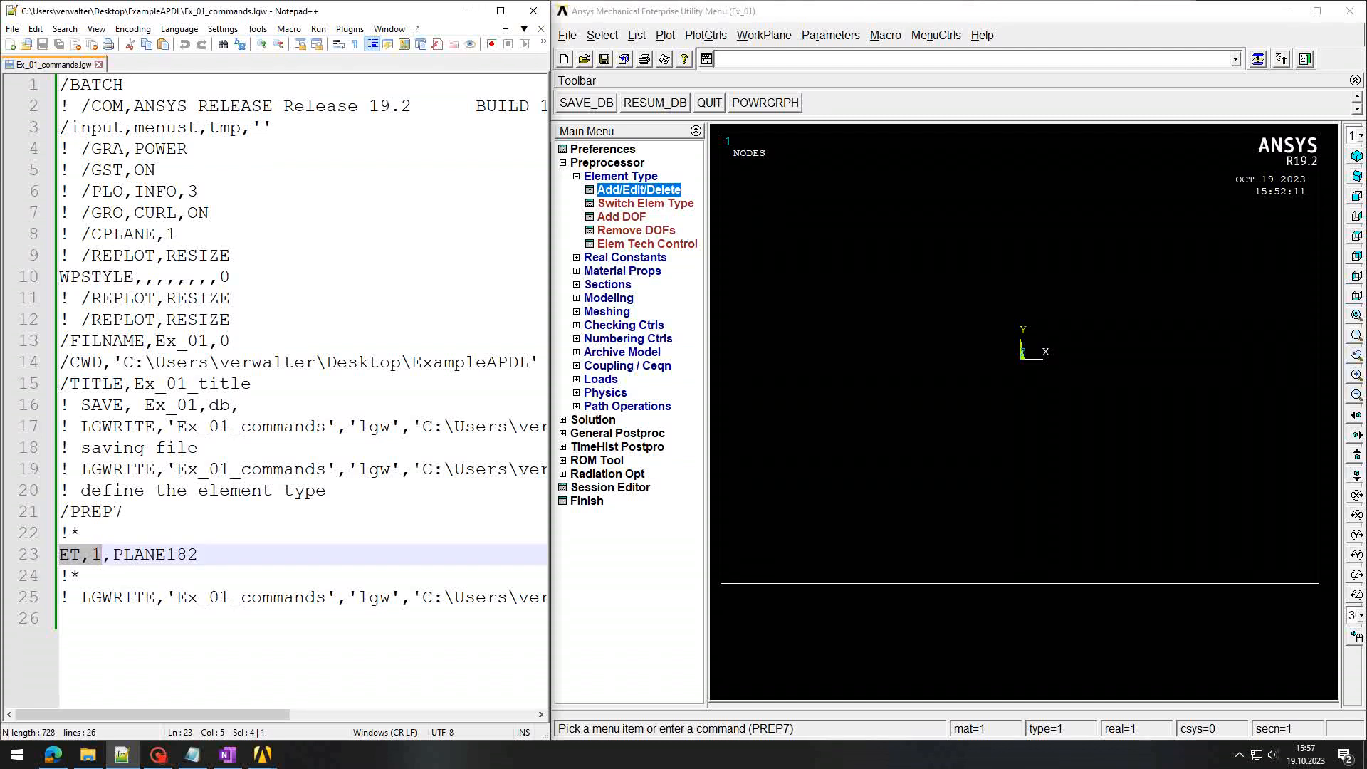
left_click(100, 557)
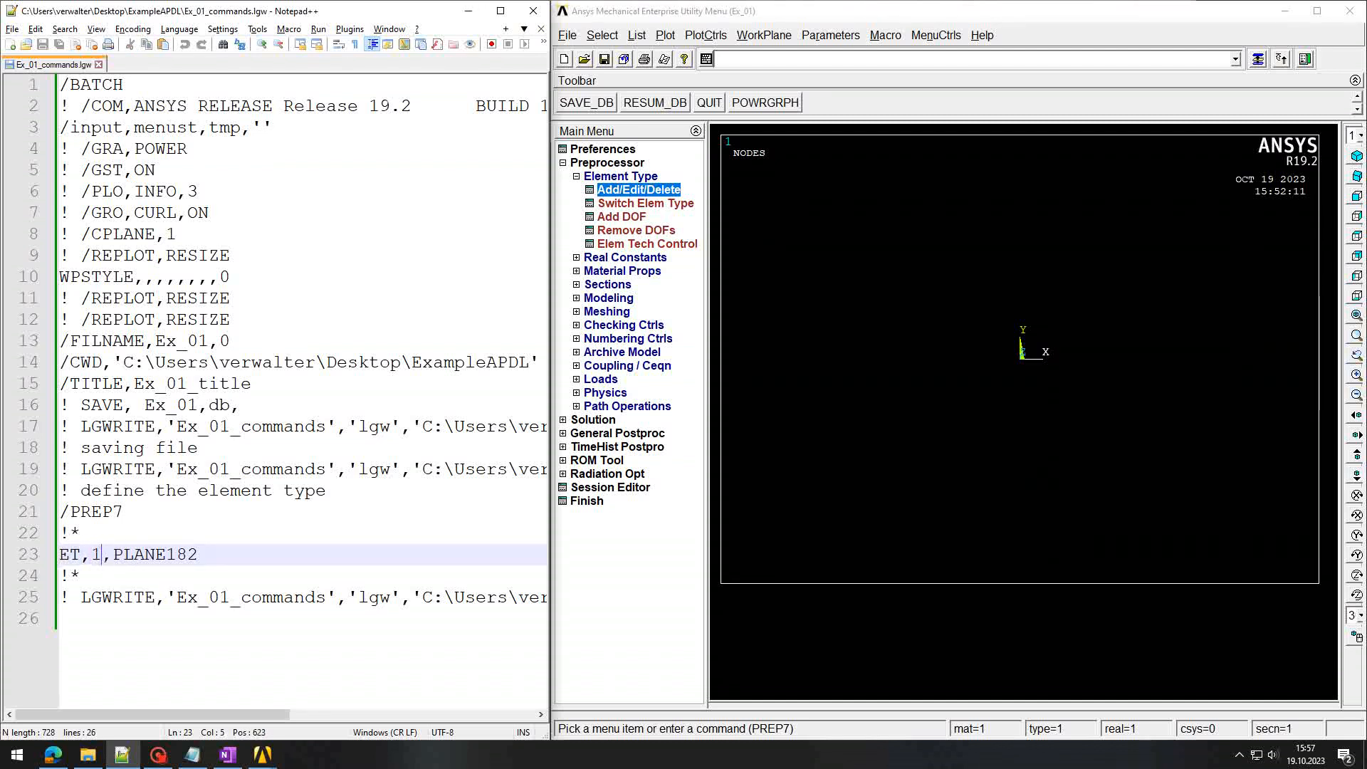
left_click_drag(114, 557, 220, 557)
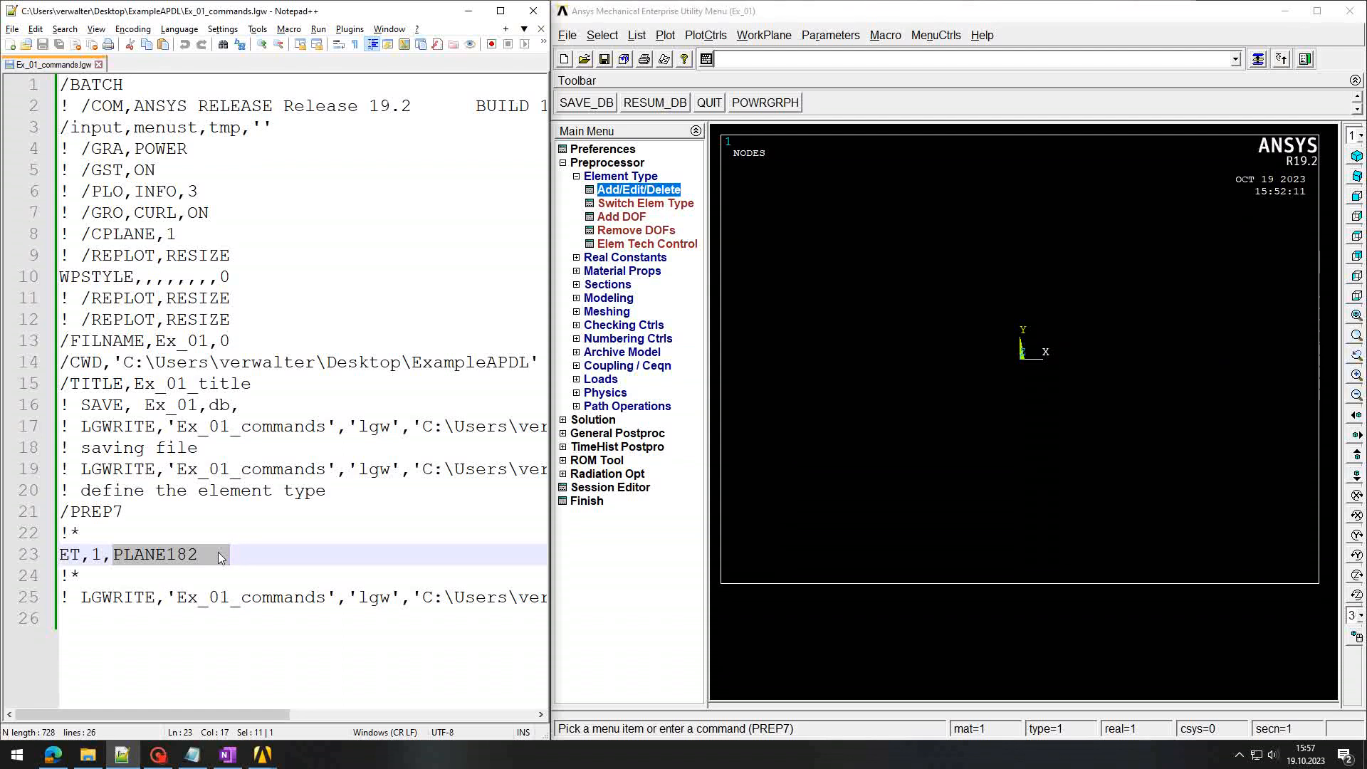
left_click(221, 557)
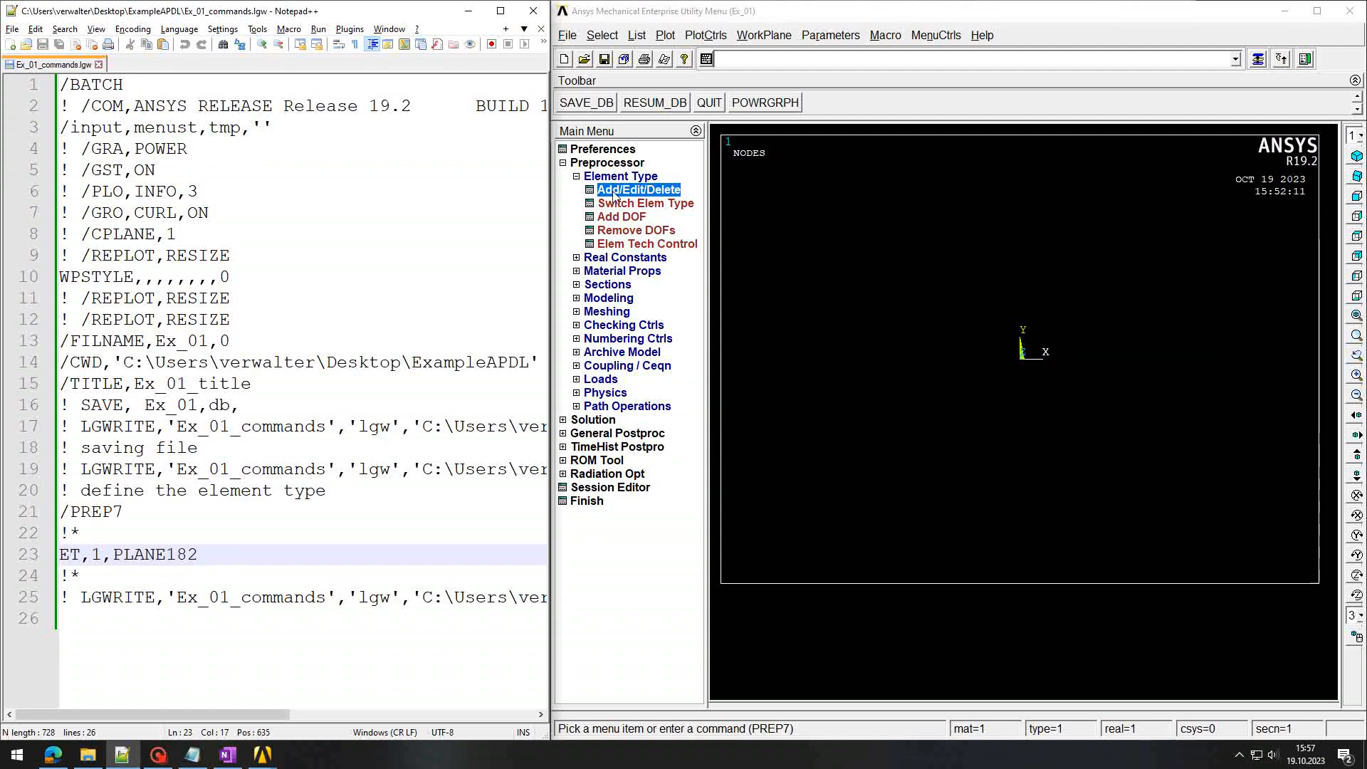
left_click(791, 61)
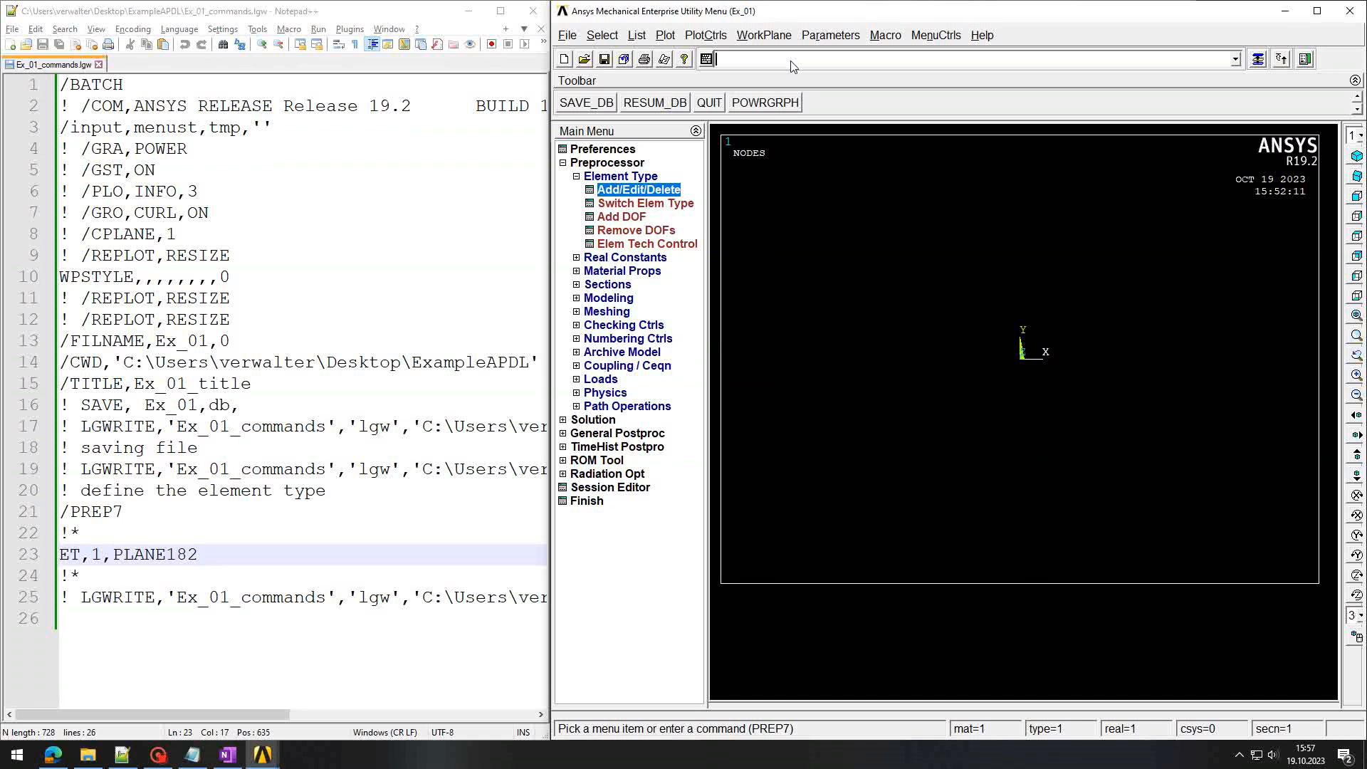
Step: Log '! edit element type to define the theory' and set PLANE182 option K3 to Plane strs w/thk
type("! edit ")
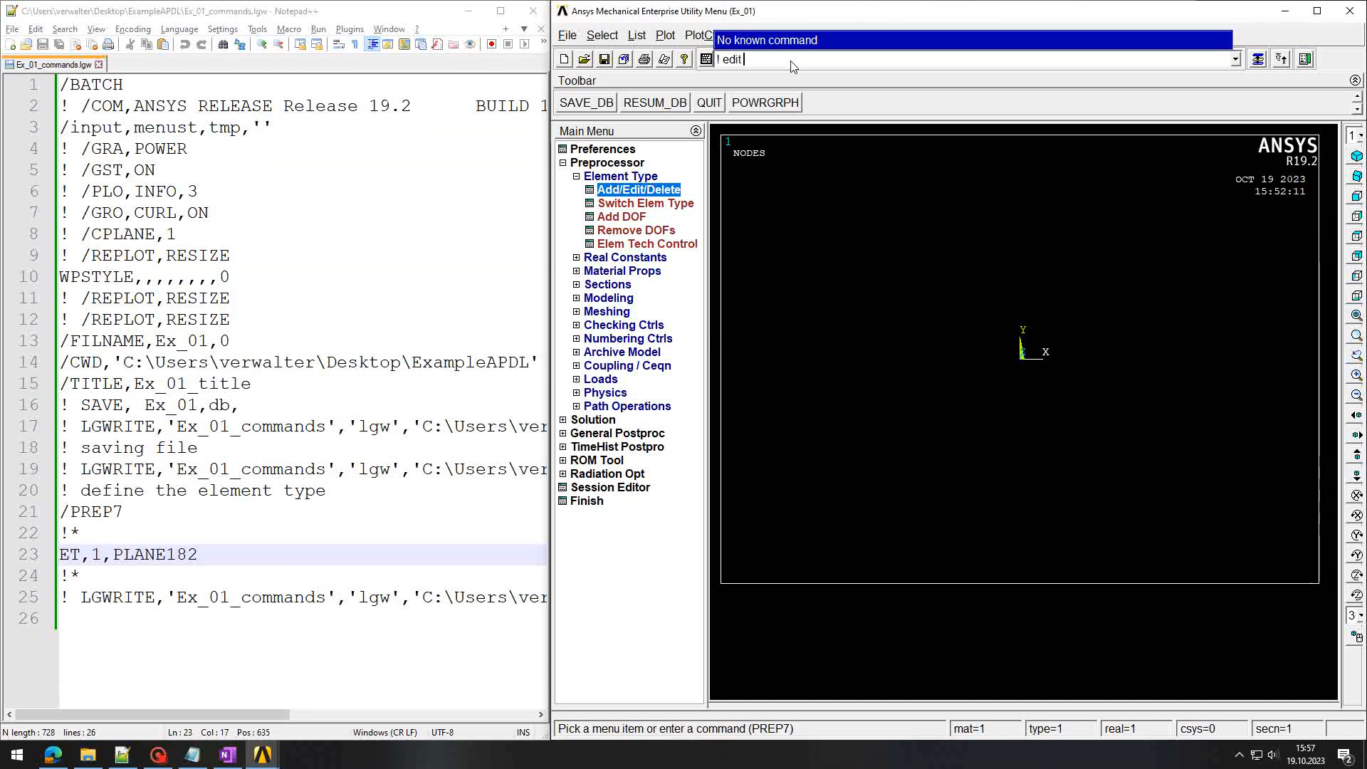
type("element type to define the theory")
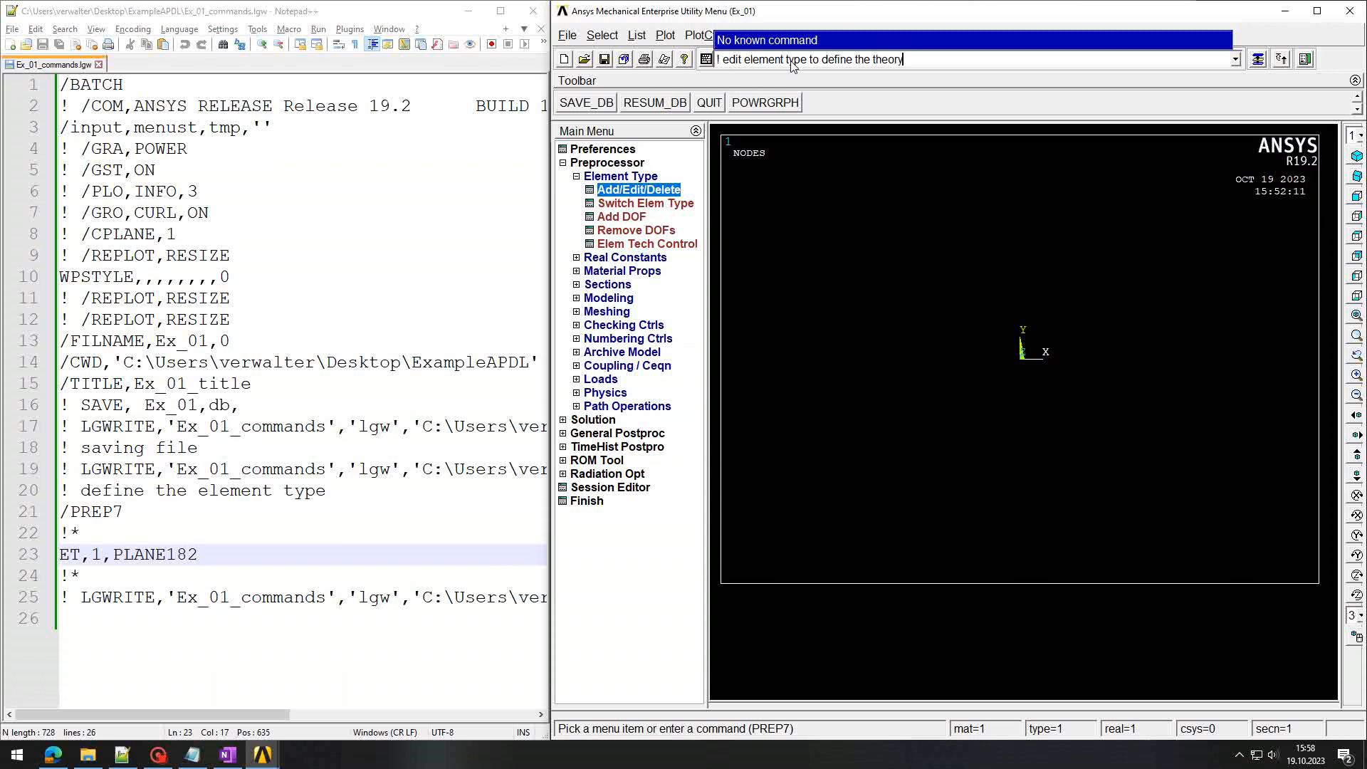
key("Return")
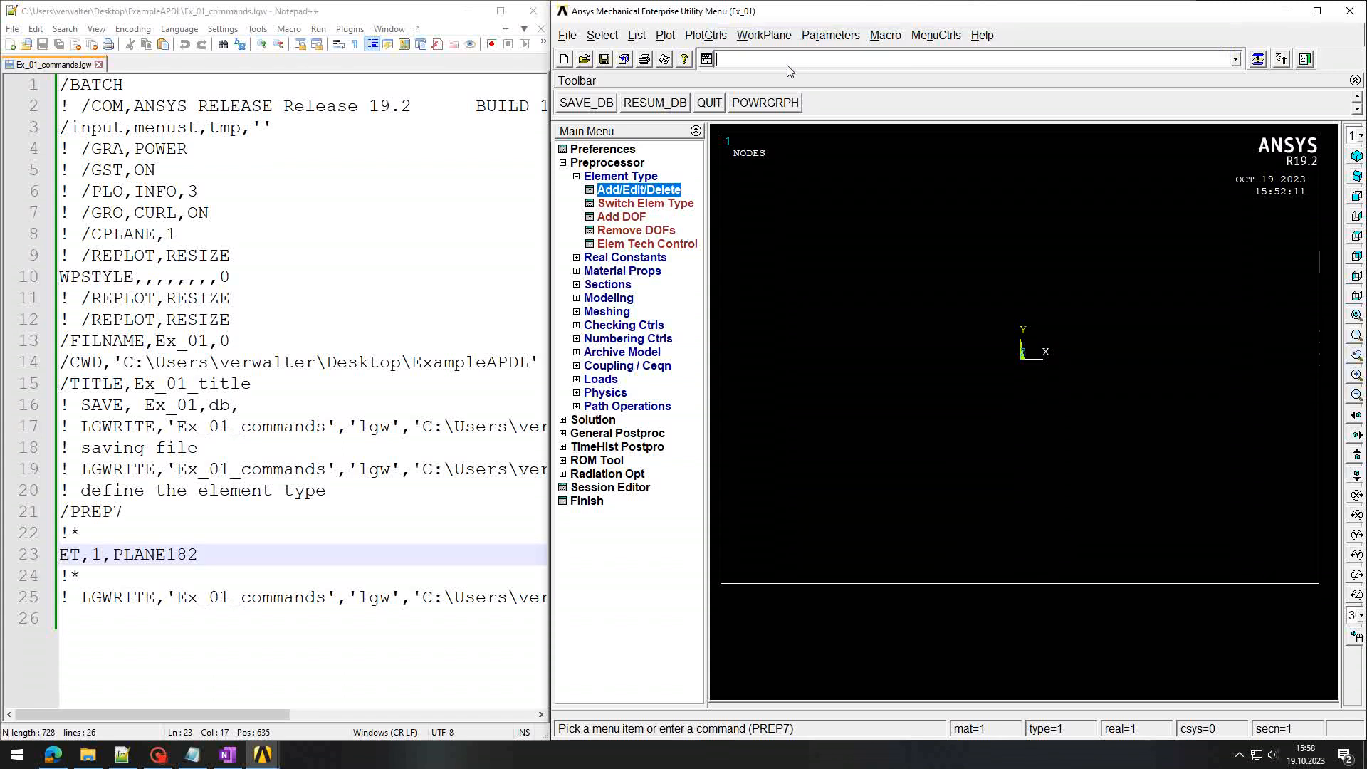
left_click(645, 191)
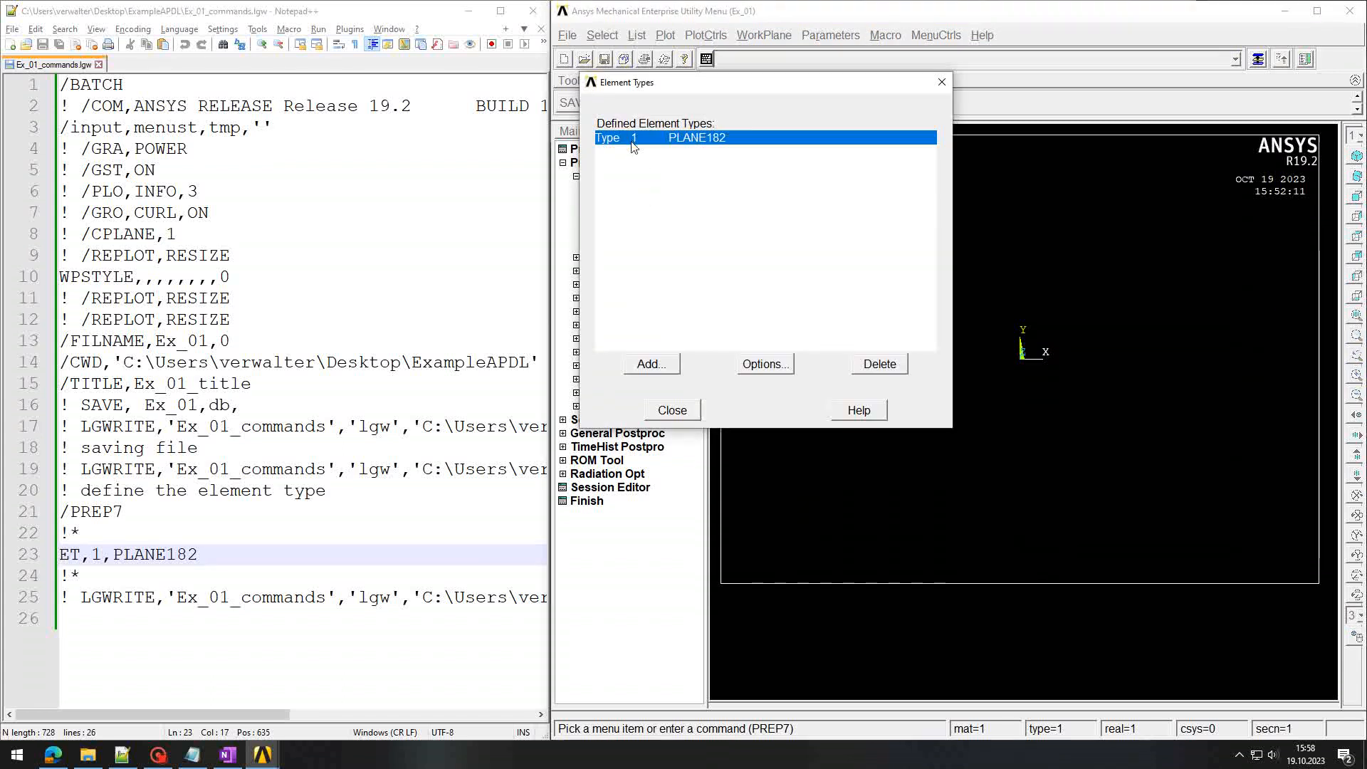
left_click(767, 365)
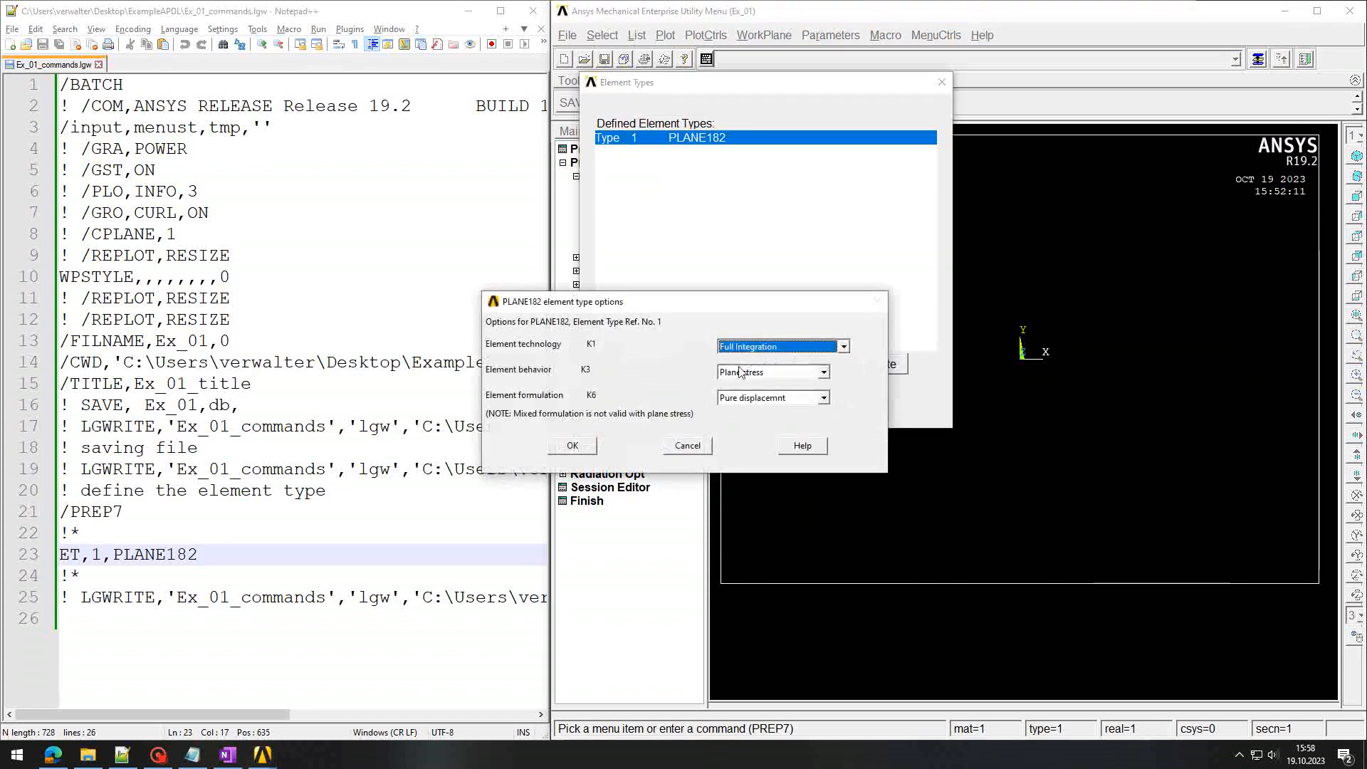
left_click(822, 373)
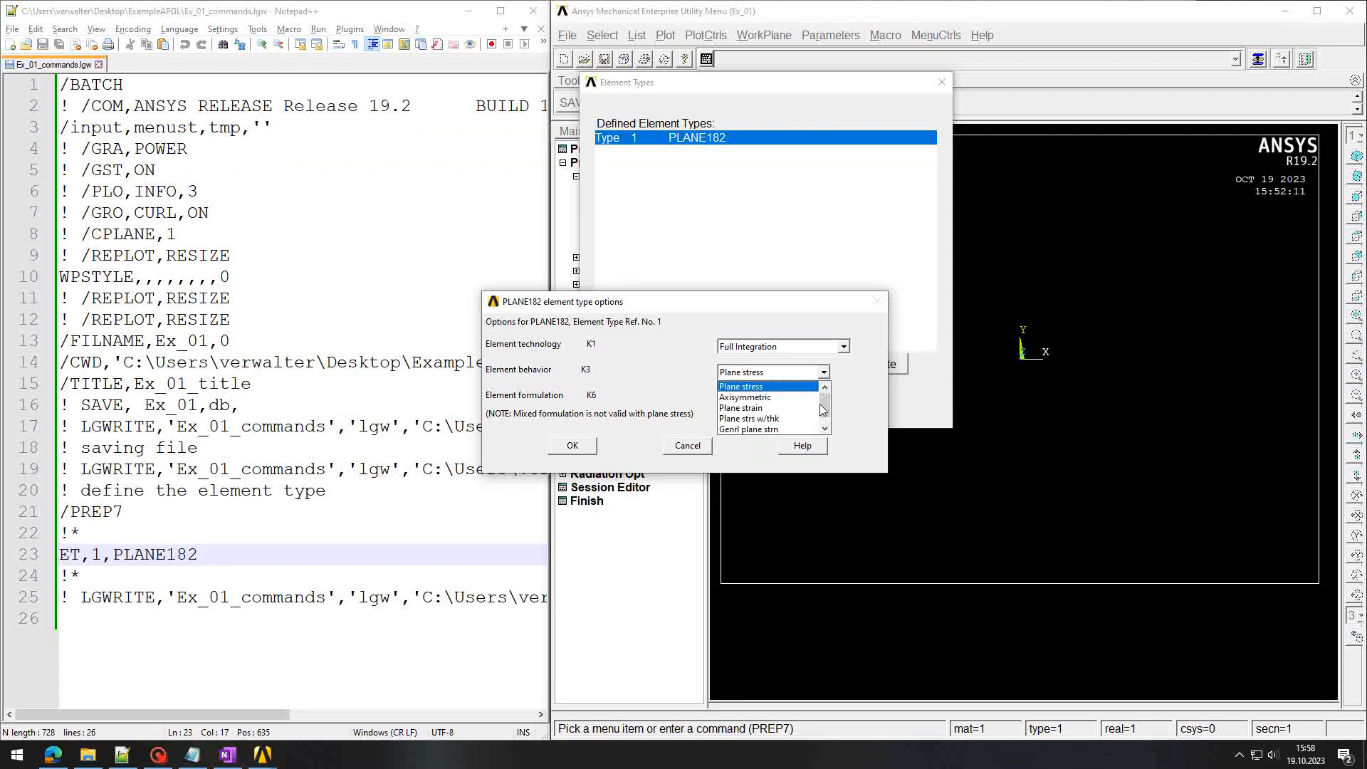
left_click(776, 420)
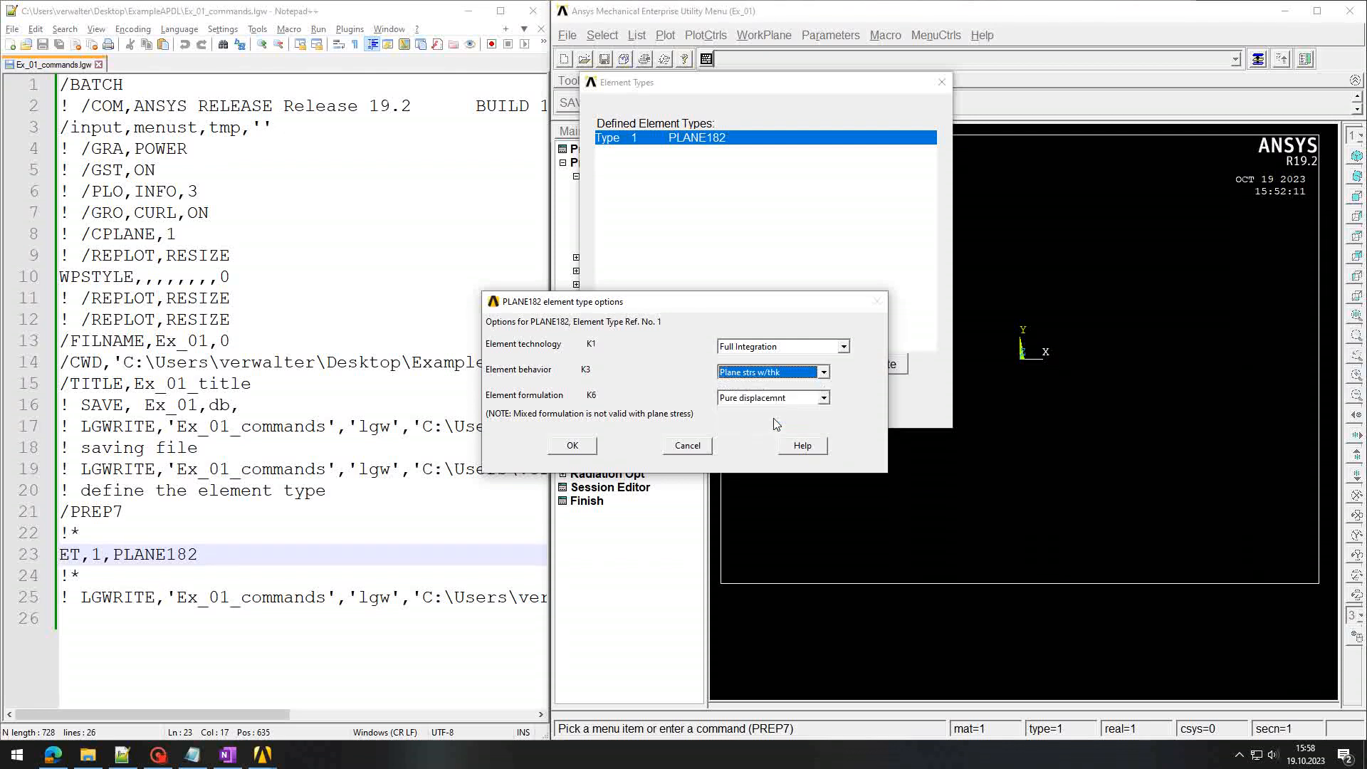
left_click(570, 447)
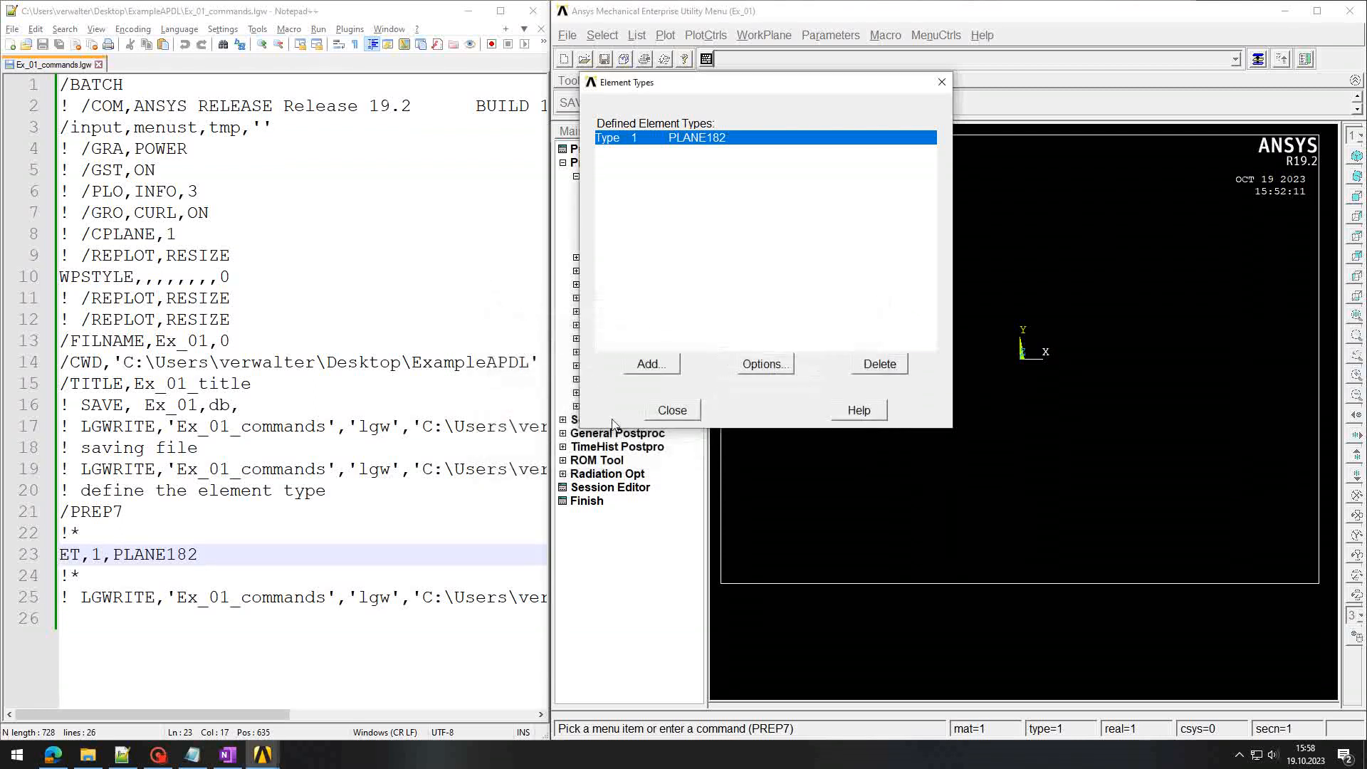
left_click(666, 407)
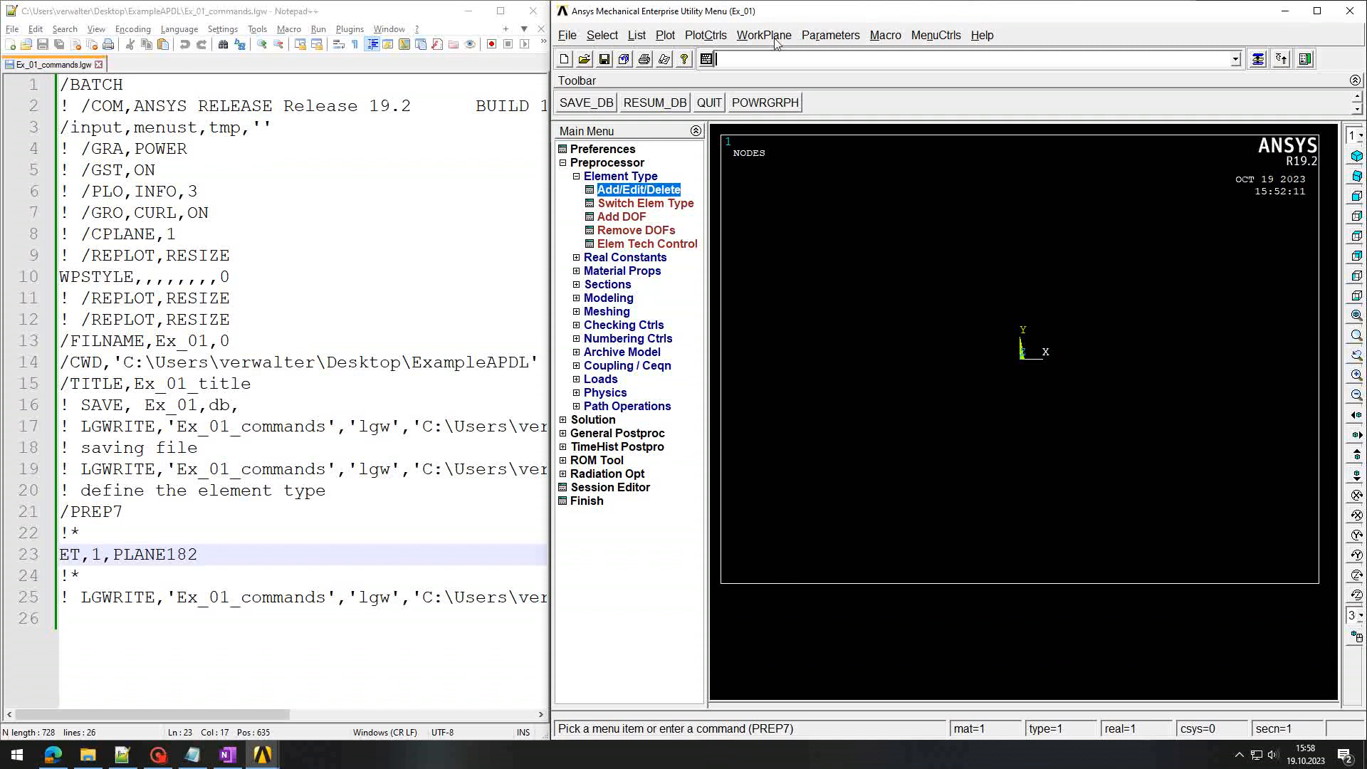
Step: Rewrite the command log with LGWRITE and scroll to the new KEYOPT lines in Notepad++
key("Up")
key("Up")
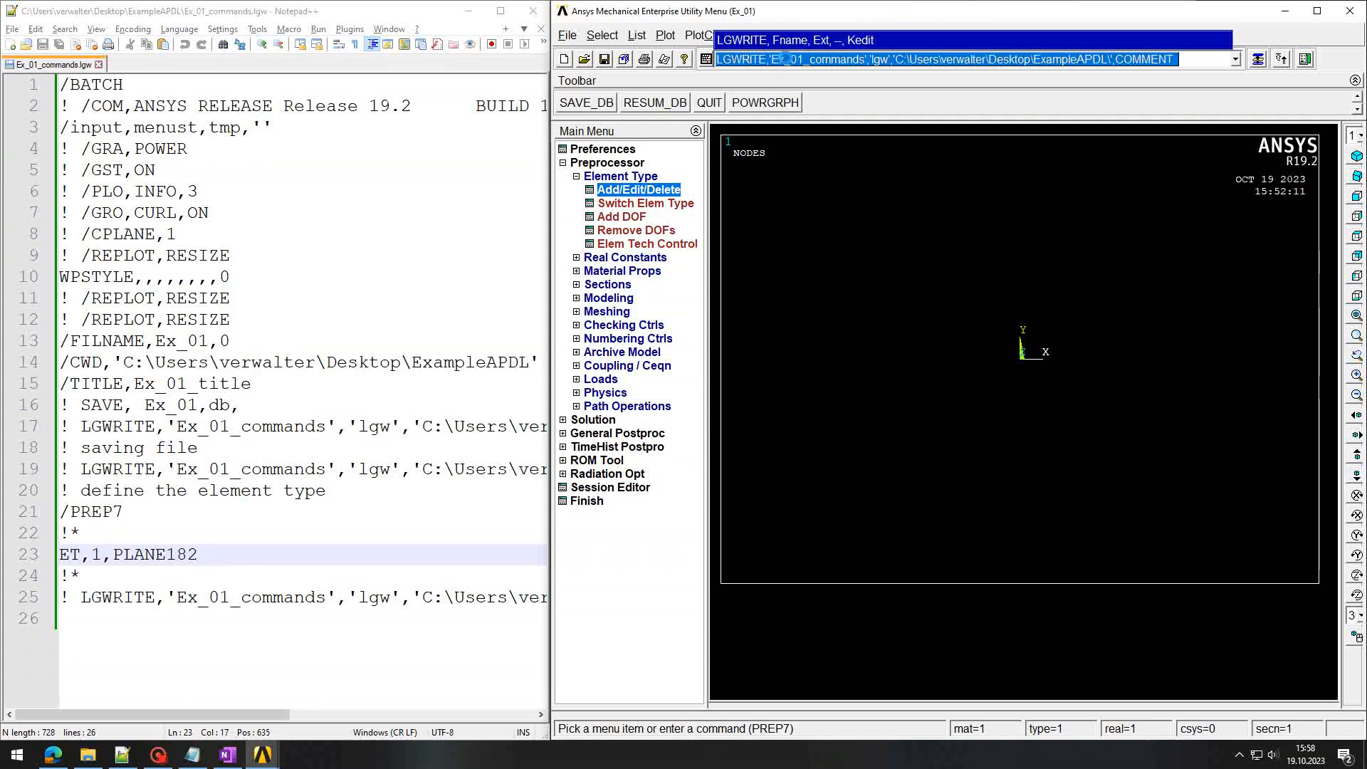
key("Return")
key("Return")
scroll(285, 427, "down", 2)
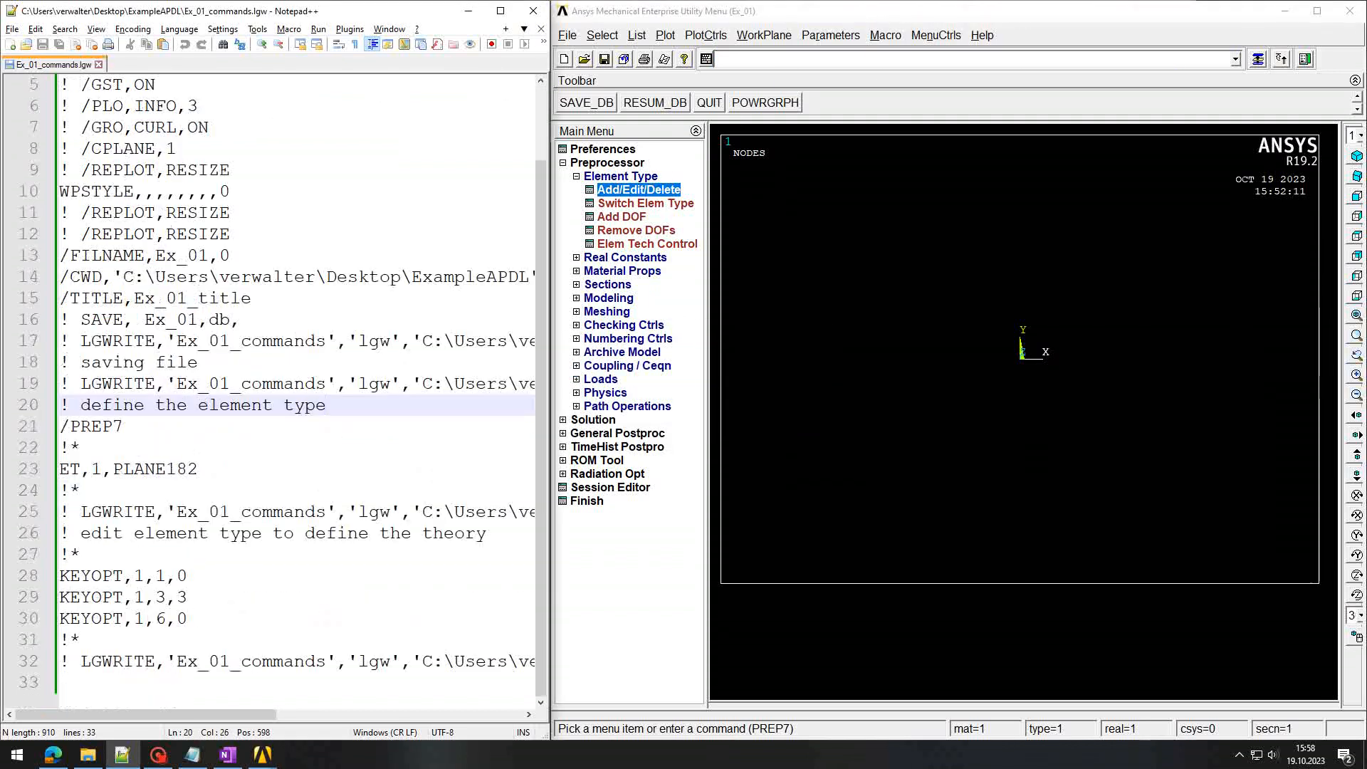
left_click_drag(69, 533, 476, 533)
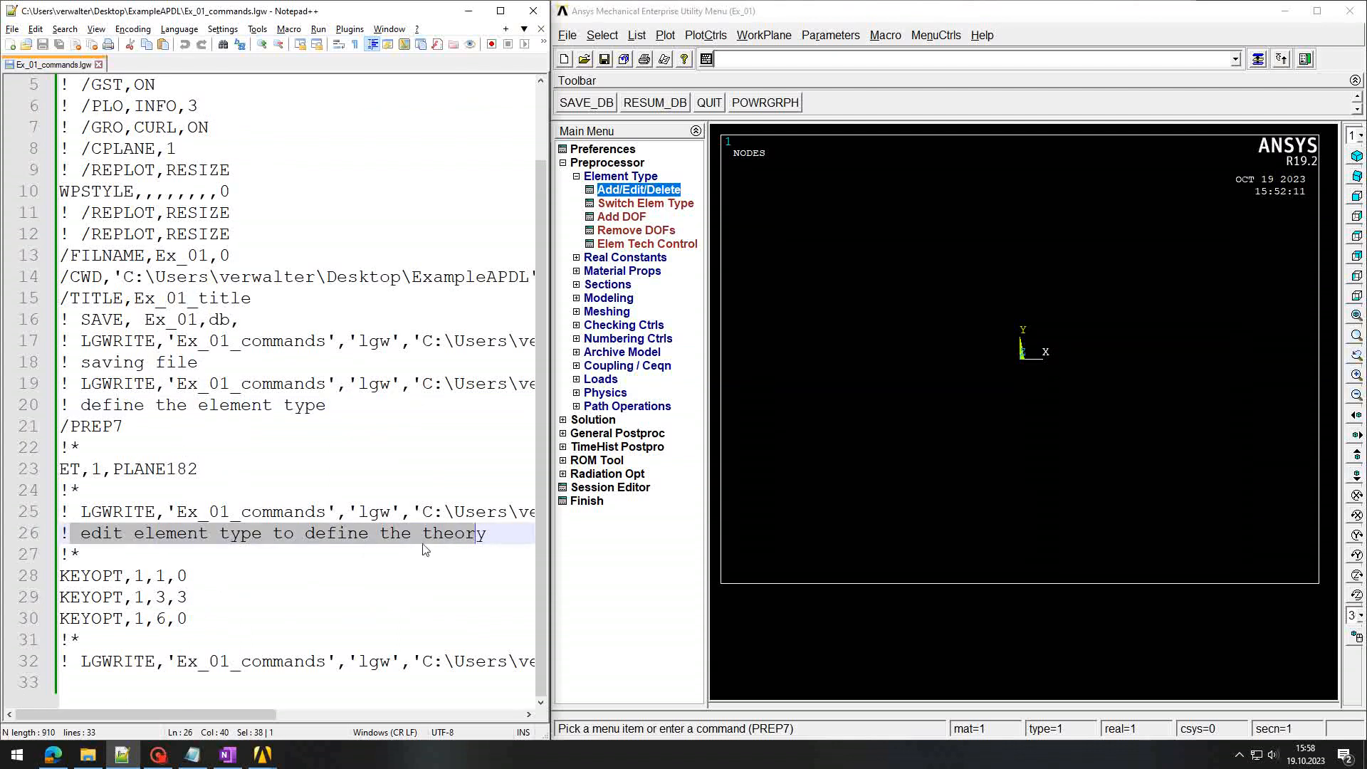
Step: Highlight the KEYOPT,1,1,0 / 1,3,3 / 1,6,0 lines and pick out the KEYOPT keyword to look up
left_click_drag(69, 575, 186, 618)
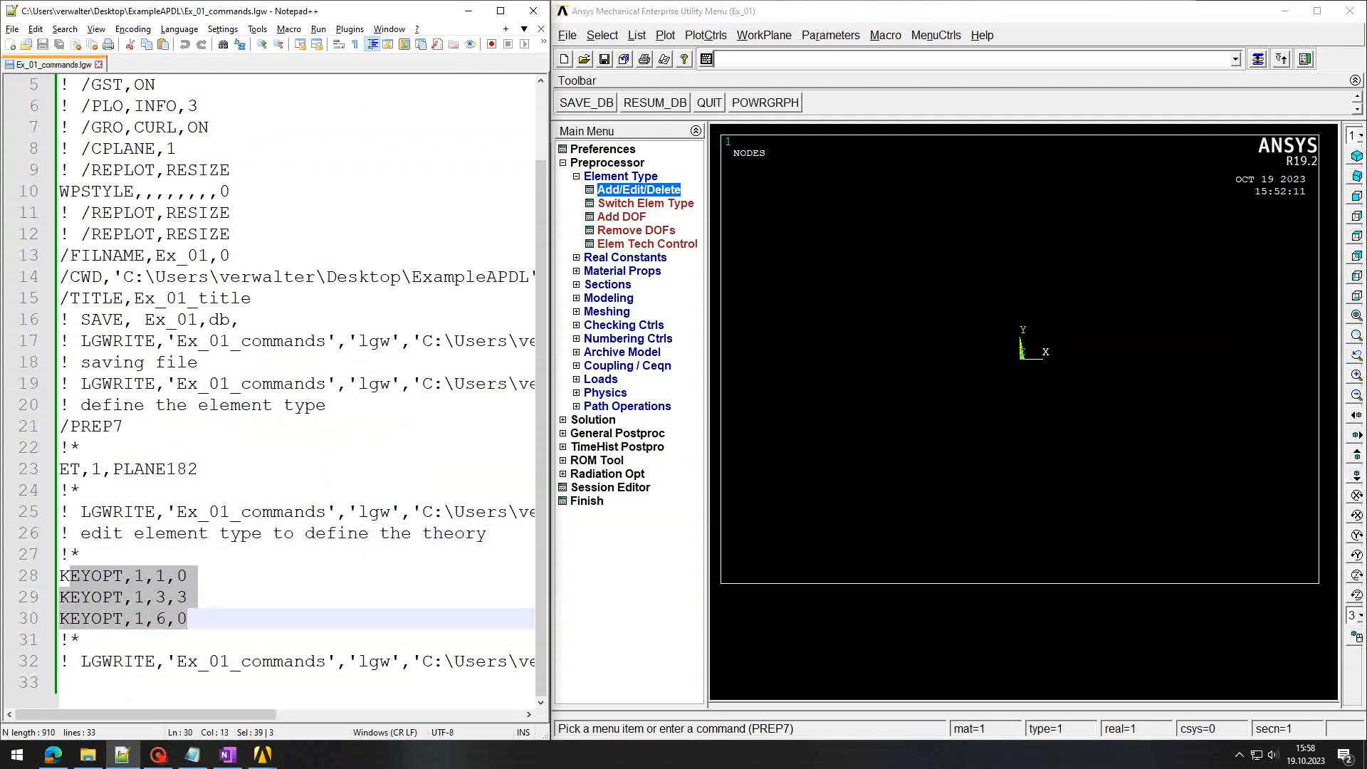
left_click_drag(61, 576, 187, 575)
left_click(188, 619)
double_click(91, 575)
key("ctrl+c")
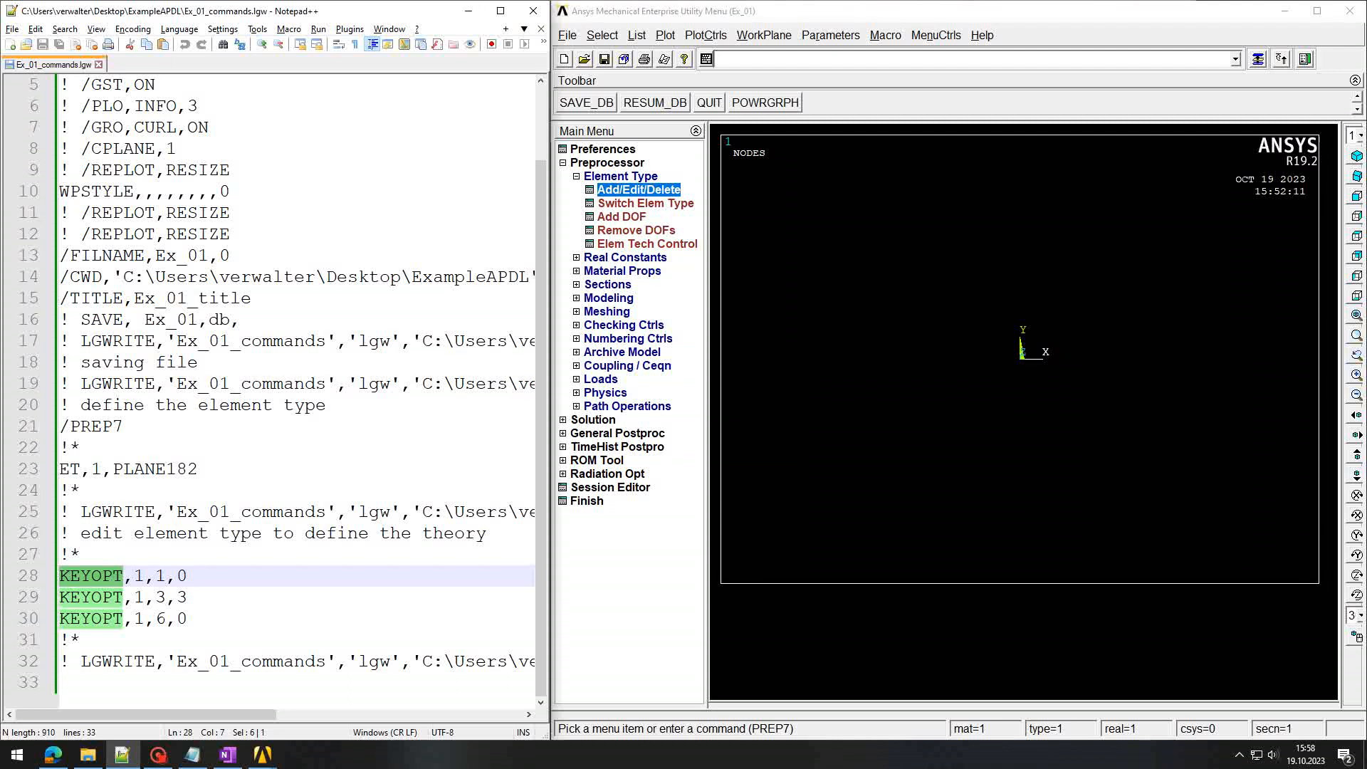
key("alt+Tab")
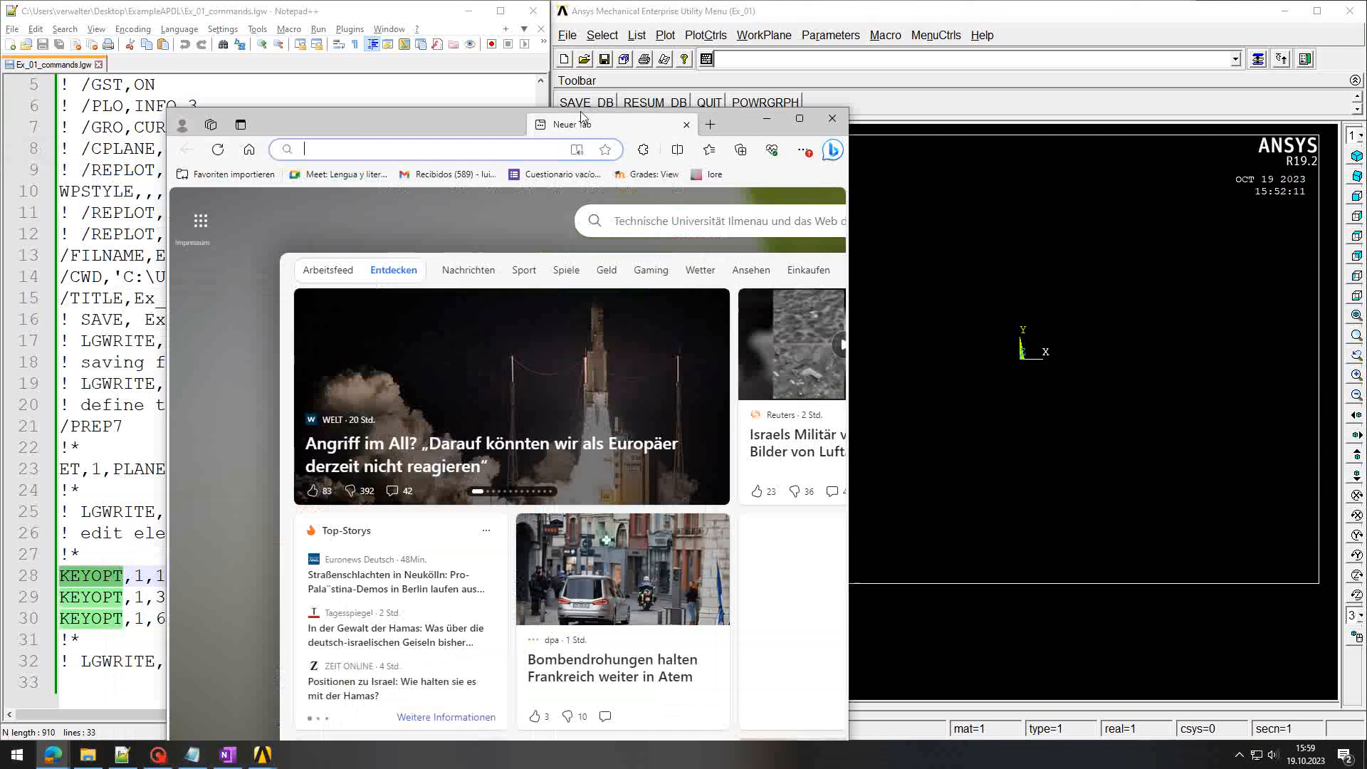
Step: Search the web for 'KEYOPT apdl' and open the KEYOPT command reference page
key("ctrl+v")
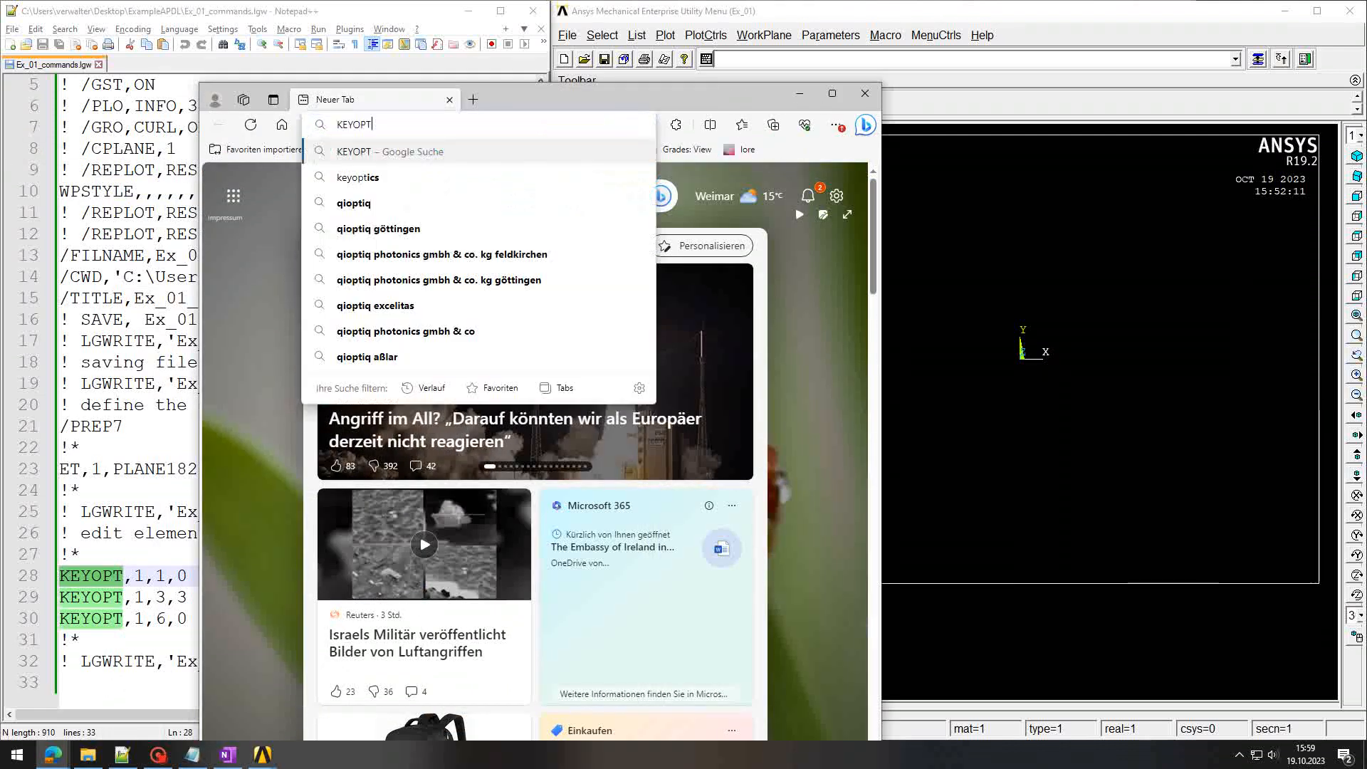
type("apdl")
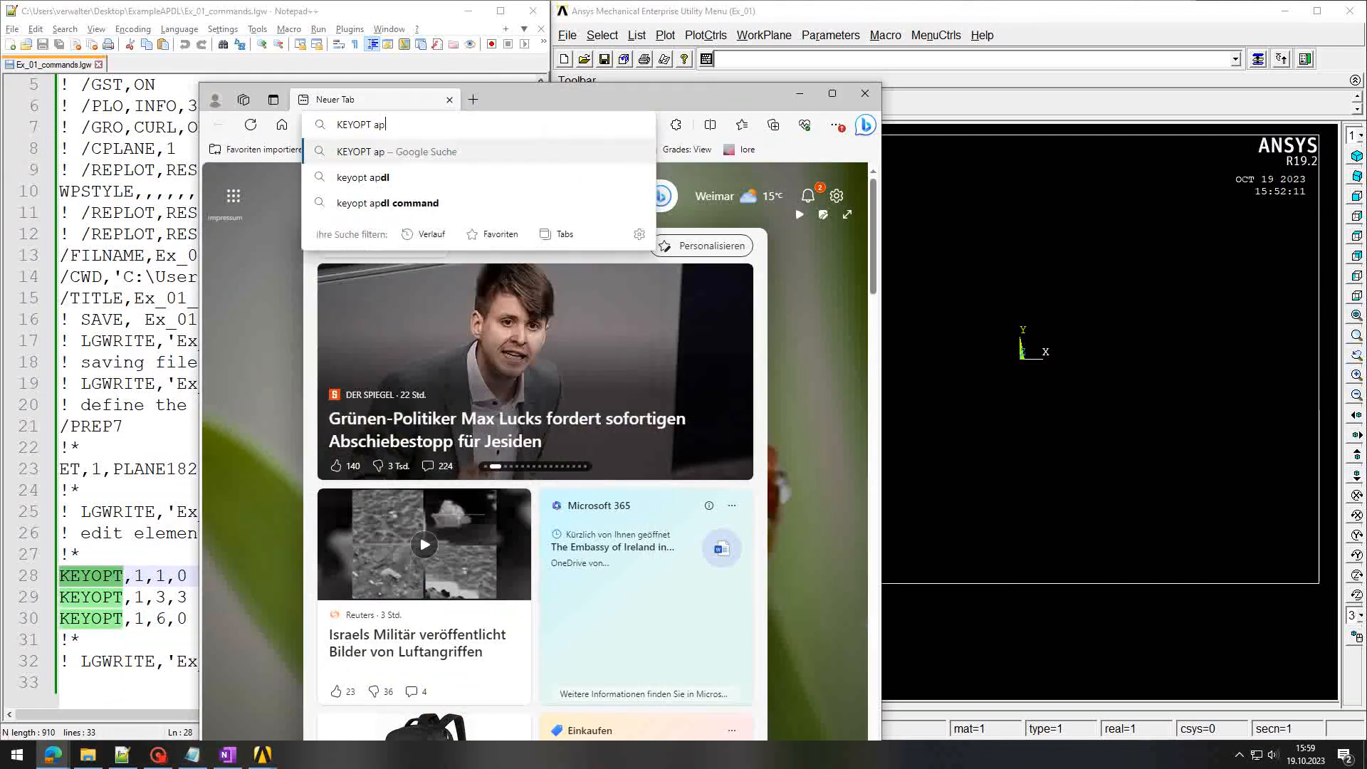
key("Return")
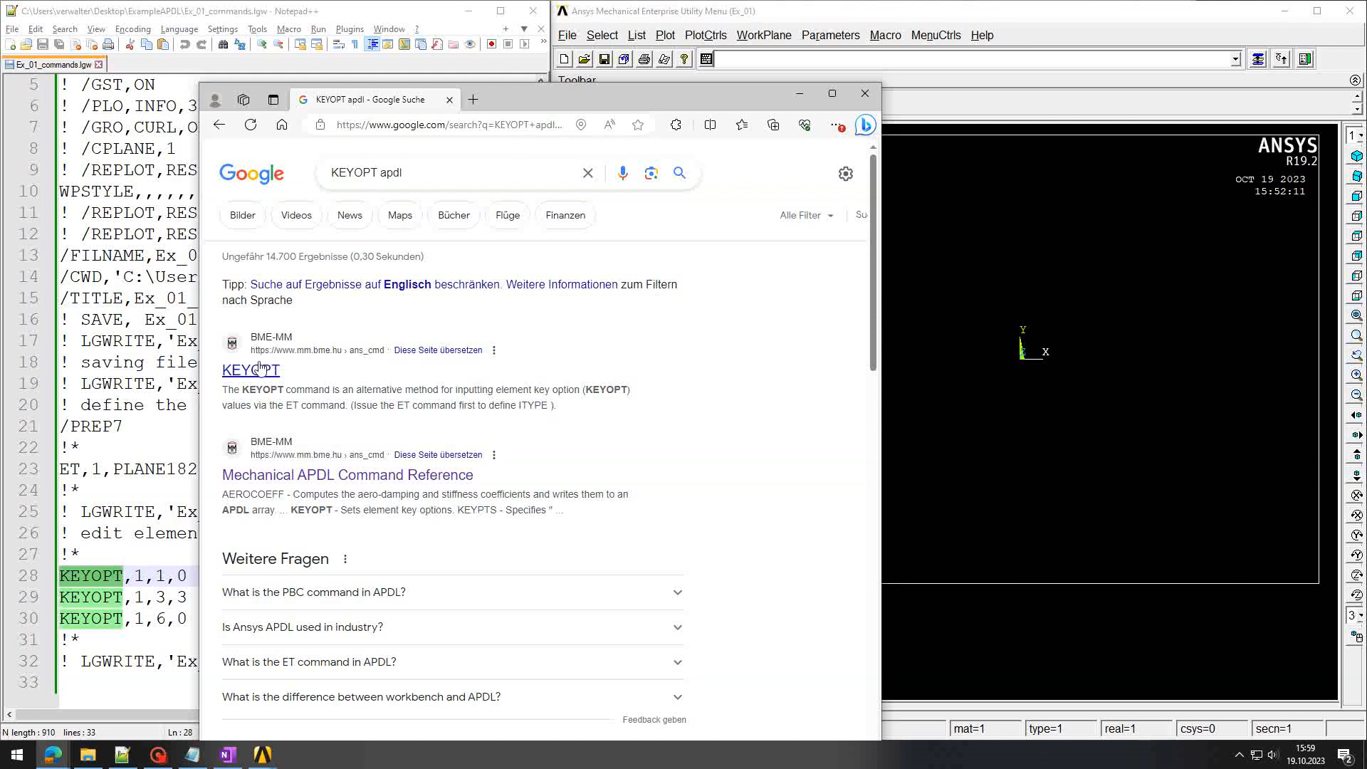
left_click(256, 370)
left_click(256, 223)
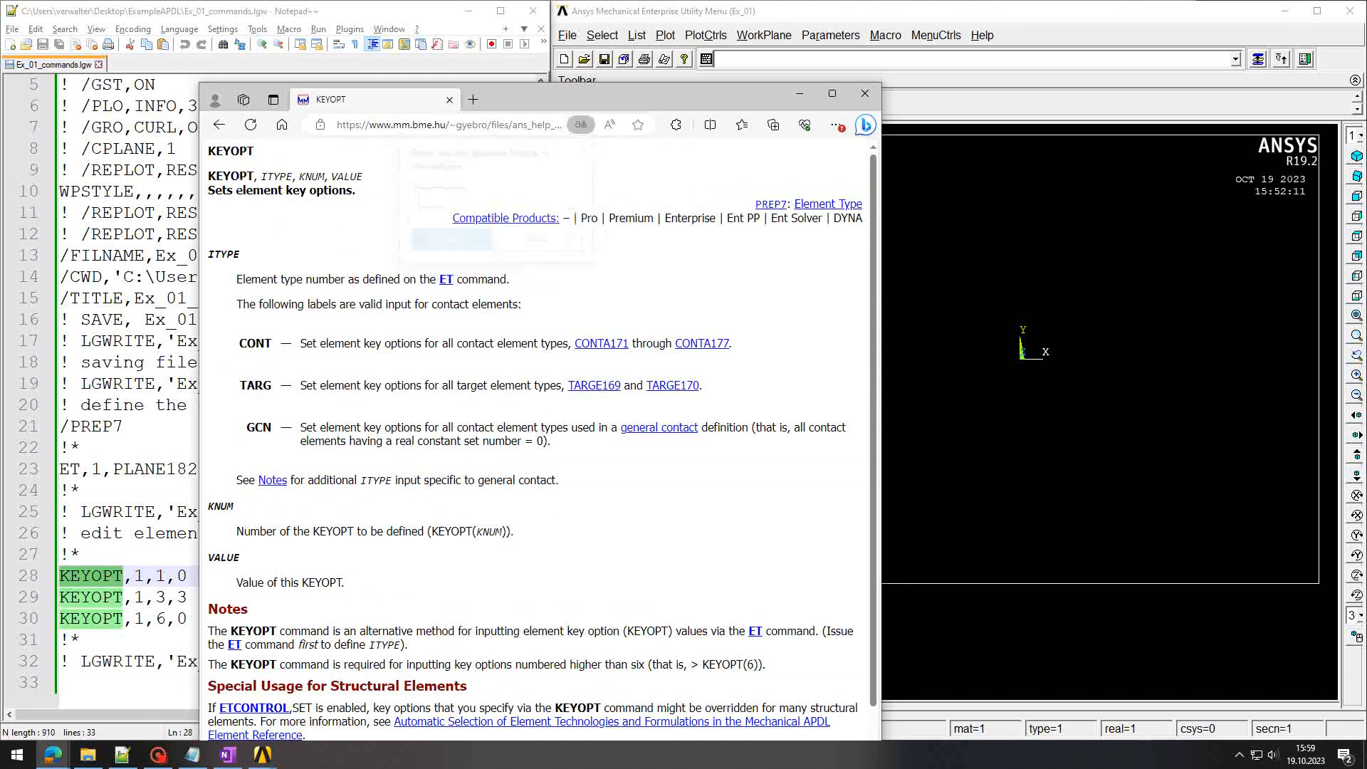
Step: Read the ITYPE, KNUM and VALUE argument descriptions on the KEYOPT help page
double_click(230, 176)
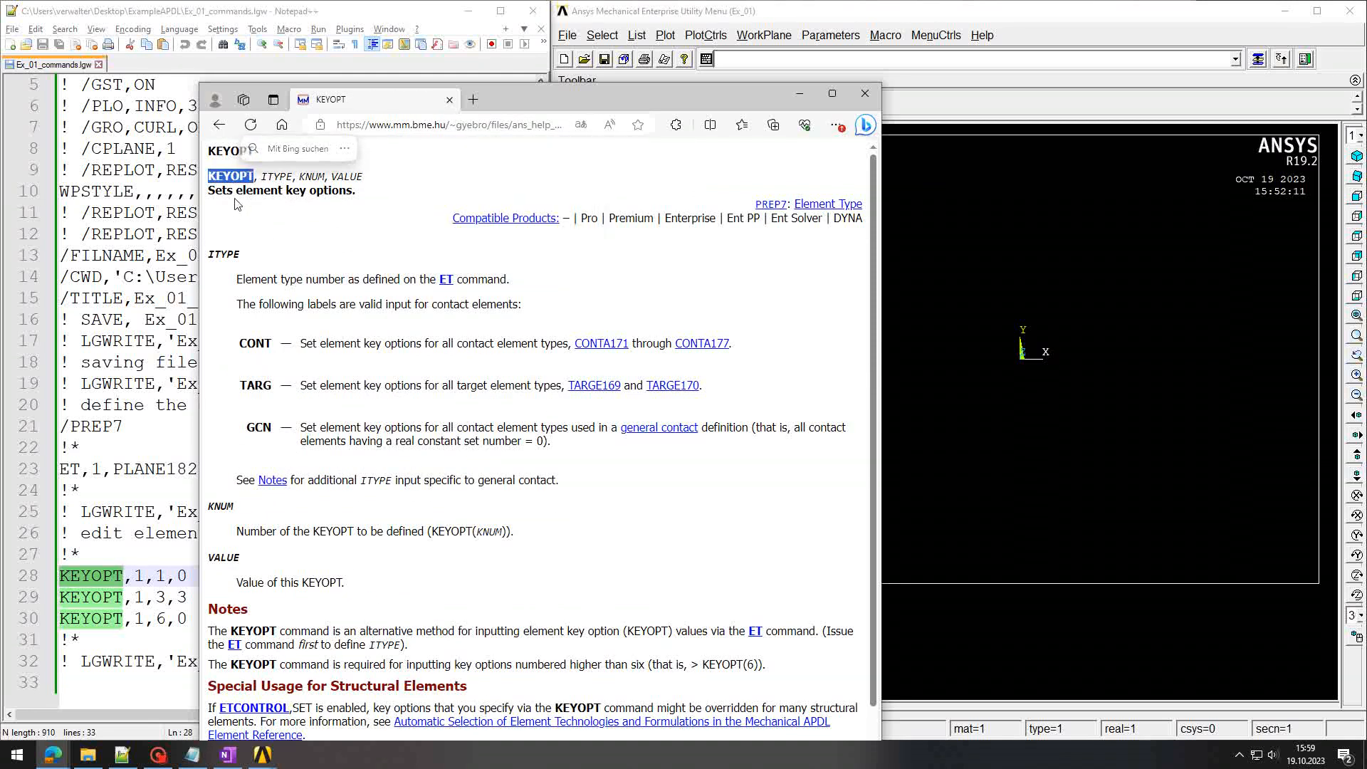
left_click_drag(260, 176, 360, 177)
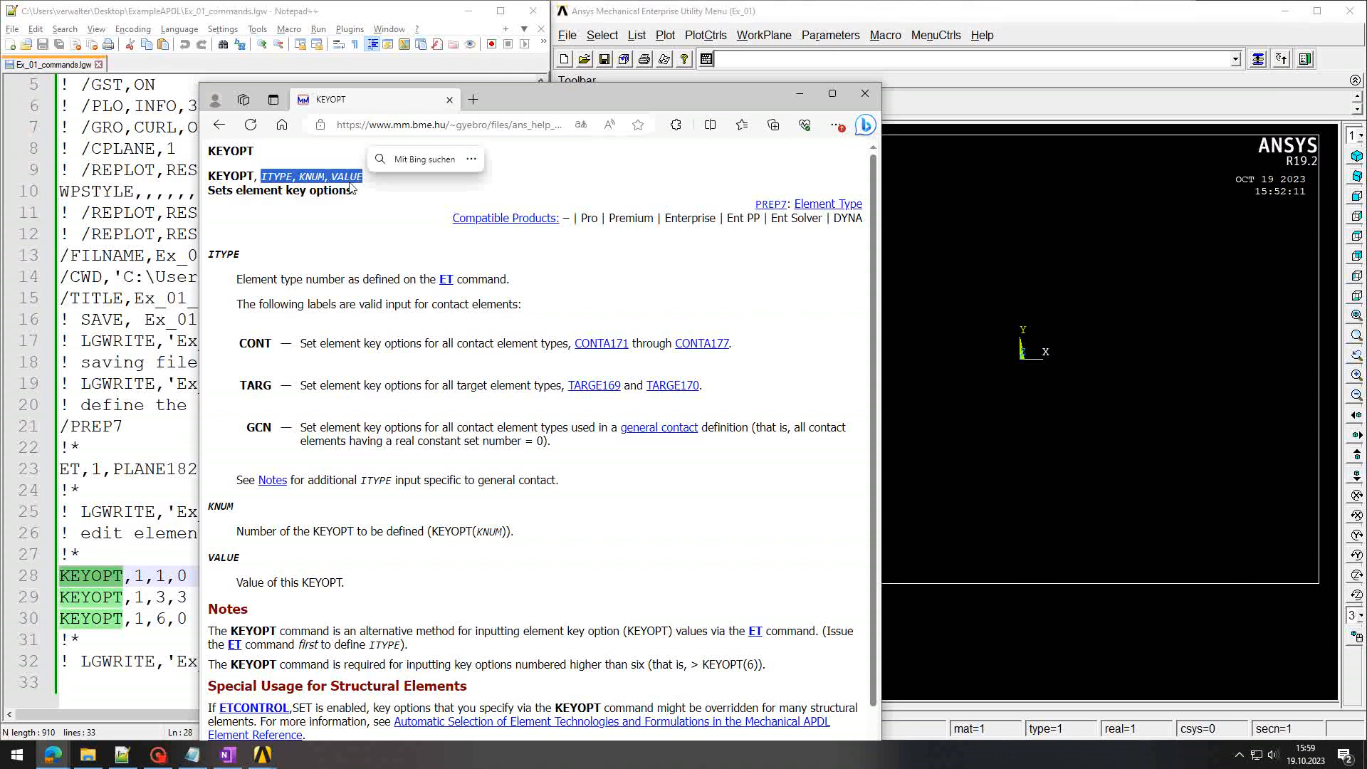
double_click(278, 177)
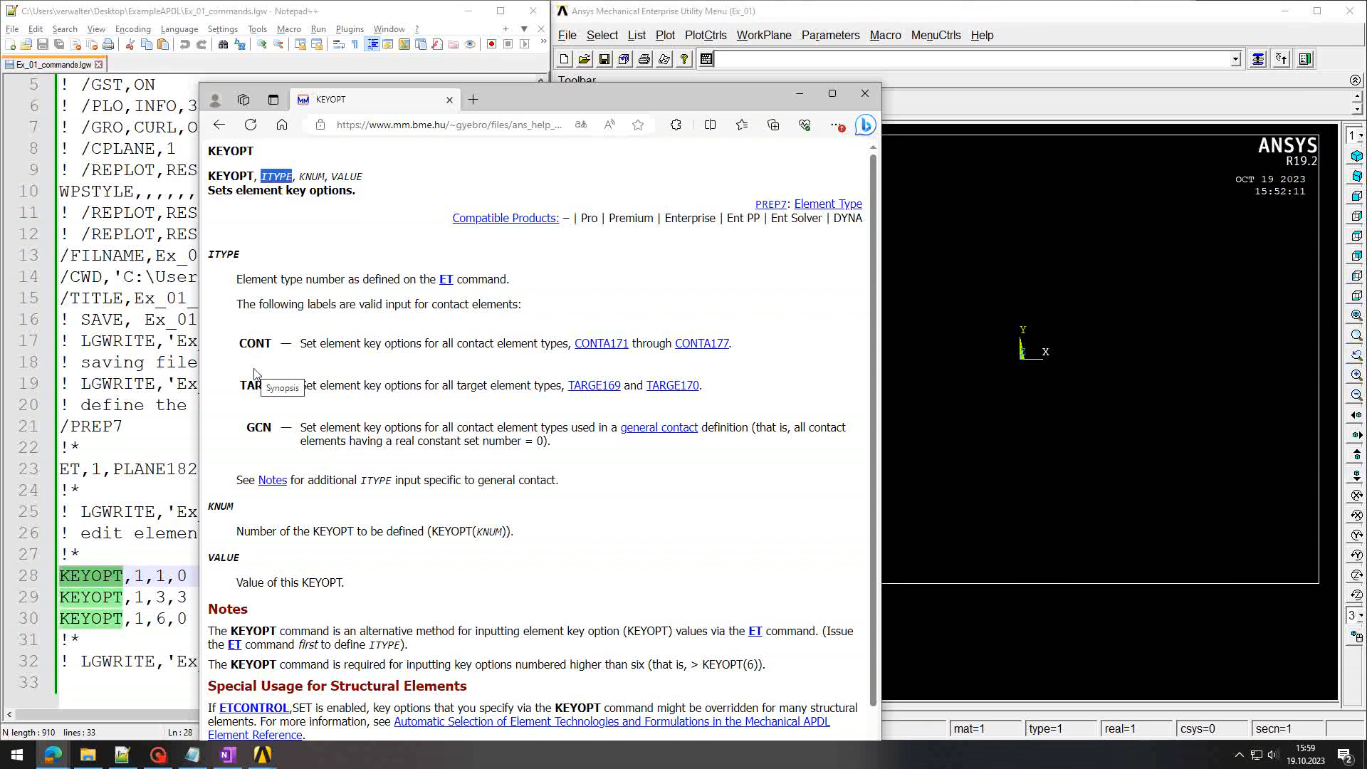
left_click_drag(243, 279, 564, 312)
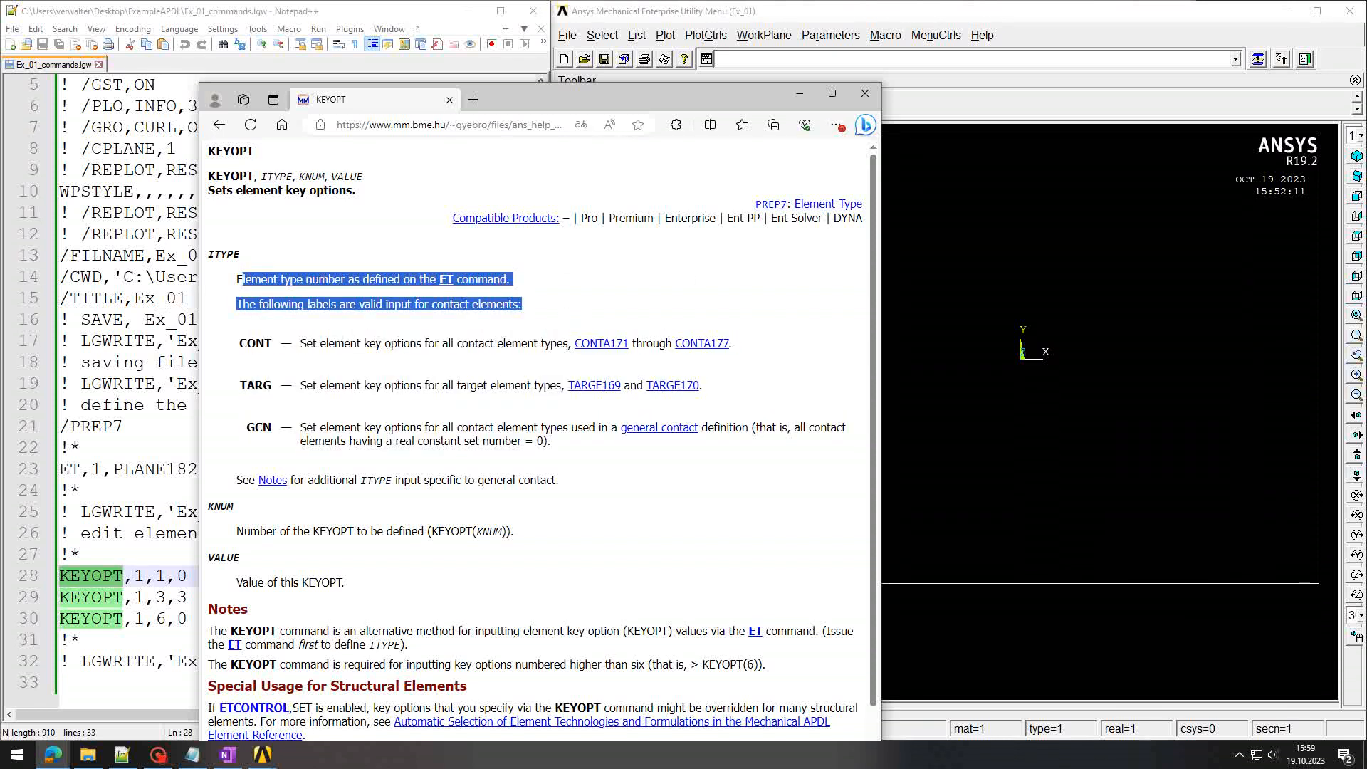
double_click(311, 176)
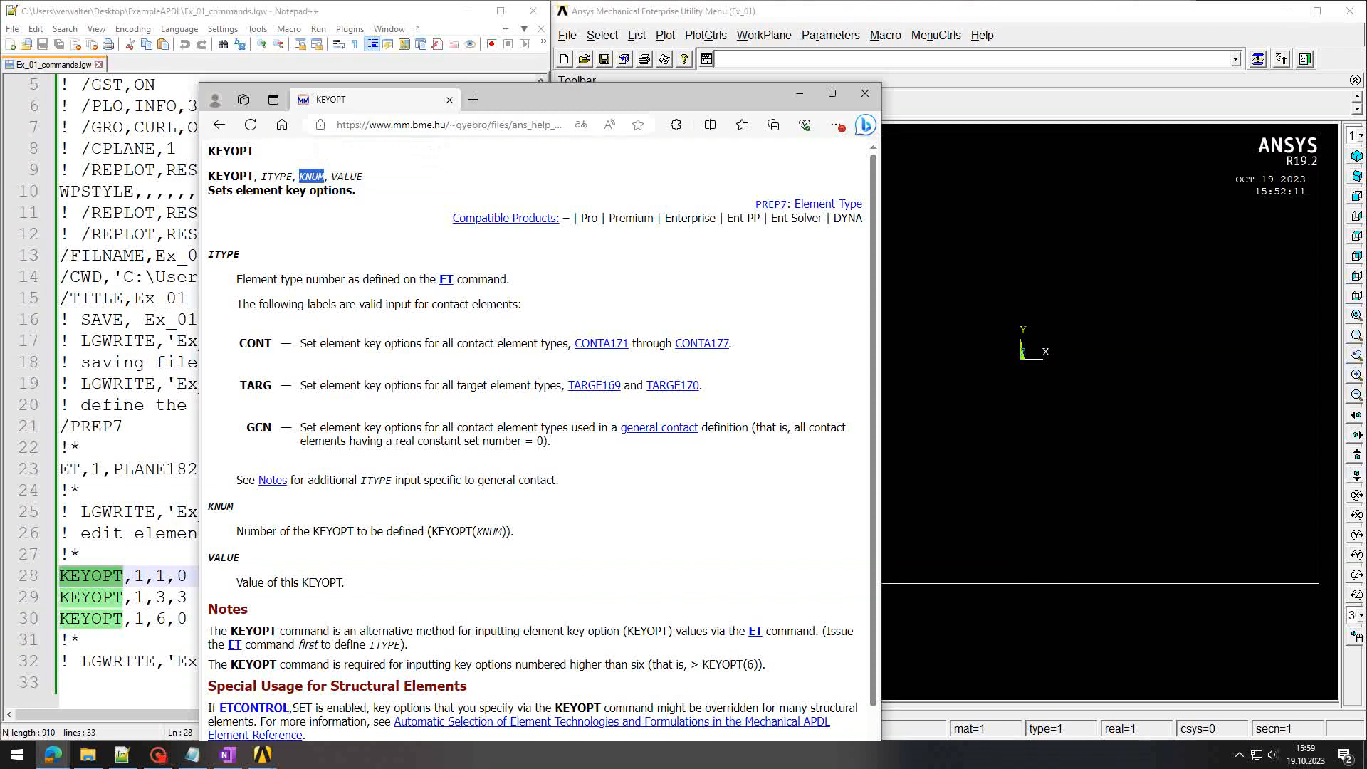
left_click_drag(236, 531, 540, 536)
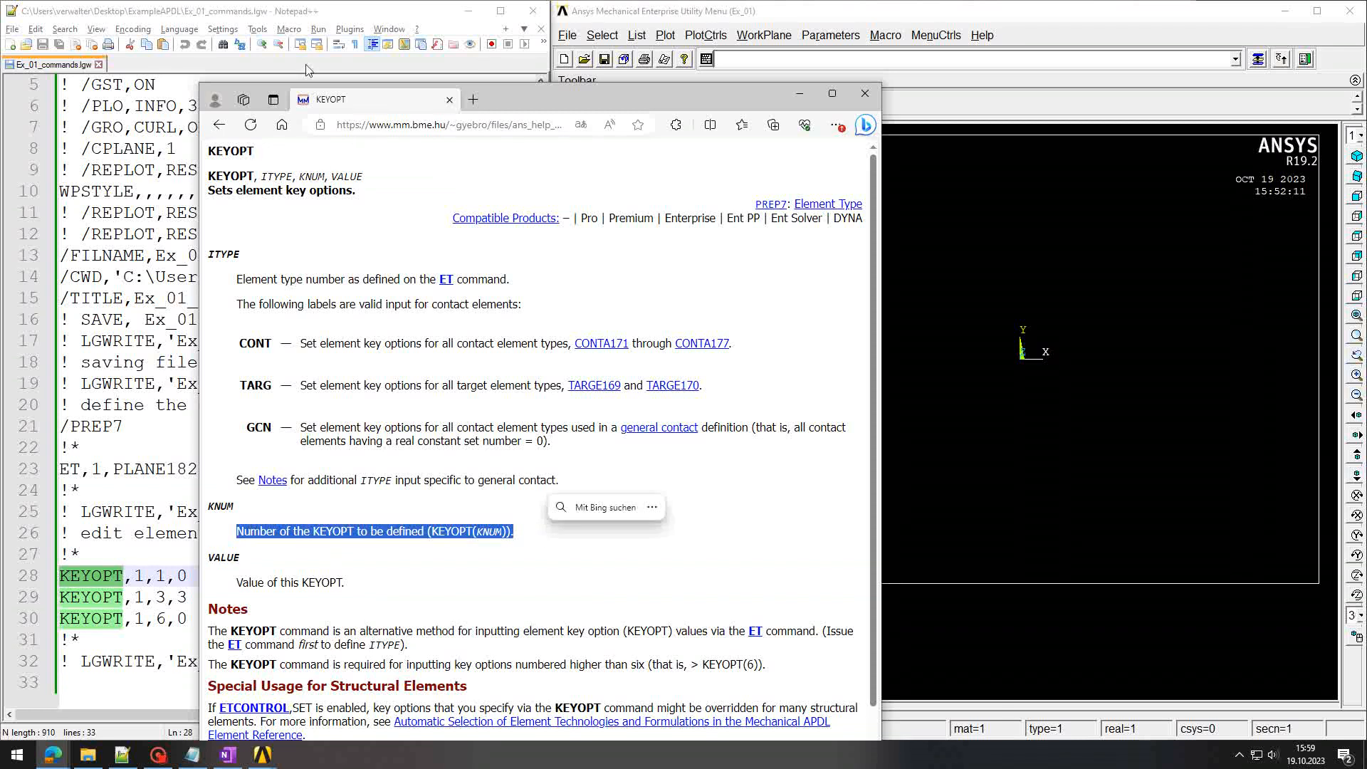
double_click(347, 176)
left_click_drag(251, 583, 328, 602)
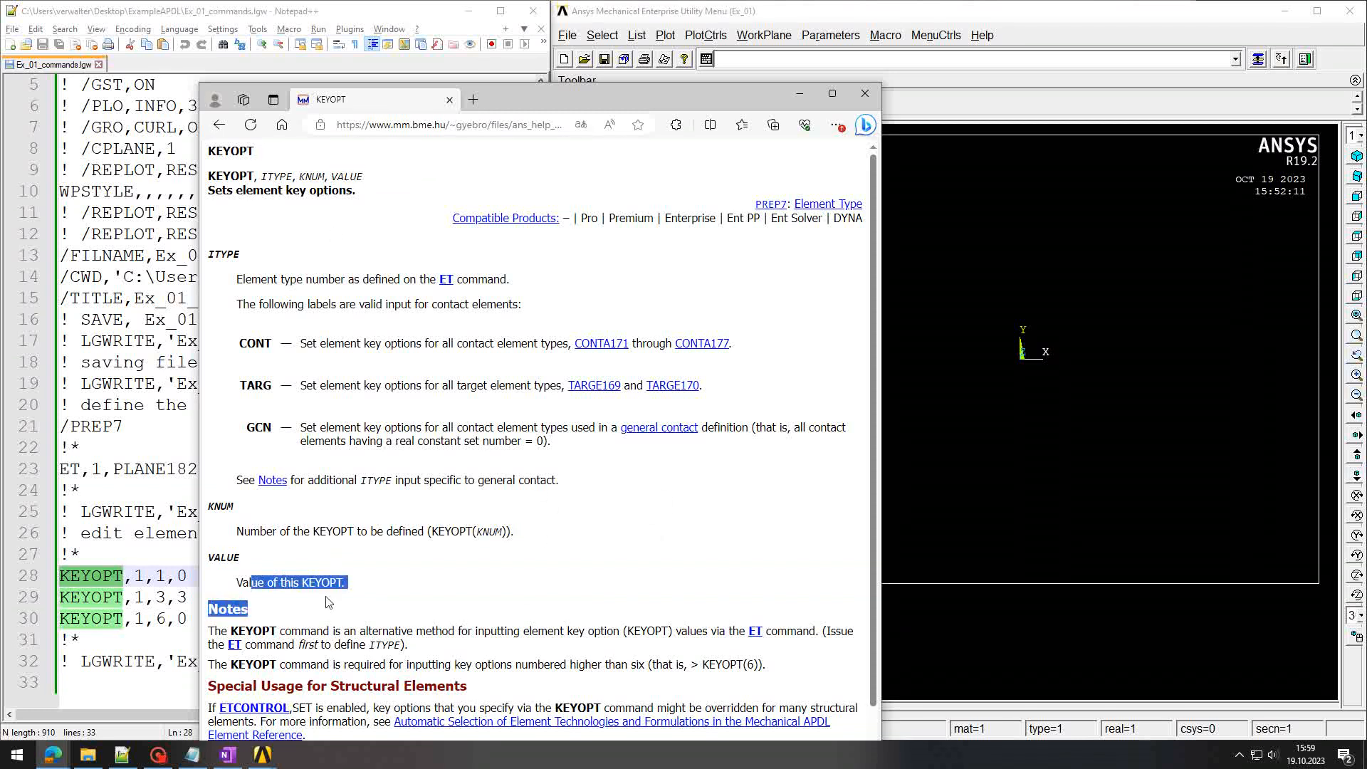
left_click(399, 604)
scroll(401, 595, "down", 2)
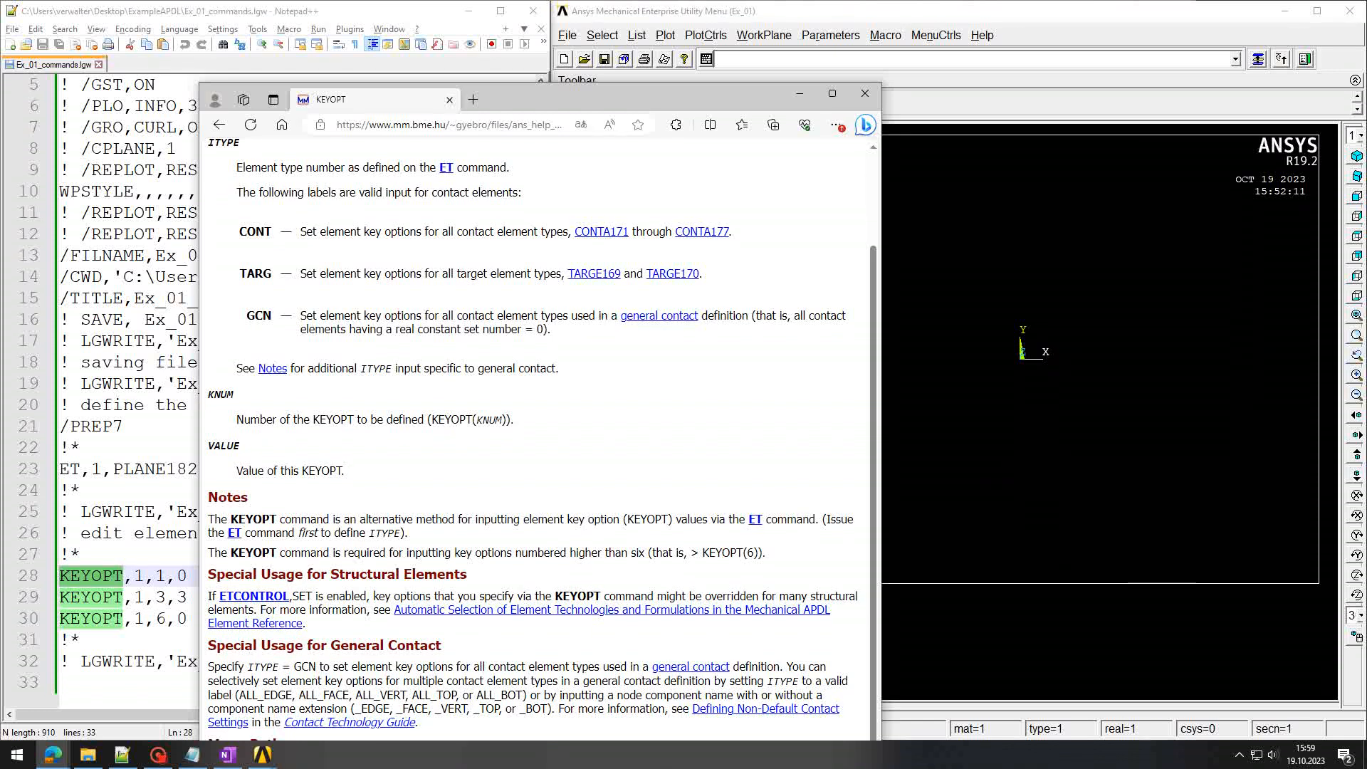
Step: Close the KEYOPT help tab and enter the comment '! define nodes' in Ansys
left_click(449, 99)
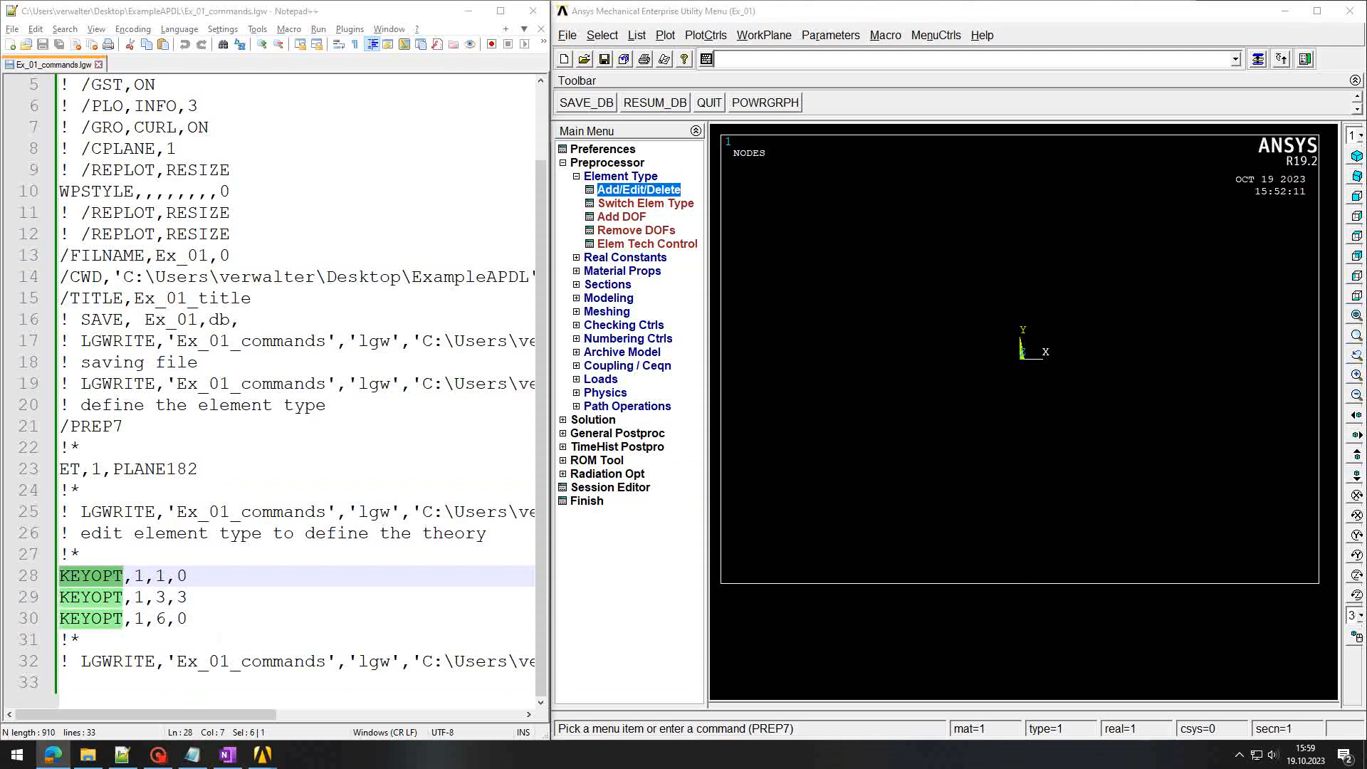
left_click(62, 683)
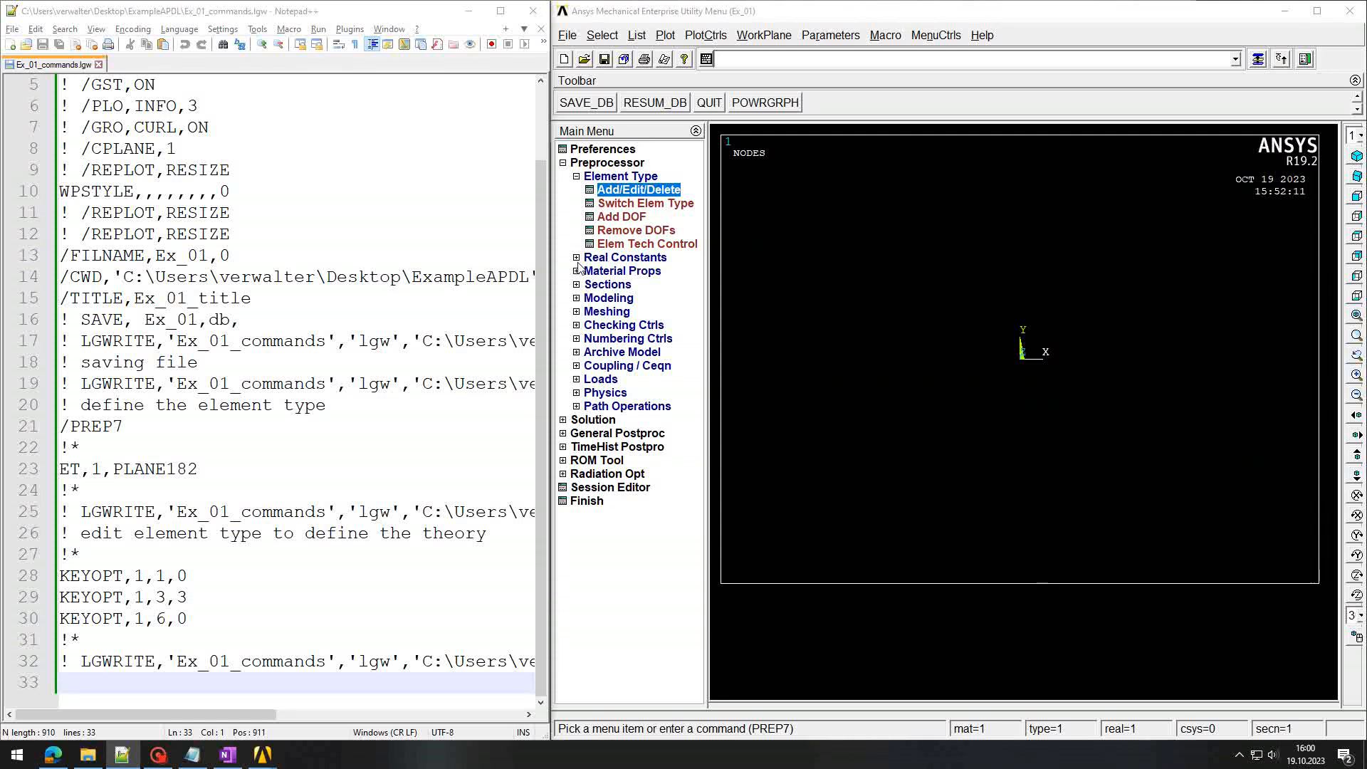
left_click(797, 63)
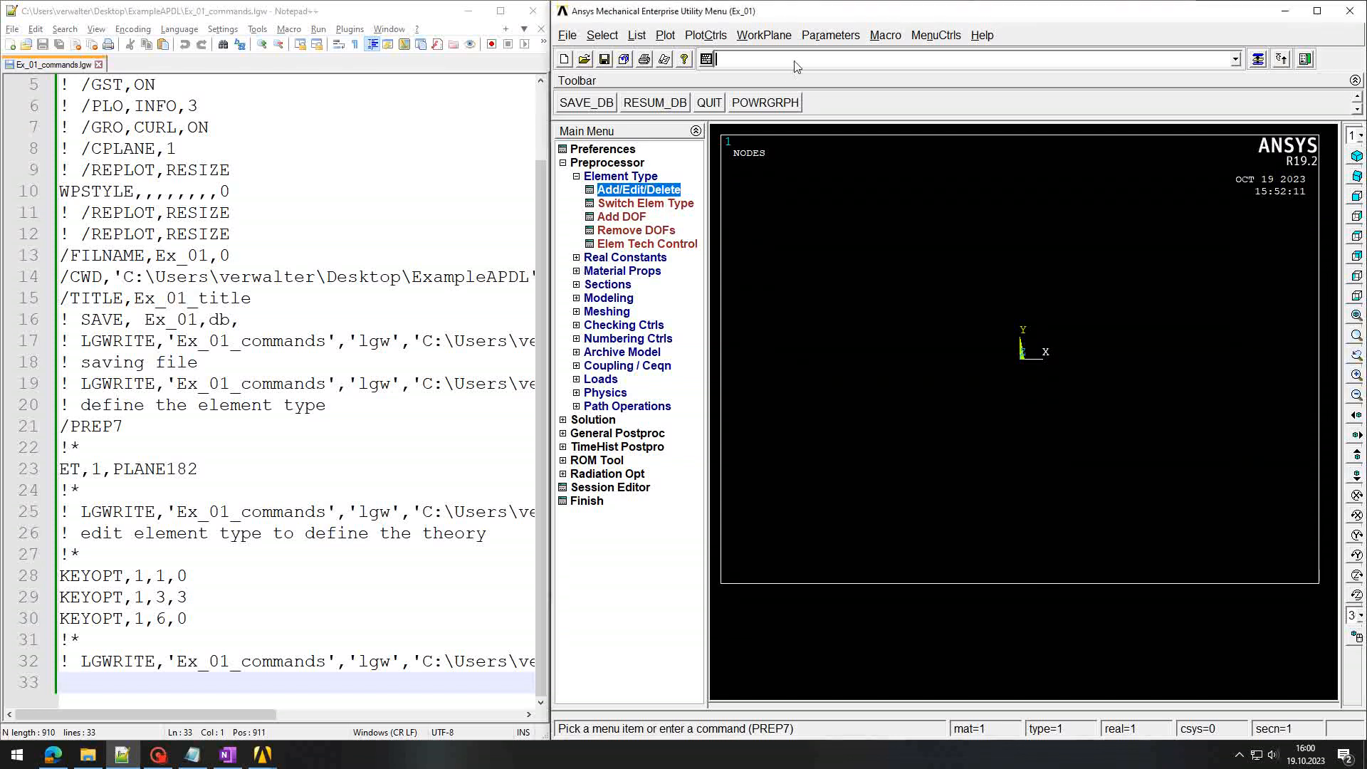
type("!")
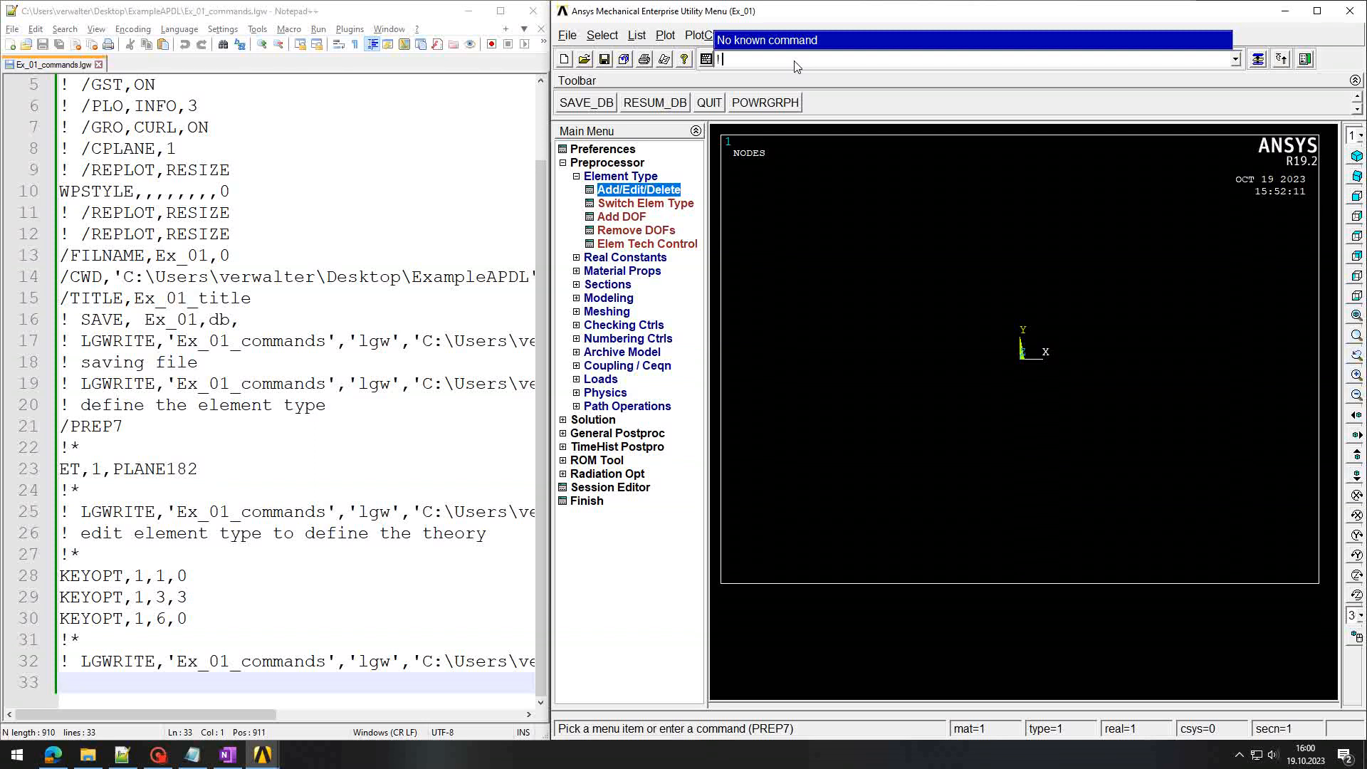
type(" define nodes")
key("Return")
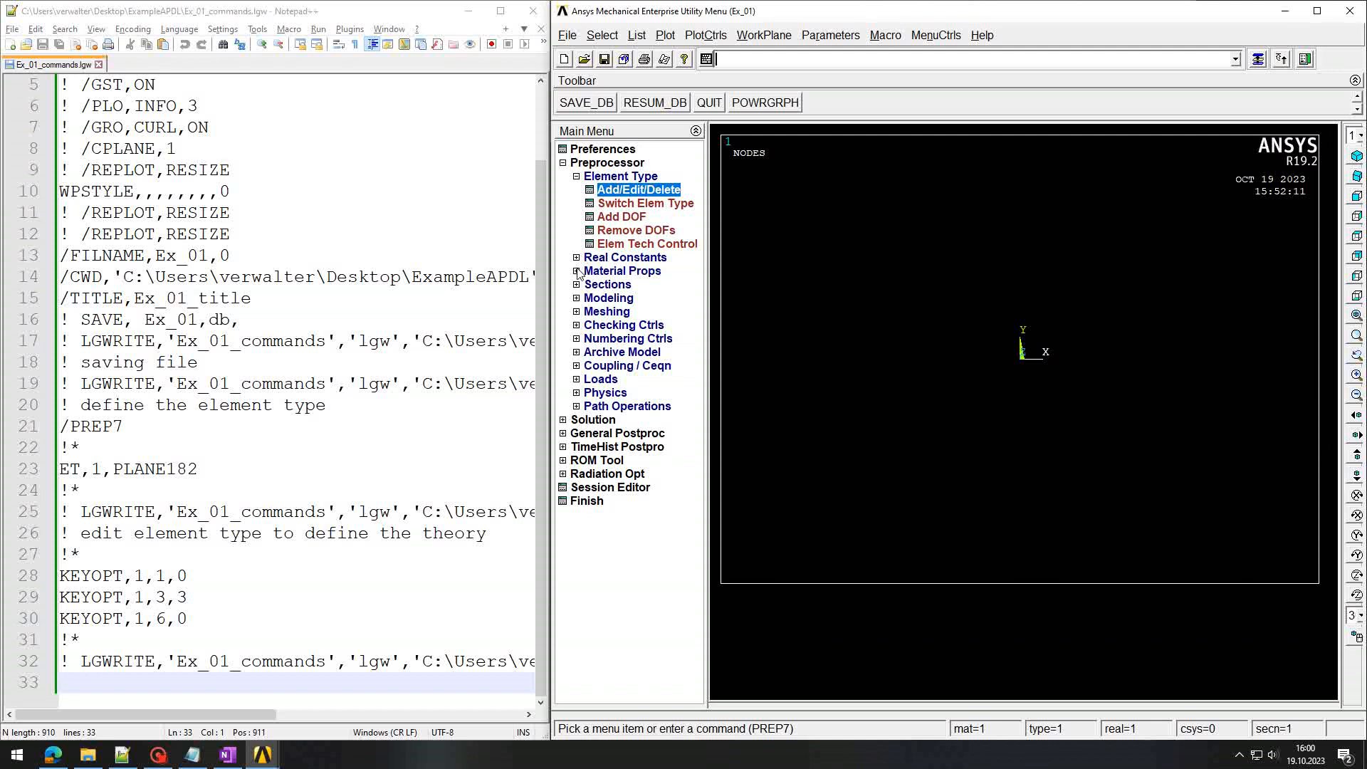
Step: Create keypoint 1 at (0,0,0) and keypoint 2 at (50,0,0) in the active coordinate system
left_click(578, 299)
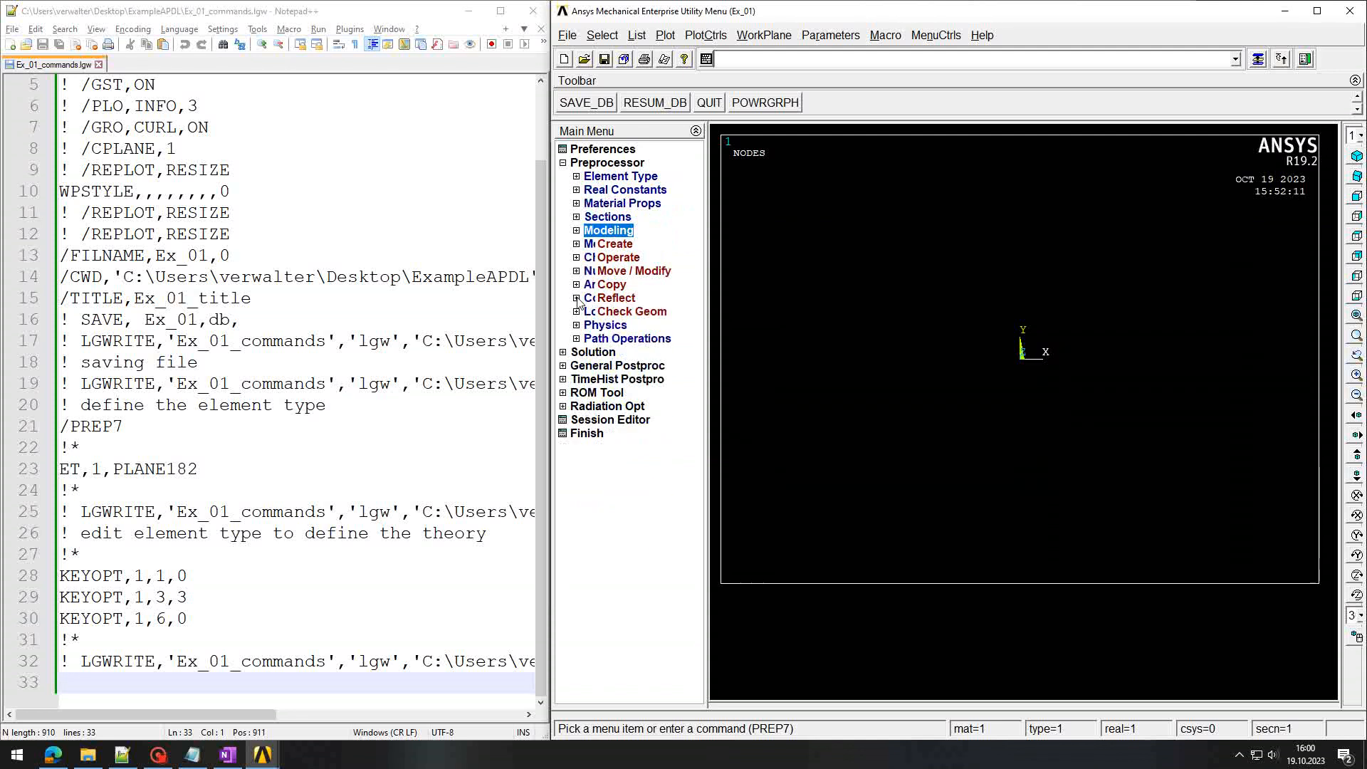
left_click(591, 245)
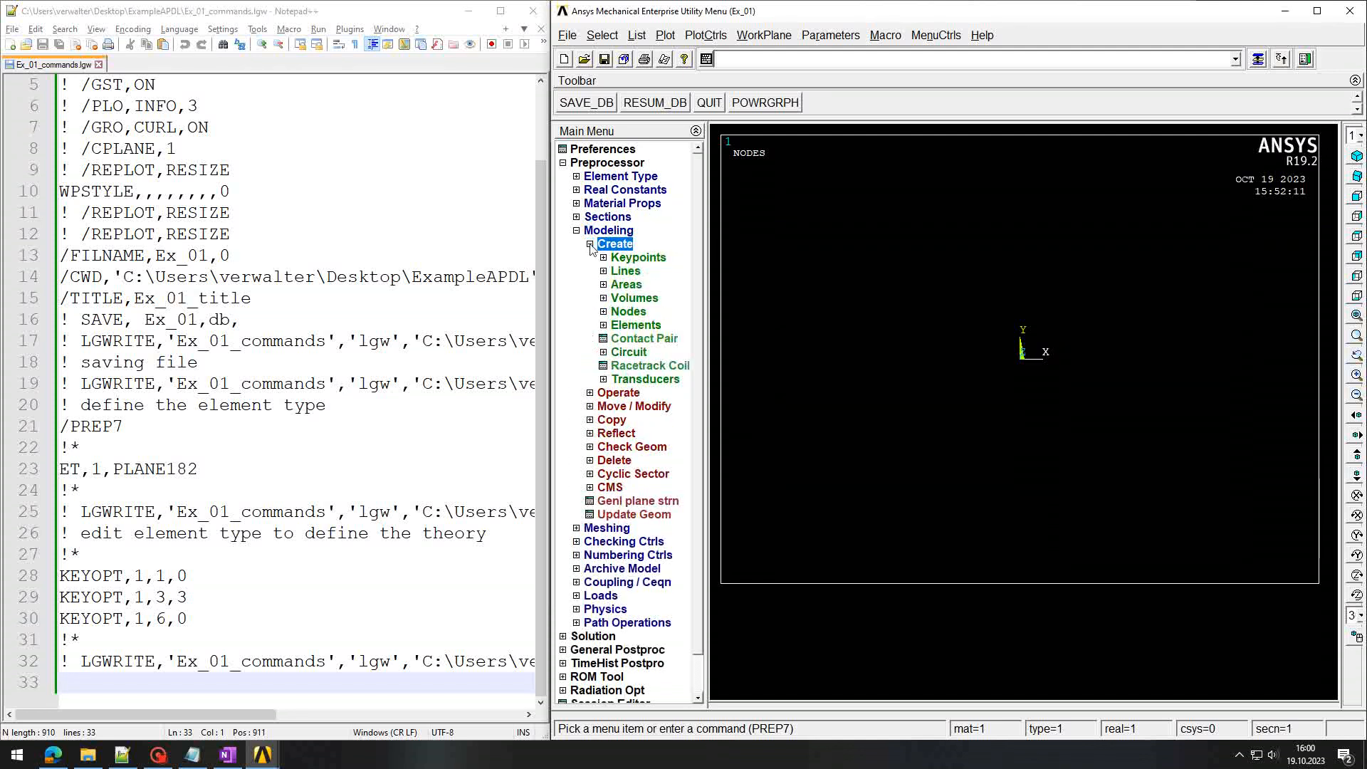
left_click(605, 258)
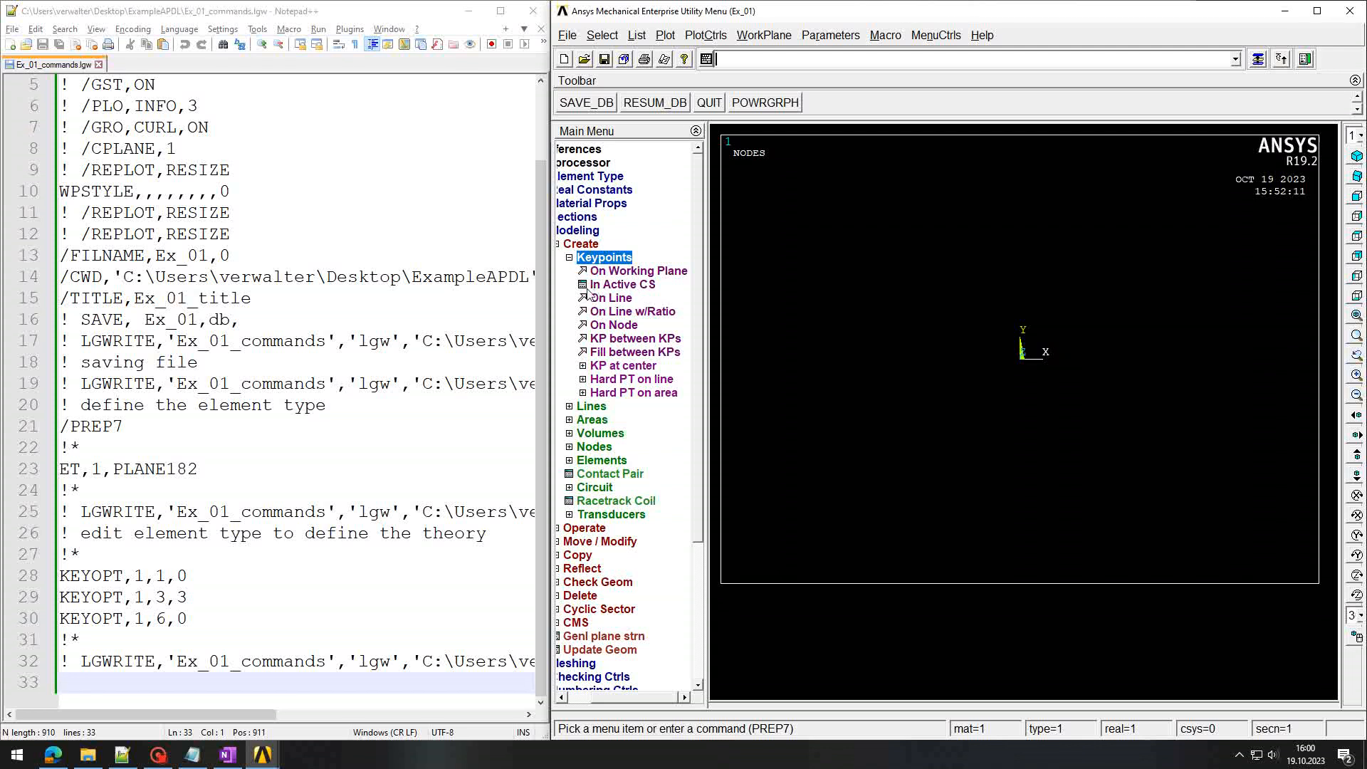
left_click(627, 288)
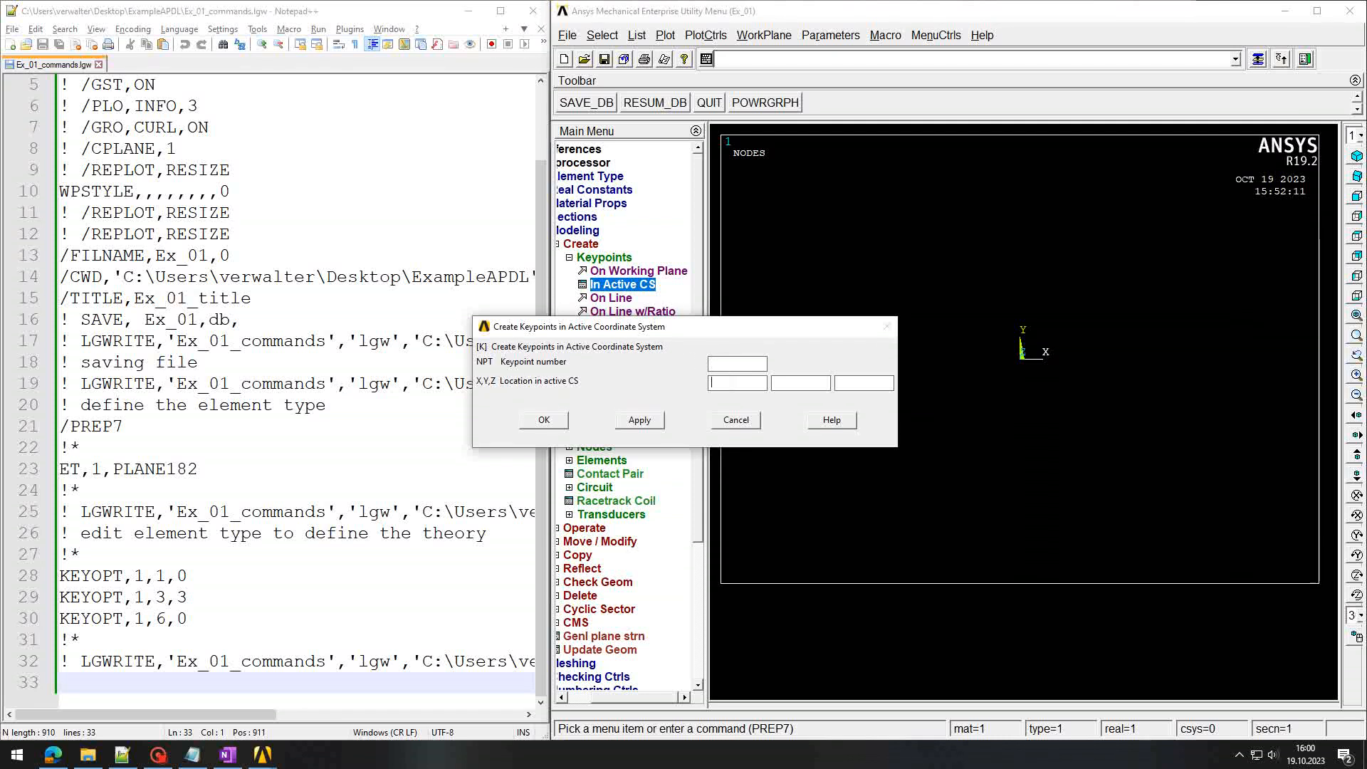
type("0")
left_click(639, 425)
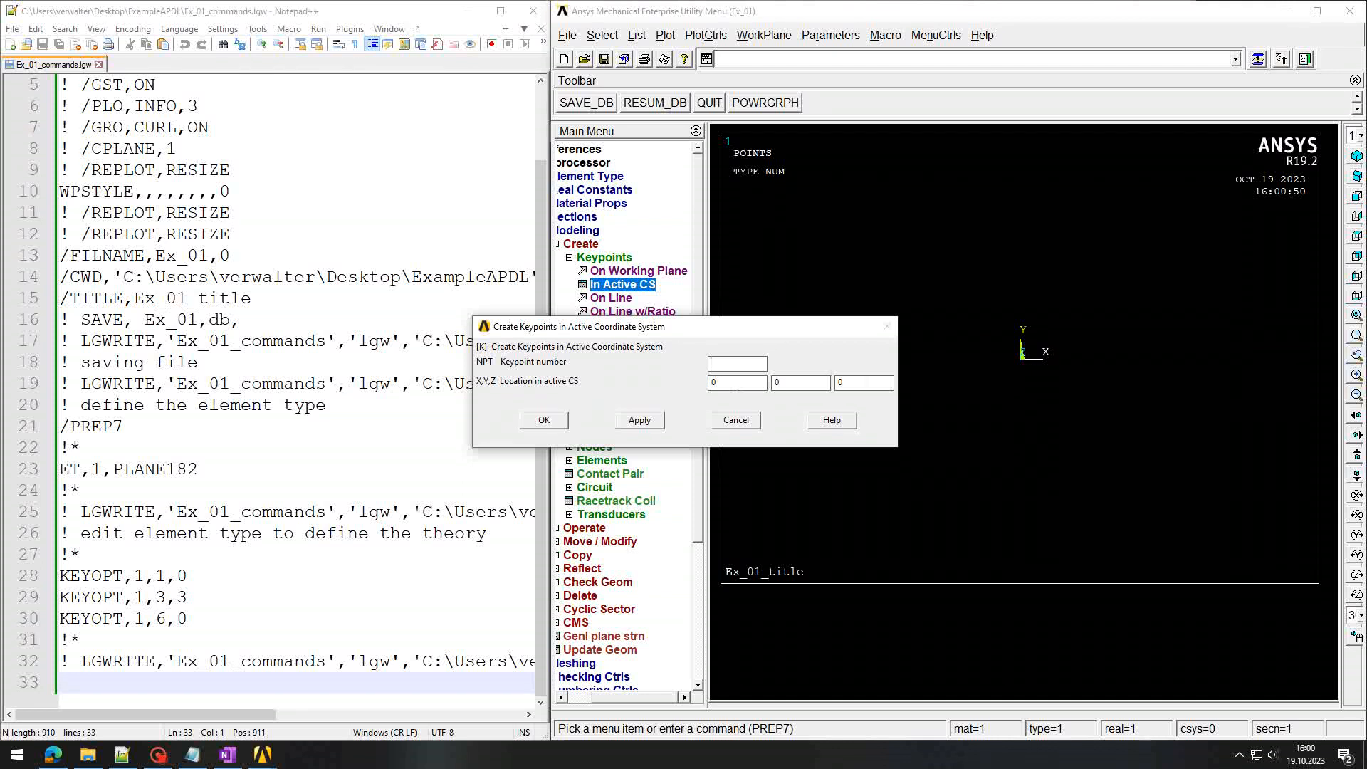
left_click_drag(739, 385, 700, 383)
type("50")
left_click(639, 419)
Step: Add keypoints 3 at (50,10,0) and 4 at (0,10,0), then resubmit the '! define nodes' comment
left_click_drag(805, 331, 551, 295)
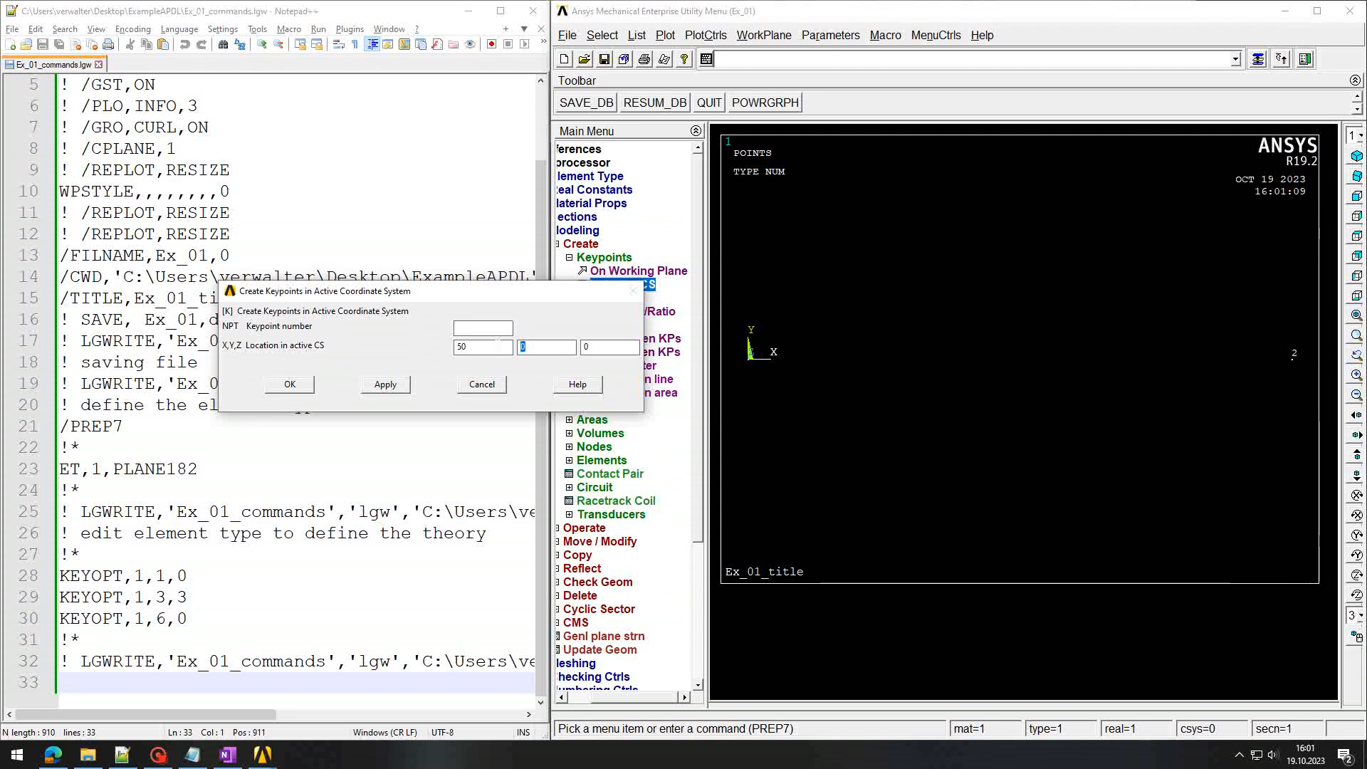
type("10")
left_click(388, 385)
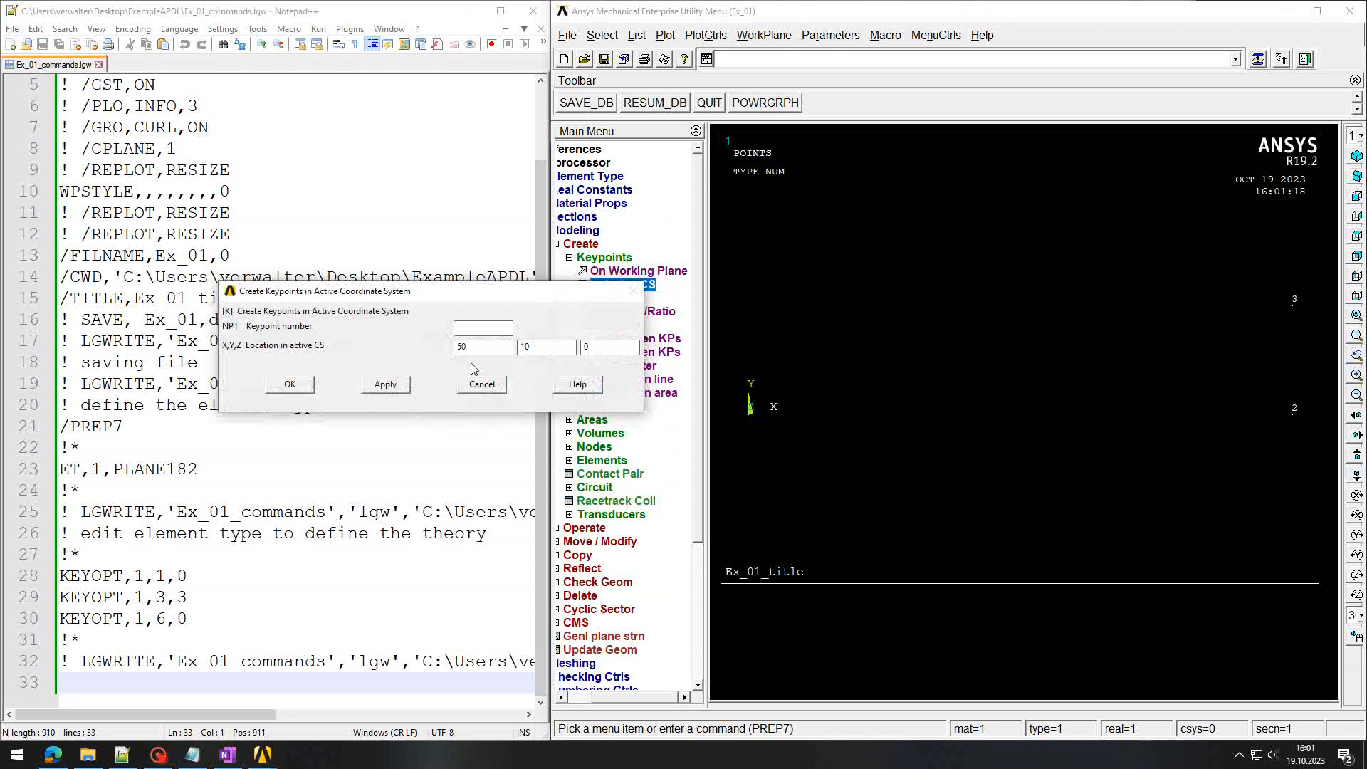
double_click(462, 346)
type("0")
left_click(385, 385)
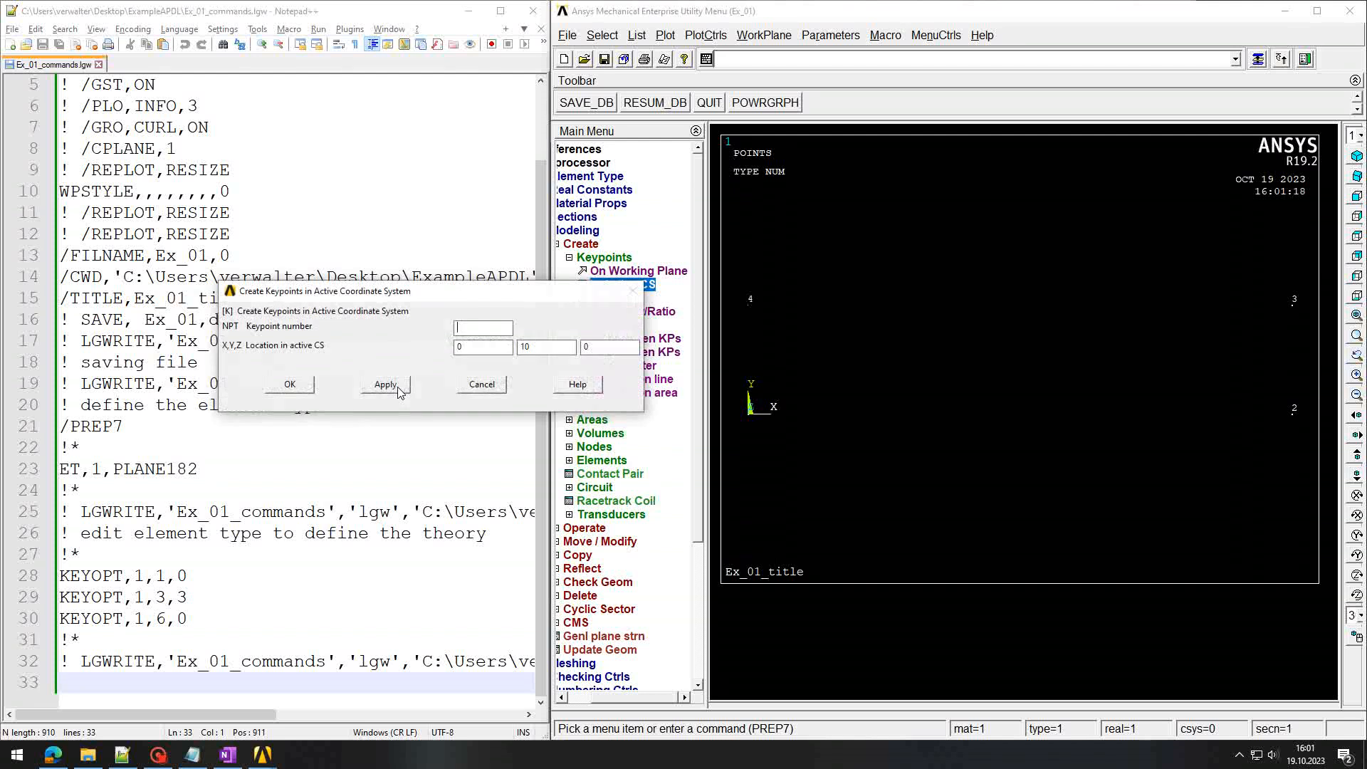
left_click(482, 385)
left_click(791, 61)
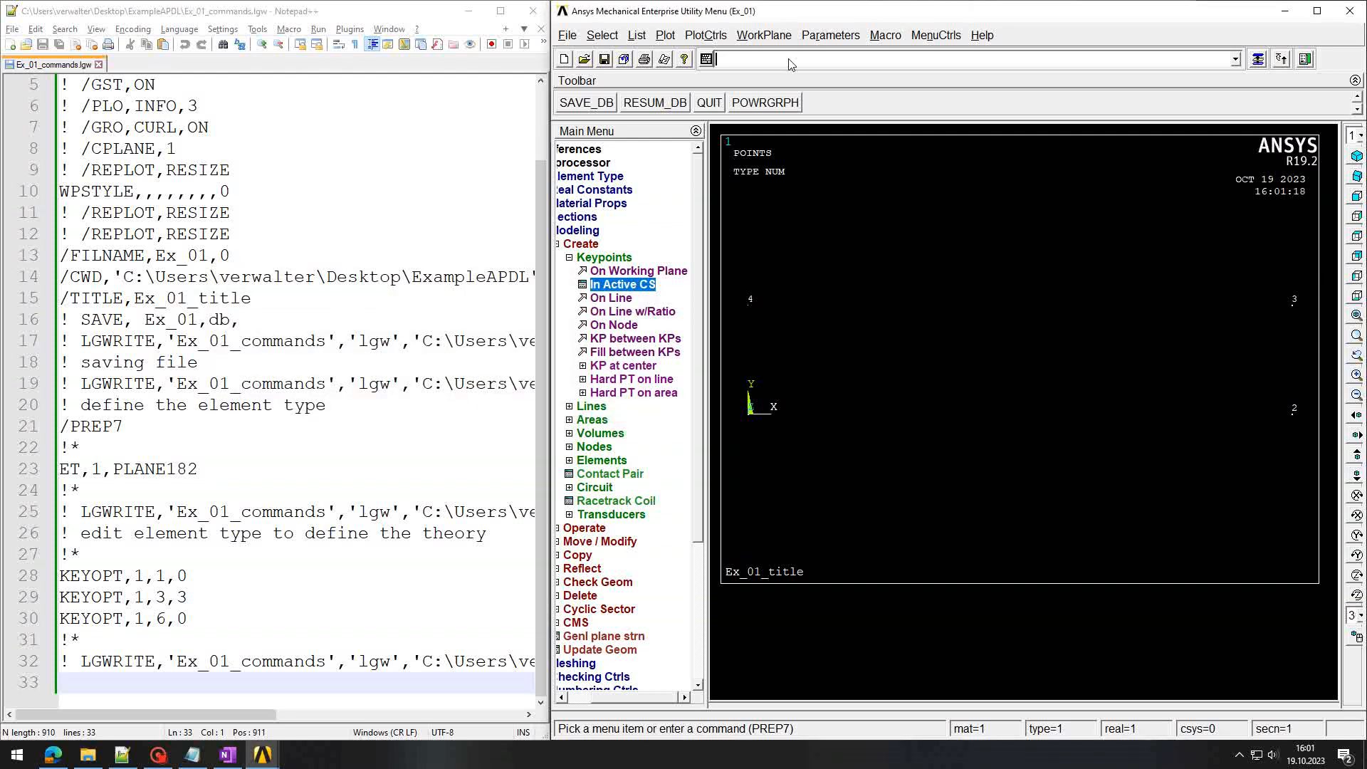
type("! define nodes")
key("Return")
Step: Reload the command log and review the four new K keypoint commands and their coordinates
left_click(360, 425)
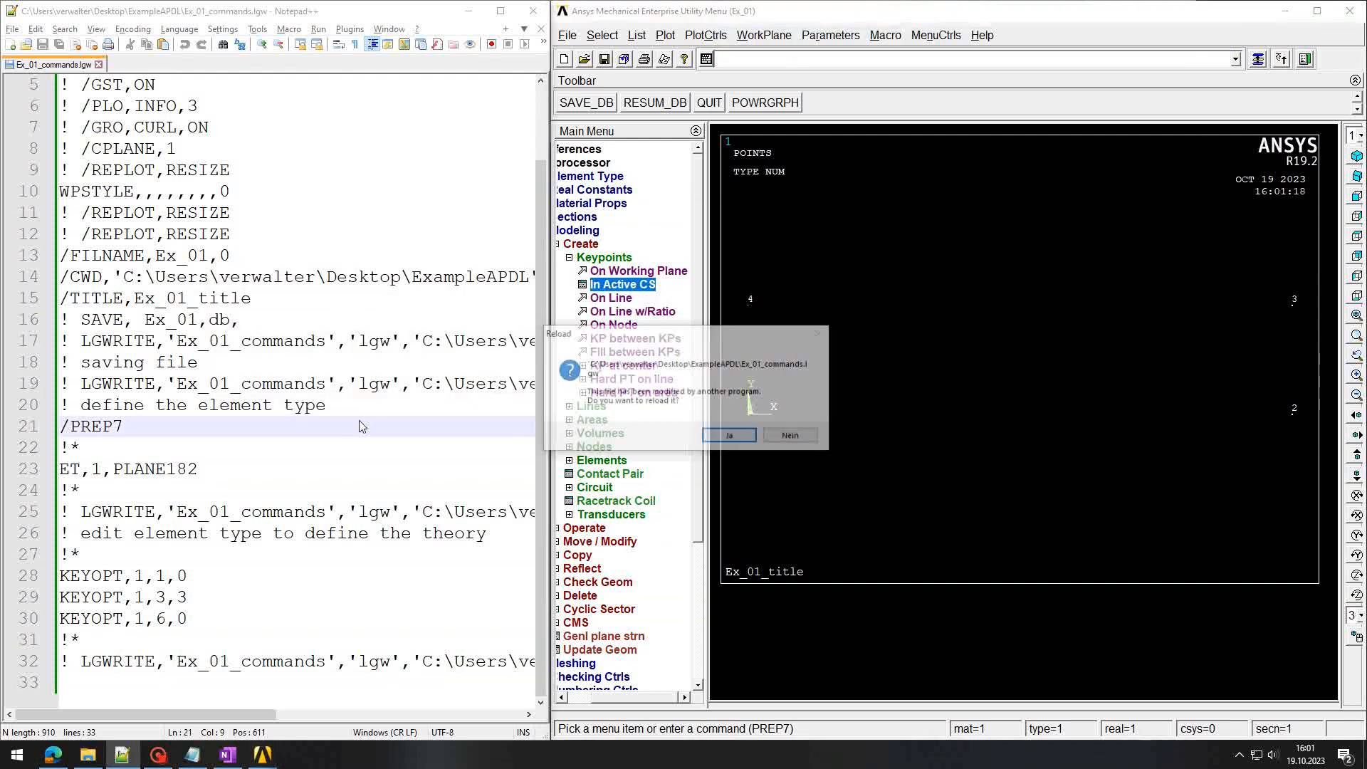
scroll(359, 421, "down", 2)
left_click_drag(100, 554, 187, 639)
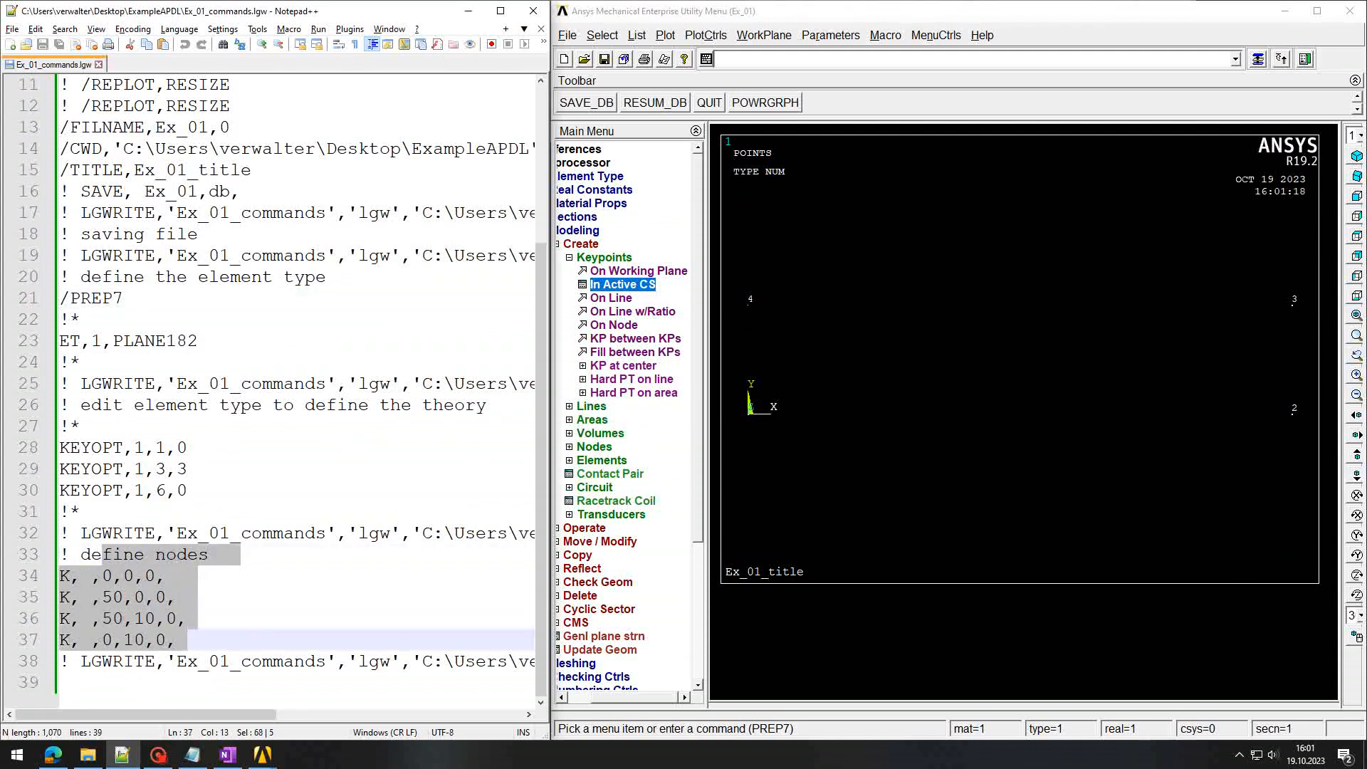
double_click(112, 597)
double_click(113, 618)
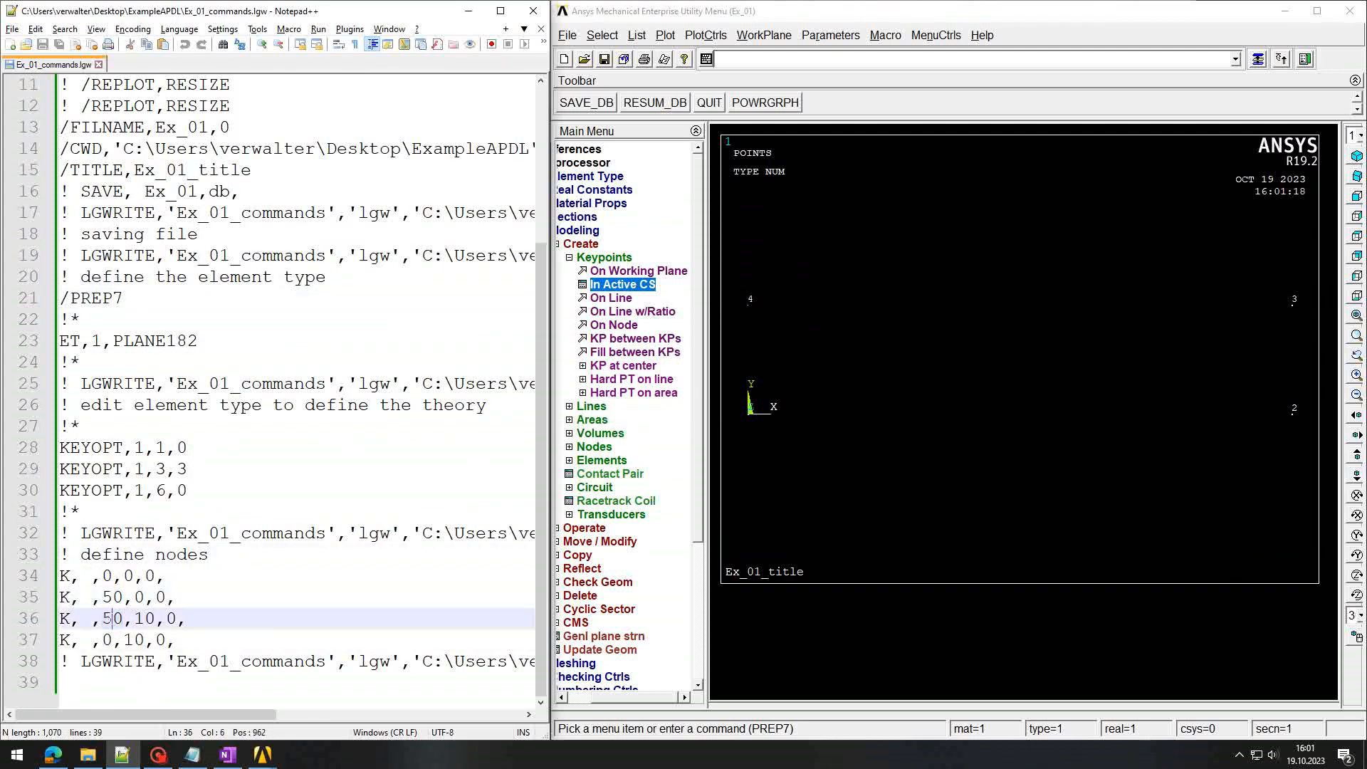
double_click(134, 640)
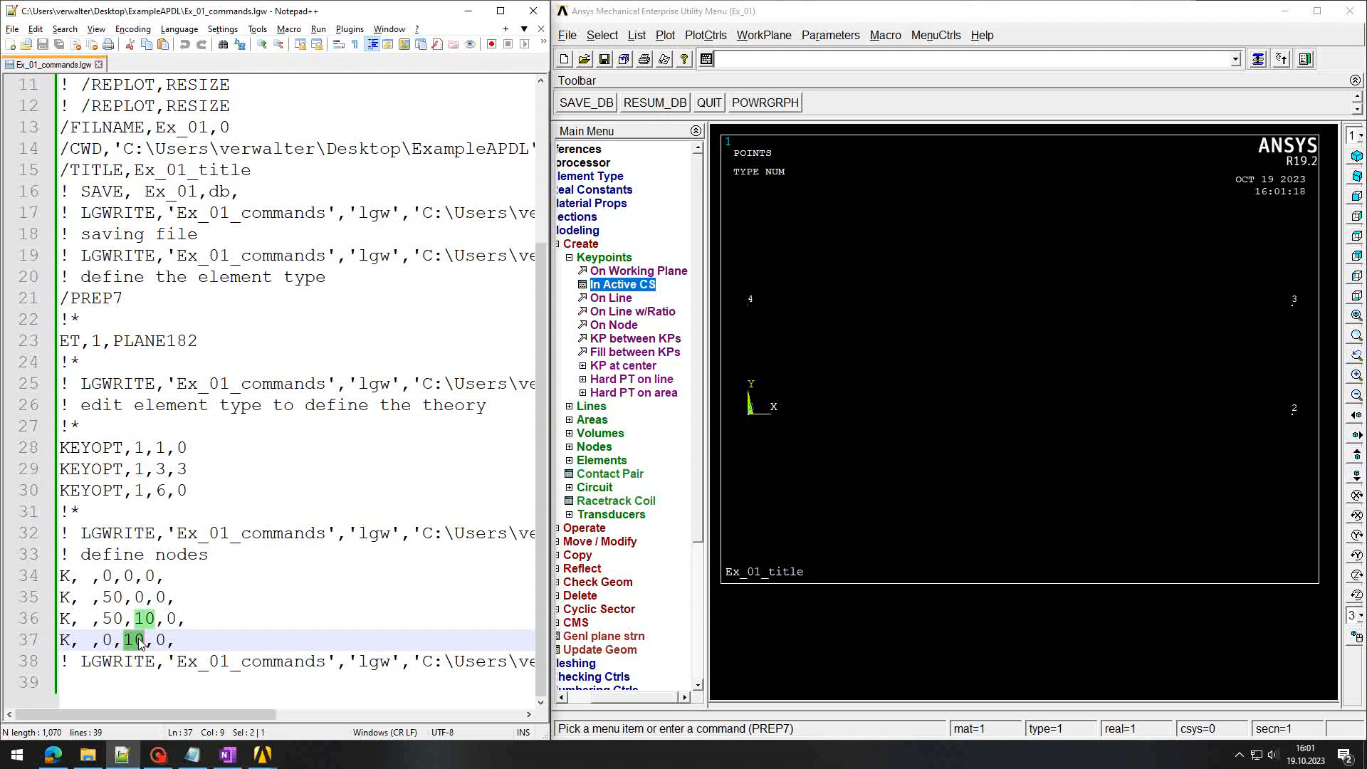
left_click(142, 682)
Step: Enter the comment '! creating kps' in the Ansys command line
left_click(779, 63)
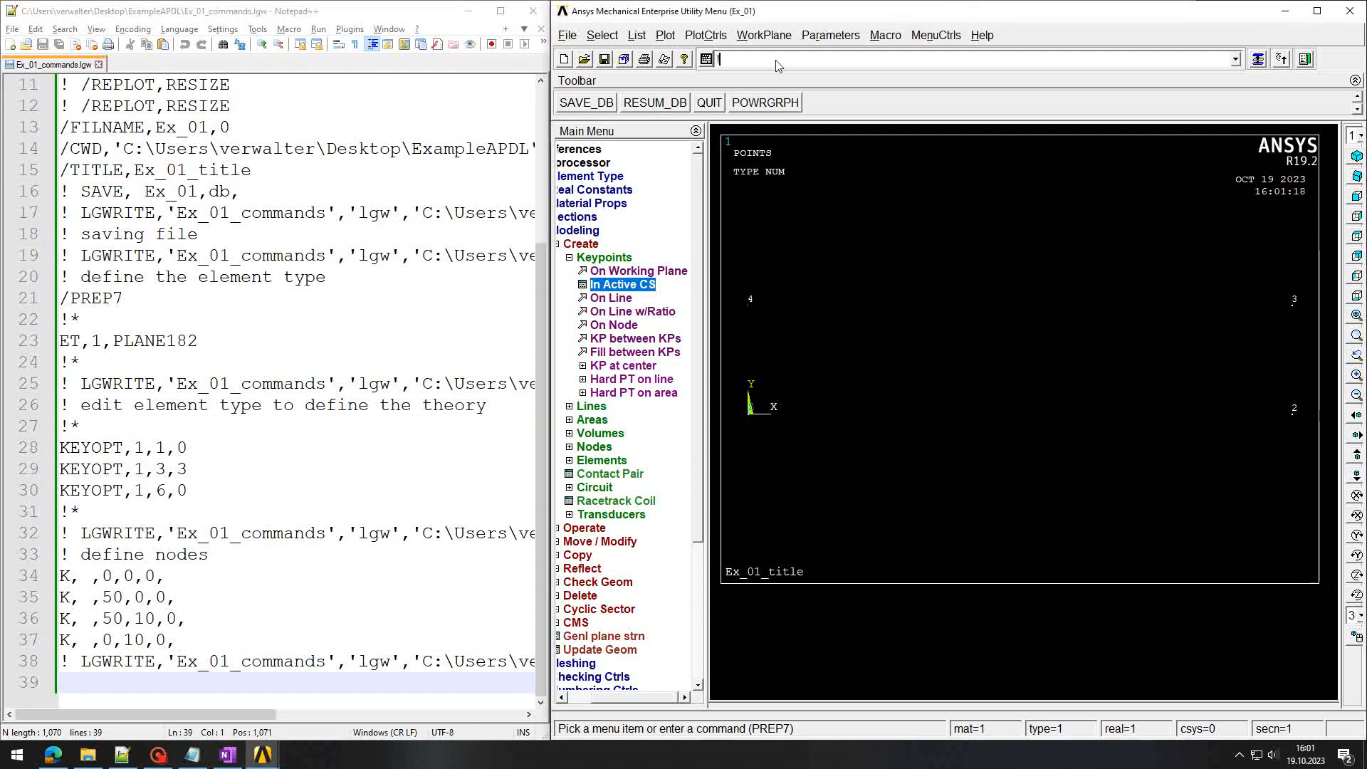
type("!")
type("ng kps")
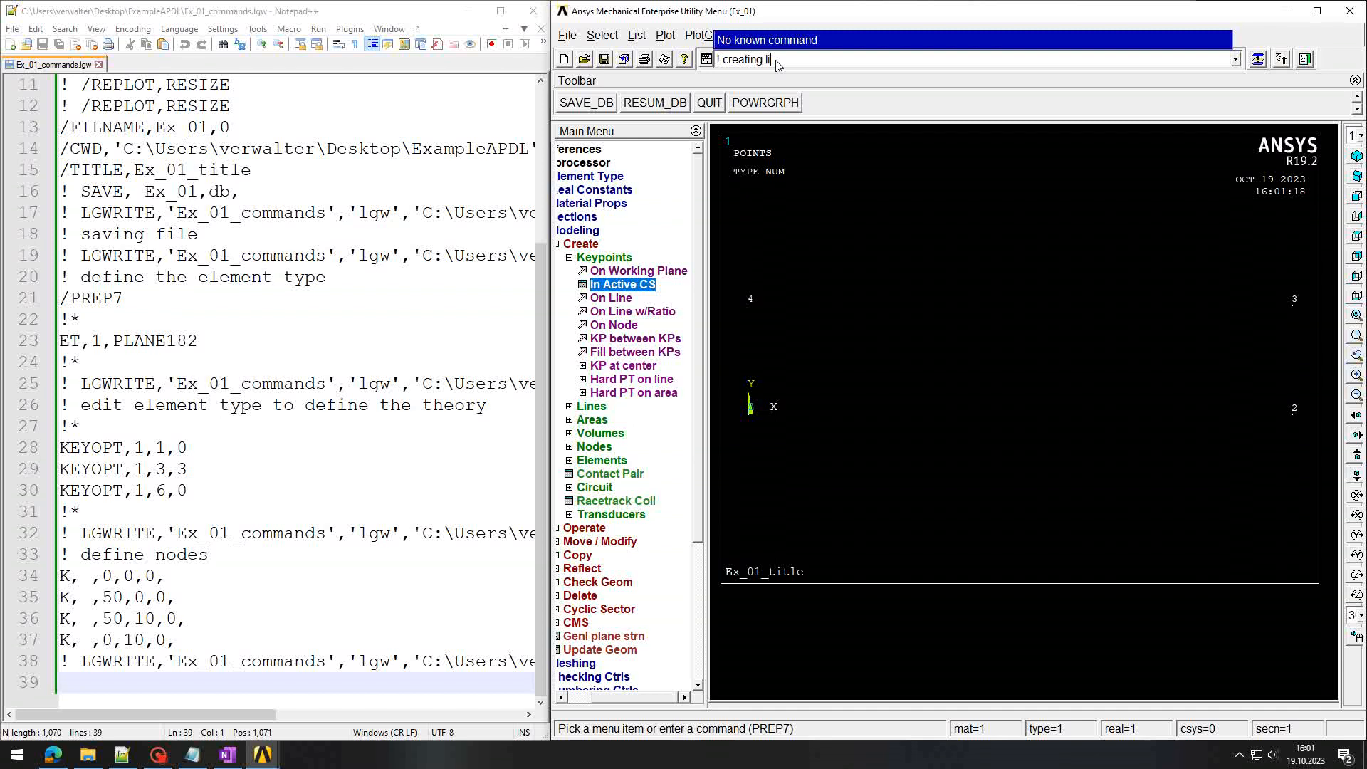
key("Return")
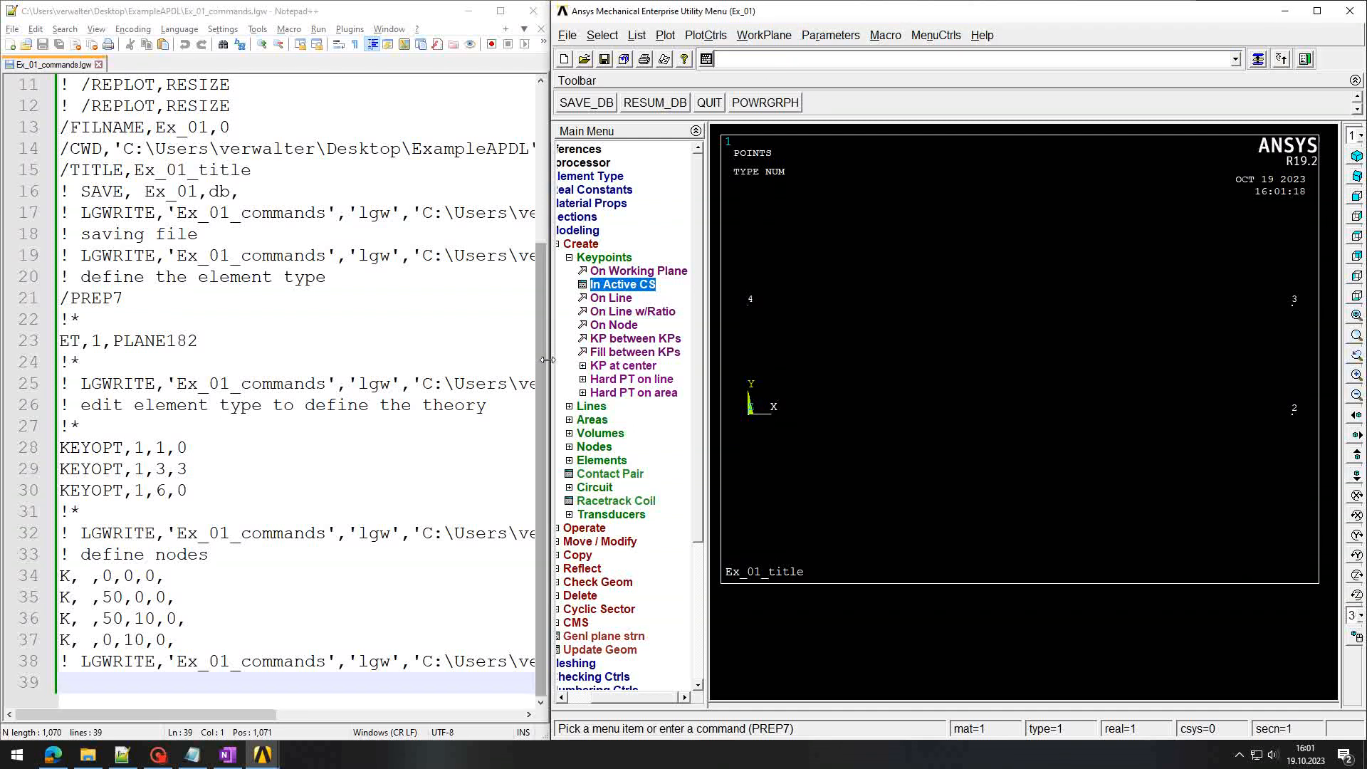
Step: Draw straight lines between keypoints 1–2, 2–3, 3–4 and 4–1
left_click(570, 406)
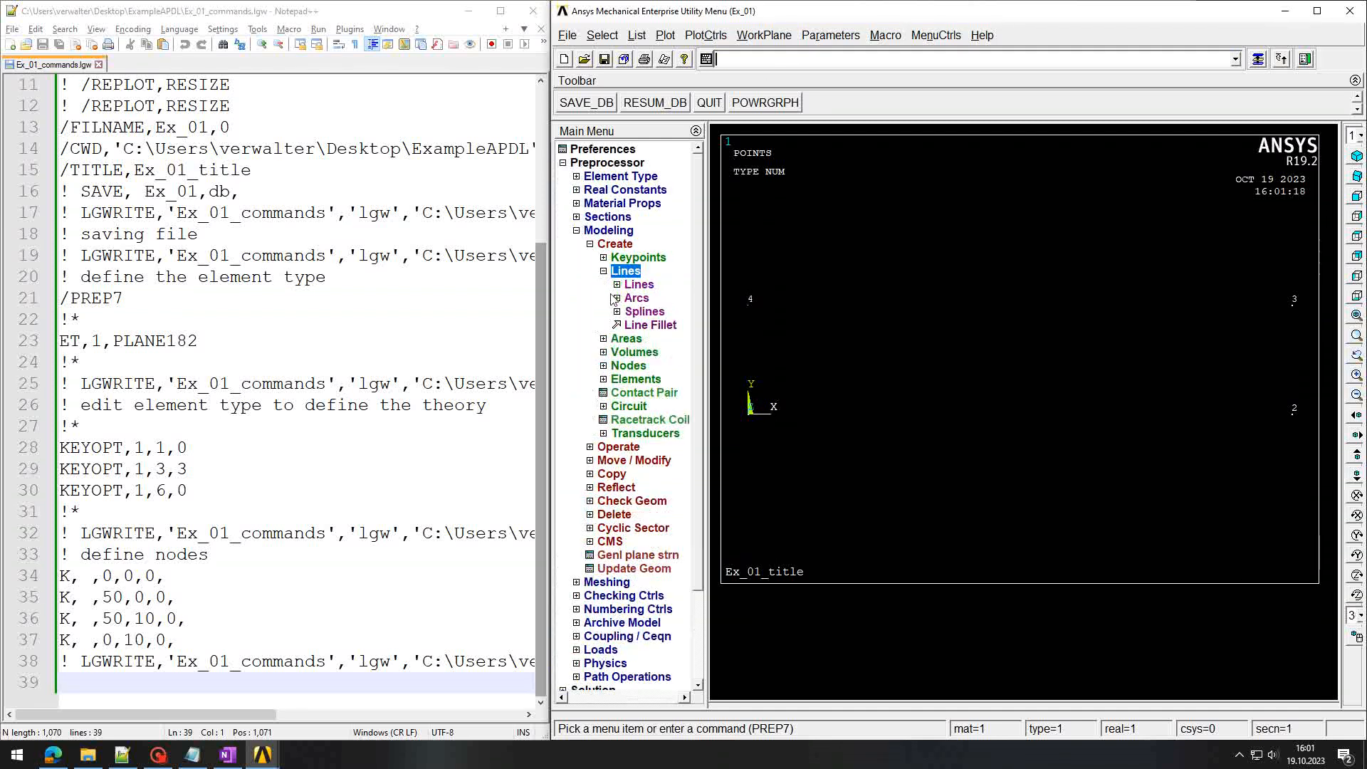
left_click(617, 285)
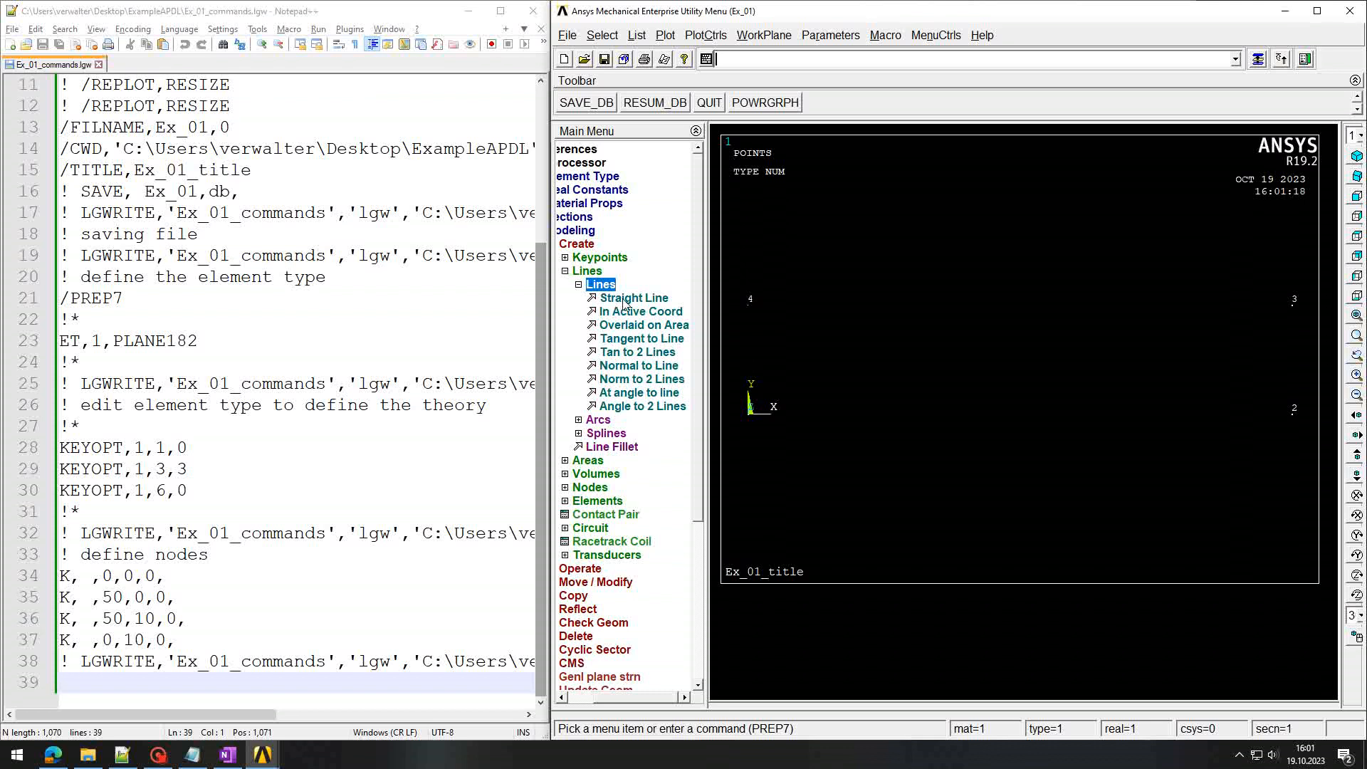
left_click(621, 300)
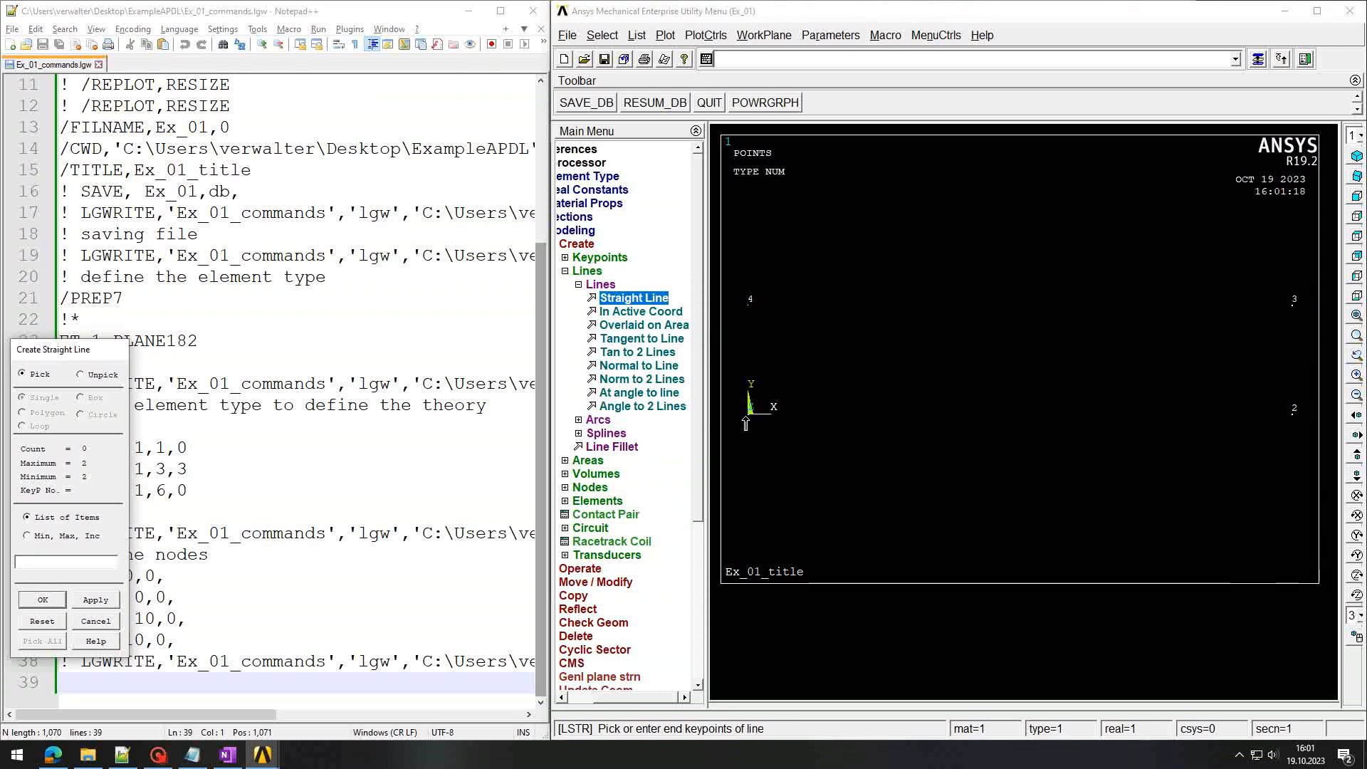
left_click(750, 413)
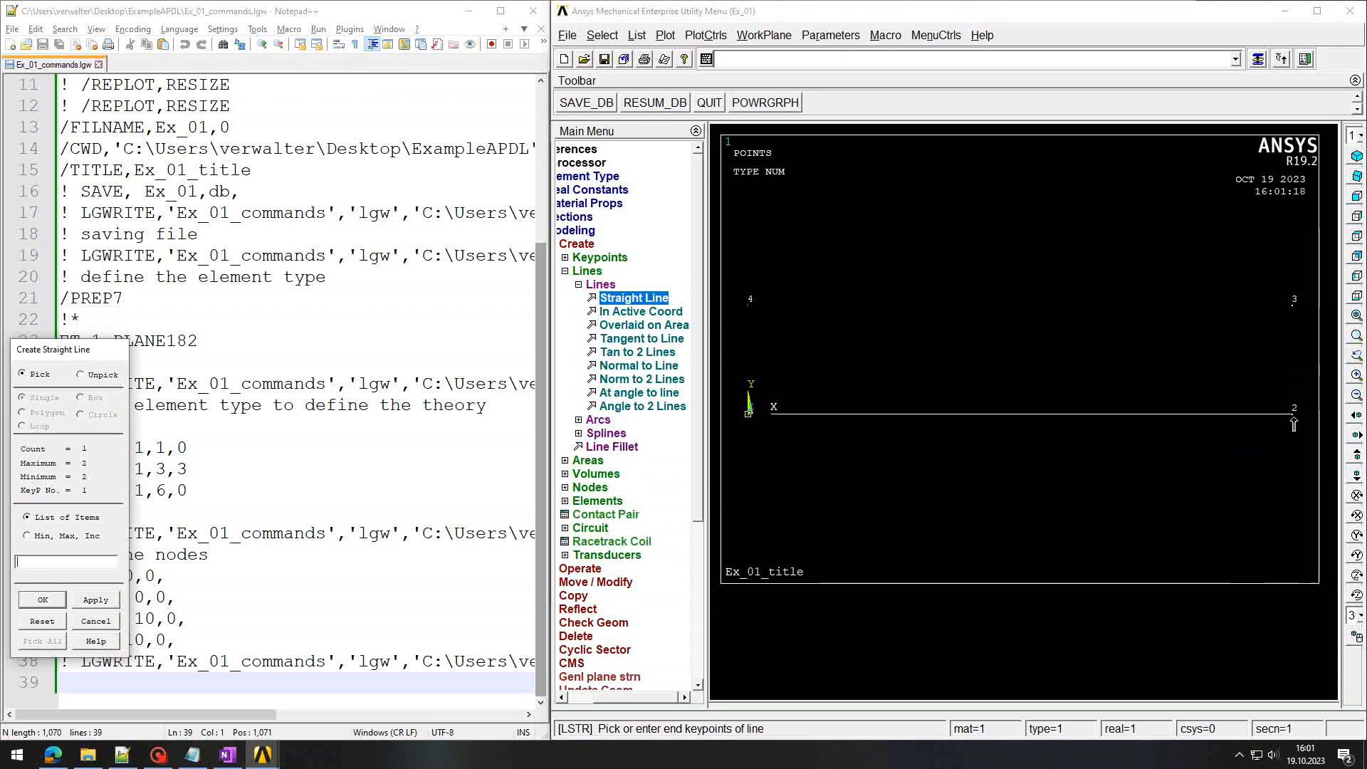
left_click(1293, 413)
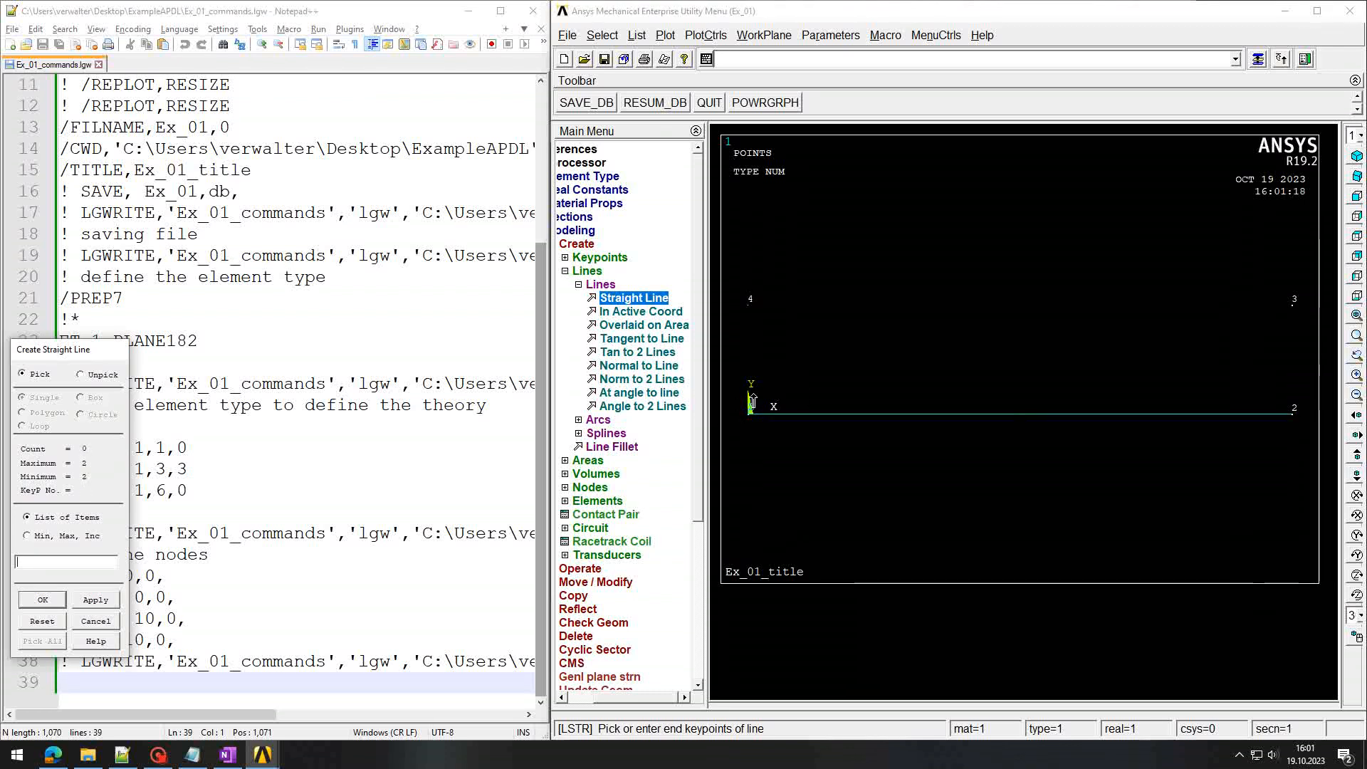
left_click(1294, 414)
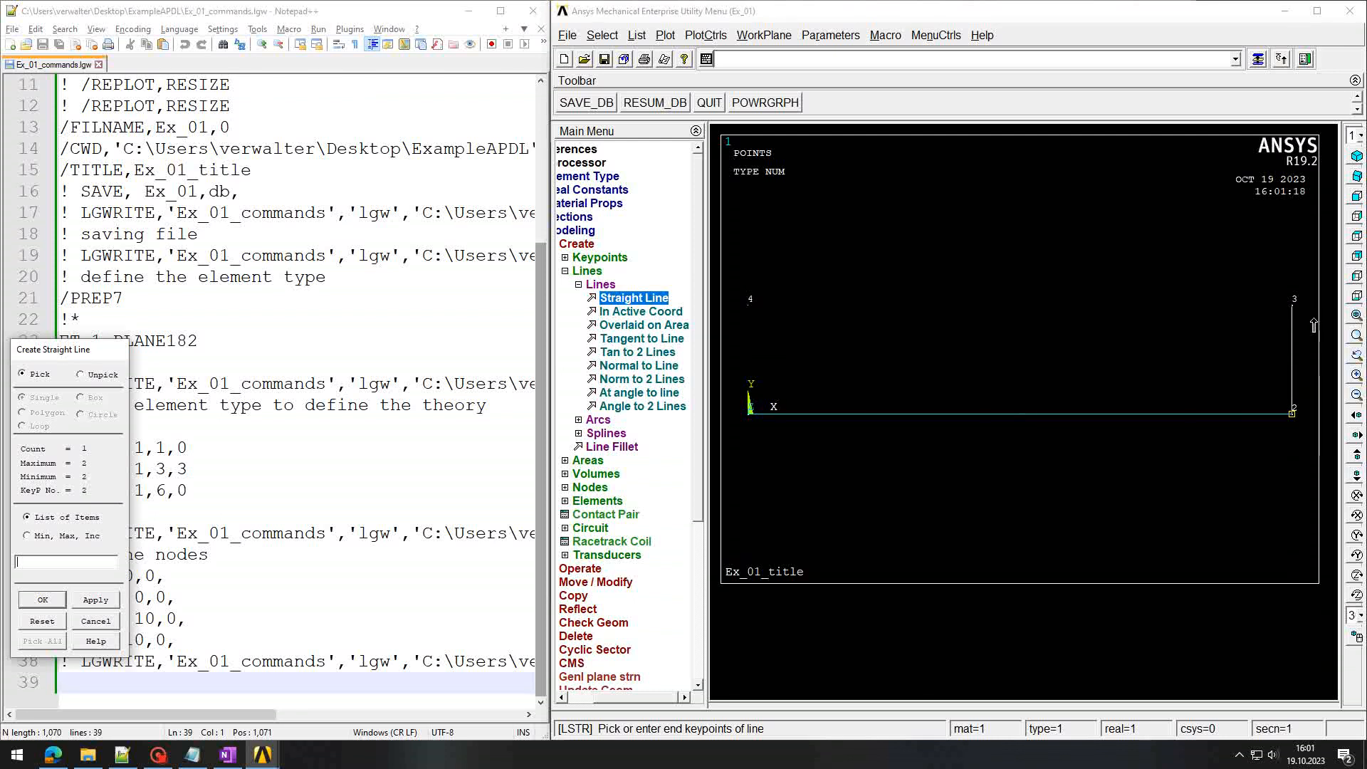
left_click(1295, 307)
left_click(1296, 307)
left_click(749, 308)
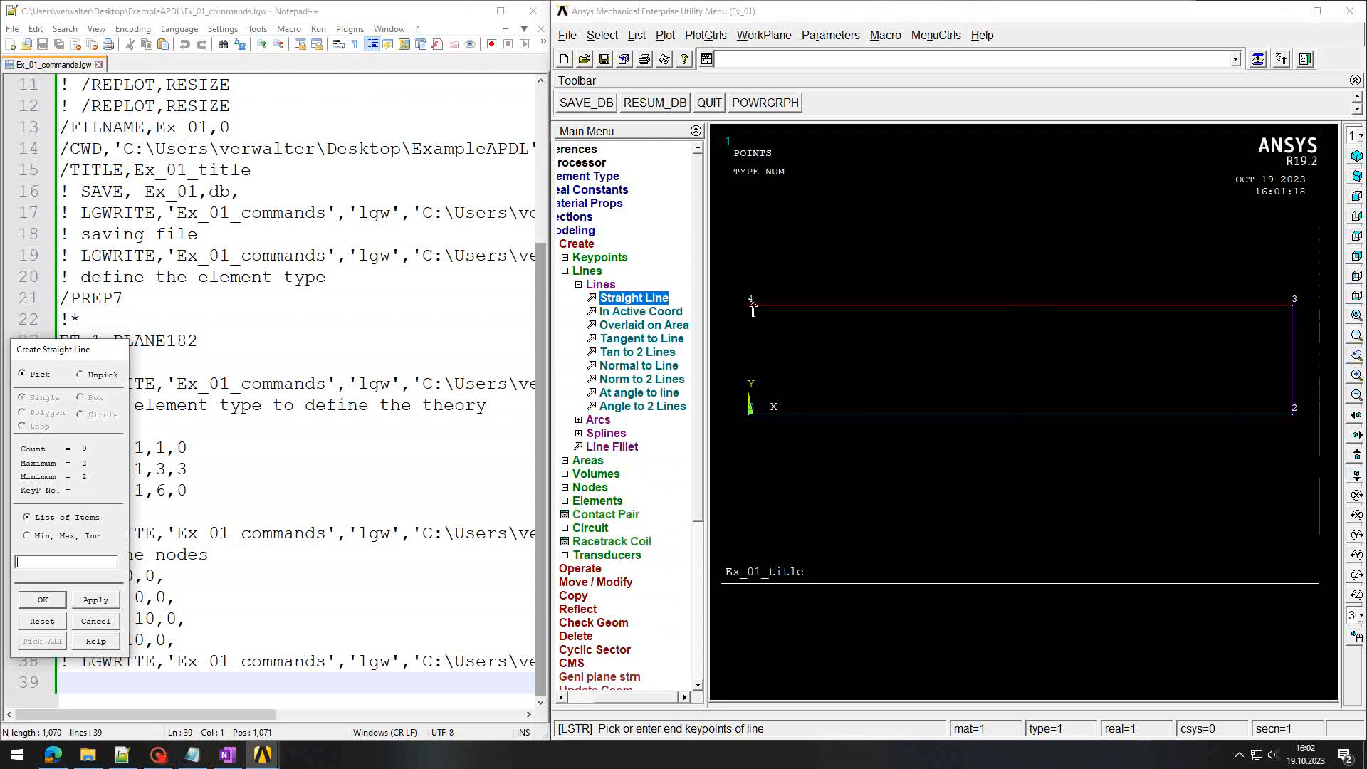
left_click(749, 308)
left_click(752, 413)
left_click(94, 622)
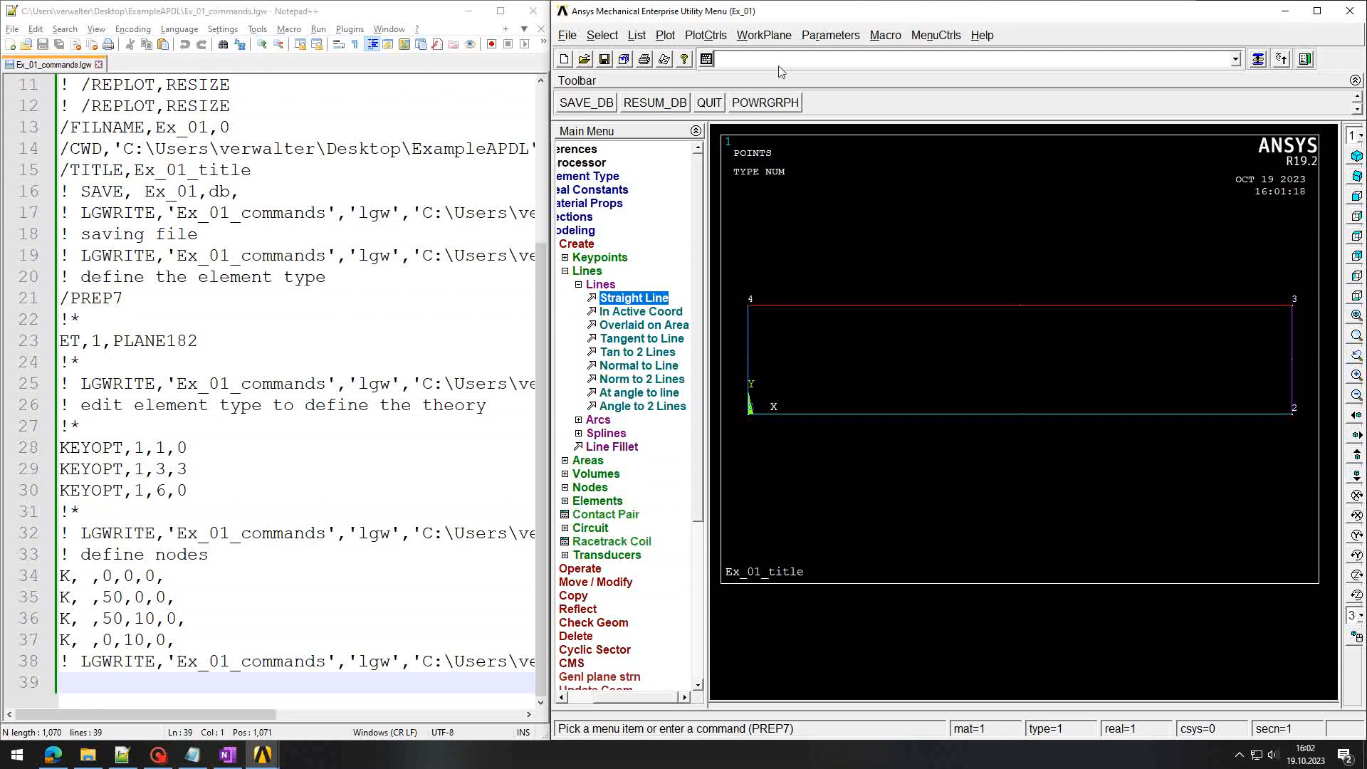
Step: Rewrite the log with LGWRITE, reload it in Notepad++ and inspect the LSTR keypoint numbers on line 40
key("Up")
key("Up")
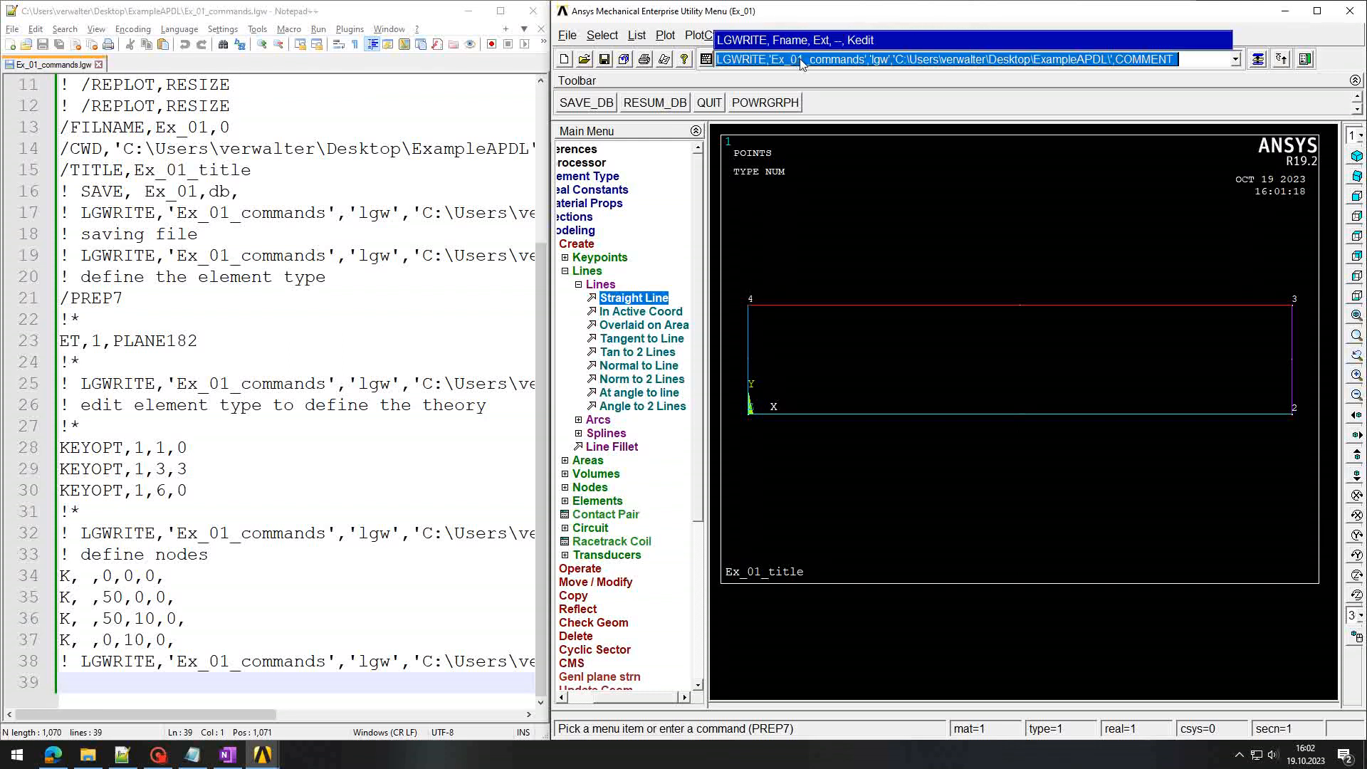
key("Return")
left_click(284, 445)
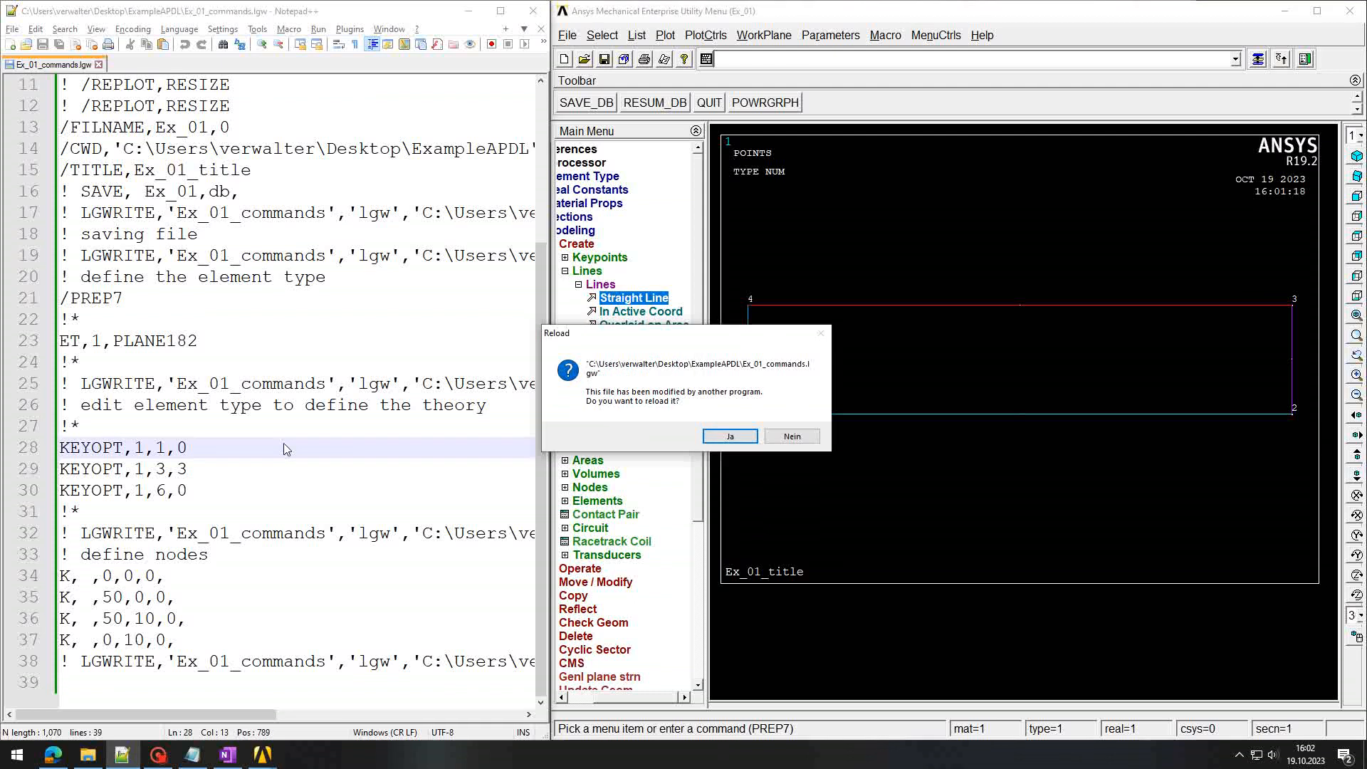
key("Return")
left_click_drag(60, 578, 103, 579)
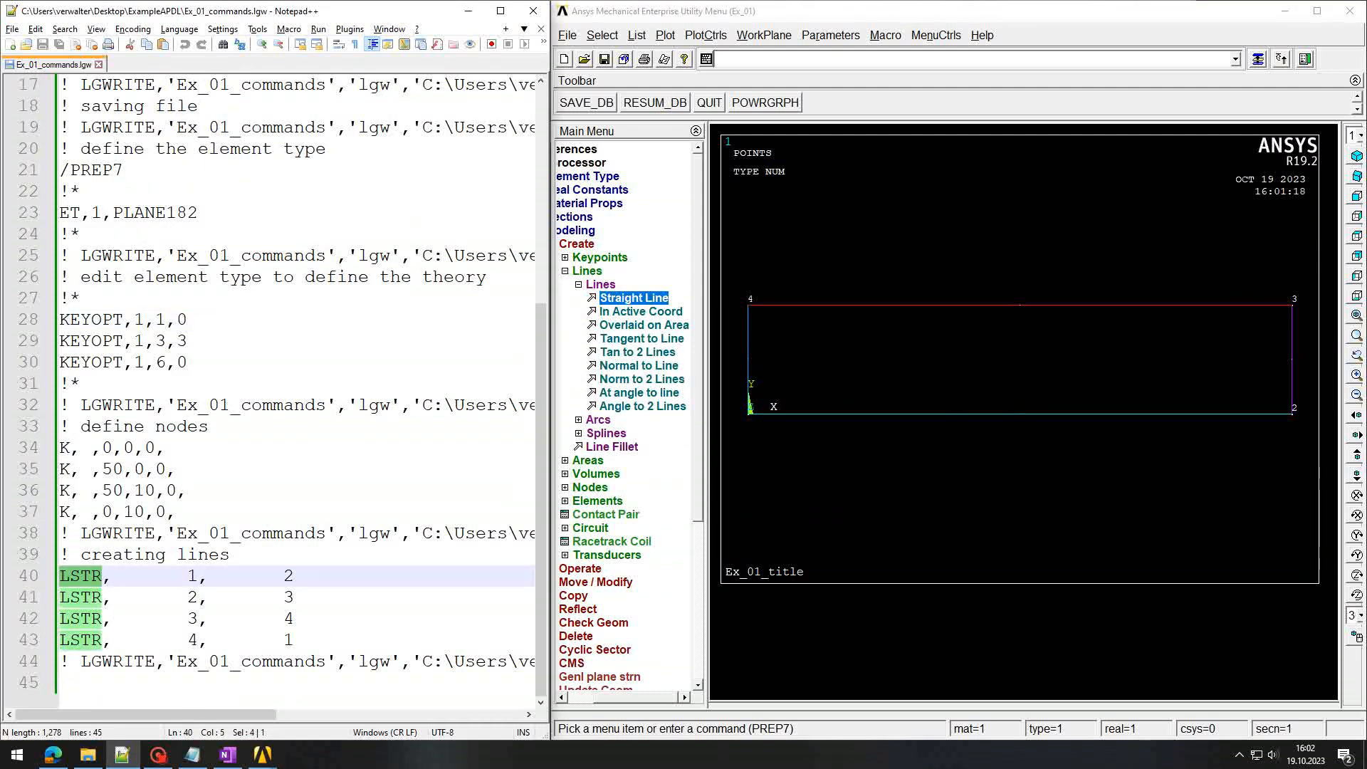
left_click(81, 578)
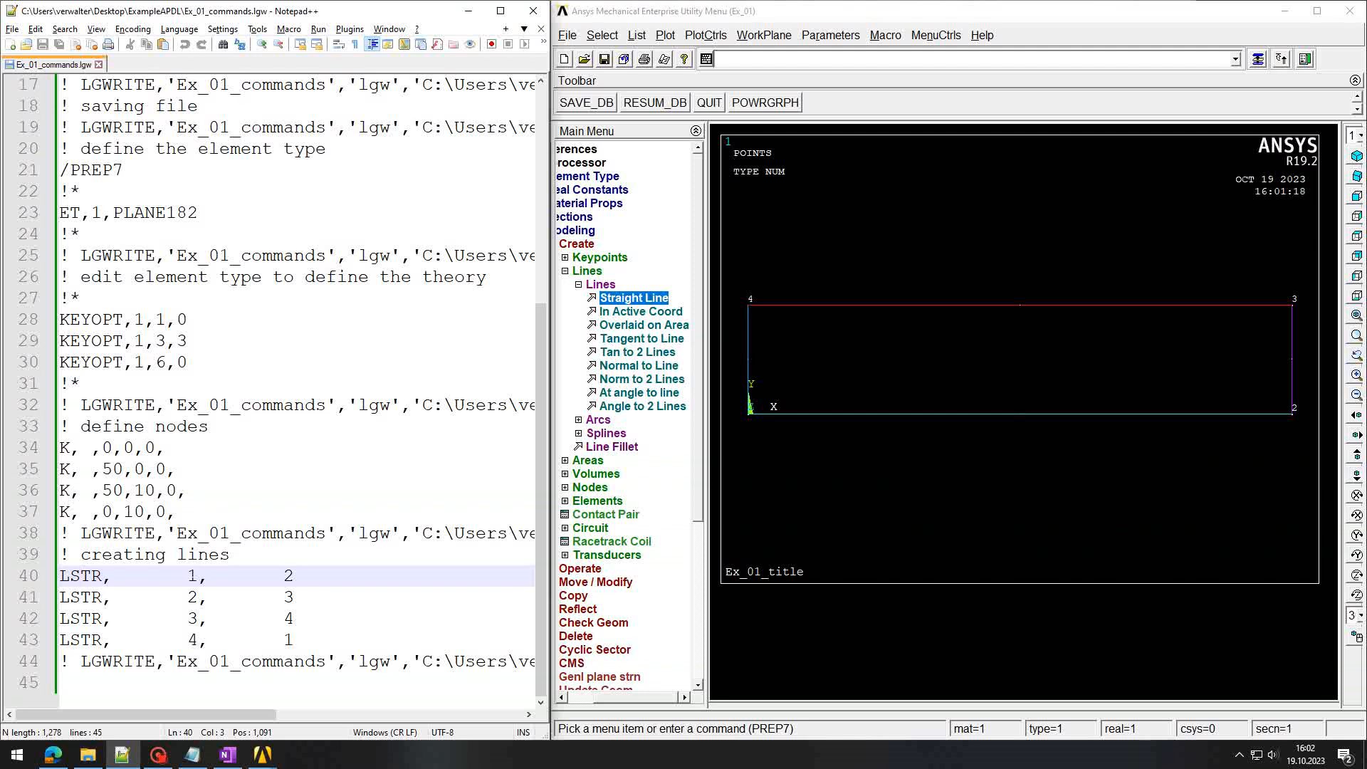
left_click_drag(187, 577, 196, 577)
left_click(294, 576)
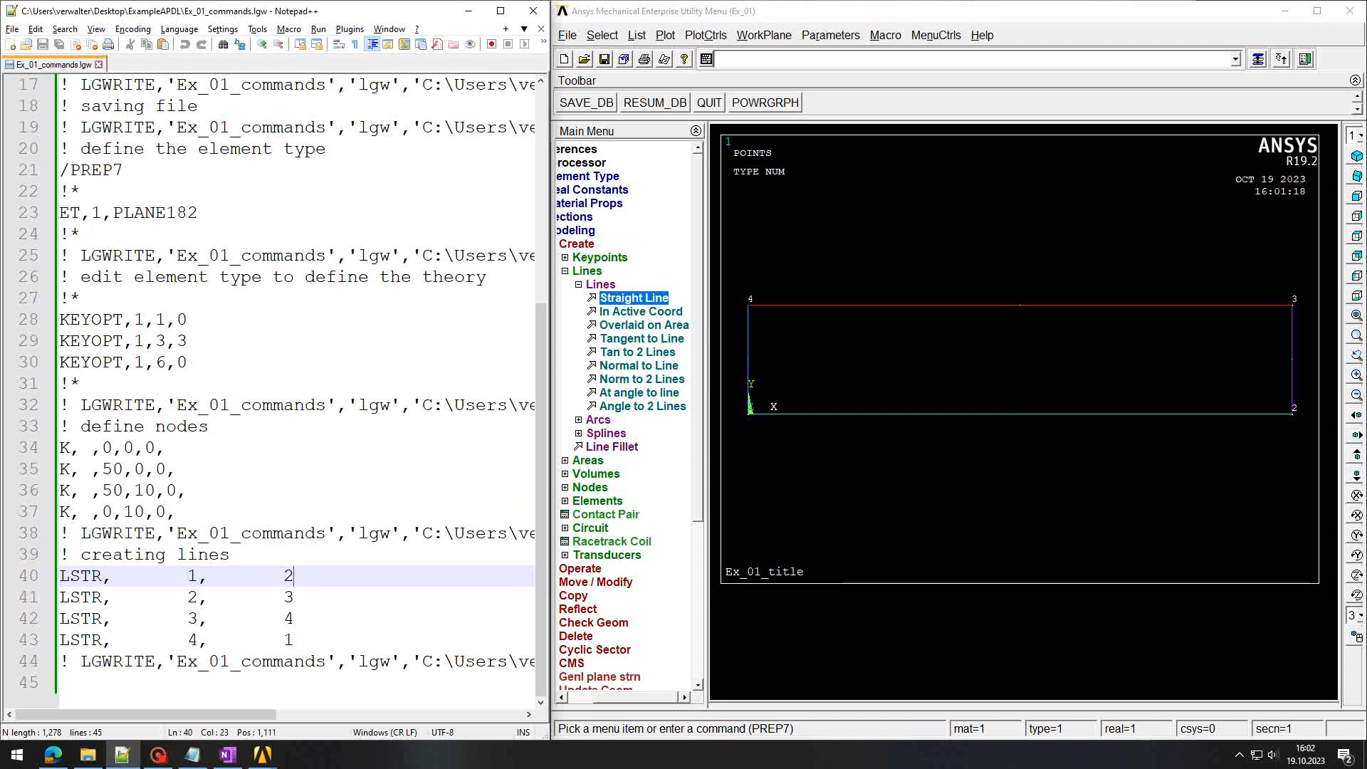
Step: Compare them with the blank keypoint numbers in the K commands on lines 34–37
left_click(62, 683)
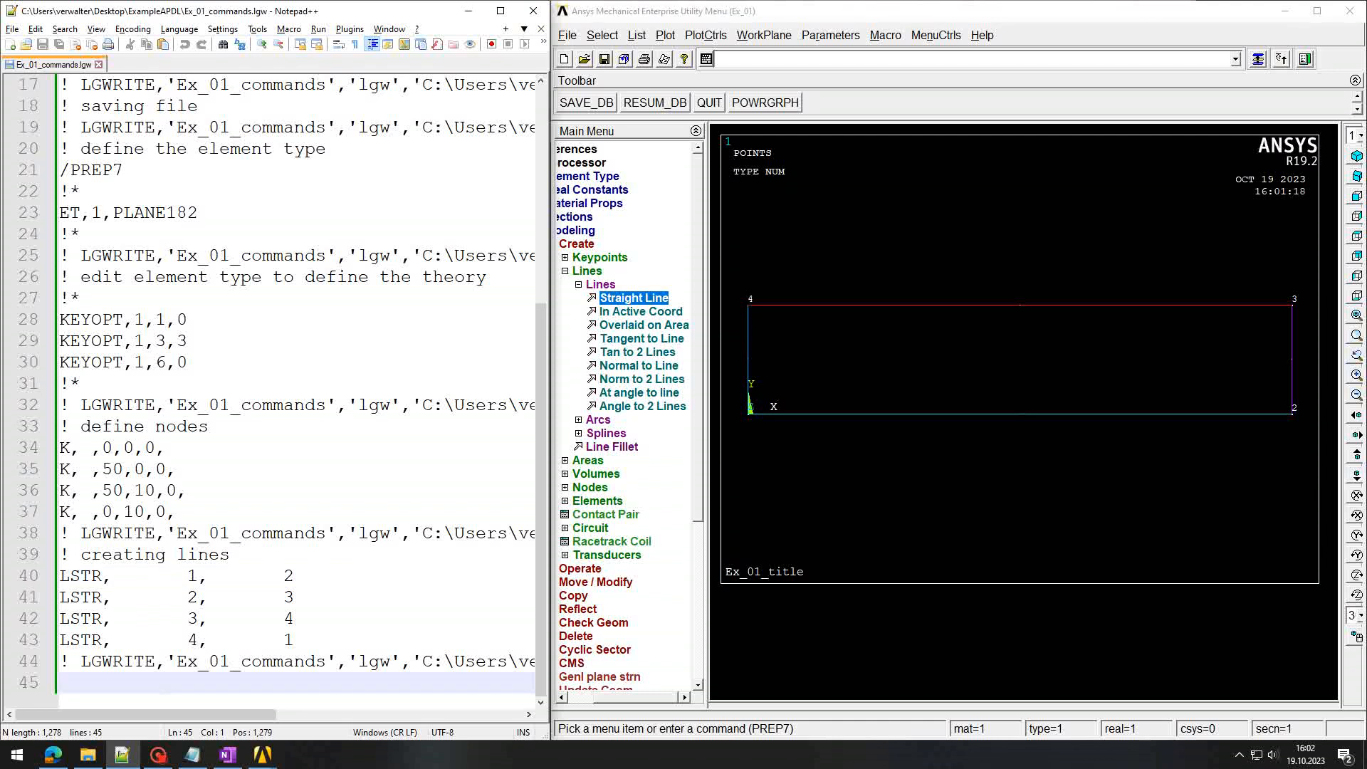
left_click(71, 448)
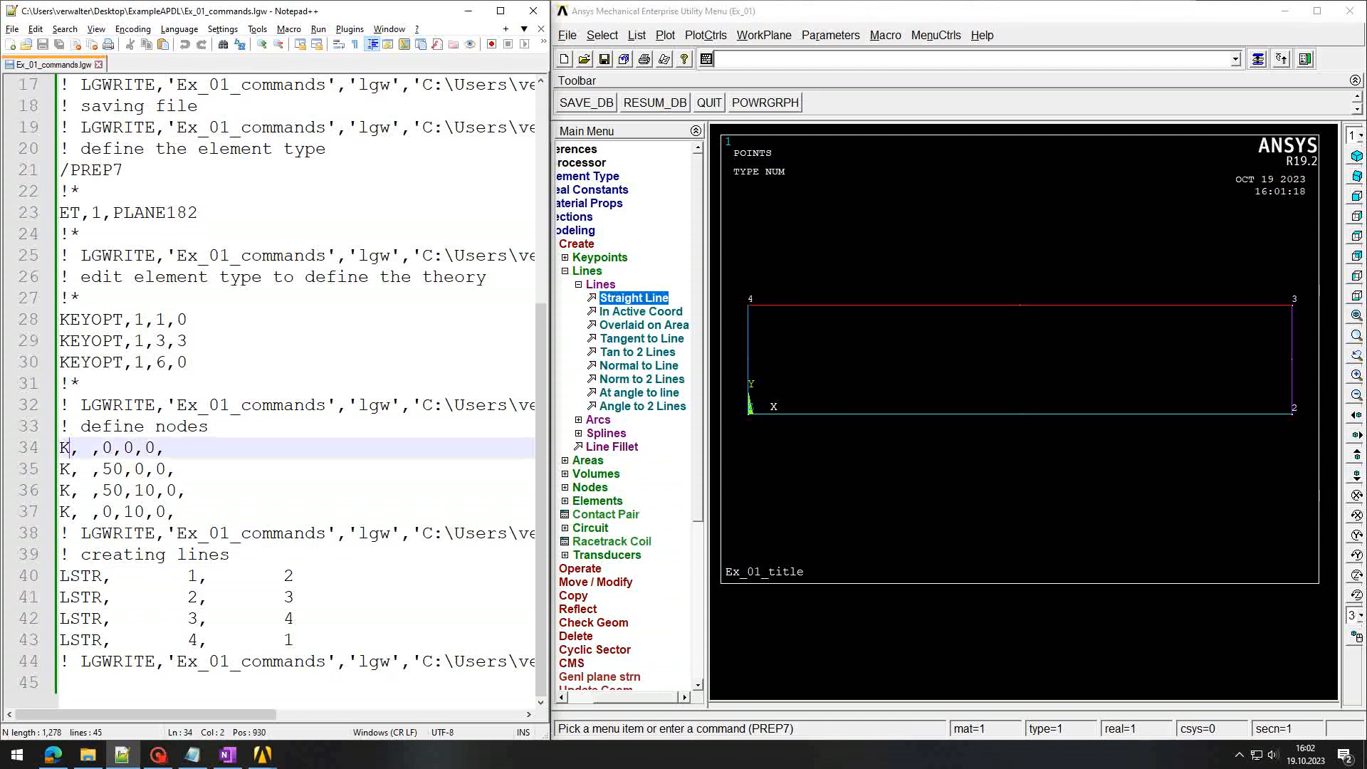
left_click_drag(80, 448, 91, 512)
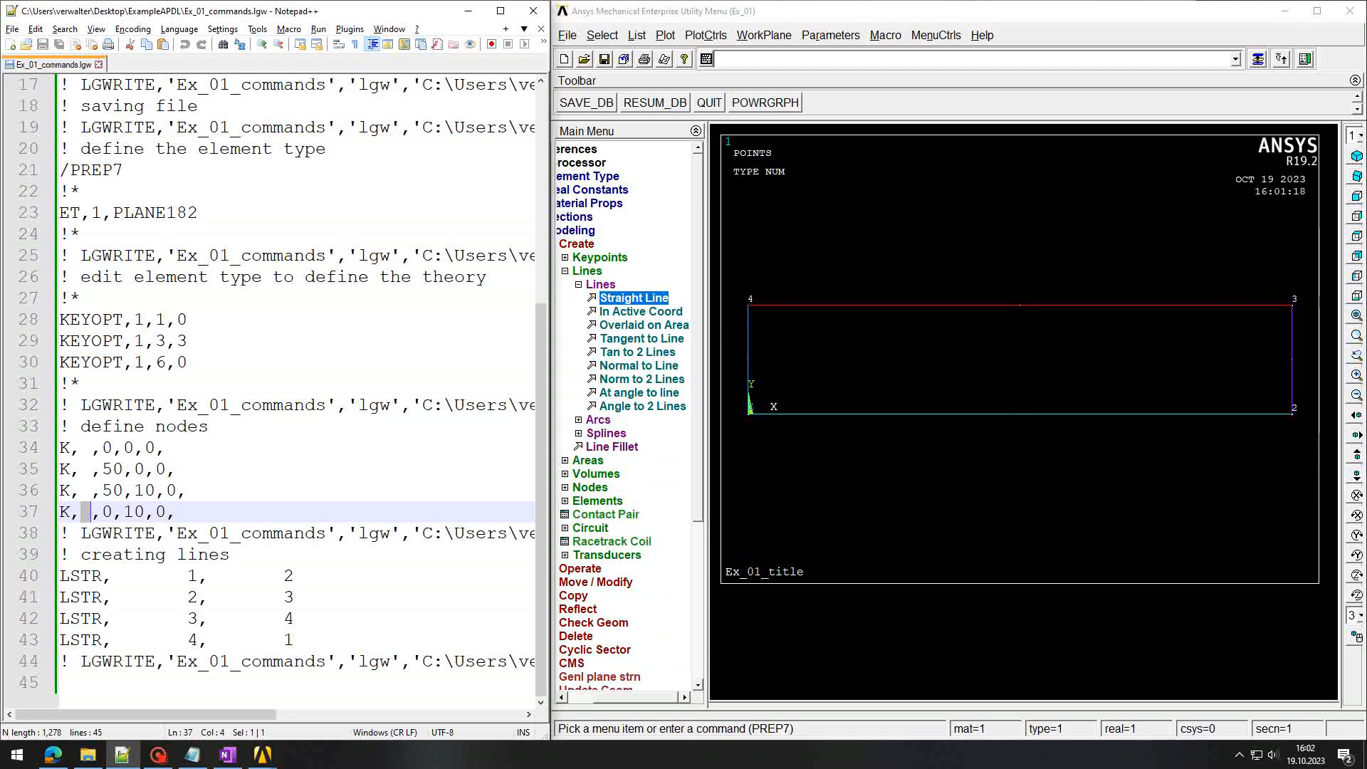
left_click_drag(92, 448, 80, 448)
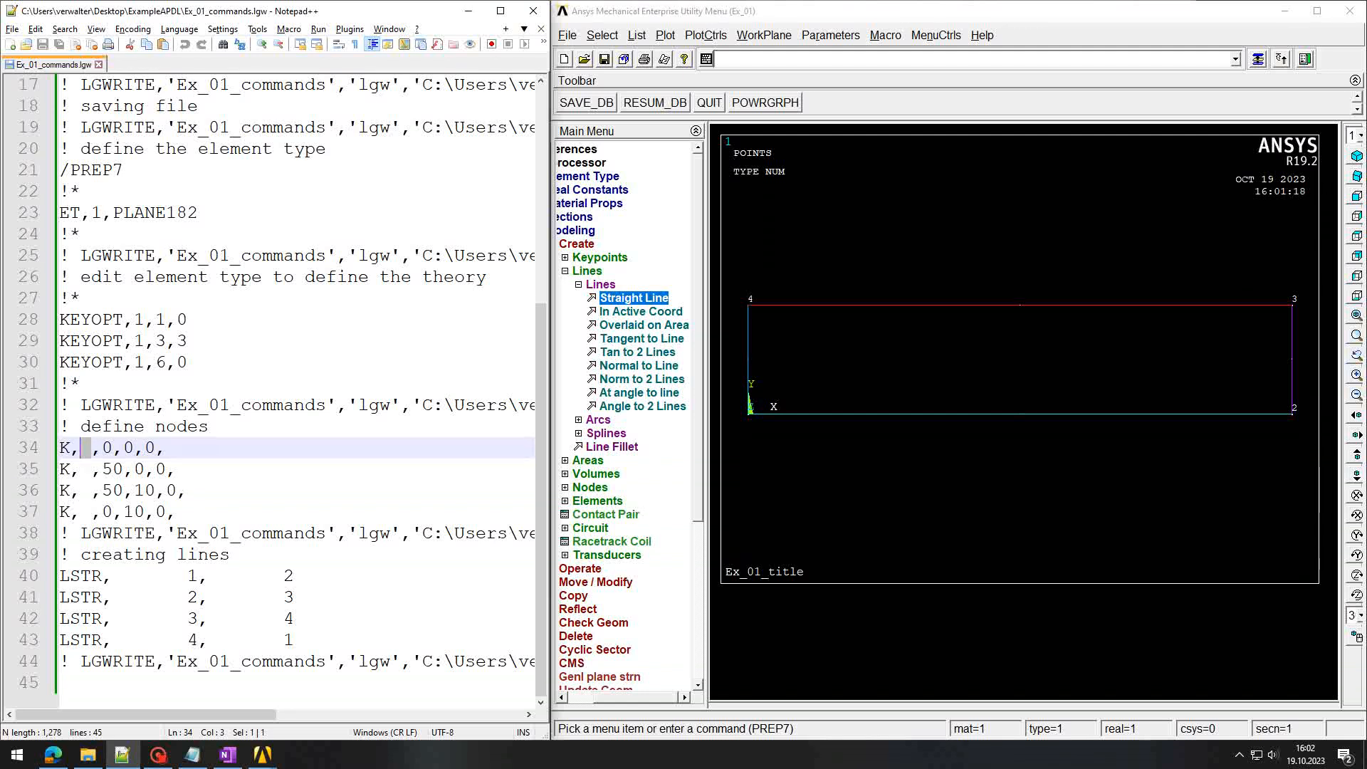
left_click(91, 470)
left_click(91, 491)
left_click(91, 512)
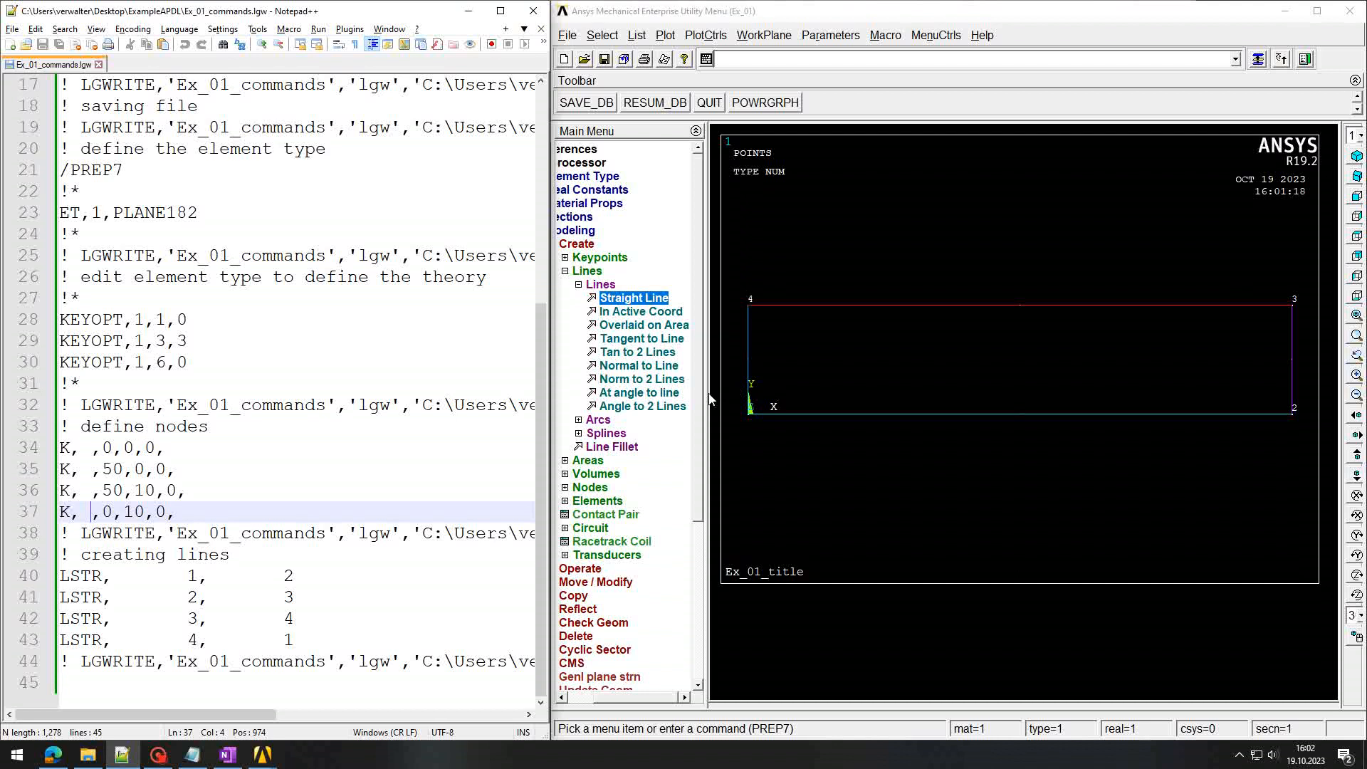
left_click_drag(707, 399, 743, 399)
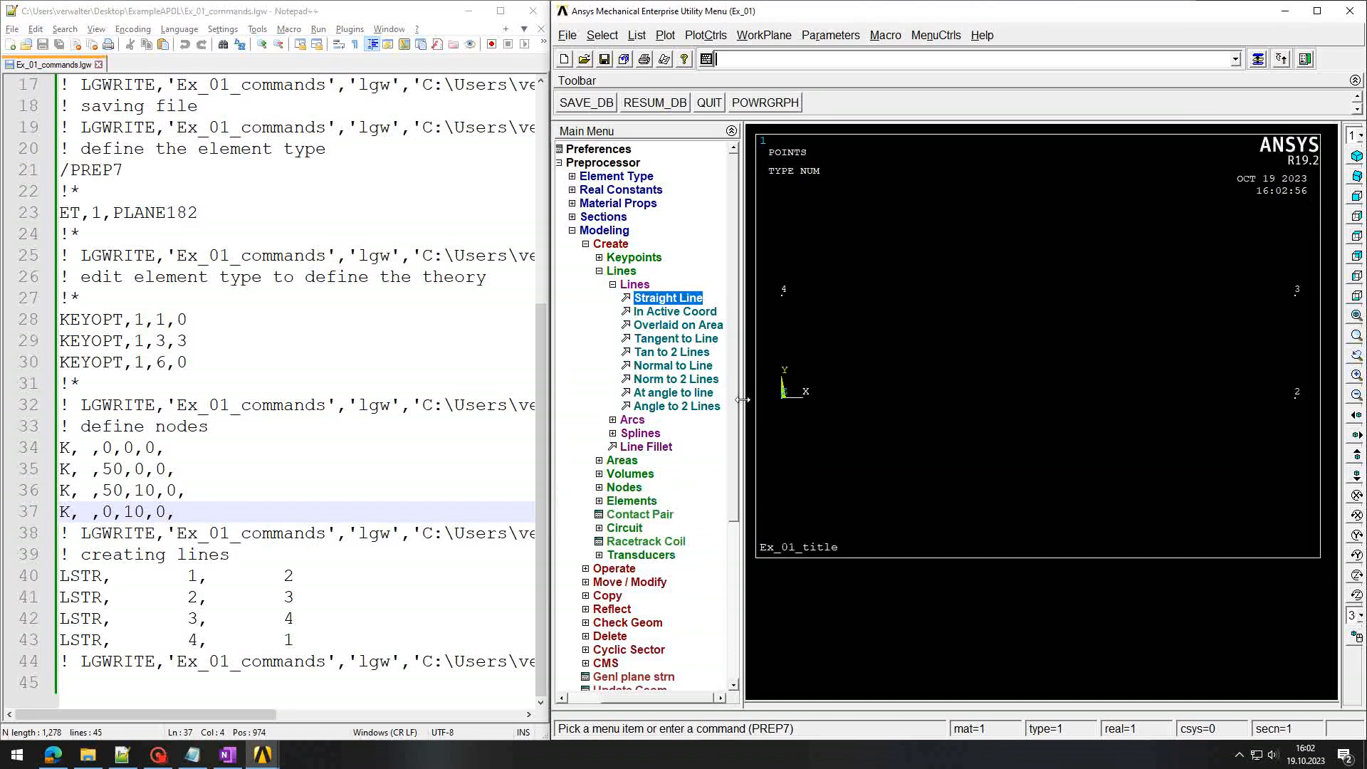
Step: Build the 50 × 10 rectangular area from the four boundary lines with Arbitrary > By Lines
left_click(603, 271)
left_click(604, 285)
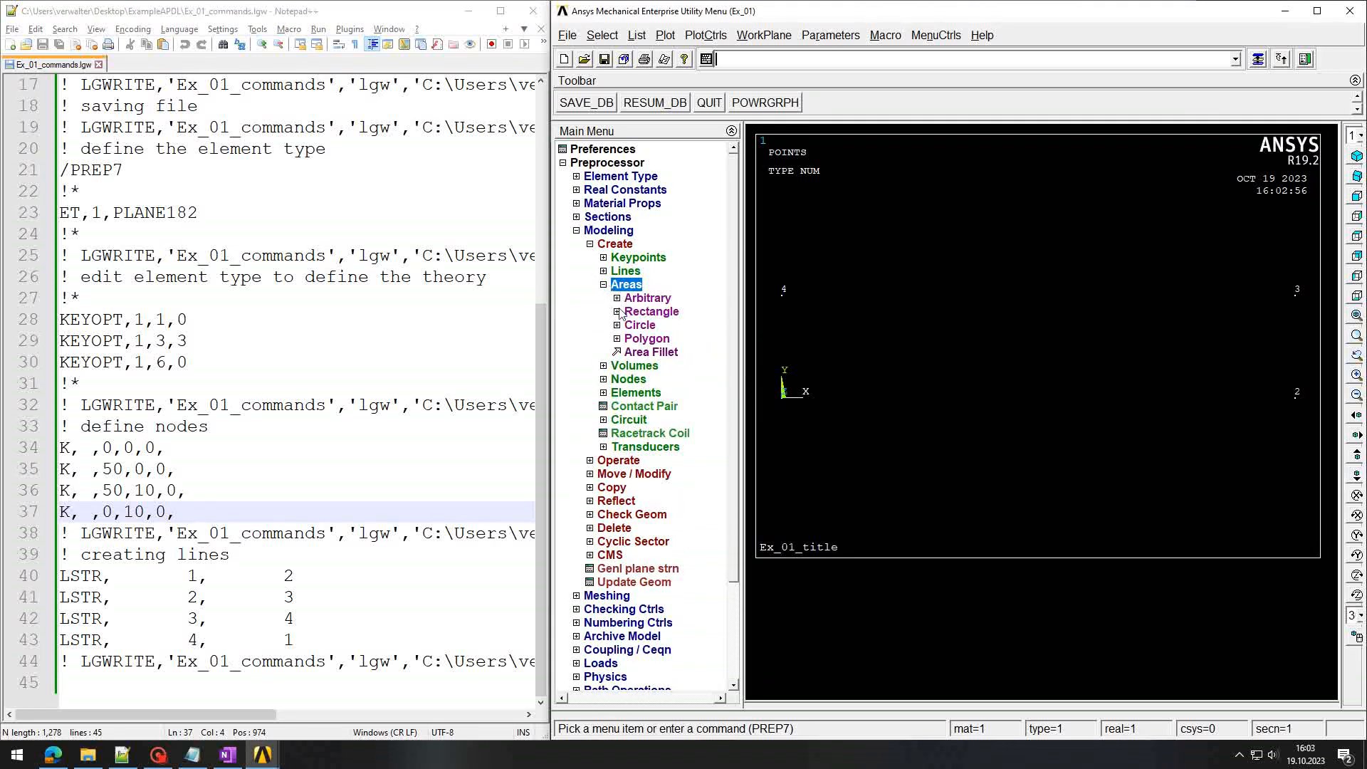
left_click(619, 300)
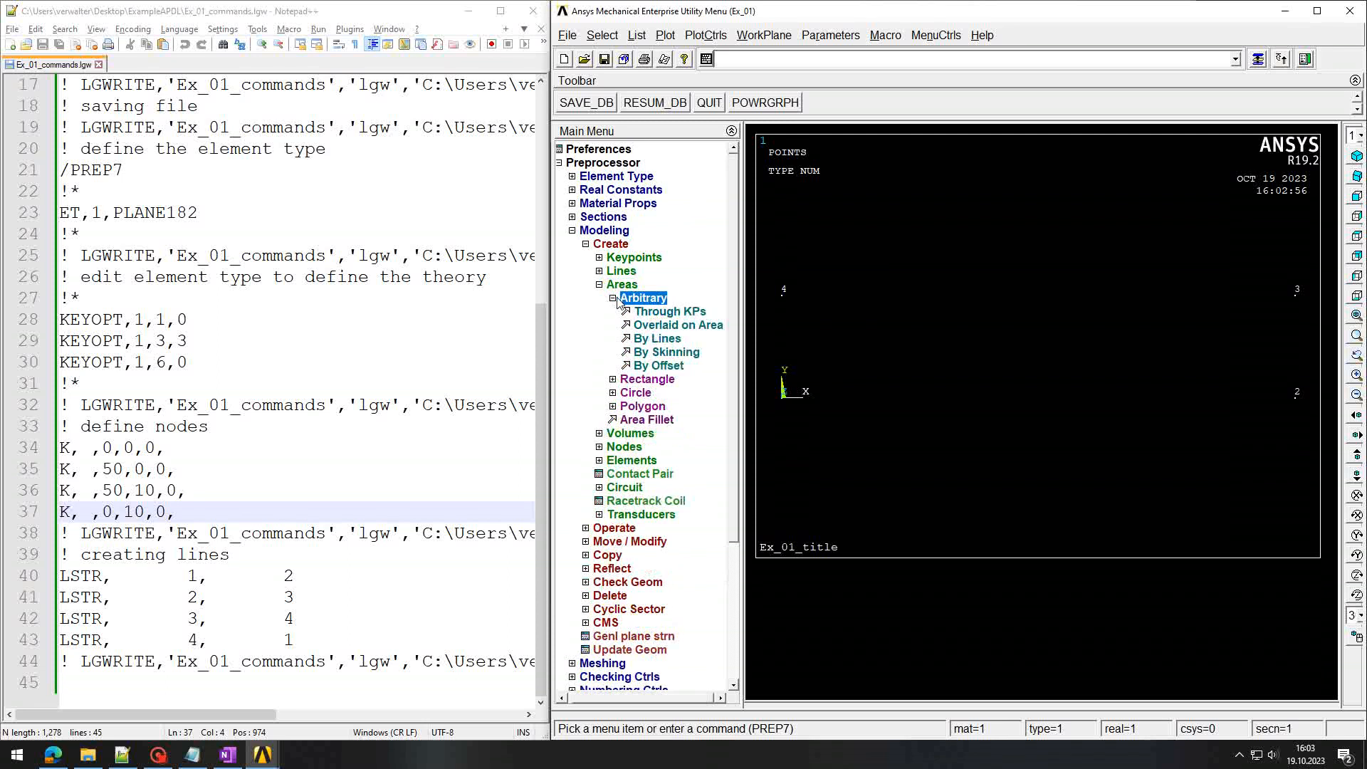
left_click(648, 341)
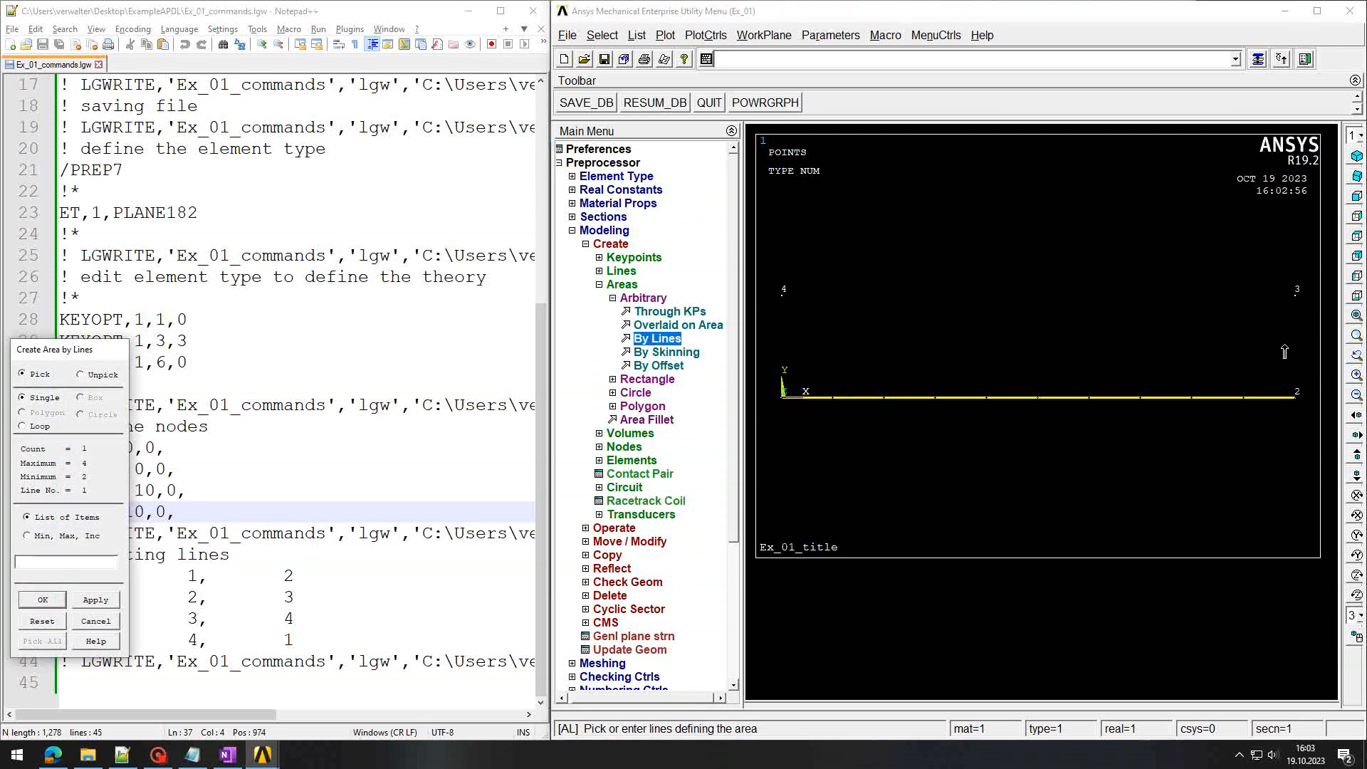
left_click(1299, 349)
left_click(1066, 294)
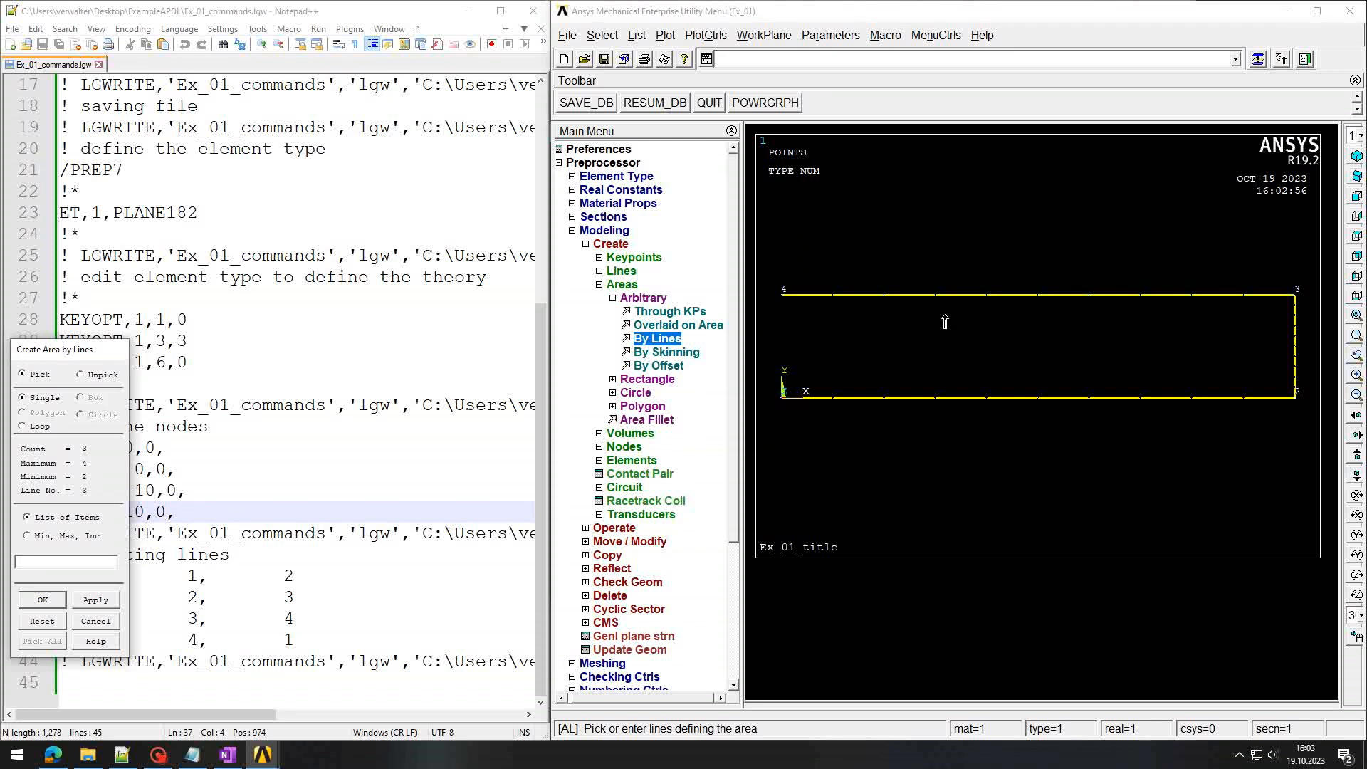
left_click(783, 342)
left_click(42, 599)
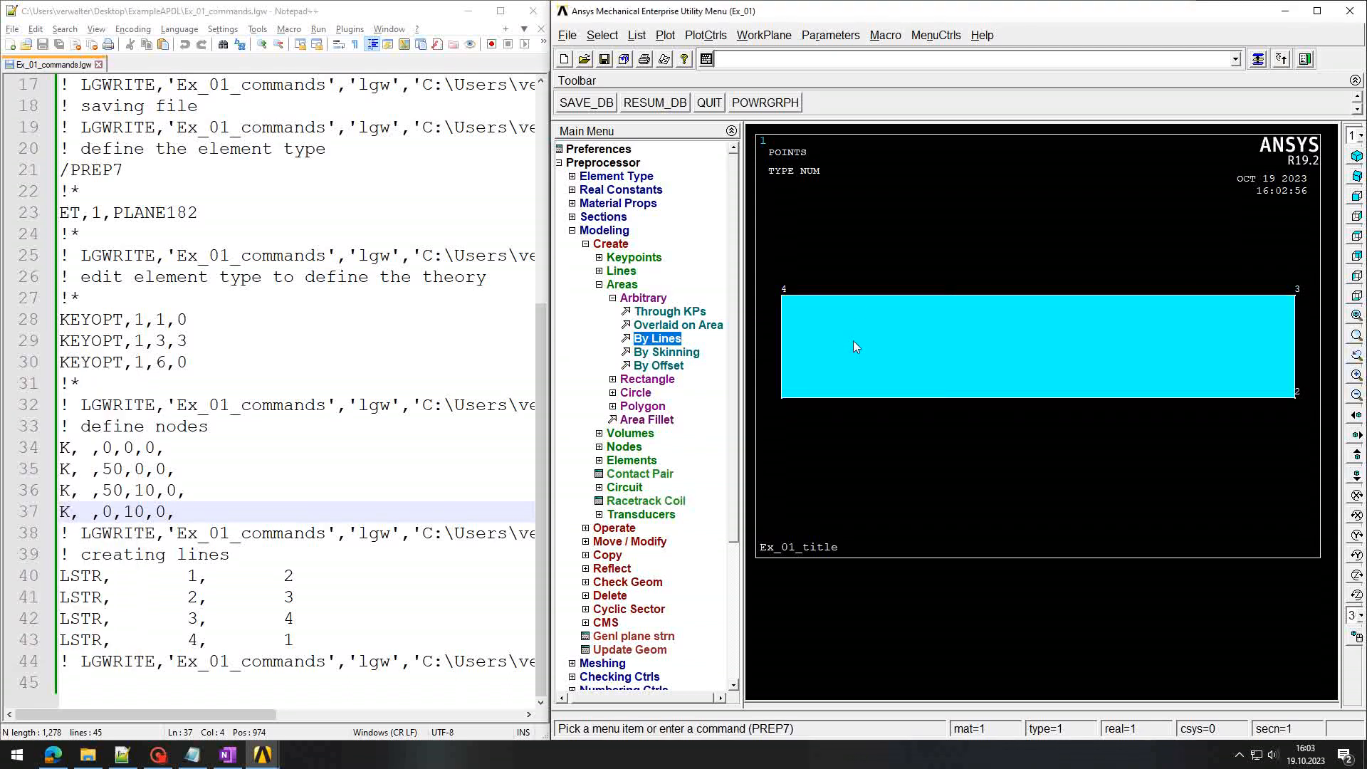
left_click(823, 65)
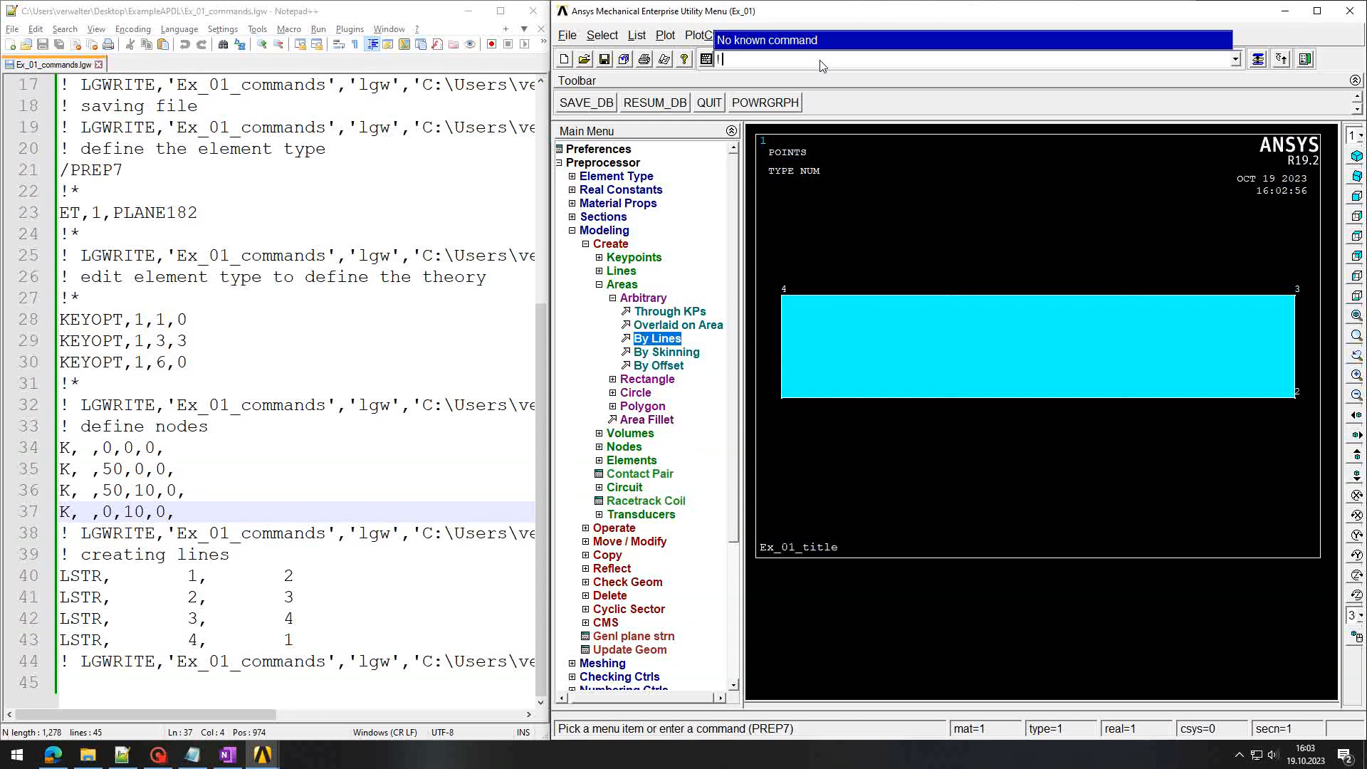
Step: Log the comment '! previous commands were for creating area'
type("! then p")
key("BackSpace")
key("BackSpace")
key("BackSpace")
key("BackSpace")
key("BackSpace")
key("BackSpace")
type("previous lines")
key("BackSpace")
key("BackSpace")
key("BackSpace")
key("BackSpace")
key("BackSpace")
type("commands were for creating area")
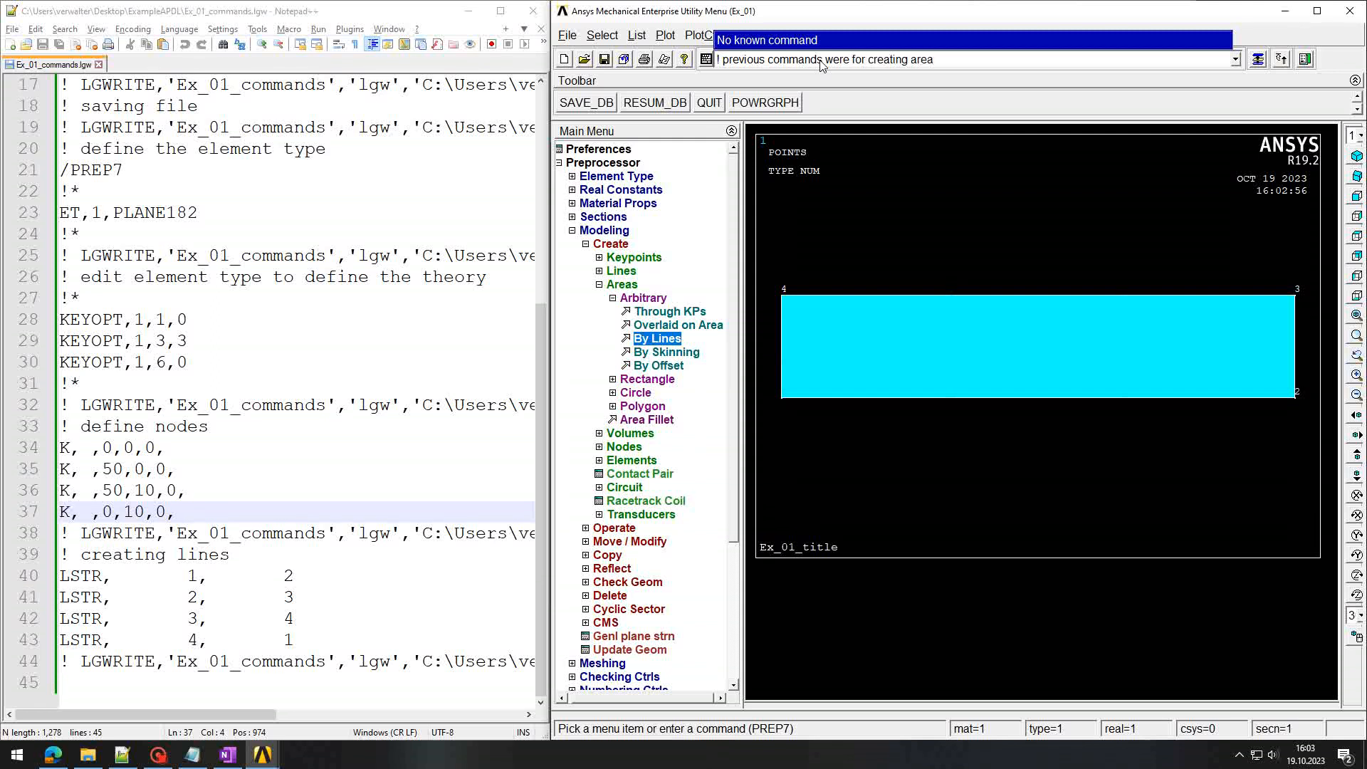
key("Return")
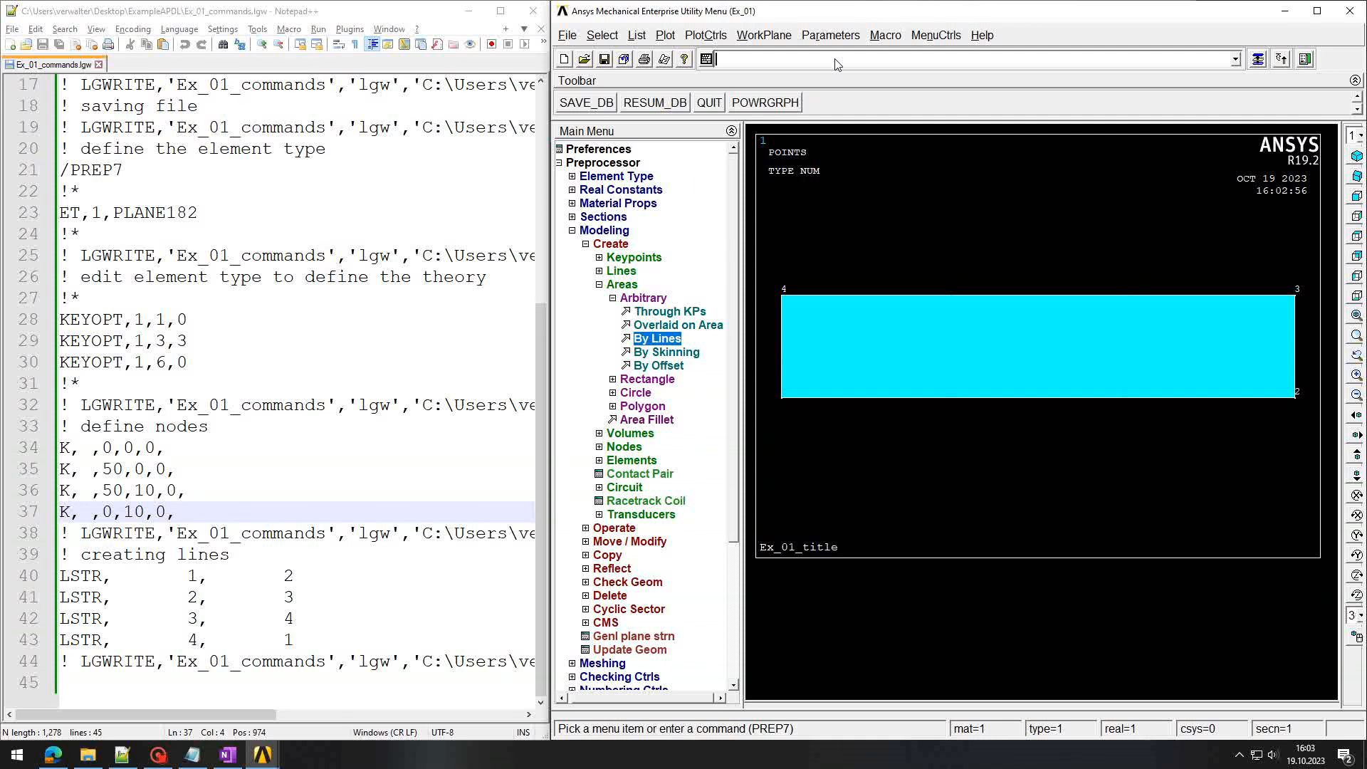
Step: Write the command log to file again with LGWRITE and return to Notepad++
key("Up")
key("Up")
key("Return")
left_click(239, 441)
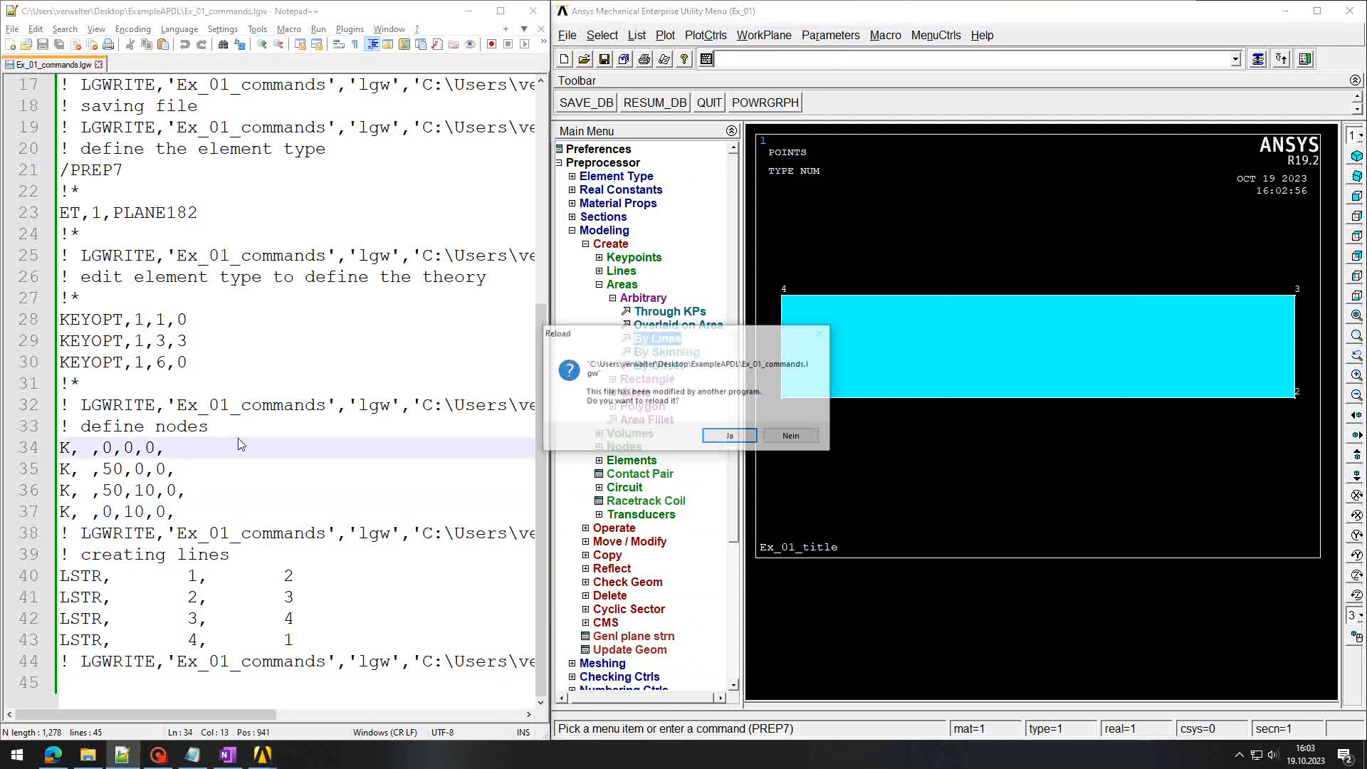
key("Return")
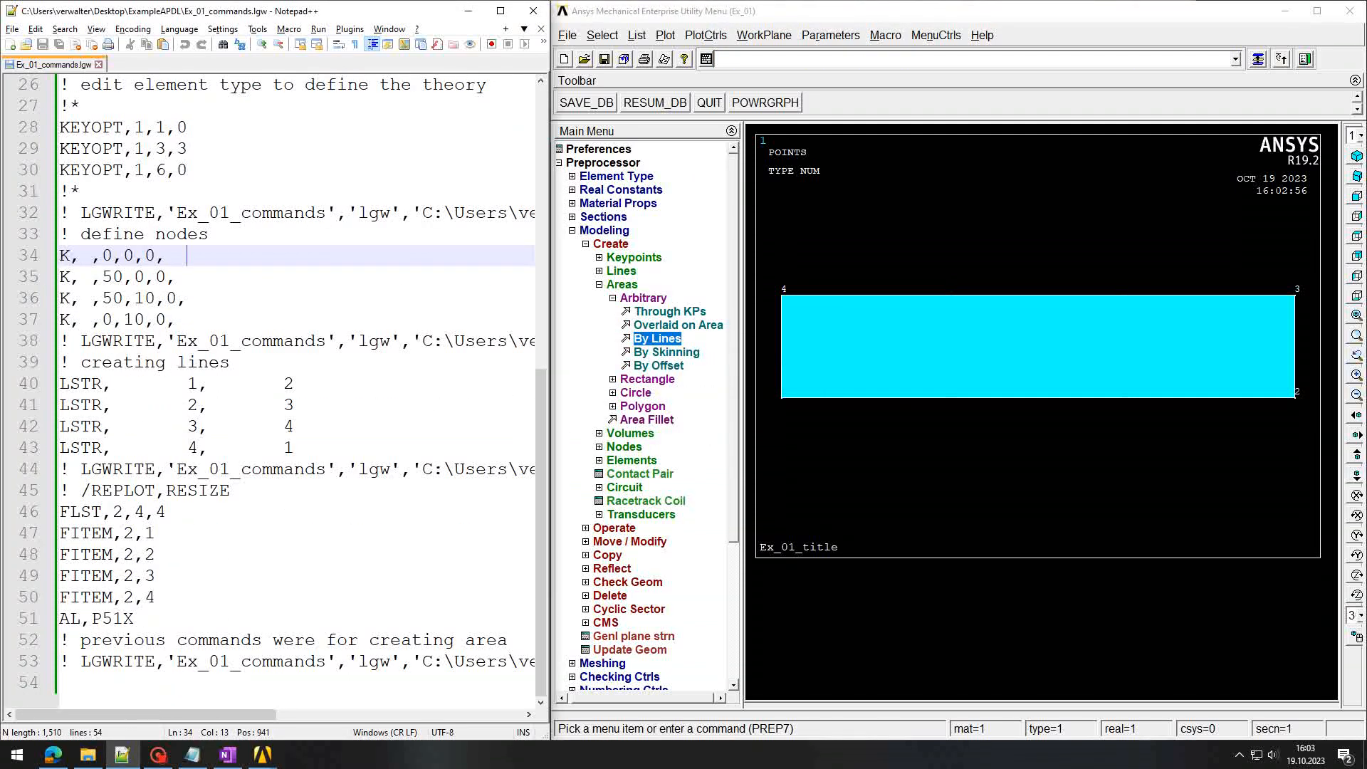
left_click_drag(60, 491, 237, 486)
left_click(241, 490)
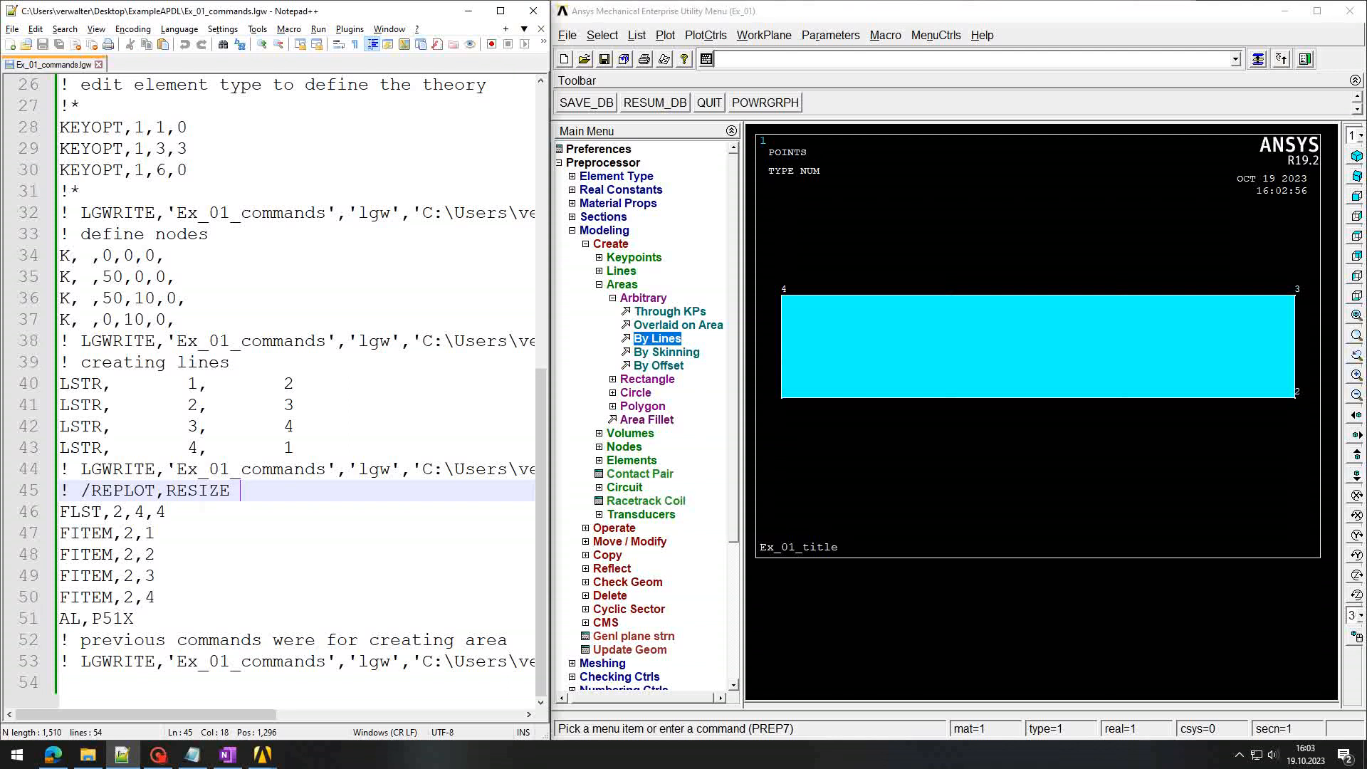
left_click_drag(60, 490, 252, 491)
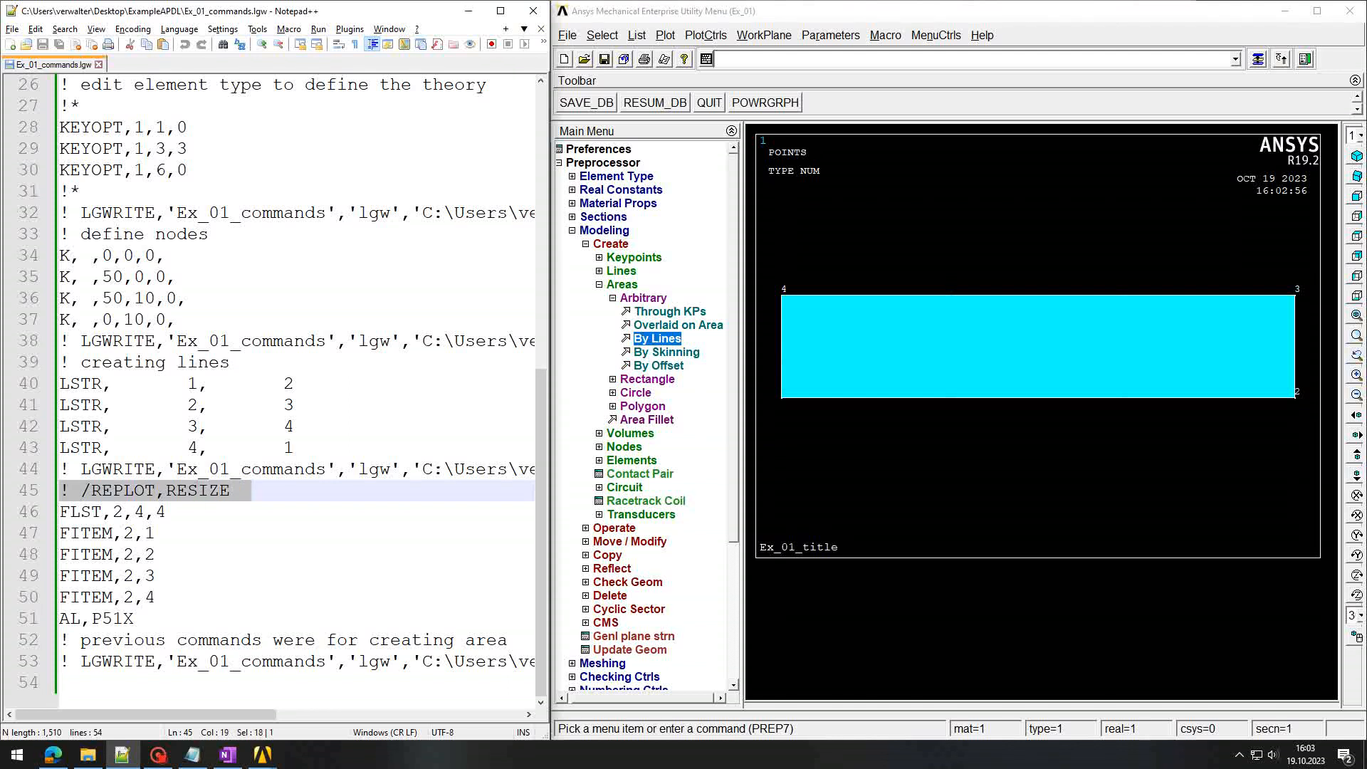
left_click(252, 490)
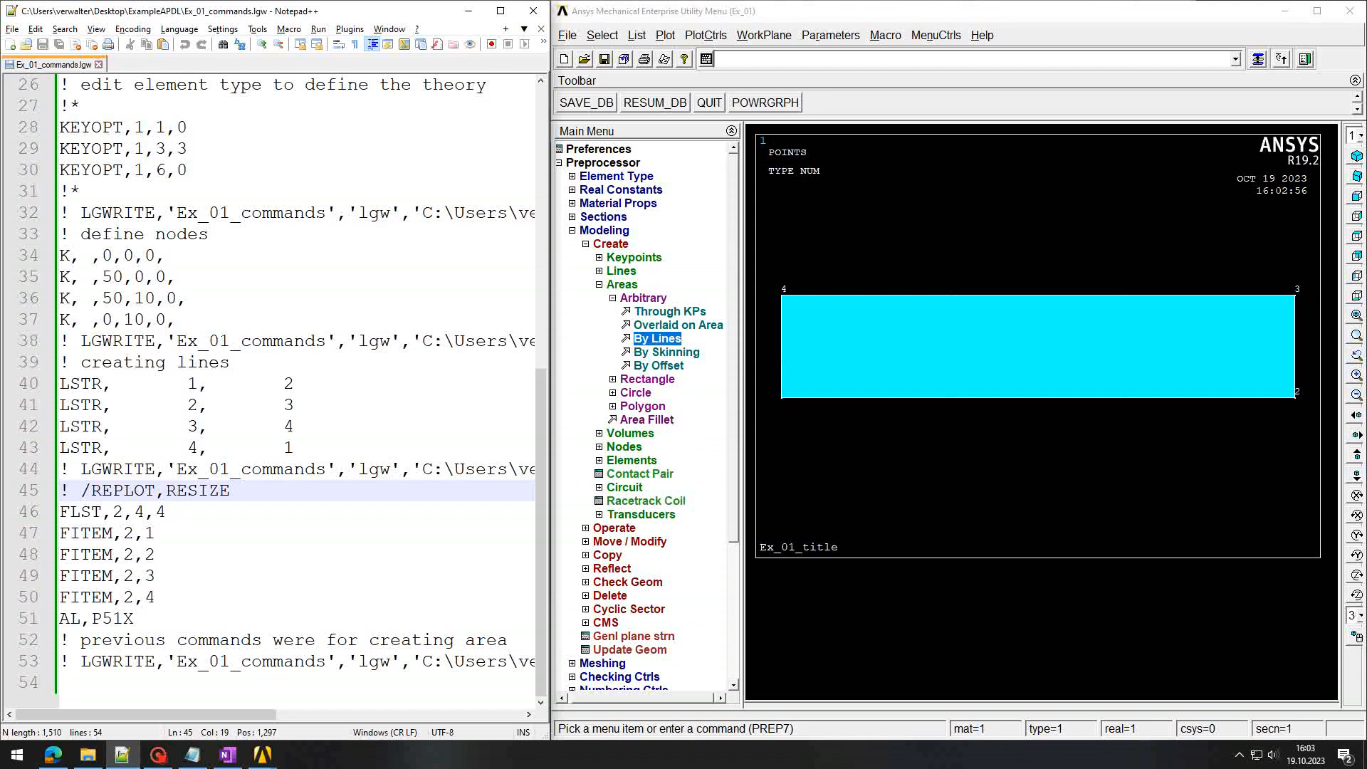
left_click_drag(241, 491, 60, 490)
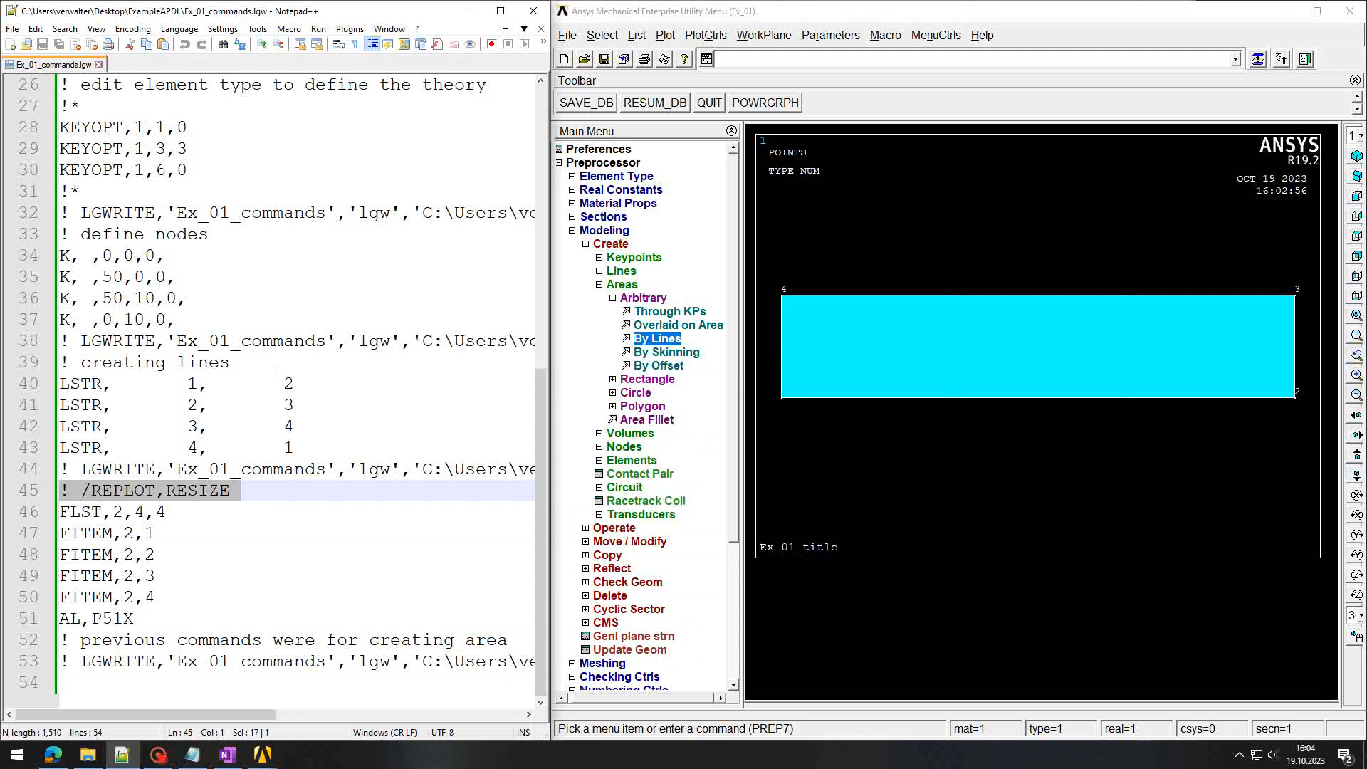
left_click(252, 491)
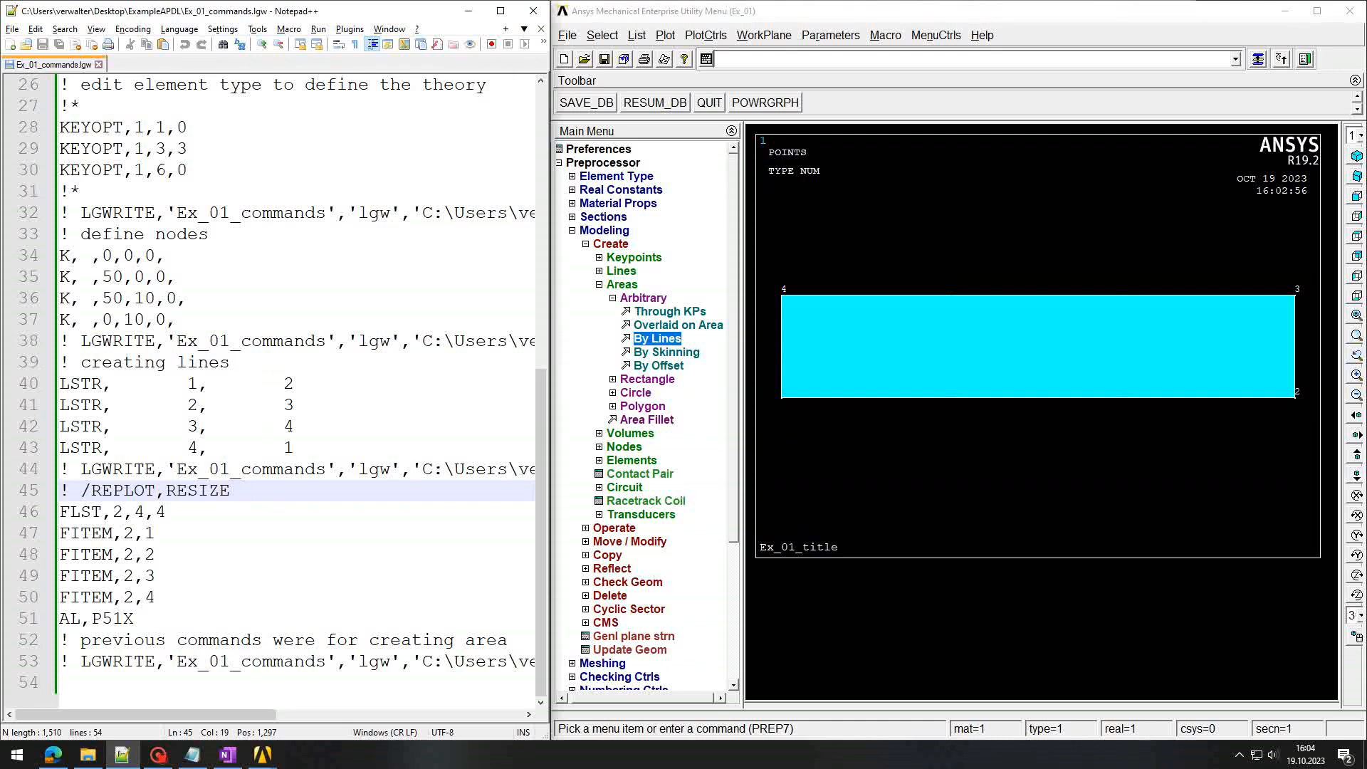
double_click(72, 512)
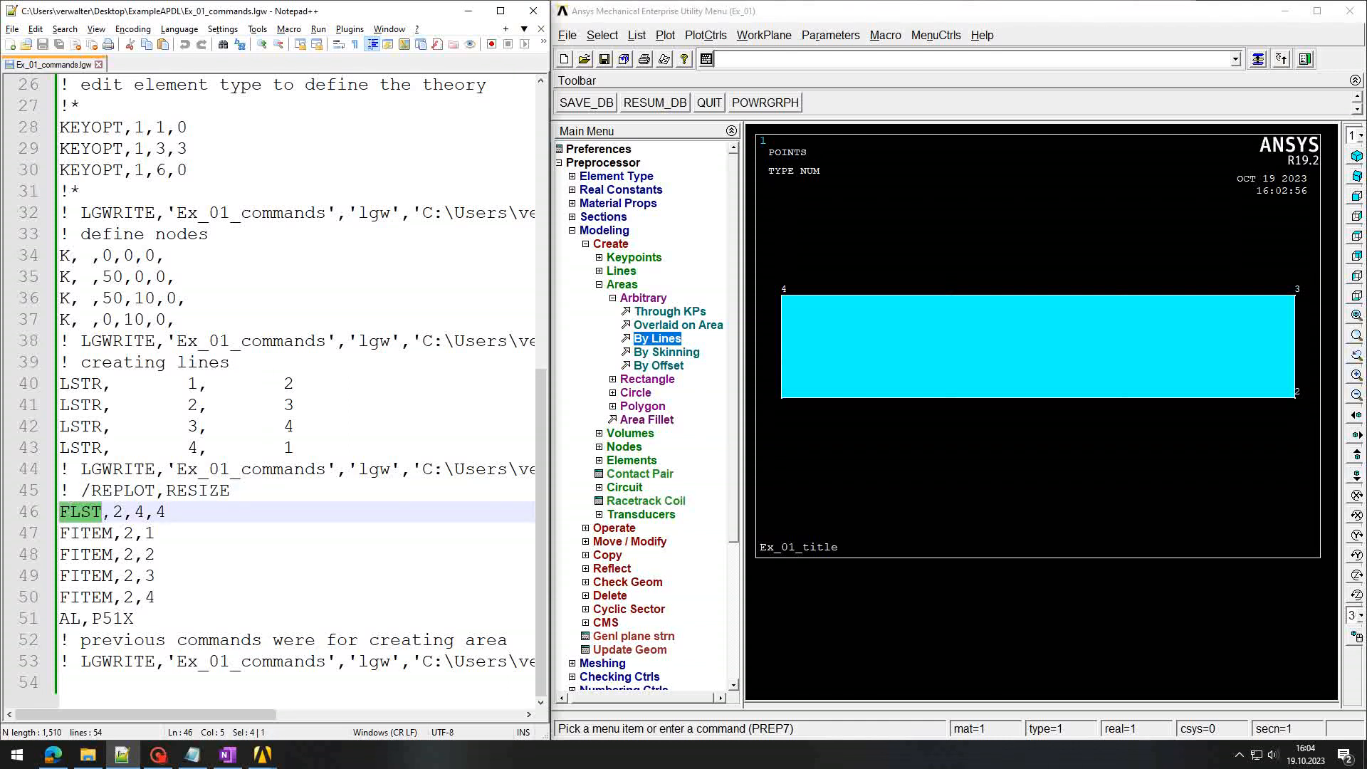
left_click_drag(72, 511, 180, 512)
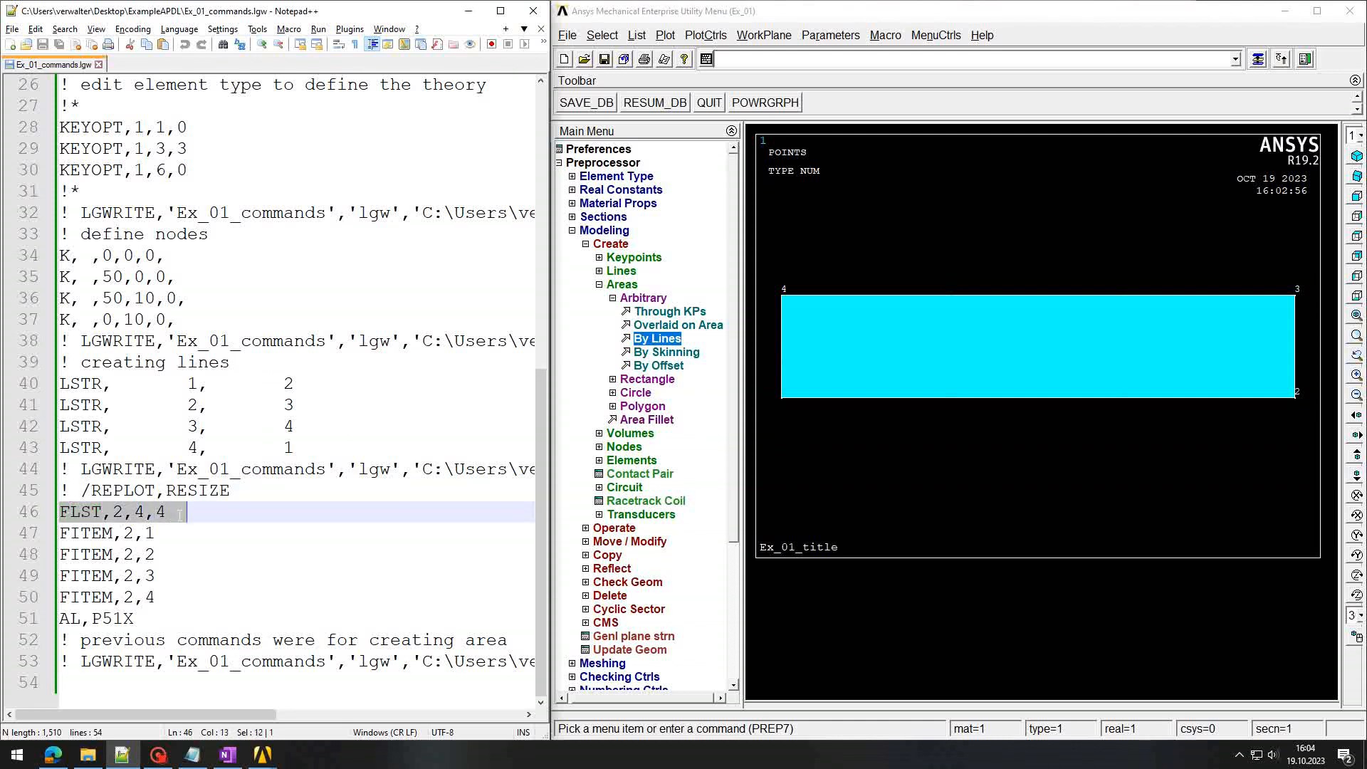
left_click(69, 530)
left_click_drag(69, 533, 176, 597)
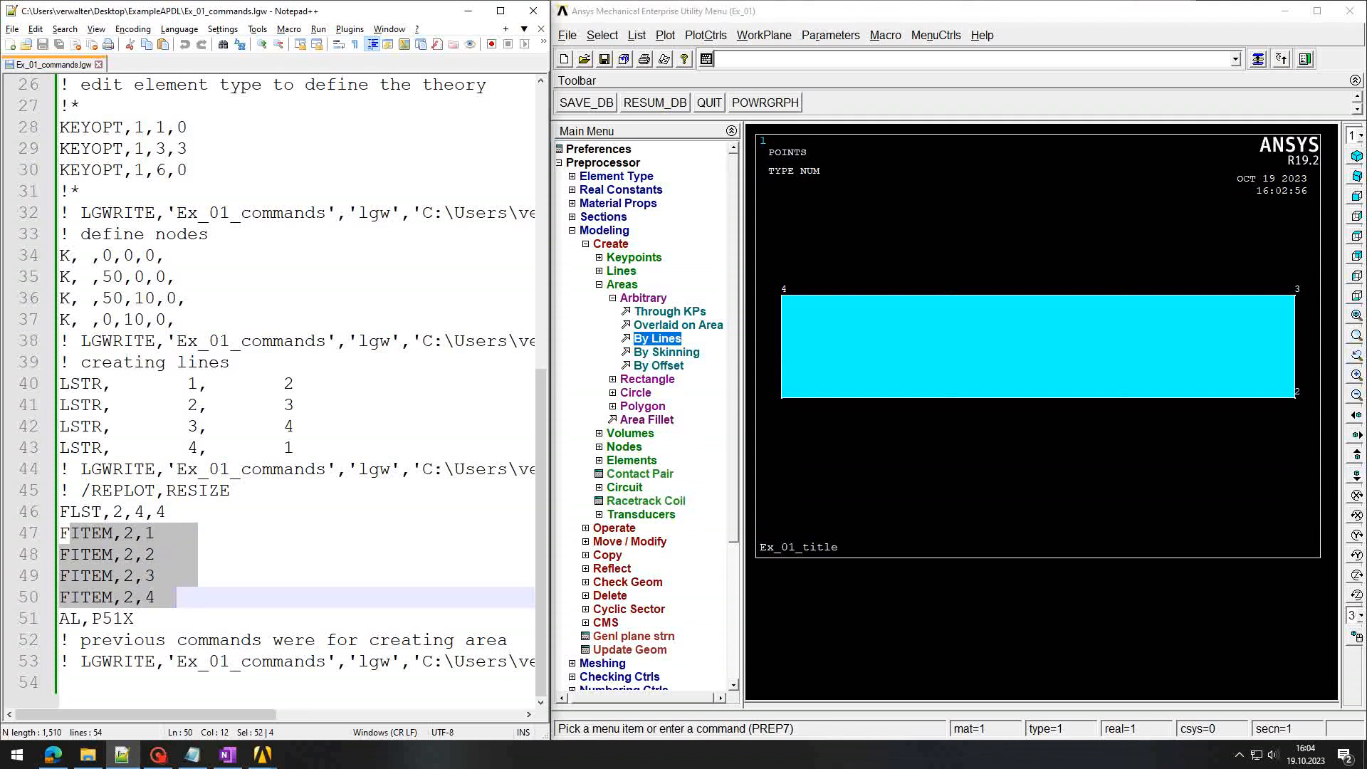
left_click_drag(60, 618, 145, 618)
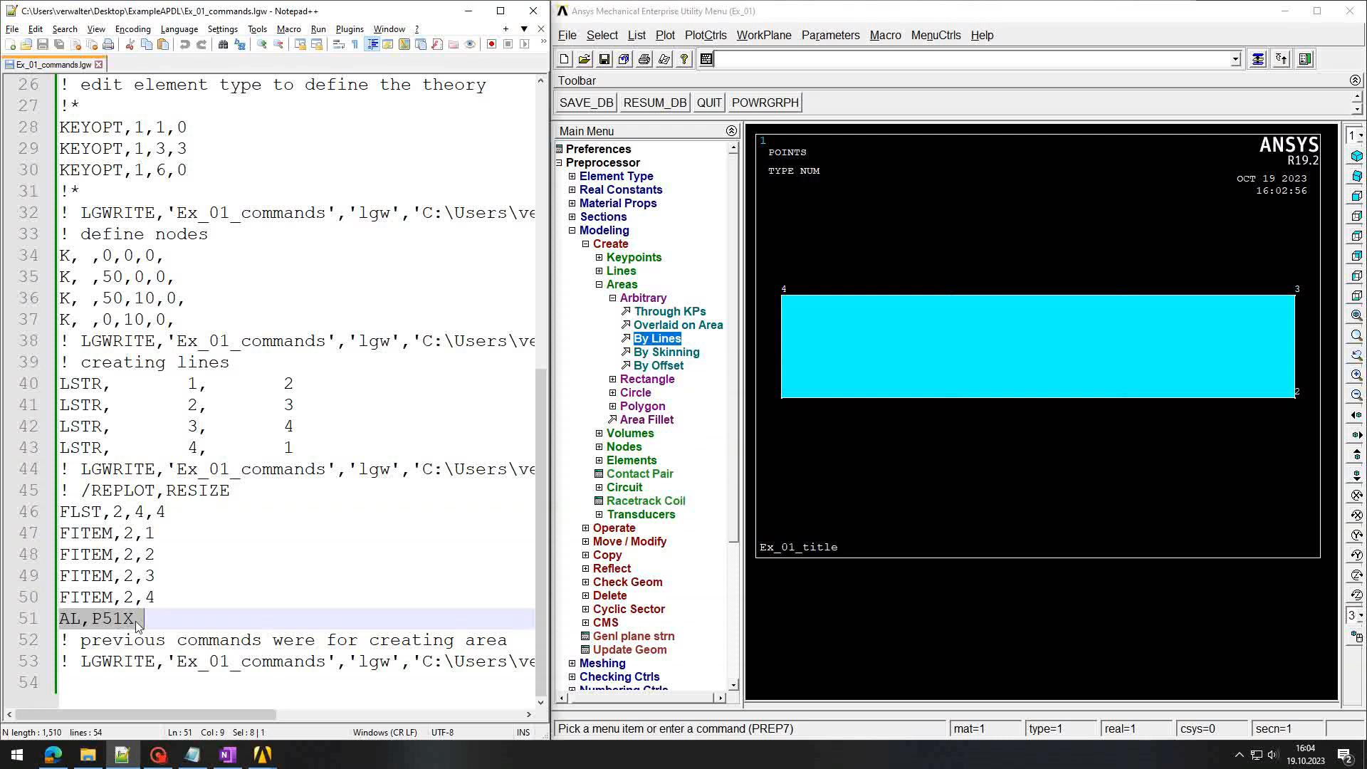
key("ctrl+End")
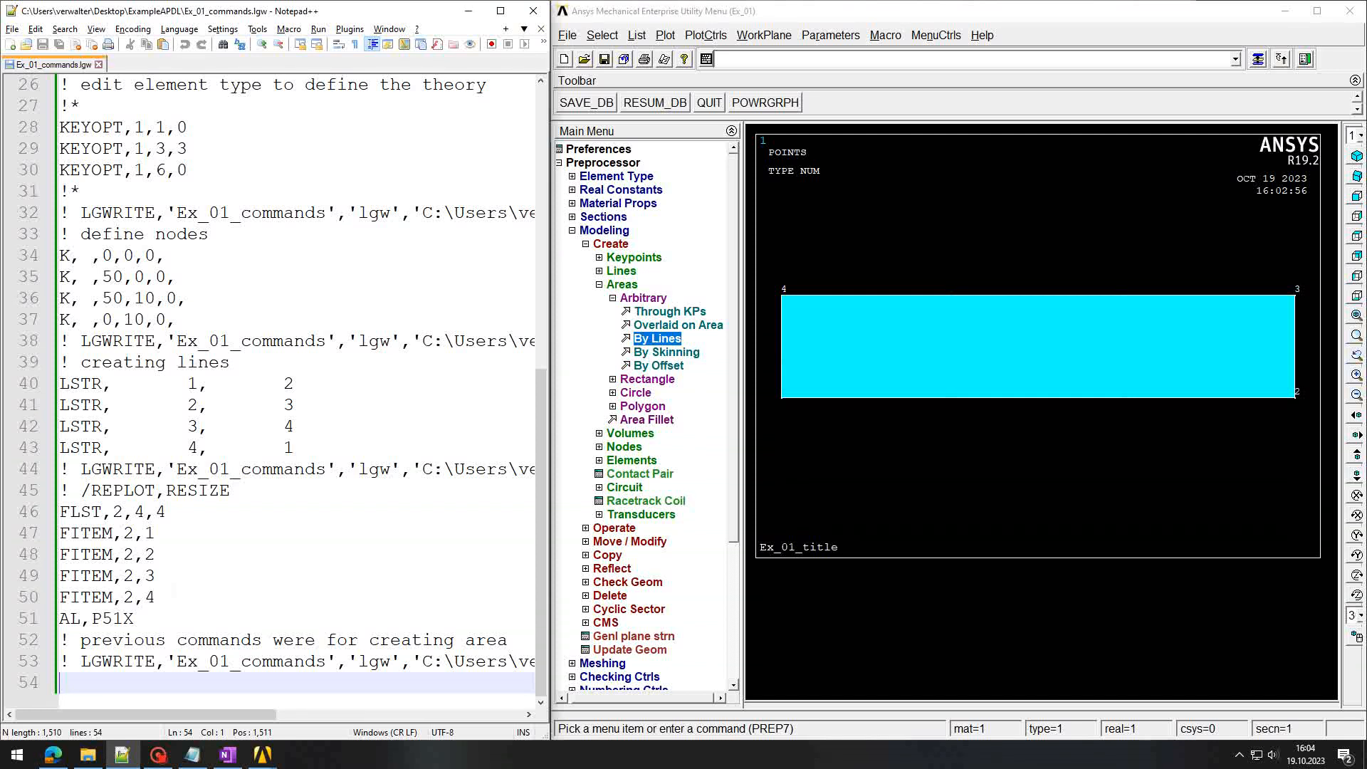
left_click(104, 277)
left_click(105, 299)
left_click(145, 298)
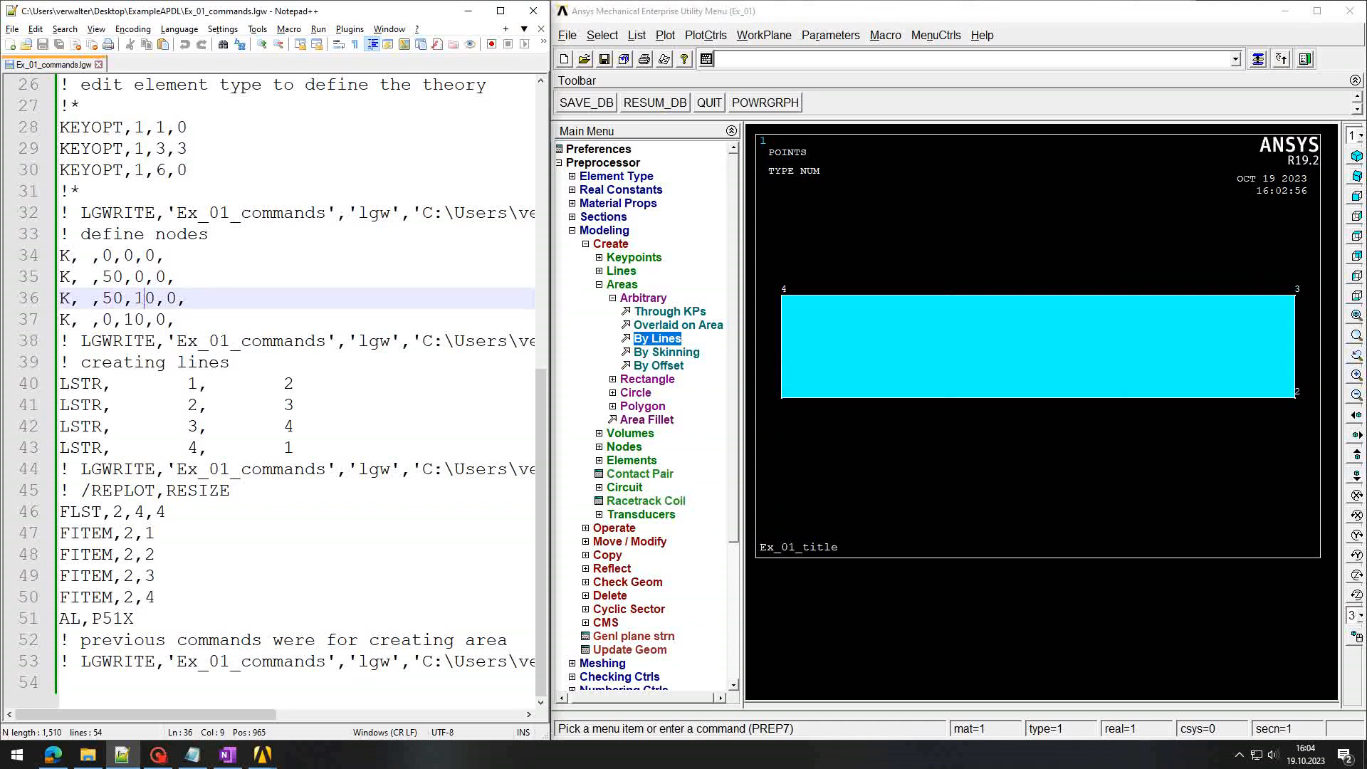
left_click(134, 320)
left_click(145, 298)
left_click(113, 299)
left_click(113, 277)
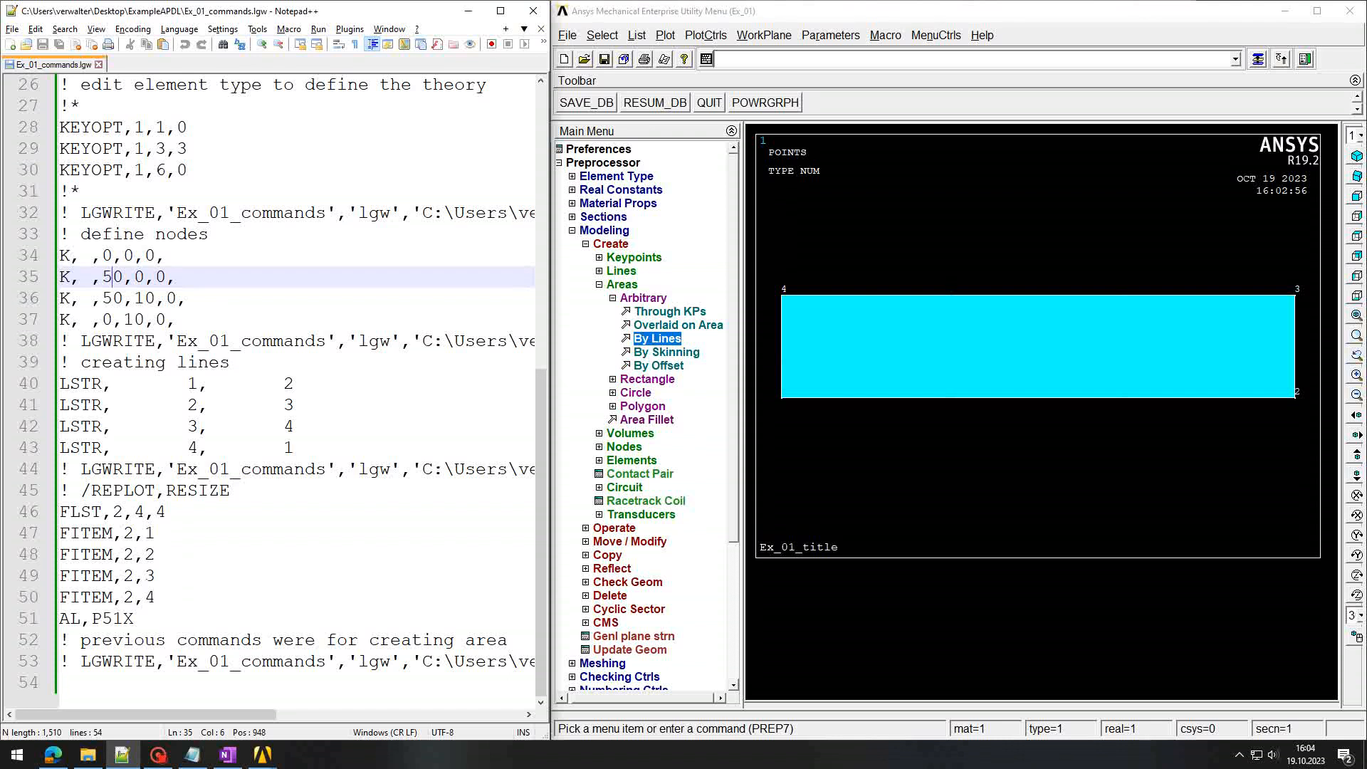
left_click(63, 683)
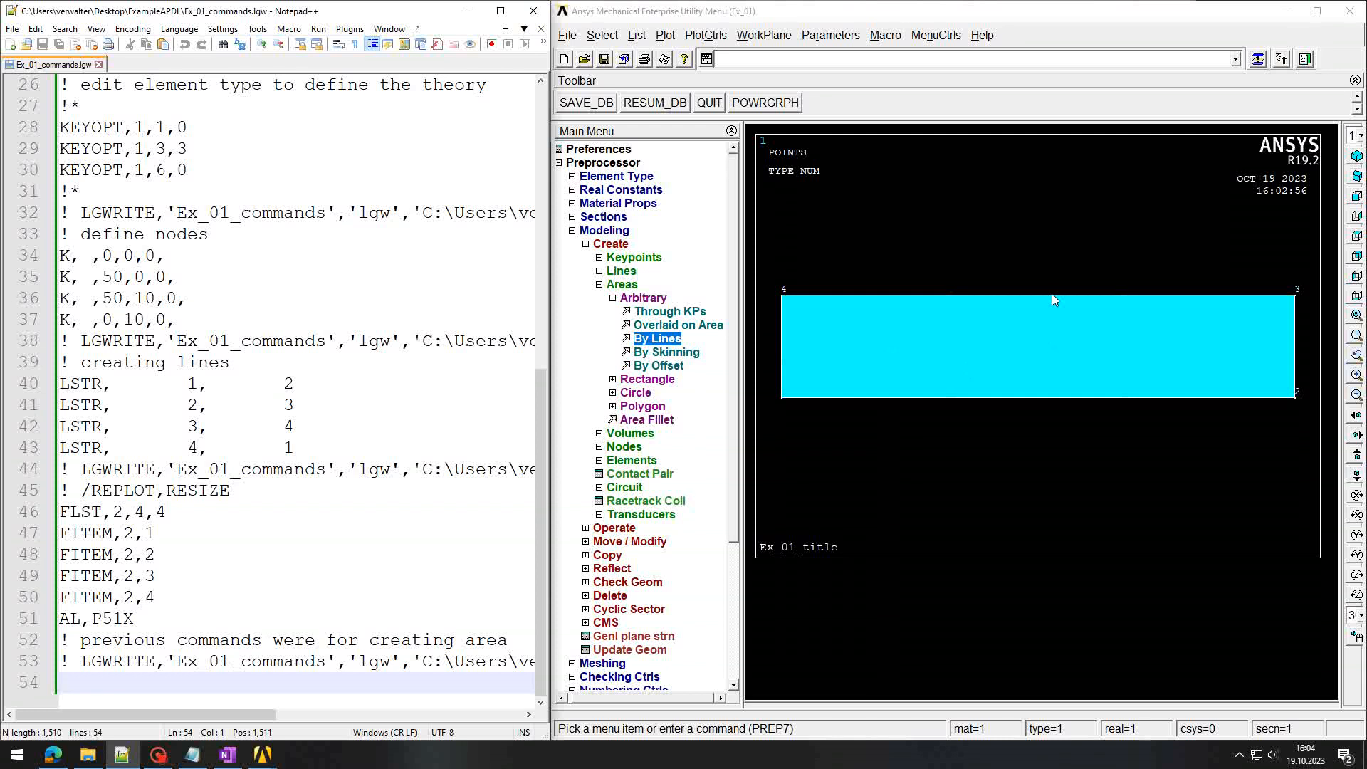
left_click(600, 285)
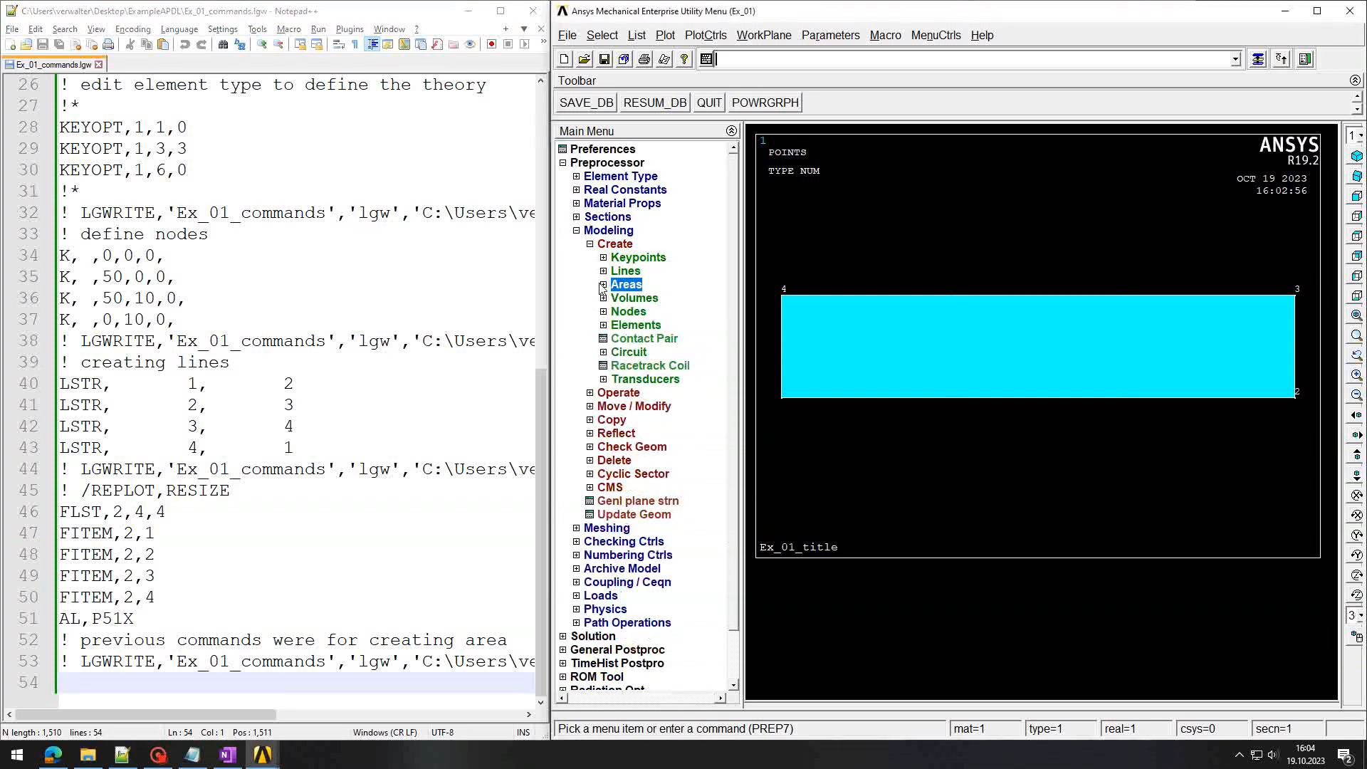
Step: Log the comment '! doing the mesh' and open MeshTool under Preprocessor > Meshing
left_click(576, 232)
left_click(577, 244)
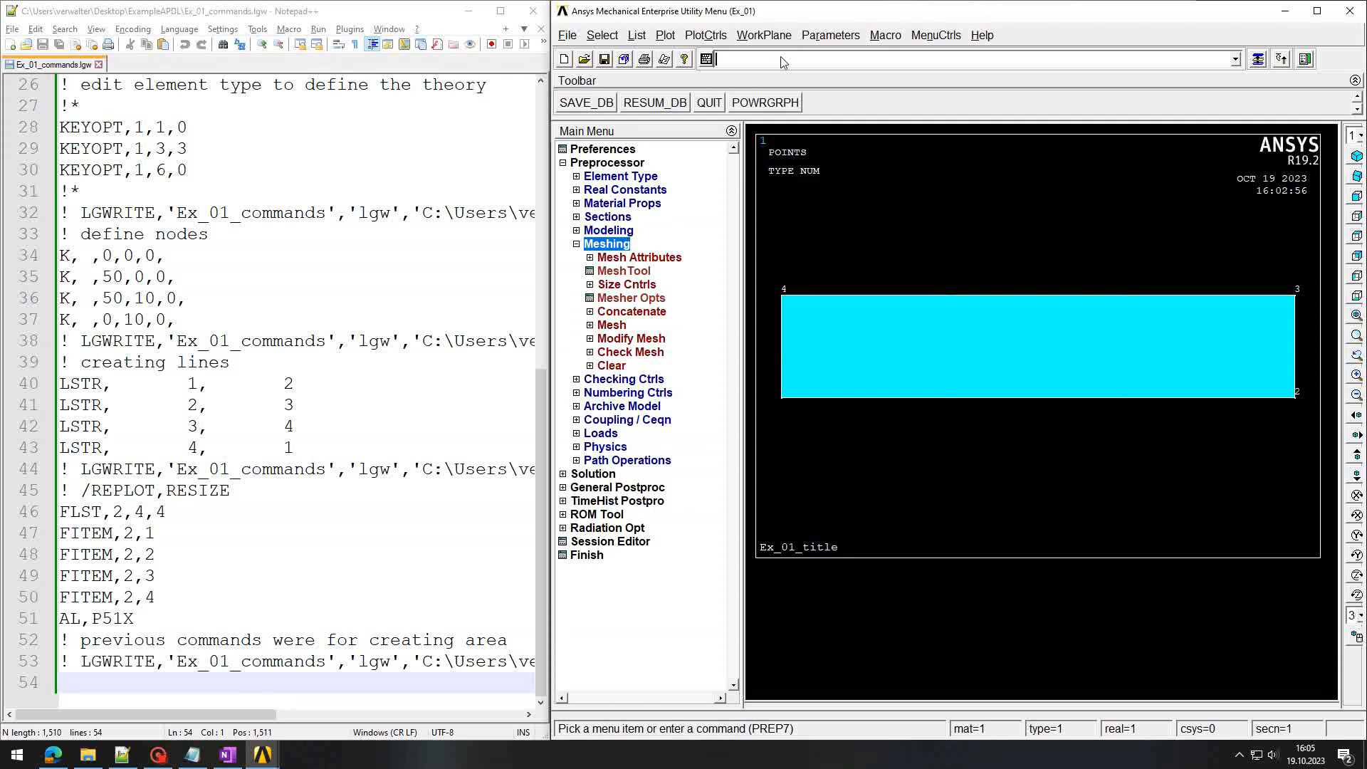
type("! d")
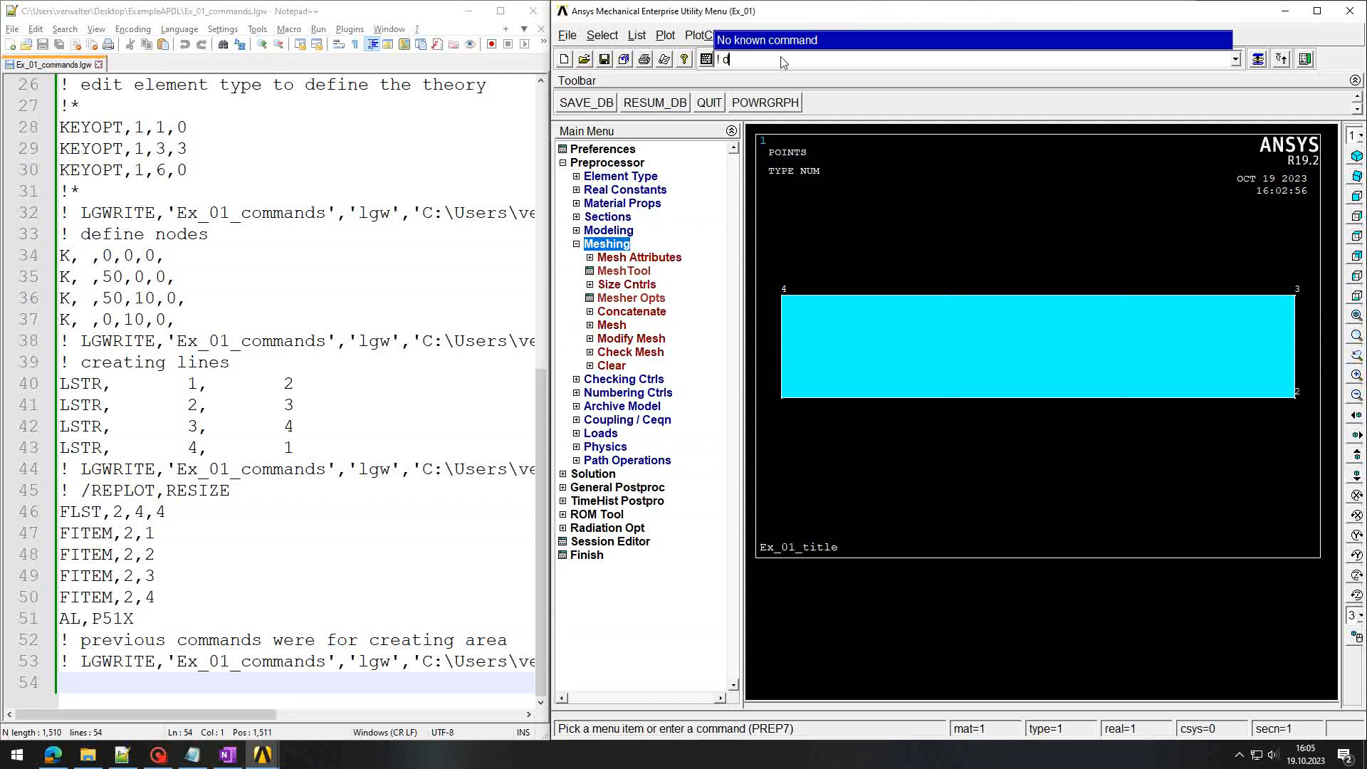
type("oing the mesh")
key("Return")
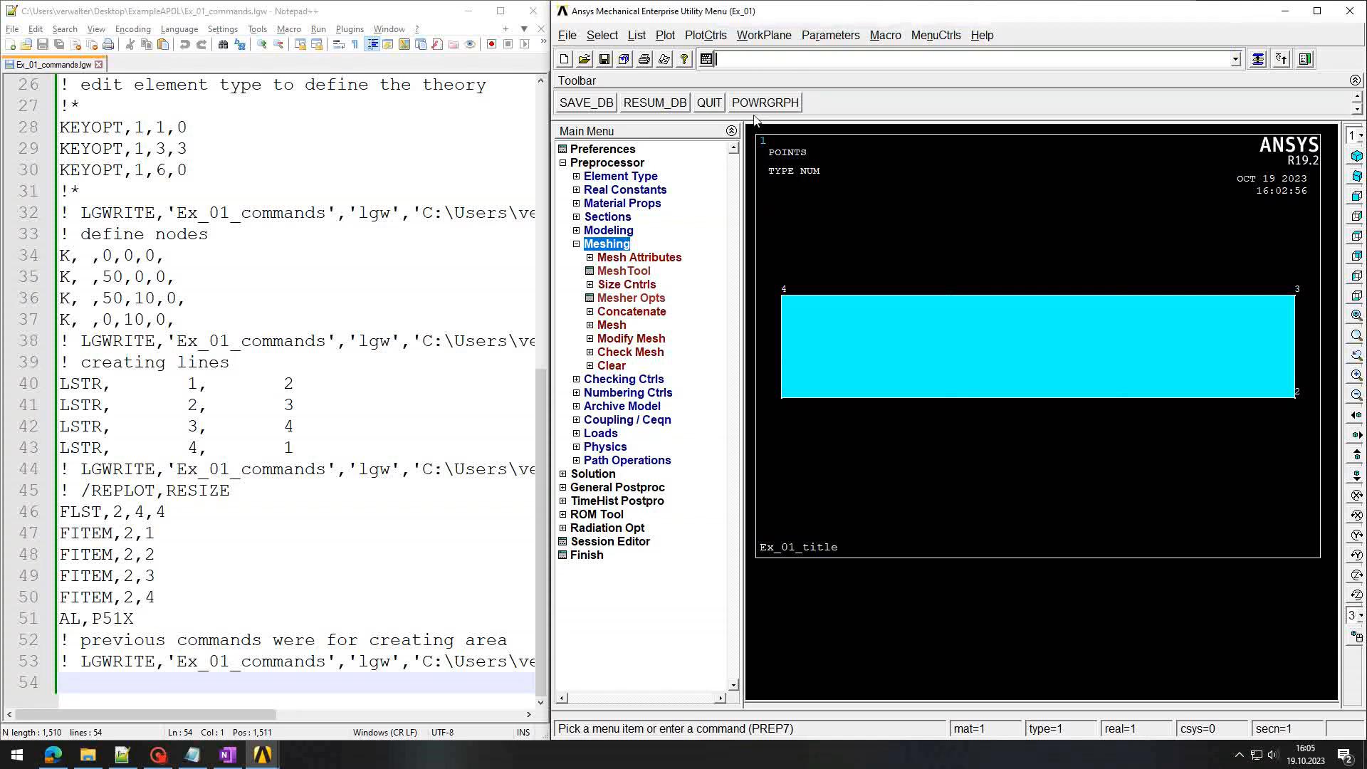
left_click(624, 270)
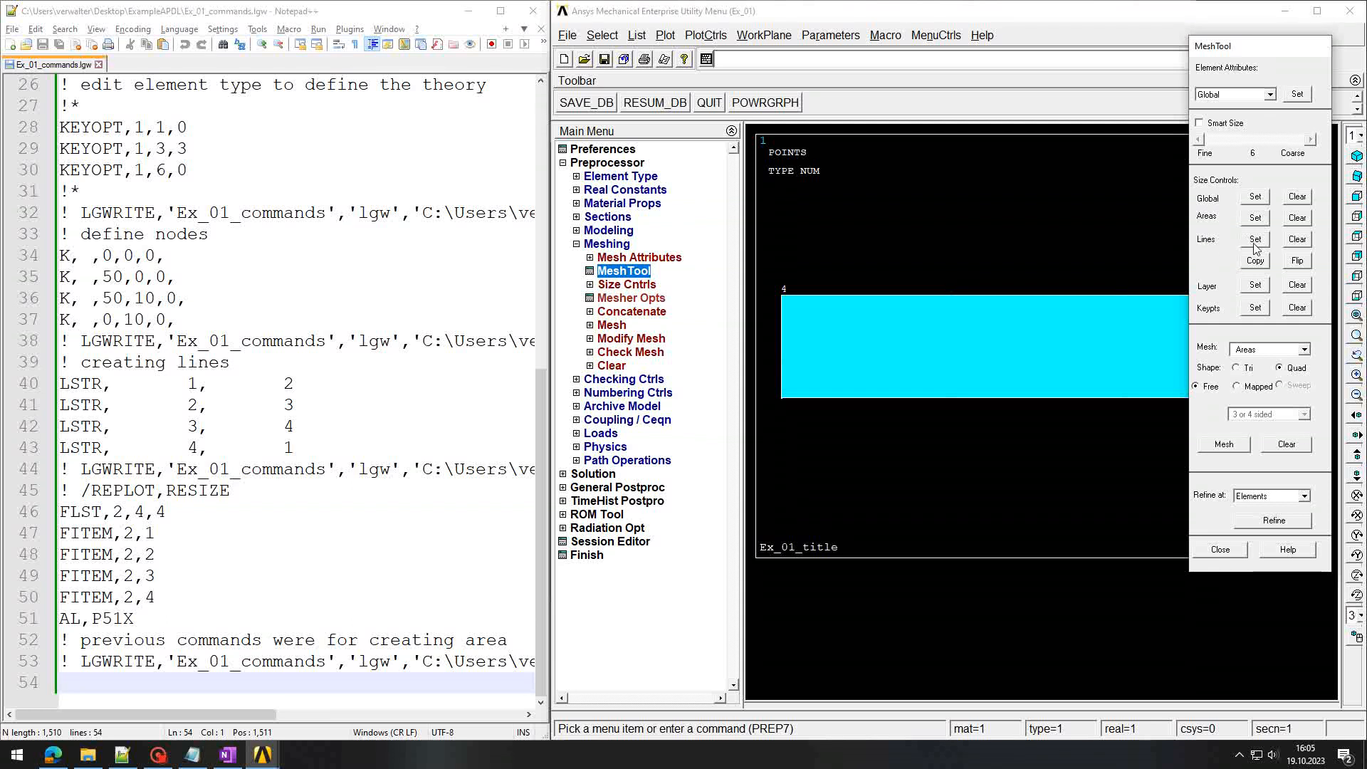
Step: Assign 20 element divisions to the rectangle's top and bottom lines
left_click_drag(1264, 51, 308, 106)
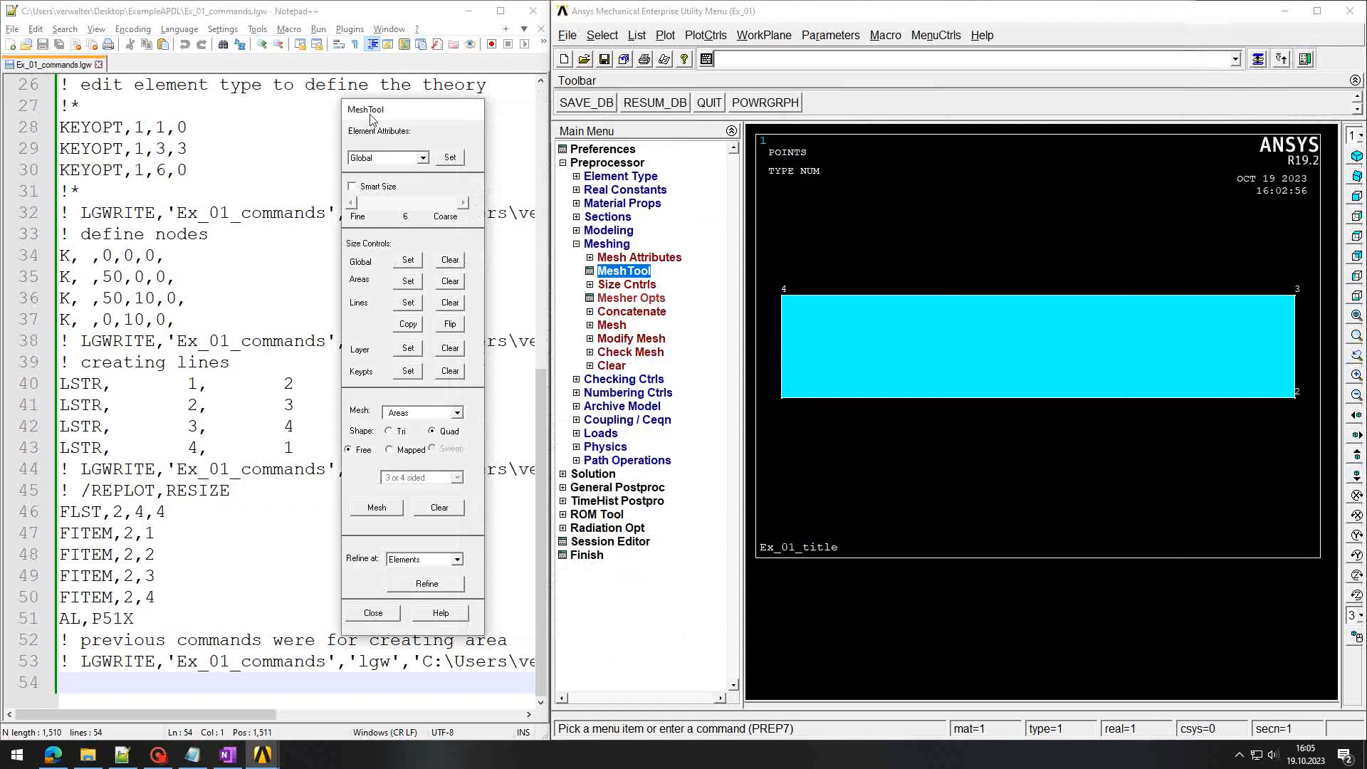
left_click(300, 293)
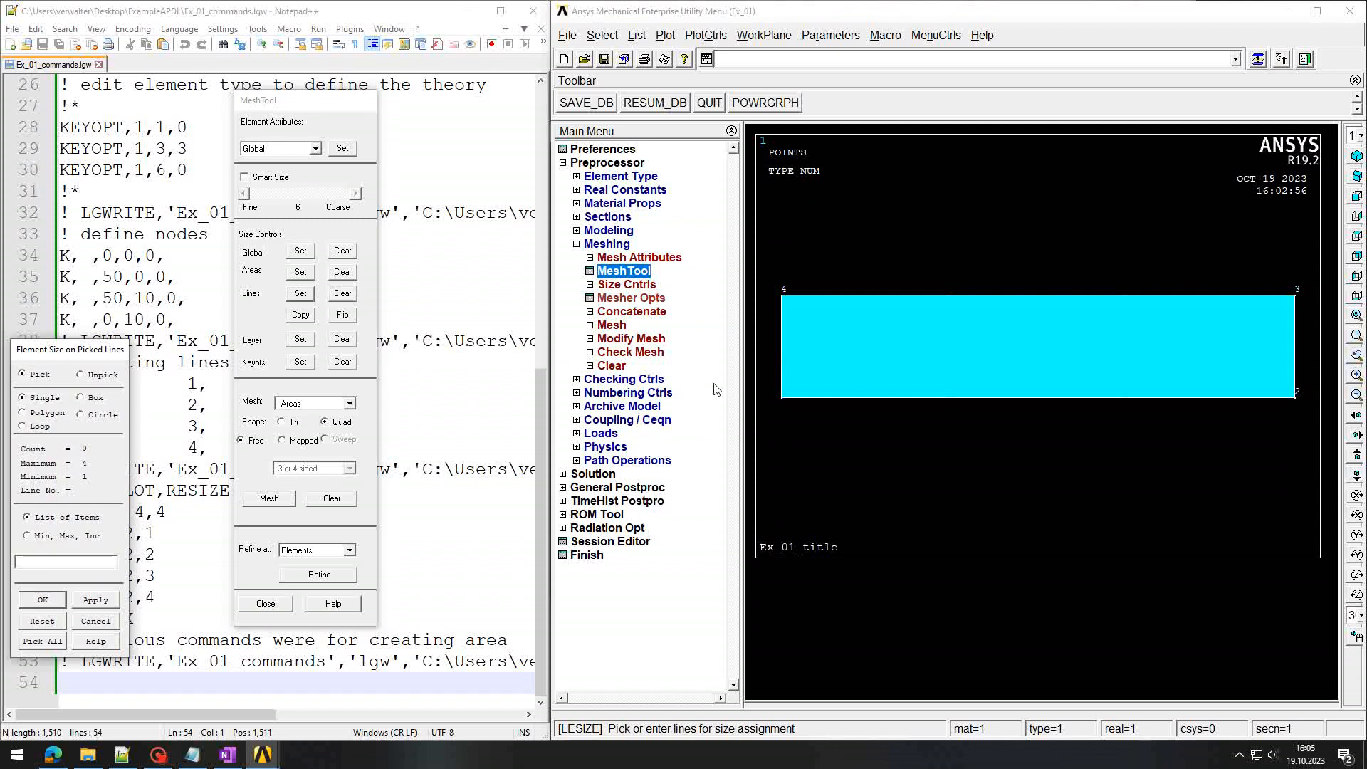
left_click(987, 297)
left_click(975, 299)
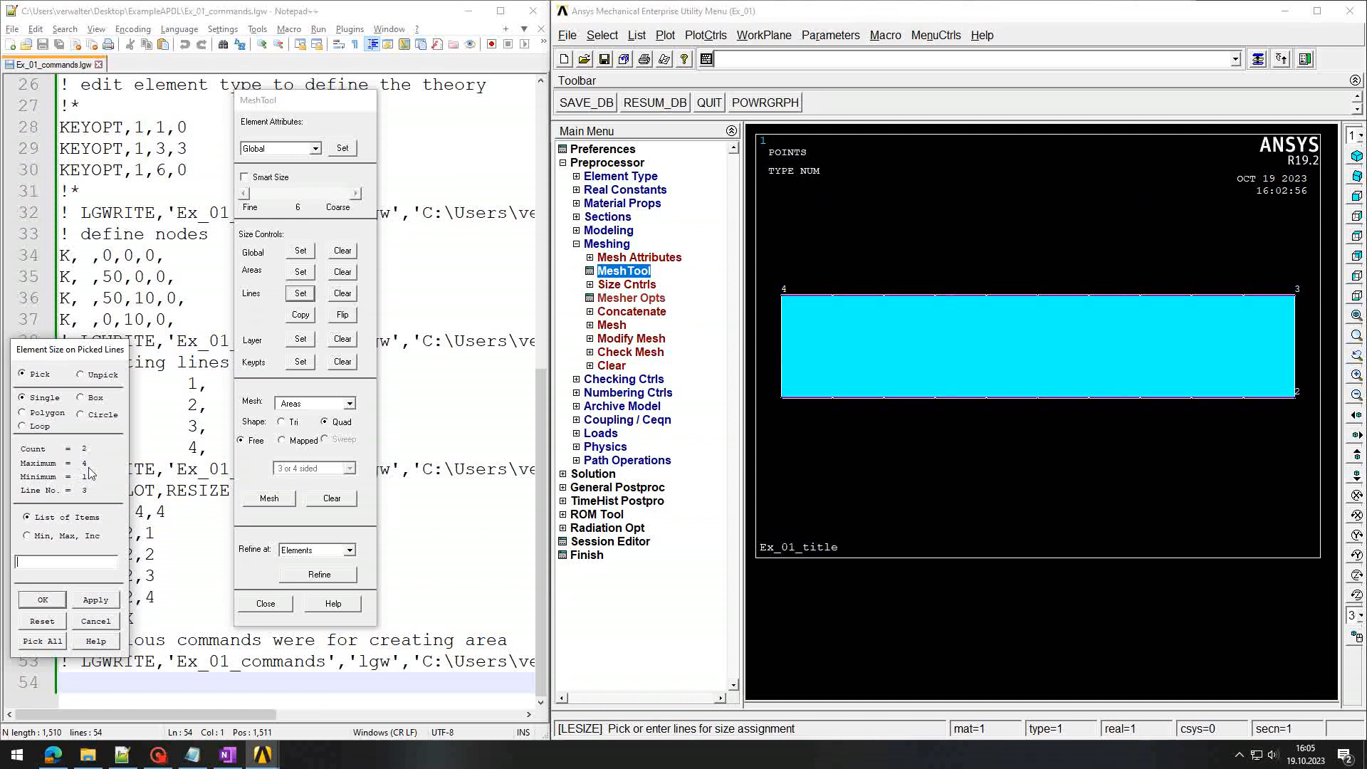
left_click(42, 599)
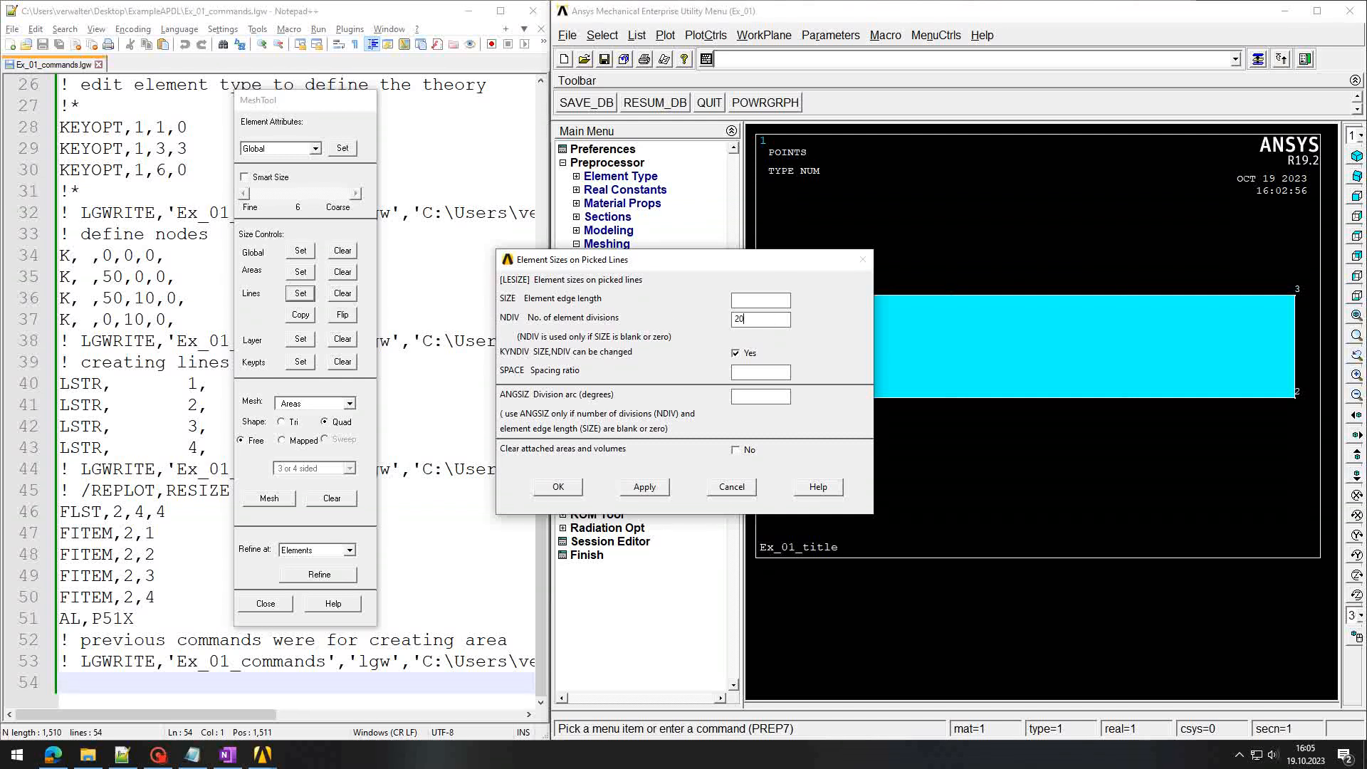
left_click_drag(747, 320, 725, 321)
left_click(558, 490)
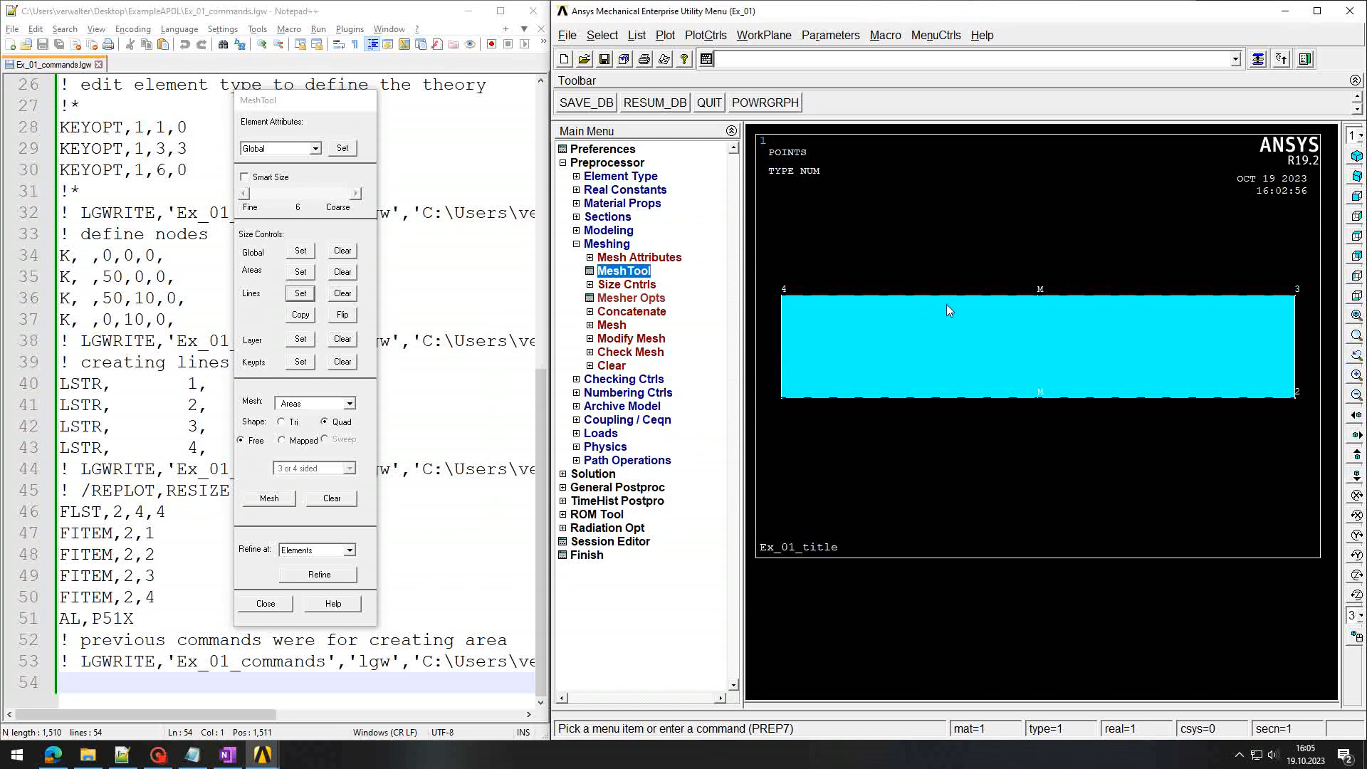
Step: Assign 6 element divisions to the rectangle's left and right side lines
left_click(300, 295)
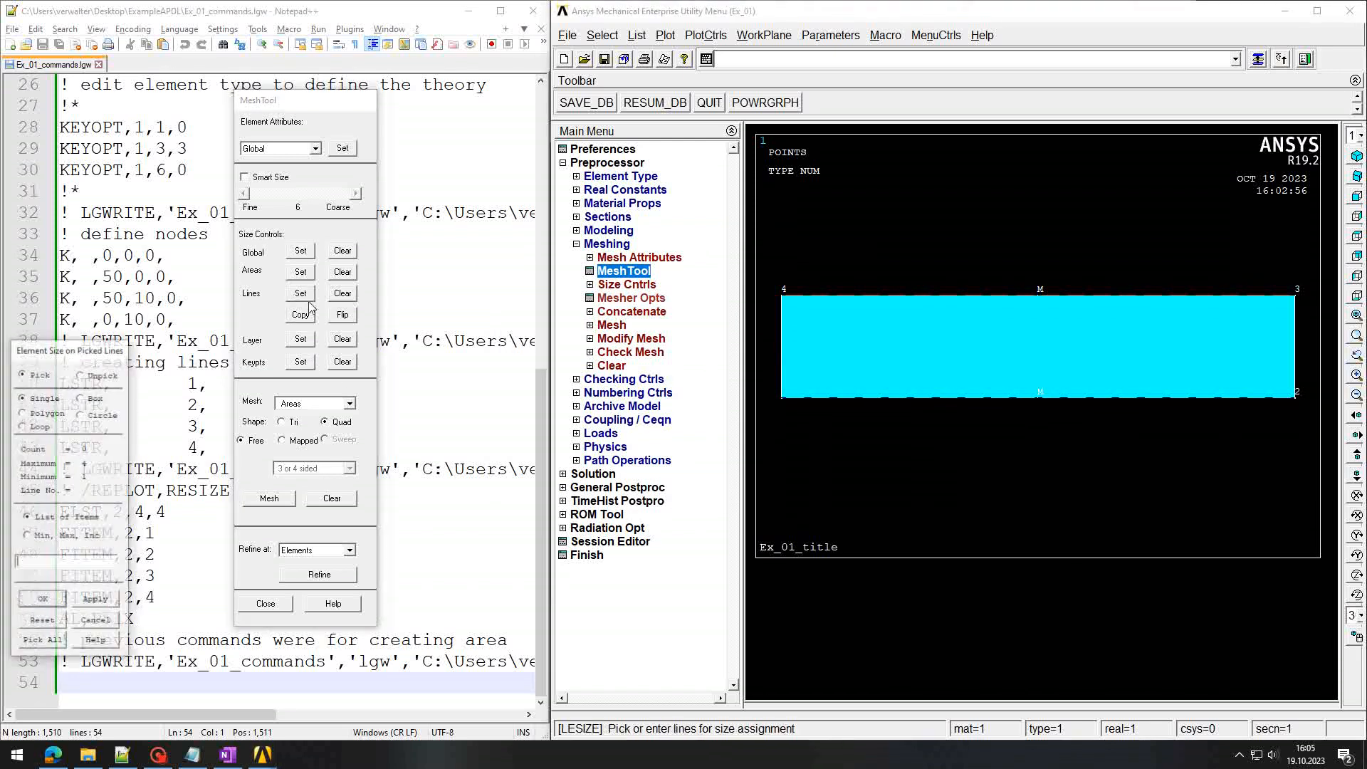
left_click(782, 358)
left_click(1296, 360)
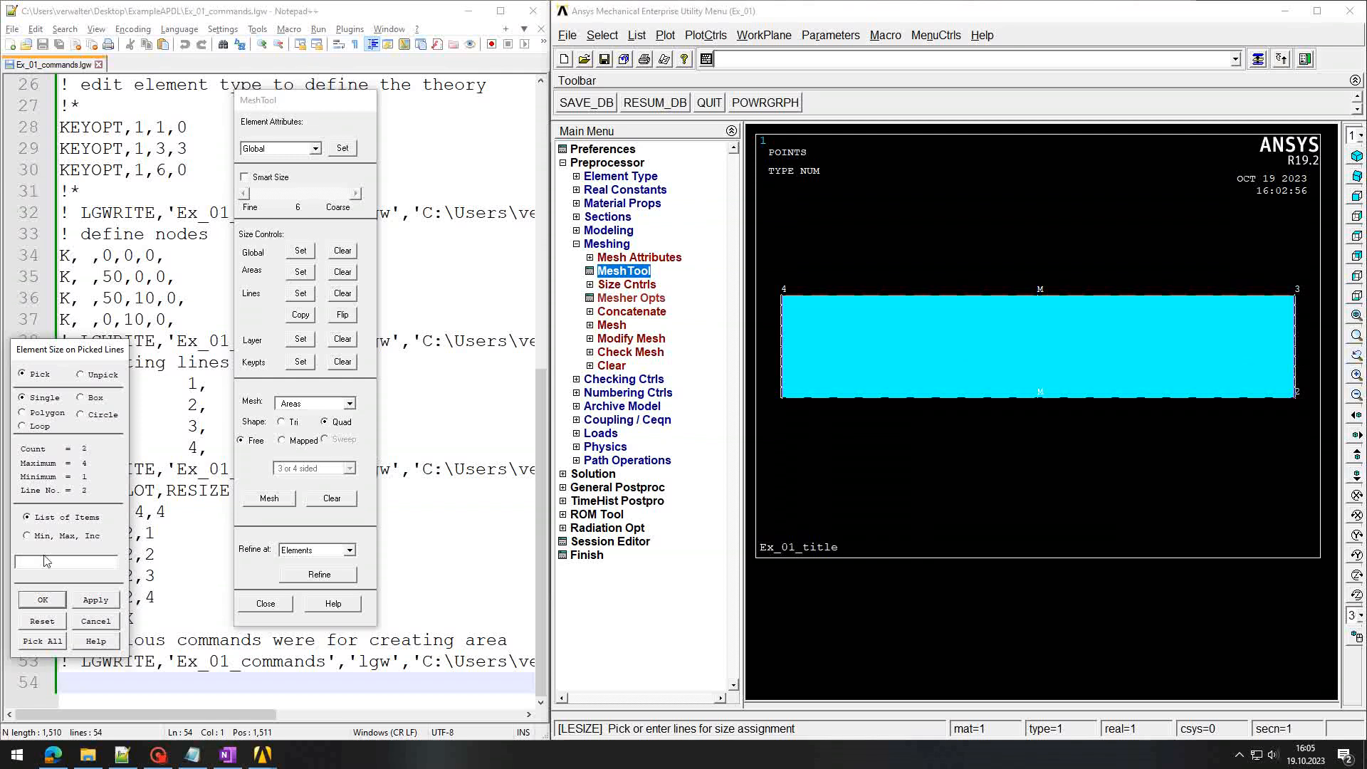
left_click(48, 604)
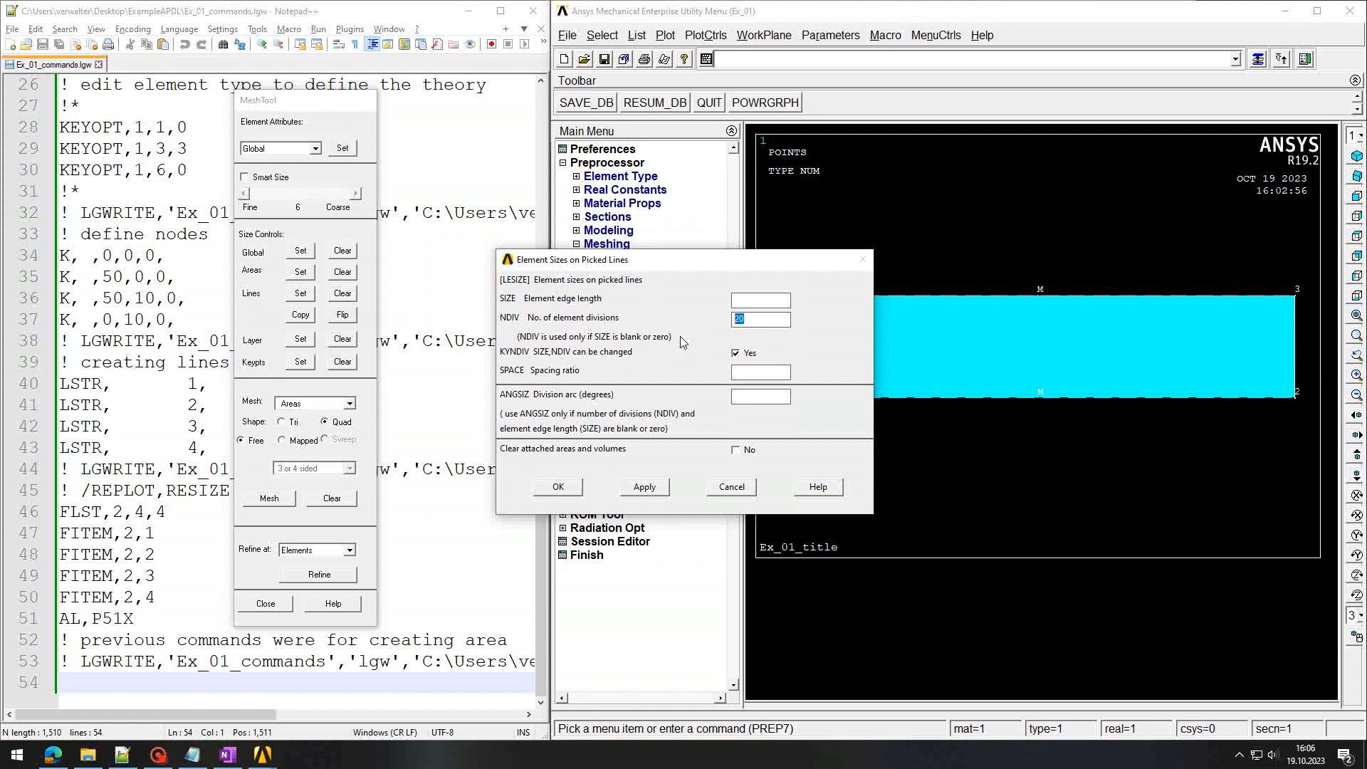
type("6")
left_click(559, 487)
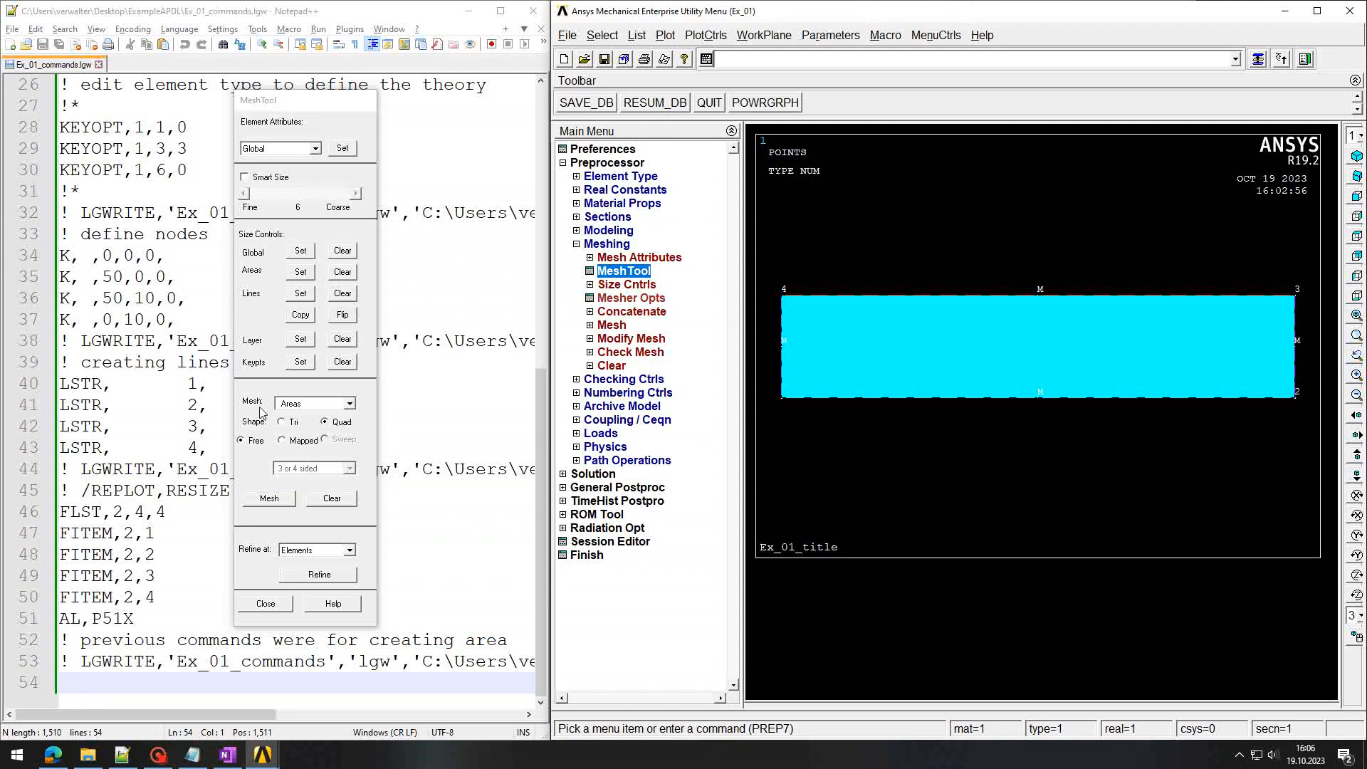
Step: Mesh the plate area with a mapped Quad mesh and close MeshTool
left_click(284, 443)
left_click(284, 442)
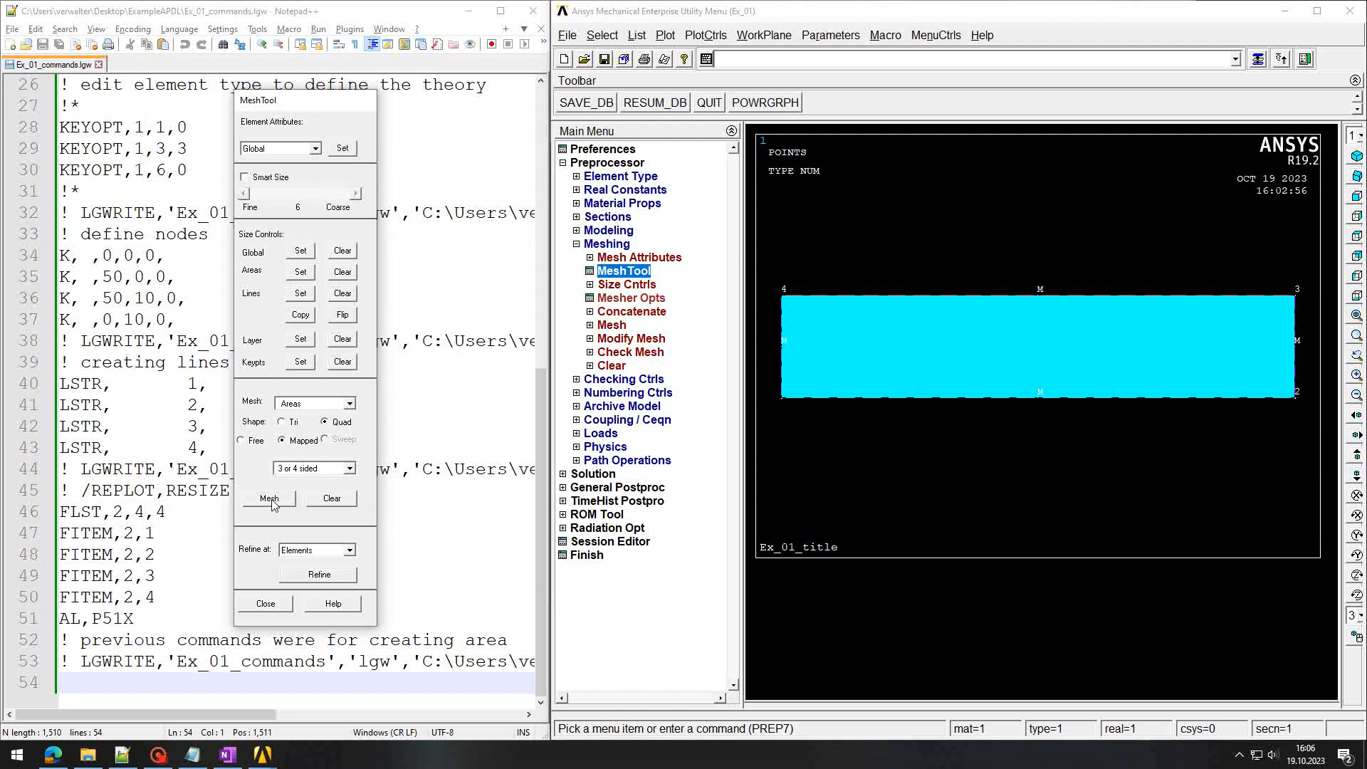
left_click(270, 498)
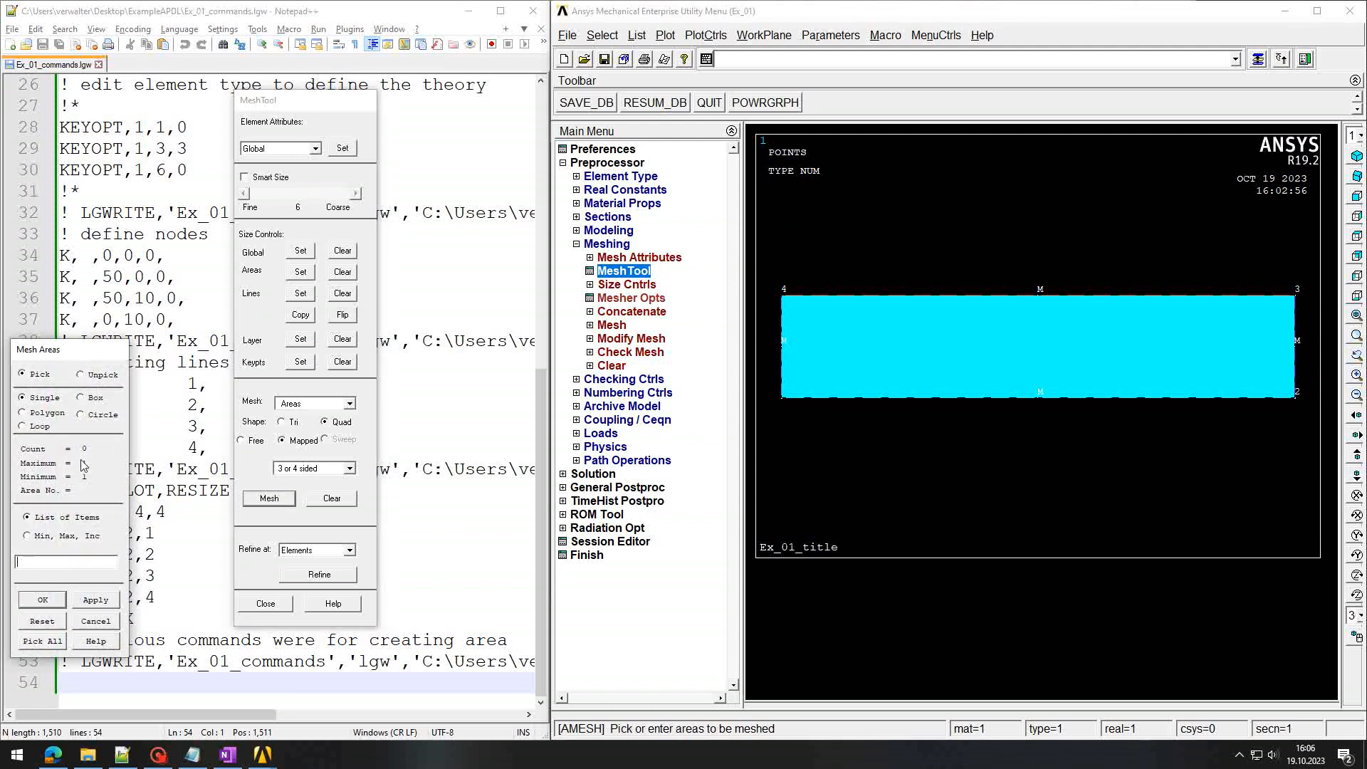
left_click(966, 347)
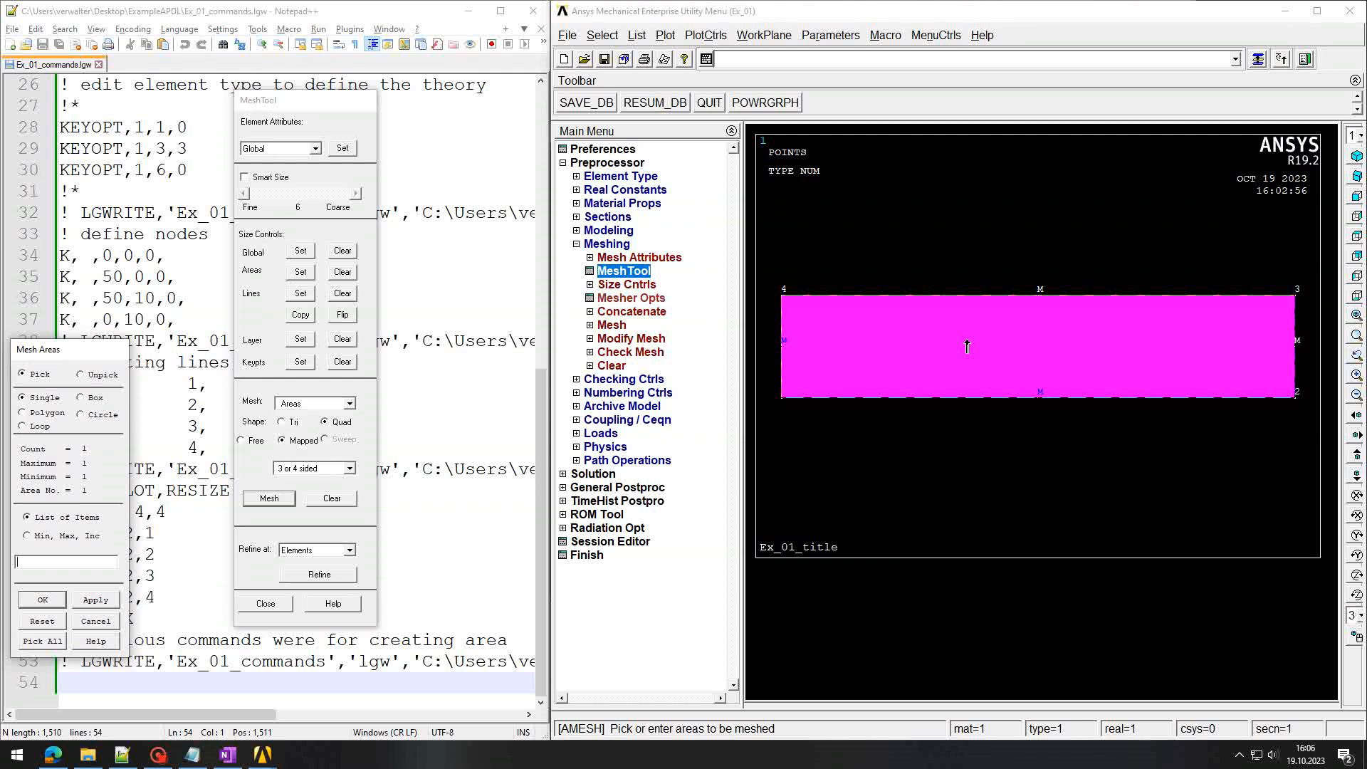
left_click(50, 602)
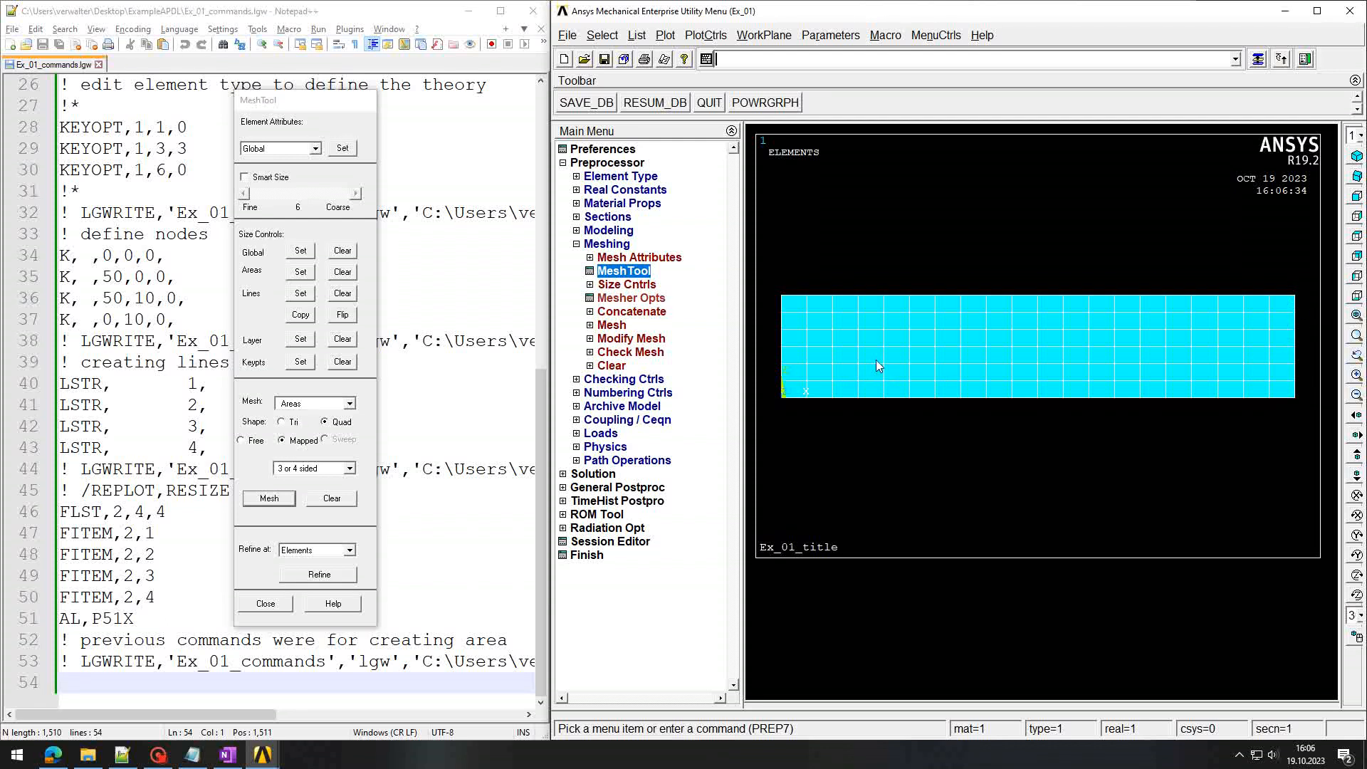
left_click(265, 605)
Step: Rerun LGWRITE and reload Ex_01_commands.lgw in Notepad++
left_click(790, 65)
key("Up")
key("Up")
key("Up")
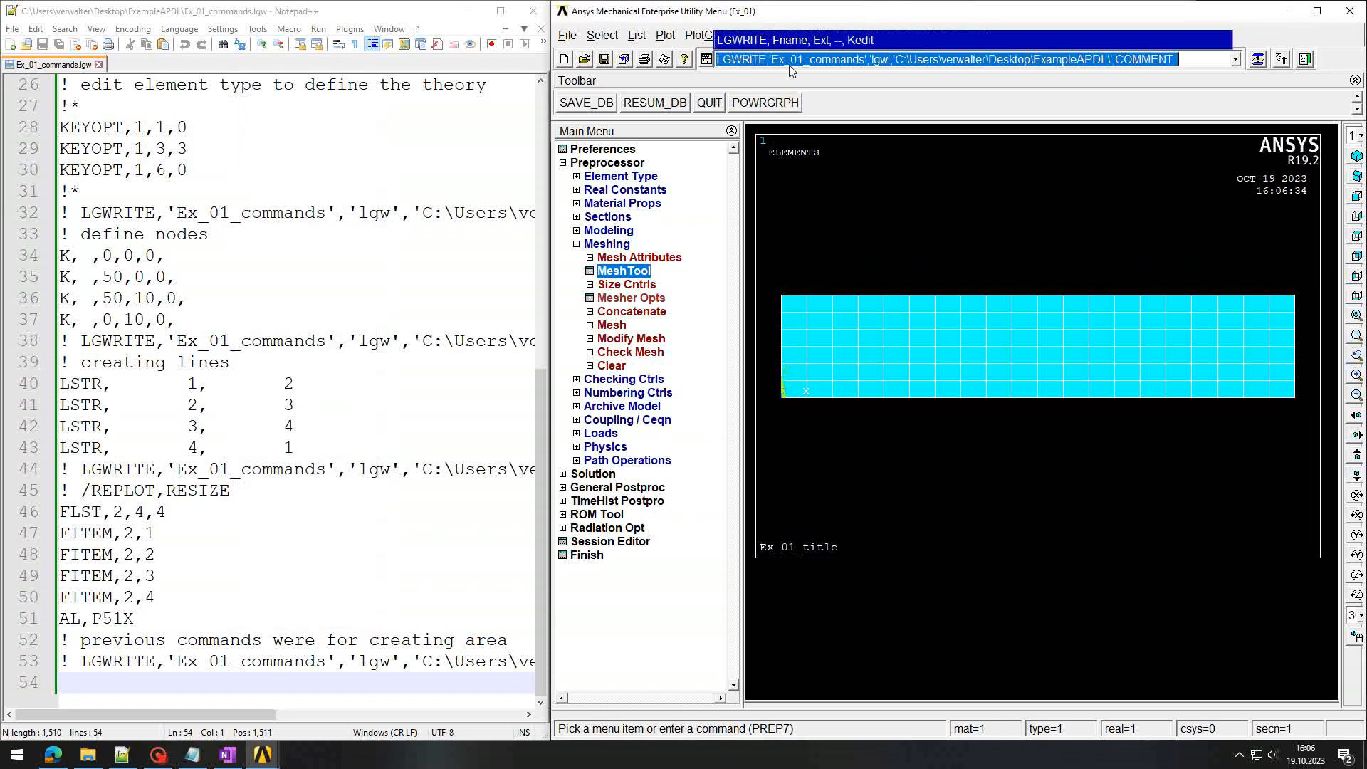
key("Return")
left_click(198, 362)
key("Return")
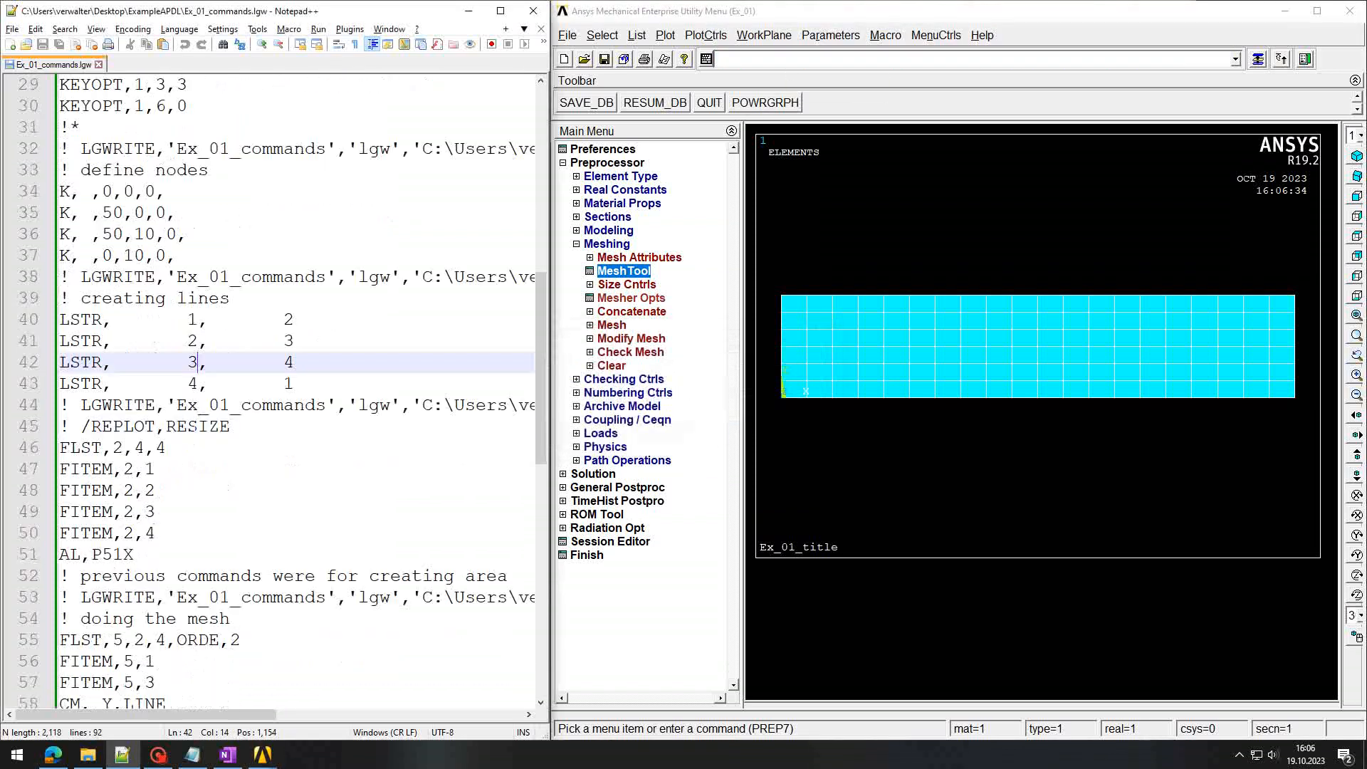
Step: Review the new meshing commands, highlighting the LESIZE division counts 20 and 6
scroll(296, 392, "down", 8)
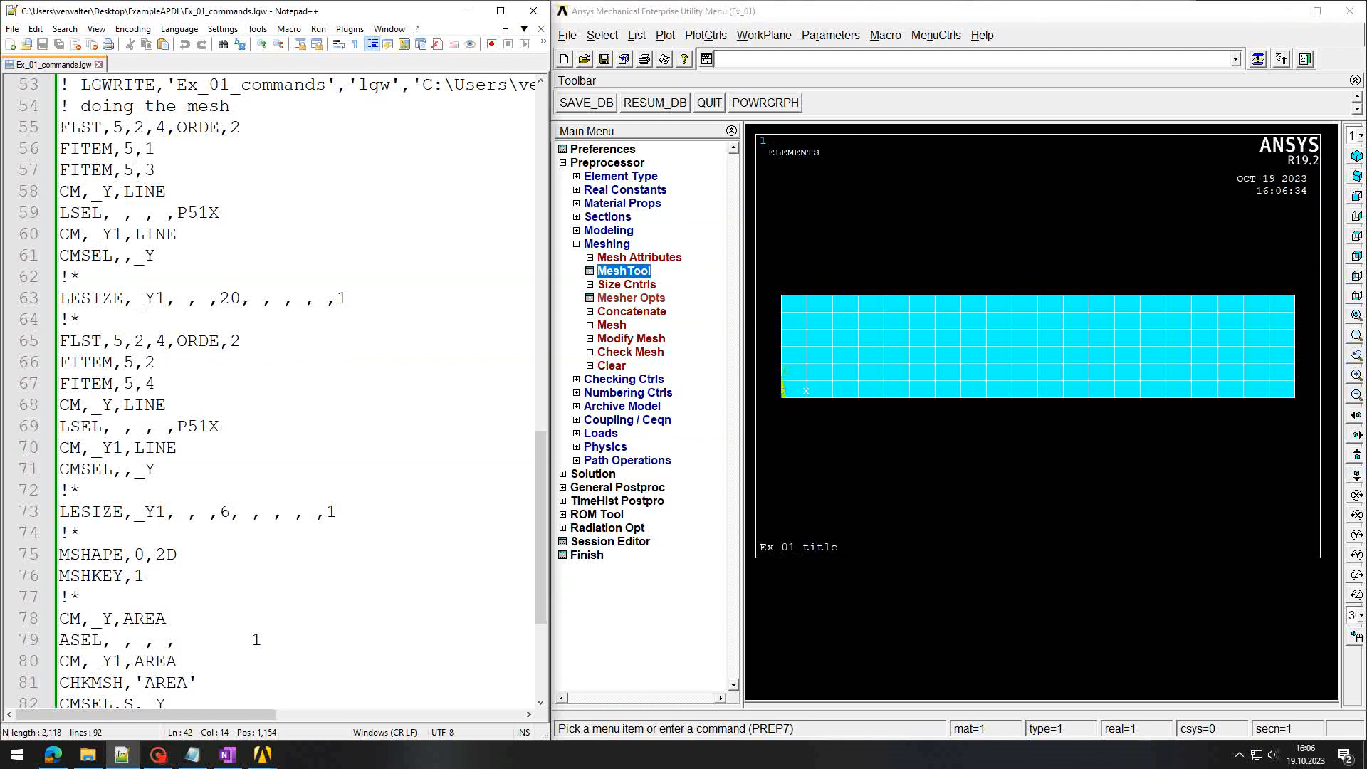
left_click_drag(60, 127, 381, 359)
double_click(231, 299)
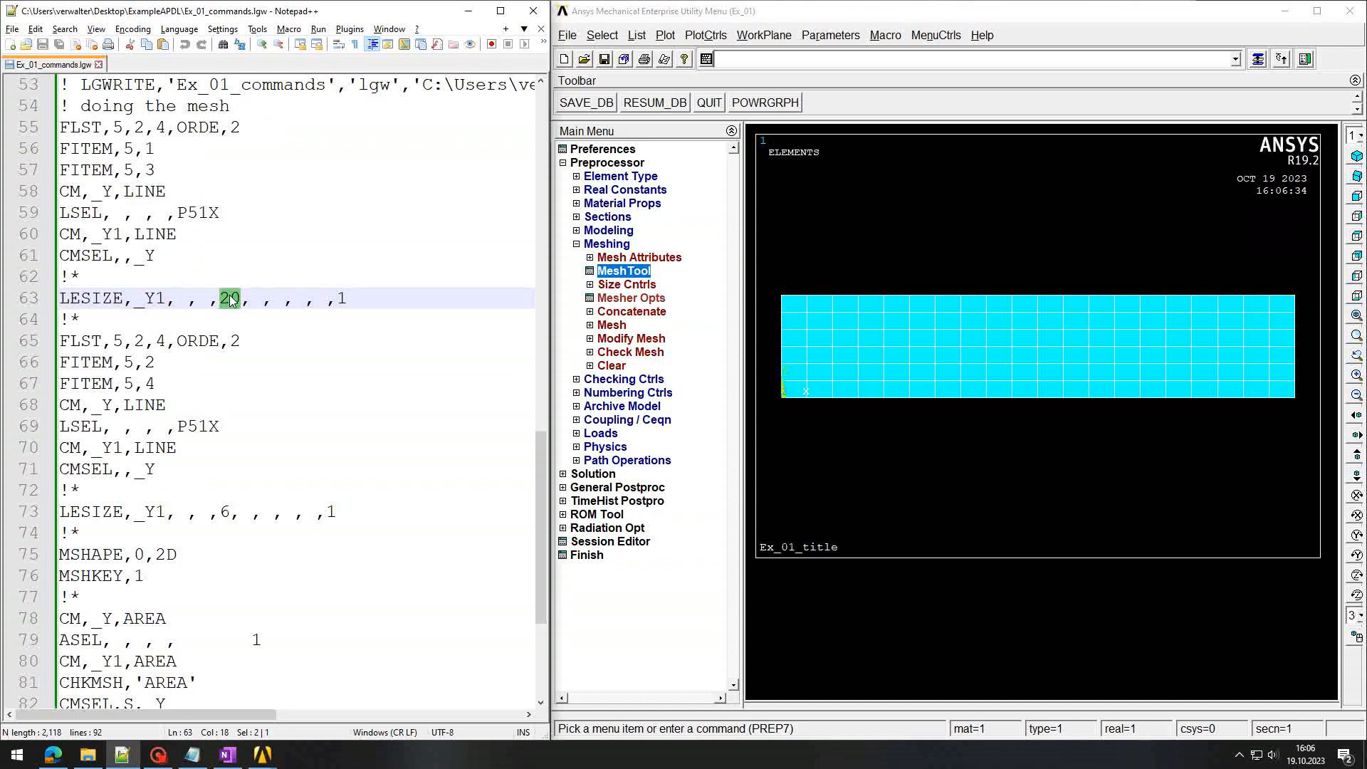
scroll(232, 299, "down", 3)
double_click(222, 320)
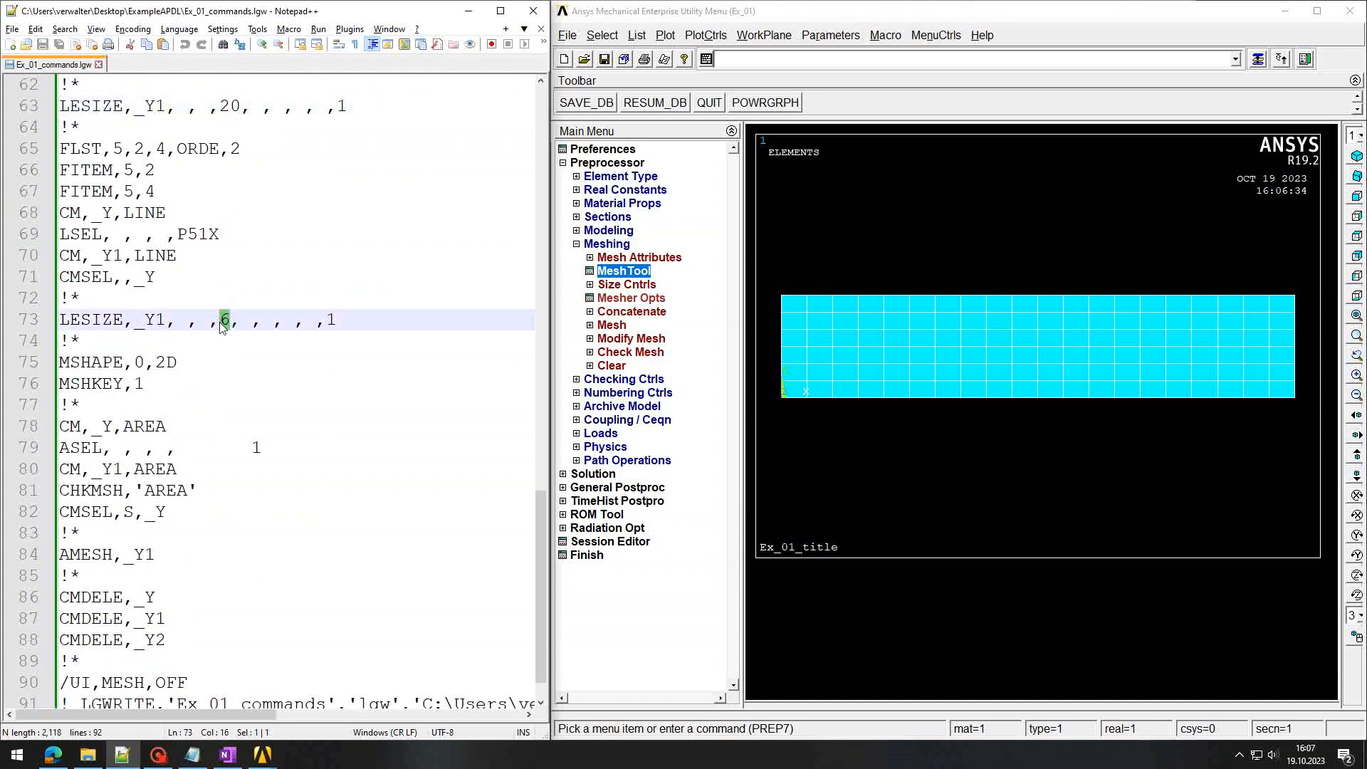
scroll(223, 326, "down", 1)
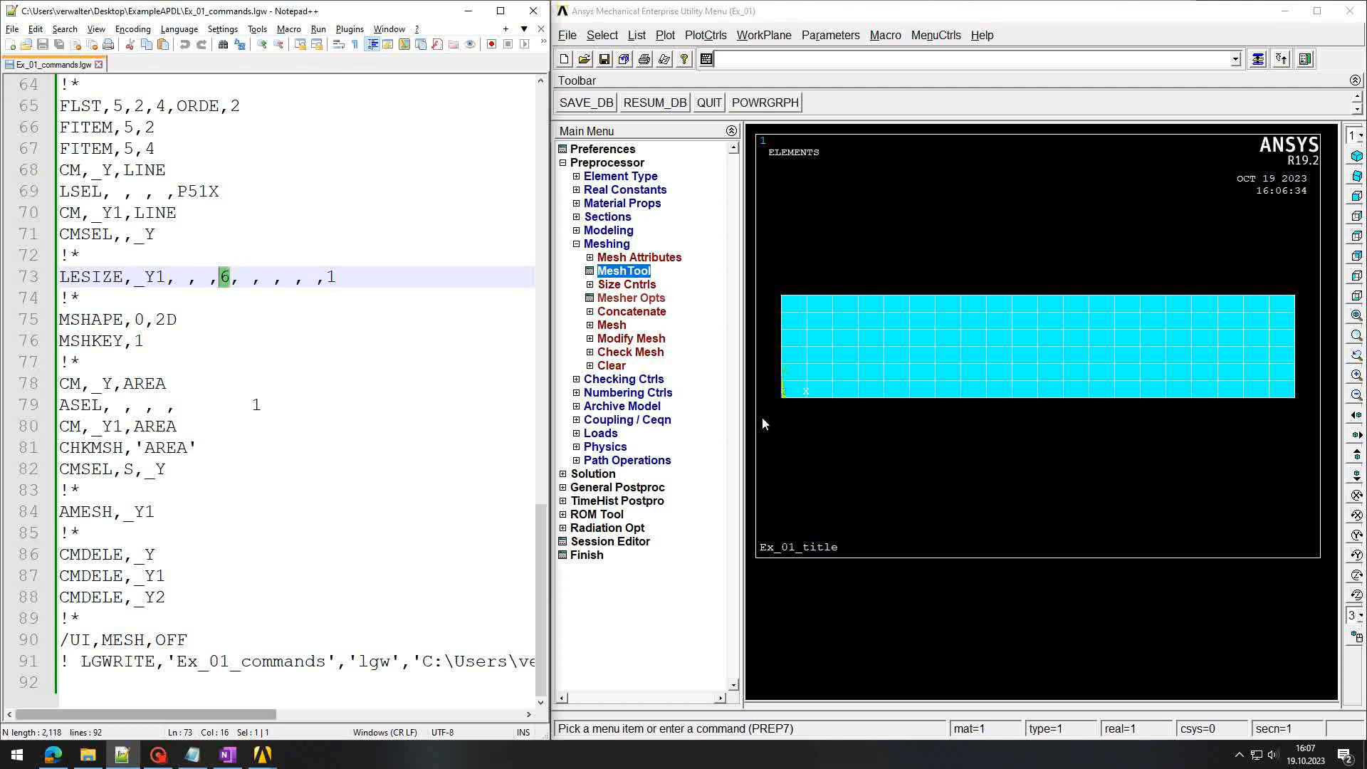
left_click(842, 61)
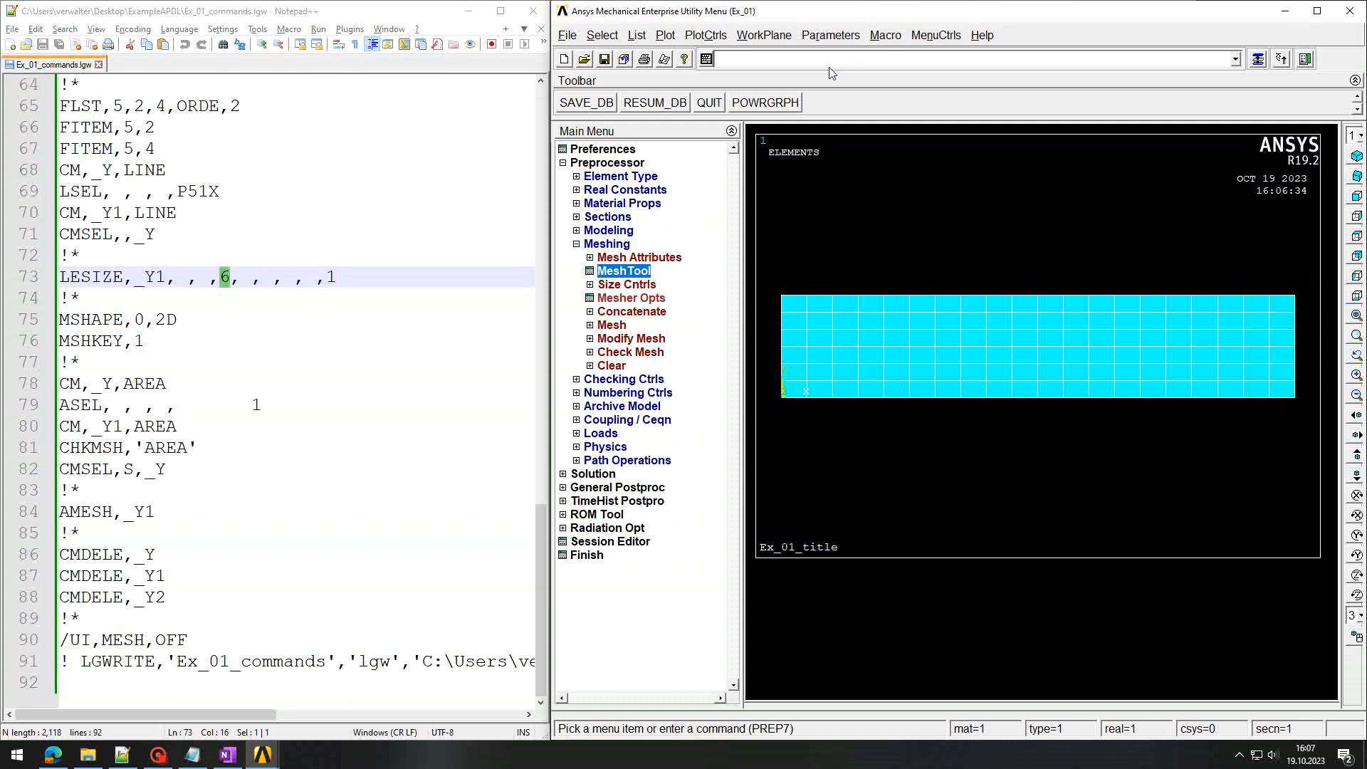
Step: Launch Excel, create a blank workbook and restore its window
key("super")
type("exc")
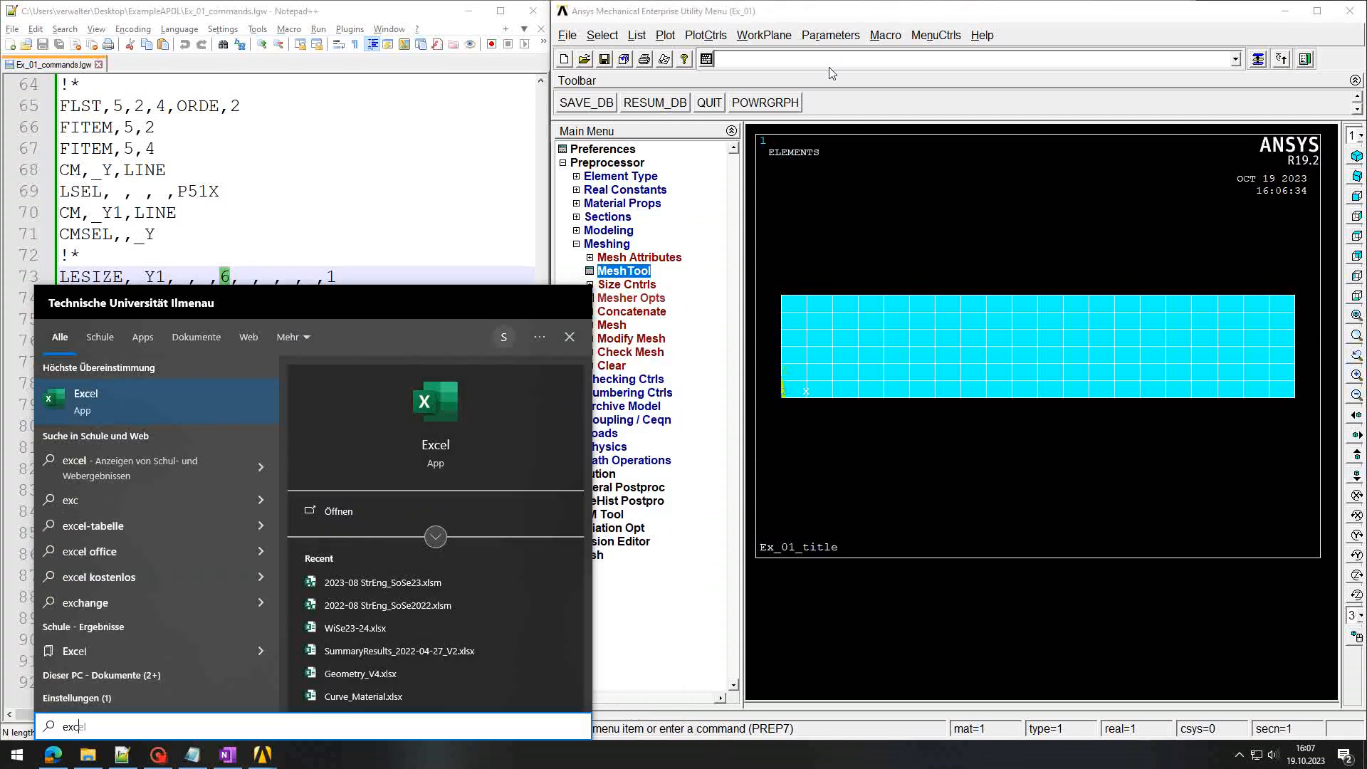
key("Return")
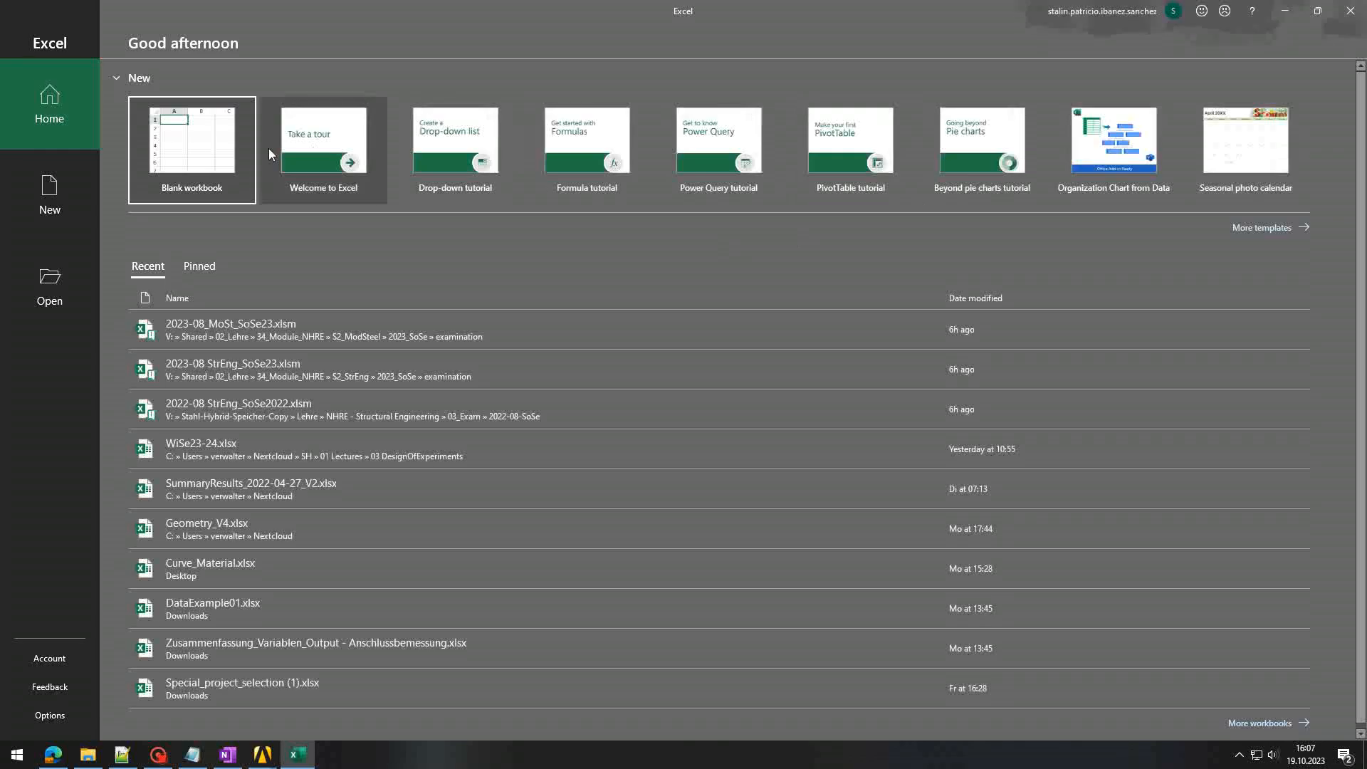
left_click(197, 149)
left_click_drag(400, 18, 1004, 174)
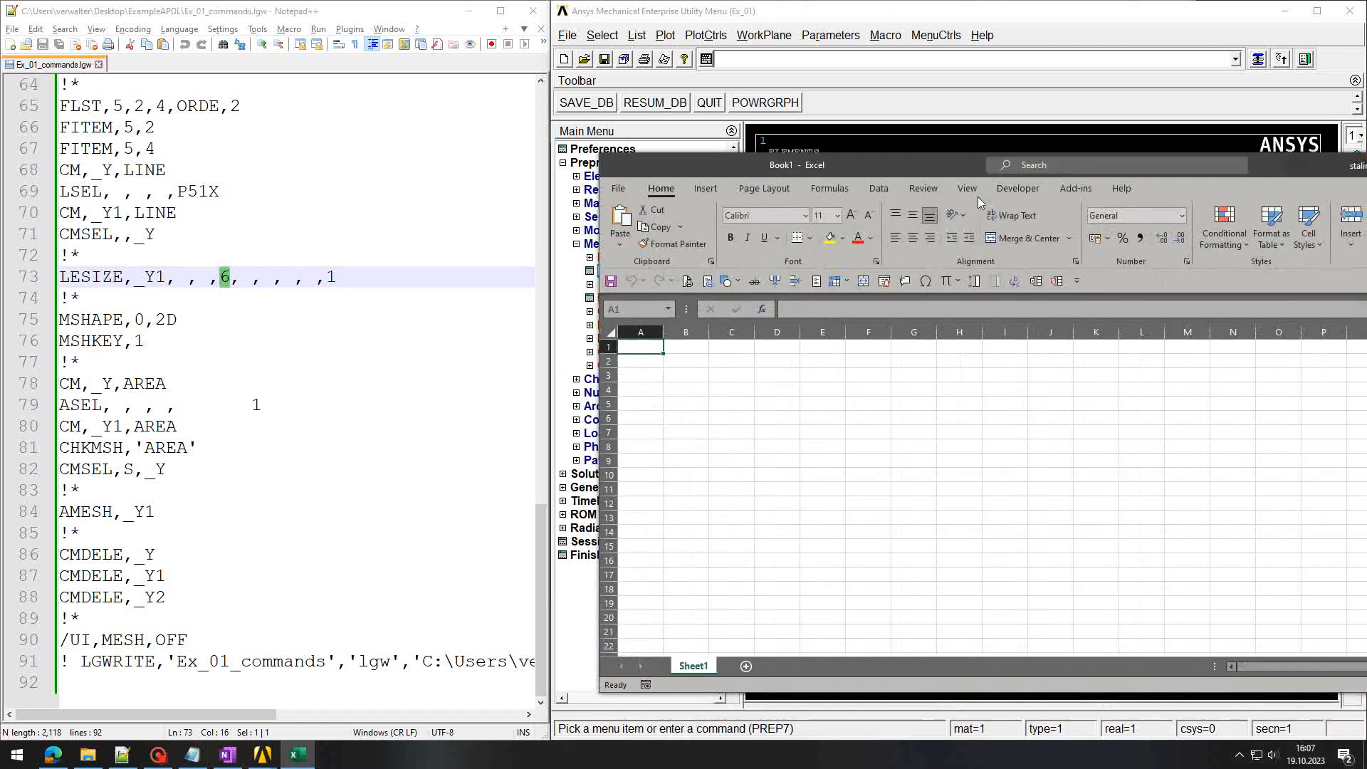
Step: Snap the OneNote notes to the left half and select a starting cell in Book1
left_click(234, 757)
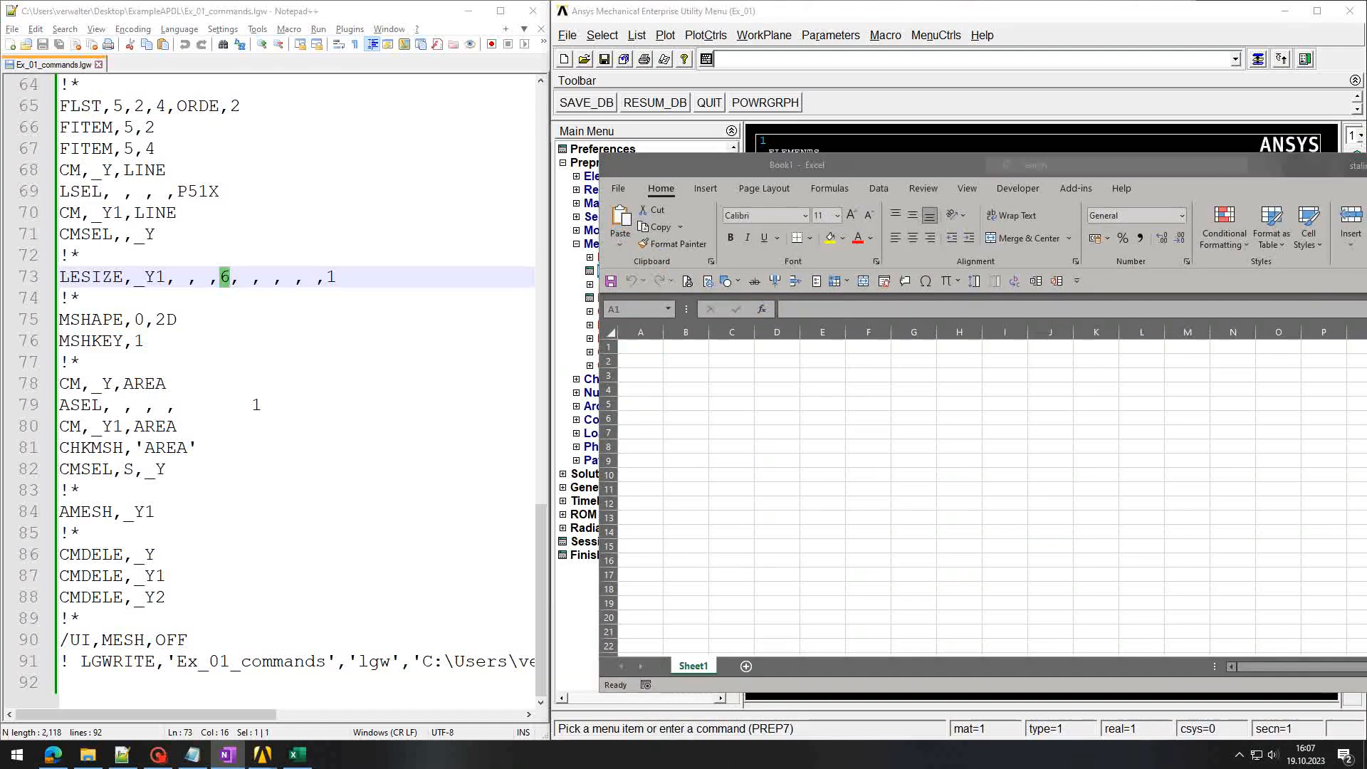
left_click_drag(0, 185, 555, 4)
key("super+Left")
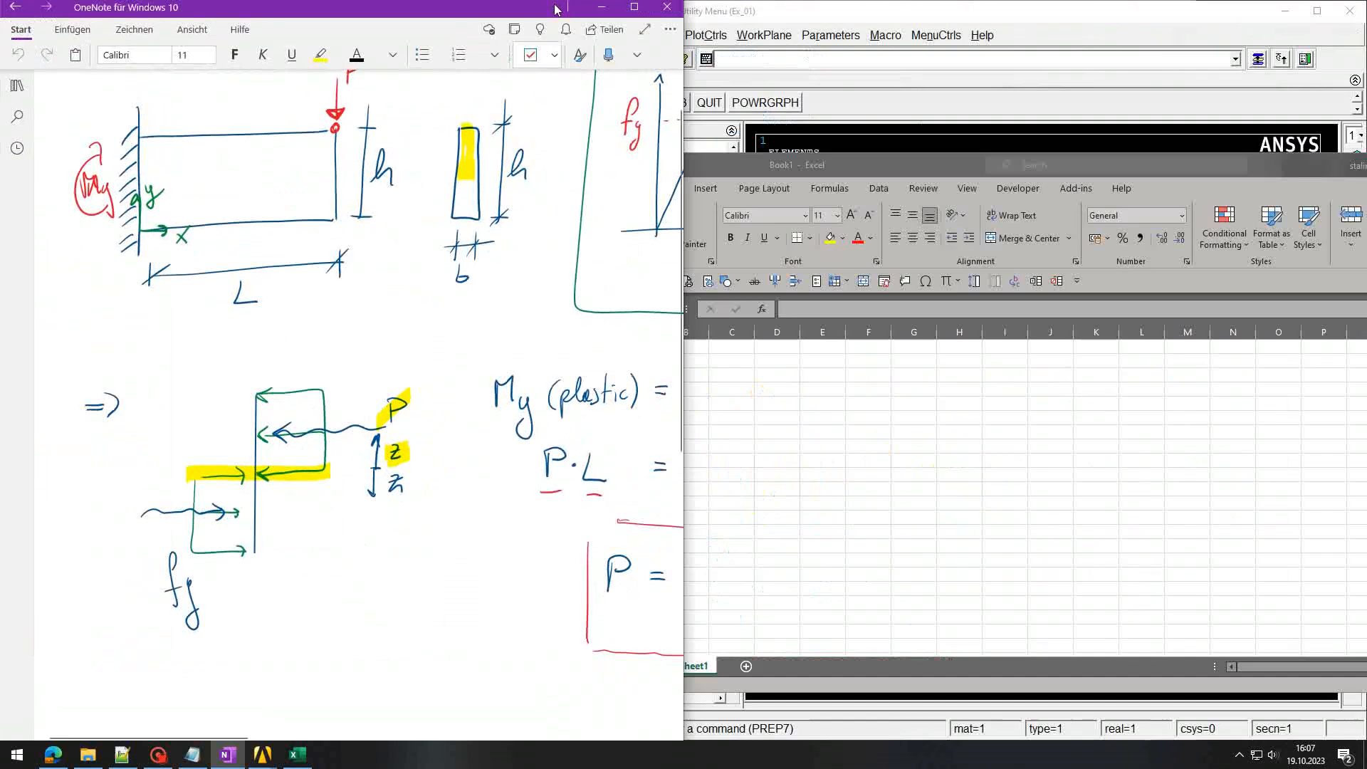
scroll(359, 405, "right", 8)
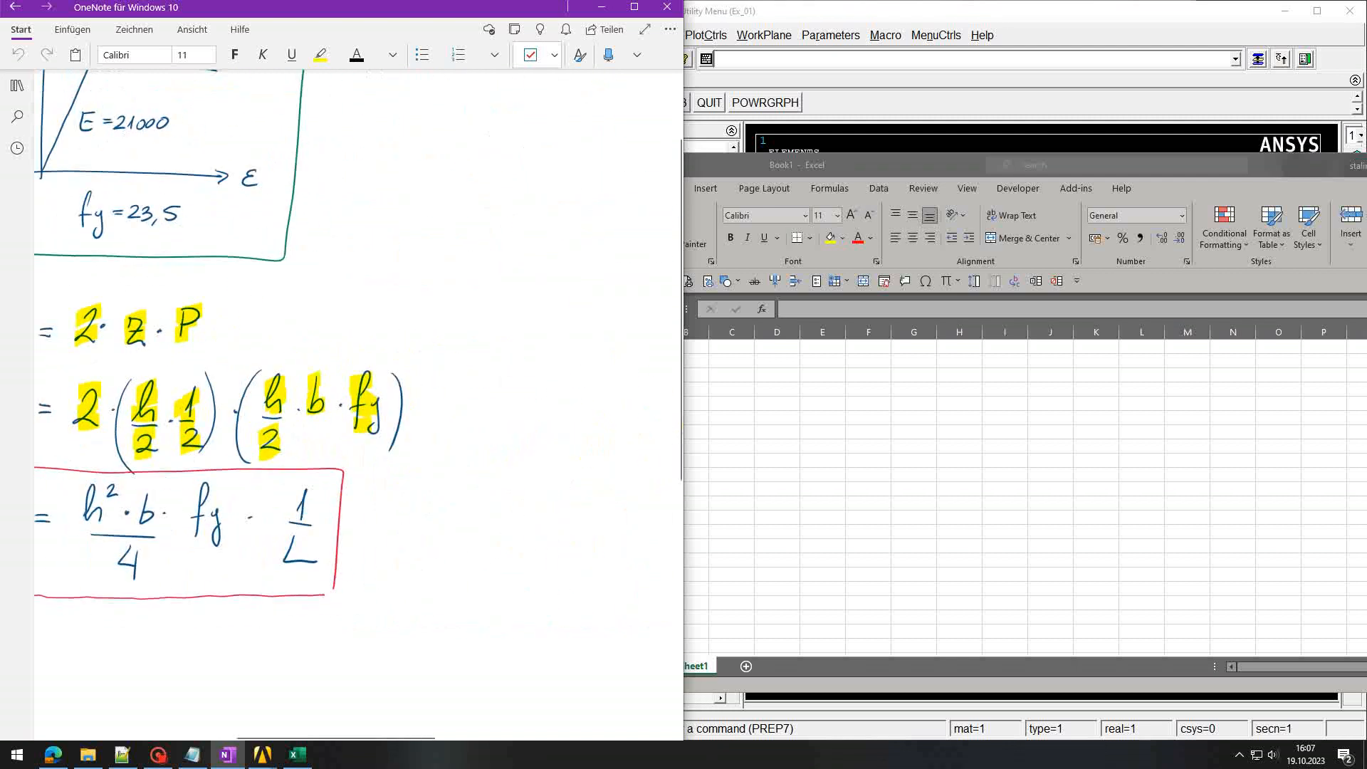
scroll(359, 404, "down", 1)
scroll(359, 405, "left", 3)
left_click(842, 430)
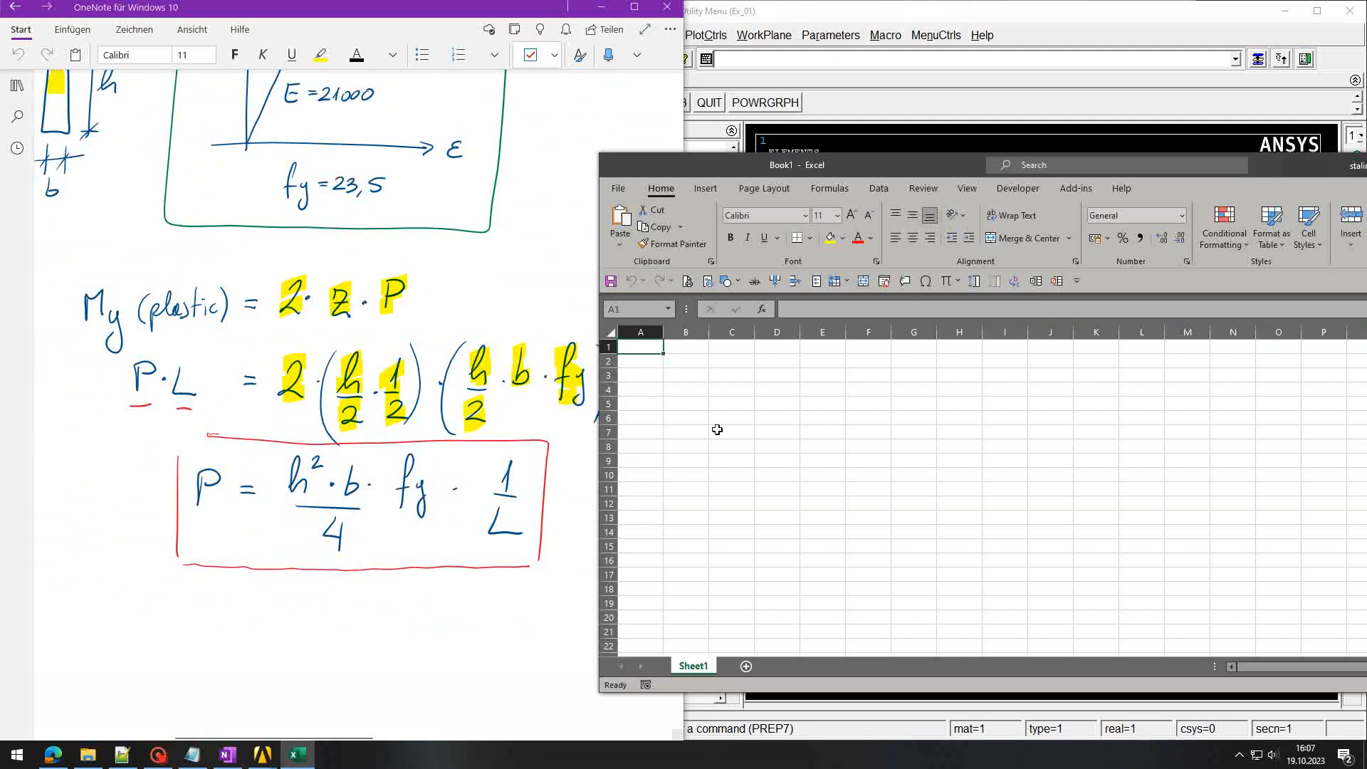
scroll(359, 428, "right", 3)
scroll(359, 427, "down", 1)
scroll(359, 427, "left", 3)
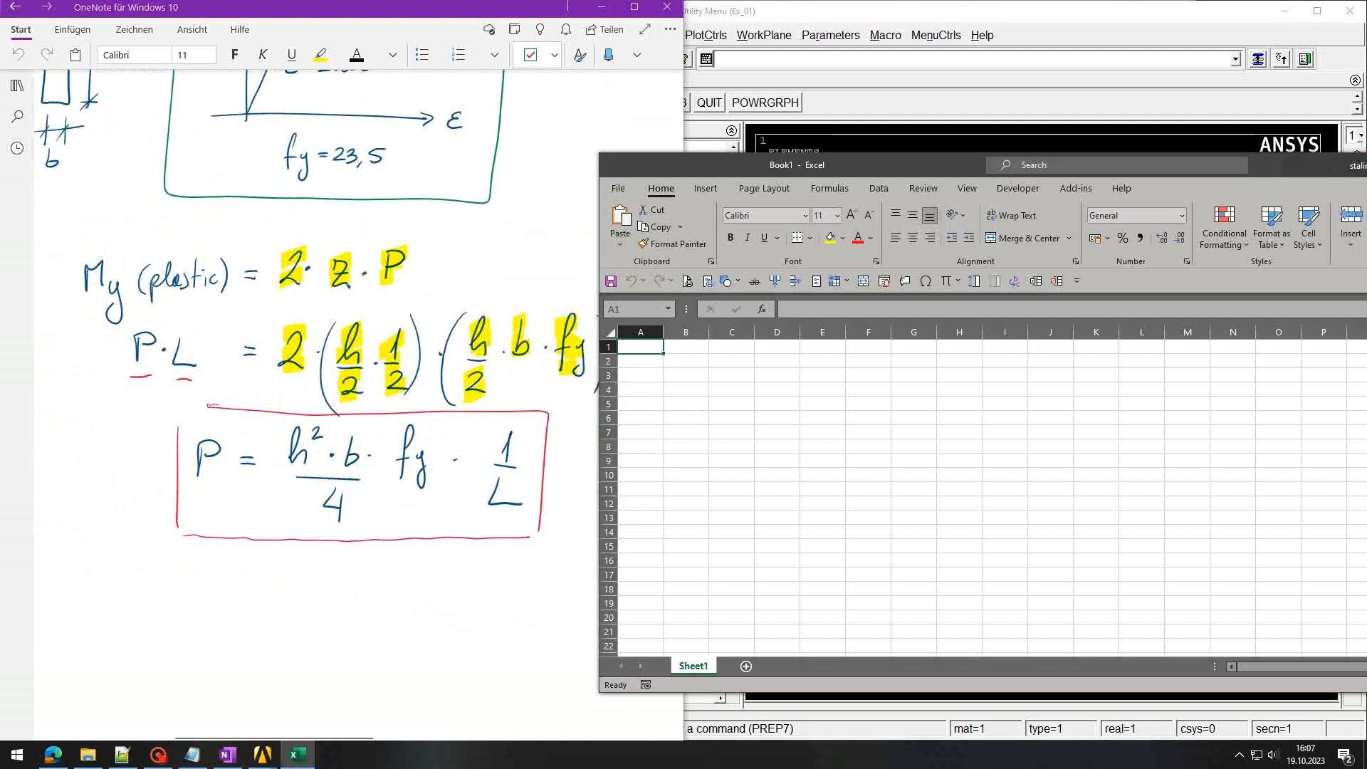
left_click(775, 389)
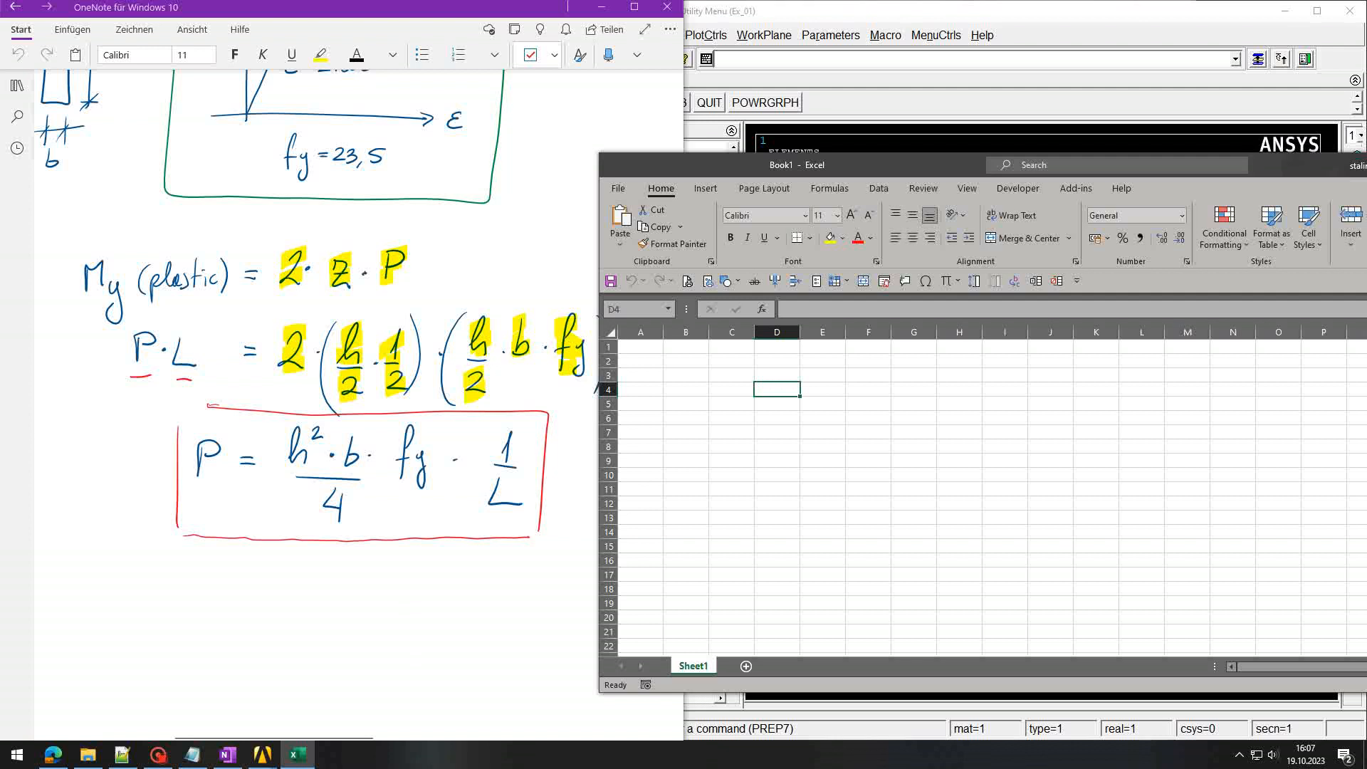
Step: Enter the row 'L:' 50 cm in C4:E4
left_click(747, 389)
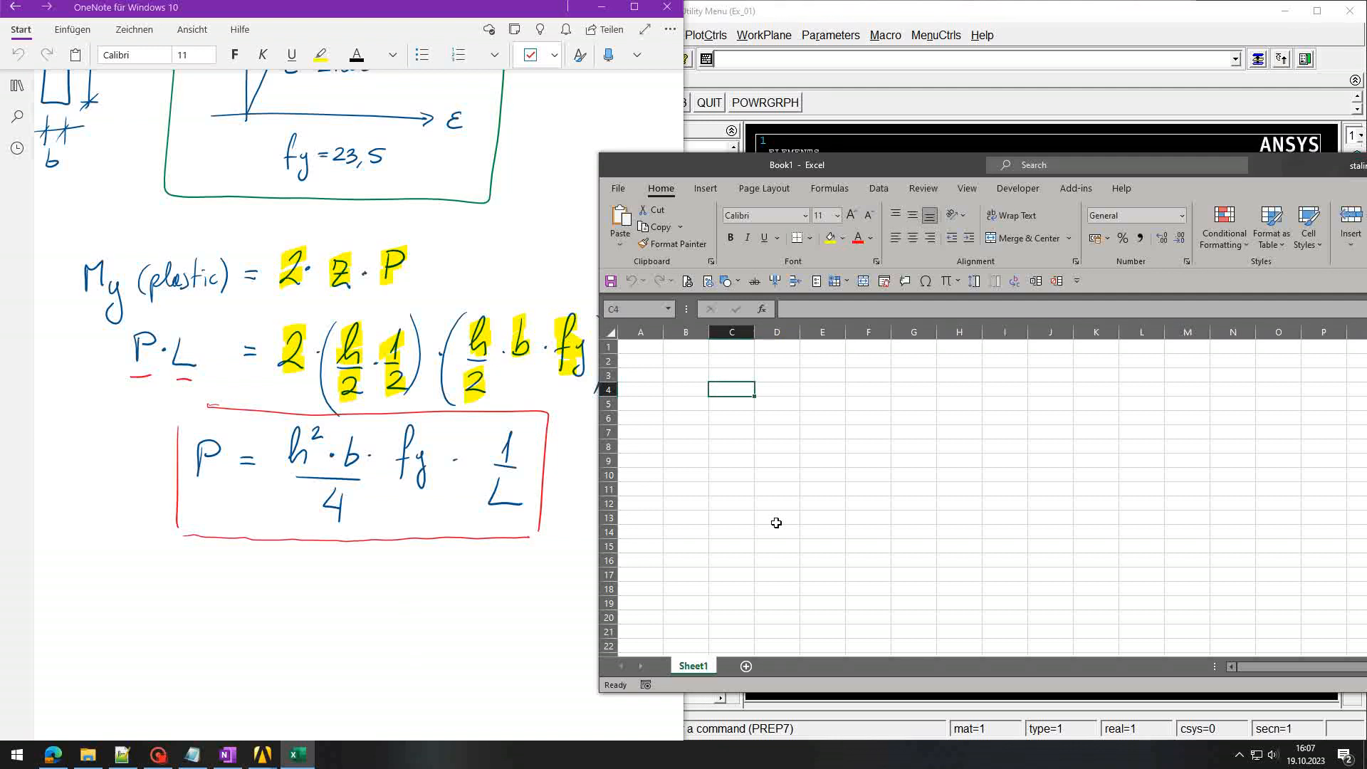
type("L:")
key("Tab")
type("50")
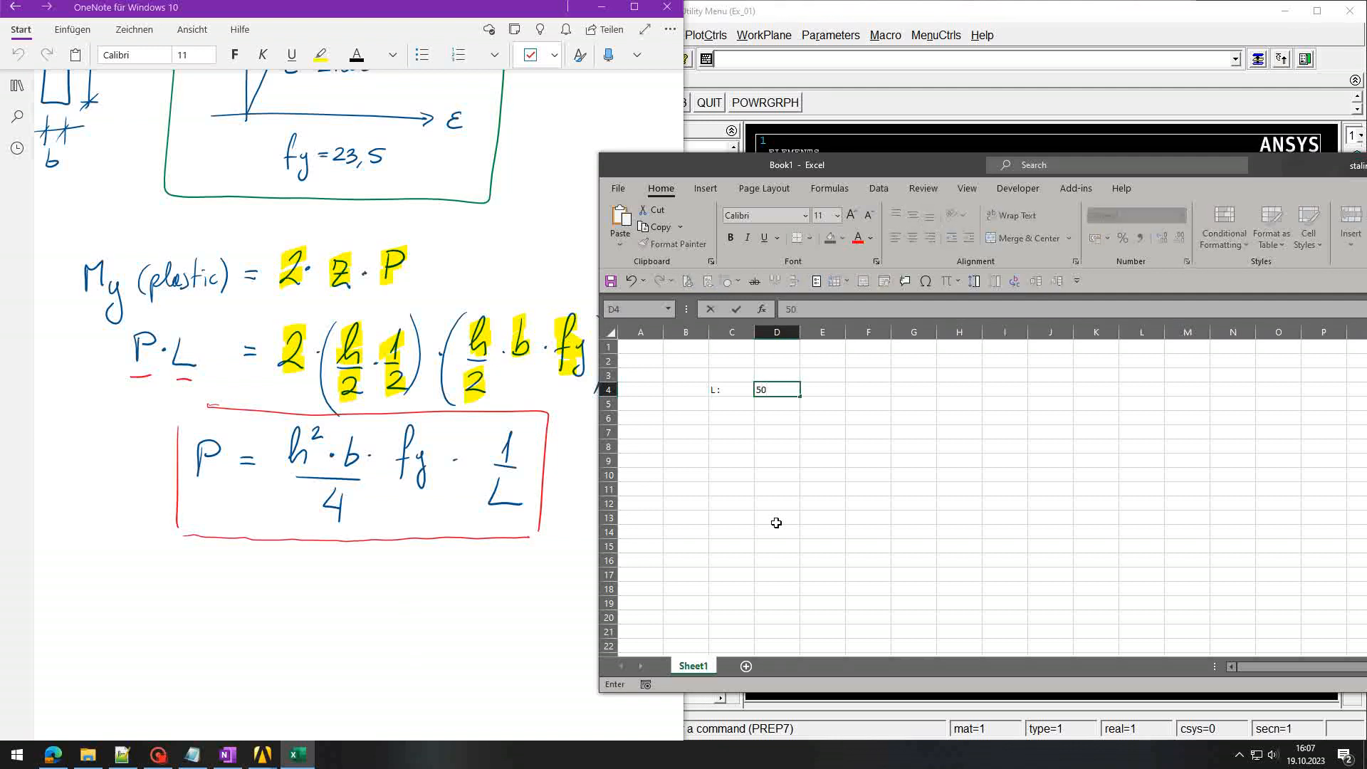
key("Tab")
type("cm")
key("Down")
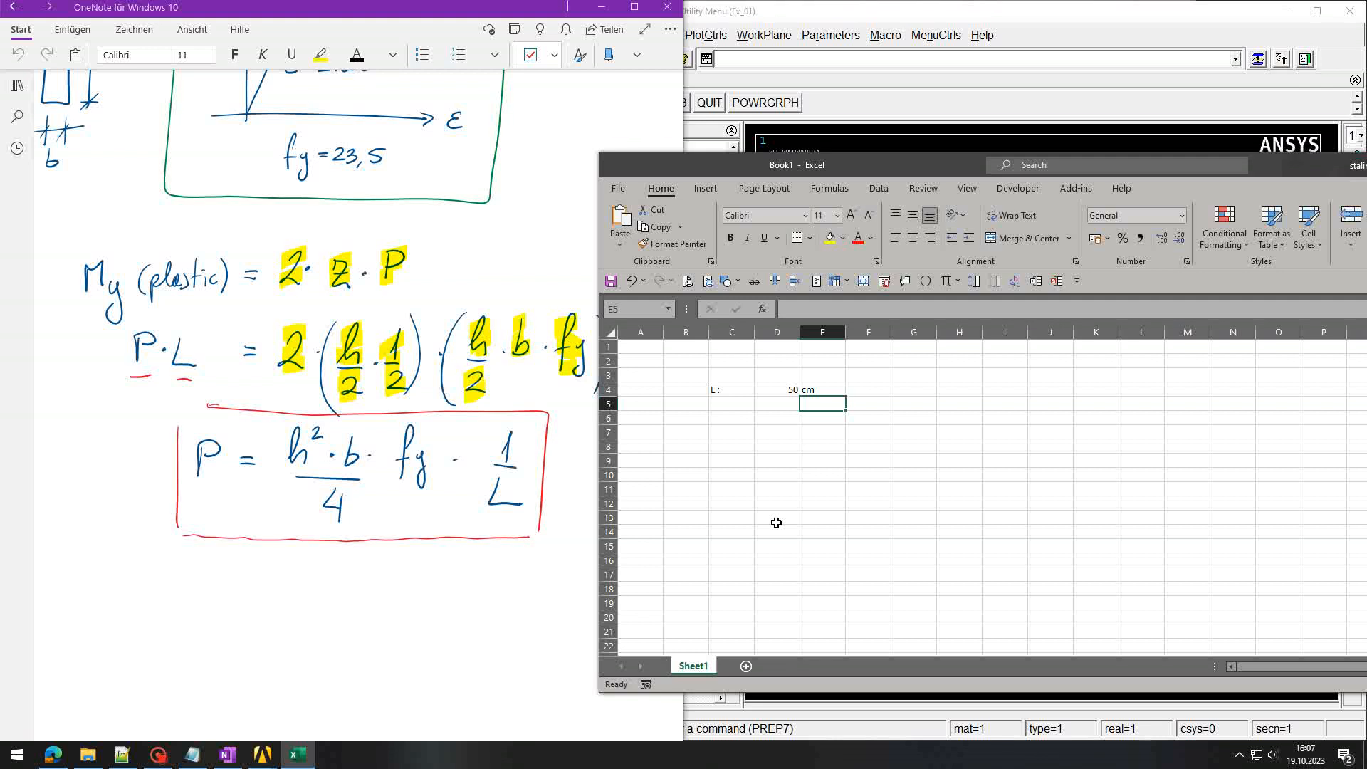
Step: Enter the row 'h :' 10 cm below it
key("Left")
key("Left")
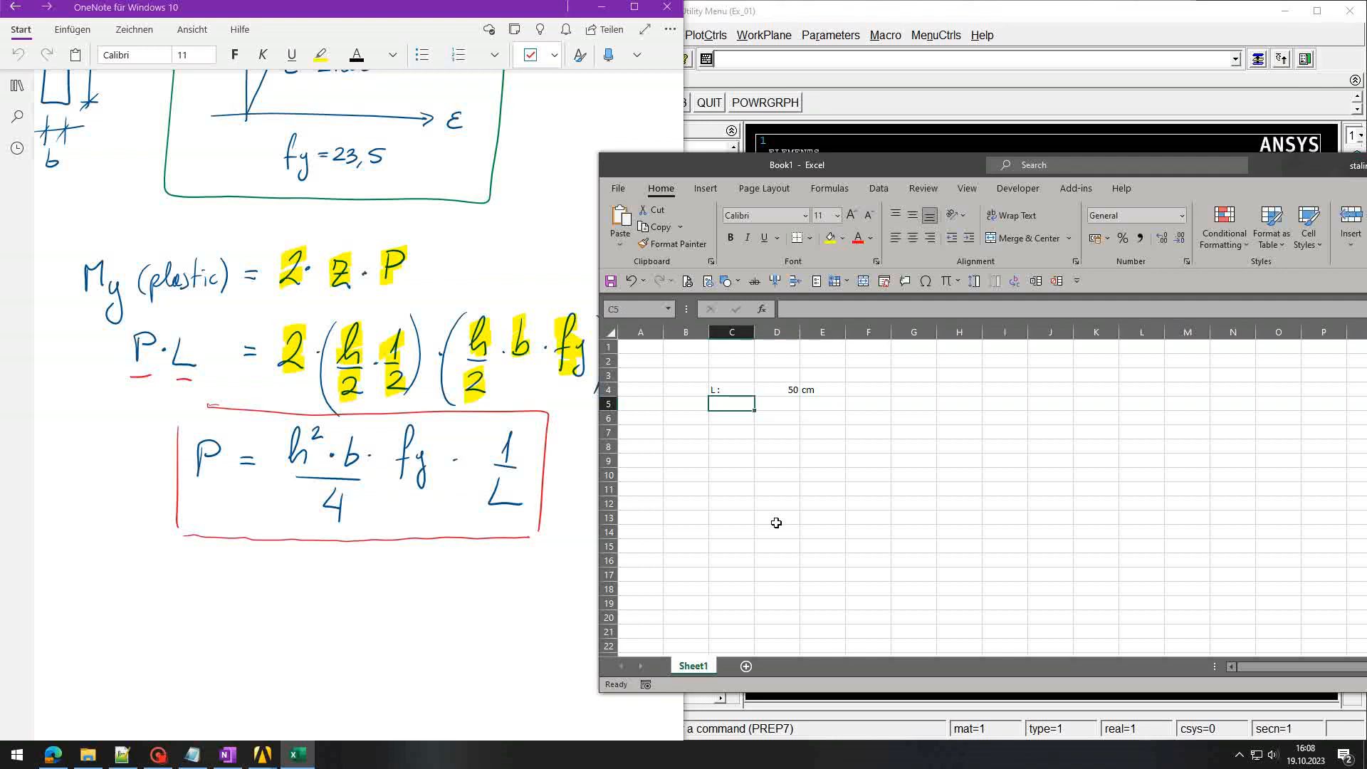
type("h :")
key("Tab")
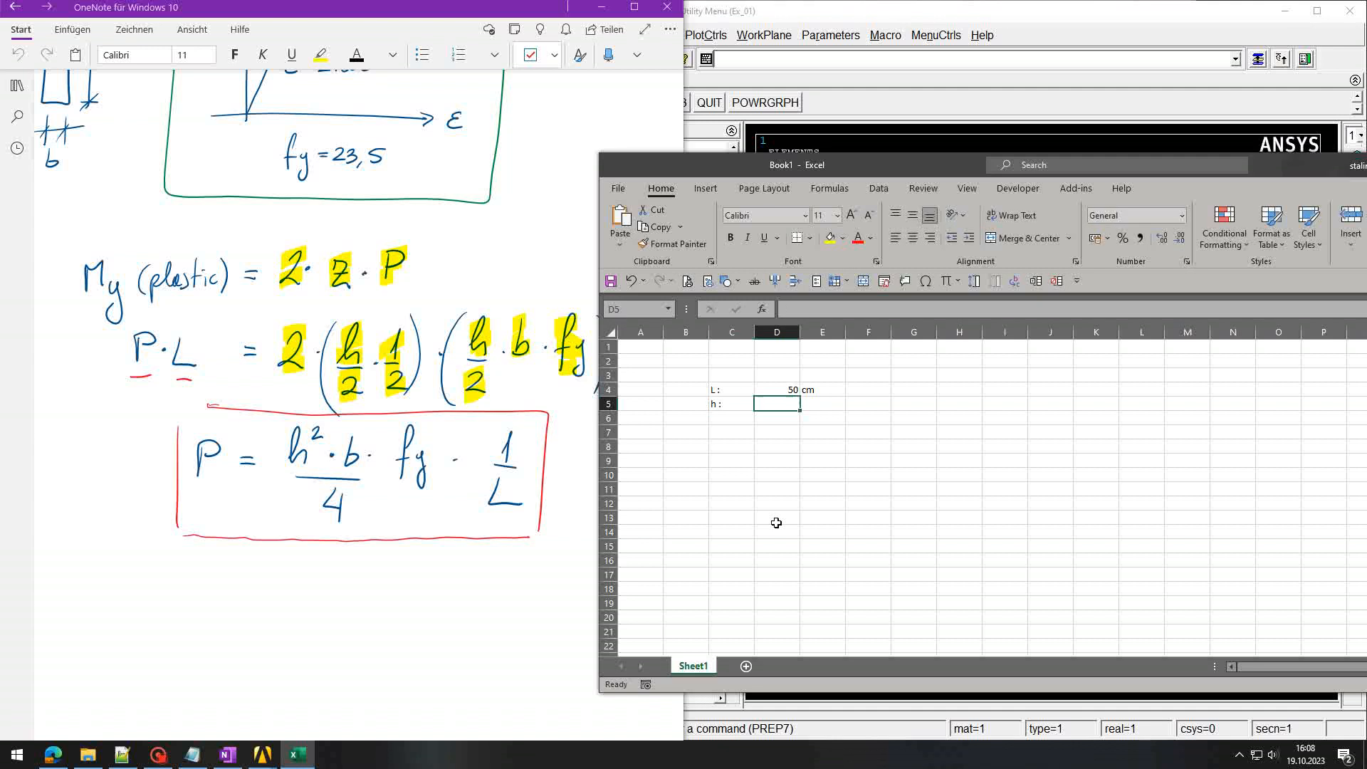
type("10")
key("Tab")
type("cm")
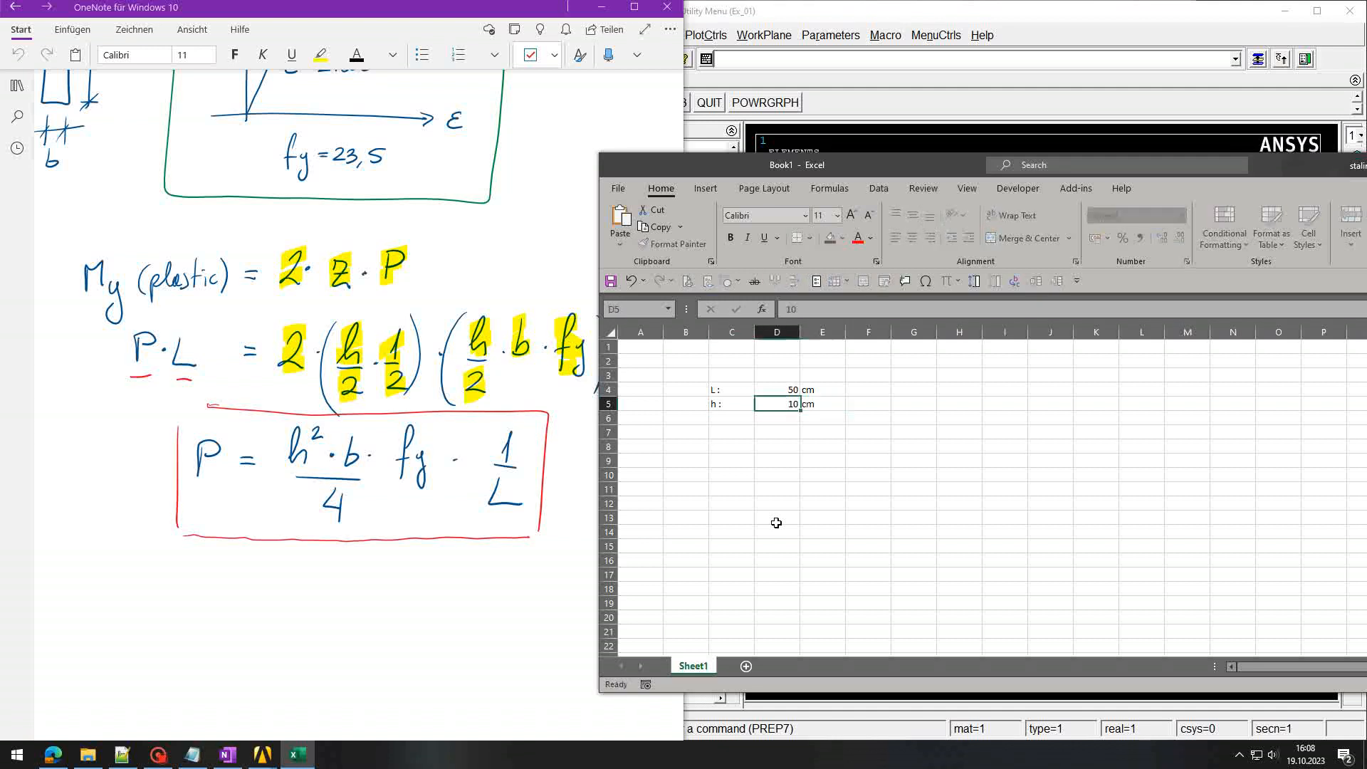
key("Return")
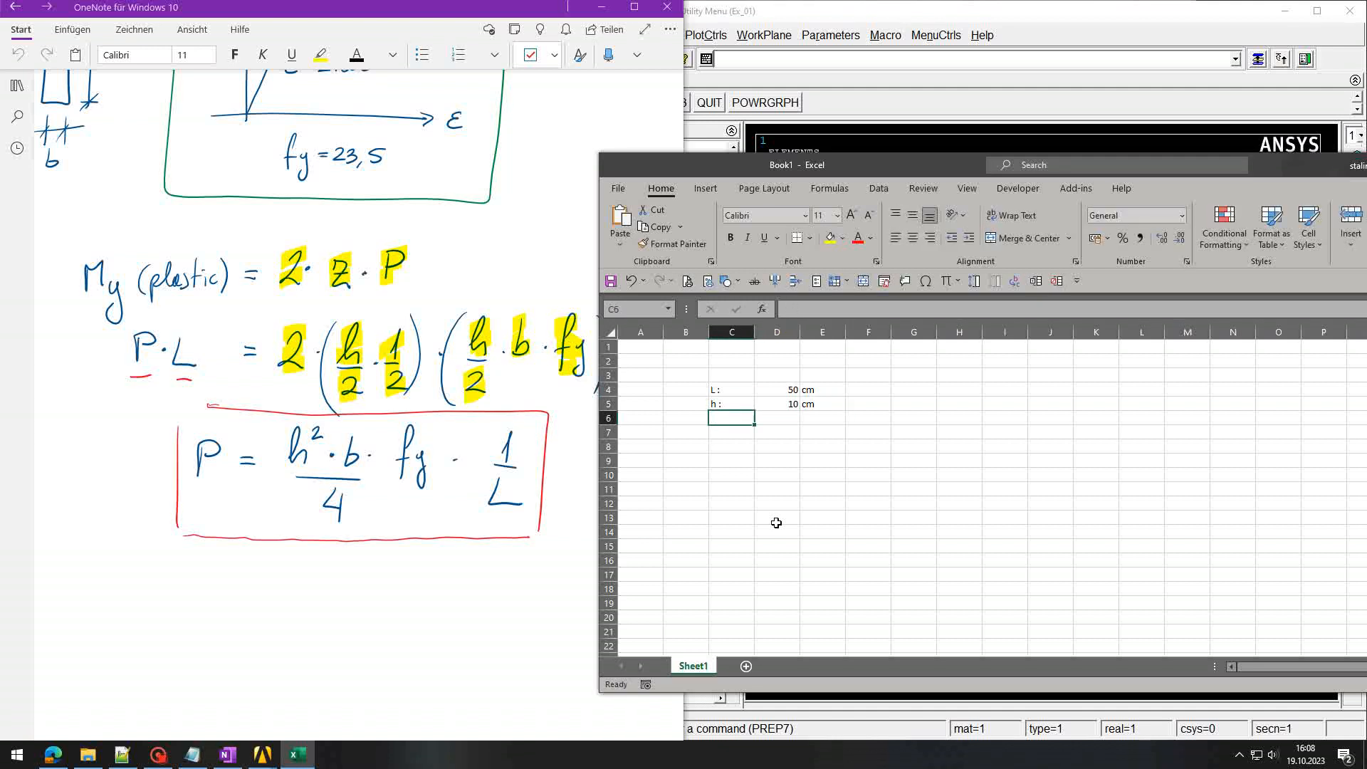
Step: Add the b row with unit cm and the row 'fy :' 23.5 kN/cm2
type("b :")
key("Tab")
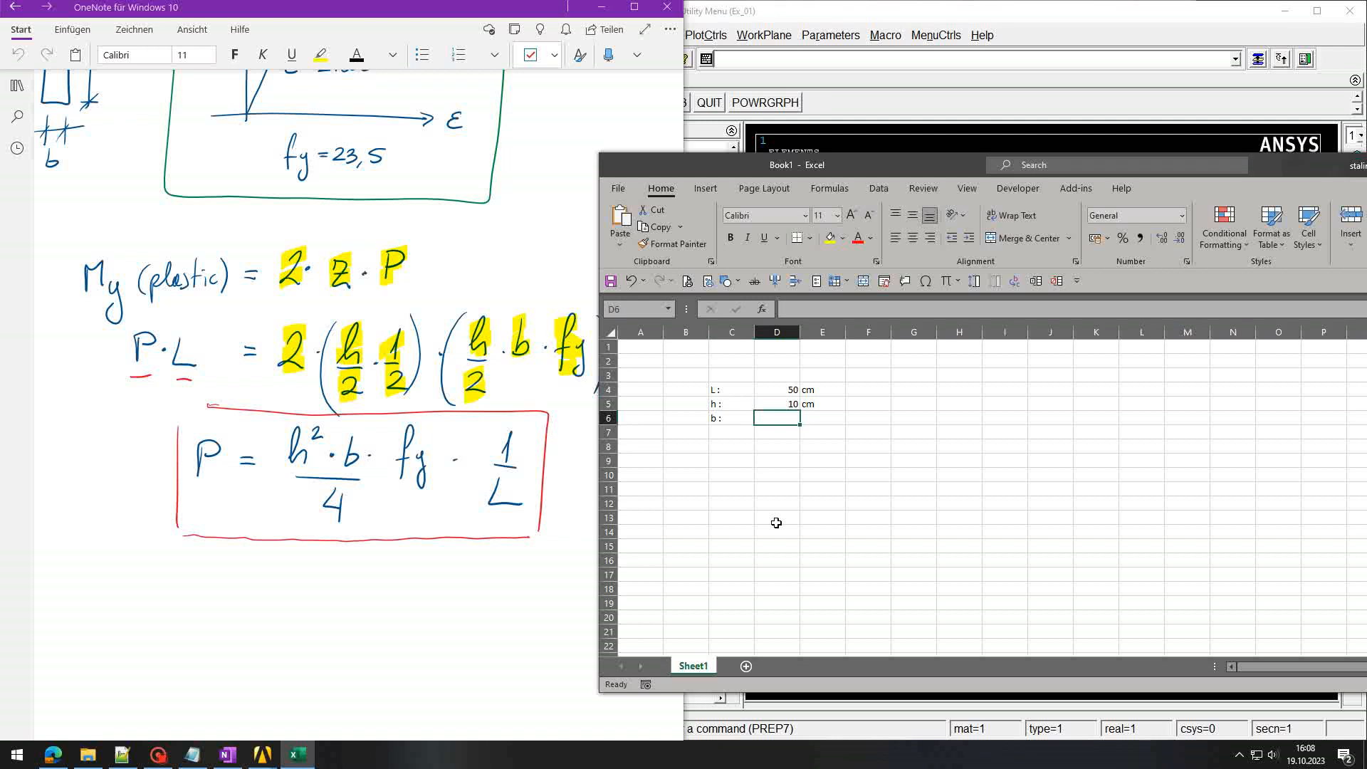
key("Tab")
type("cm")
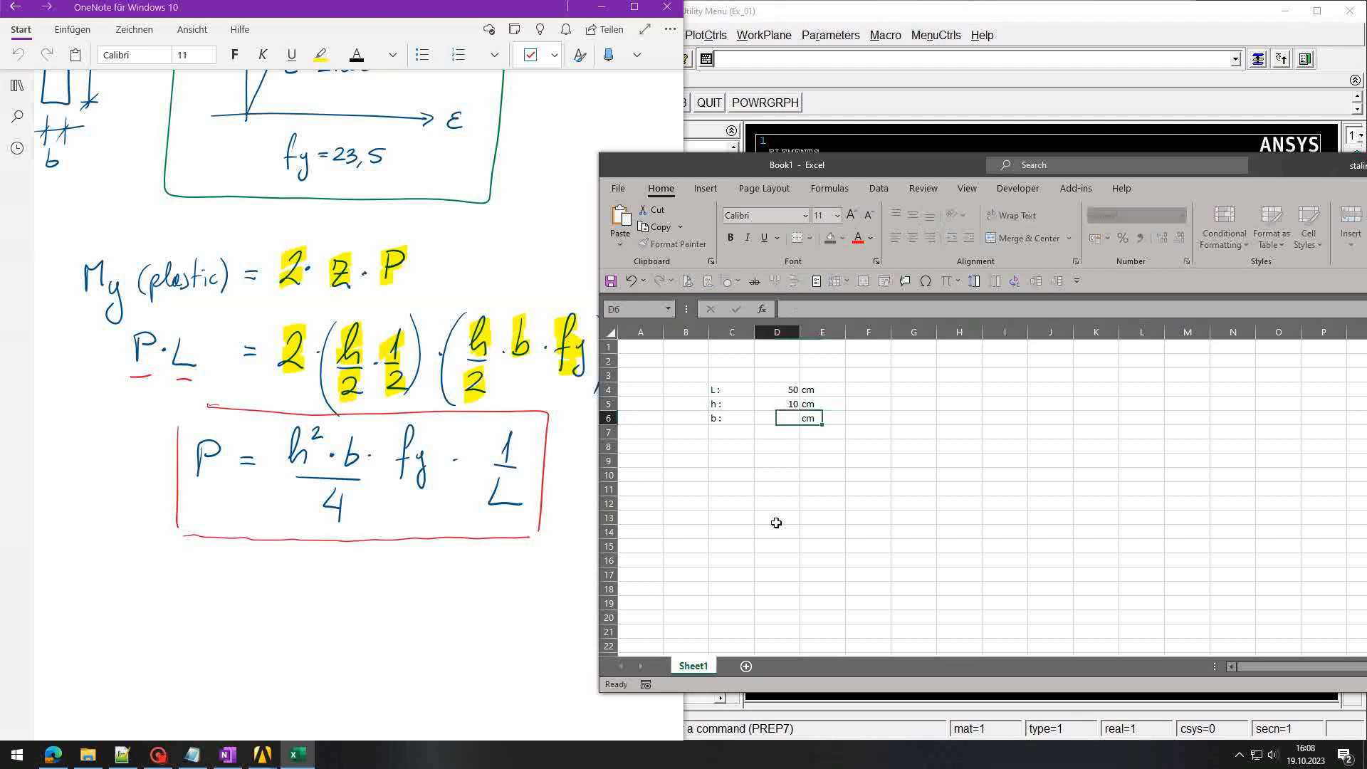
key("Return")
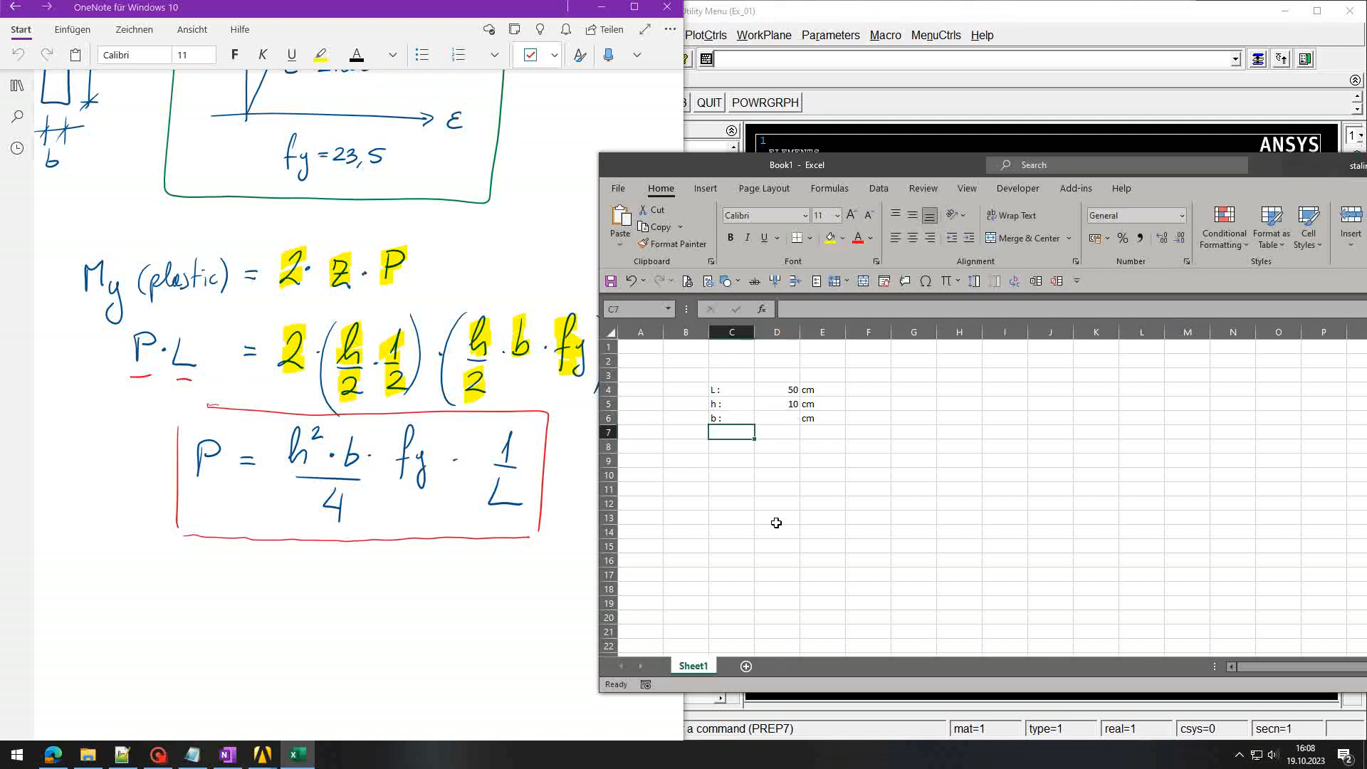
type("fy :")
key("Tab")
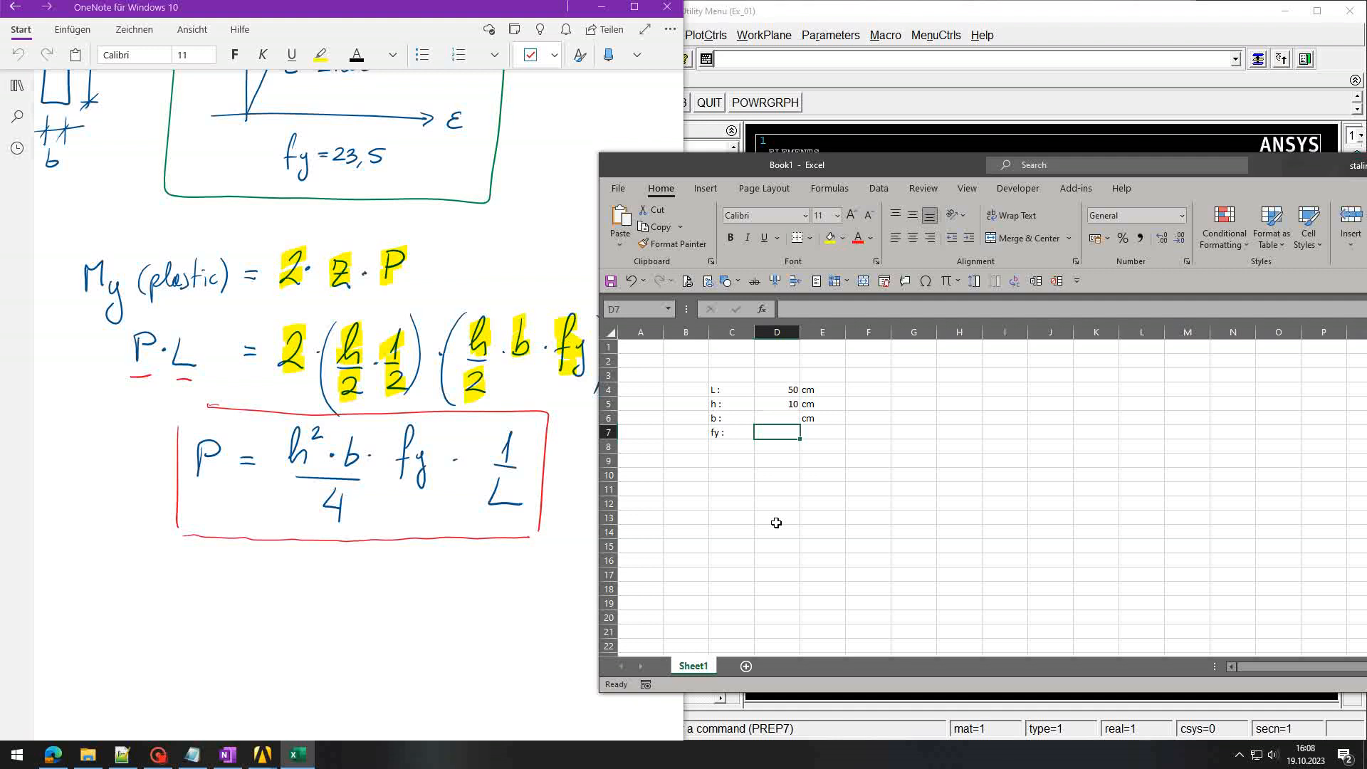
type("23.5")
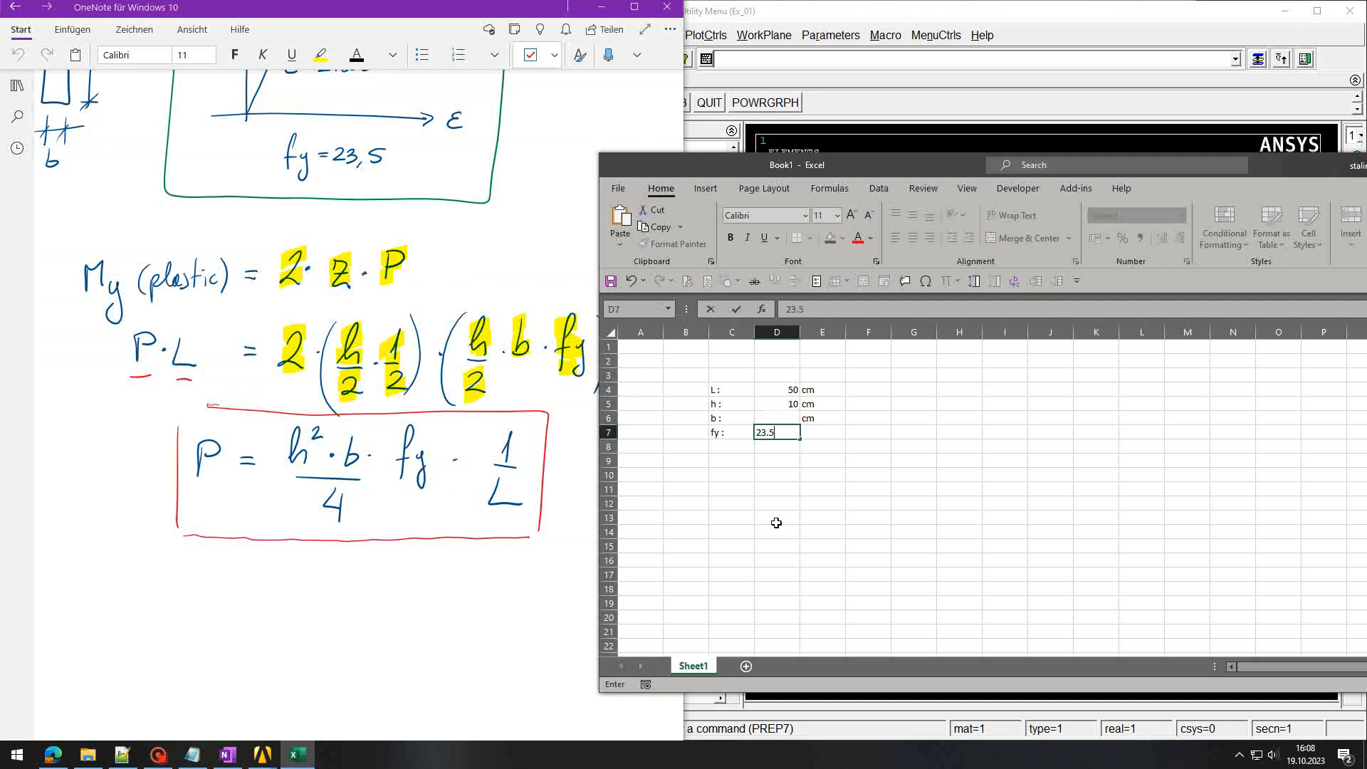
key("Tab")
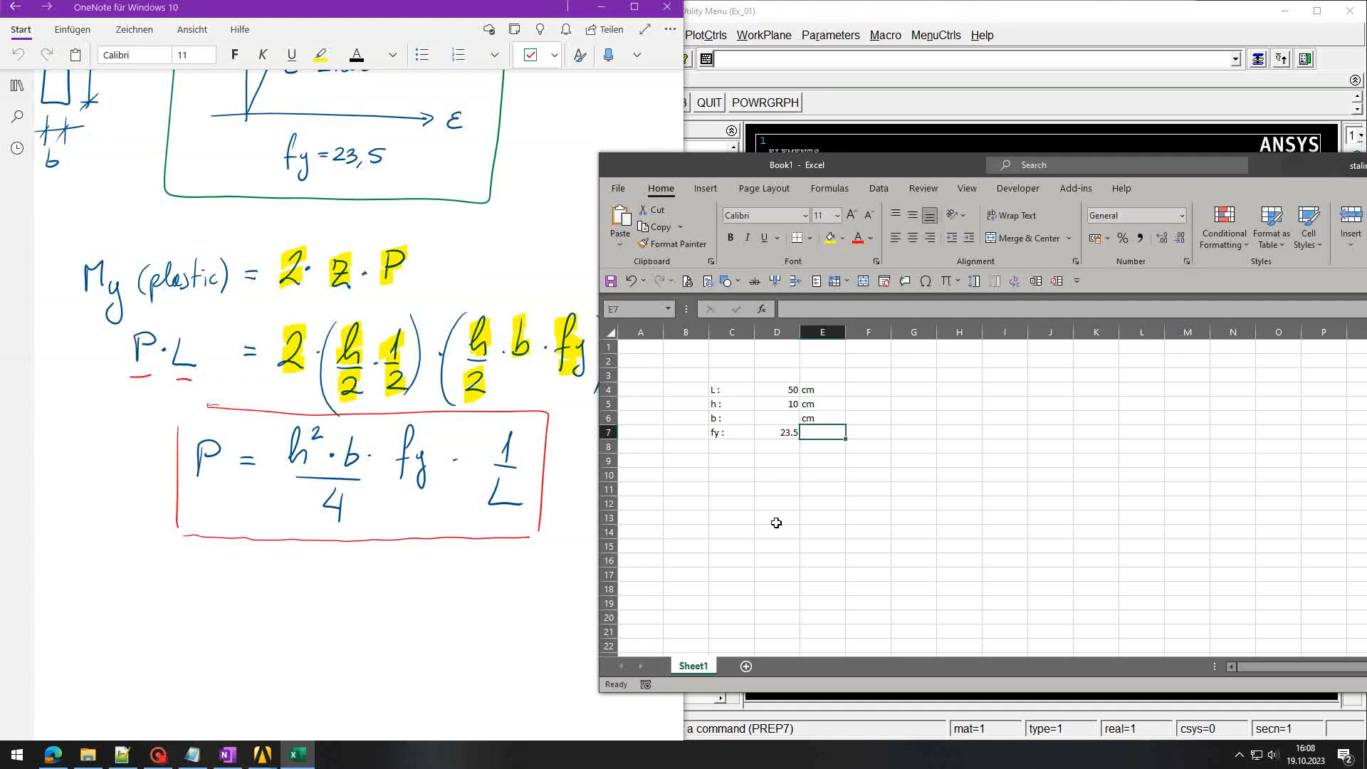
type("kN")
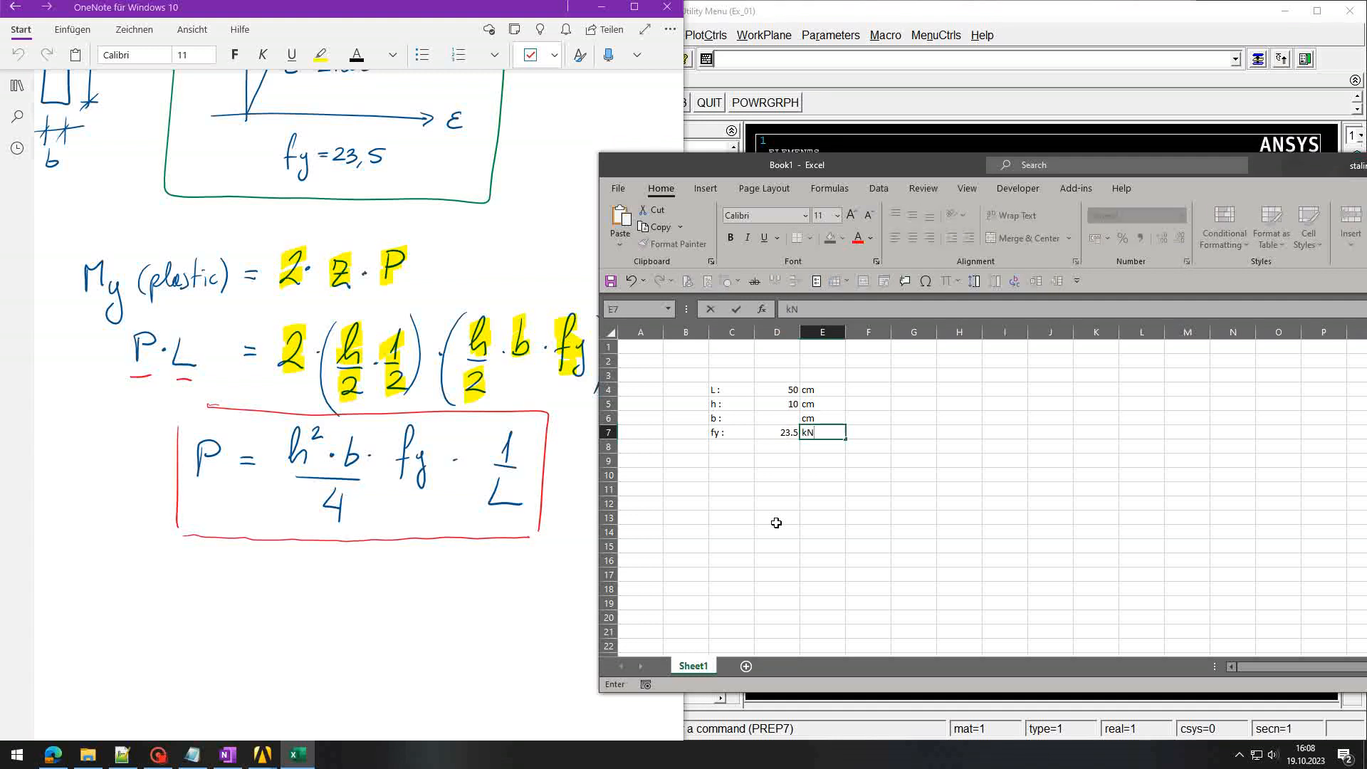
type("/cm2")
key("Return")
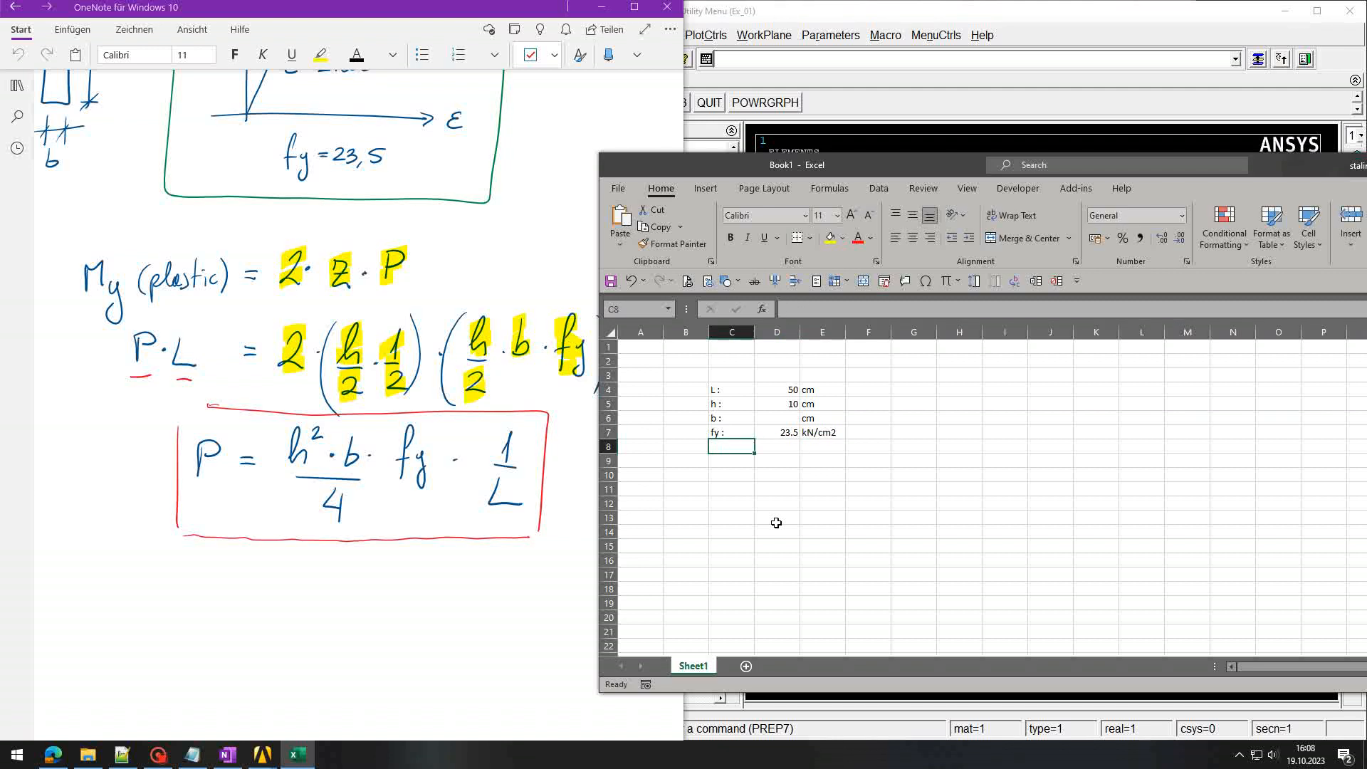
Step: Fill in b = 2 and label row 10 with 'P :'
key("Right")
key("Up")
key("Up")
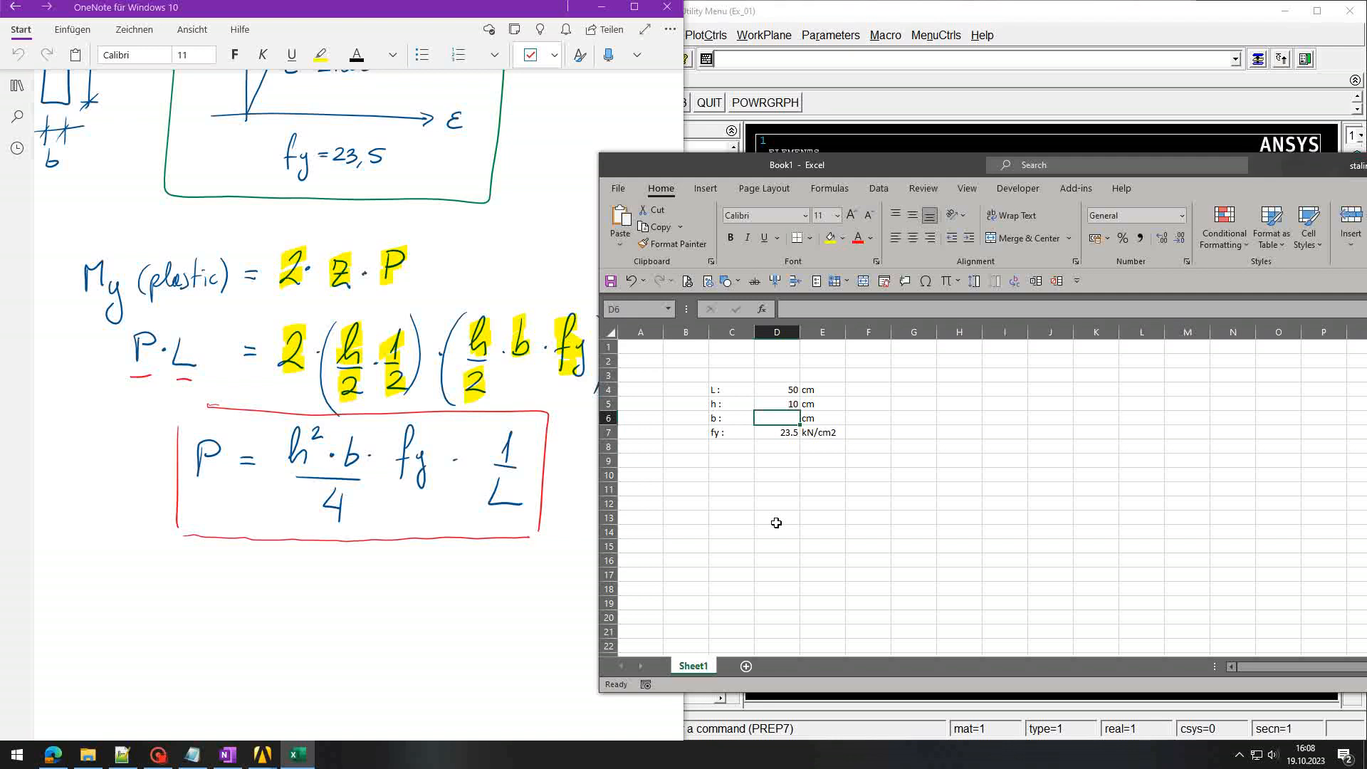
type("2")
key("Return")
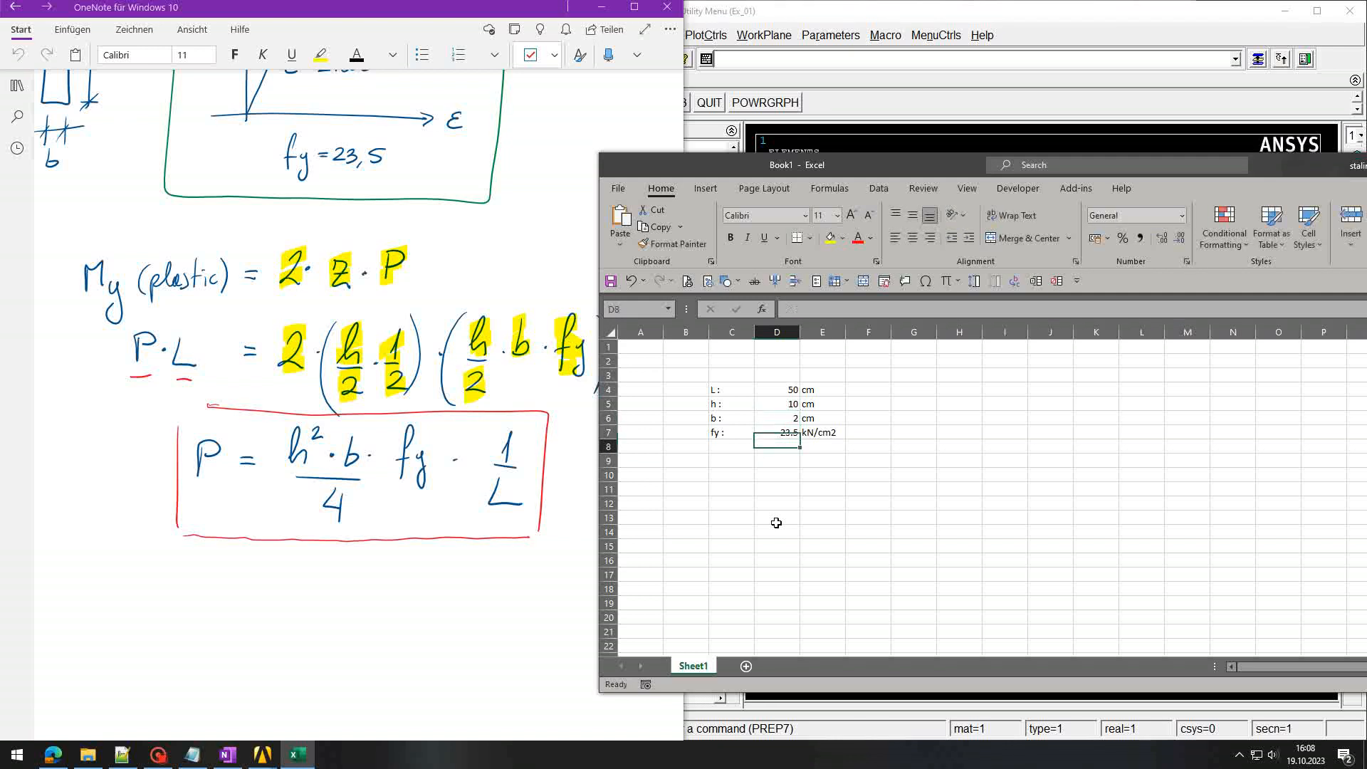
key("Down")
key("Down")
key("Down")
key("Left")
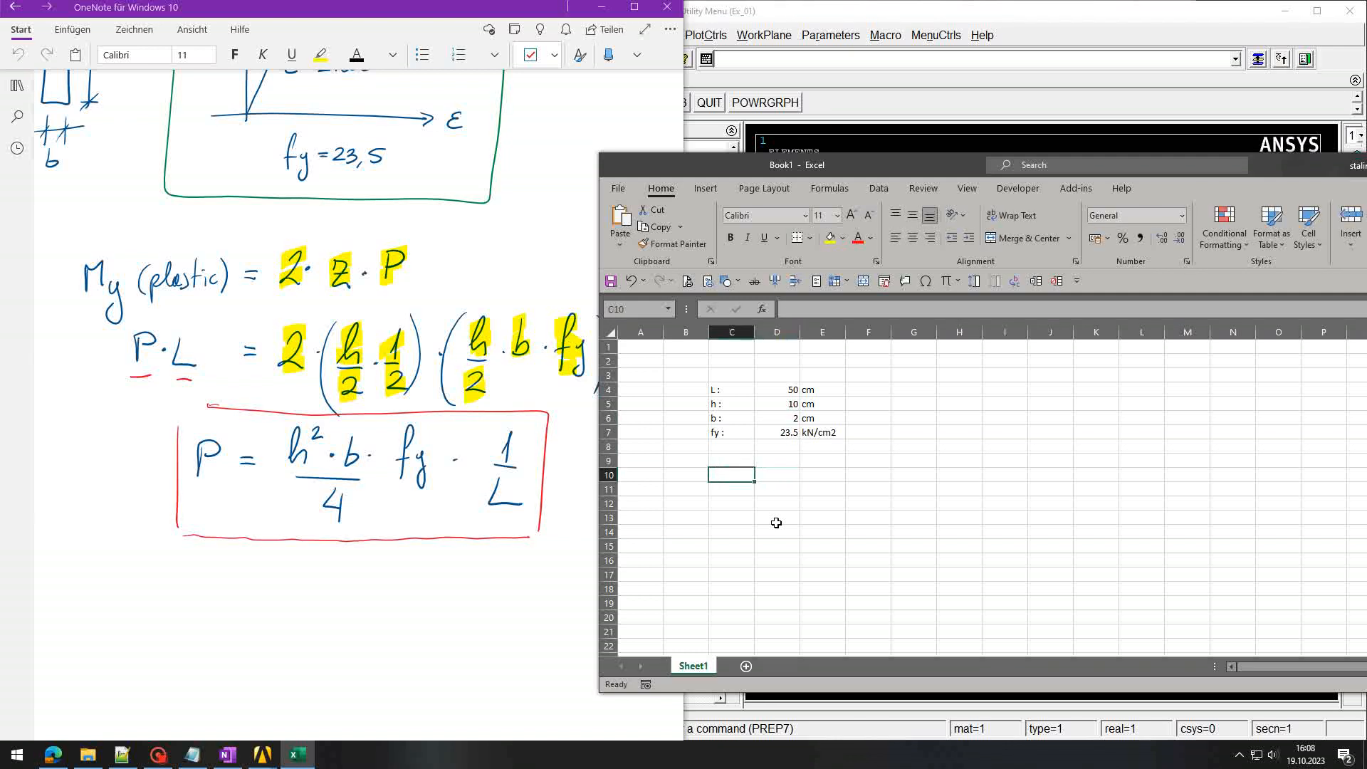
type("P :")
key("Tab")
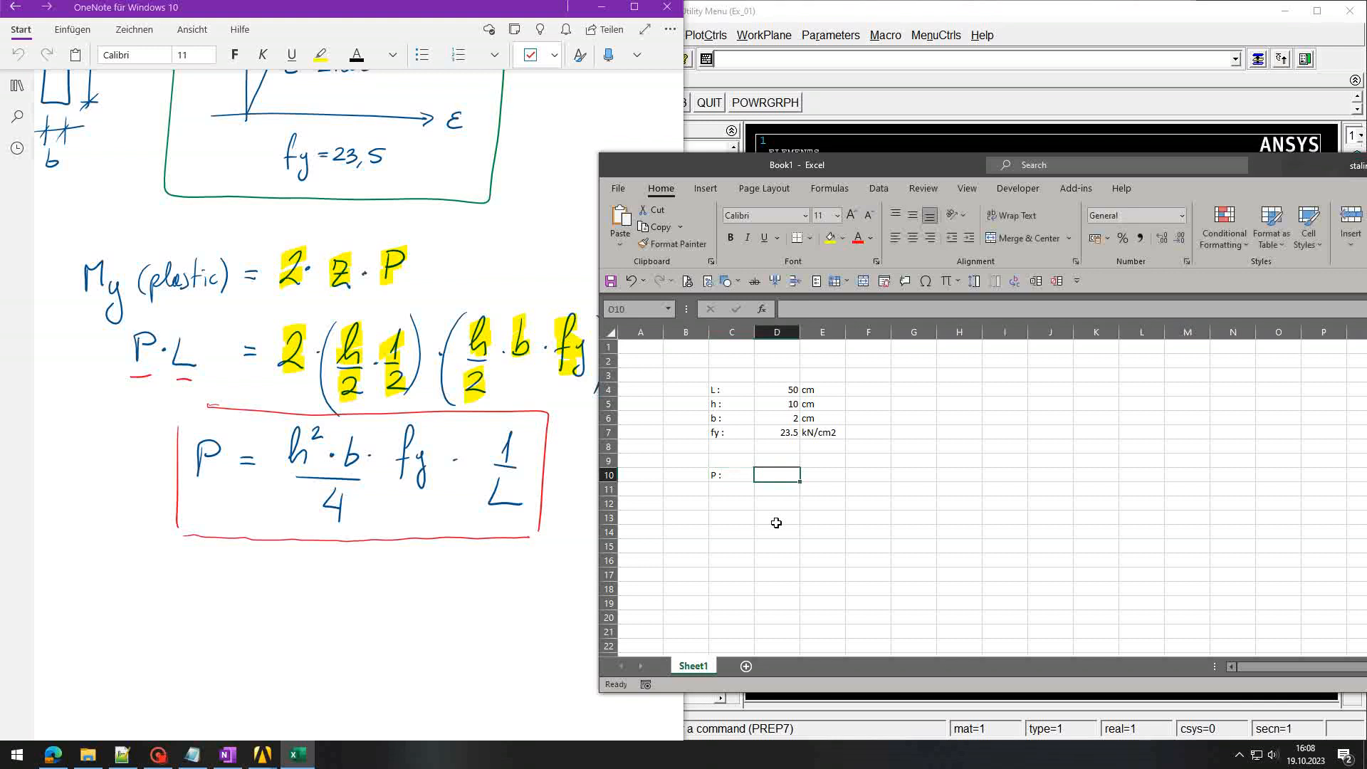
Step: Enter the formula =D5^2*D6*D7/(4*D4) in D10 for P
type("=")
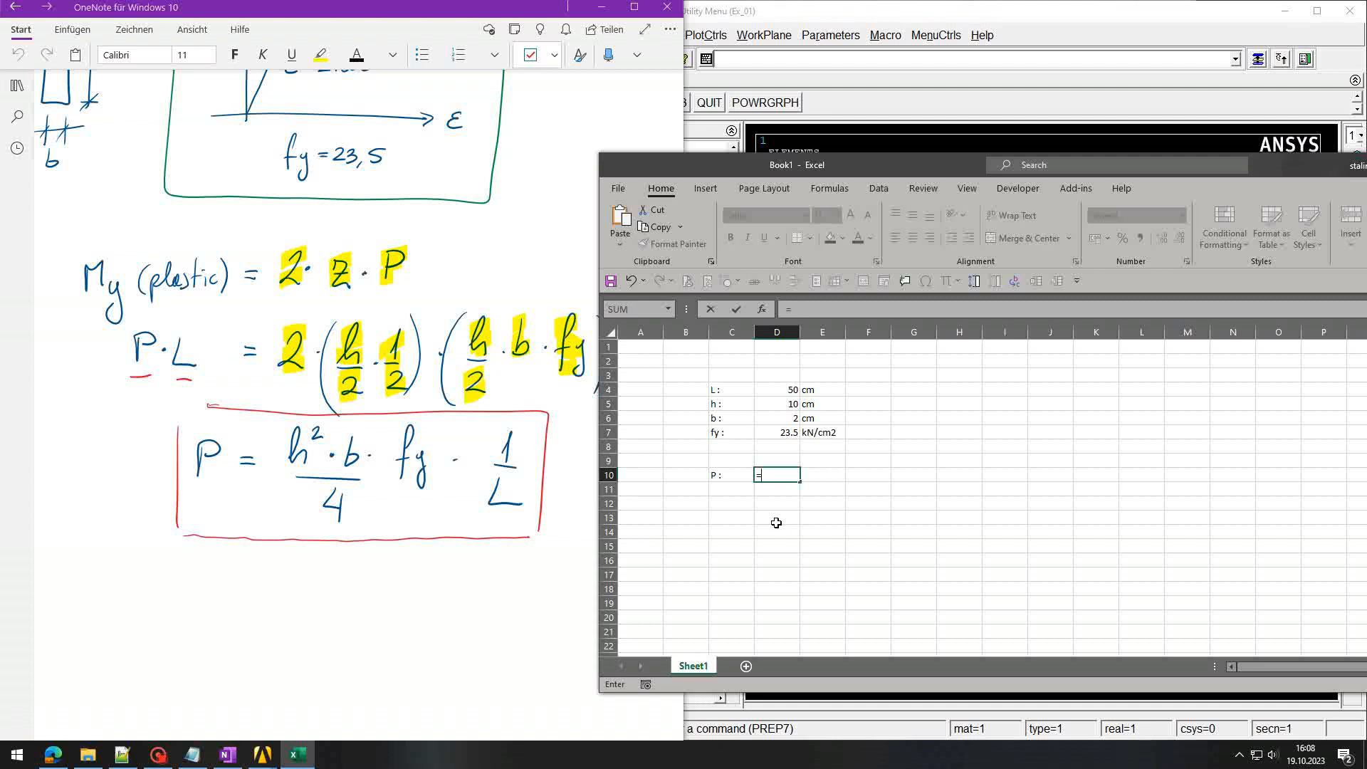
key("Up")
key("Up")
key("Up")
key("Up")
key("Up")
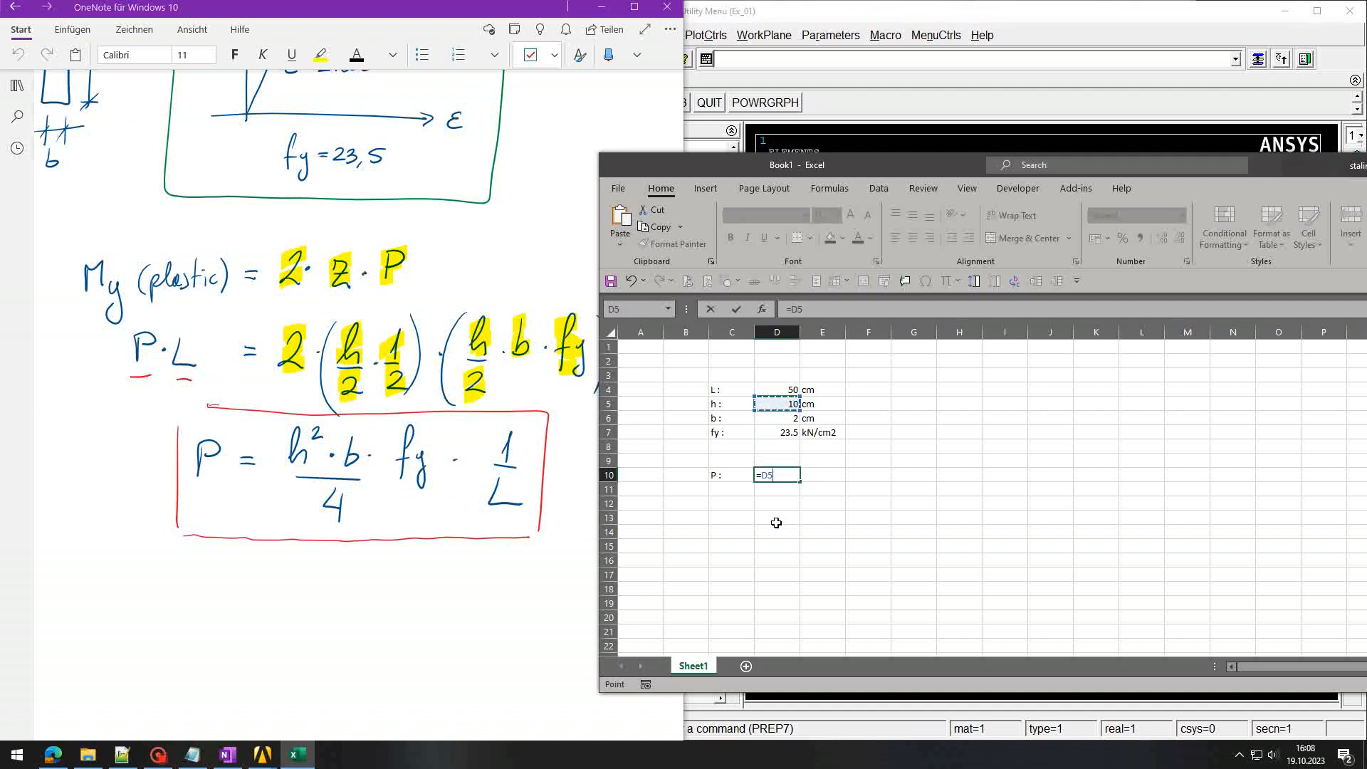
type("^2*")
key("Up")
key("Up")
key("Up")
key("Up")
type("*")
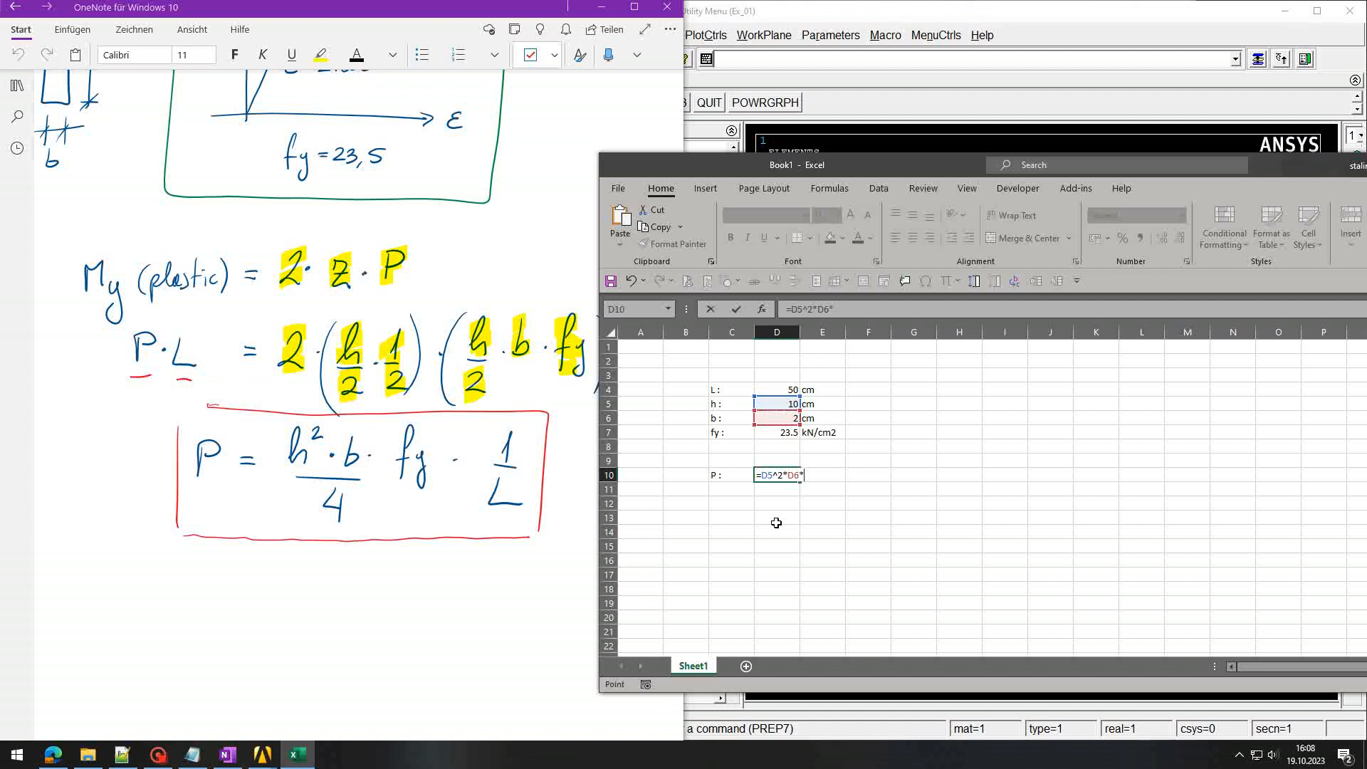
key("Up")
key("Up")
key("Up")
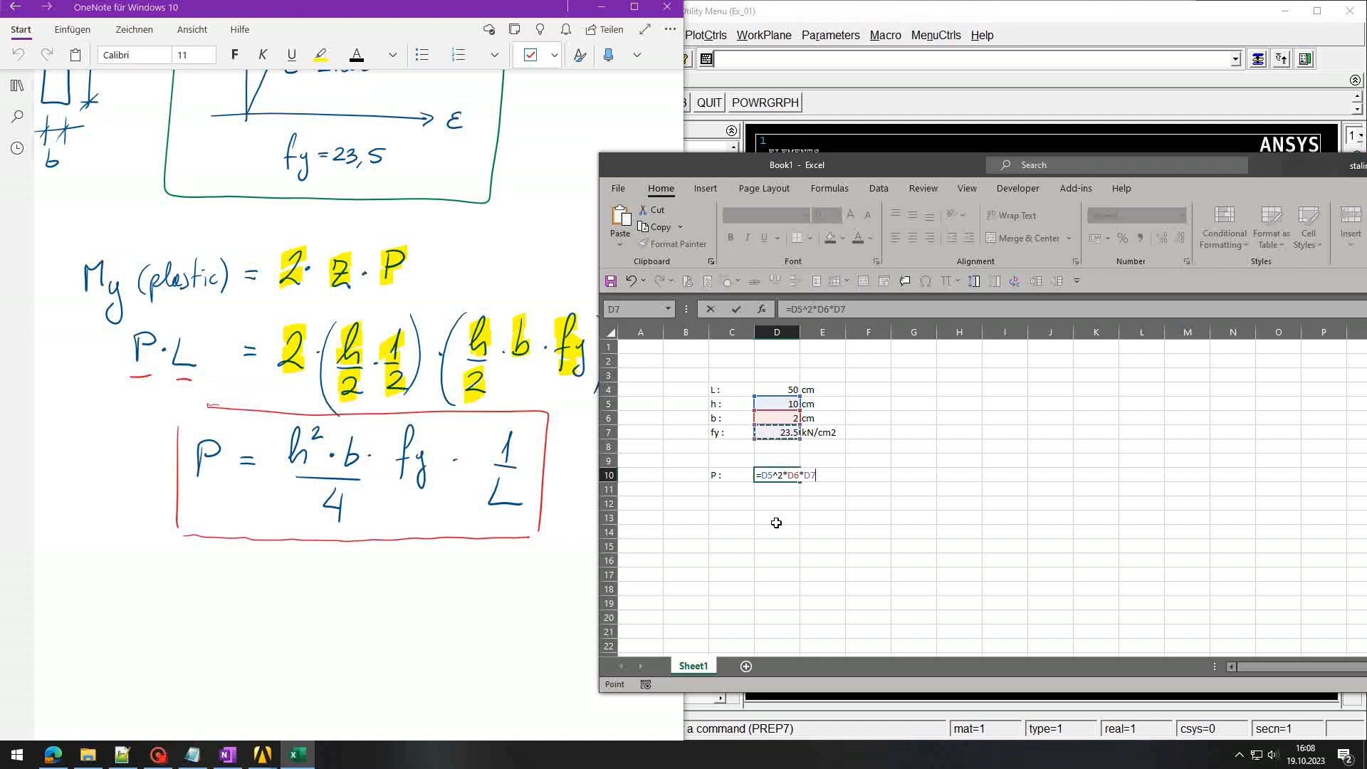
type("/(4*")
key("Up")
key("Up")
key("Up")
key("Up")
key("Up")
key("Up")
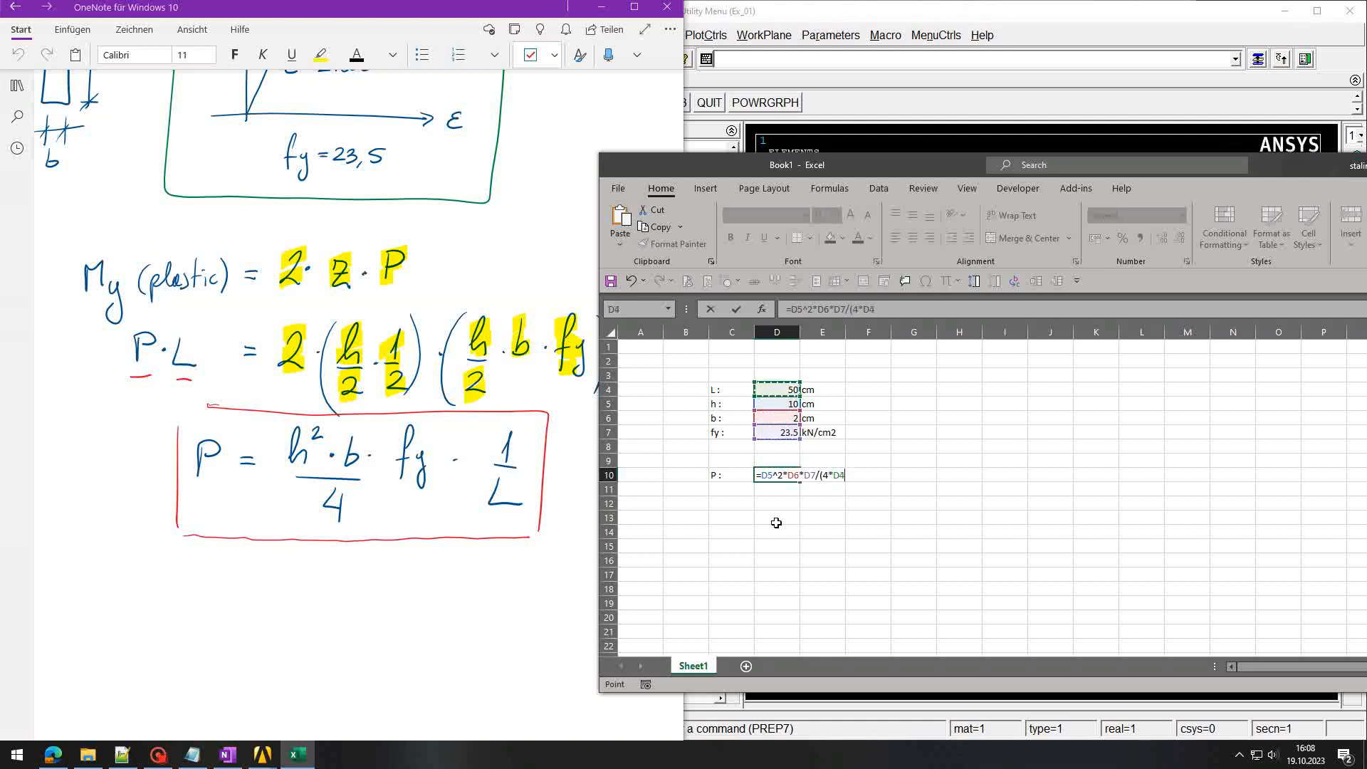
key("ctrl+Return")
Step: Give P the unit kN and check its 23.5 result against fy
key("Right")
type("kN")
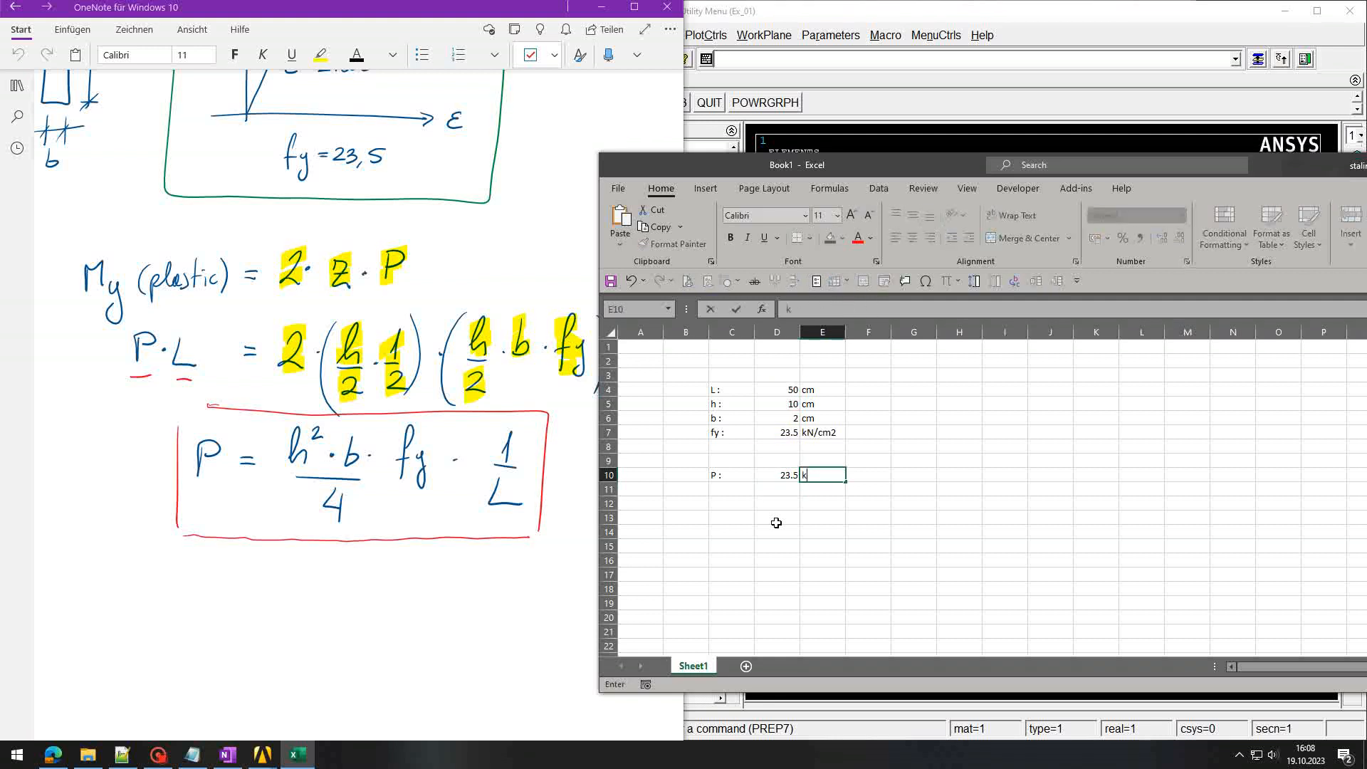
key("Return")
key("Up")
key("Left")
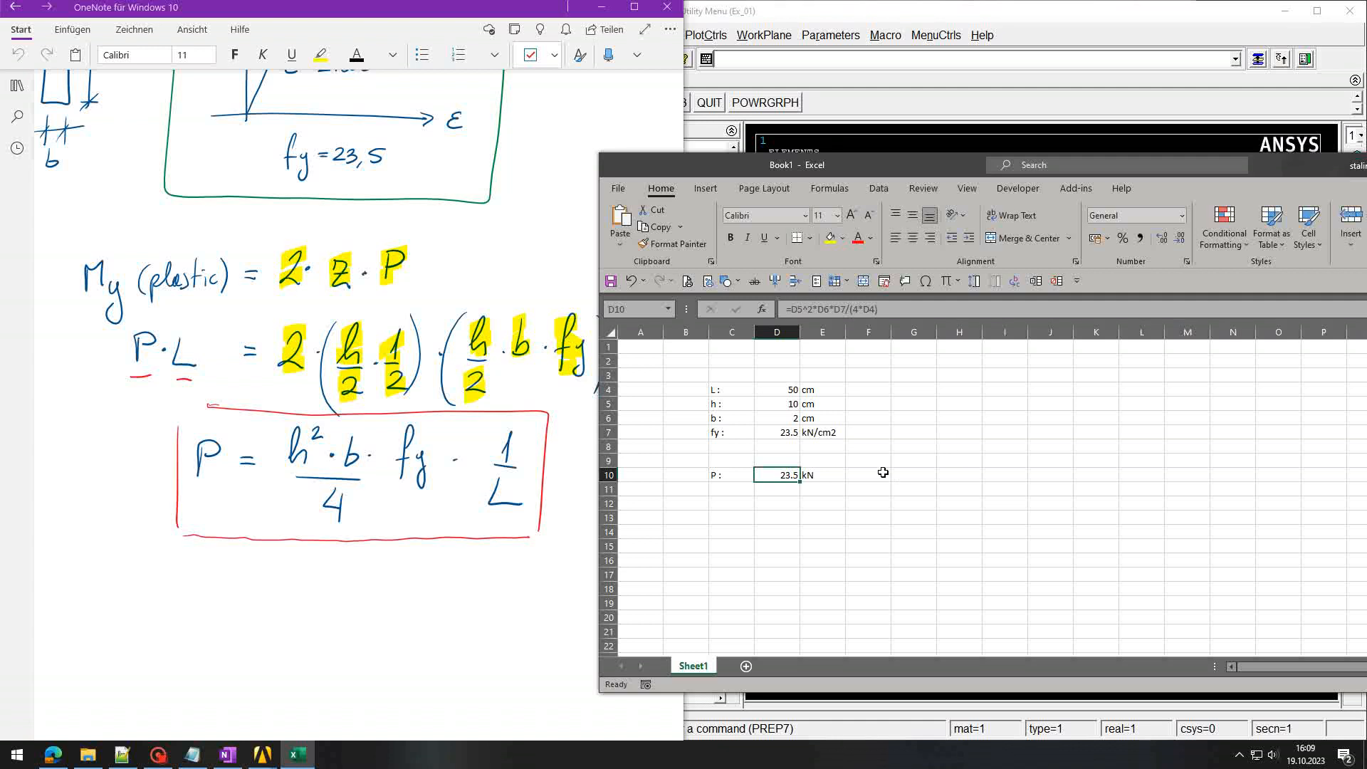
left_click(791, 439)
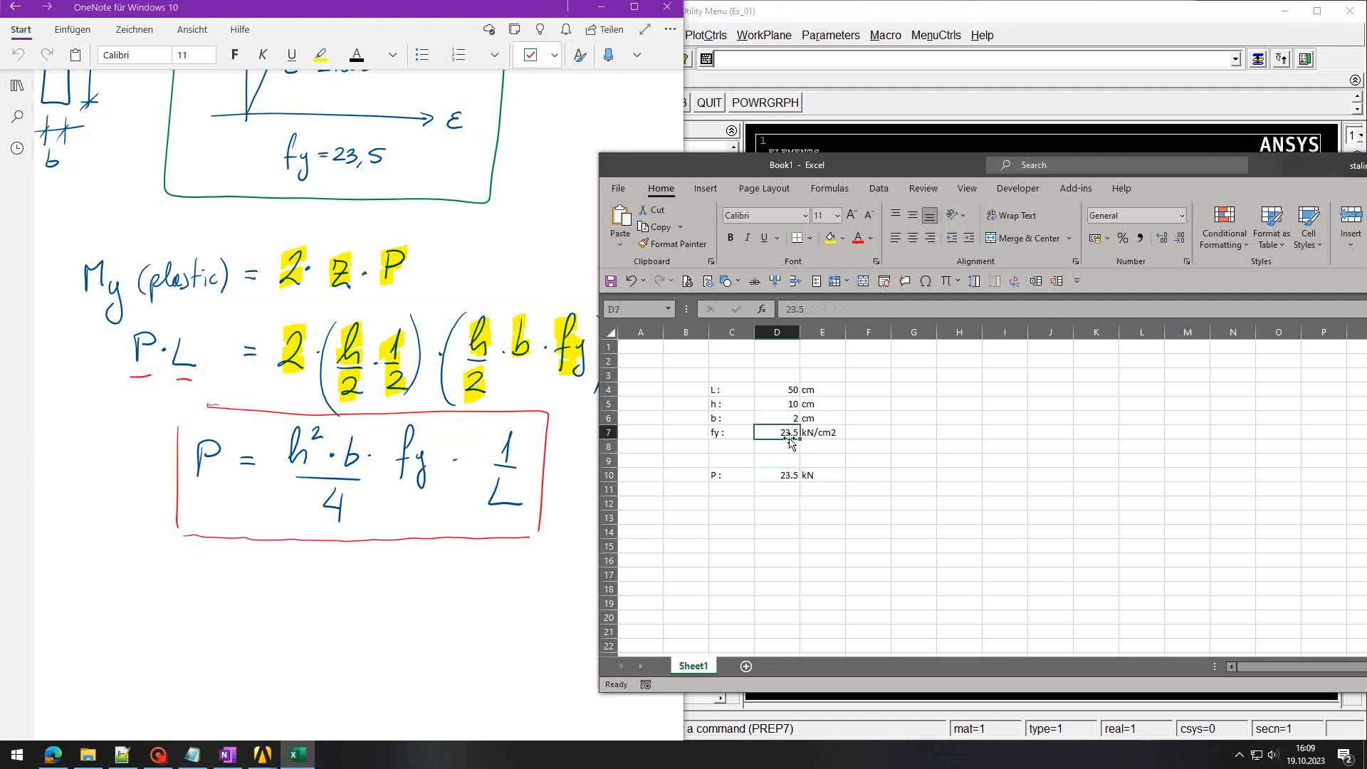
left_click(784, 481)
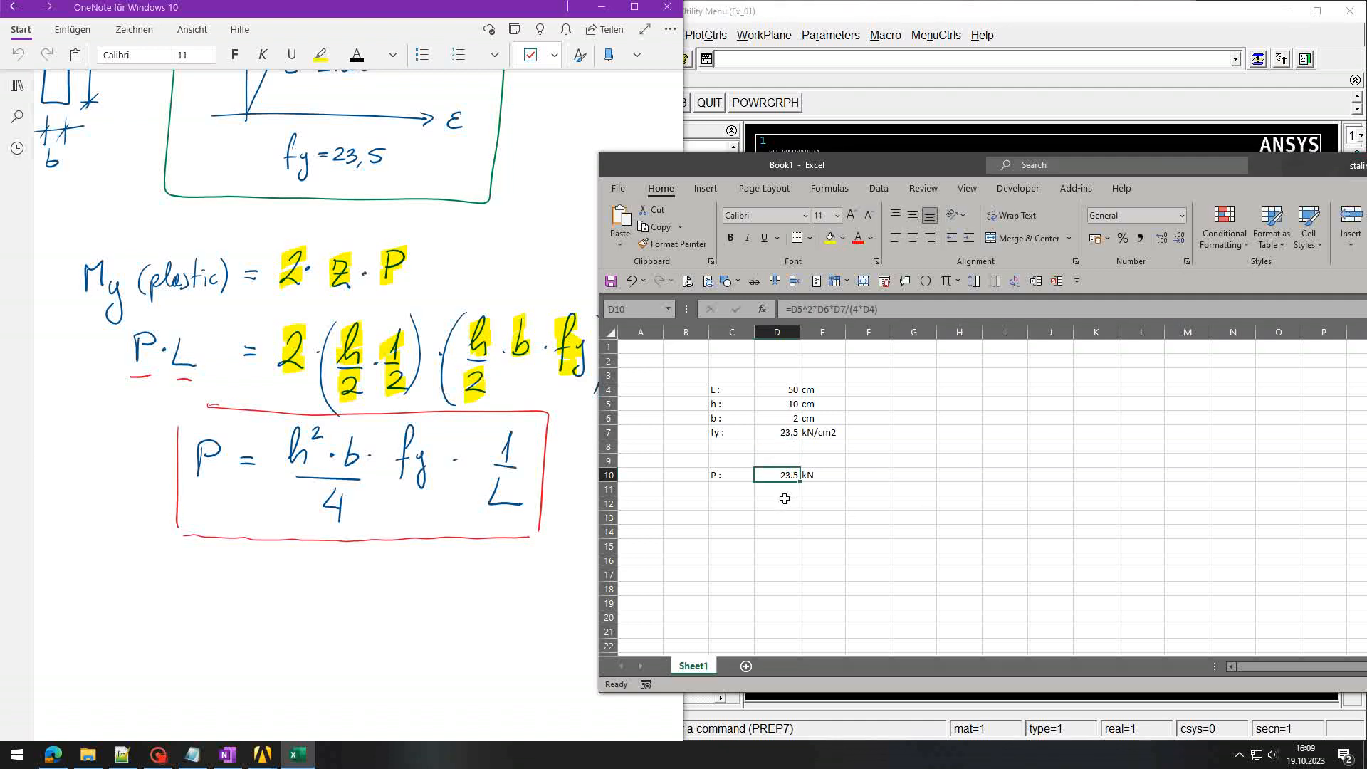
left_click(785, 430)
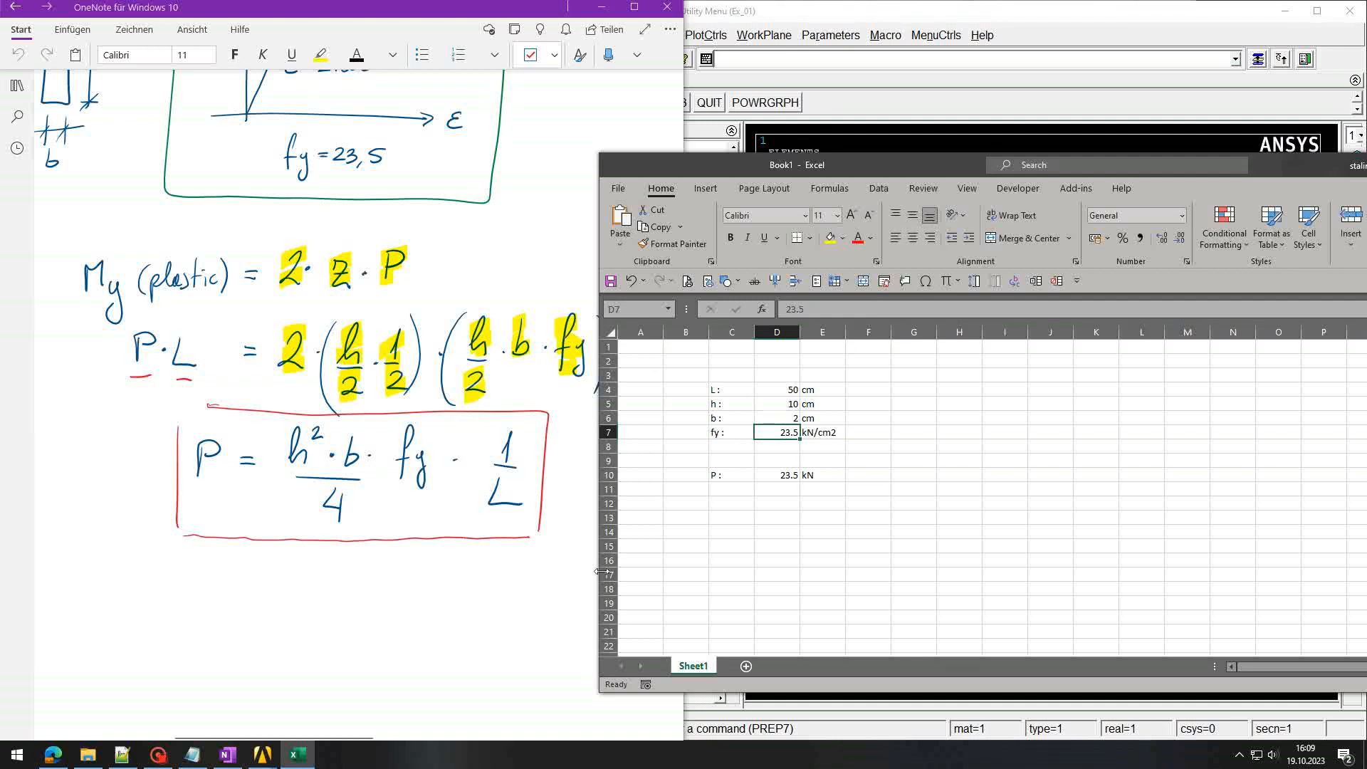
left_click(783, 500)
key("Up")
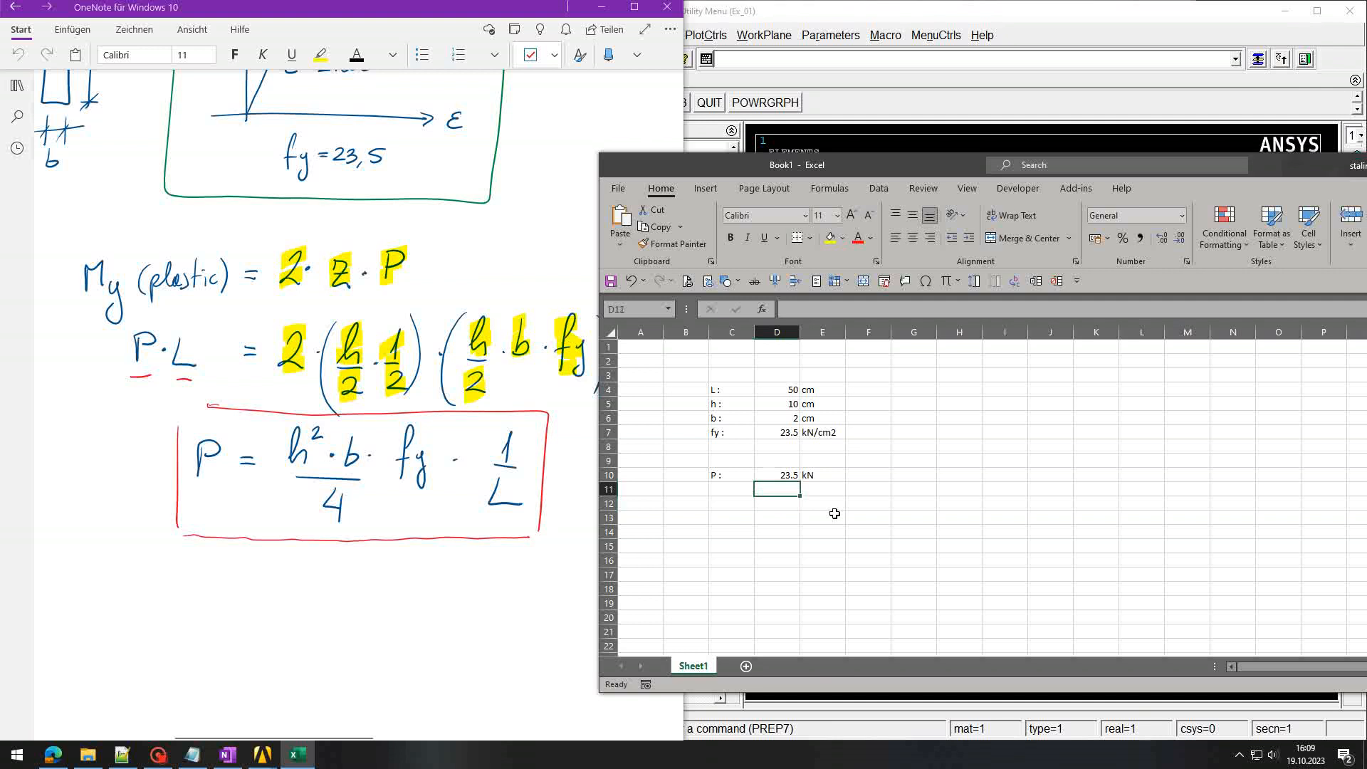
key("Up")
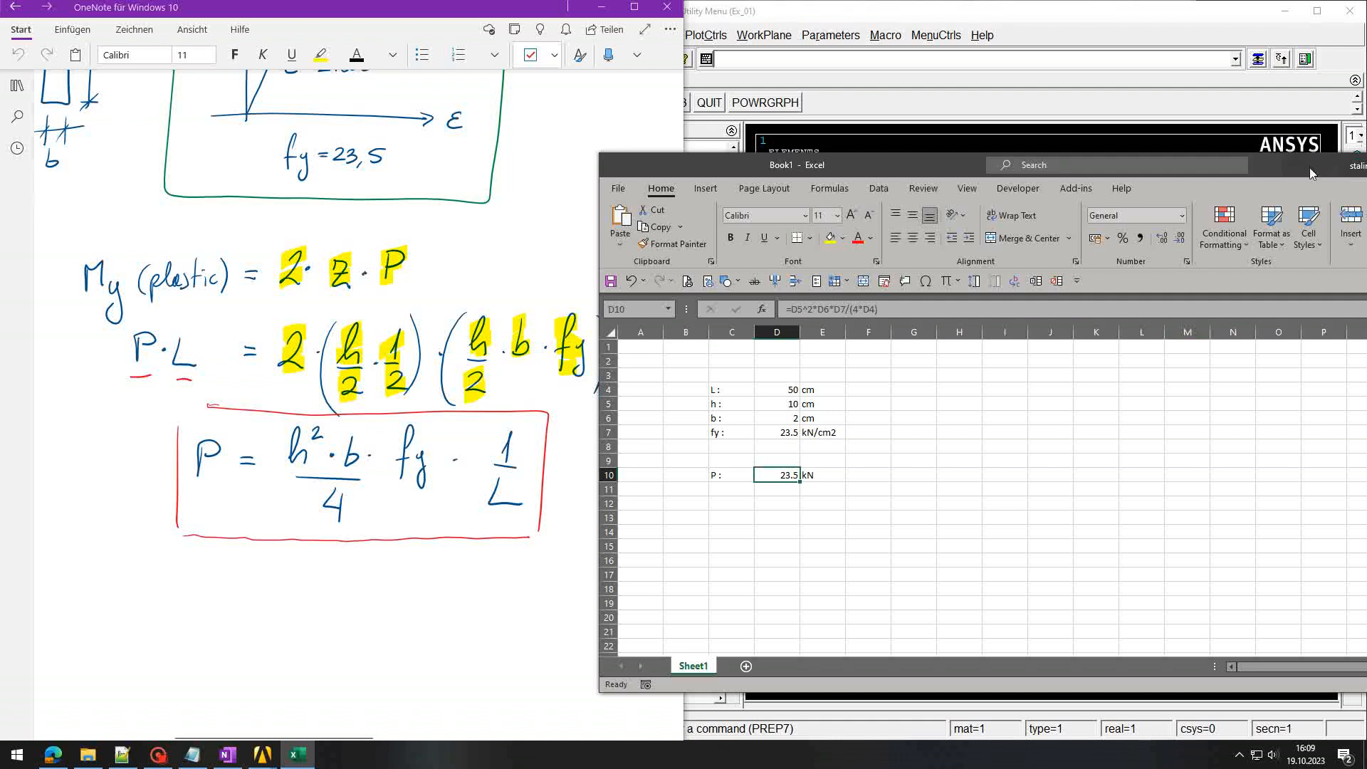
left_click_drag(1309, 168, 858, 164)
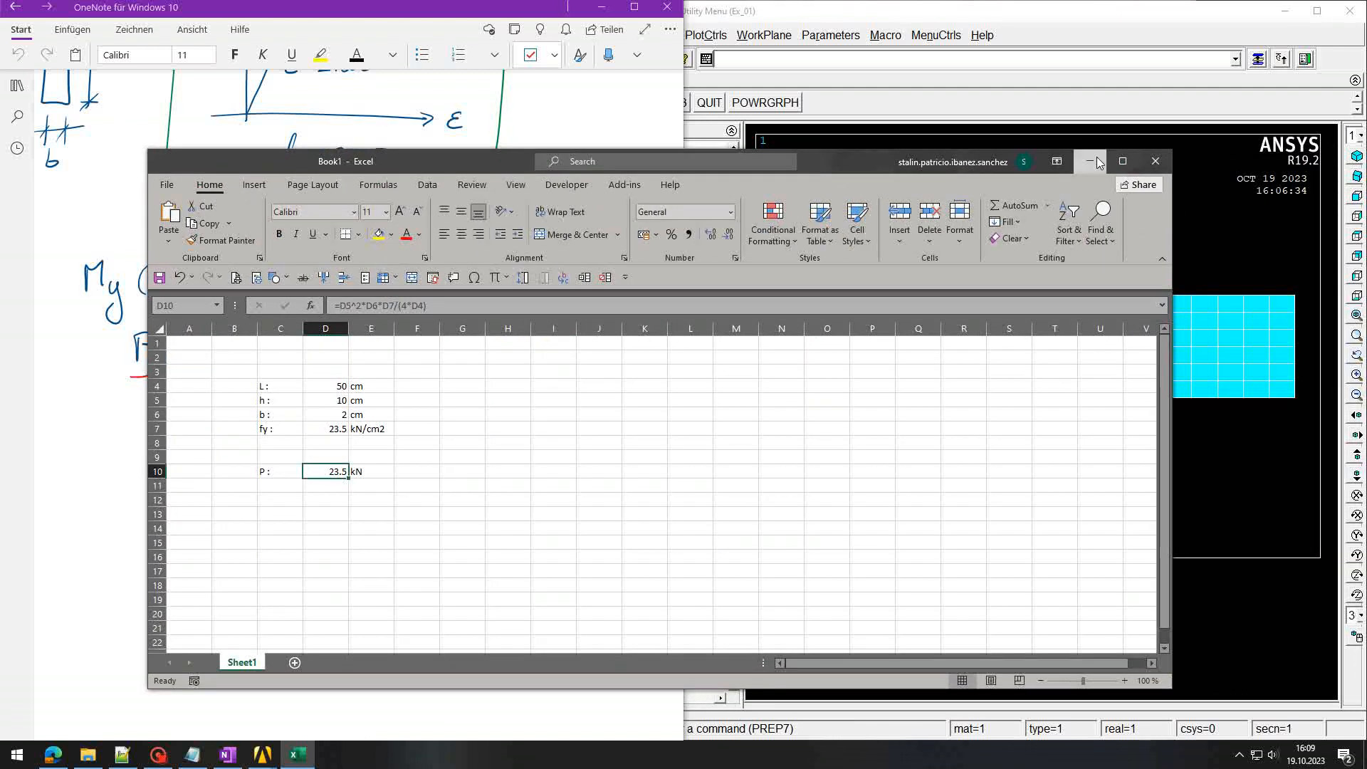
Step: Minimize Excel and OneNote and collapse the Meshing branch in Ansys
left_click(1096, 162)
left_click(602, 7)
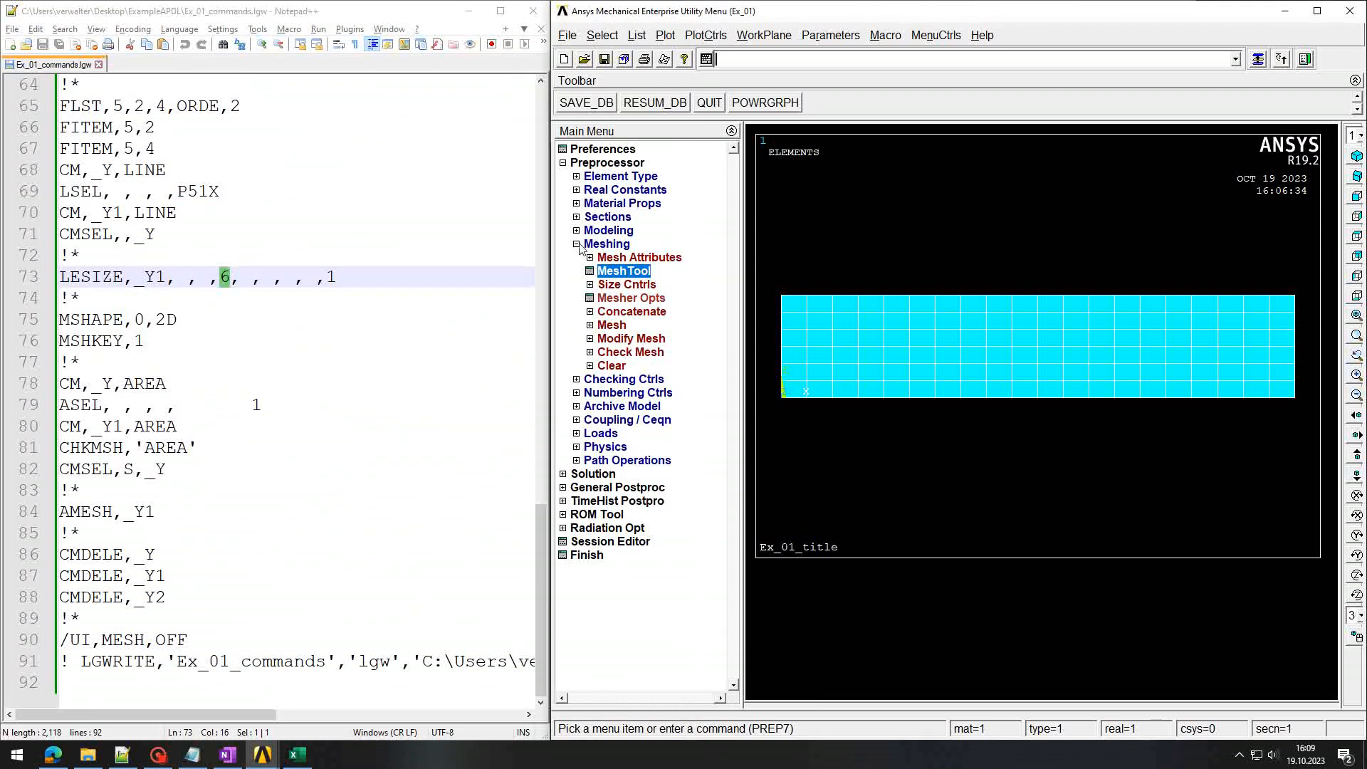
left_click(577, 243)
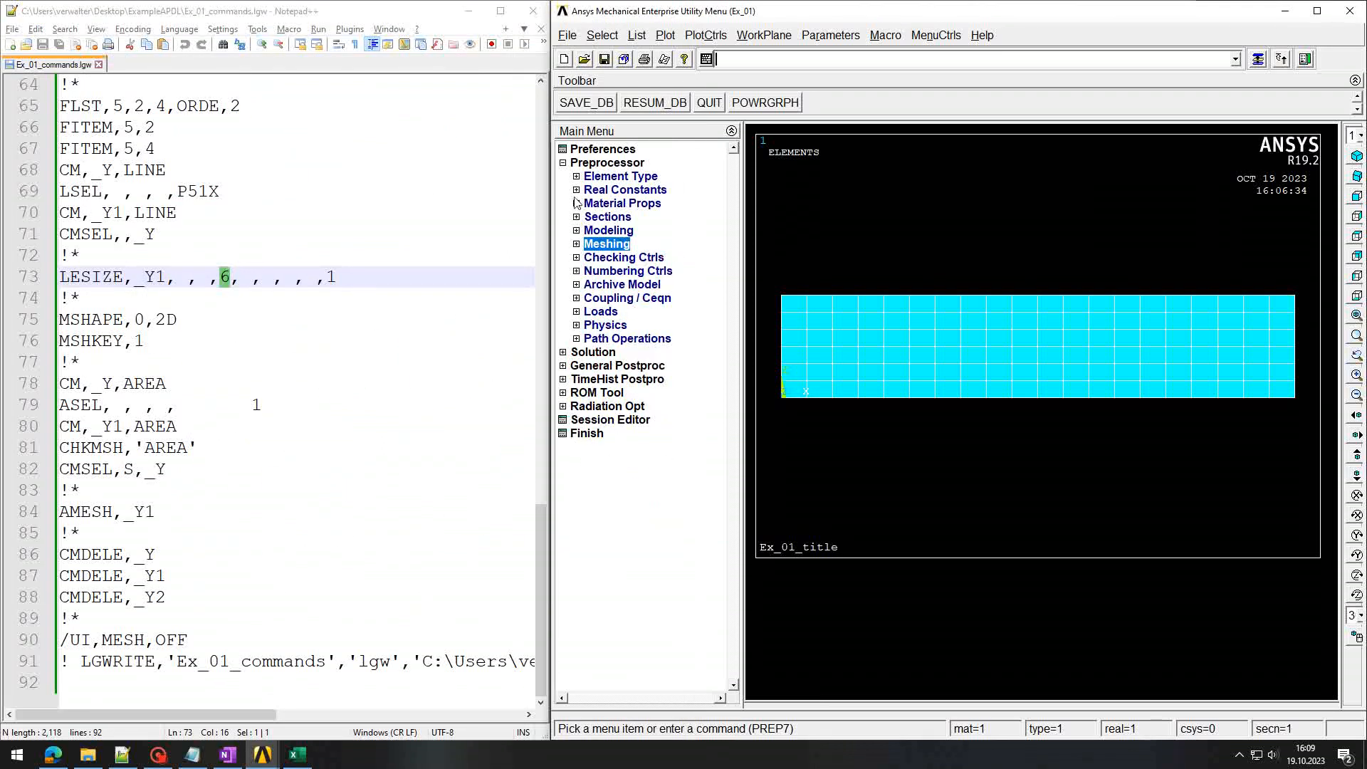
Step: Log the comment '! thickness of the plate' and expand Real Constants
left_click(771, 62)
type("! thic")
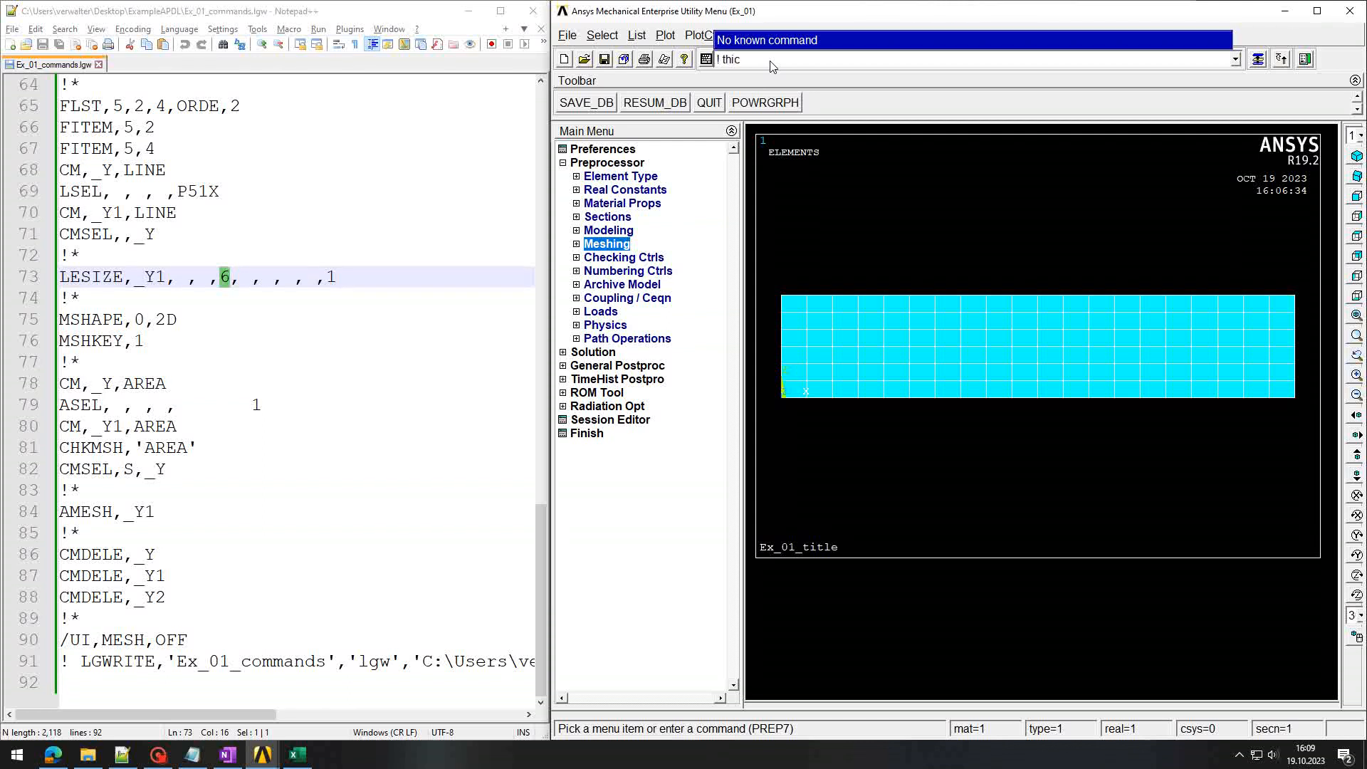
type("kness of the plate")
key("Return")
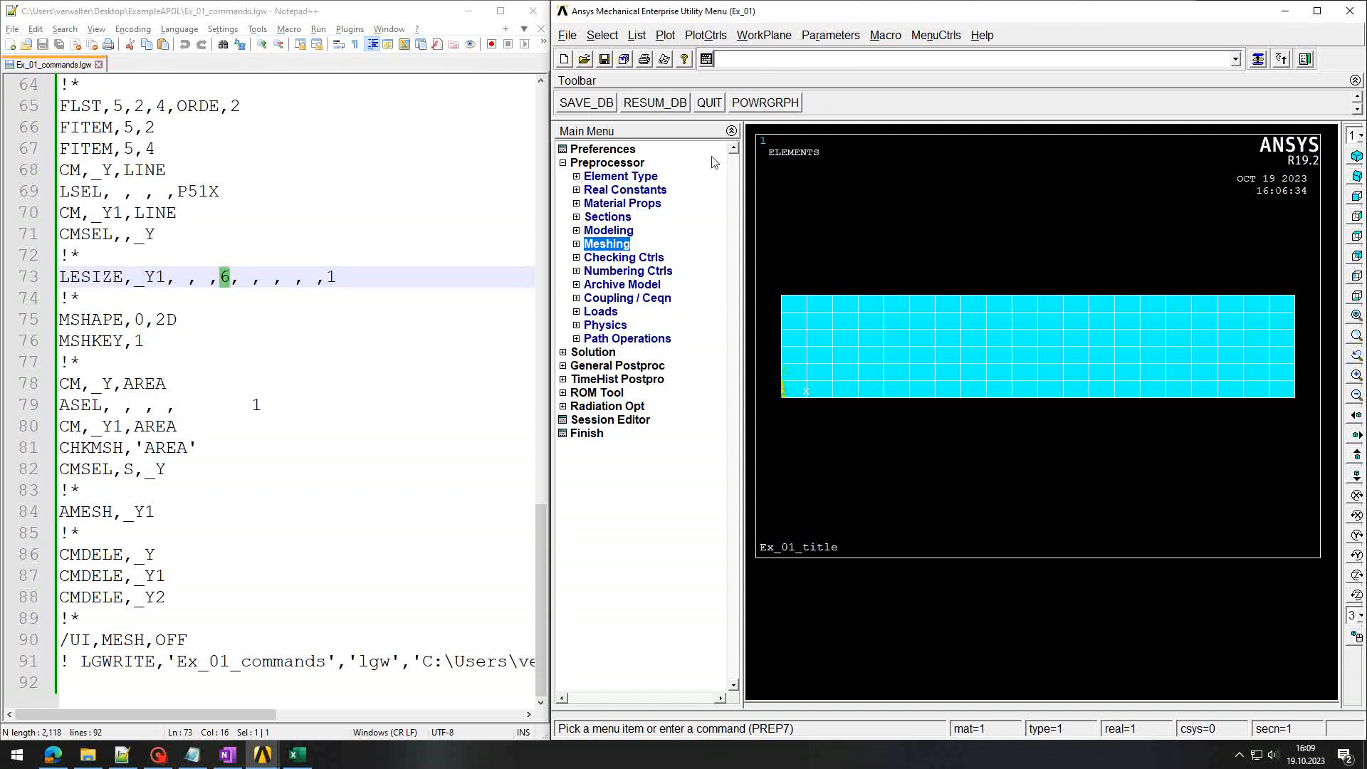
left_click(577, 190)
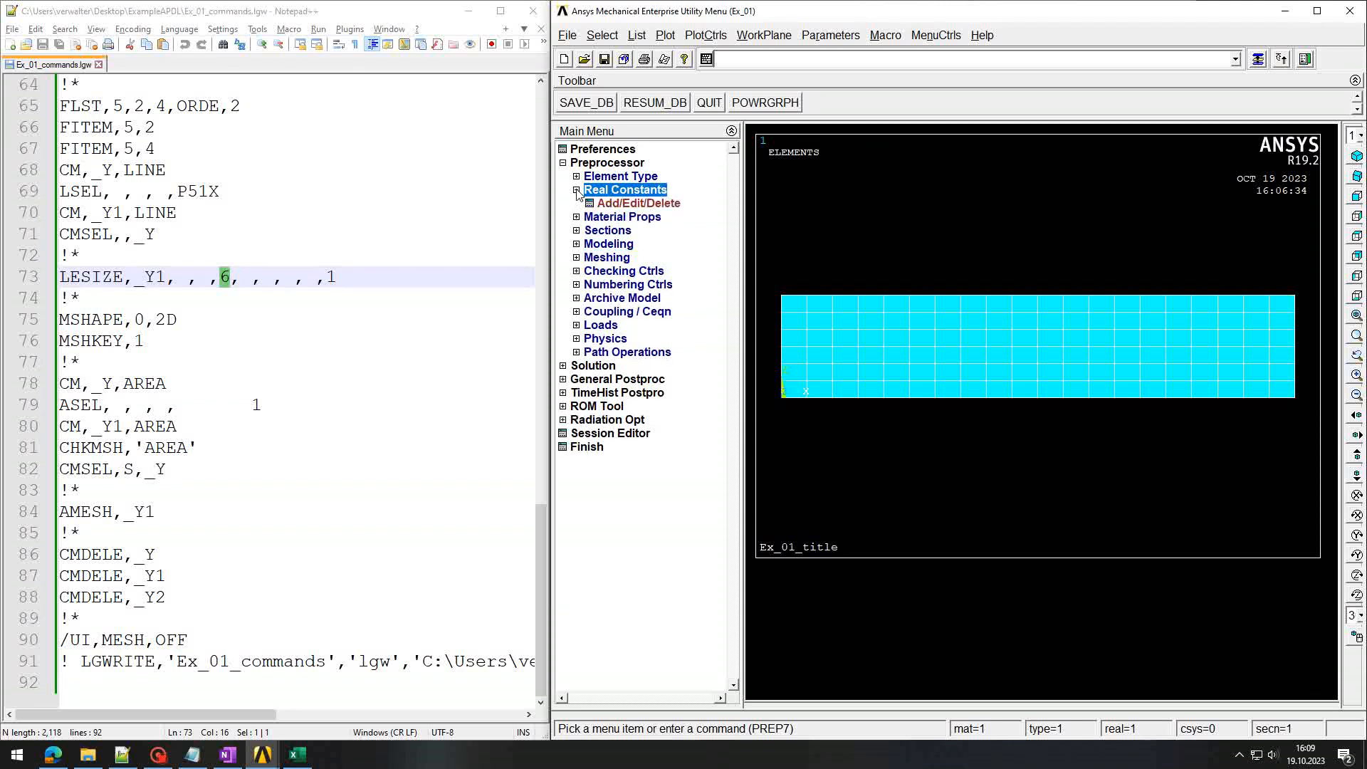
Step: Add real constant set 1 for PLANE182 with thickness 2, then recall LGWRITE
left_click(627, 204)
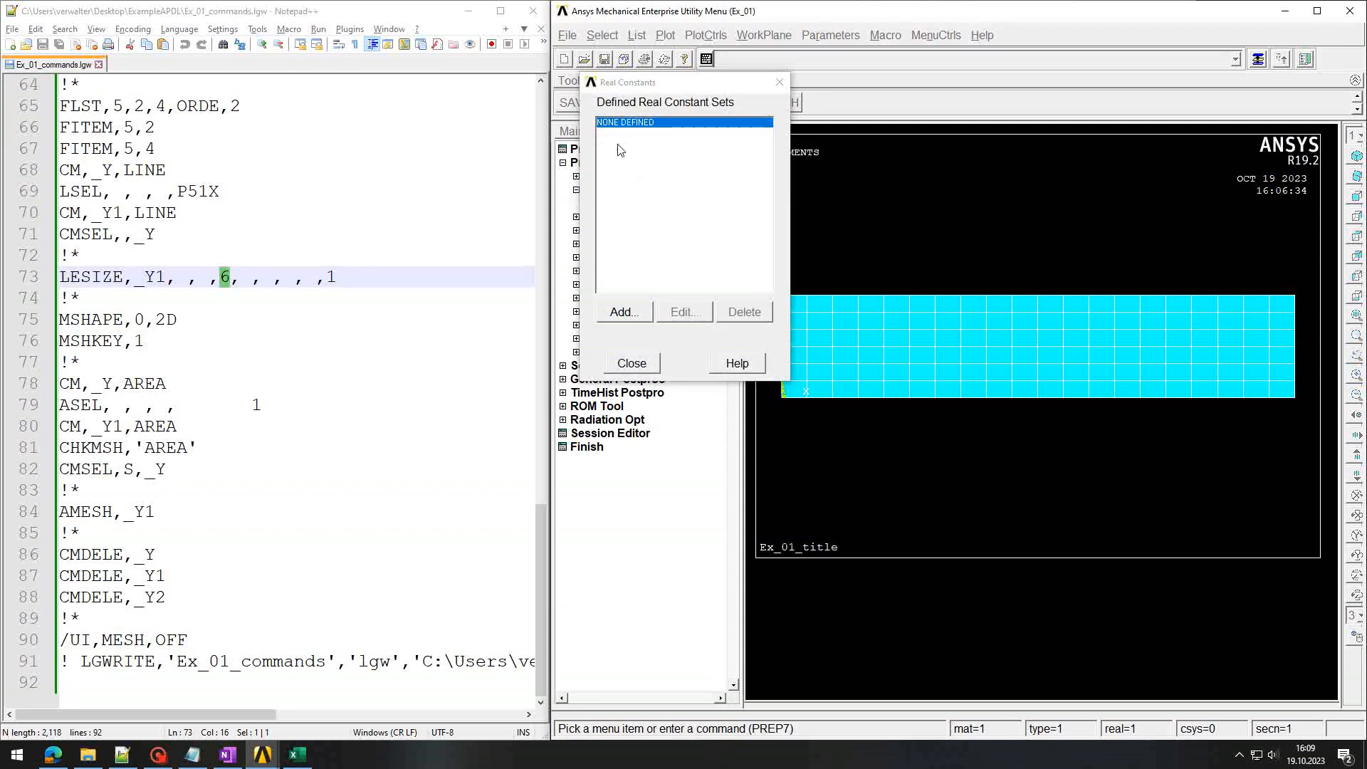
left_click_drag(631, 87, 781, 102)
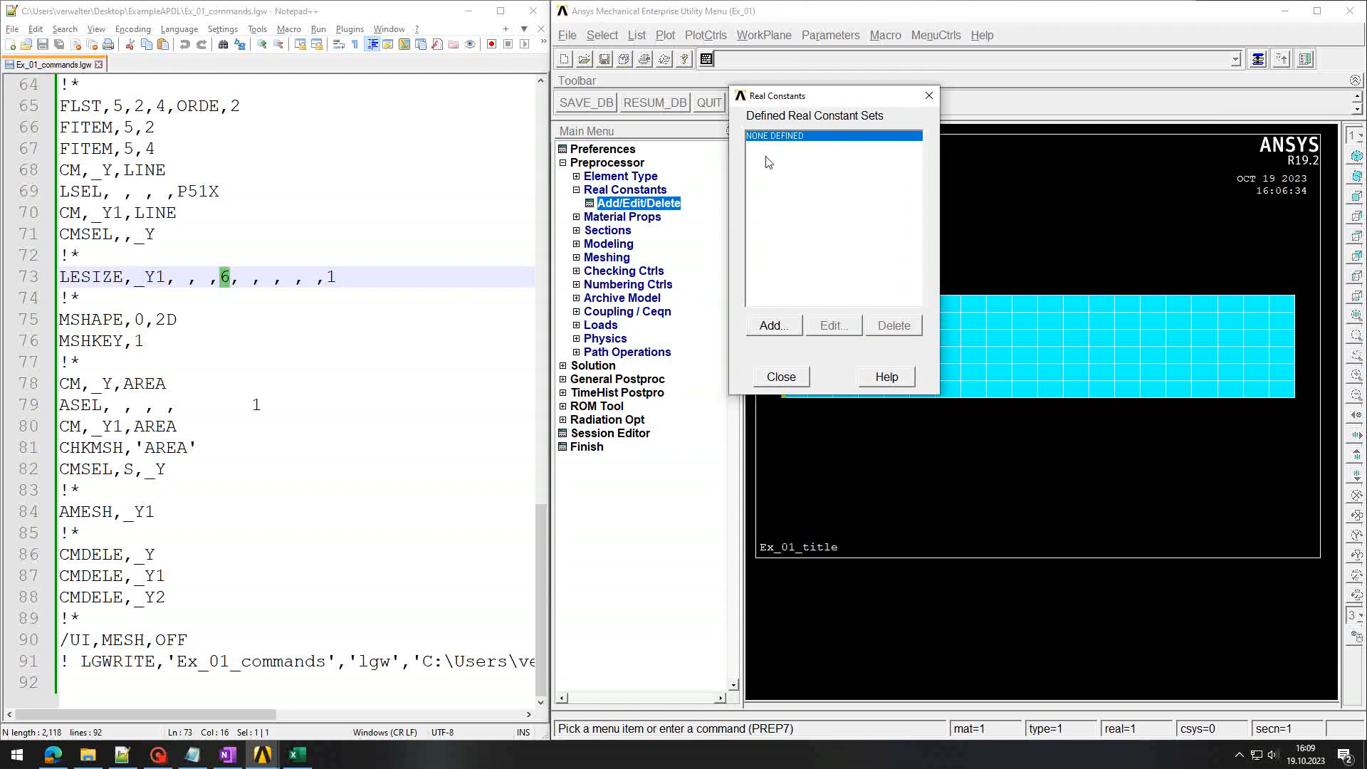
left_click(788, 325)
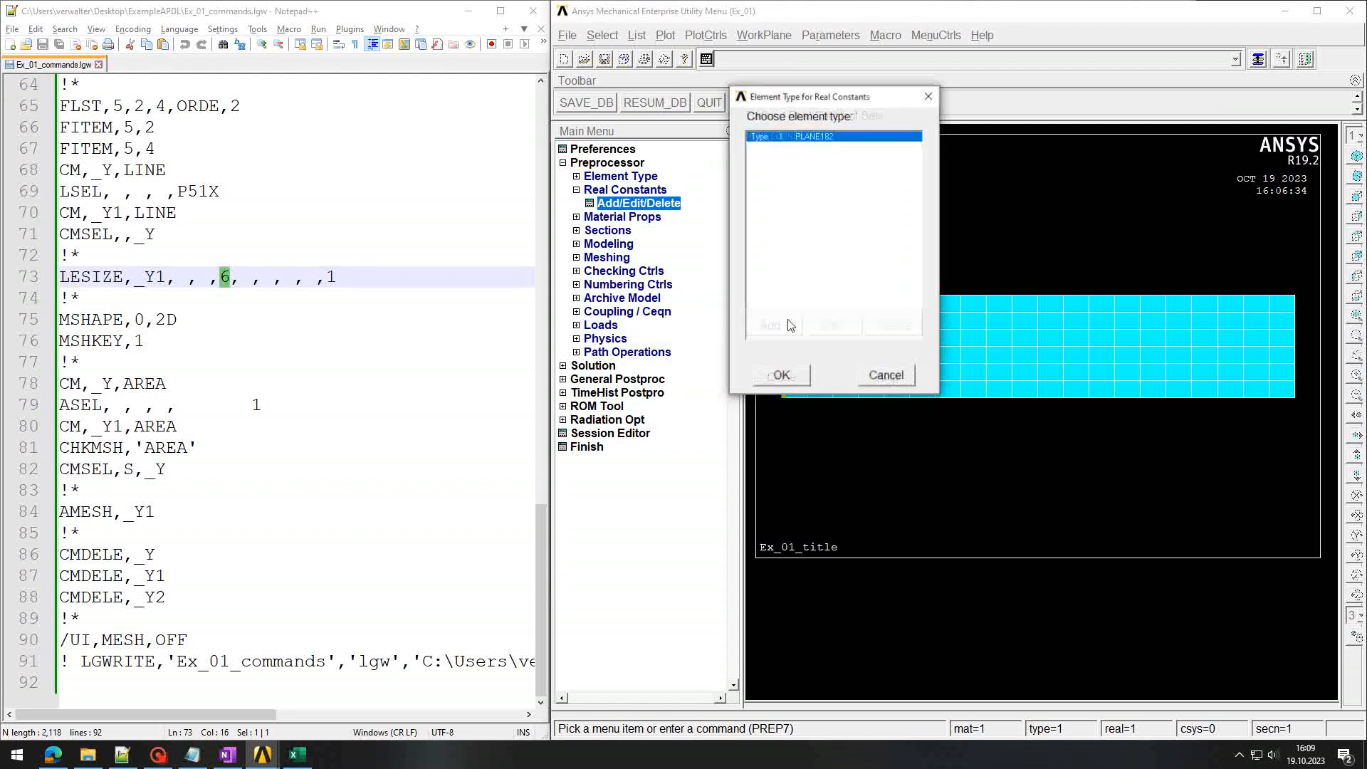
left_click(816, 135)
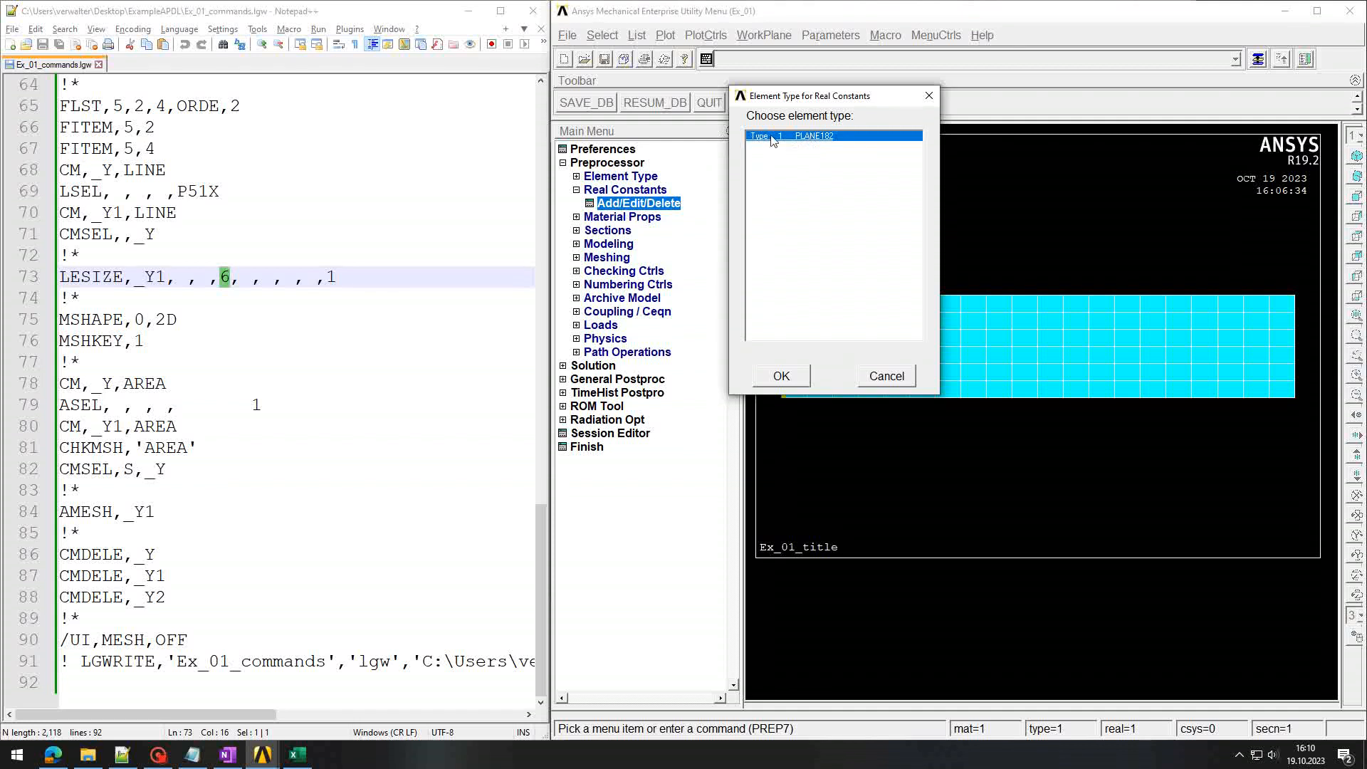
left_click(781, 375)
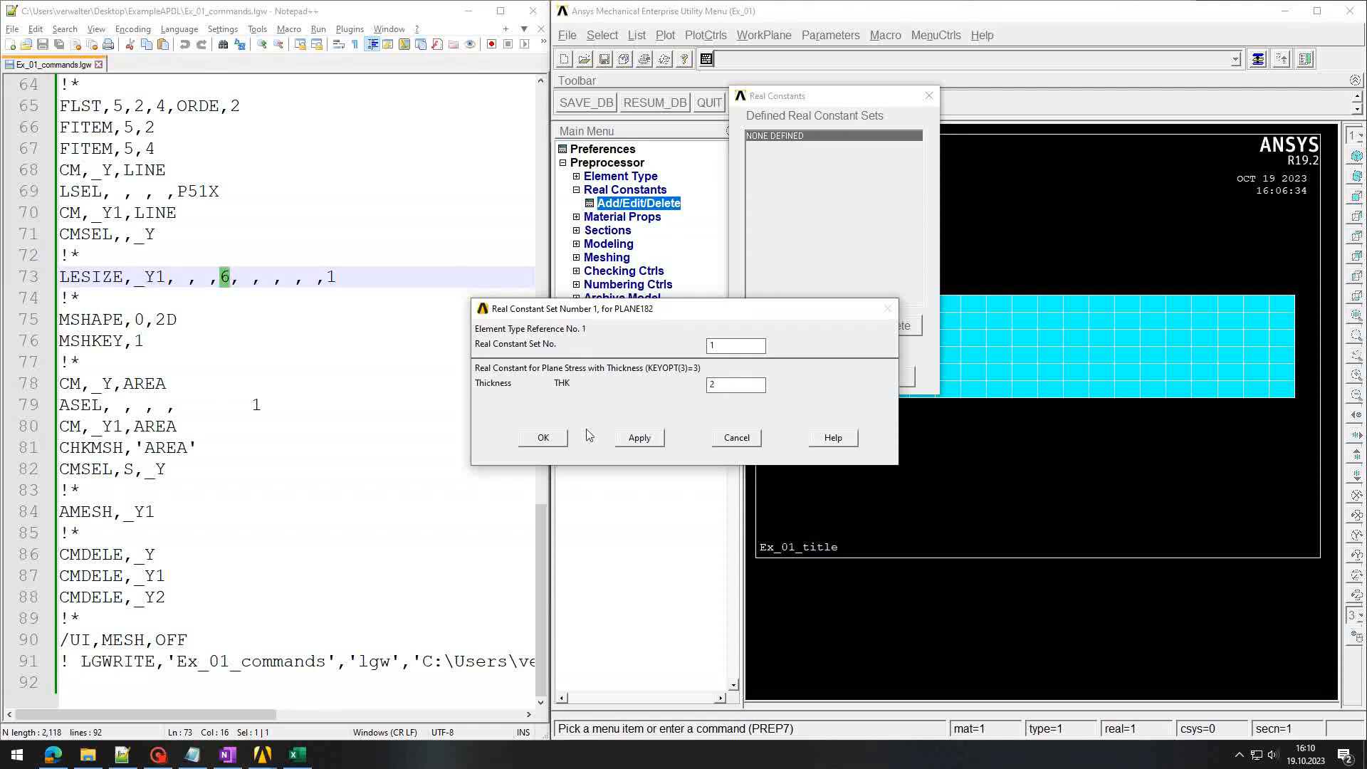
left_click(545, 437)
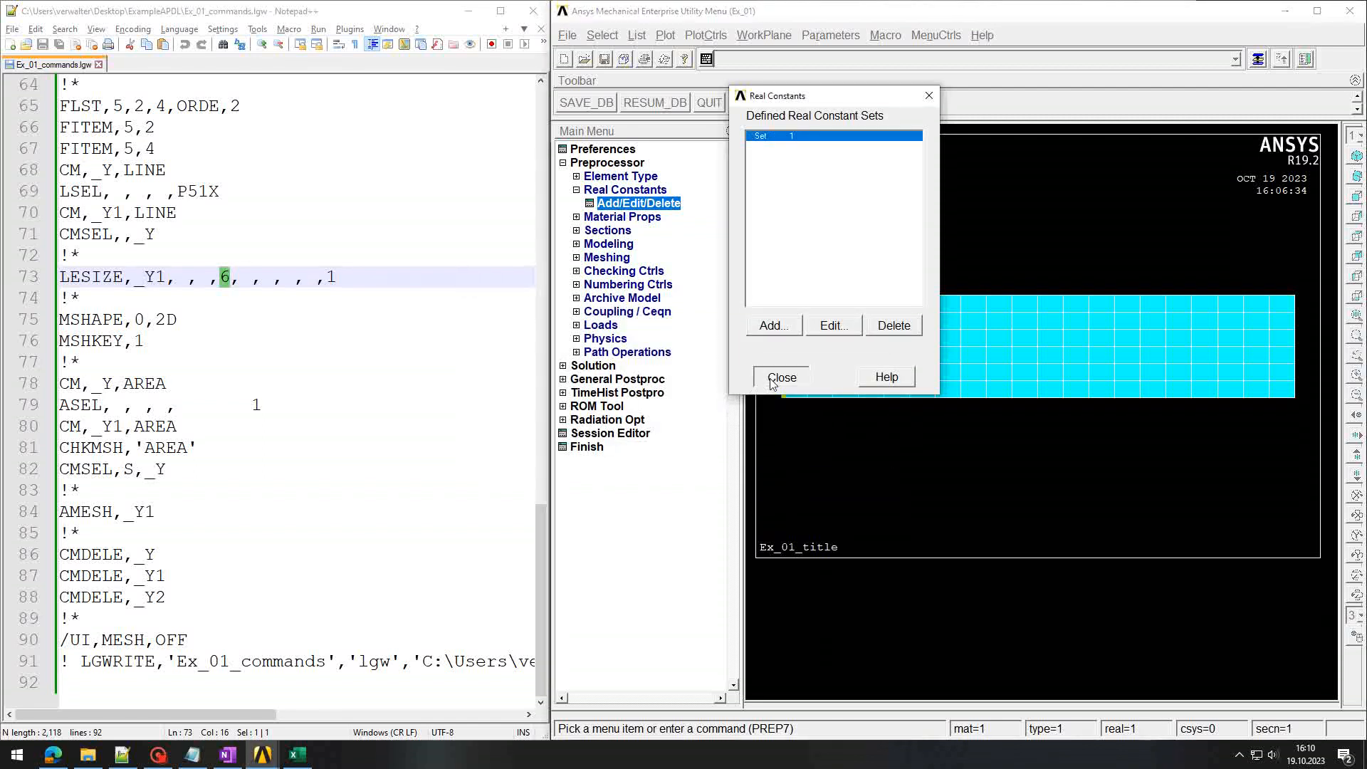
left_click(773, 377)
left_click(837, 63)
key("Up")
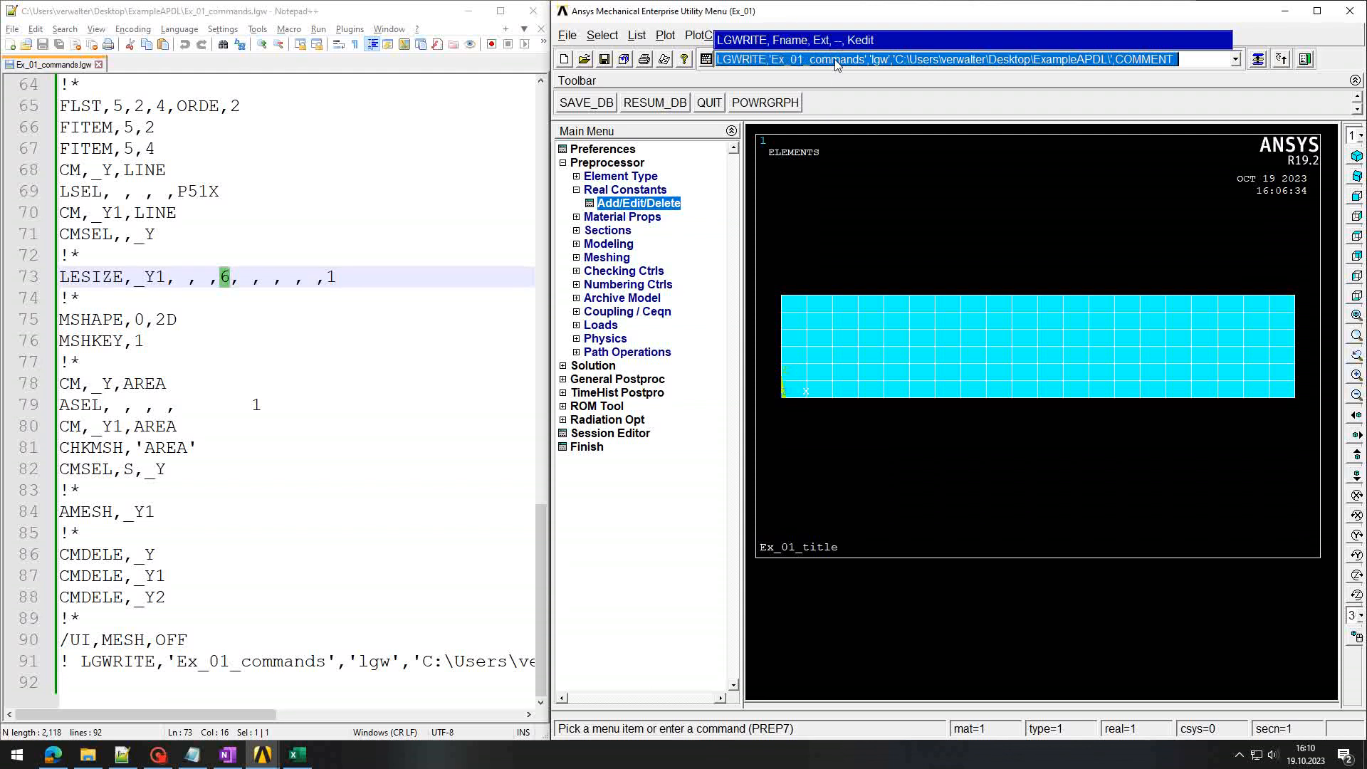
Step: Write and reload the log, inspecting the R,1,2, command on line 94
key("Return")
left_click(186, 492)
key("Return")
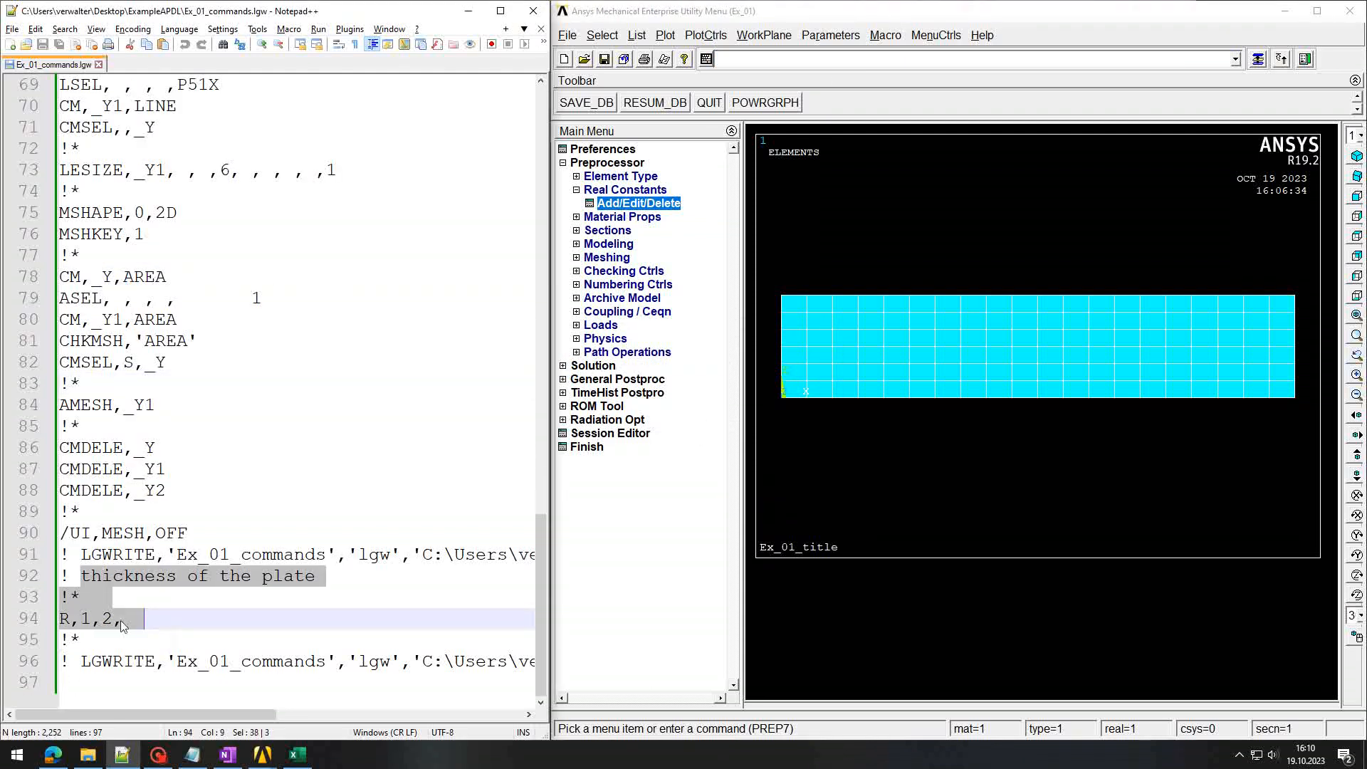
left_click(52, 621)
left_click(69, 620)
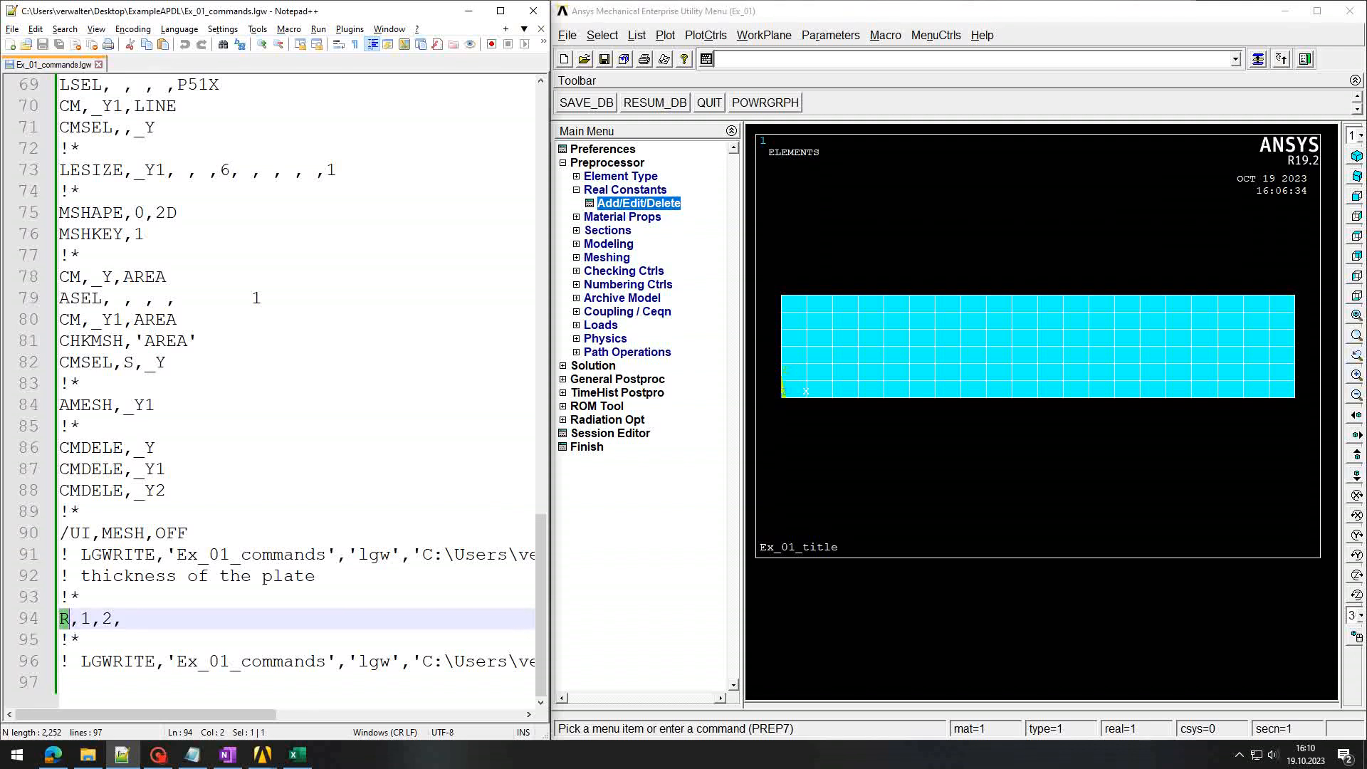
left_click(81, 620)
key("shift+Right")
key("Right")
key("Right")
key("shift+Right")
key("End")
Step: Log the comment '! Material - elastic part' in Ansys
left_click(876, 64)
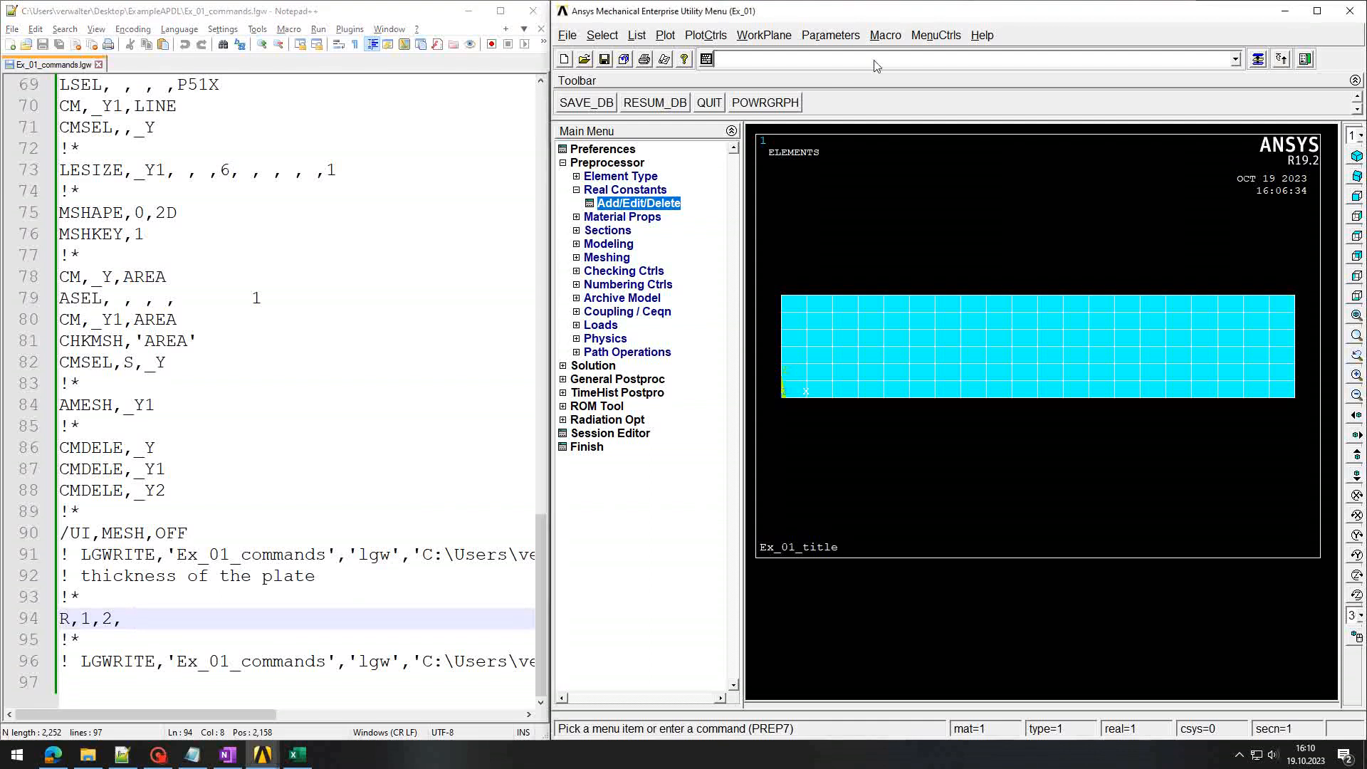
type("! Ma")
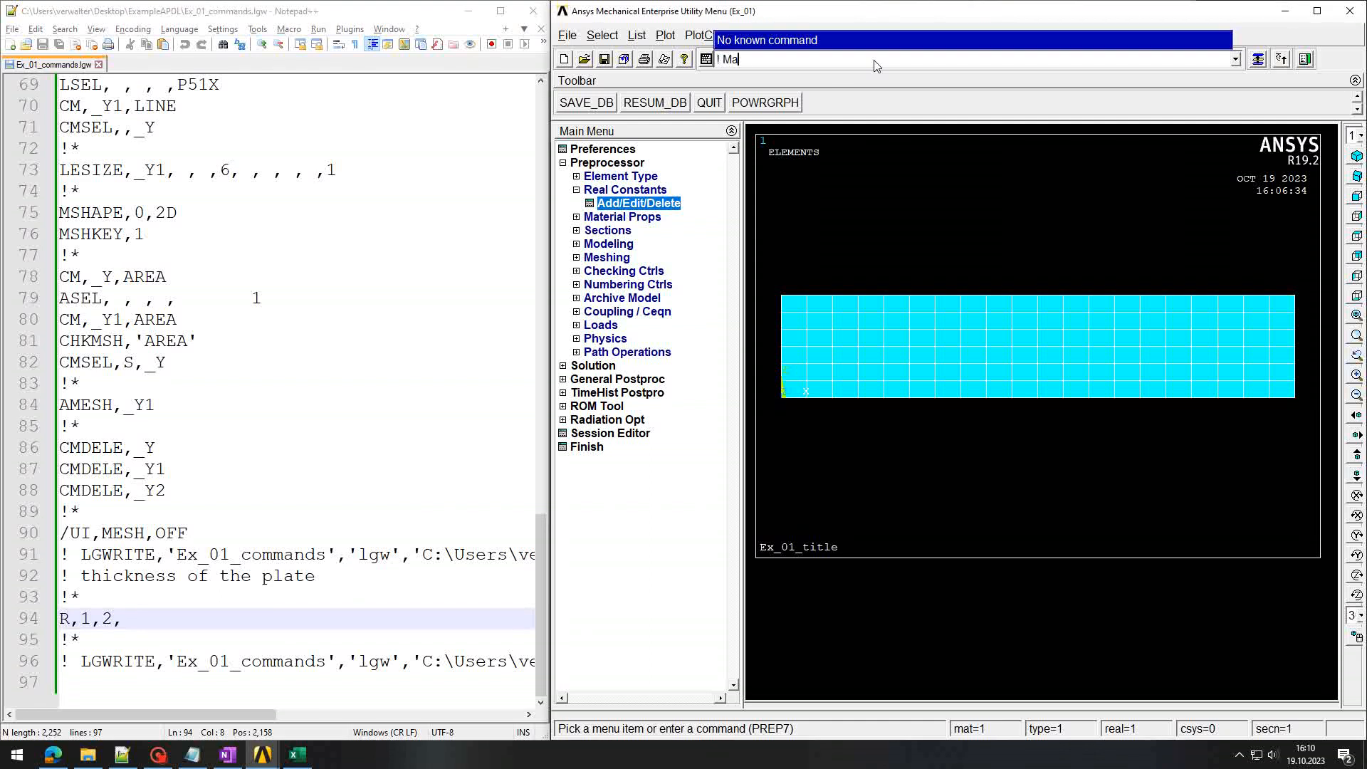
type("trerial - elastic part")
key("Return")
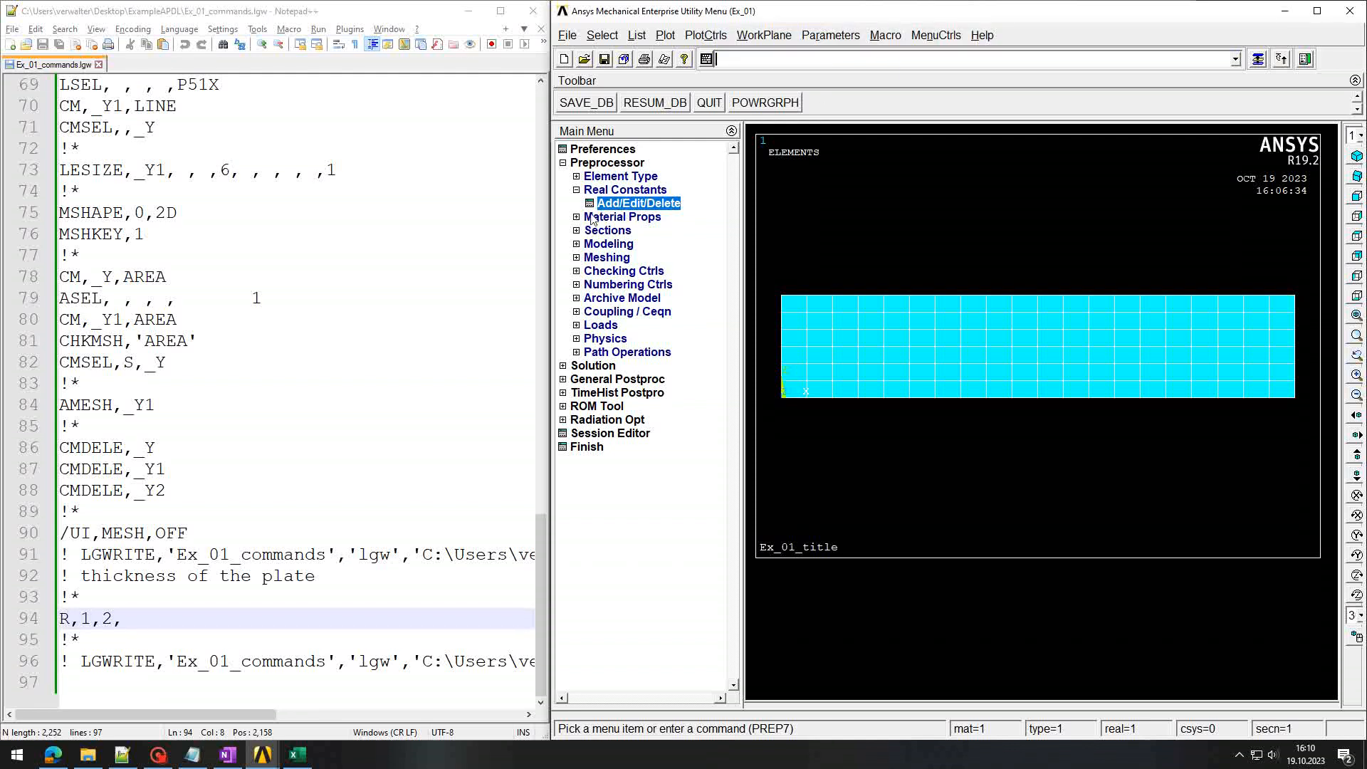
Step: Under Structural > Linear > Elastic > Isotropic, set EX 21000 and PRXY 0.3 for material 1
left_click(582, 218)
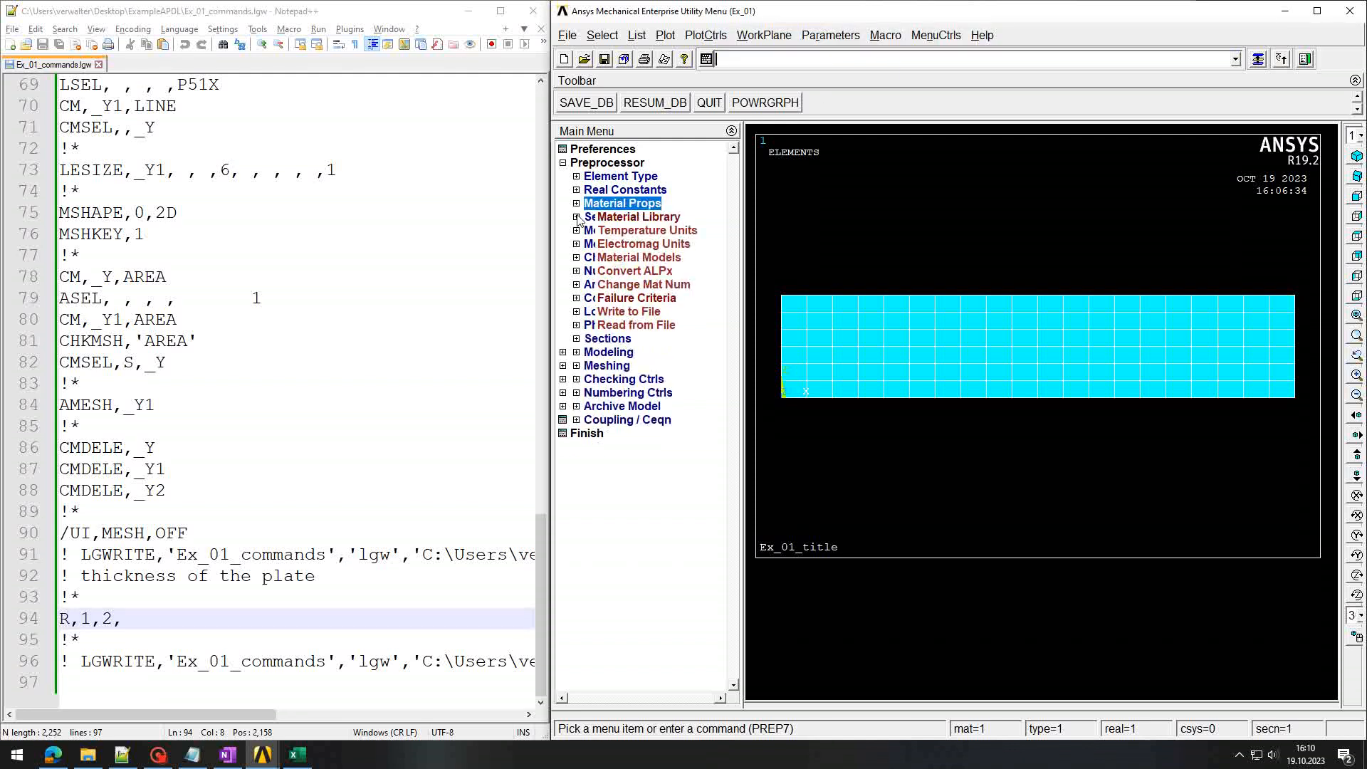
left_click(616, 259)
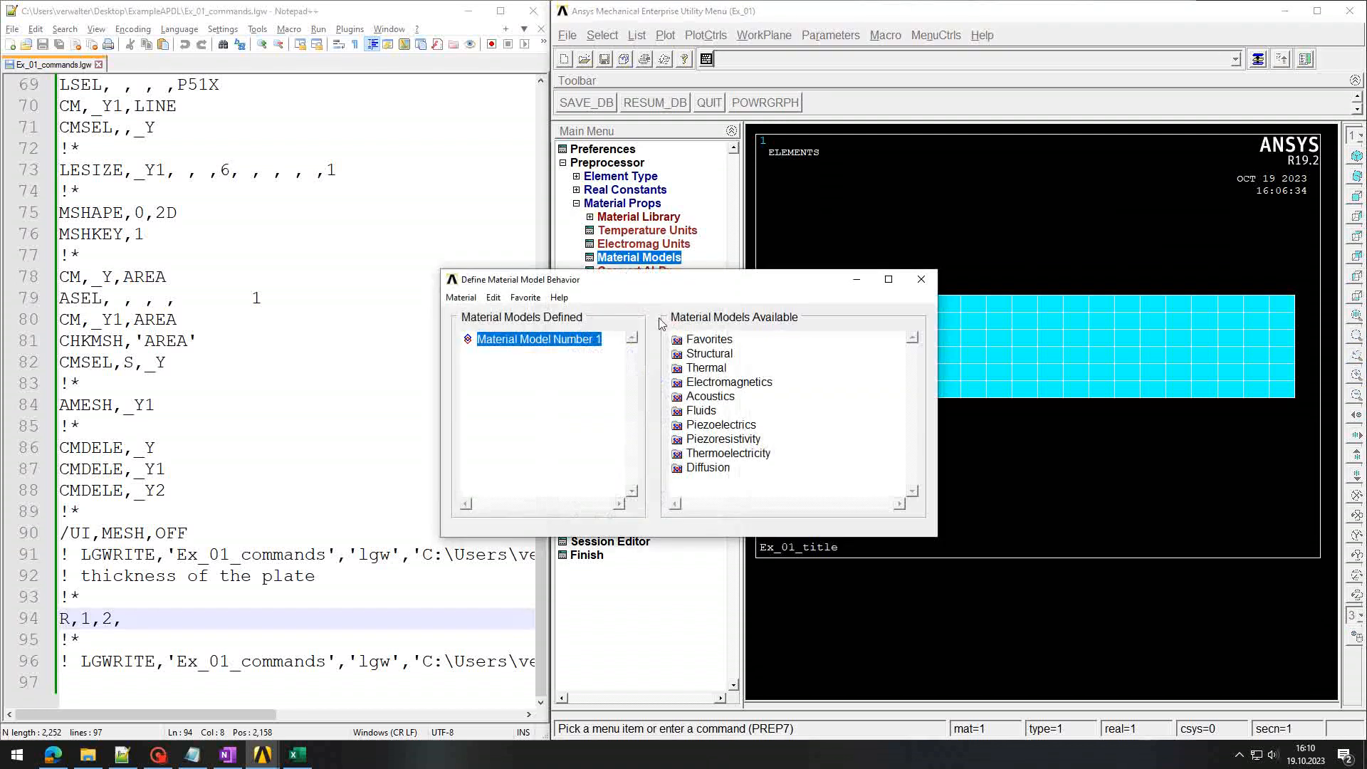
double_click(709, 354)
double_click(722, 367)
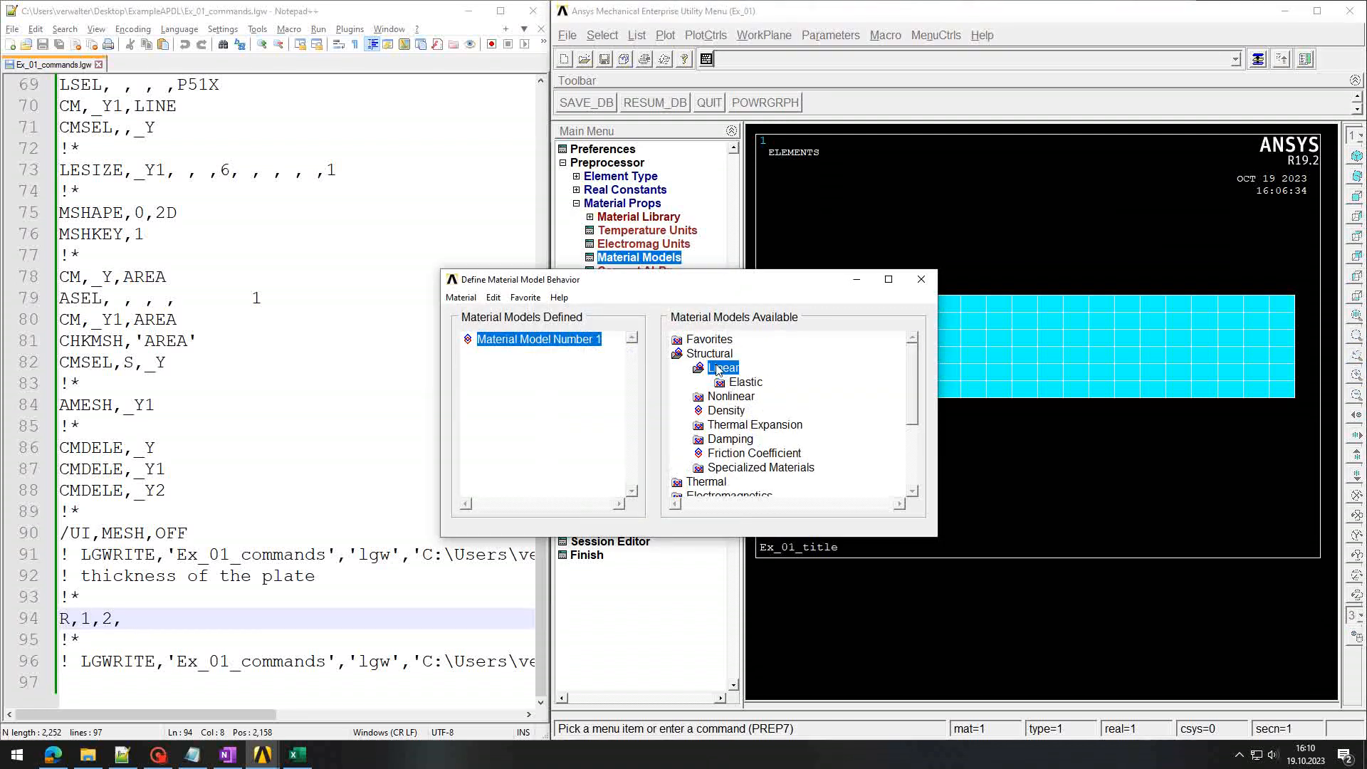
double_click(741, 383)
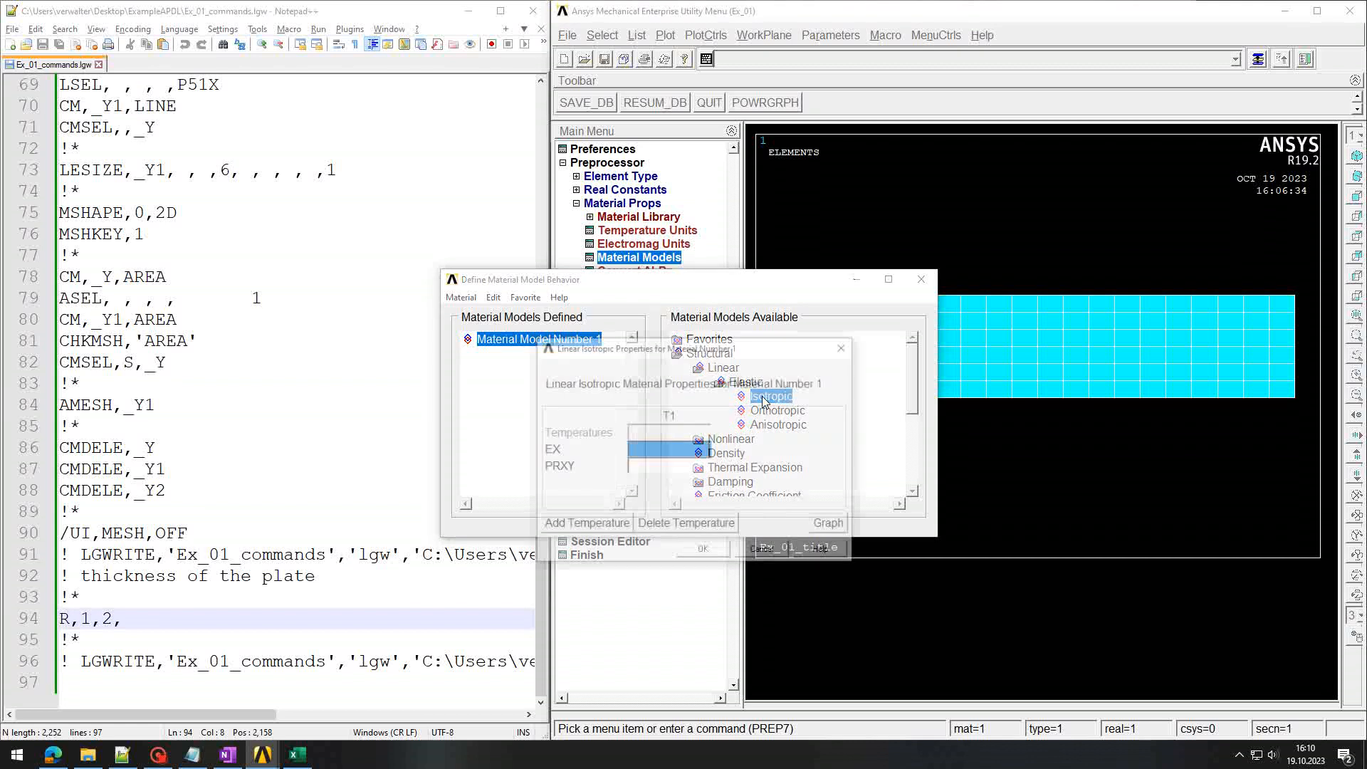
double_click(762, 399)
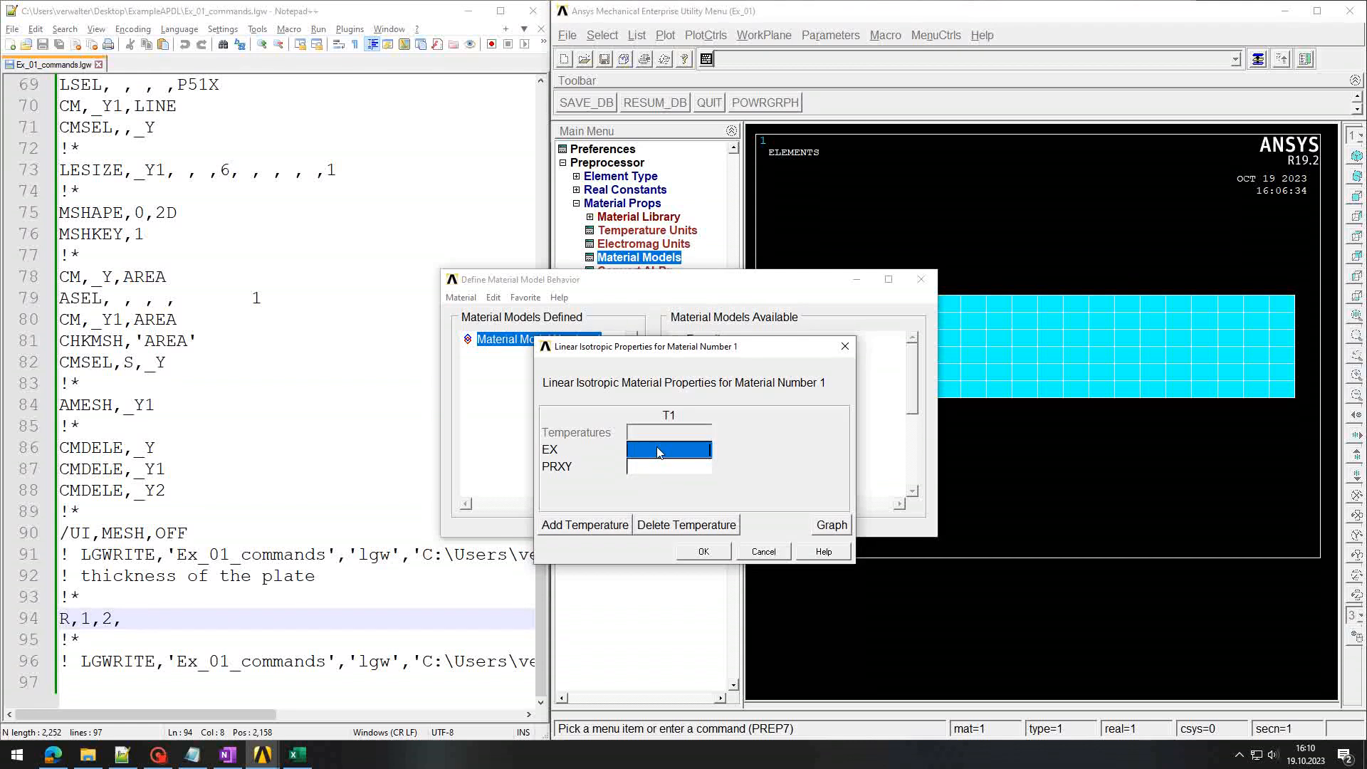
type("21000")
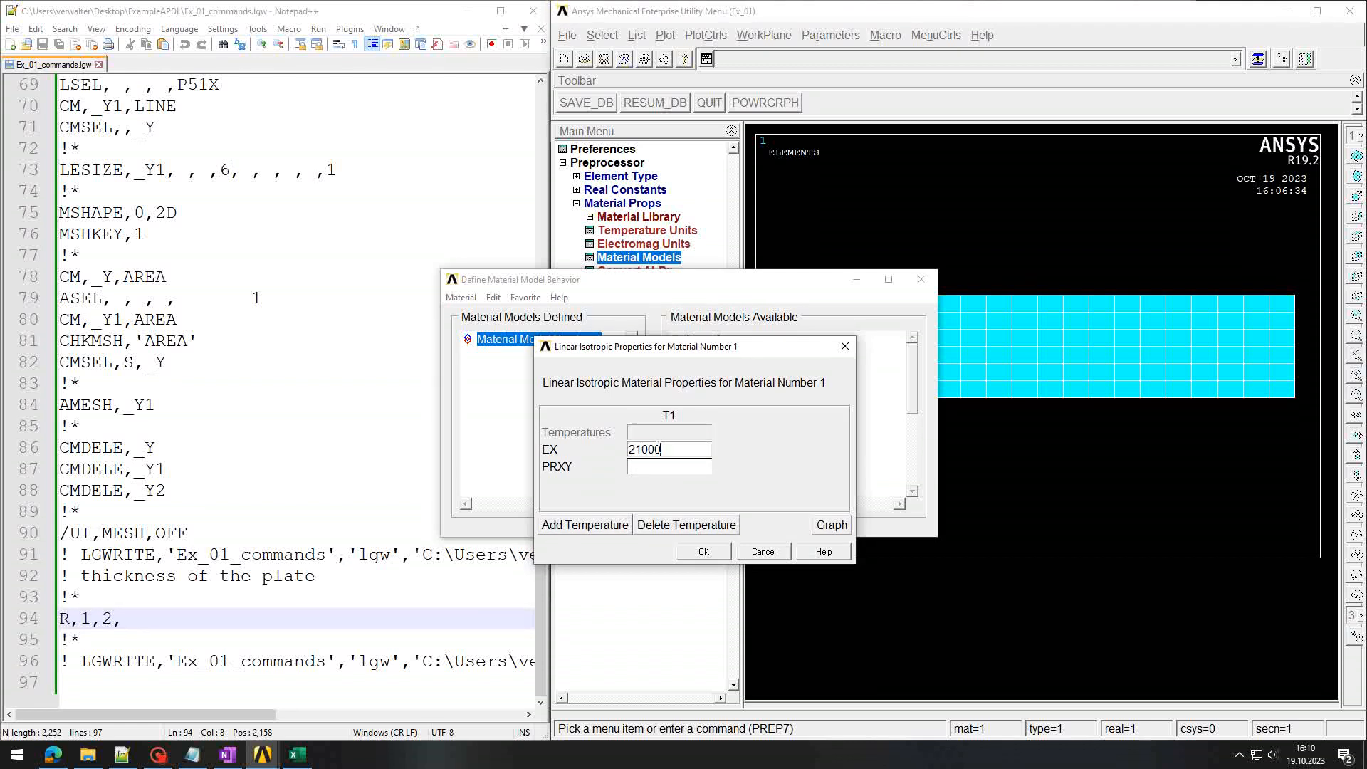
key("Tab")
type("0.3")
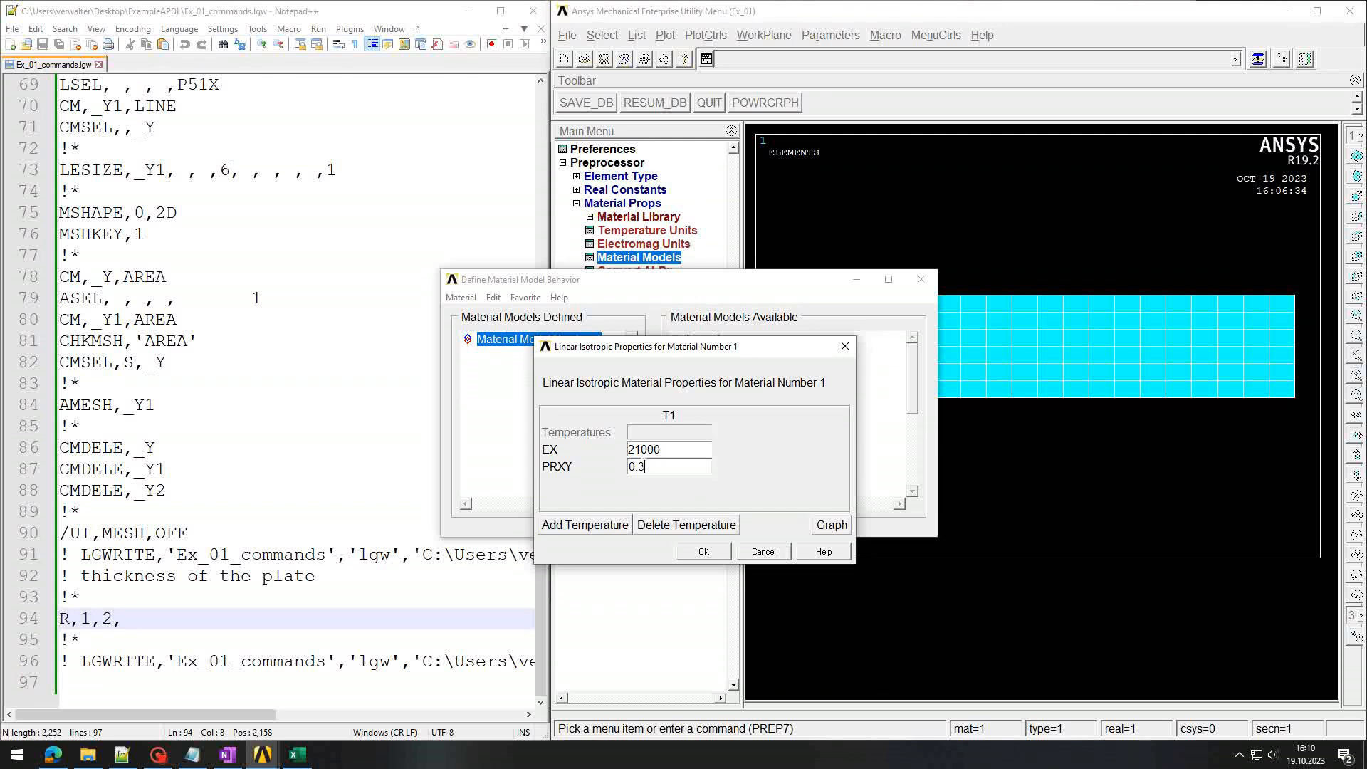
left_click(708, 554)
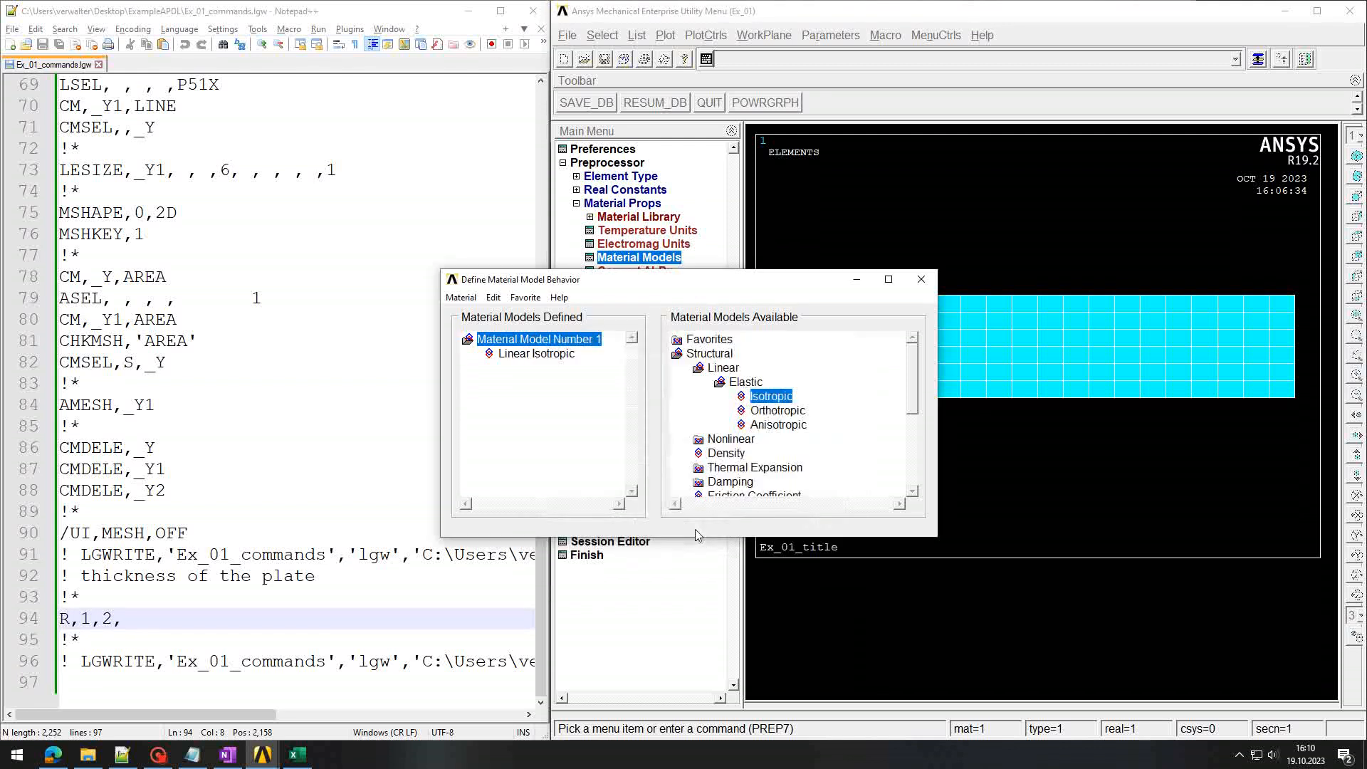
left_click(920, 281)
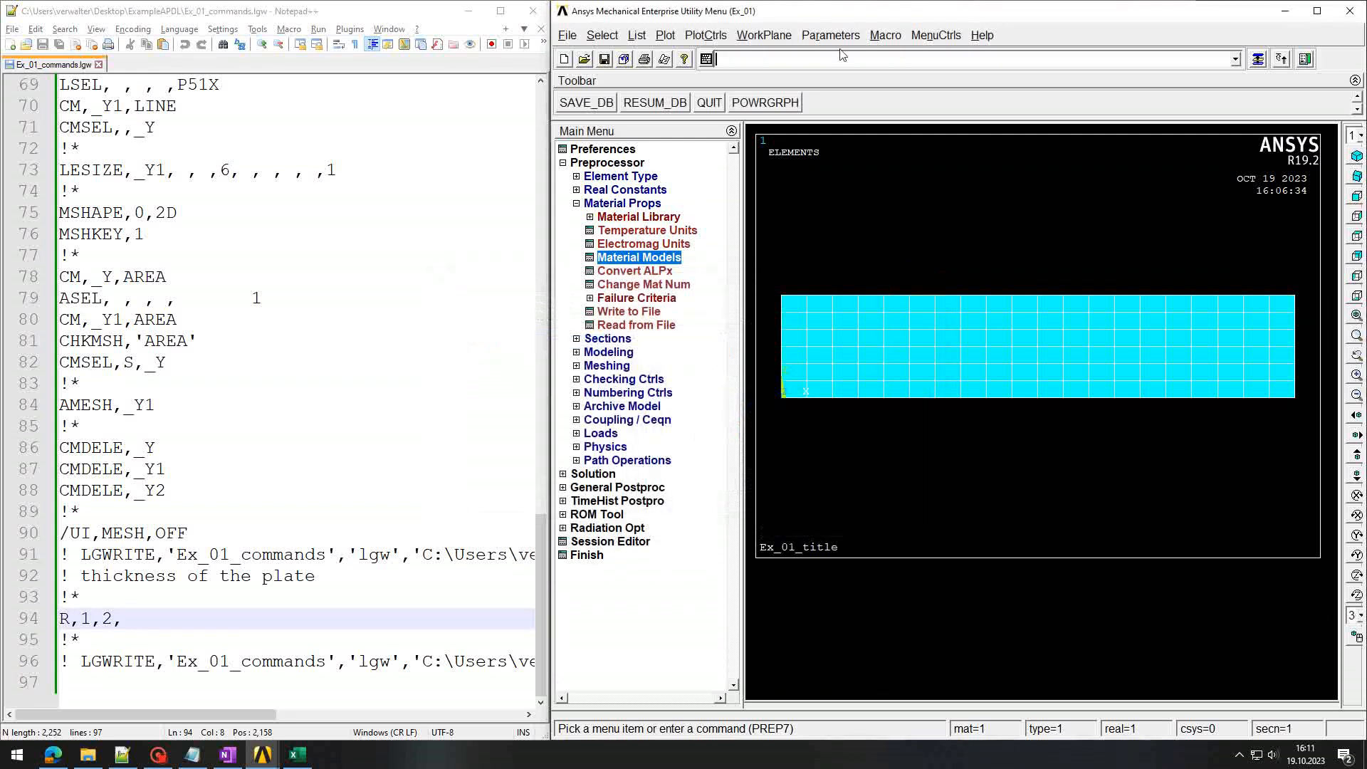
Step: Rewrite the log and highlight the new elastic material lines 97–103
left_click(843, 63)
key("Return")
key("Return")
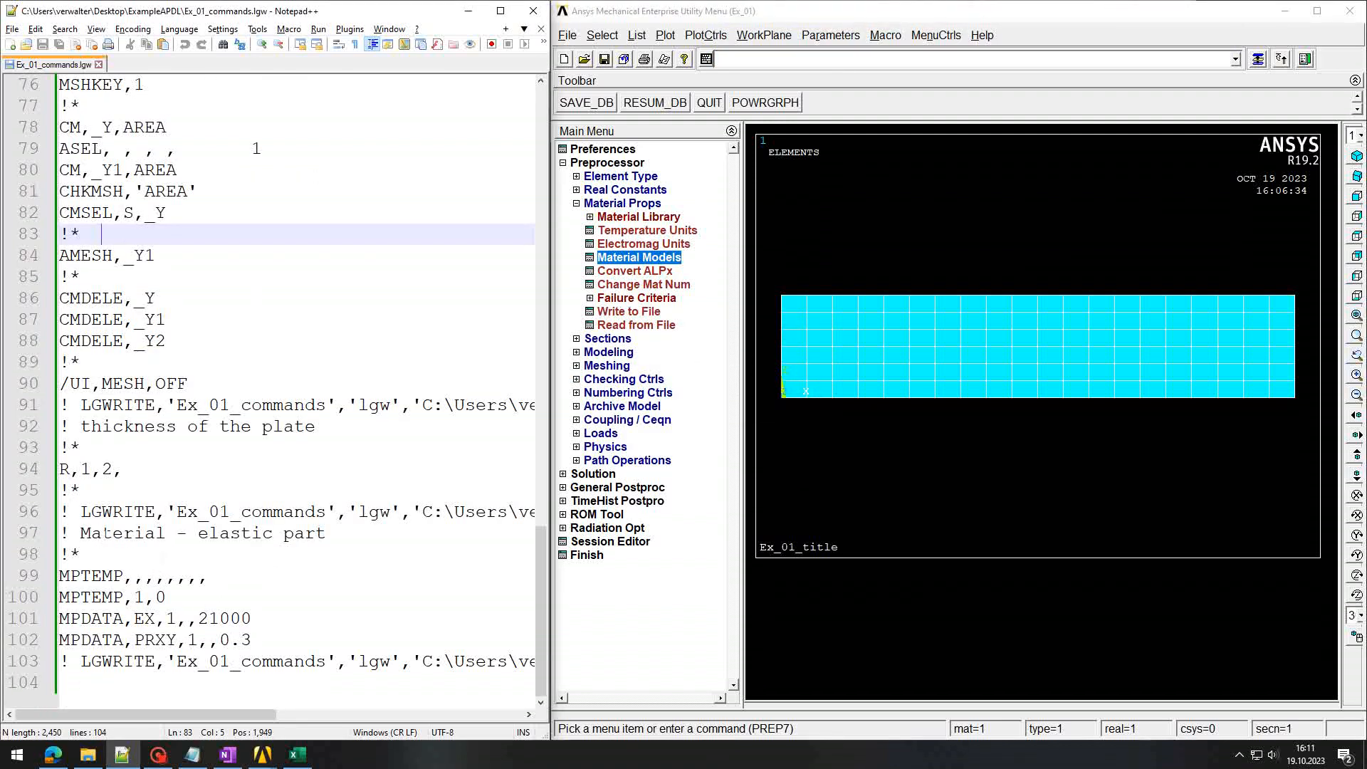
left_click_drag(100, 533, 64, 682)
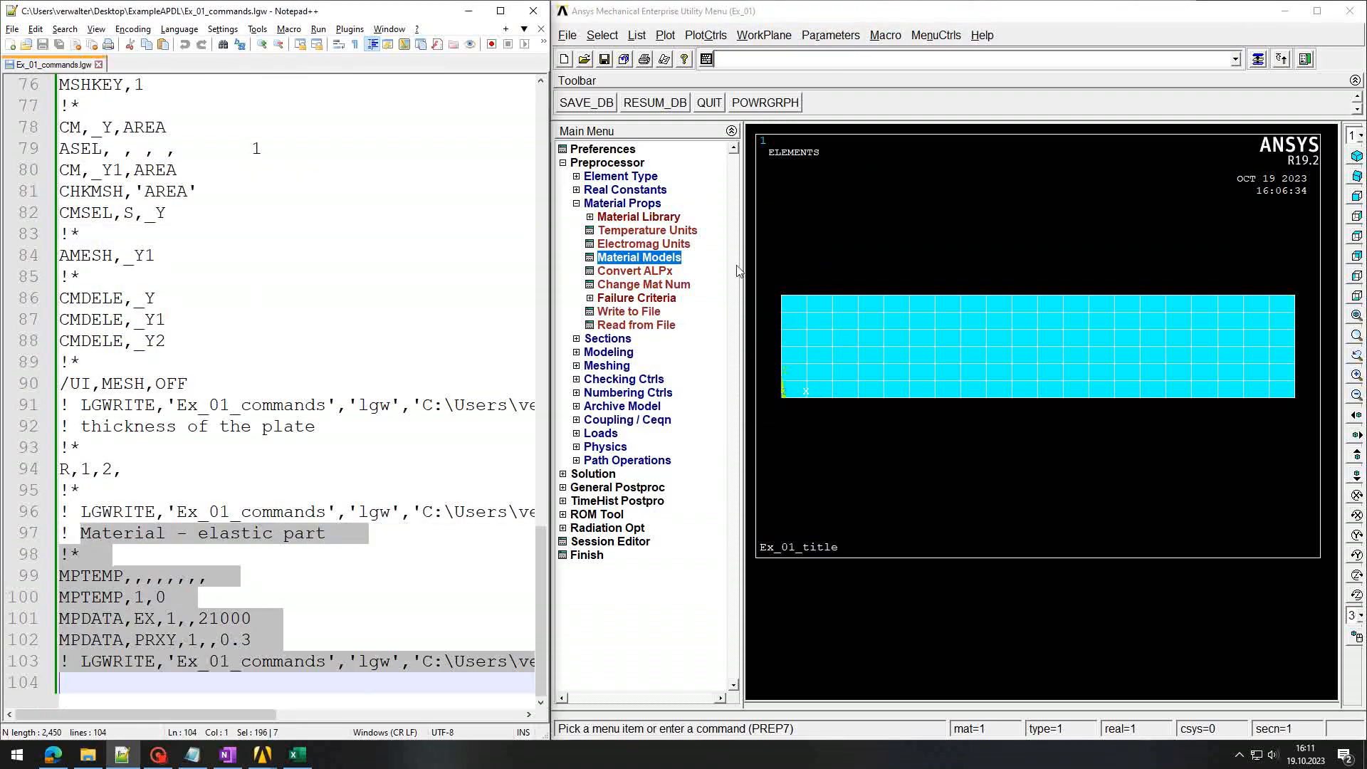
Step: Log the comment '! material - inelastic part' in Ansys
left_click(797, 62)
type("! material")
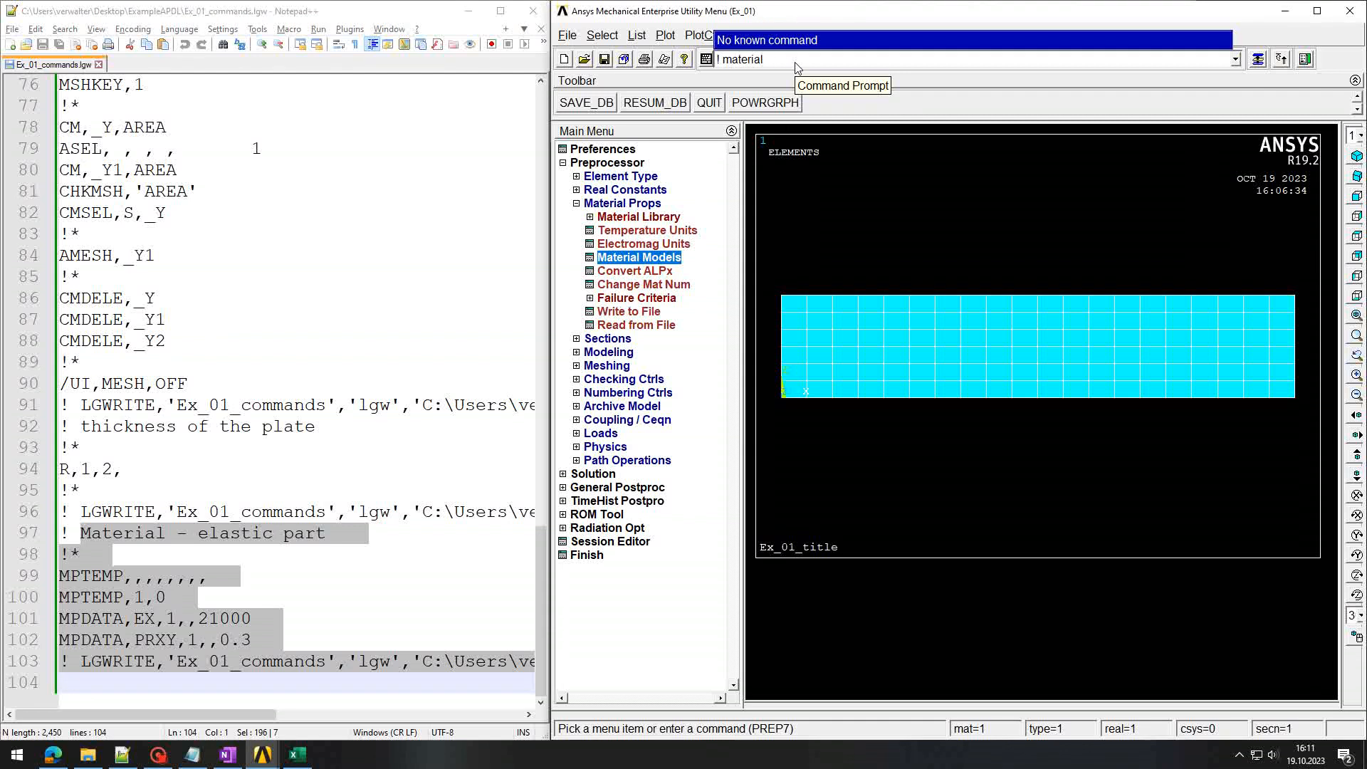
type(" - inelastic part")
key("Return")
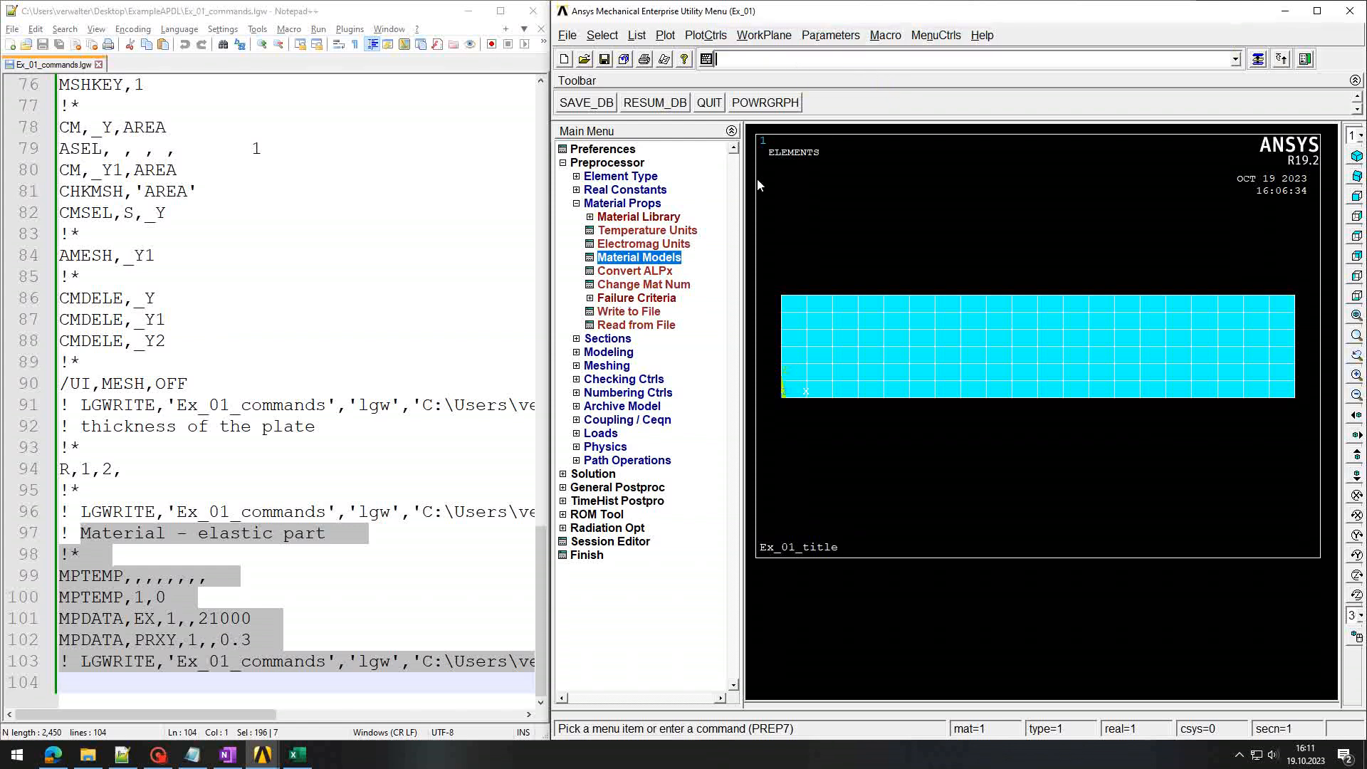
Step: In Material Models, expand Nonlinear > Inelastic > Rate Independent > Isotropic Hardening > Mises Plasticity and open Bilinear for material 1
double_click(638, 257)
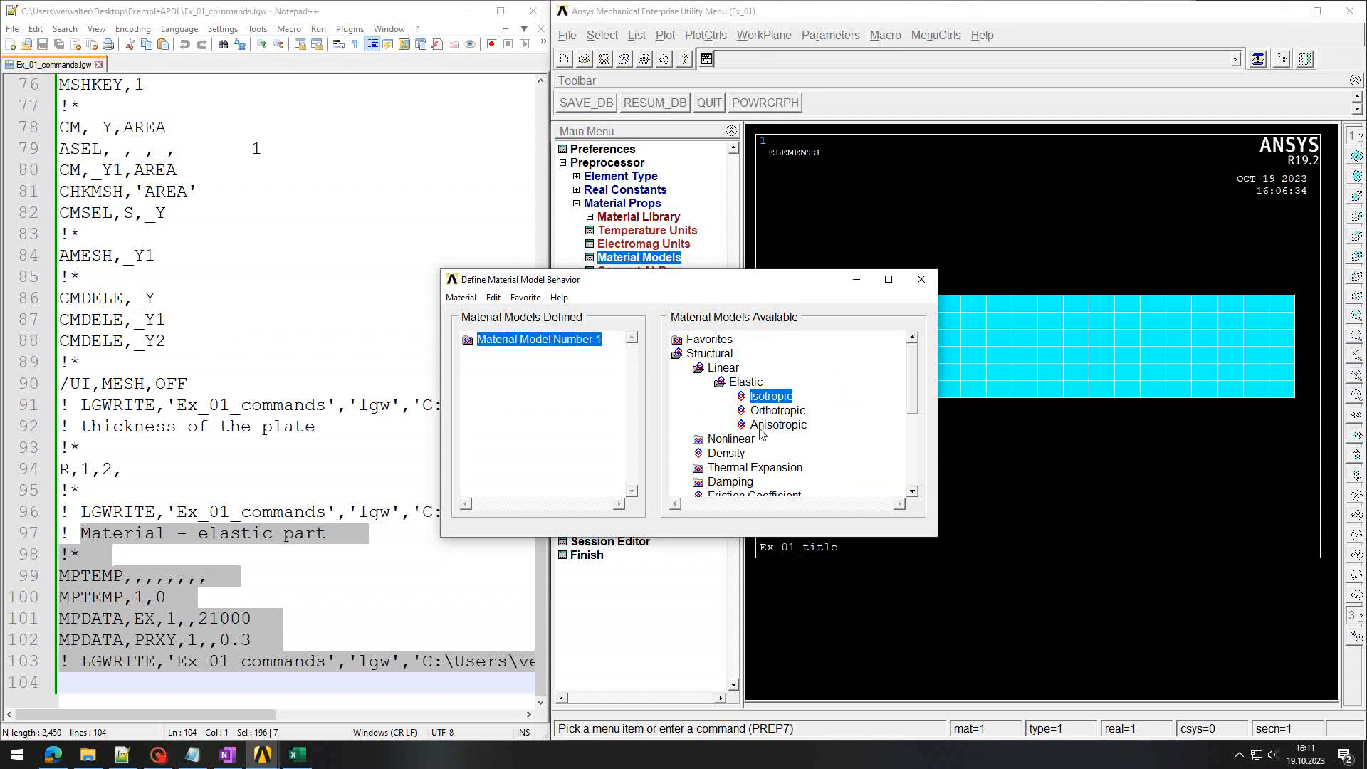
double_click(734, 440)
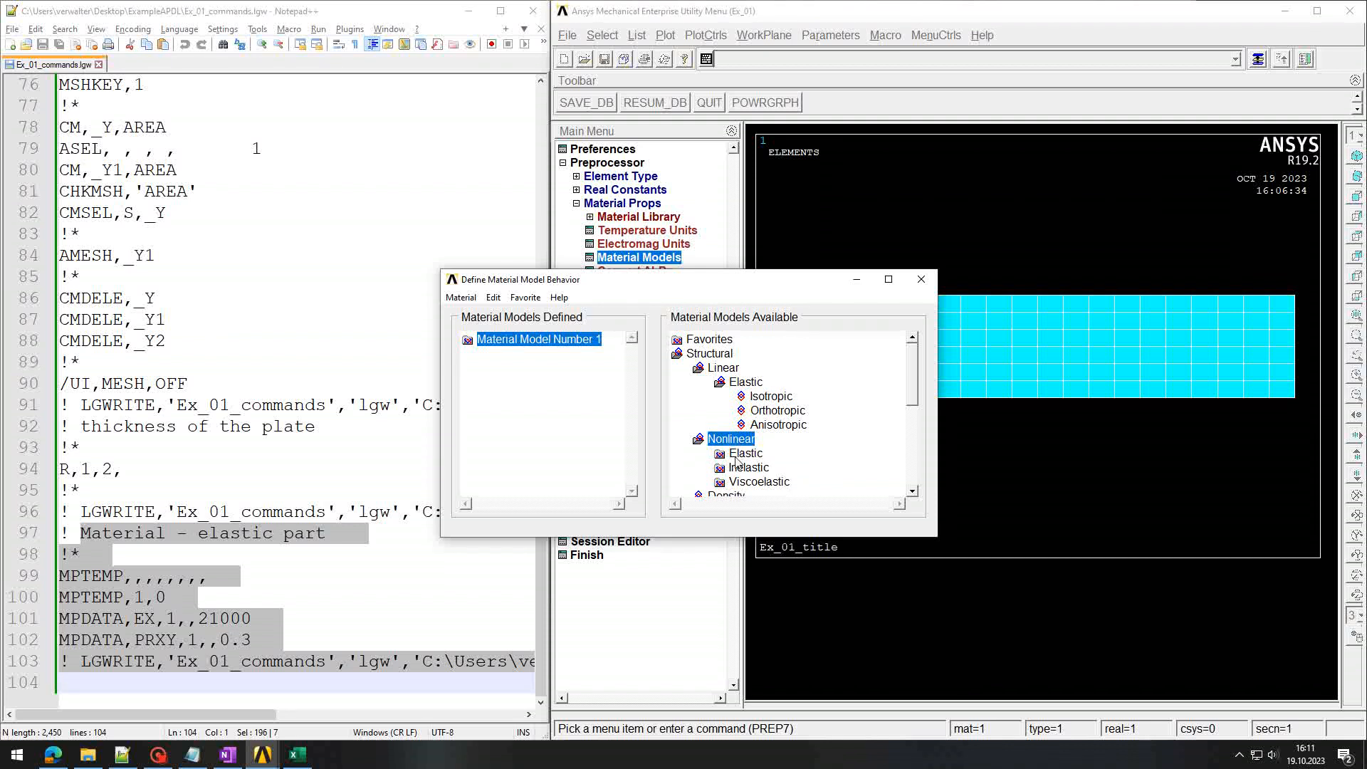
double_click(746, 468)
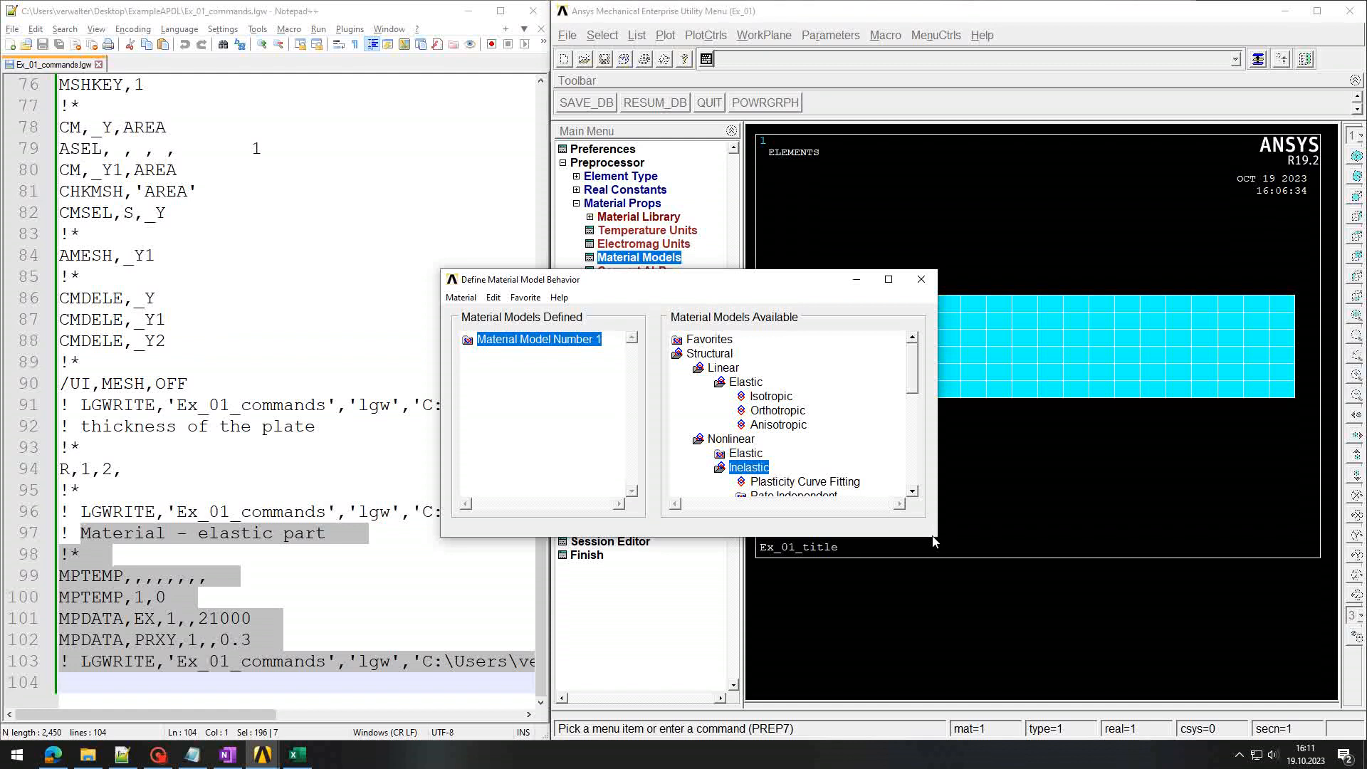
left_click_drag(936, 537, 1139, 650)
double_click(862, 496)
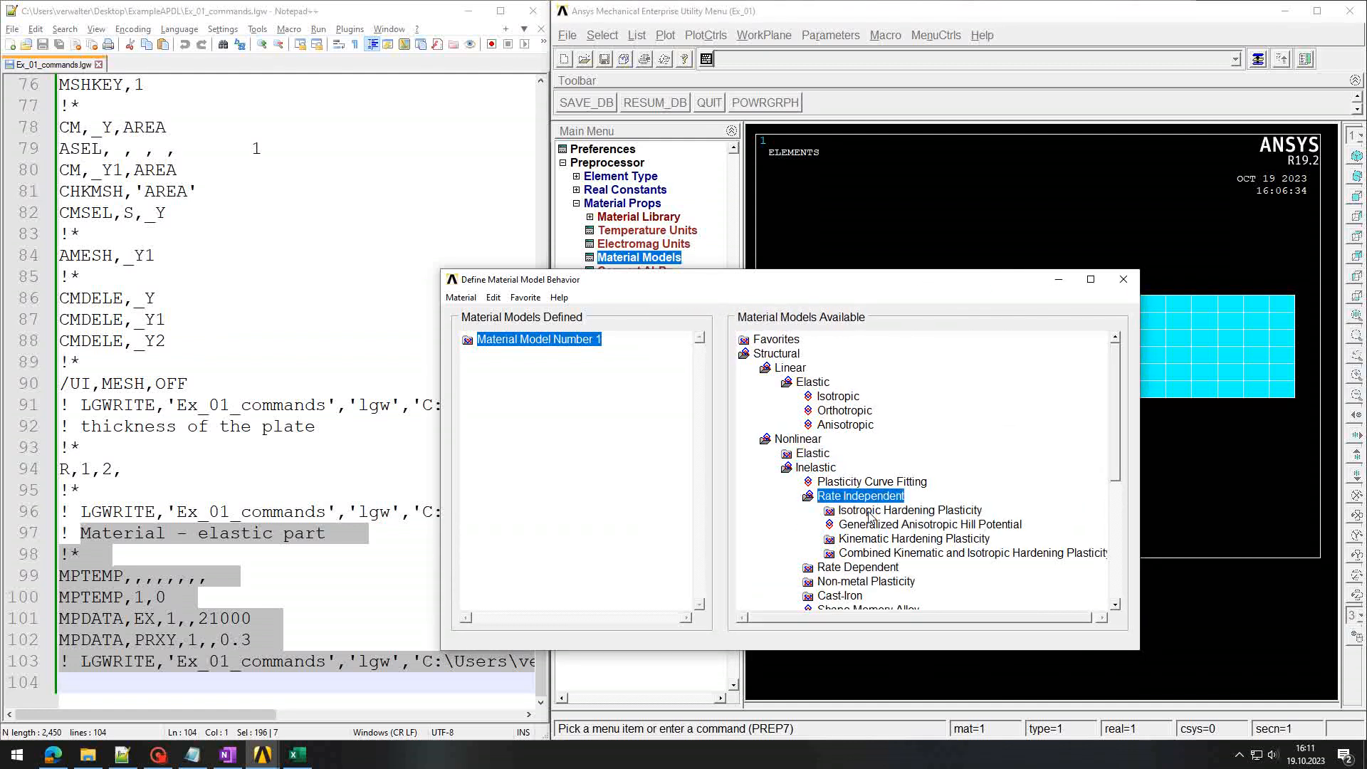
double_click(870, 511)
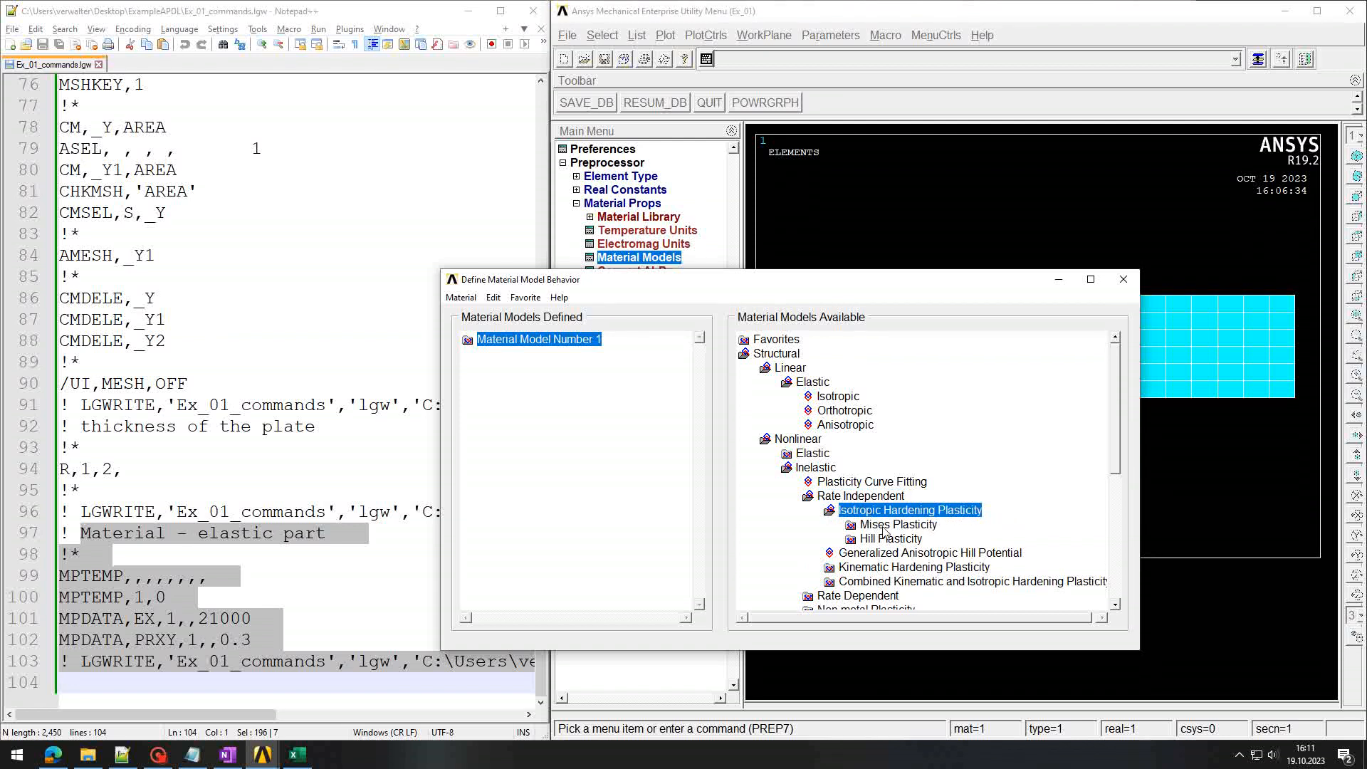
double_click(906, 527)
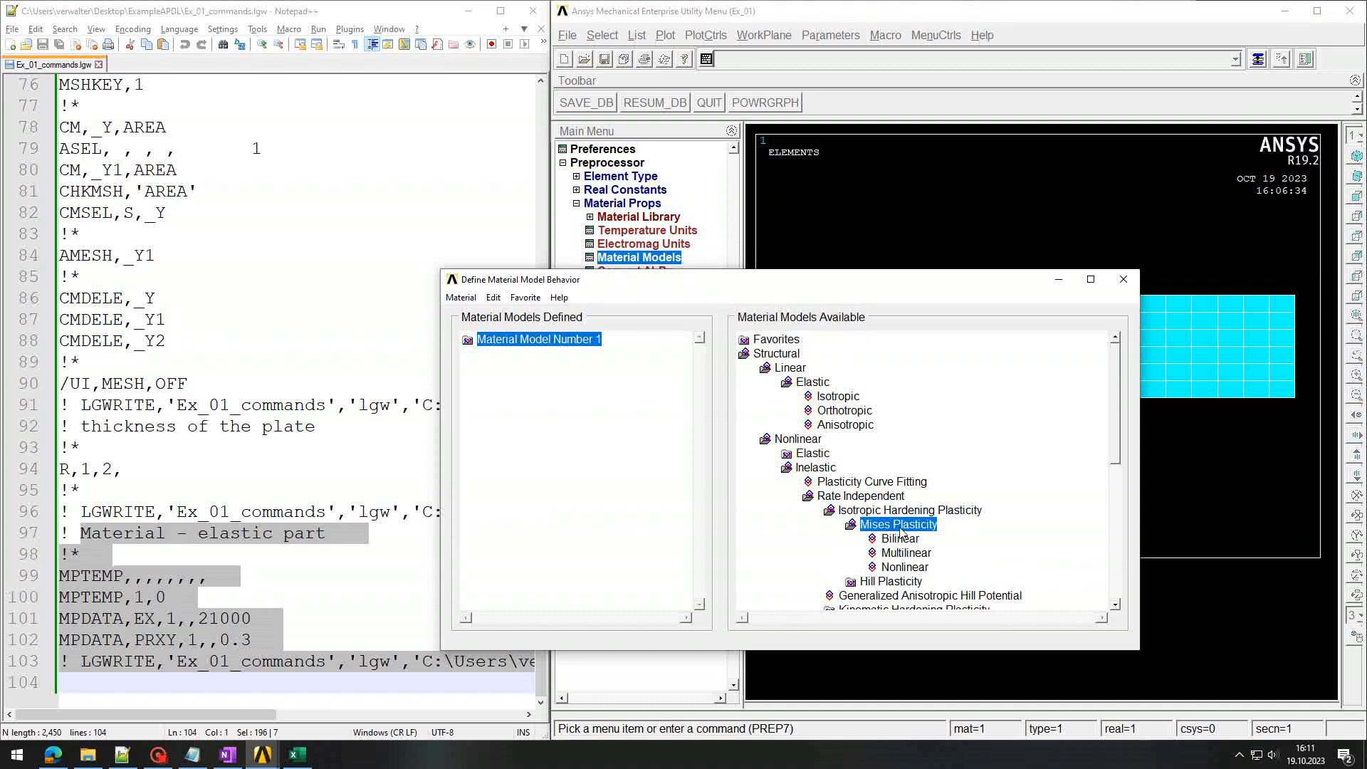
double_click(896, 540)
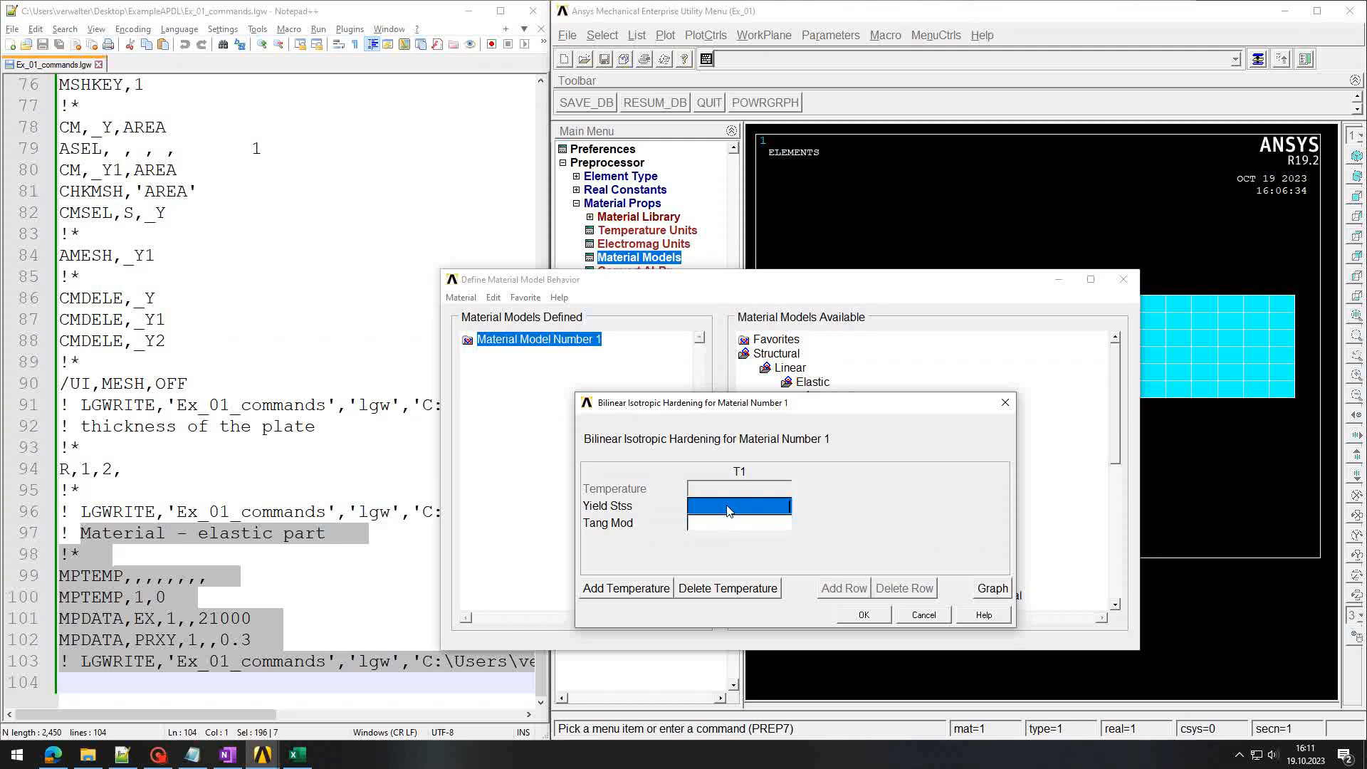
Step: Enter yield stress 23.5 and tangent modulus 0, then close the material models dialog
type("23.5")
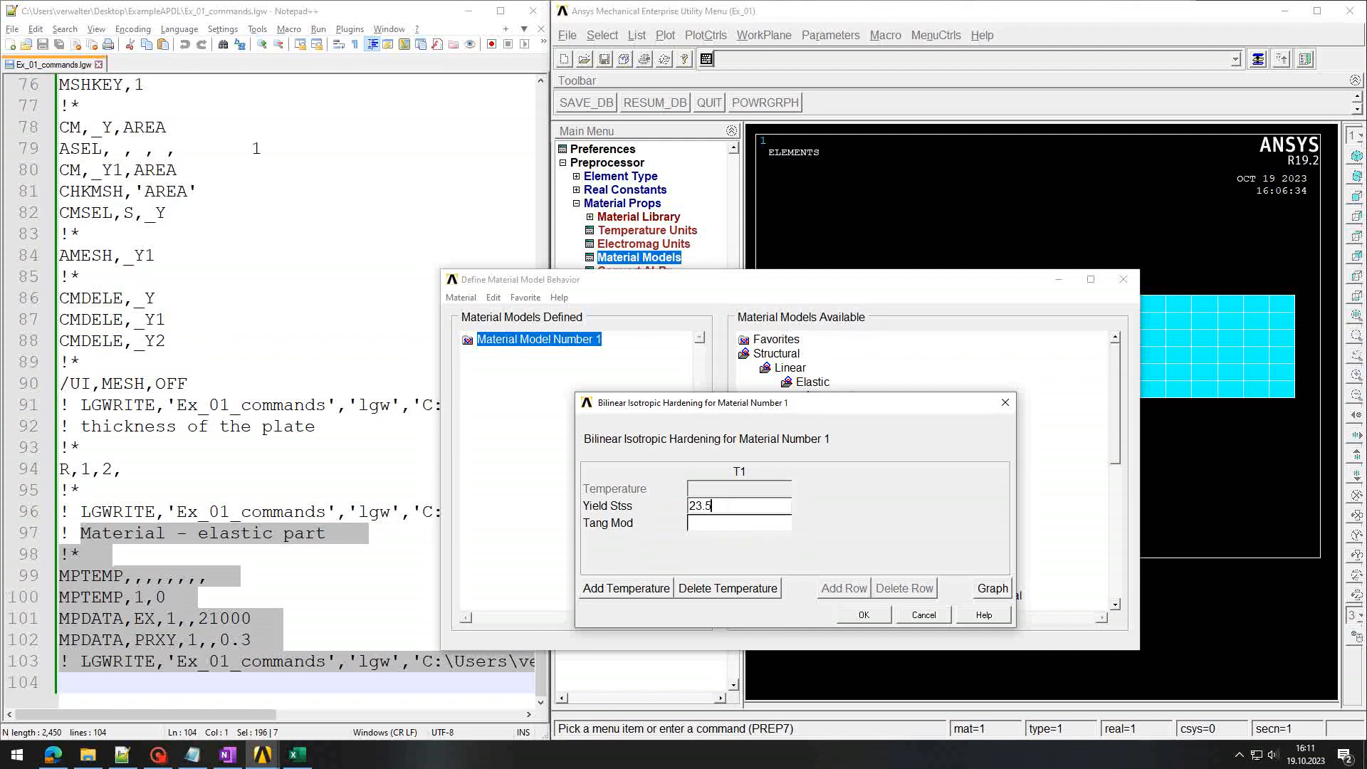
key("Tab")
type("0")
left_click(864, 615)
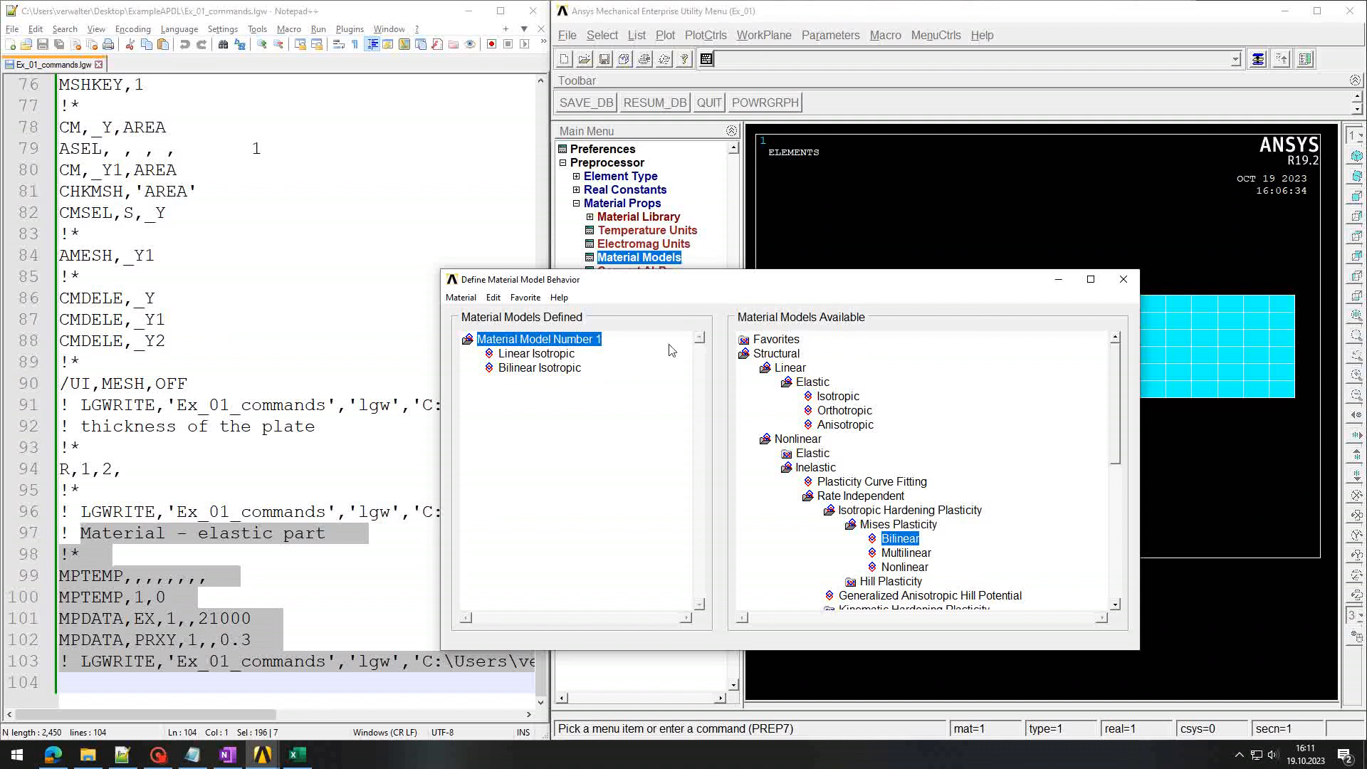
left_click(1123, 281)
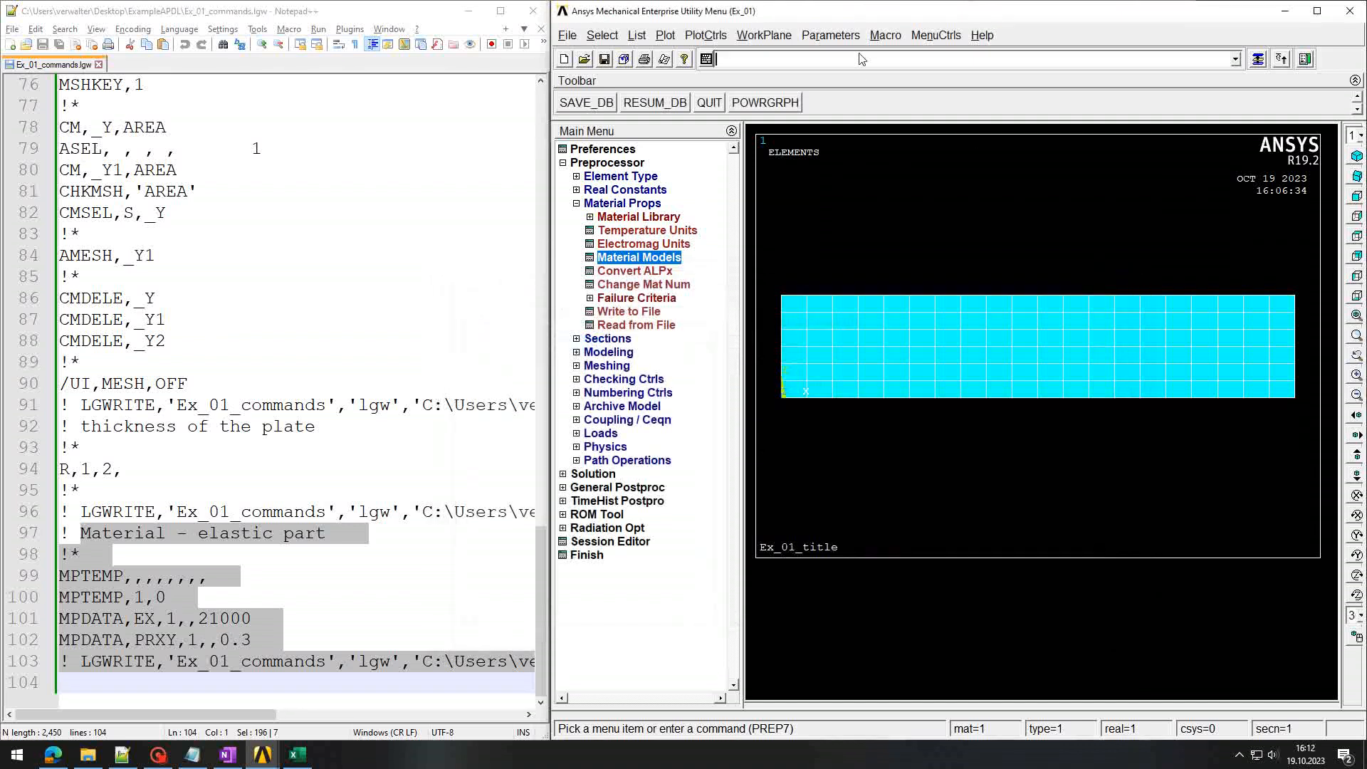
Step: Rewrite the session log, reload it in Notepad++ and check the logged yield stress 23.5
left_click(860, 58)
key("Up")
key("Return")
left_click(311, 487)
key("Return")
scroll(312, 486, "down", 2)
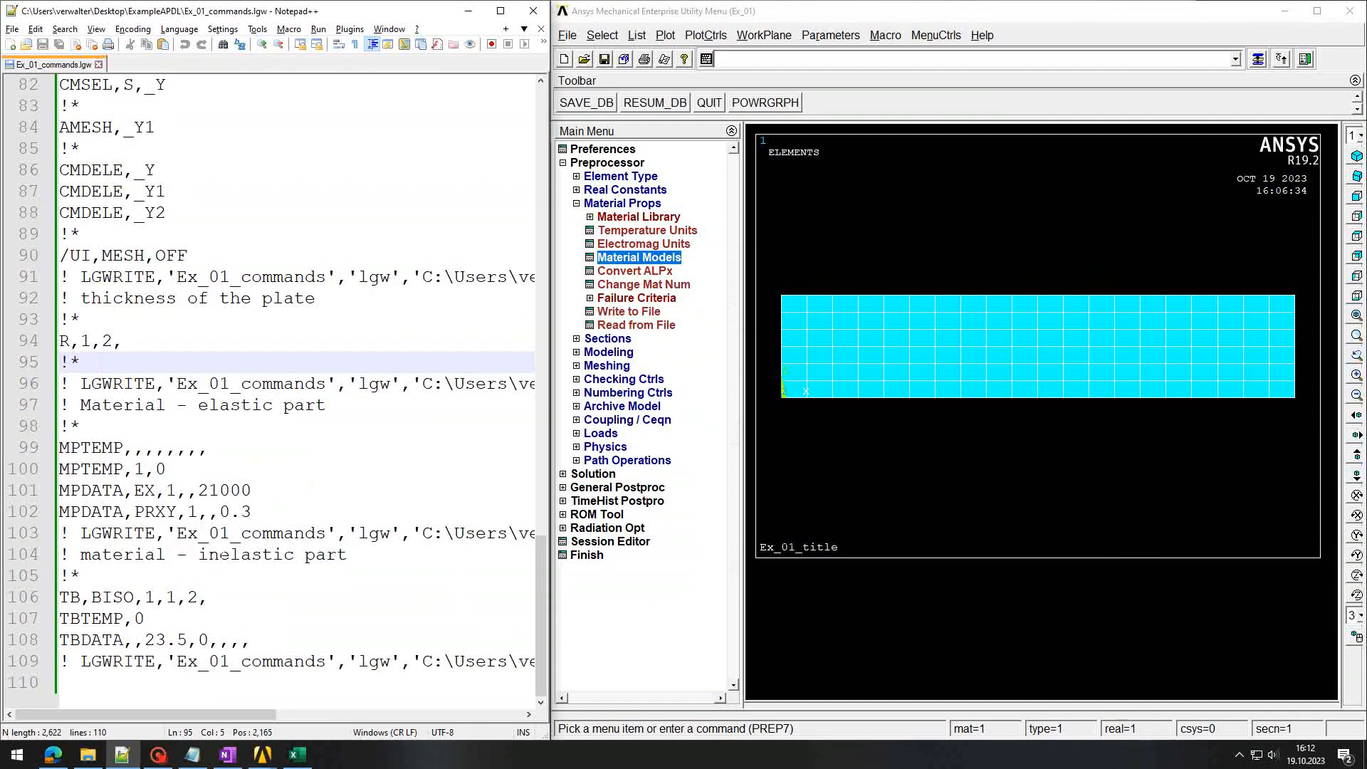
left_click_drag(134, 554, 230, 597)
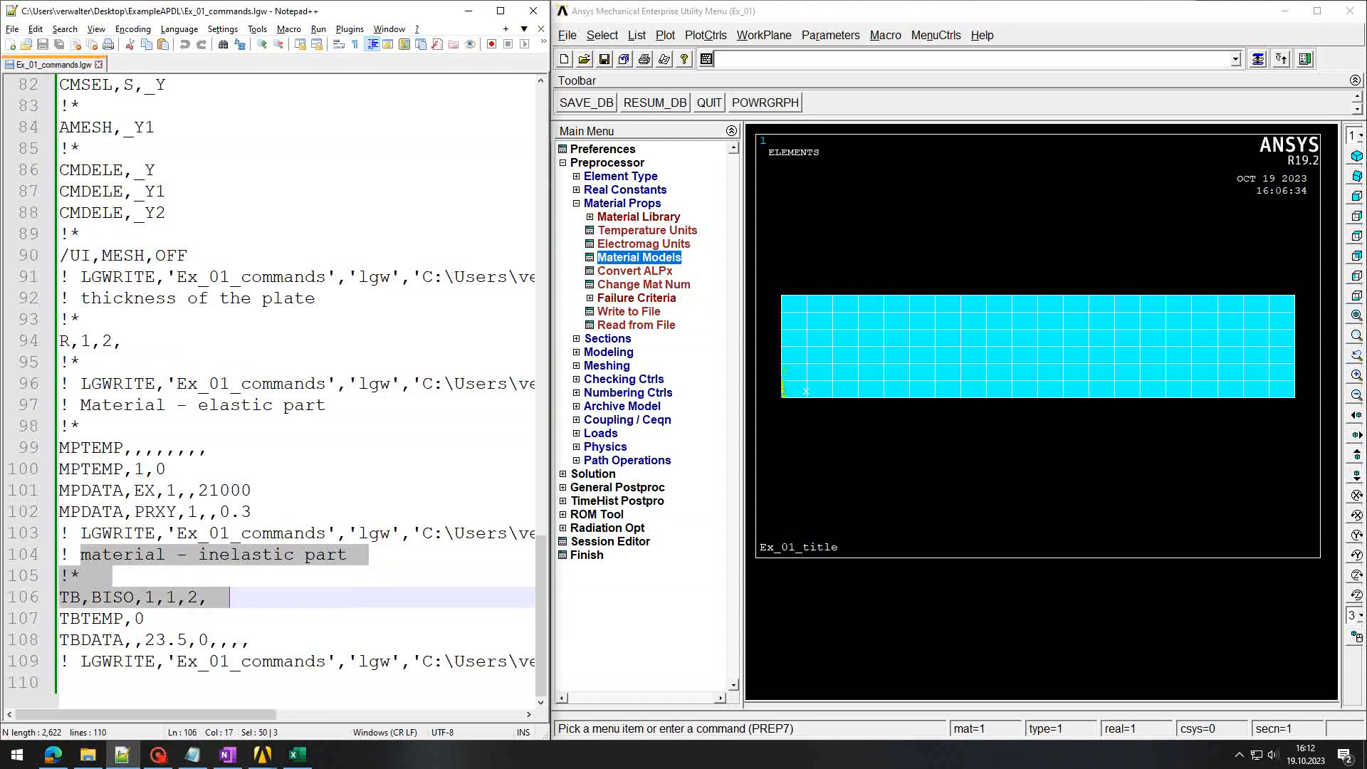
left_click_drag(144, 639, 186, 639)
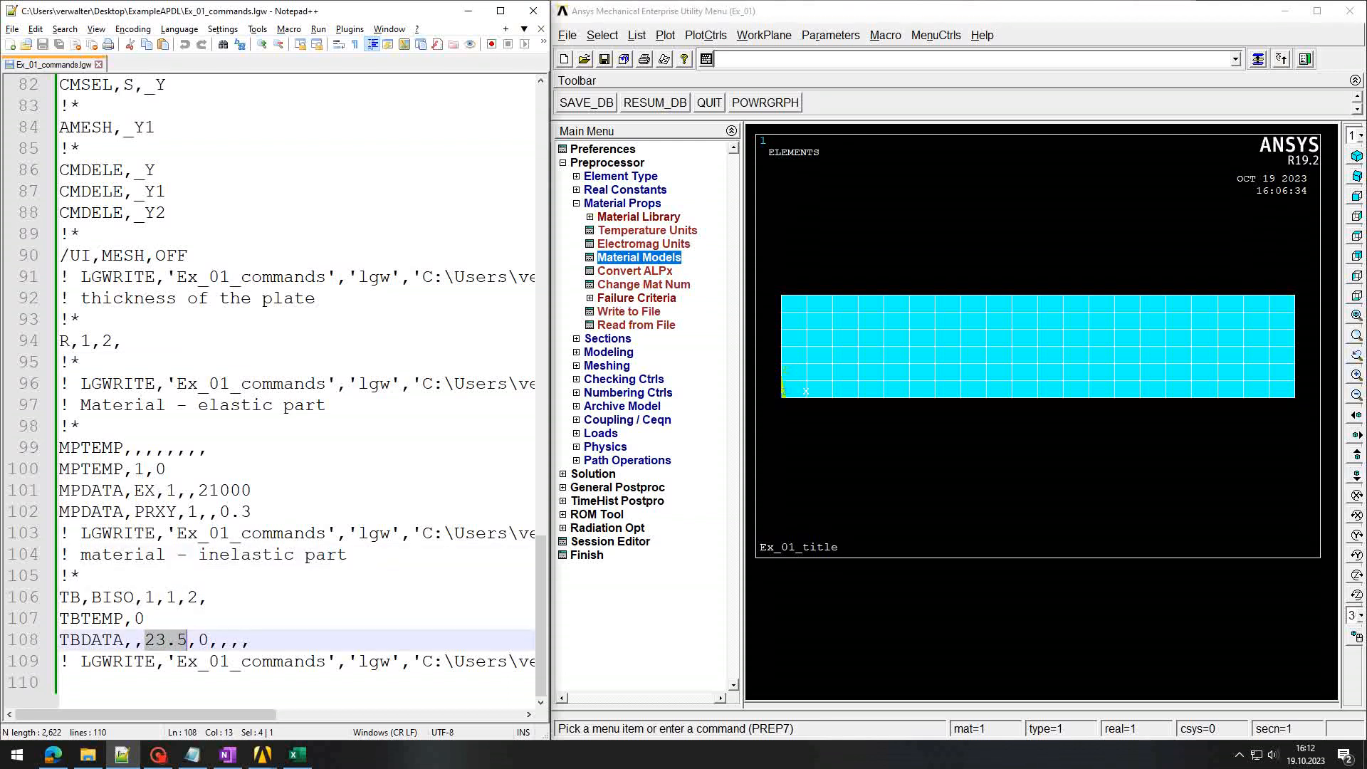
left_click(201, 639)
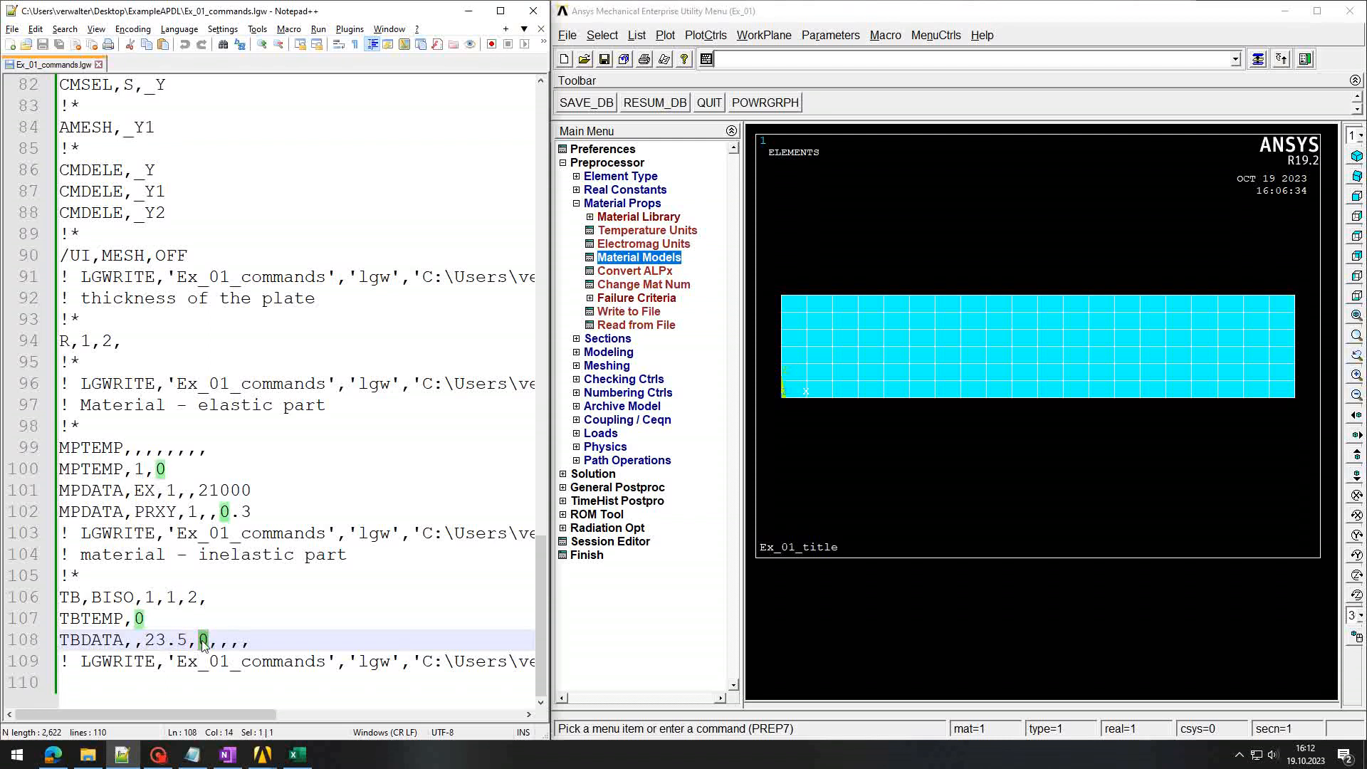
key("ctrl+End")
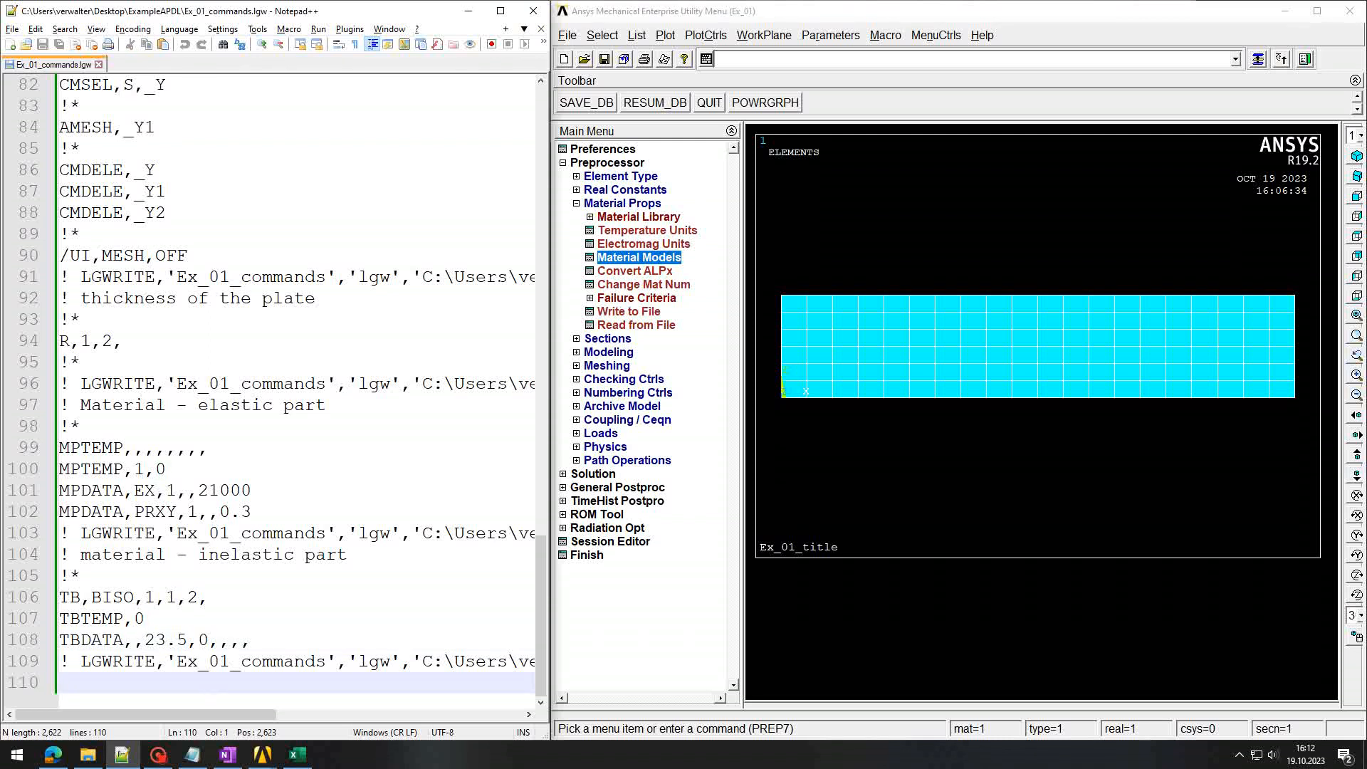
Step: Add the comment '! define load' to the Ansys session log
left_click(898, 66)
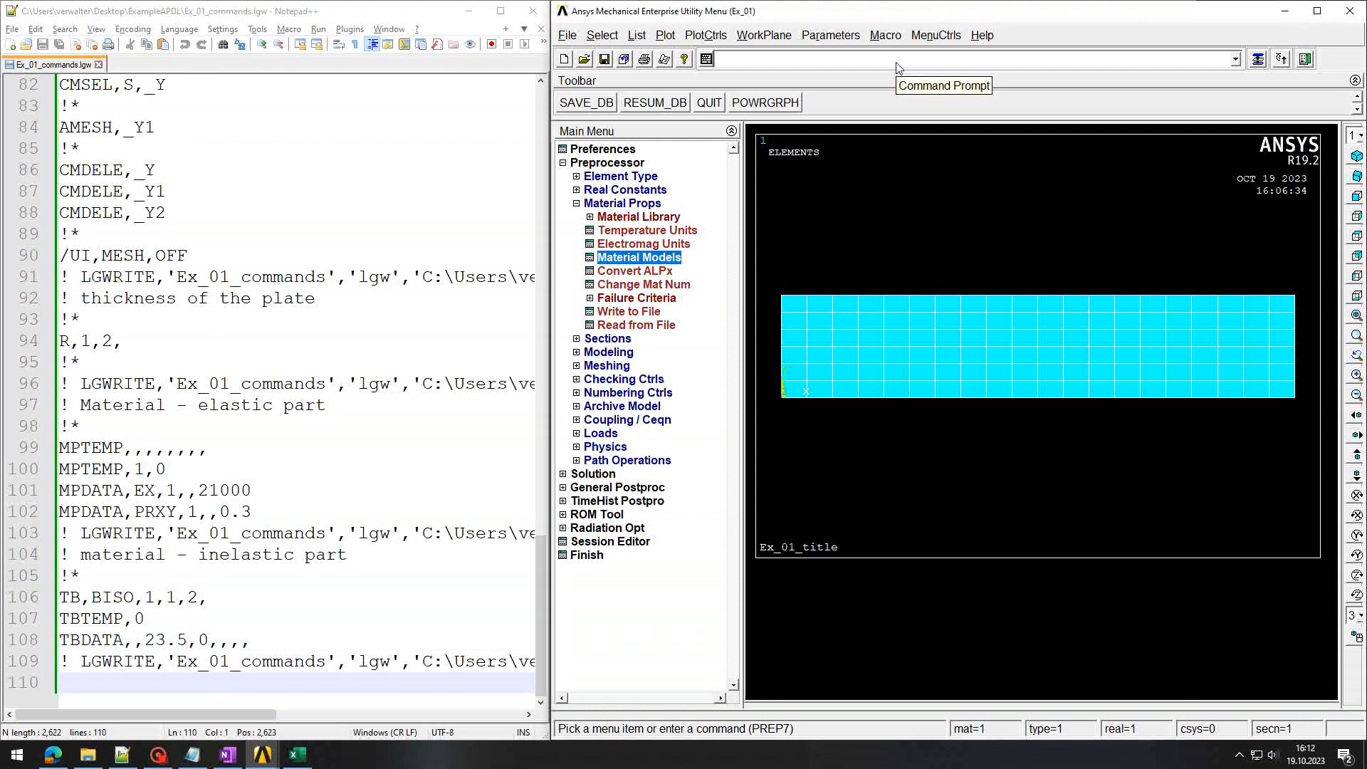
type("! define load")
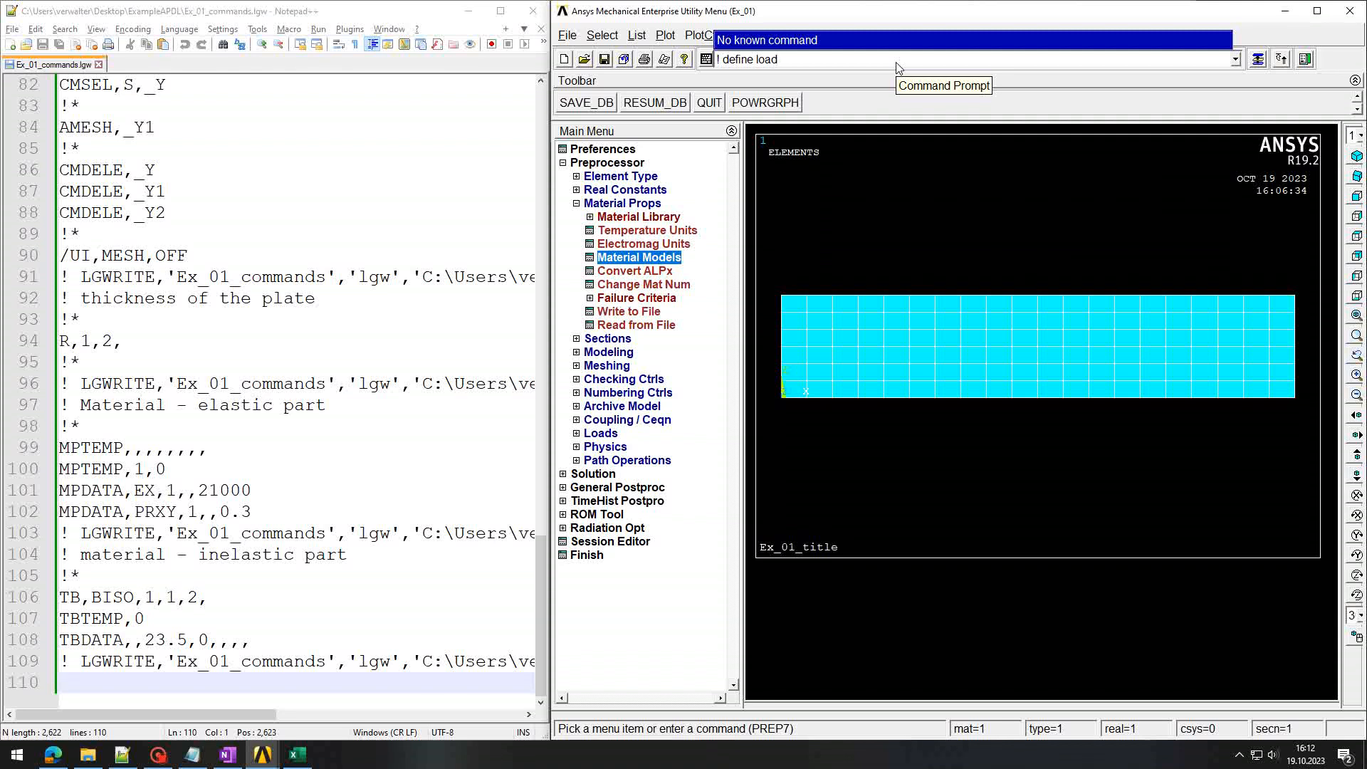
key("Return")
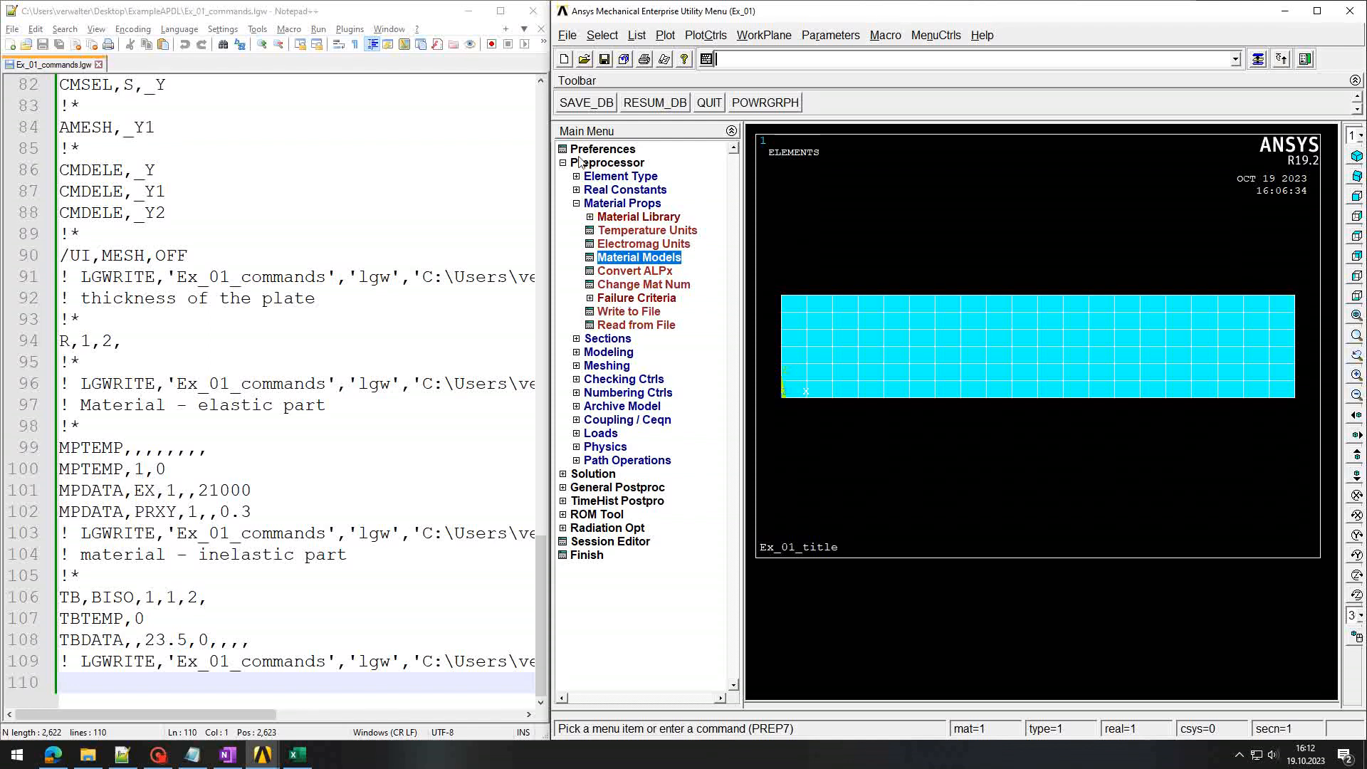
Step: Start applying a structural force on nodes from Preprocessor > Loads > Define Loads
left_click(600, 433)
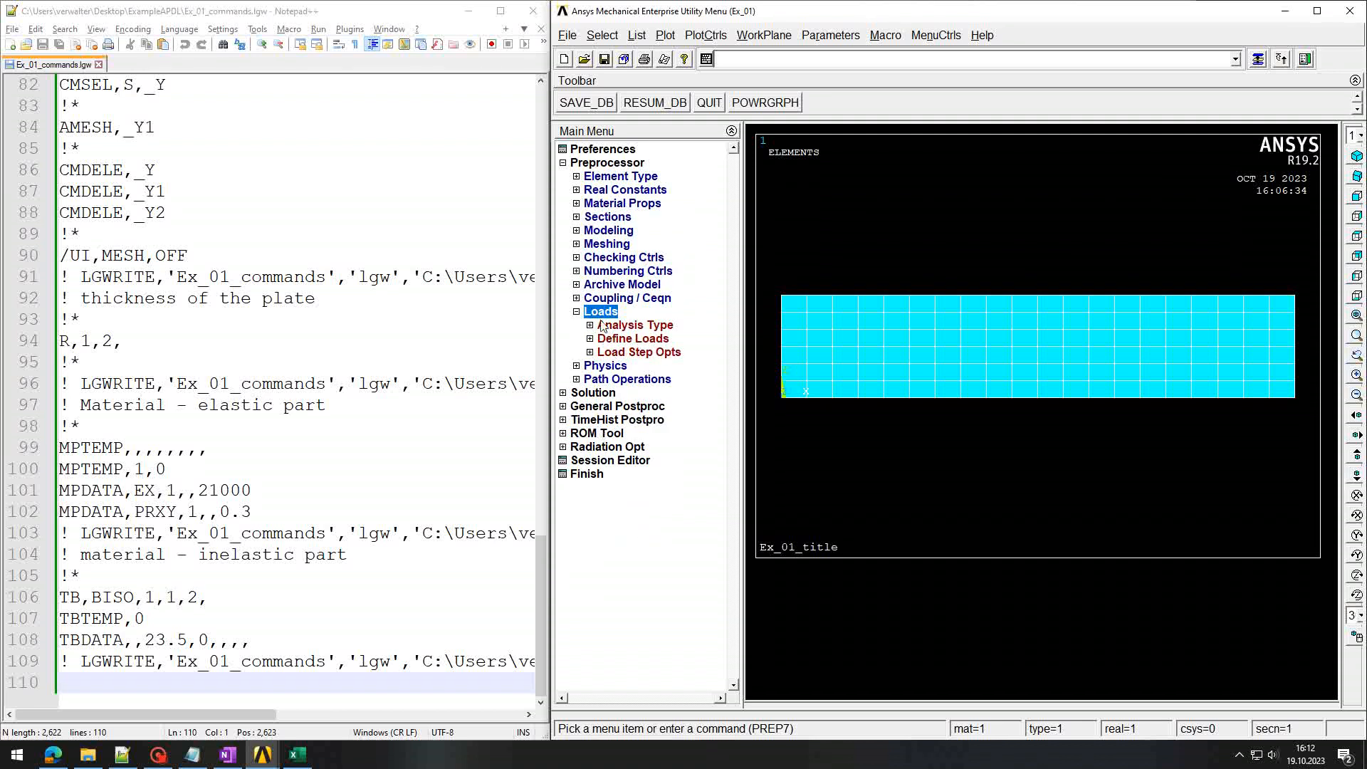
left_click(590, 339)
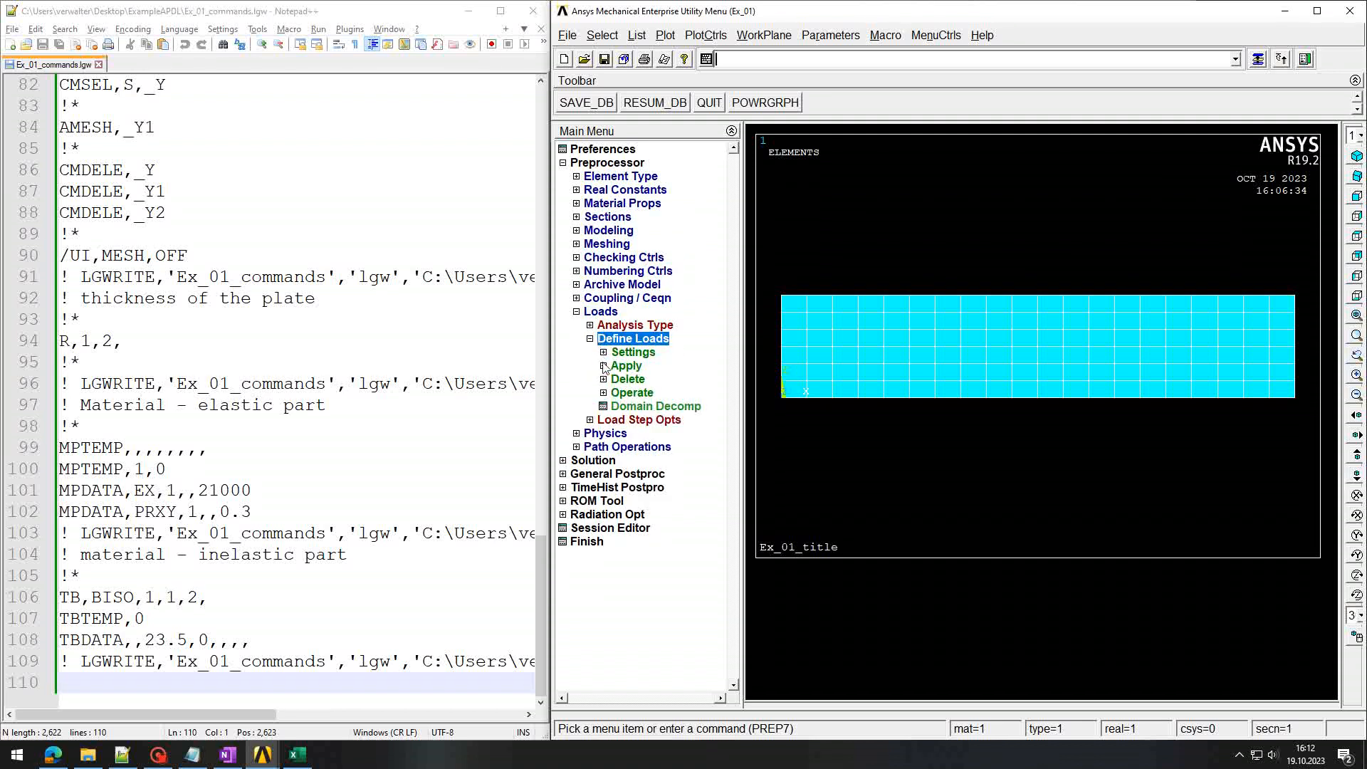
left_click(604, 366)
left_click(617, 379)
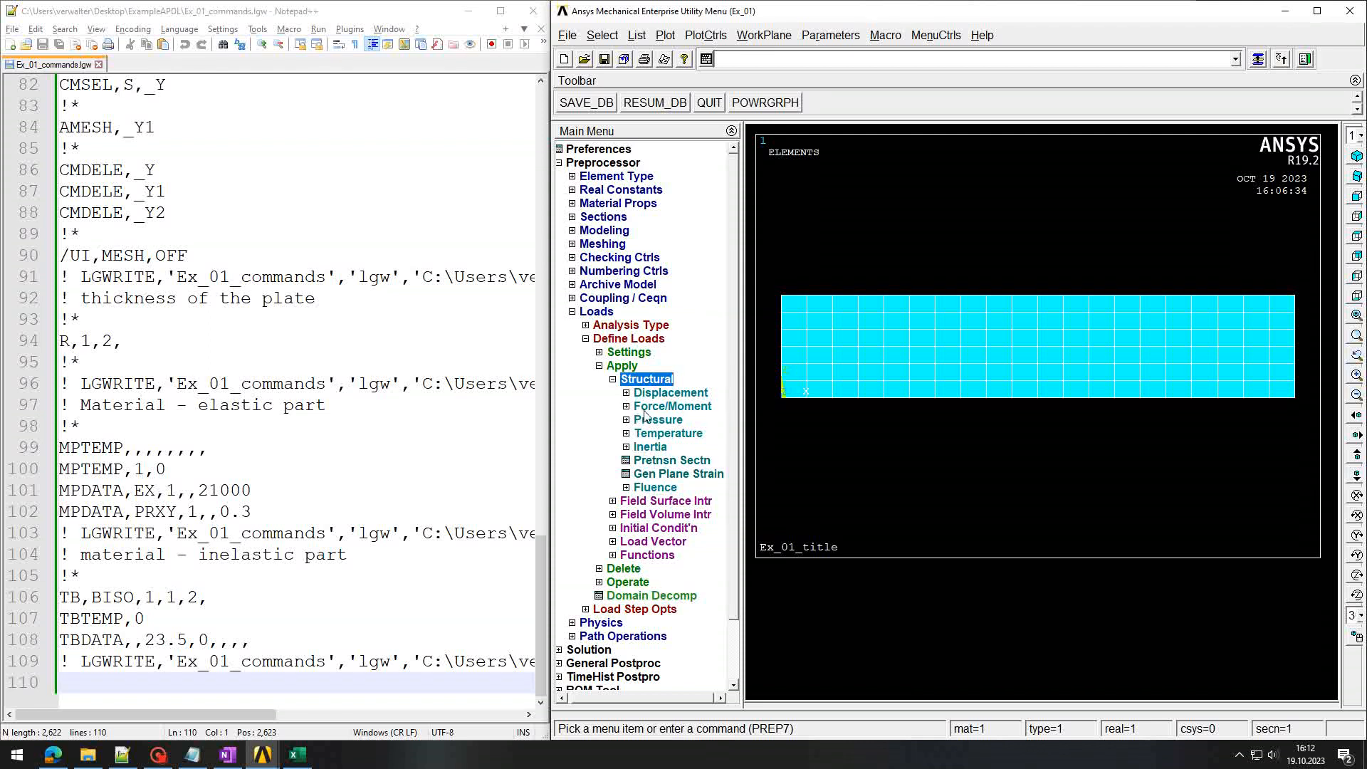
left_click(628, 407)
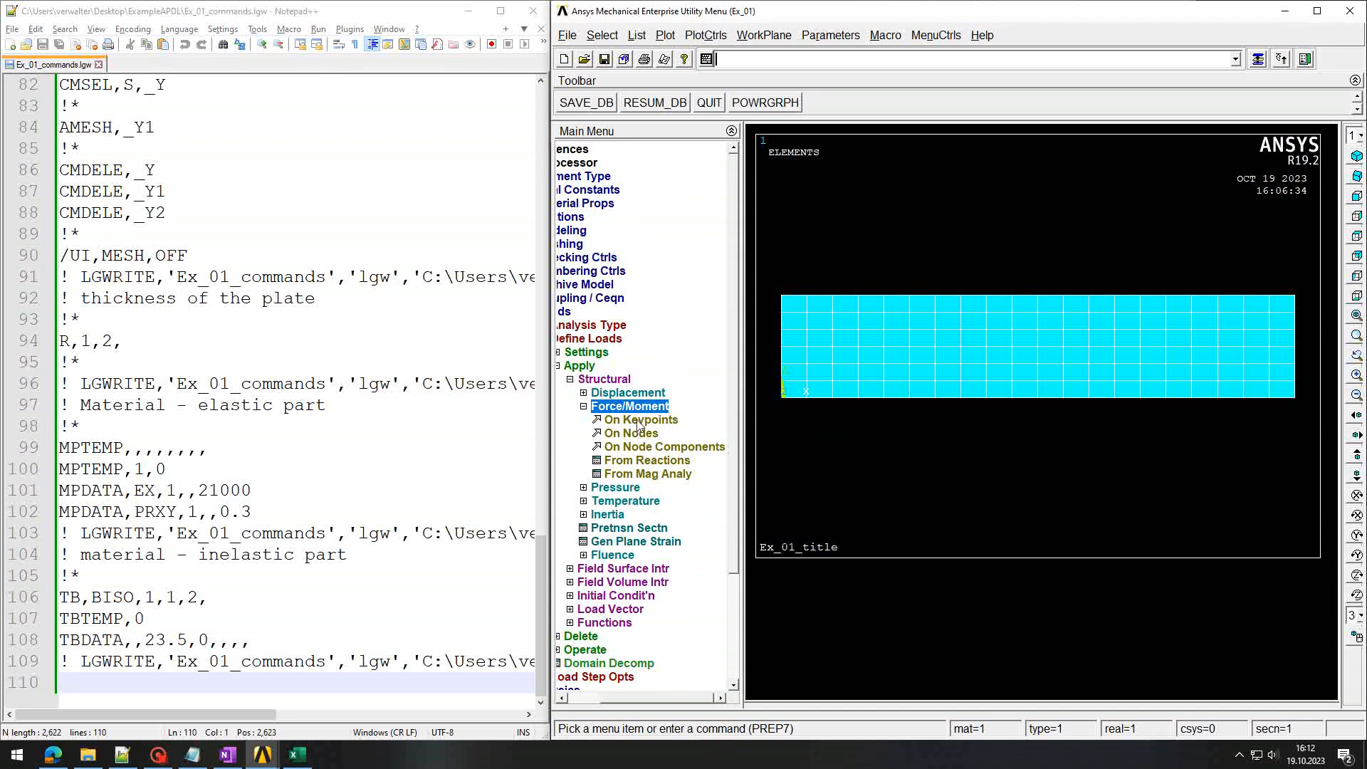
left_click(643, 434)
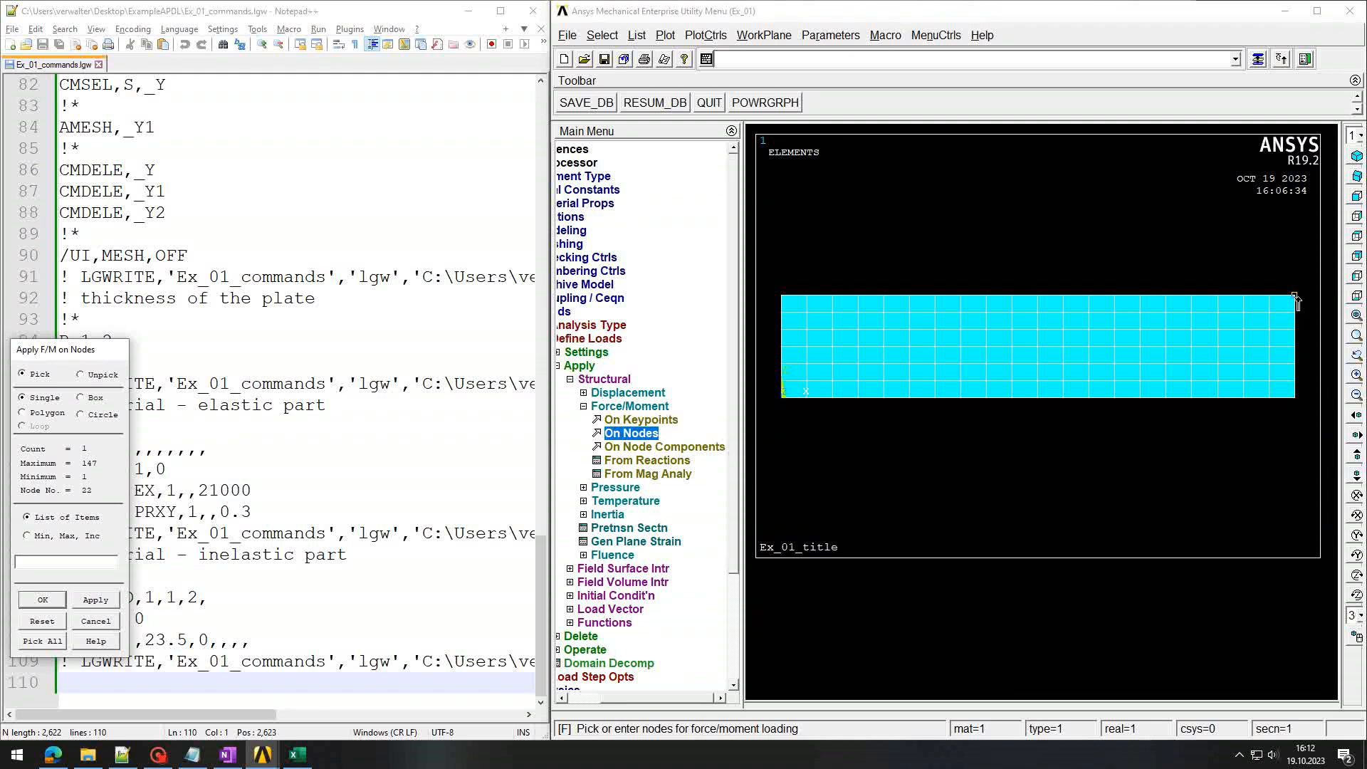
Step: Apply a vertical FY force of 23.5 to the top-right node 22
left_click(43, 601)
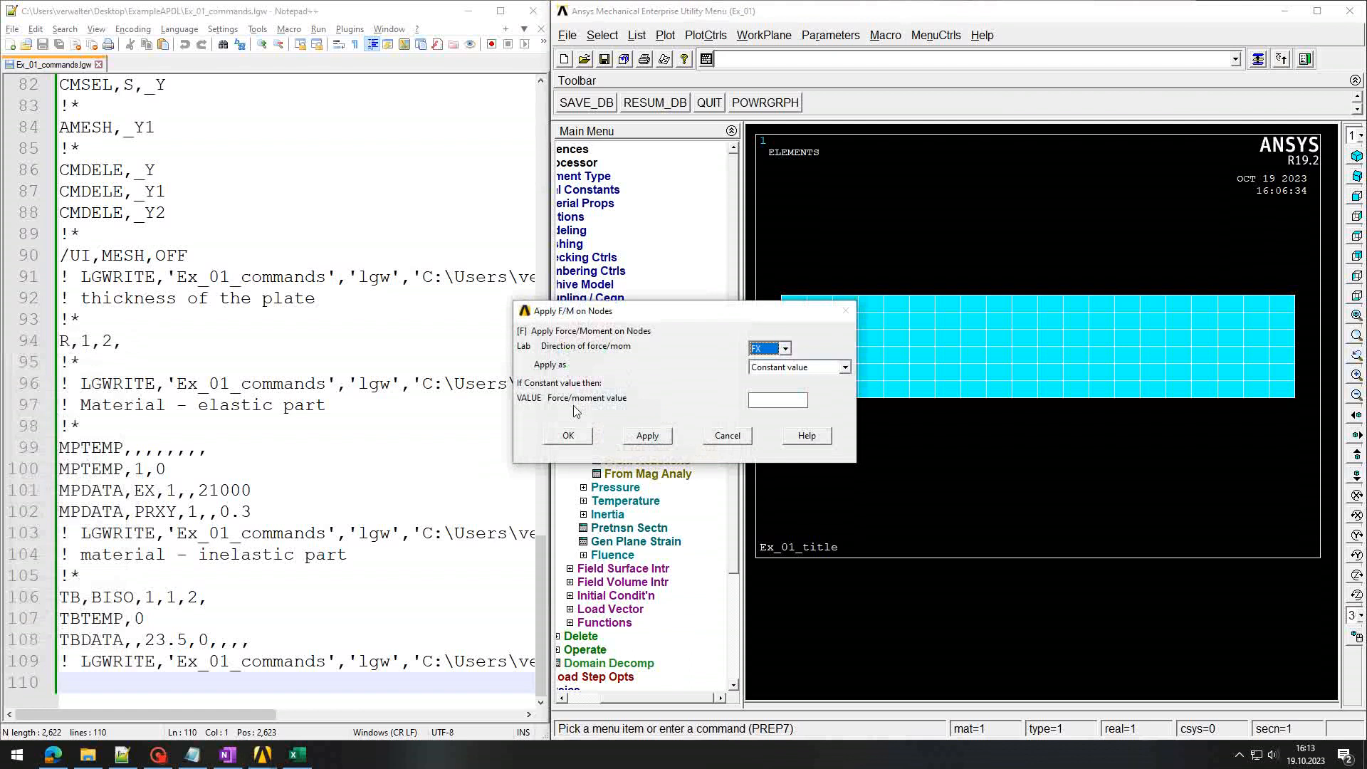
left_click(785, 349)
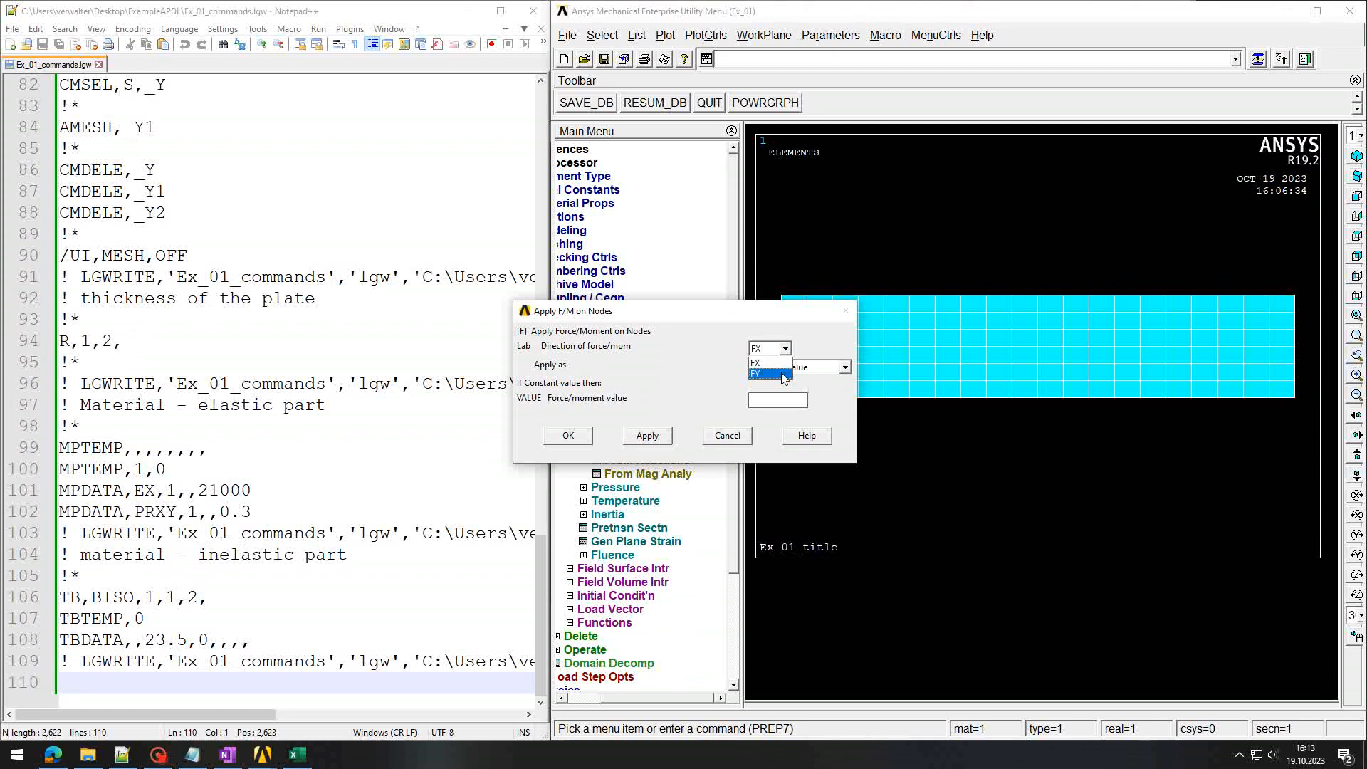
left_click(766, 365)
left_click_drag(801, 316, 657, 322)
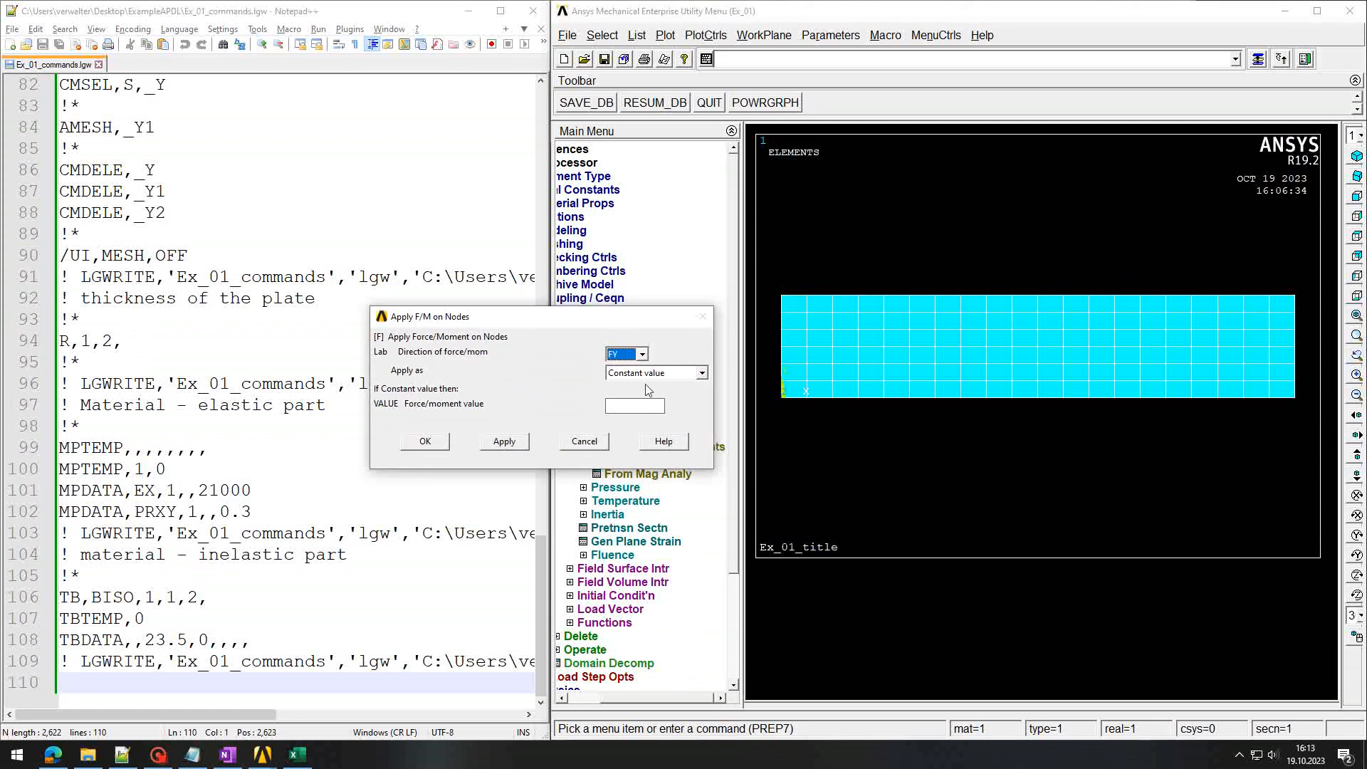
left_click(628, 408)
left_click(428, 441)
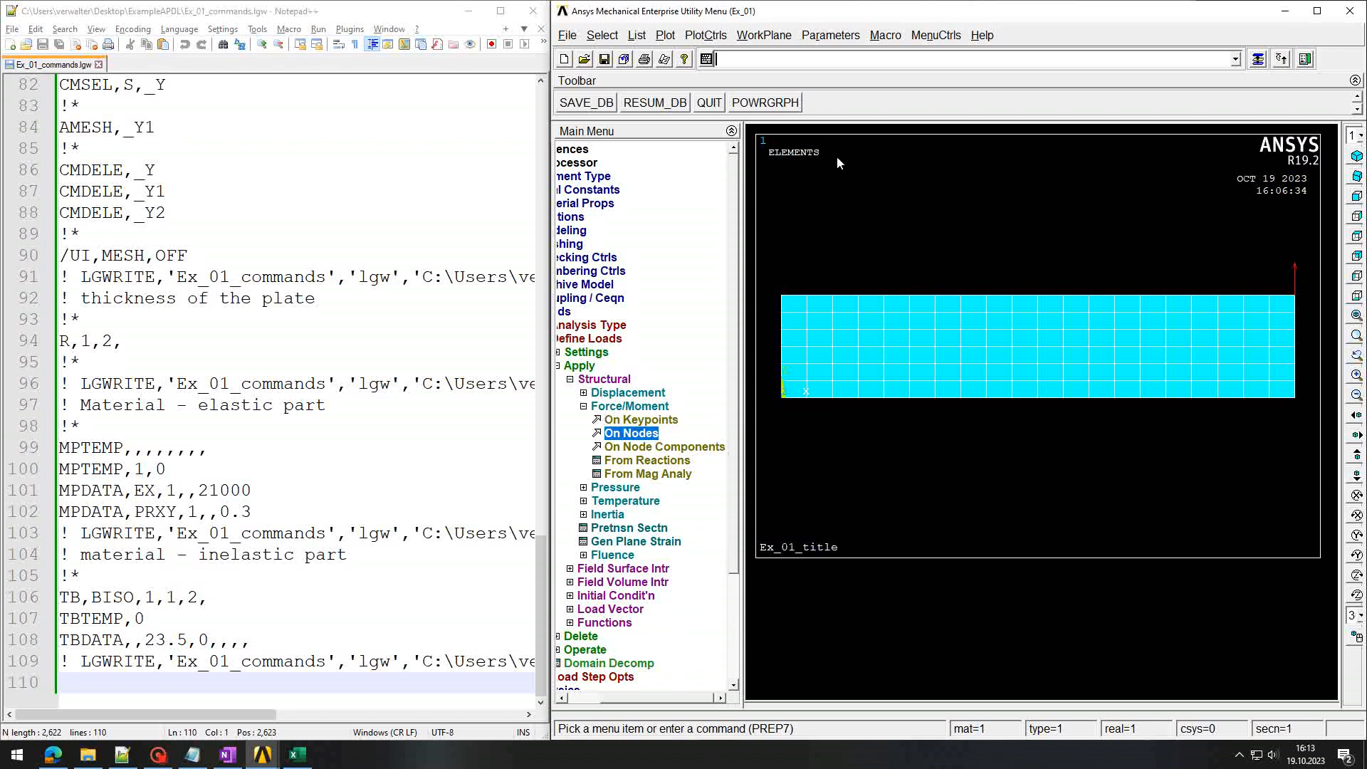
key("Up")
key("Up")
Step: Rewrite the log, reload it in Notepad++ and review the node 22 FY 23.5 force commands
key("Return")
left_click(220, 490)
key("Return")
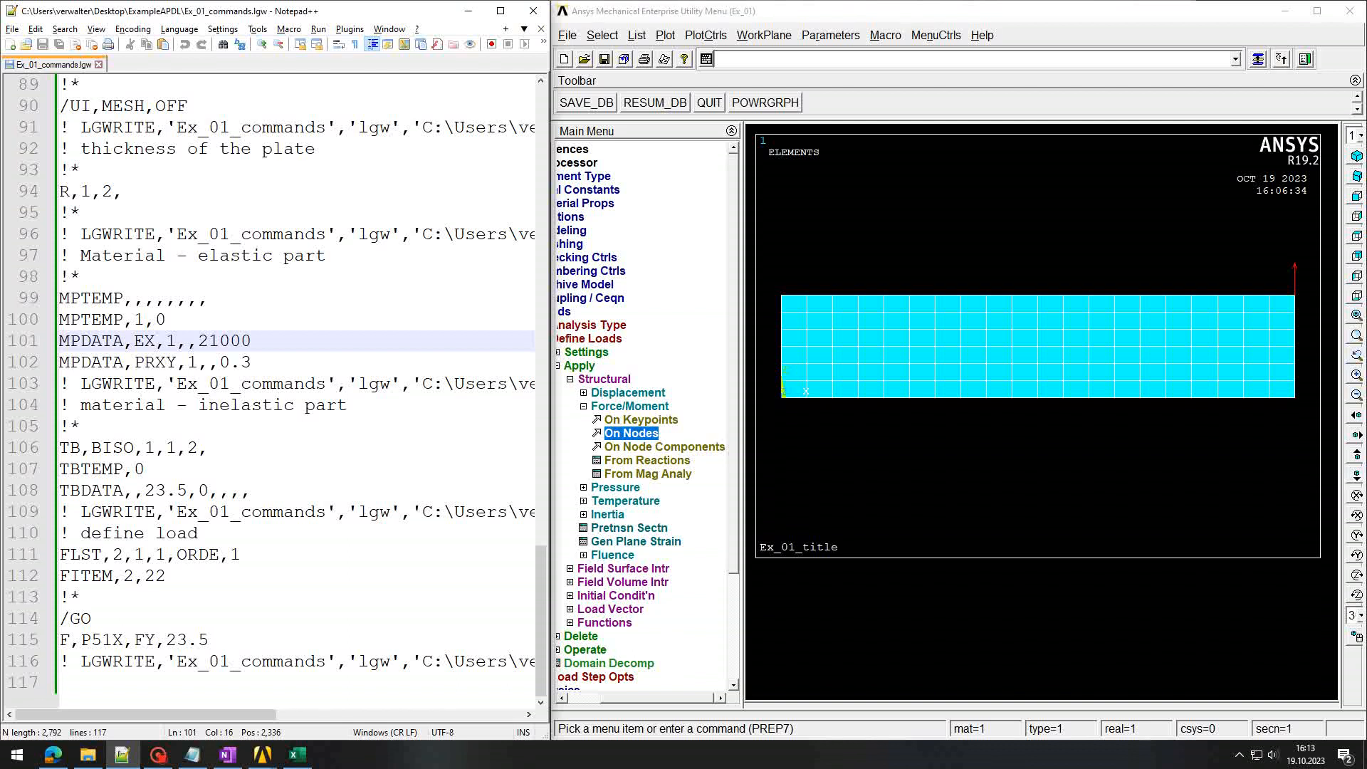
left_click_drag(102, 533, 230, 532)
left_click_drag(60, 554, 254, 555)
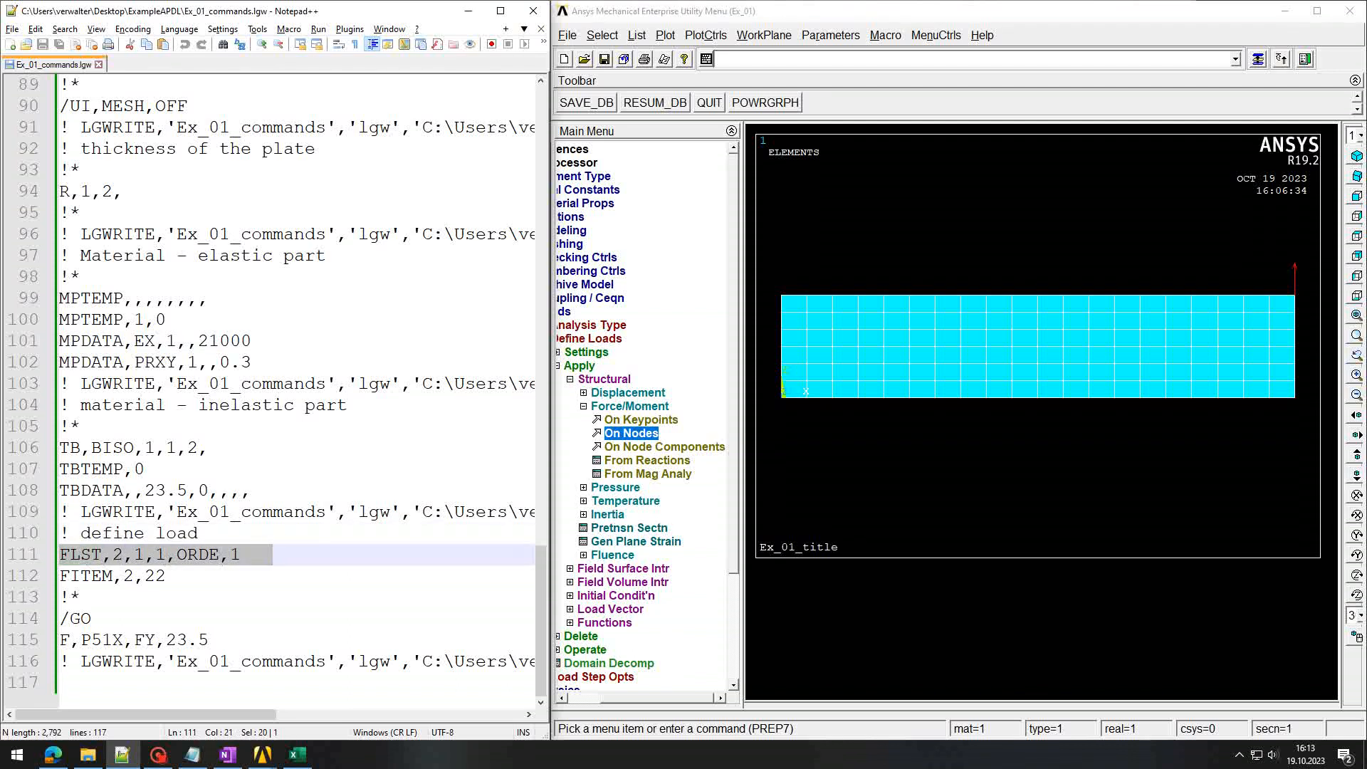
left_click_drag(60, 576, 188, 577)
double_click(153, 576)
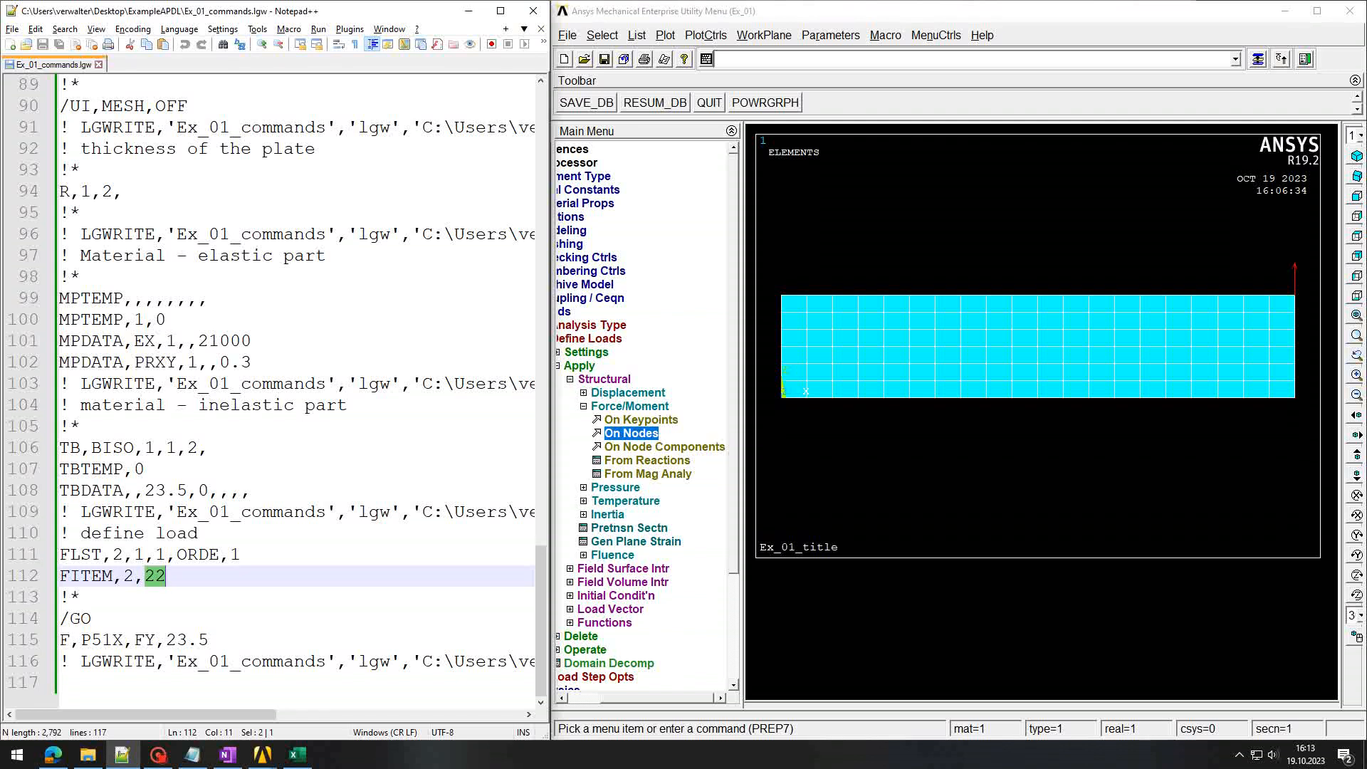
left_click_drag(166, 639, 218, 640)
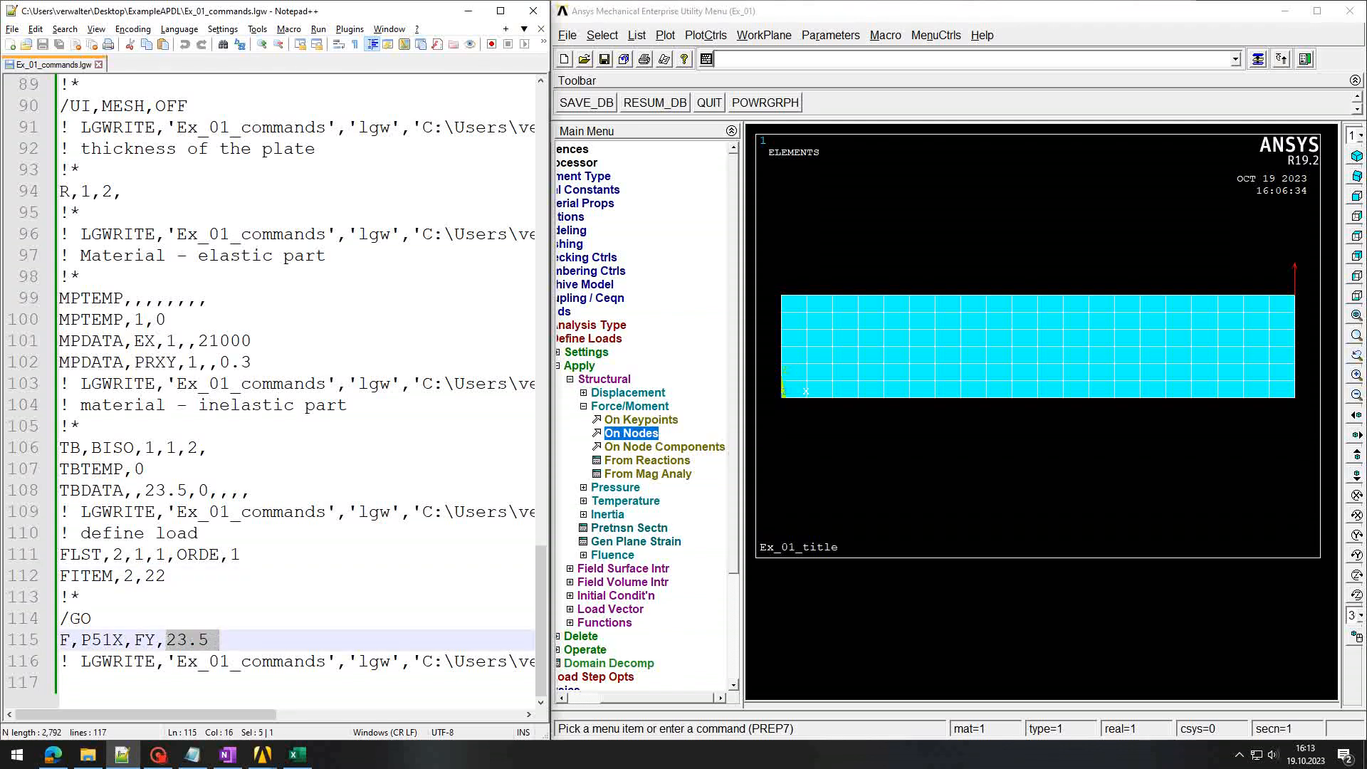
double_click(146, 640)
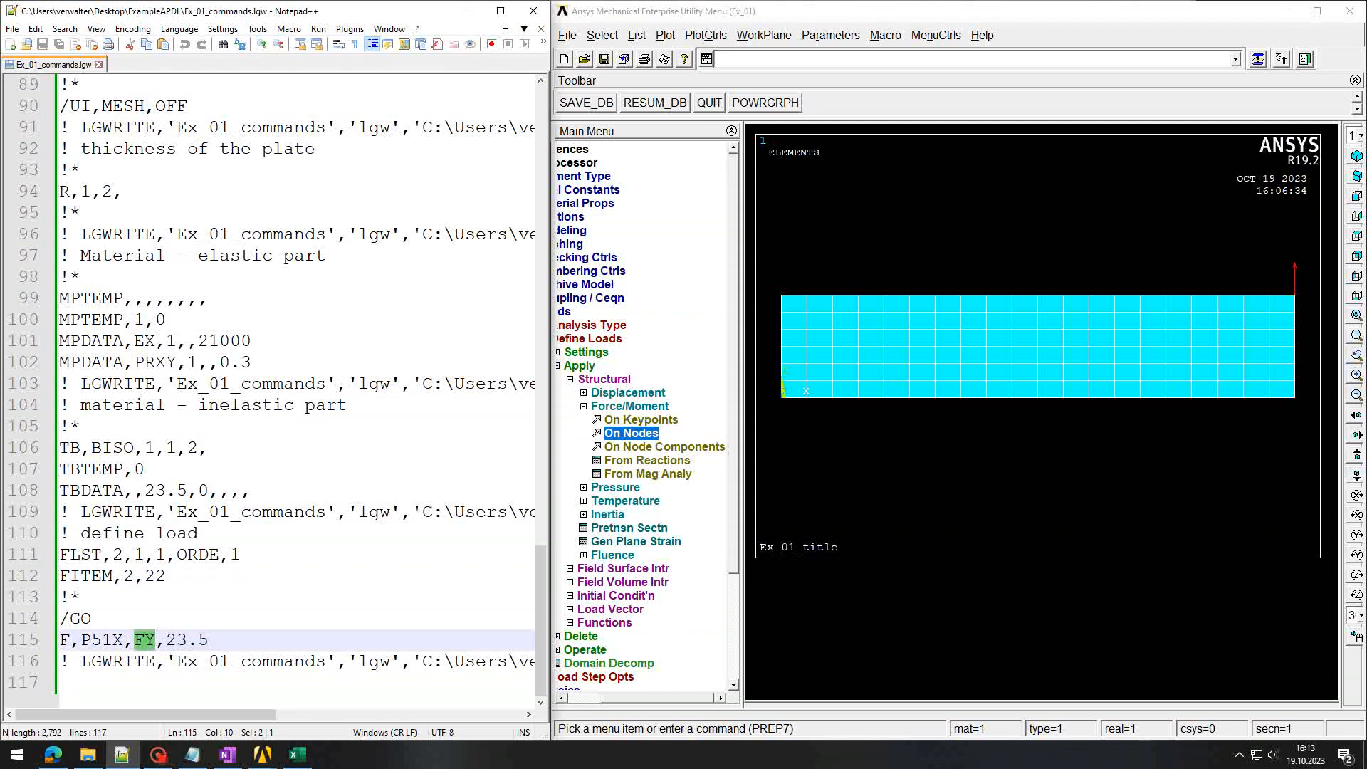
left_click_drag(166, 640, 228, 641)
left_click(228, 641)
Step: Add the comment '! boundary conditions - supports' to the Ansys session log
left_click(840, 60)
type("!")
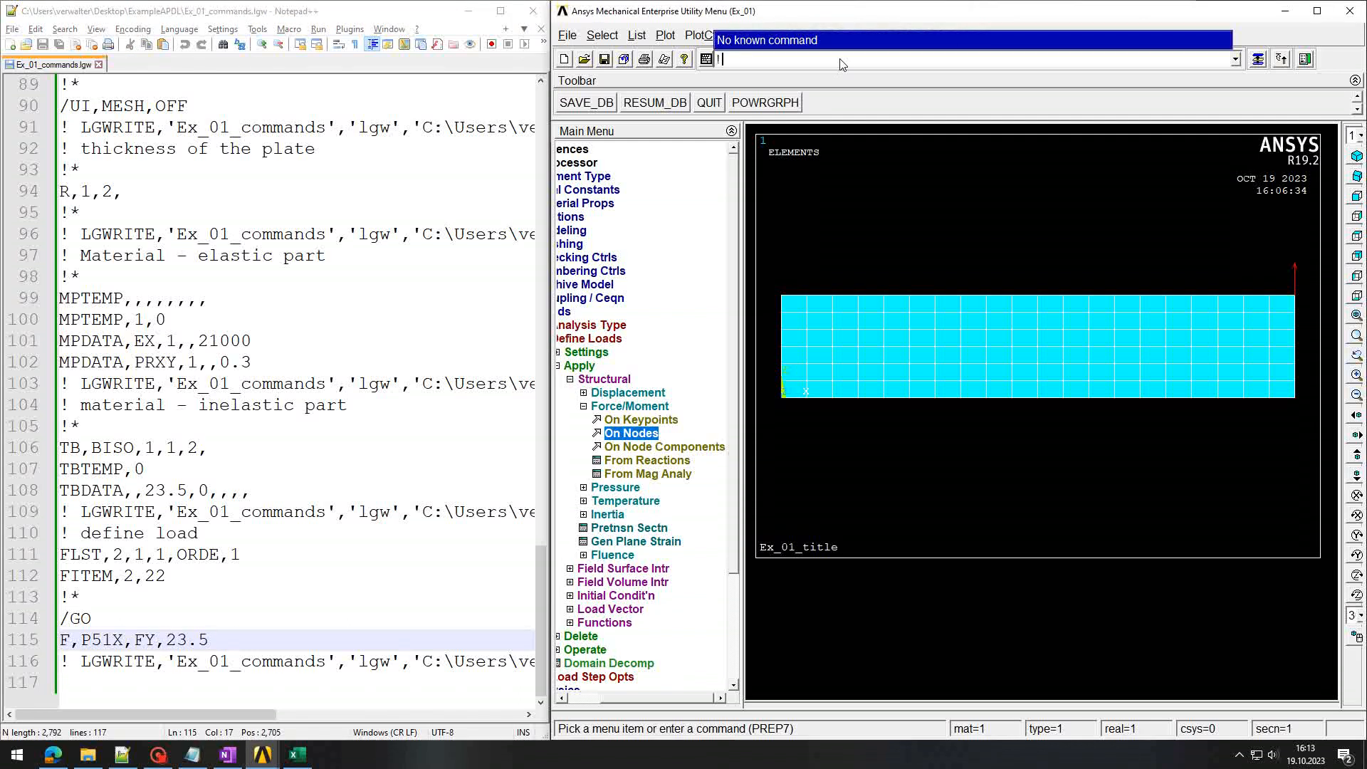
type(" boundary conditions - supports")
key("Return")
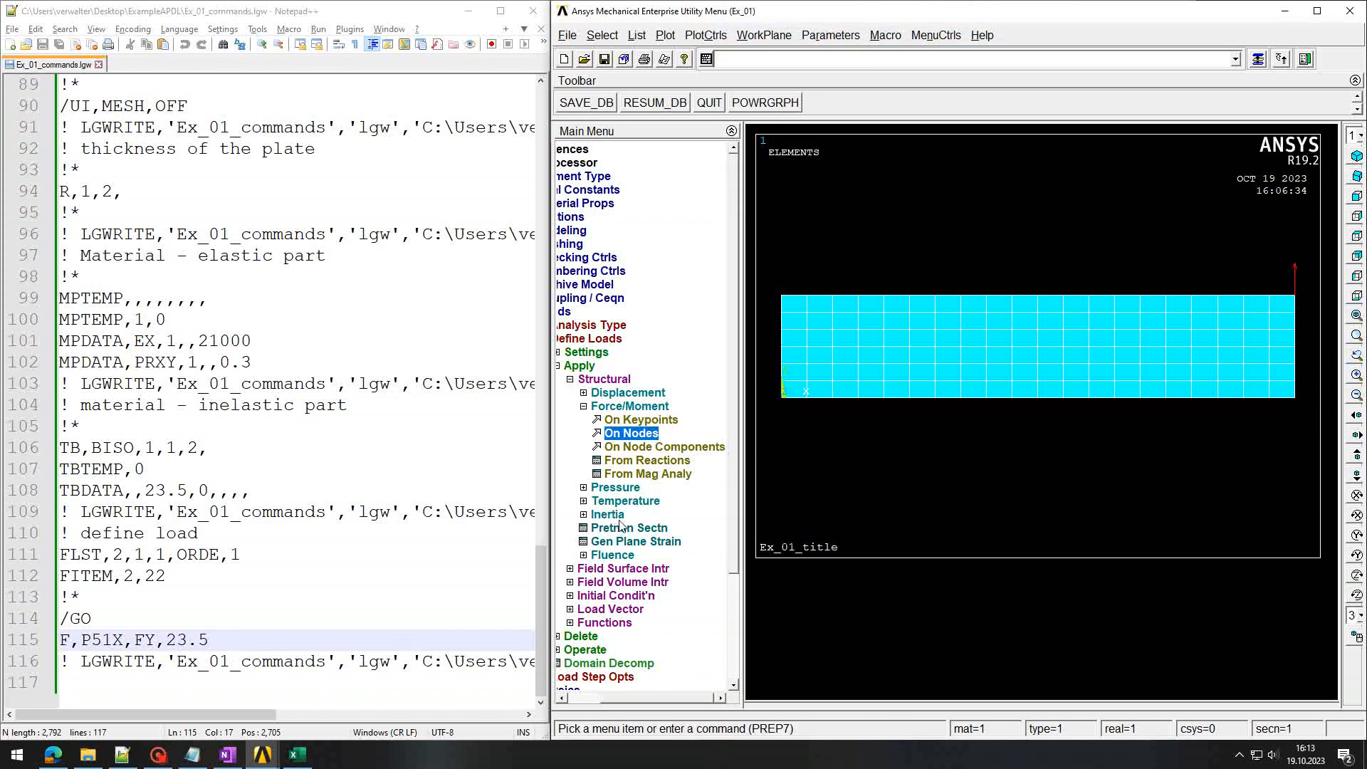
Step: Fix all DOF on line 4, the plate's left edge, and rewrite the session log
left_click_drag(627, 699, 596, 698)
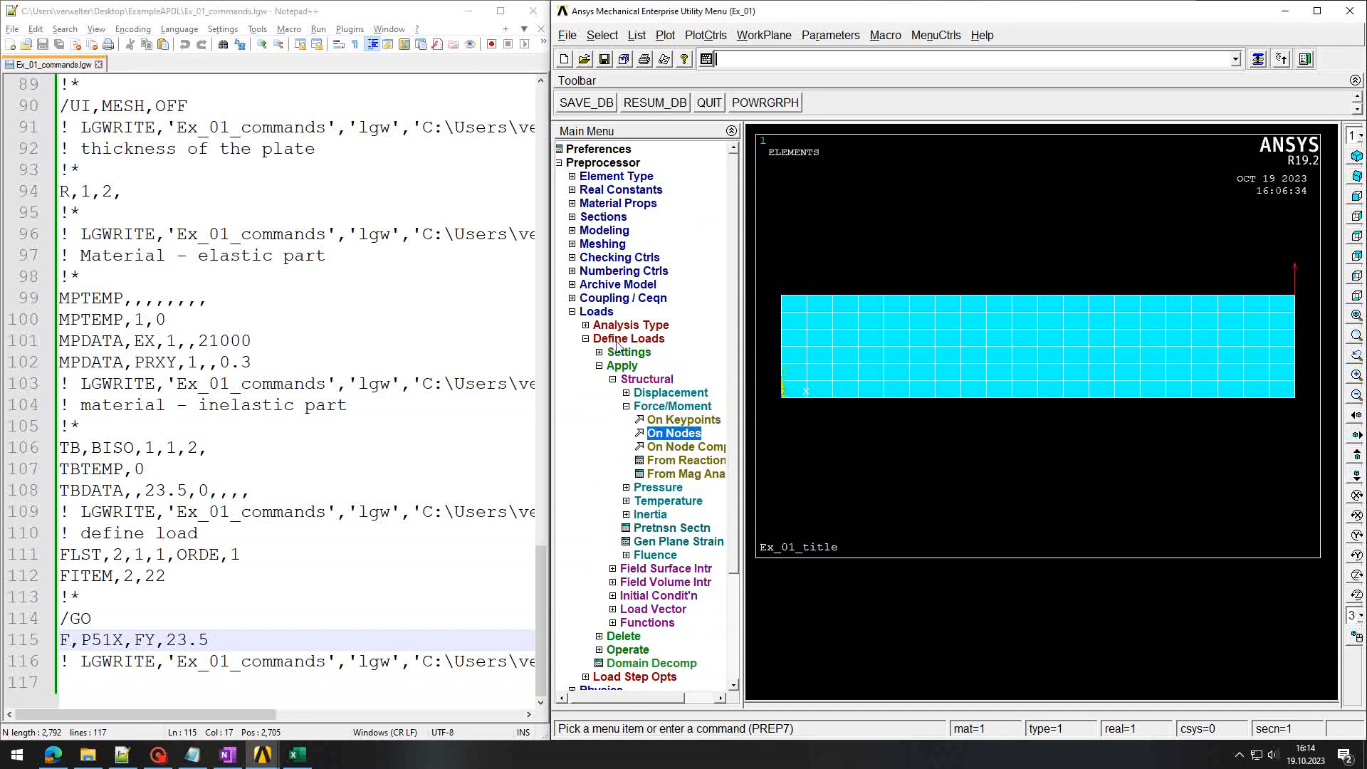
left_click(626, 395)
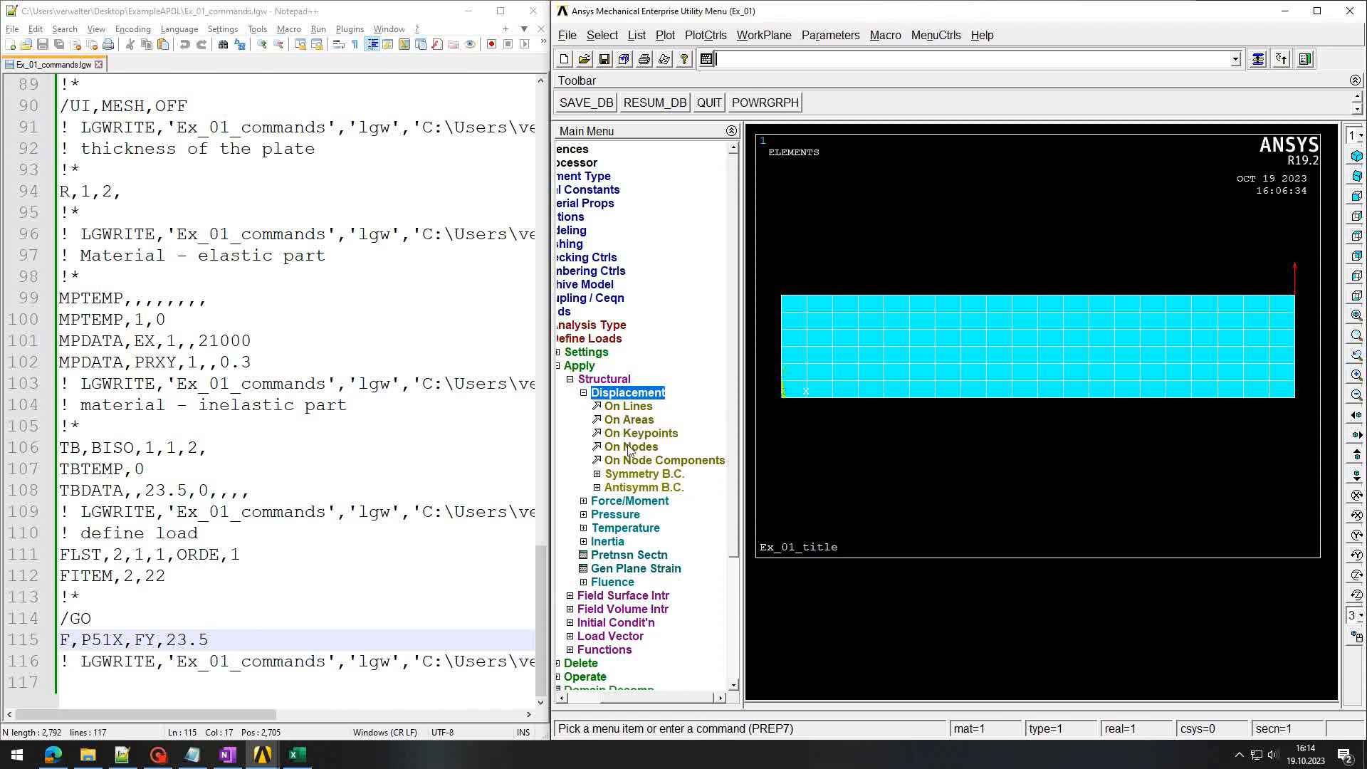
left_click(630, 407)
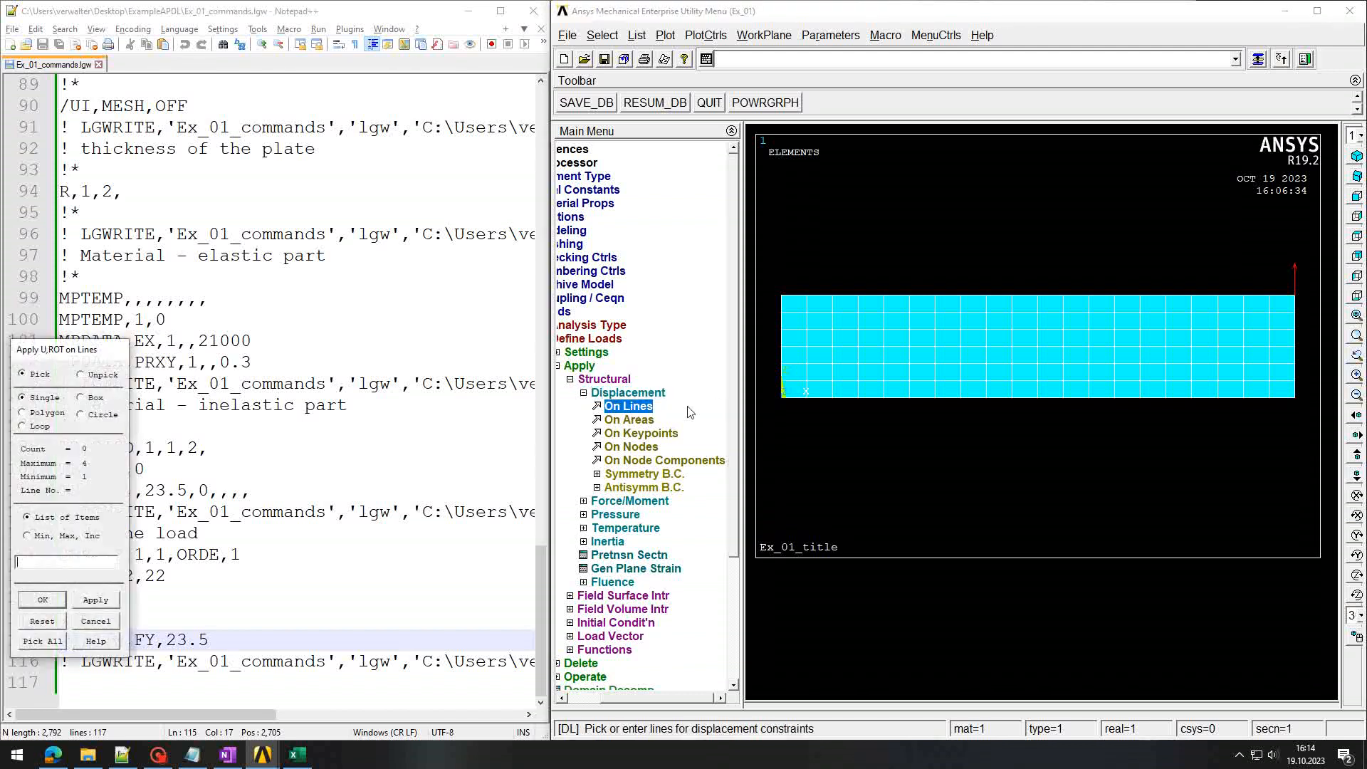
left_click(779, 355)
left_click(57, 599)
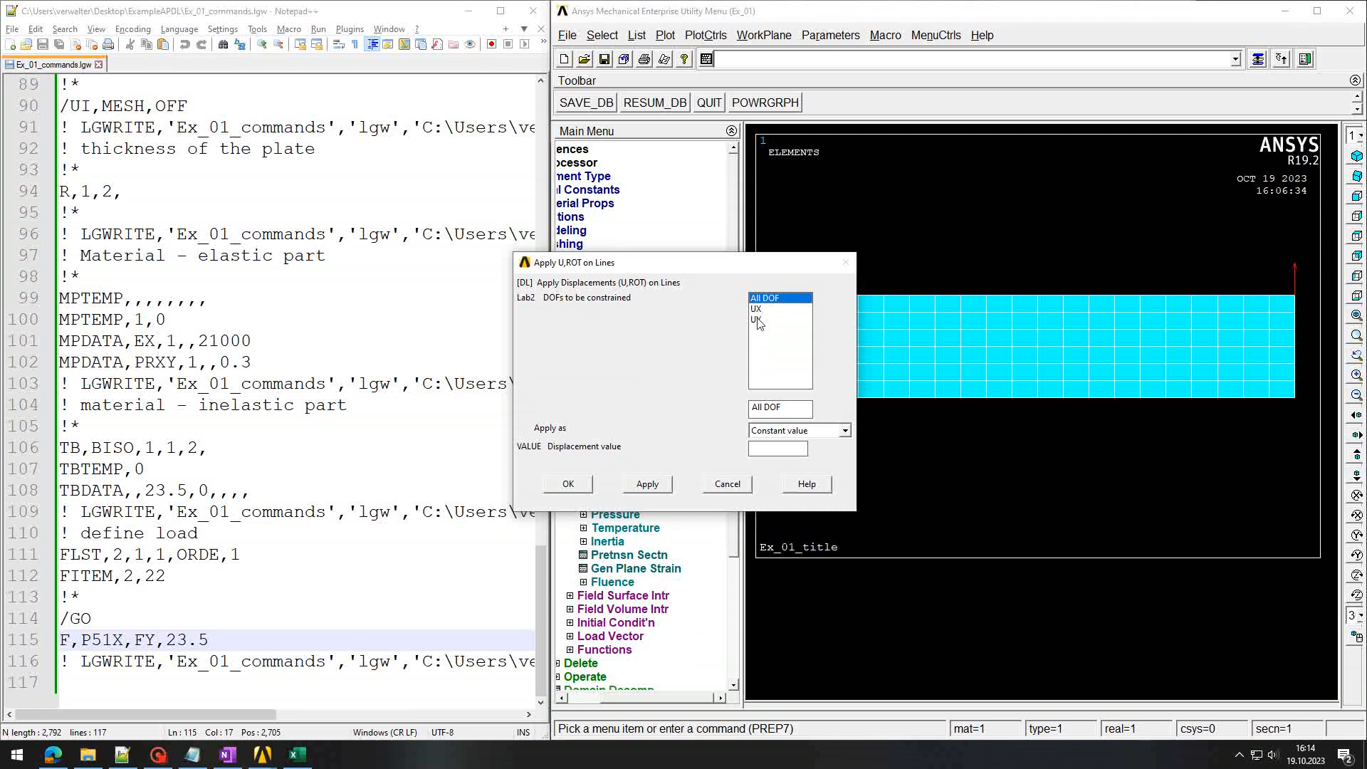
left_click_drag(772, 272, 459, 305)
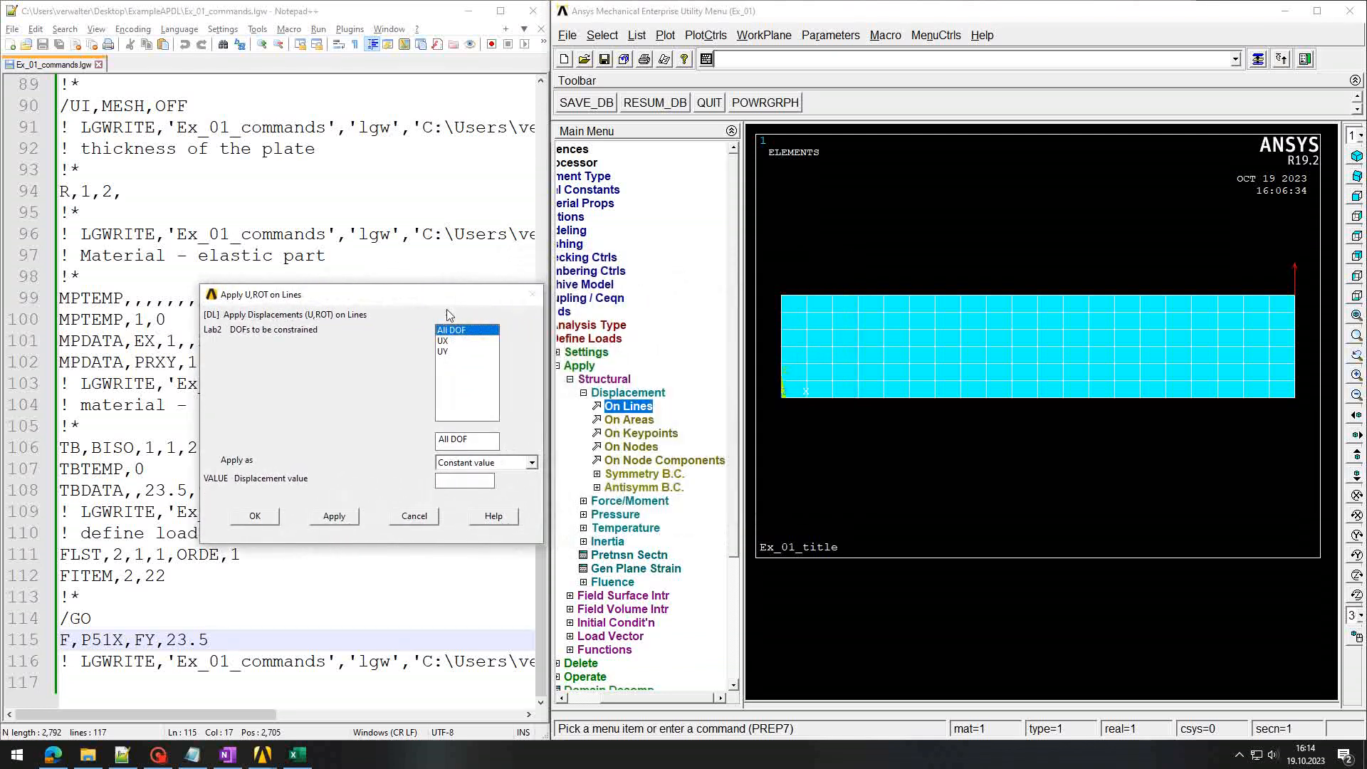
left_click(259, 517)
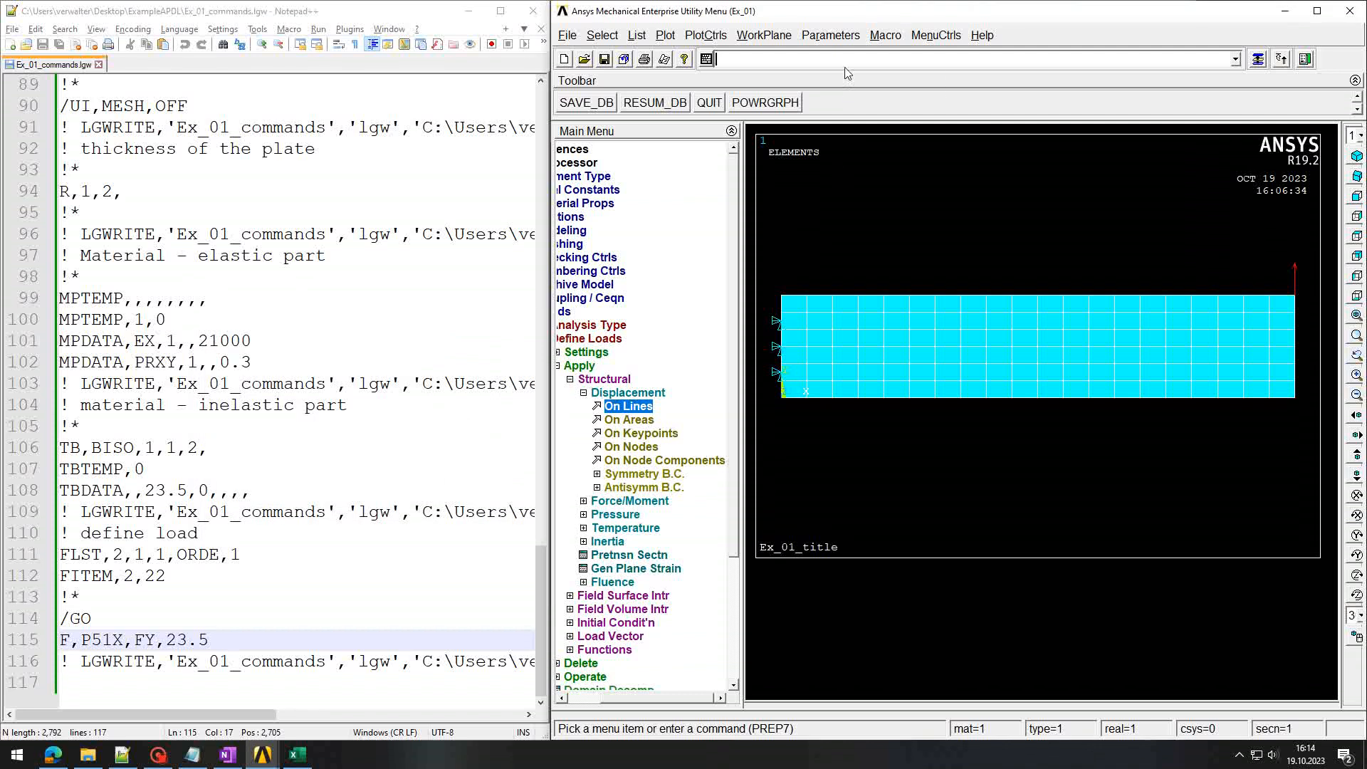
key("Up")
key("Up")
key("Return")
left_click(341, 467)
key("Return")
scroll(342, 467, "down", 3)
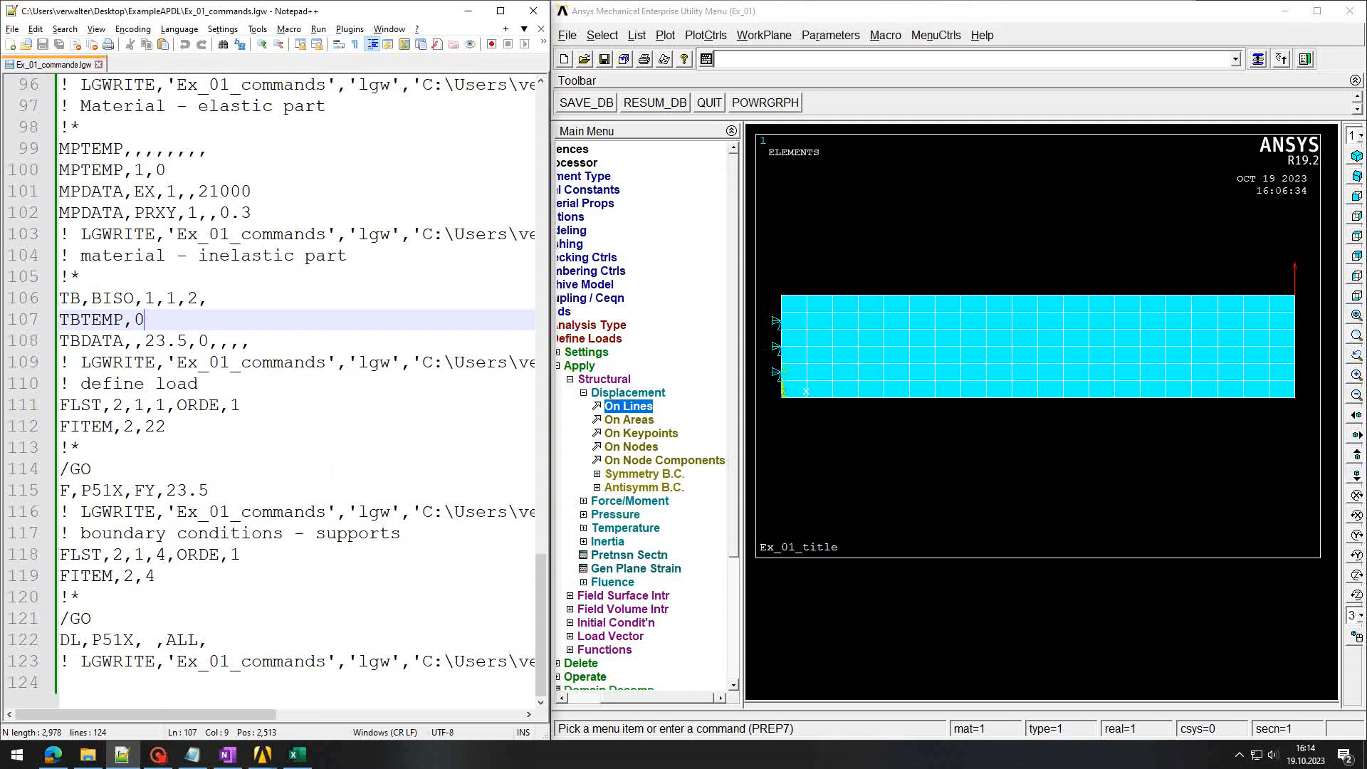
left_click_drag(61, 555, 318, 536)
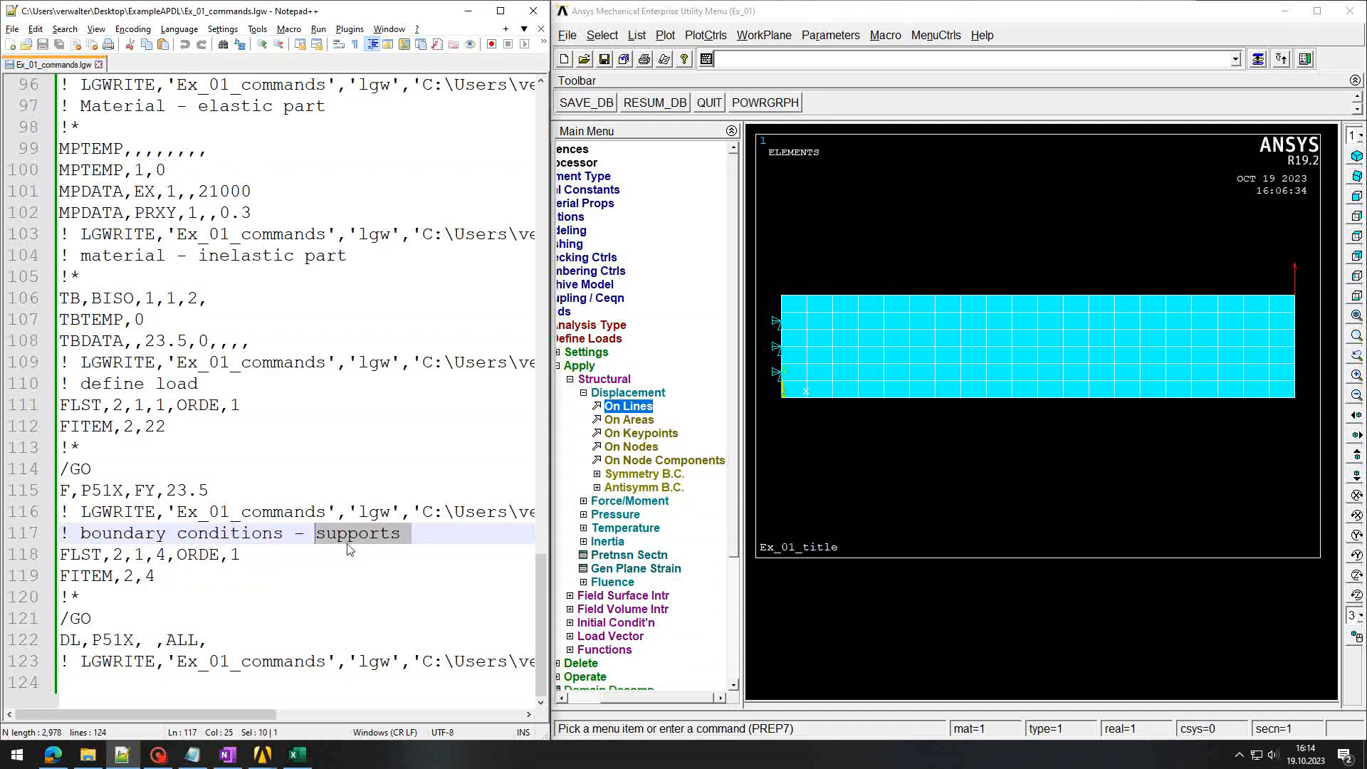
double_click(72, 556)
left_click_drag(72, 555, 267, 556)
left_click_drag(80, 577, 187, 576)
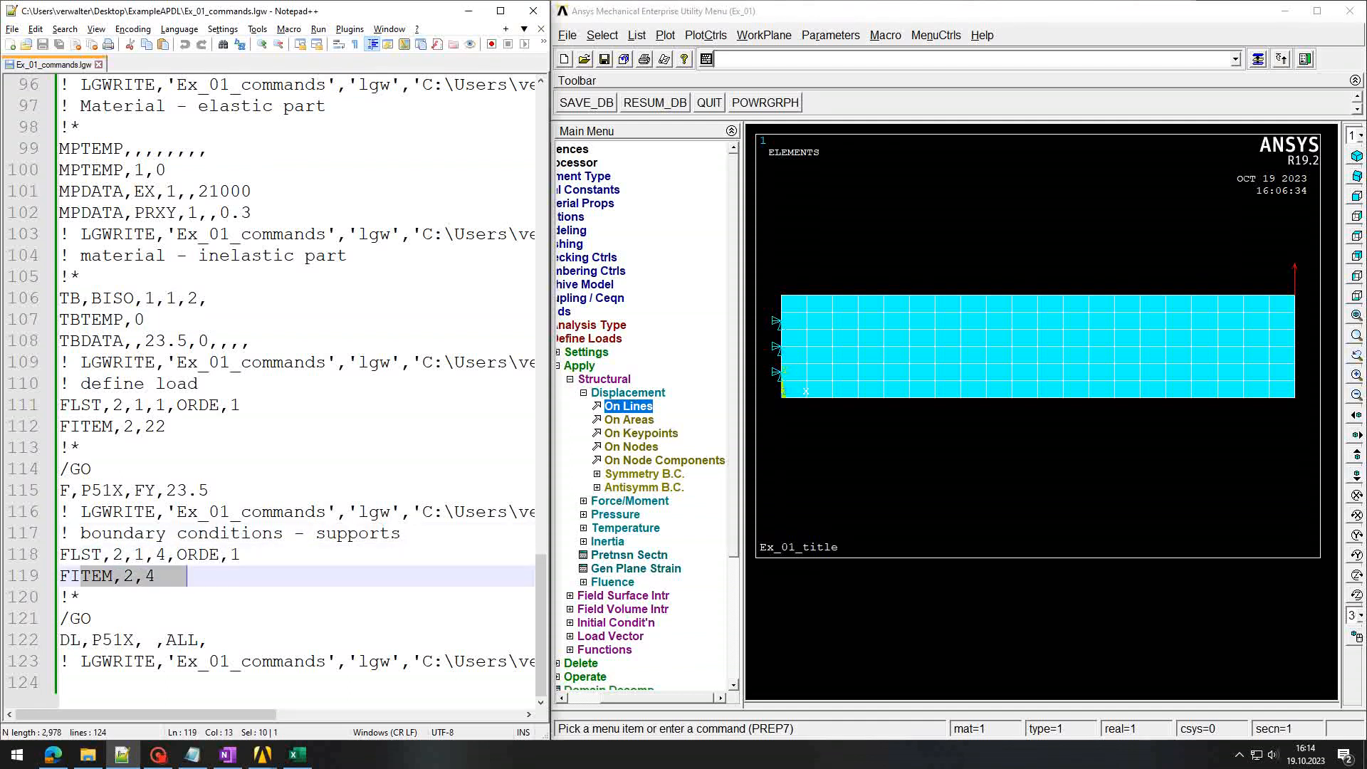
double_click(150, 577)
left_click_drag(61, 640, 220, 640)
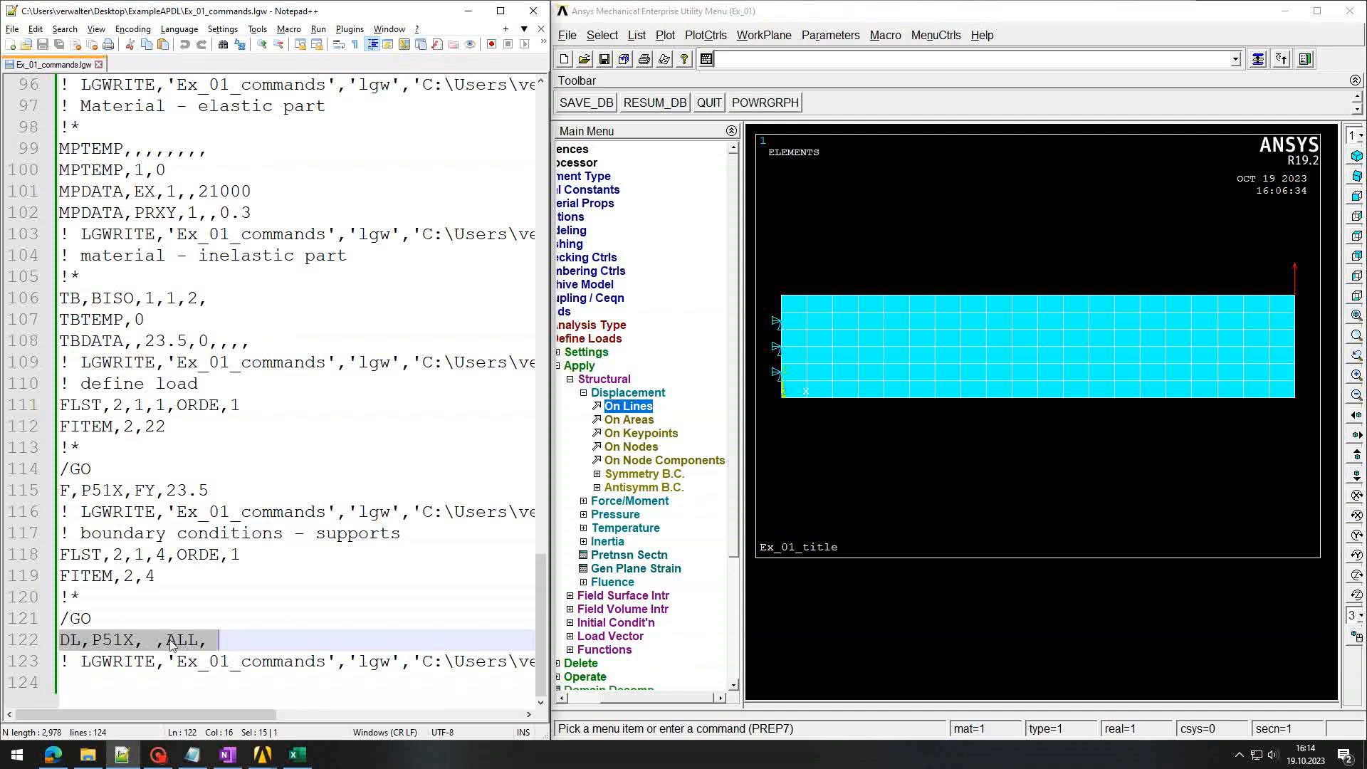
key("ctrl+End")
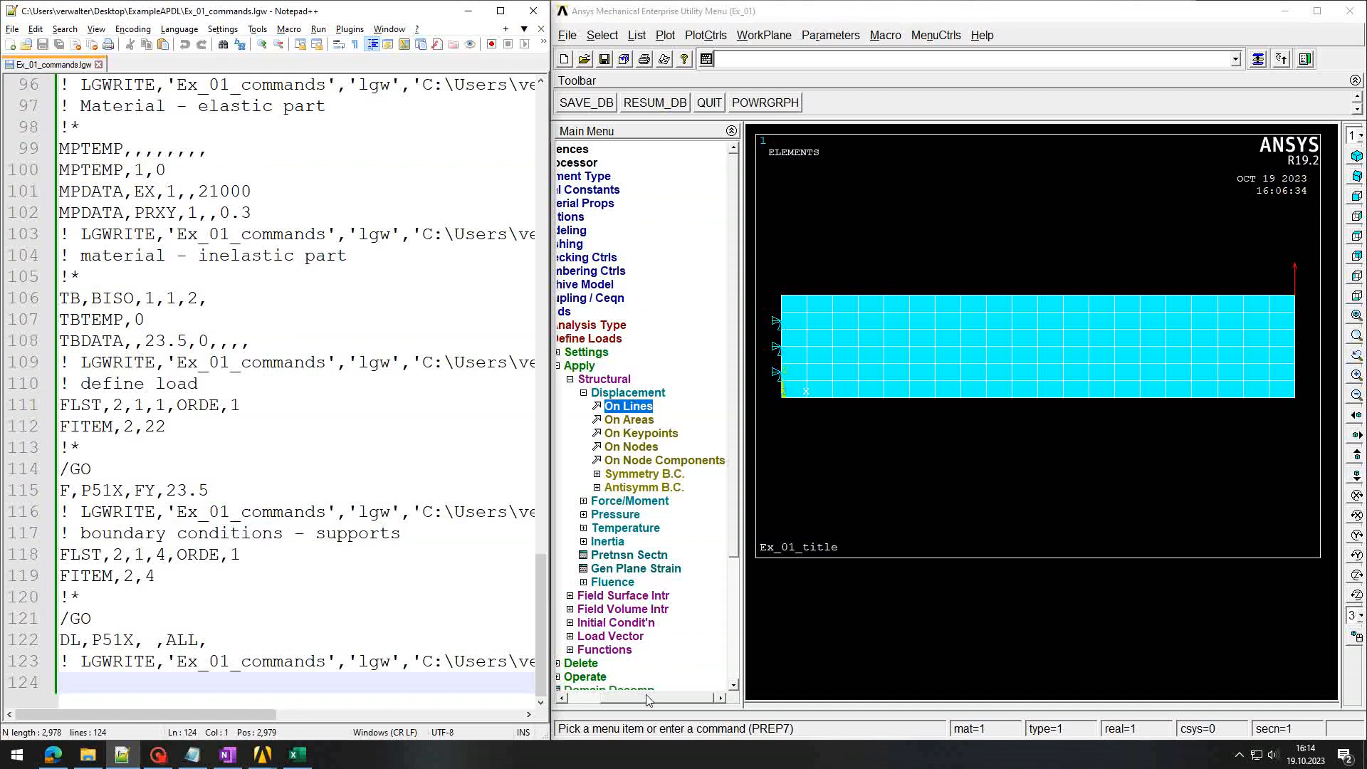
left_click_drag(645, 700, 629, 700)
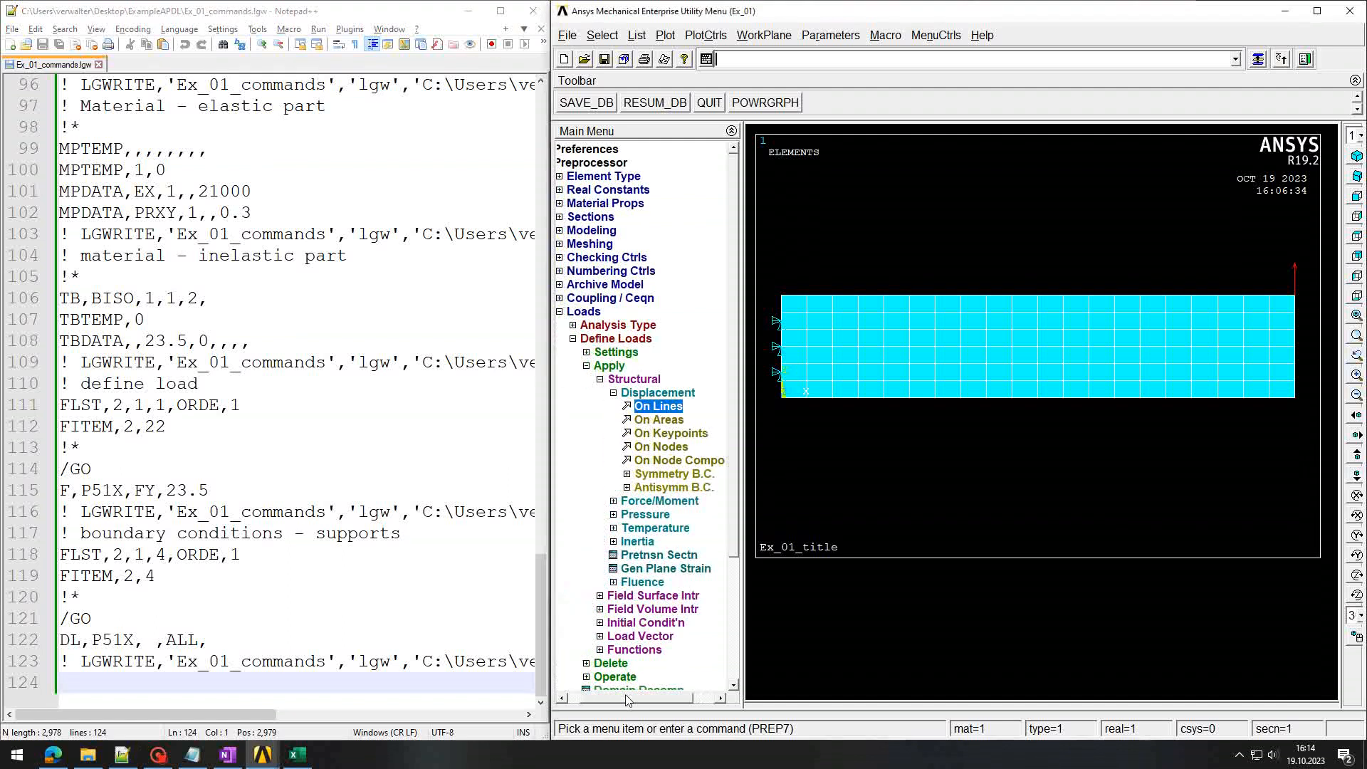
Step: Collapse the Preprocessor loads tree and open Solution > Analysis Type > Sol'n Controls
left_click(590, 368)
left_click(584, 314)
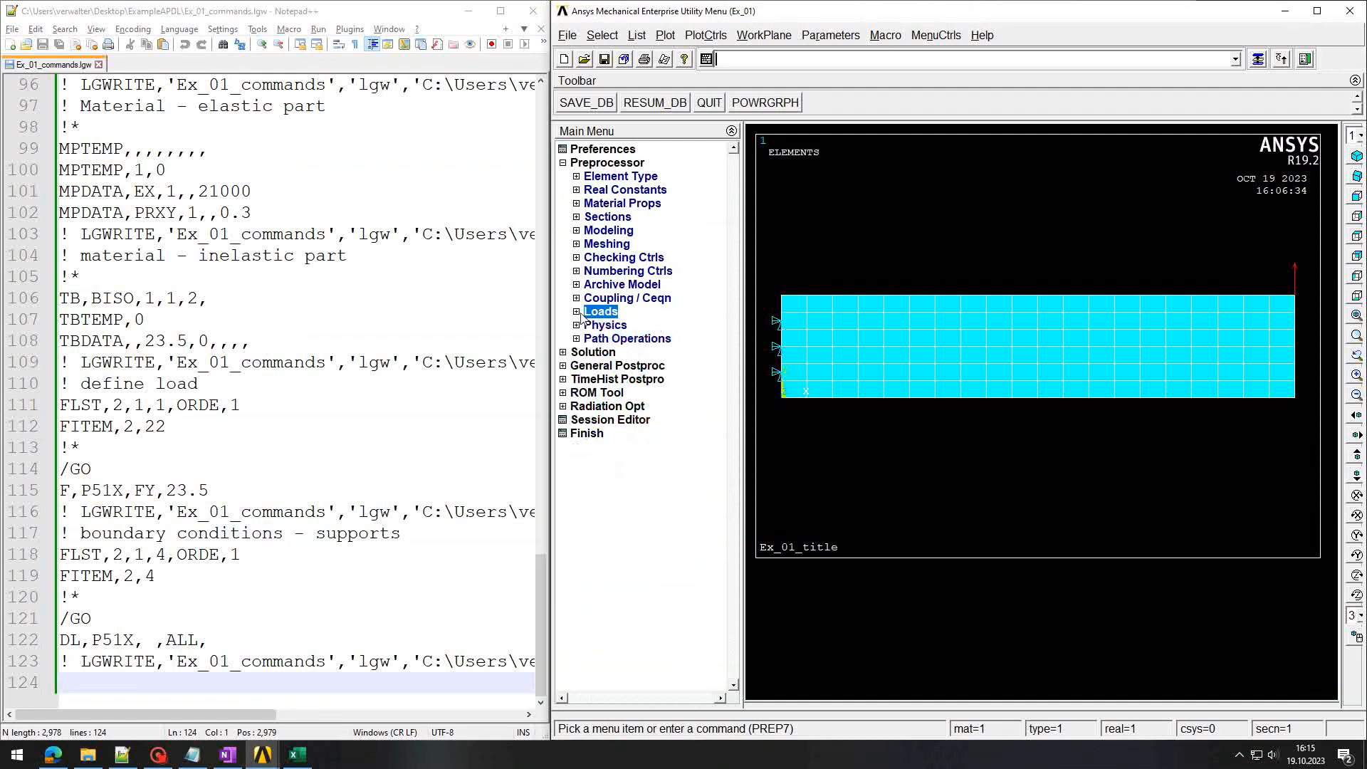
left_click(591, 354)
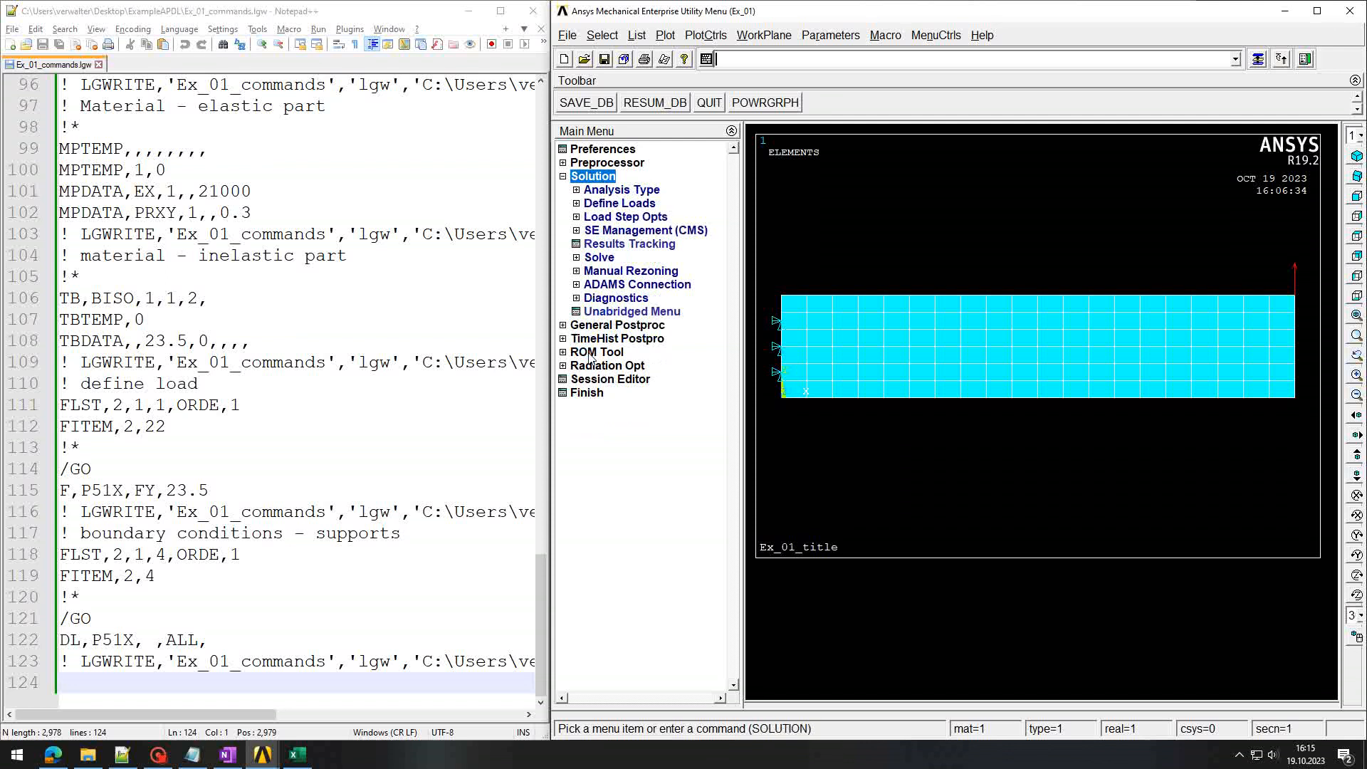
left_click(583, 258)
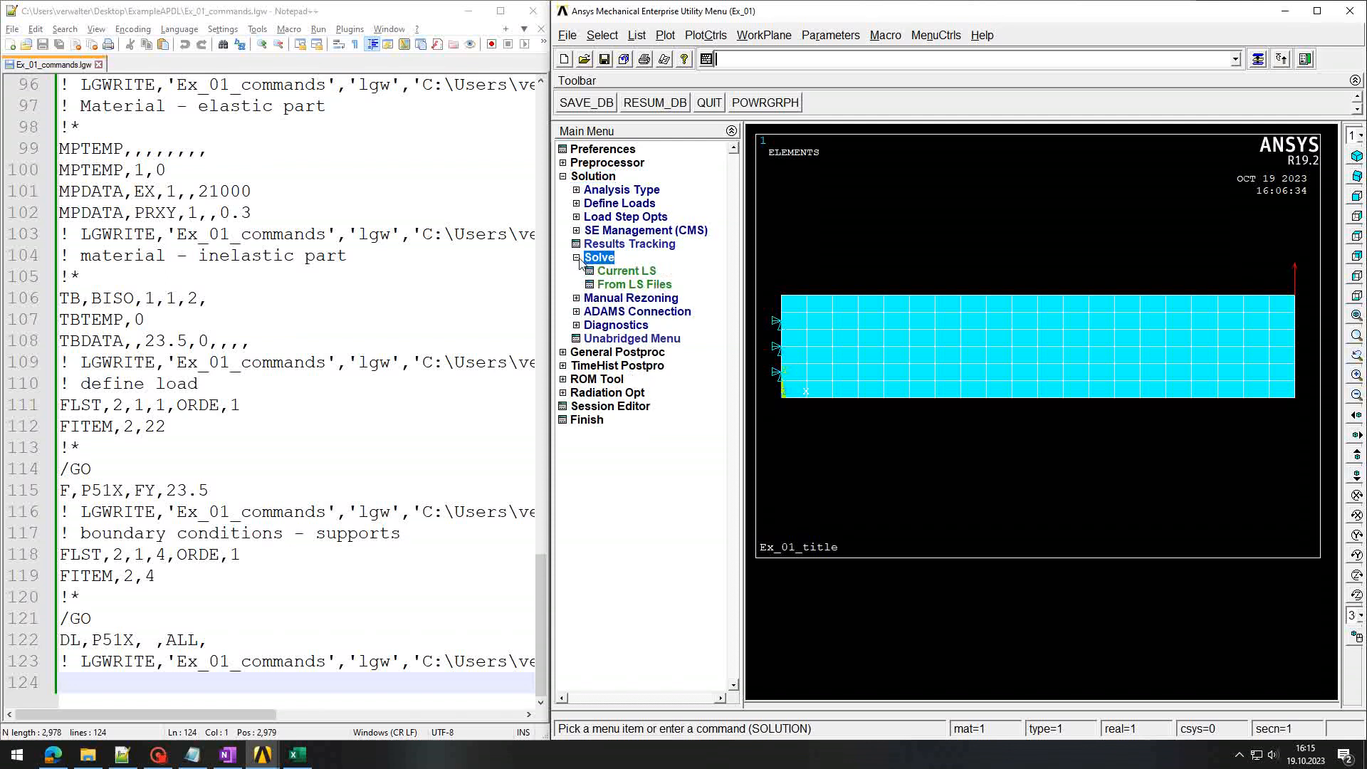
left_click(619, 272)
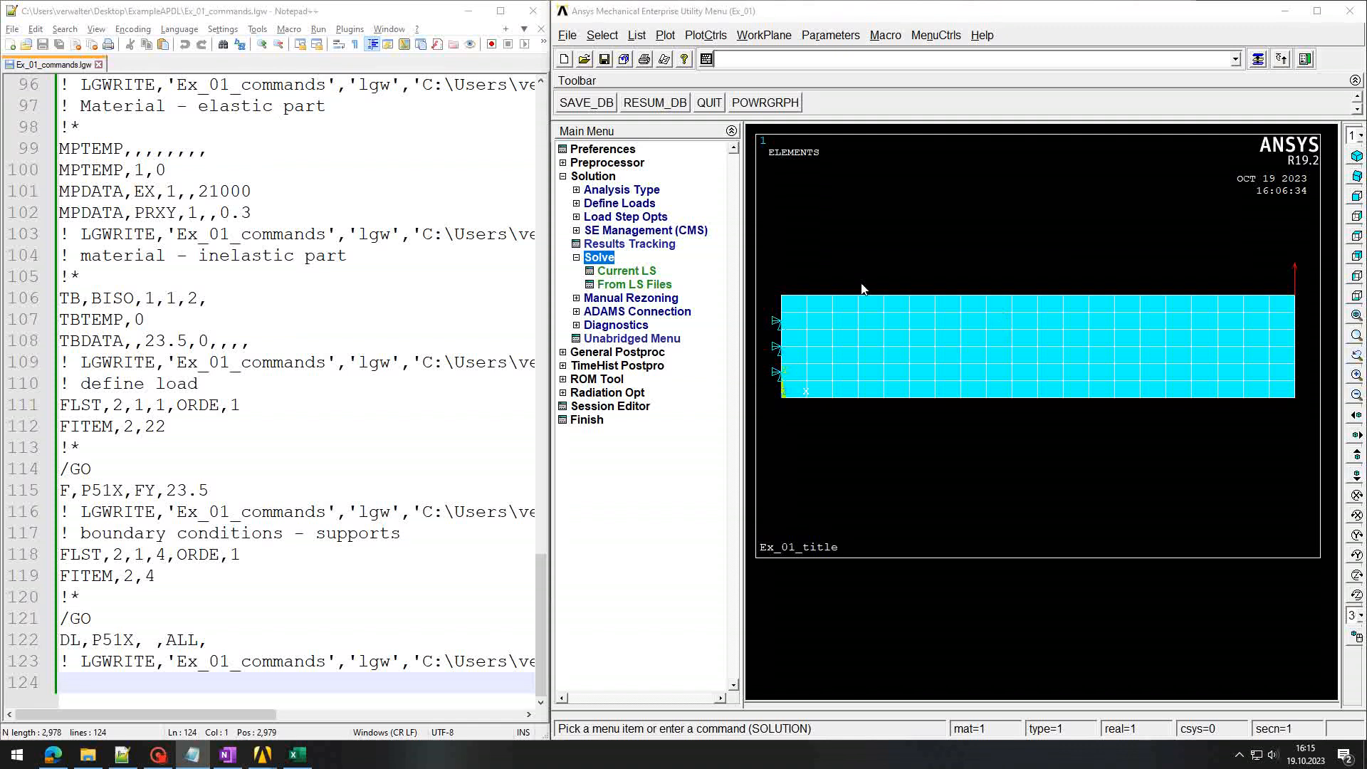
left_click(577, 190)
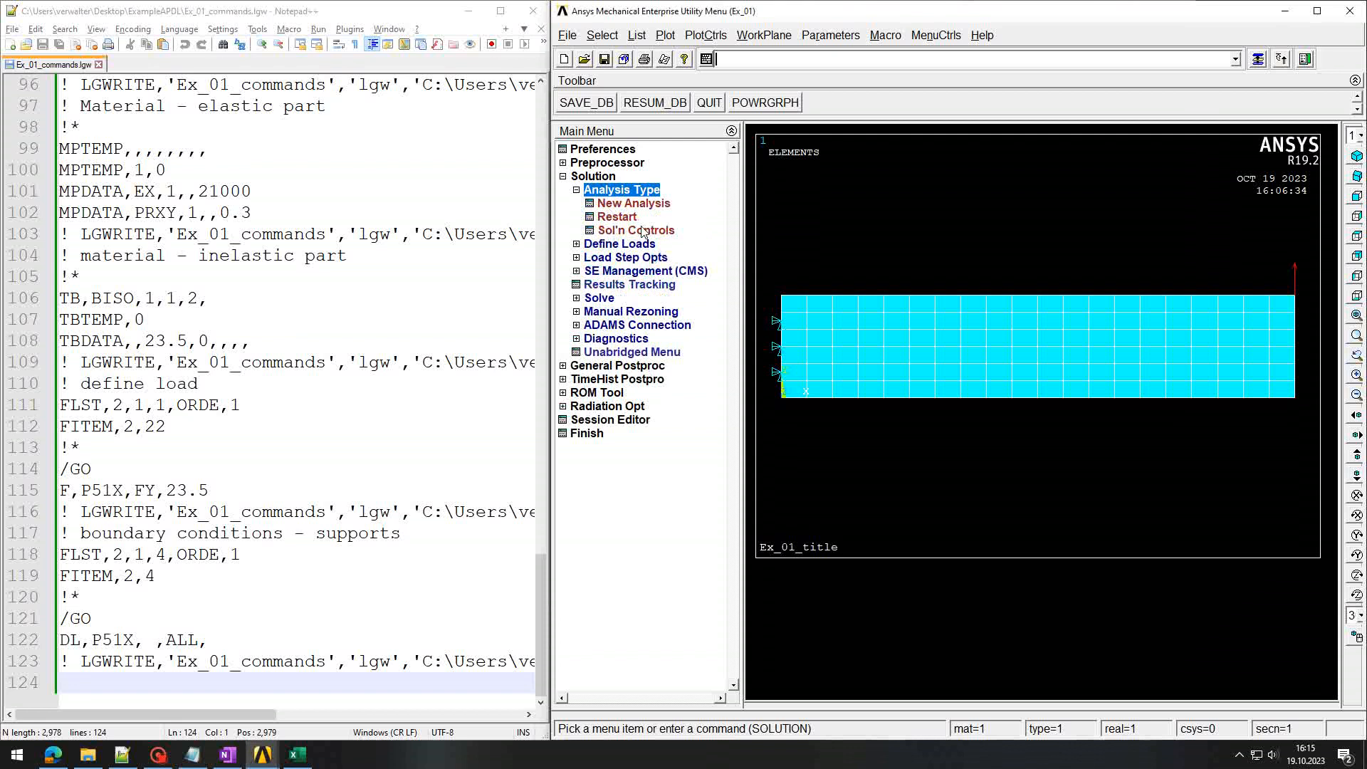
left_click(643, 232)
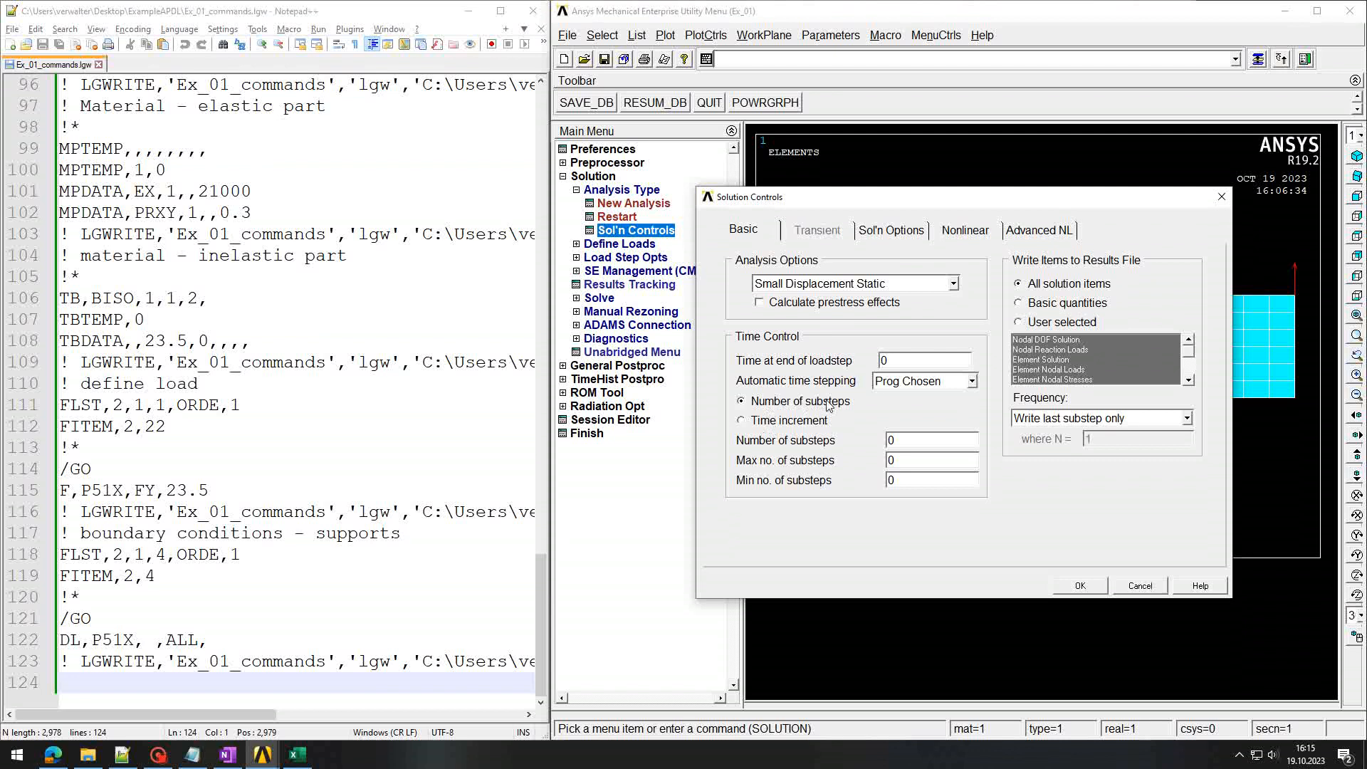
Step: Set the number, maximum and minimum substeps all to 100
left_click_drag(909, 444, 882, 443)
type("100")
key("Delete")
type("100")
key("Delete")
type("1000")
key("BackSpace")
Step: Set the results writing frequency to Write every substep
left_click(1187, 420)
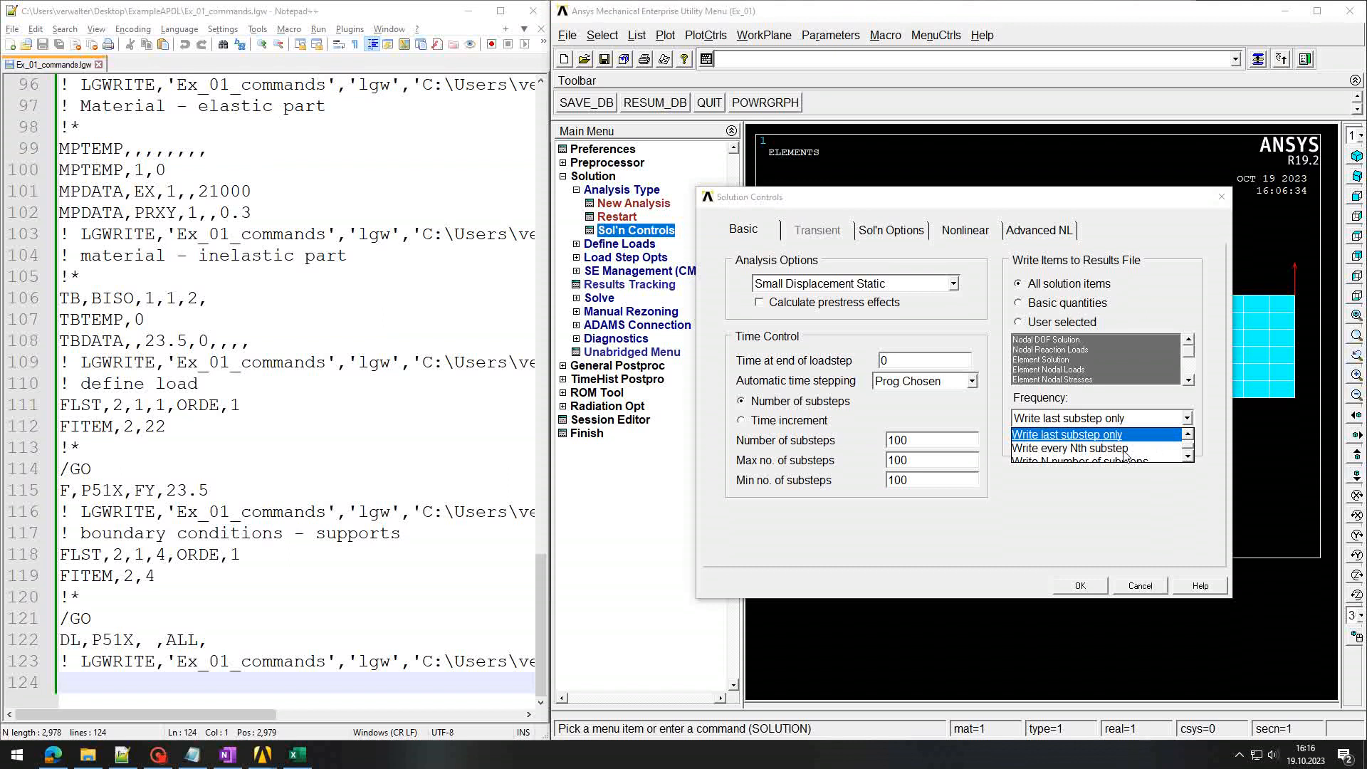
left_click(1125, 449)
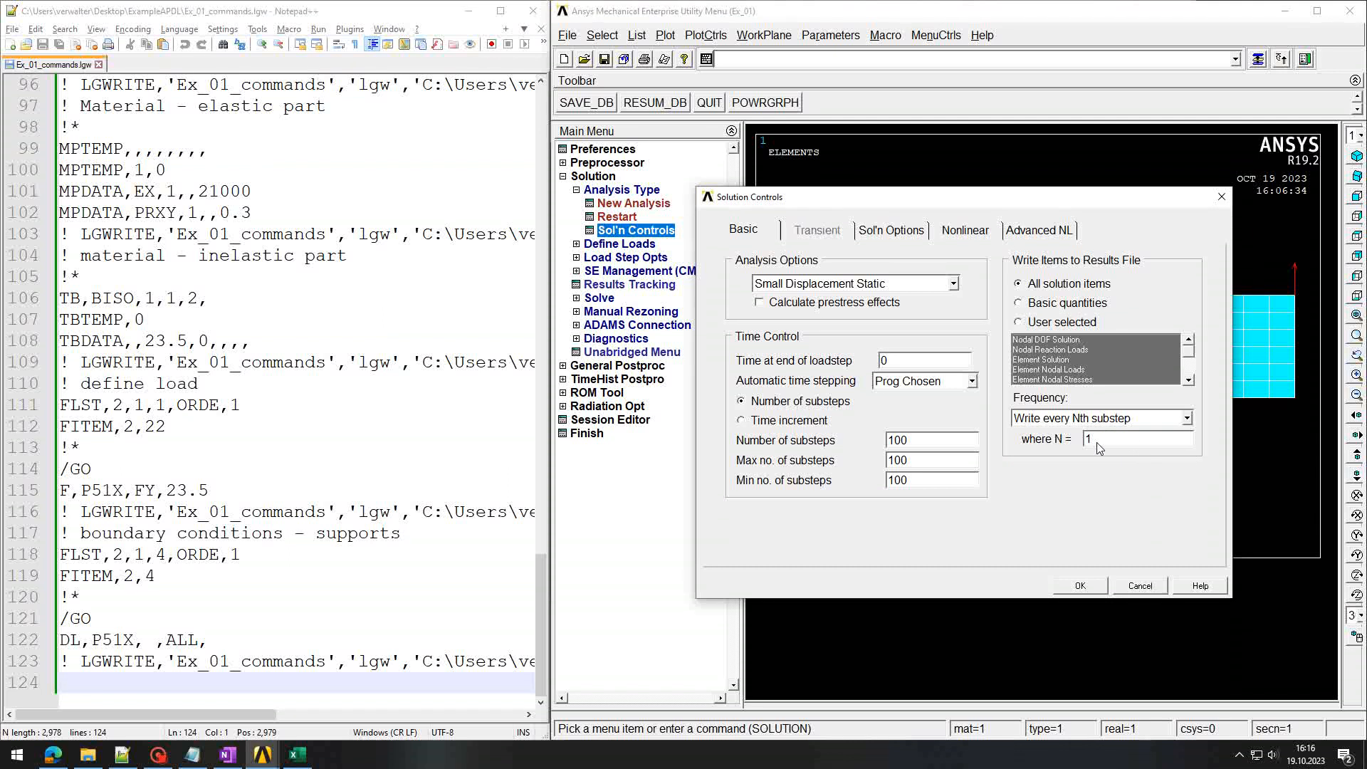
left_click(1186, 418)
left_click(1188, 455)
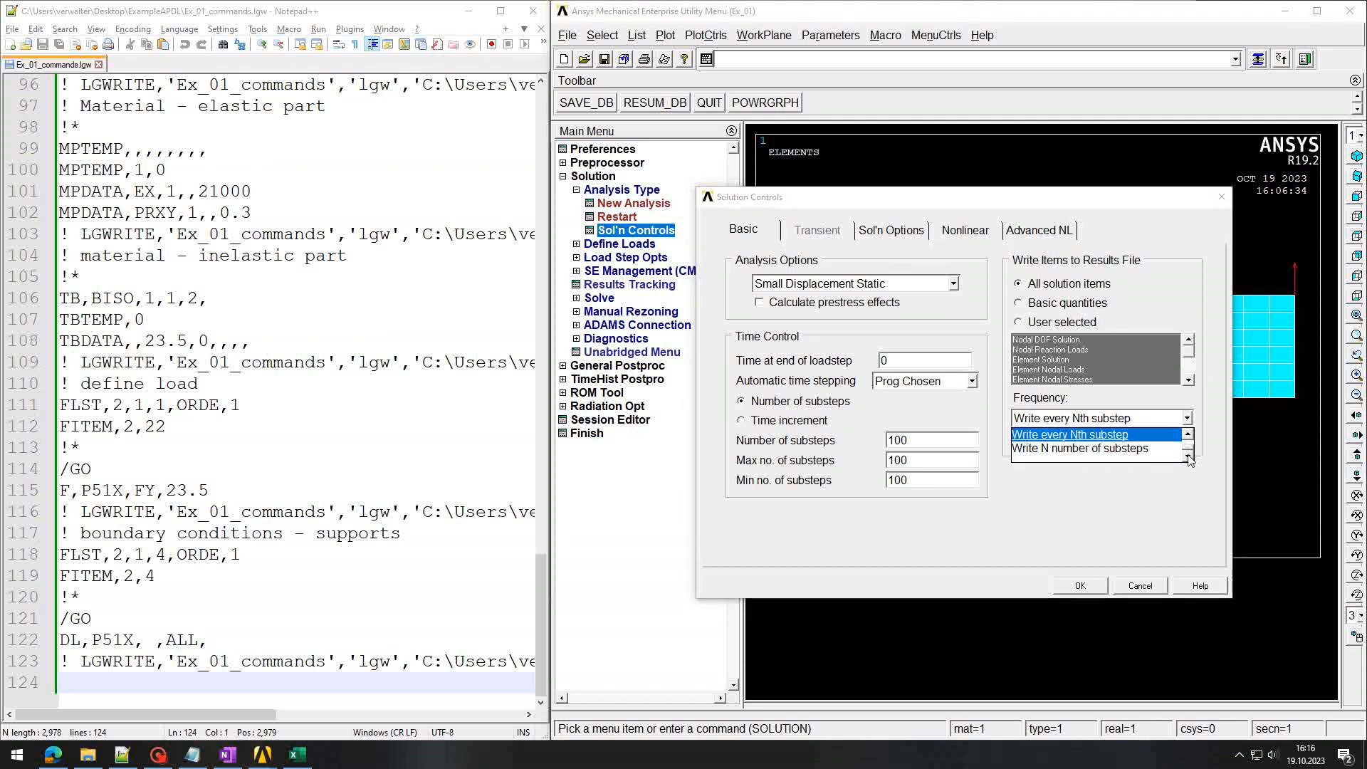
left_click(1076, 448)
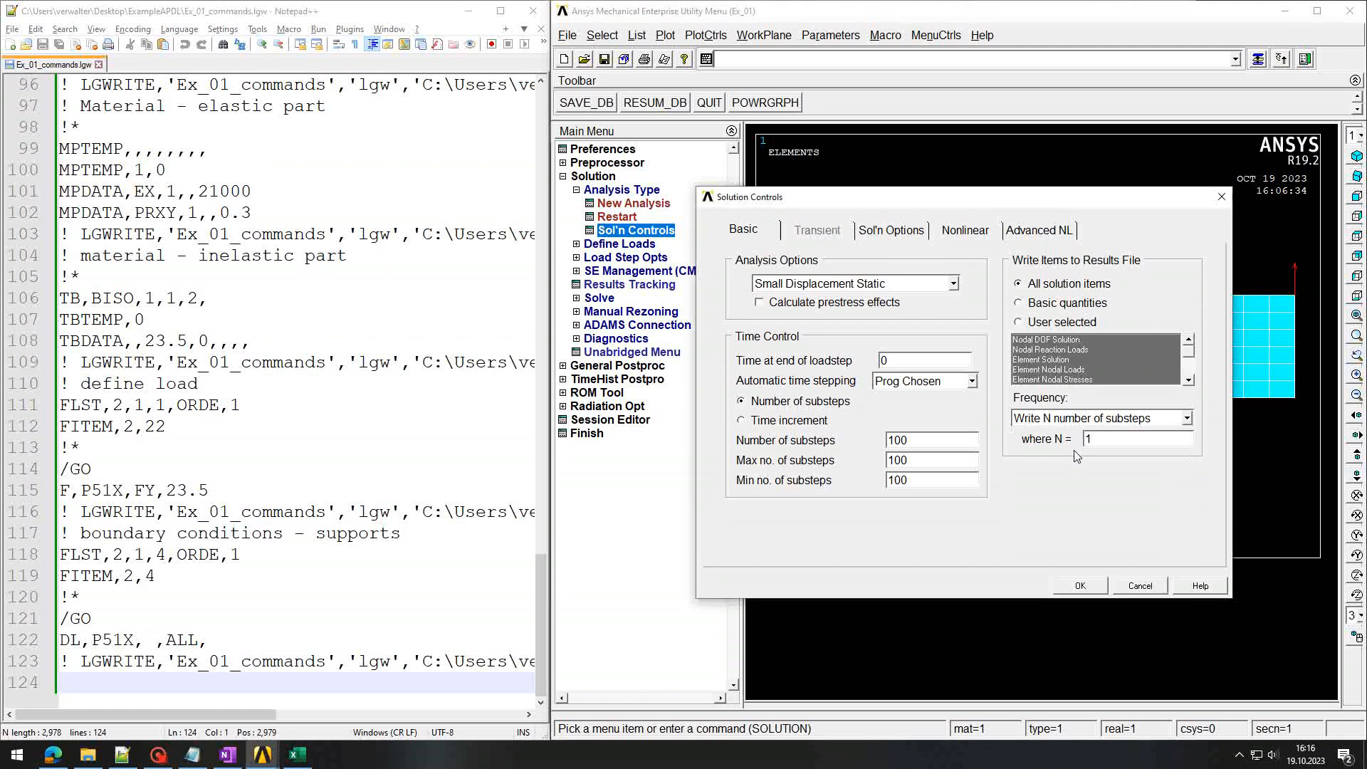
left_click(1187, 419)
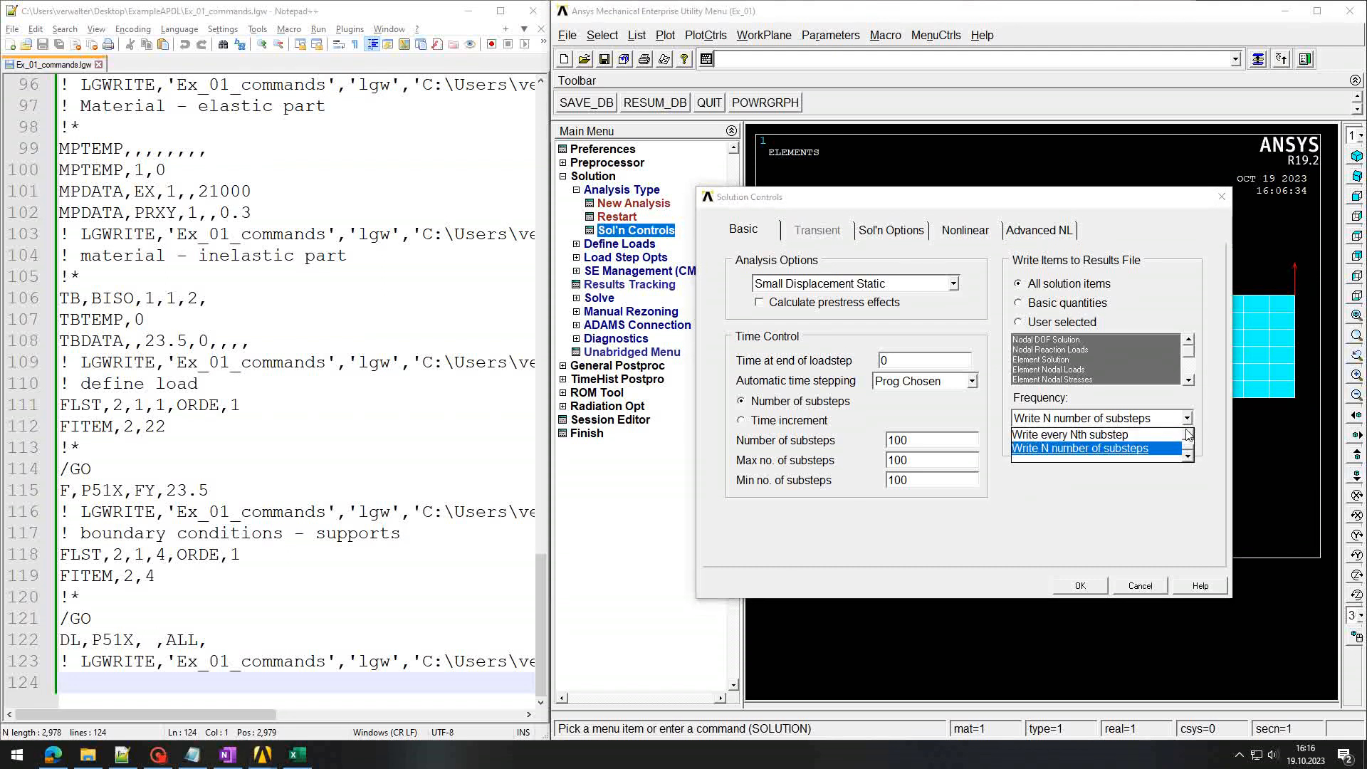
left_click(1188, 435)
left_click(1188, 435)
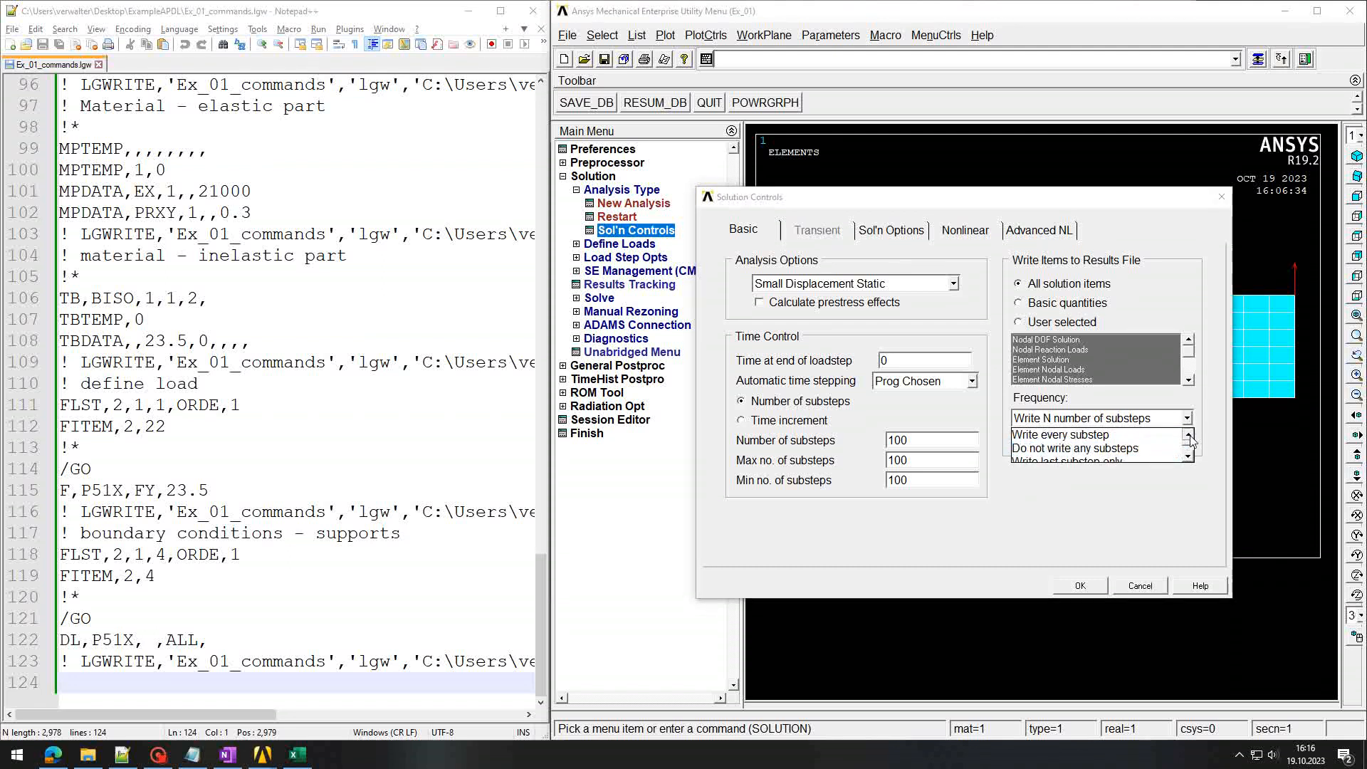
left_click(1109, 436)
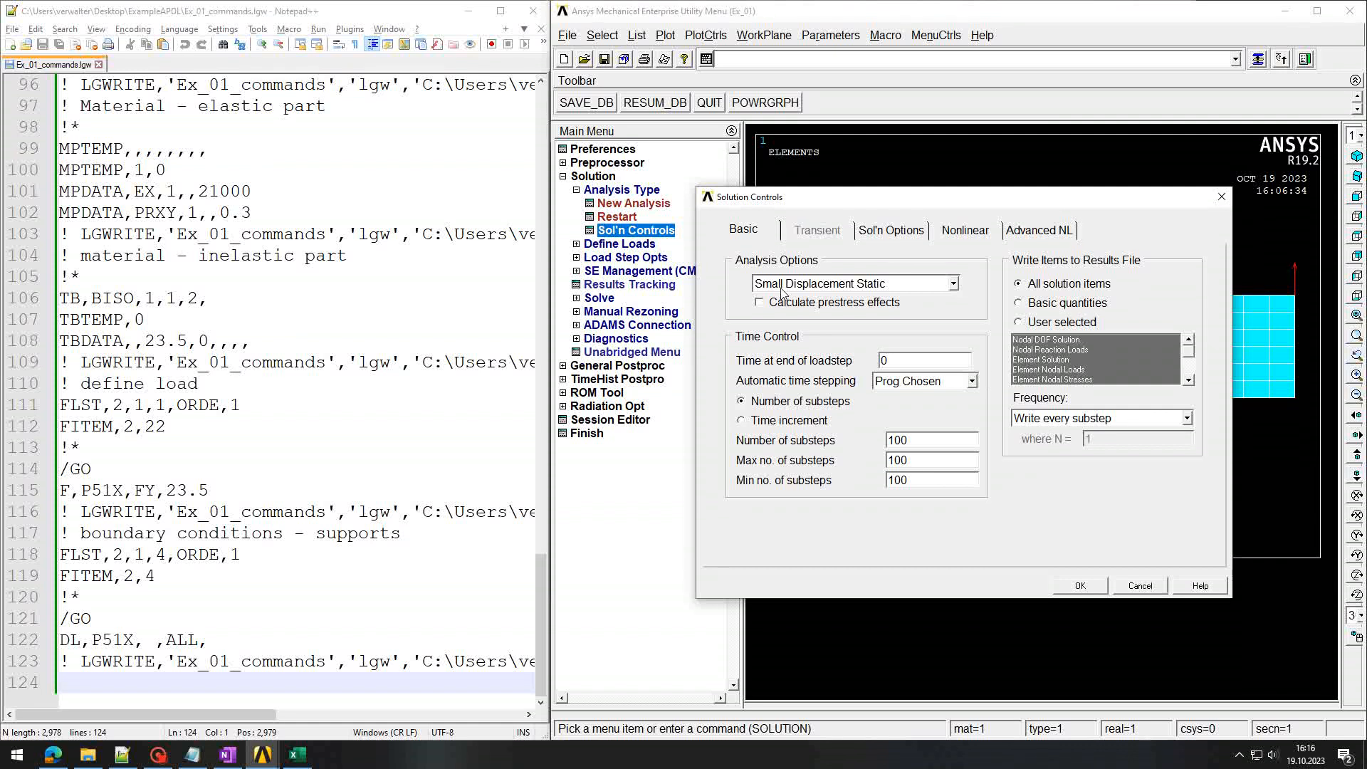
Step: Switch the analysis to Large Displacement Static and apply the solution controls
left_click(954, 285)
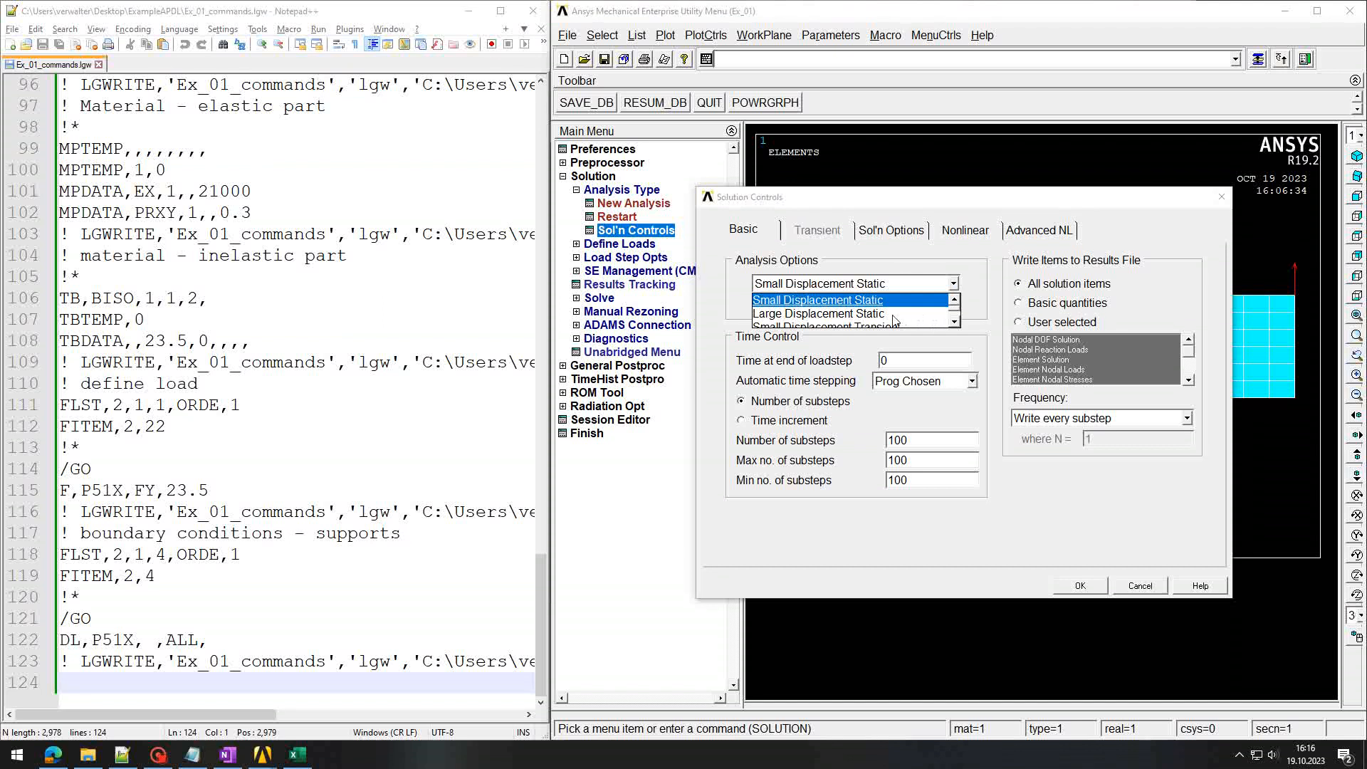
left_click(875, 314)
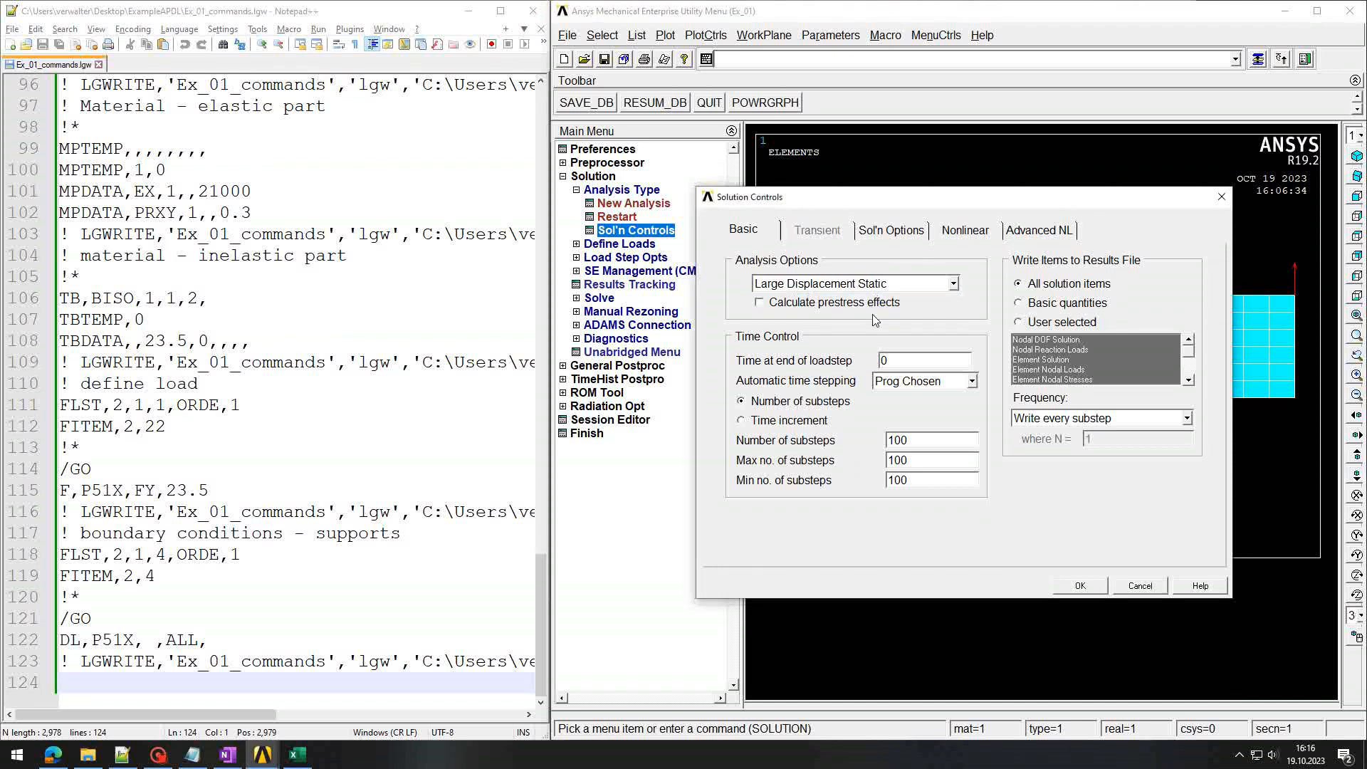
left_click(1081, 589)
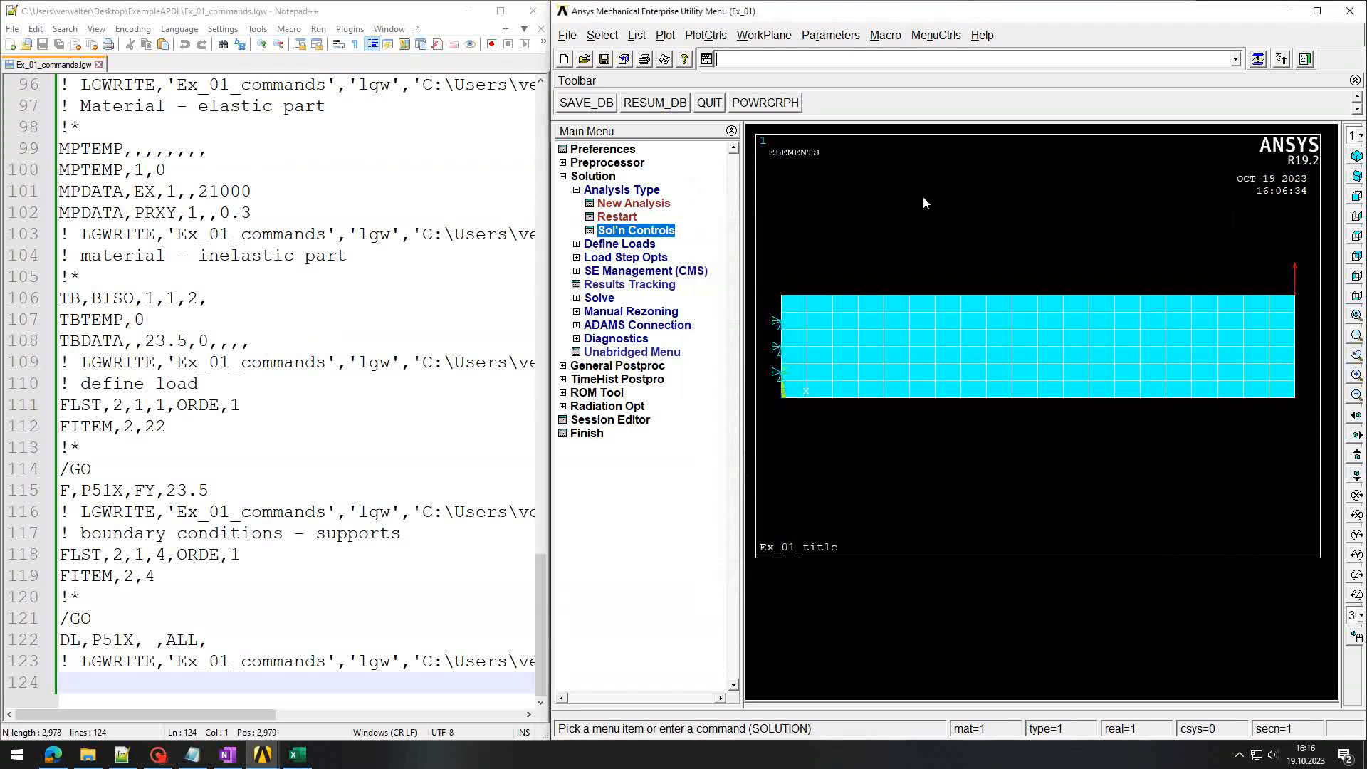
Step: Add the comment '! definition of the solution option' to the session log
key("Up")
key("Up")
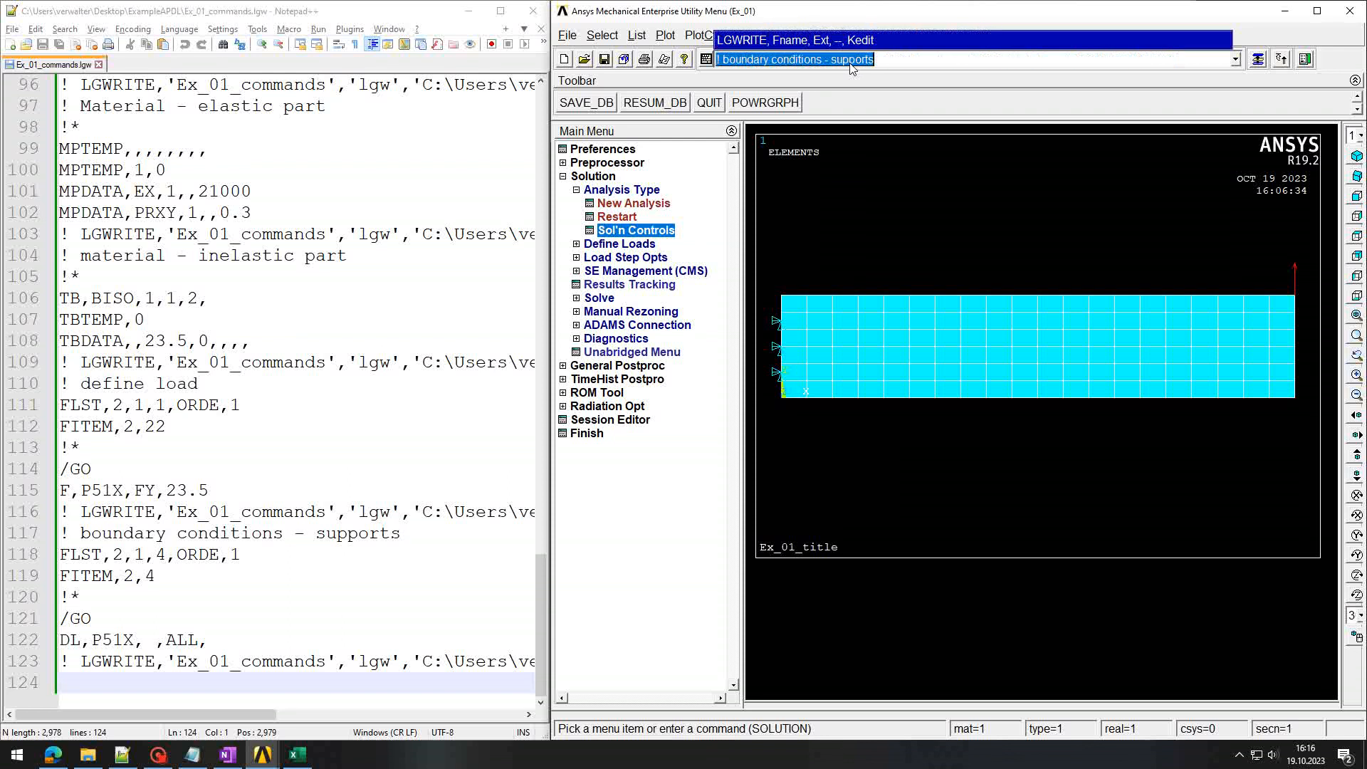
key("Down")
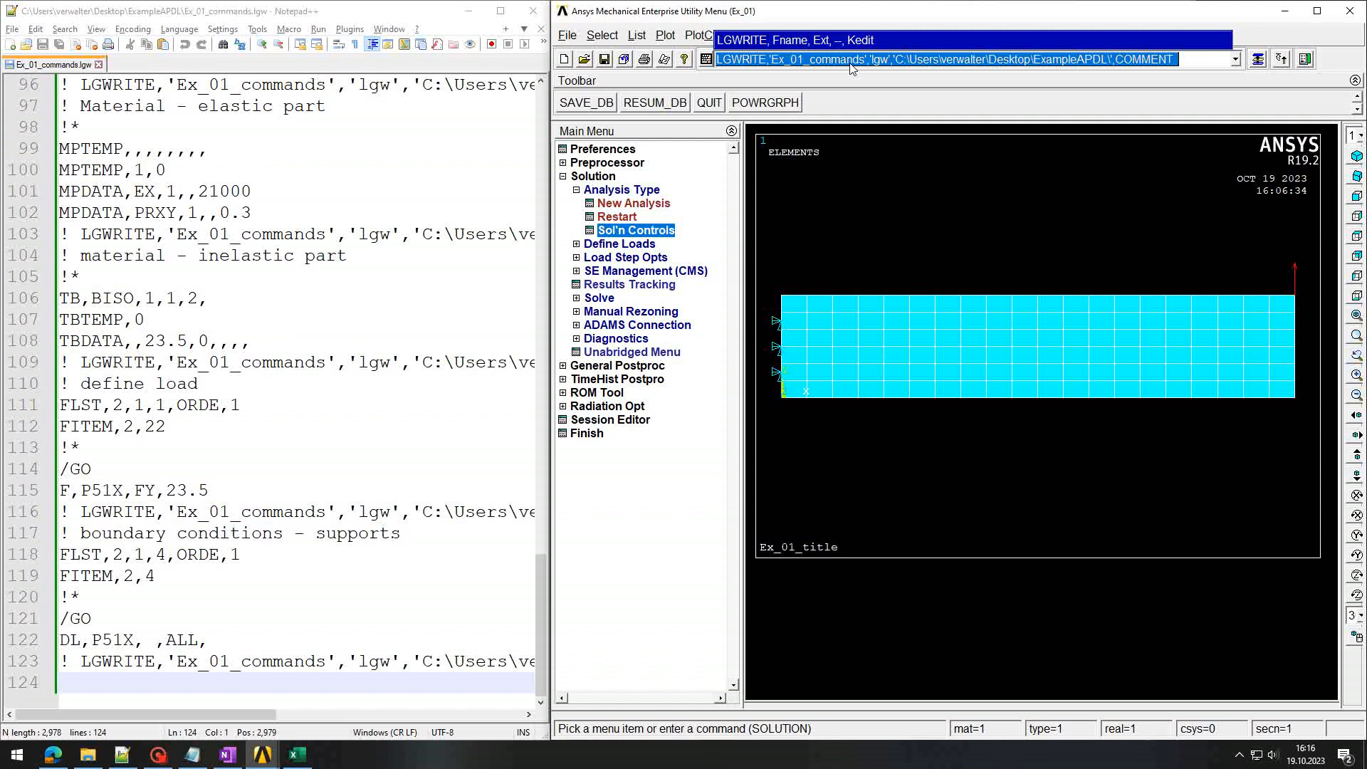
type("!")
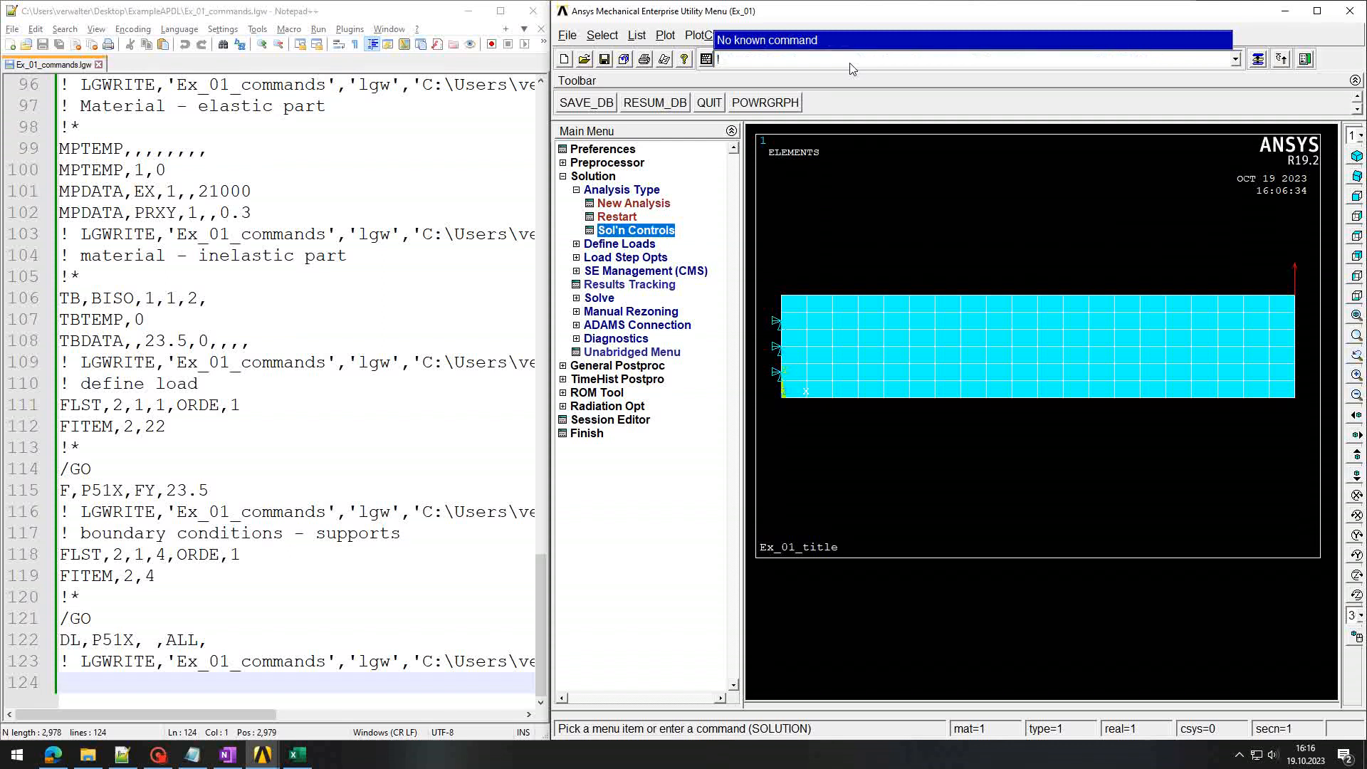
type(" definition of the solution option")
key("Return")
Step: Rerun LGWRITE and reload the Ex_01_commands log in Notepad++
key("Up")
key("Up")
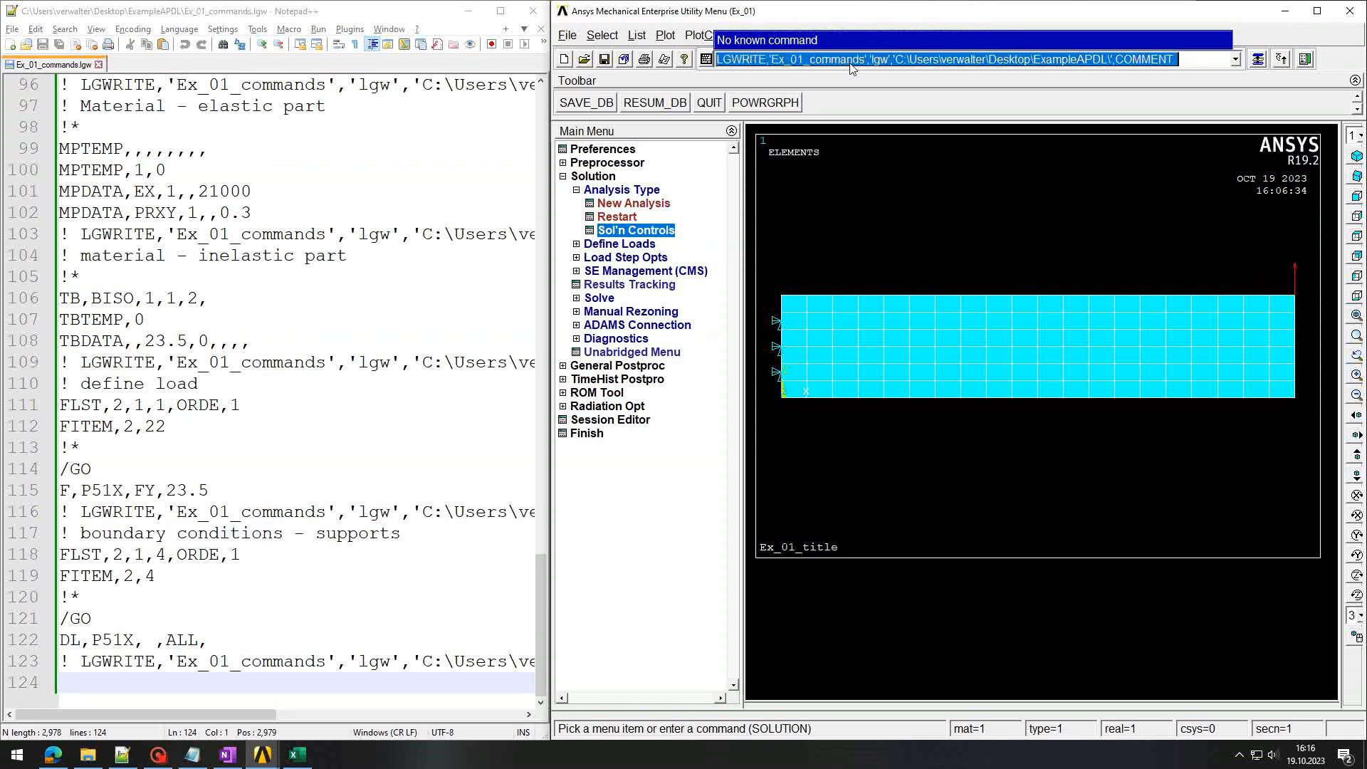
key("Return")
left_click(383, 361)
key("Return")
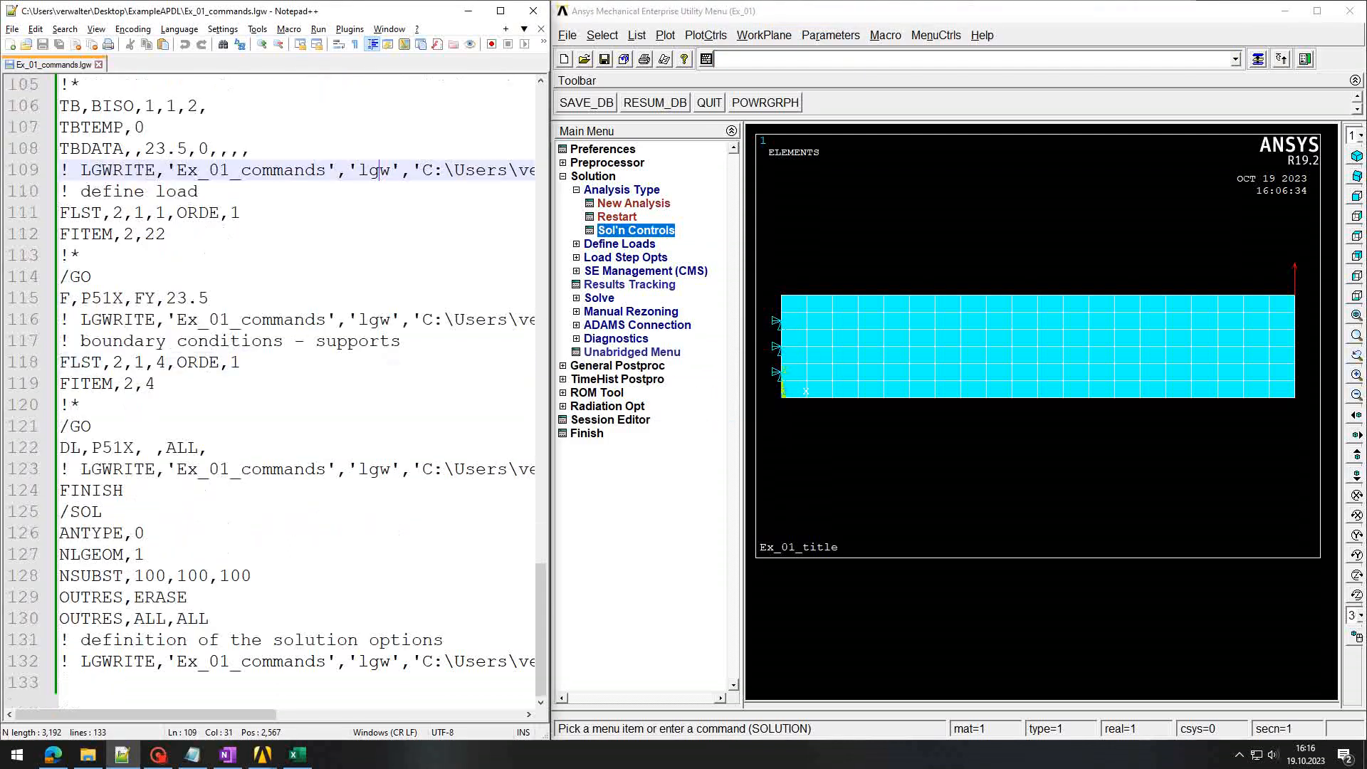
left_click_drag(60, 512, 268, 576)
double_click(96, 555)
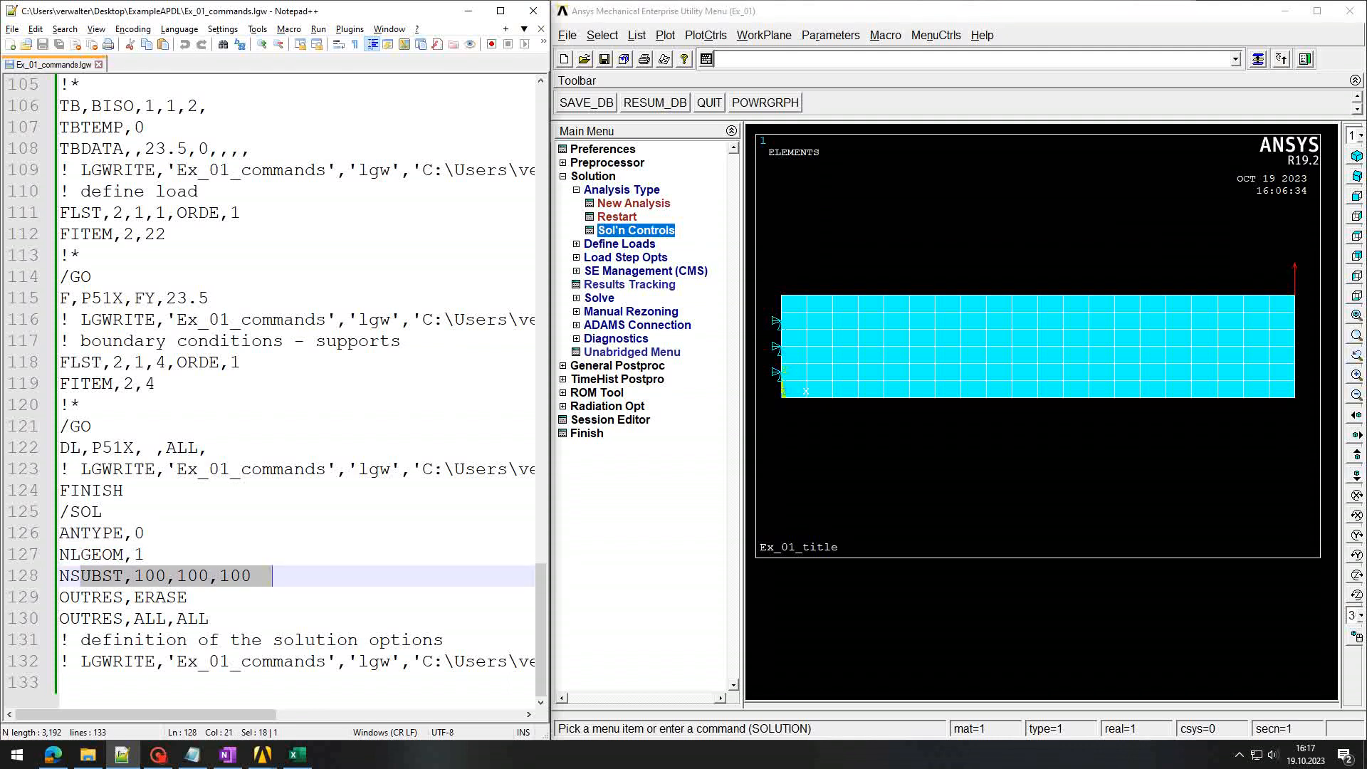
left_click(80, 597)
left_click_drag(60, 596, 188, 597)
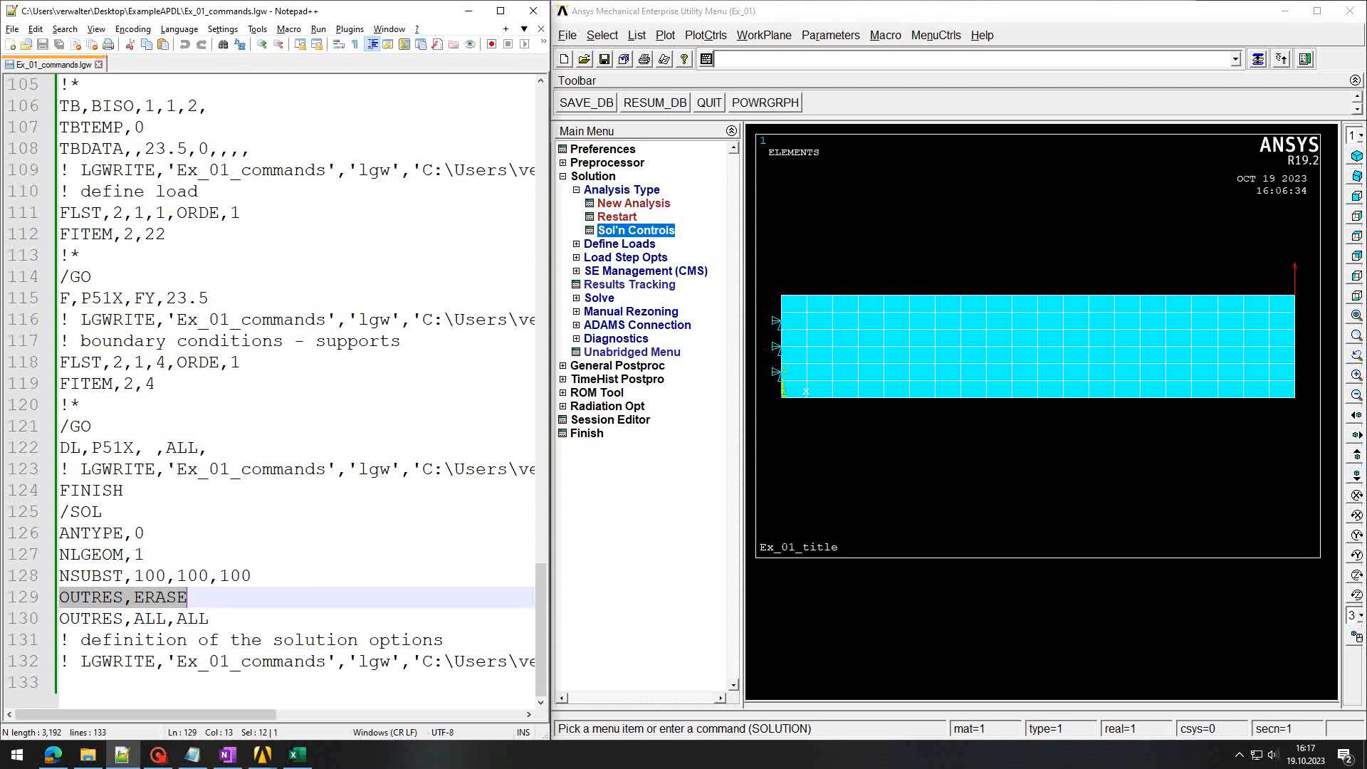
triple_click(173, 607)
left_click(113, 618)
left_click_drag(81, 618, 229, 619)
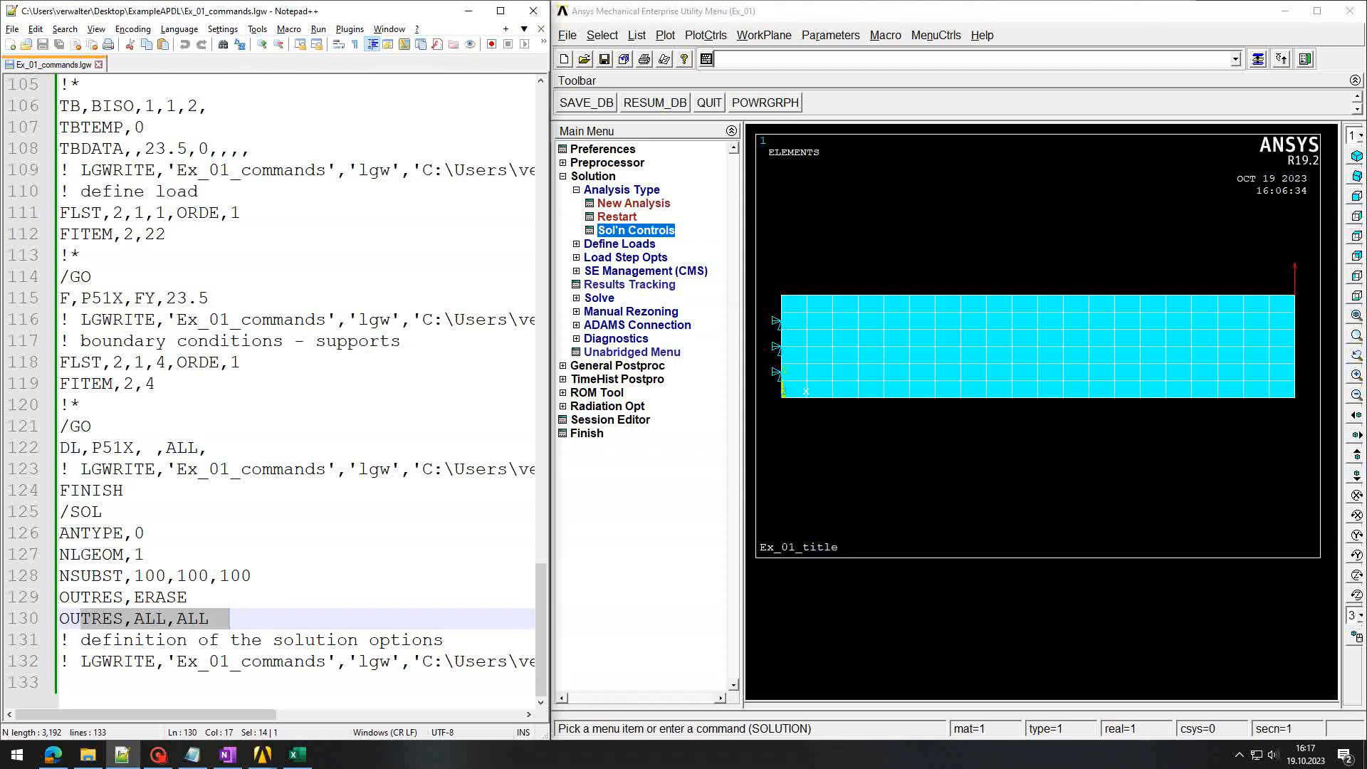
left_click(61, 683)
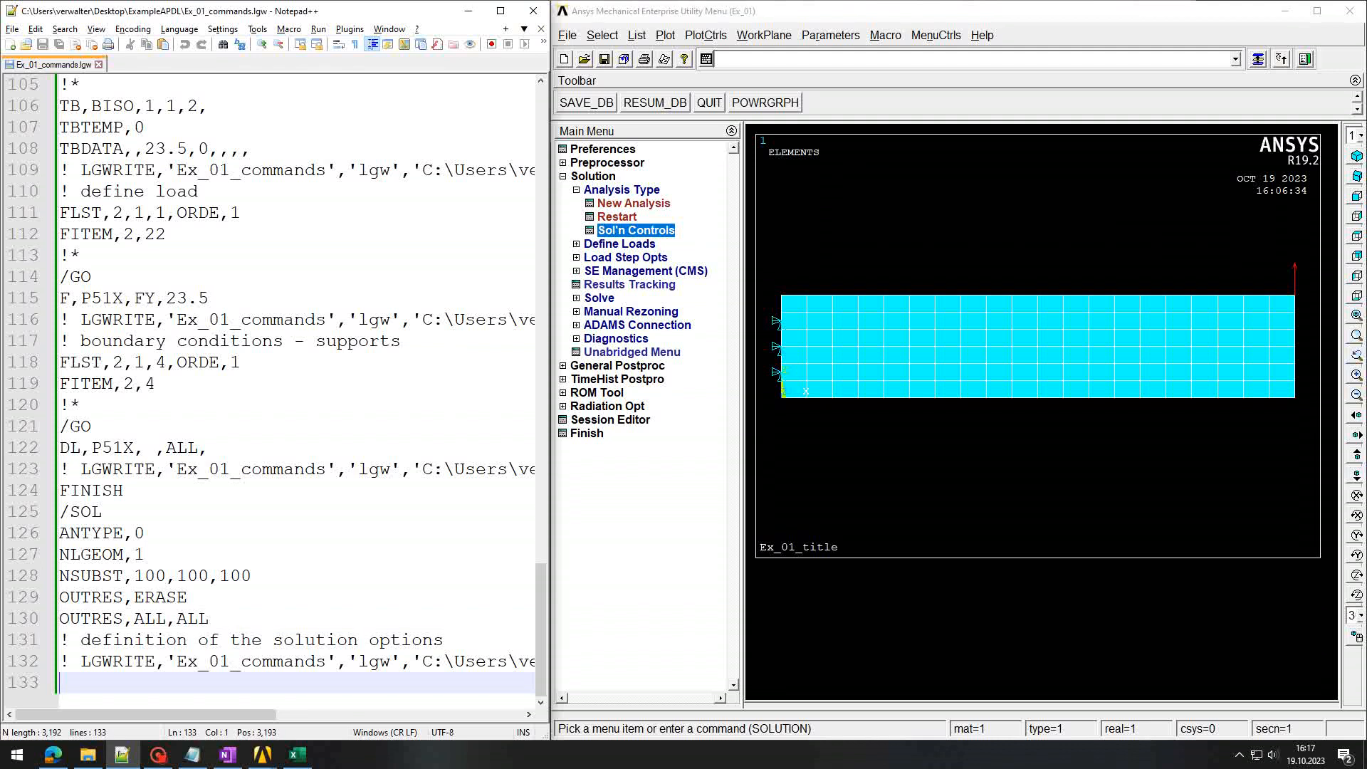
left_click(599, 297)
Step: Solve the current load step, then dismiss the finished note and status listing after convergence
left_click(618, 273)
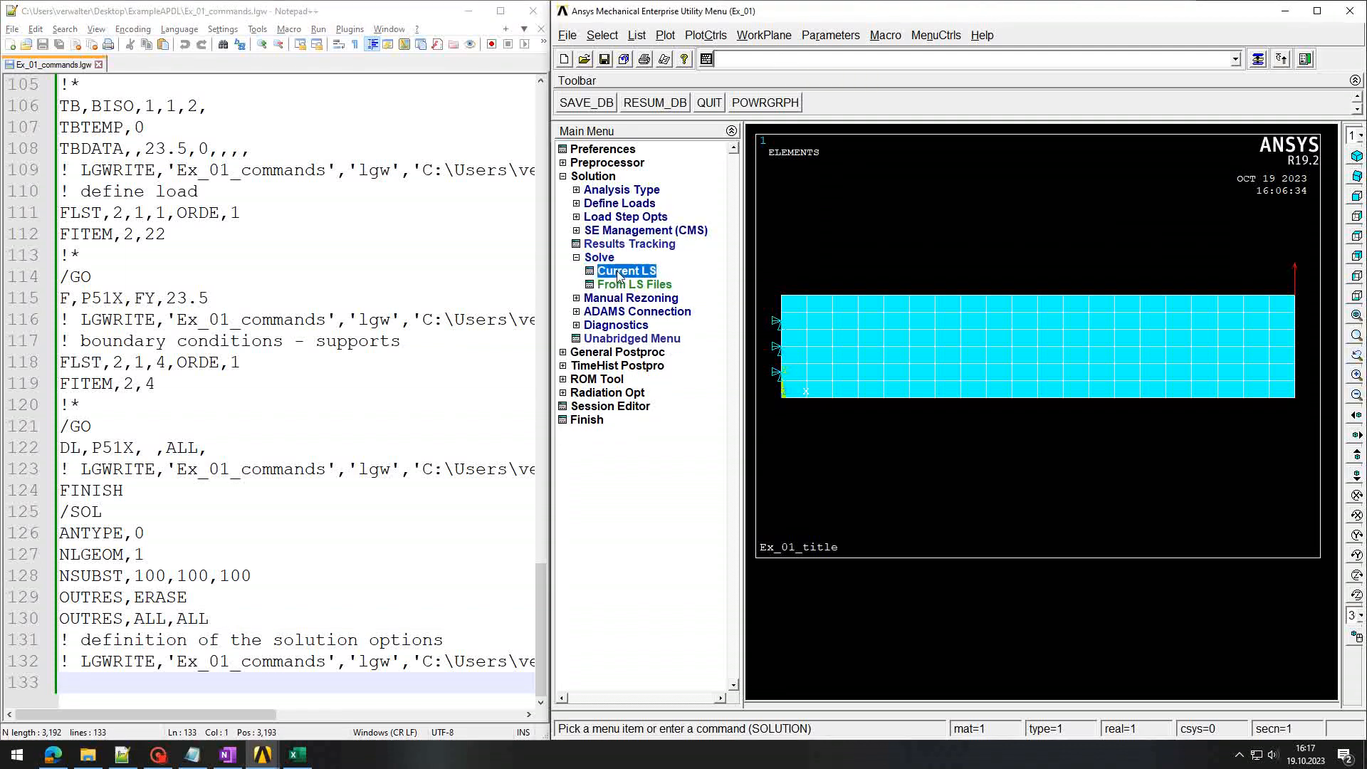
left_click(941, 447)
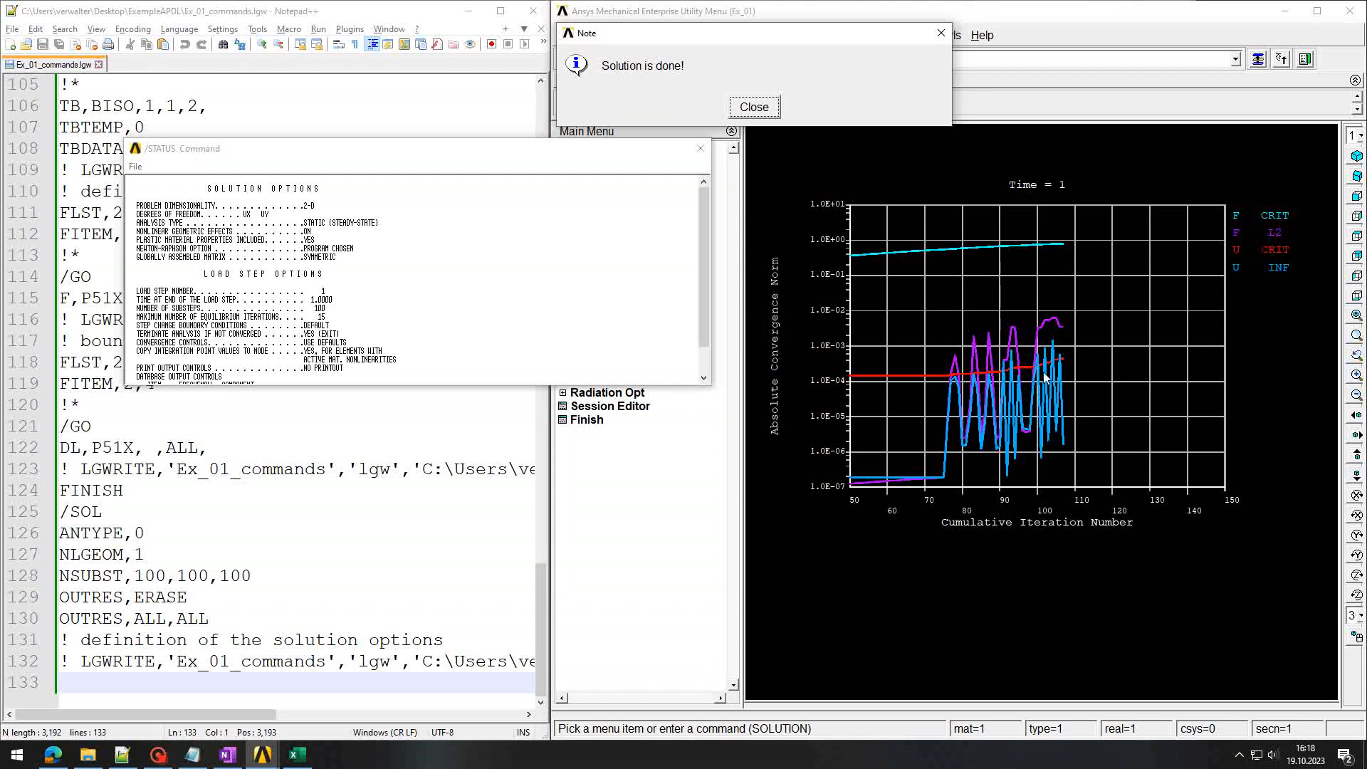
left_click(754, 107)
left_click(700, 149)
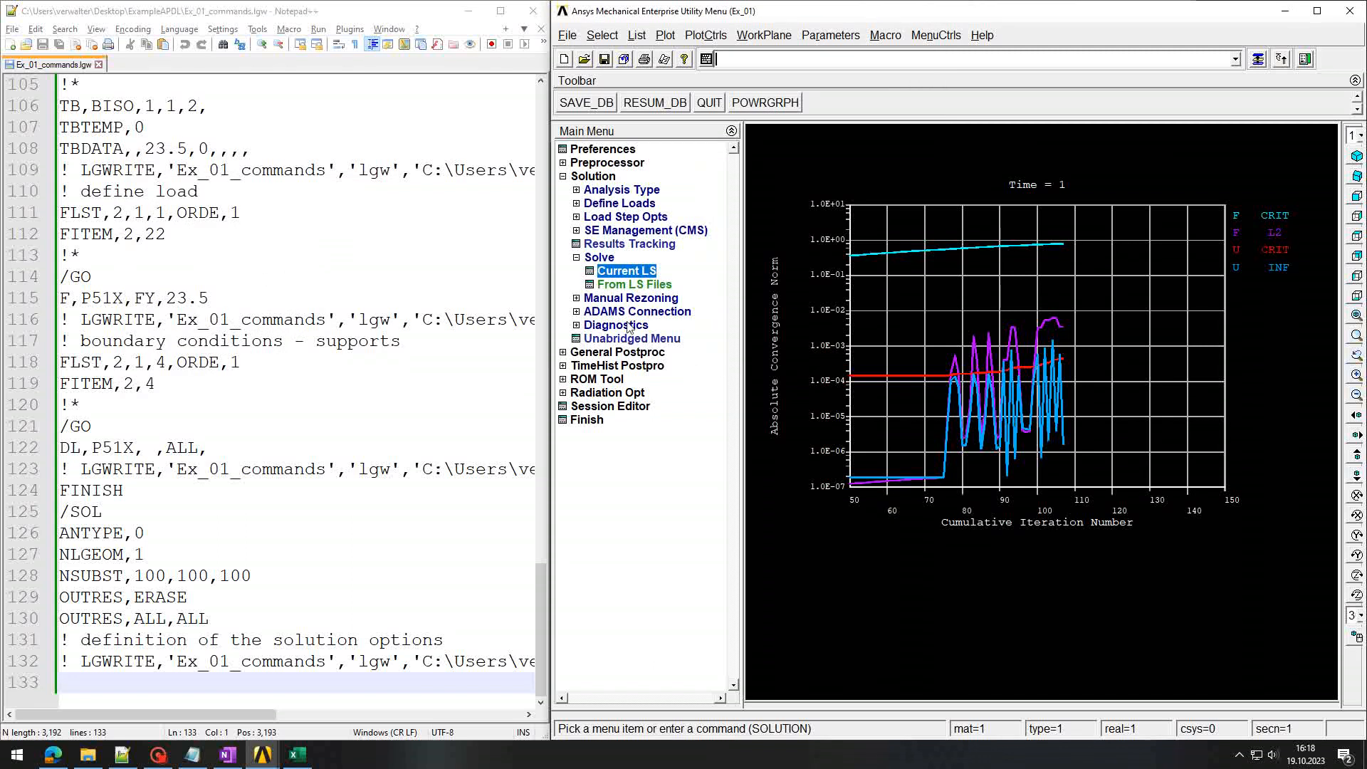
Step: Plot the nodal von Mises stress contour at substep 100, ranging 0.430781 to 23.9751
left_click(591, 353)
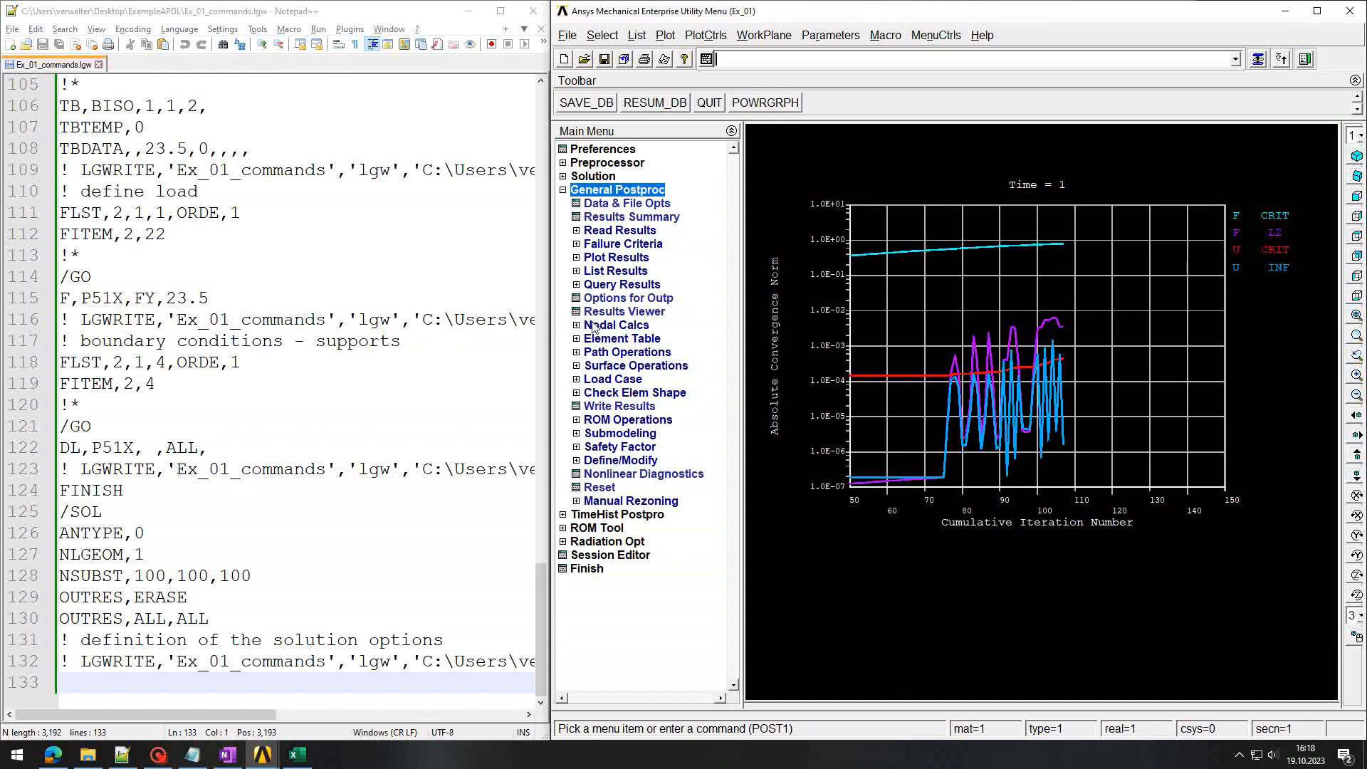
left_click(575, 260)
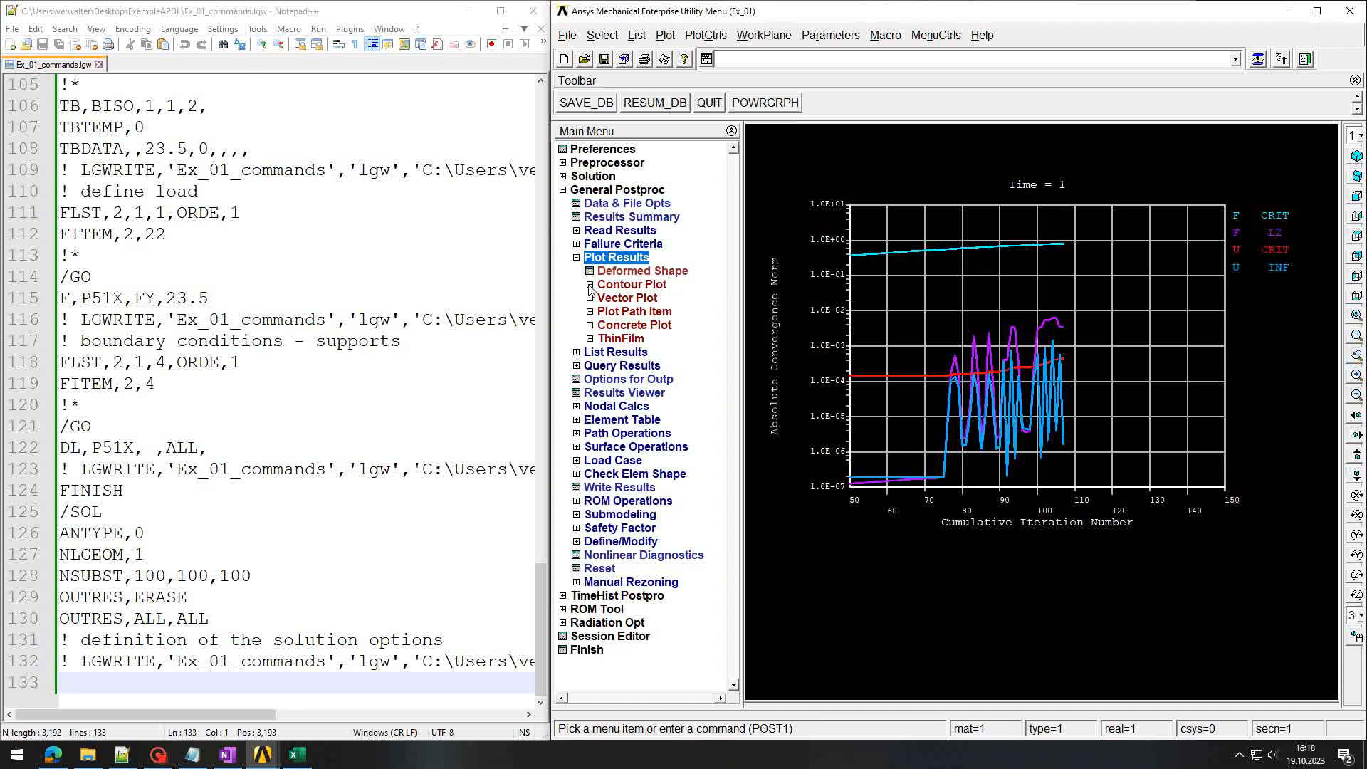
left_click(589, 286)
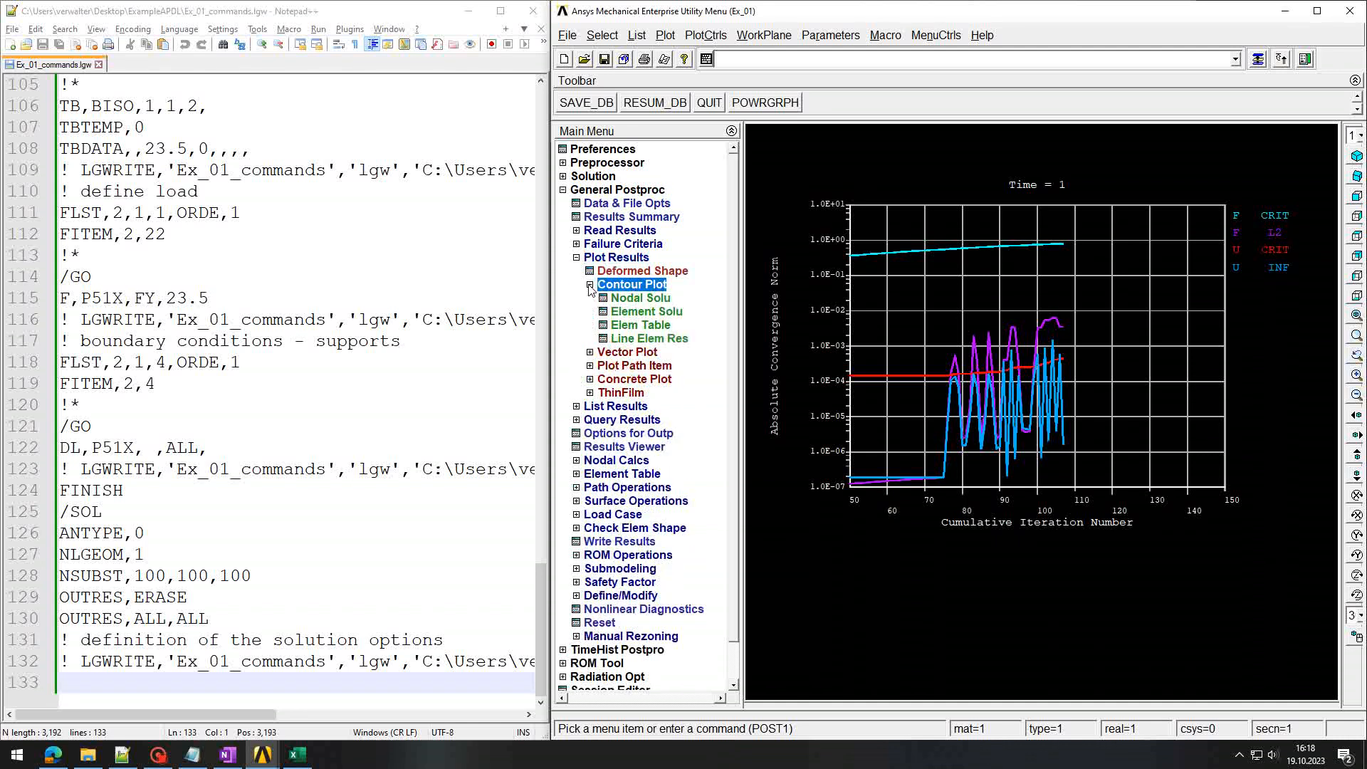
left_click(641, 299)
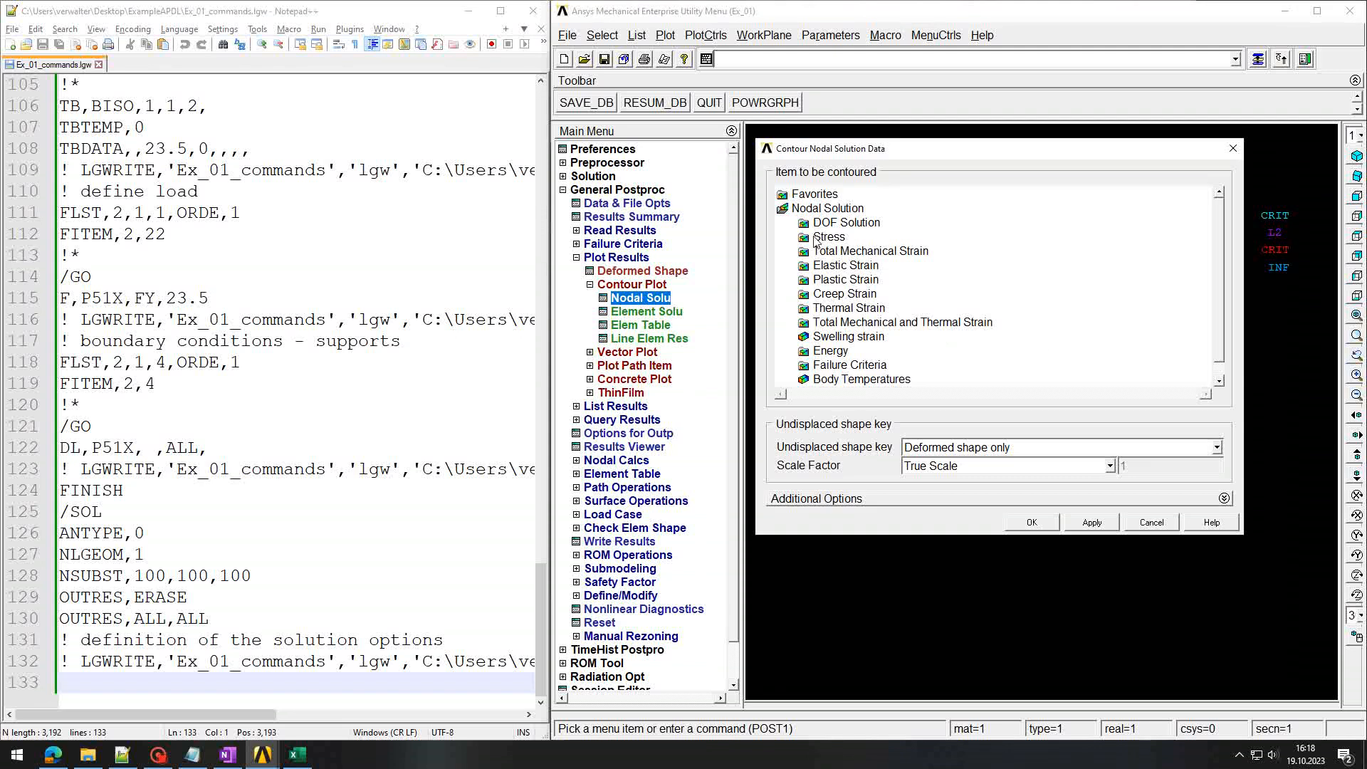
left_click(826, 237)
scroll(1203, 386, "down", 1)
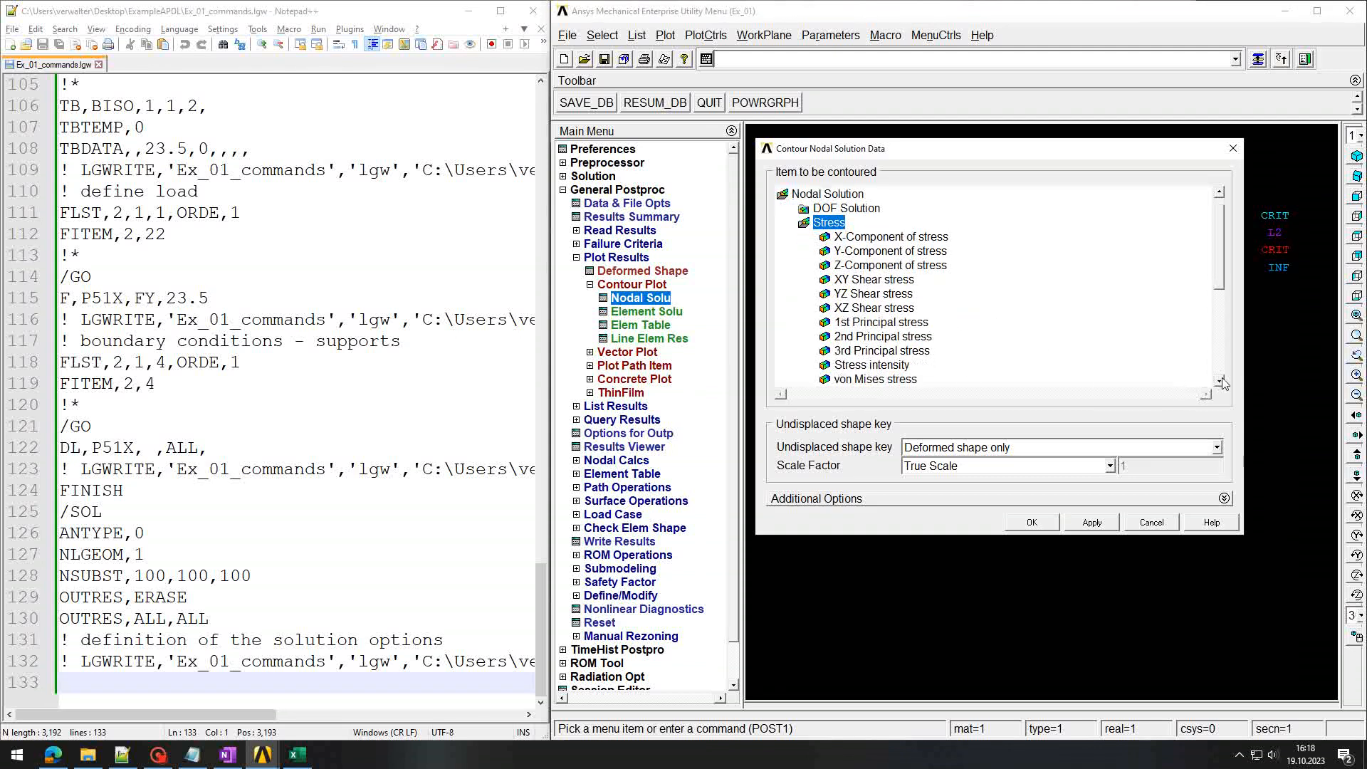
left_click(881, 380)
left_click(1033, 522)
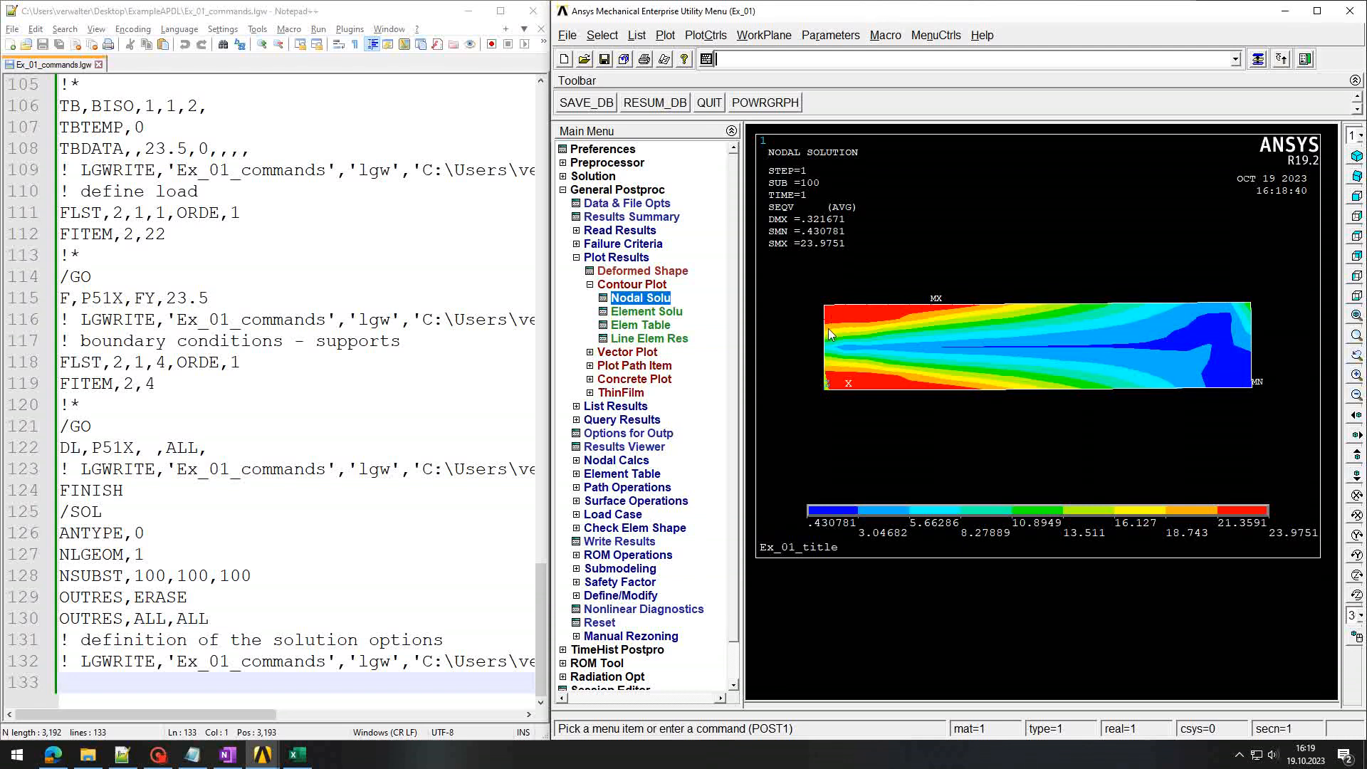
Step: Plot the element-solution von Mises stress contour, ranging from 0.389258 to 24.8949
left_click(636, 313)
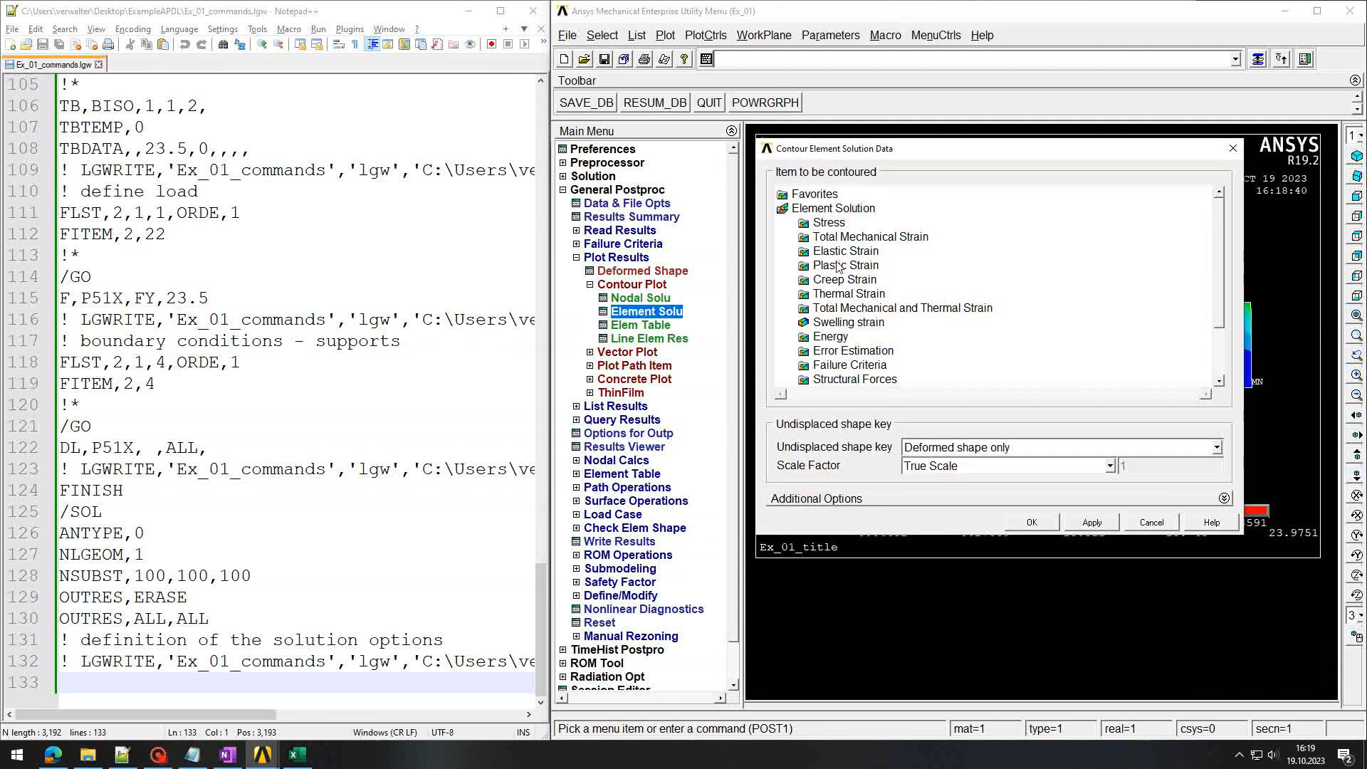
left_click(826, 223)
left_click(882, 381)
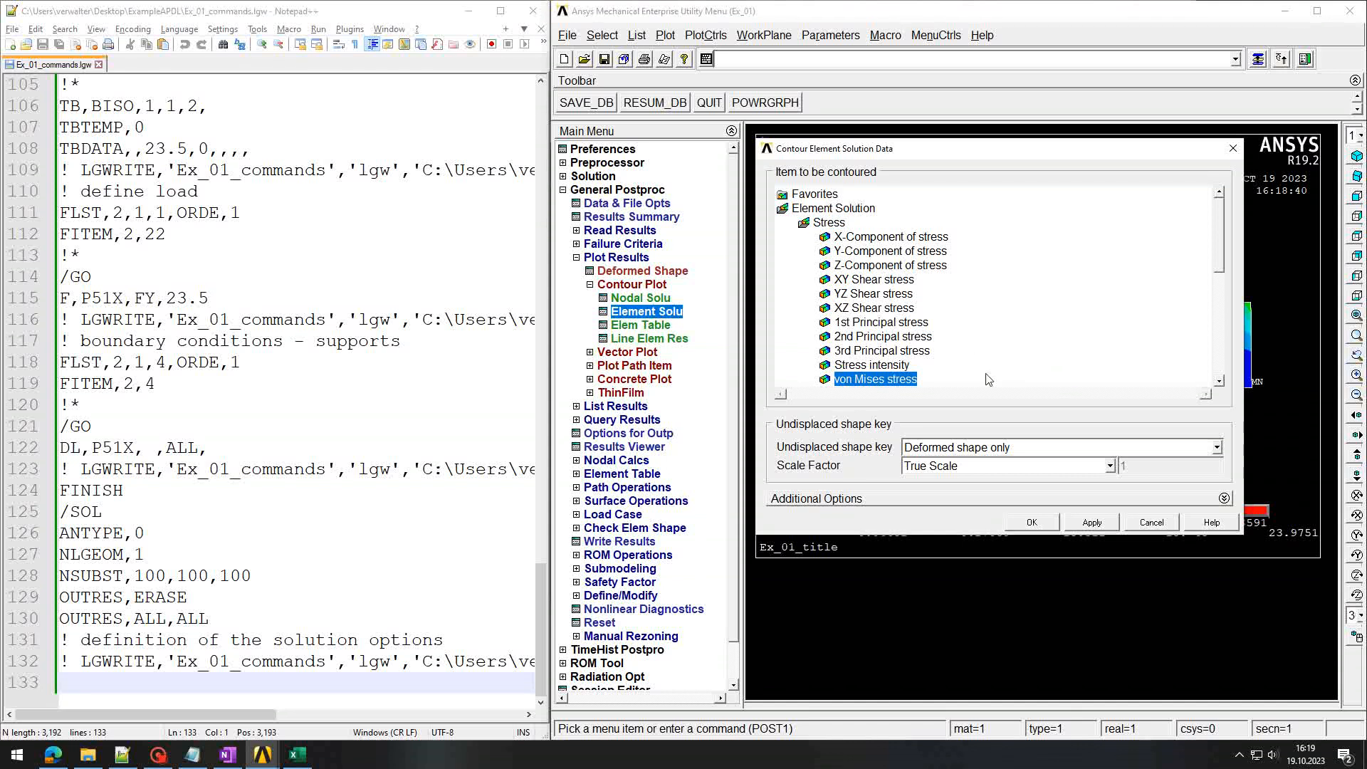
left_click(1028, 525)
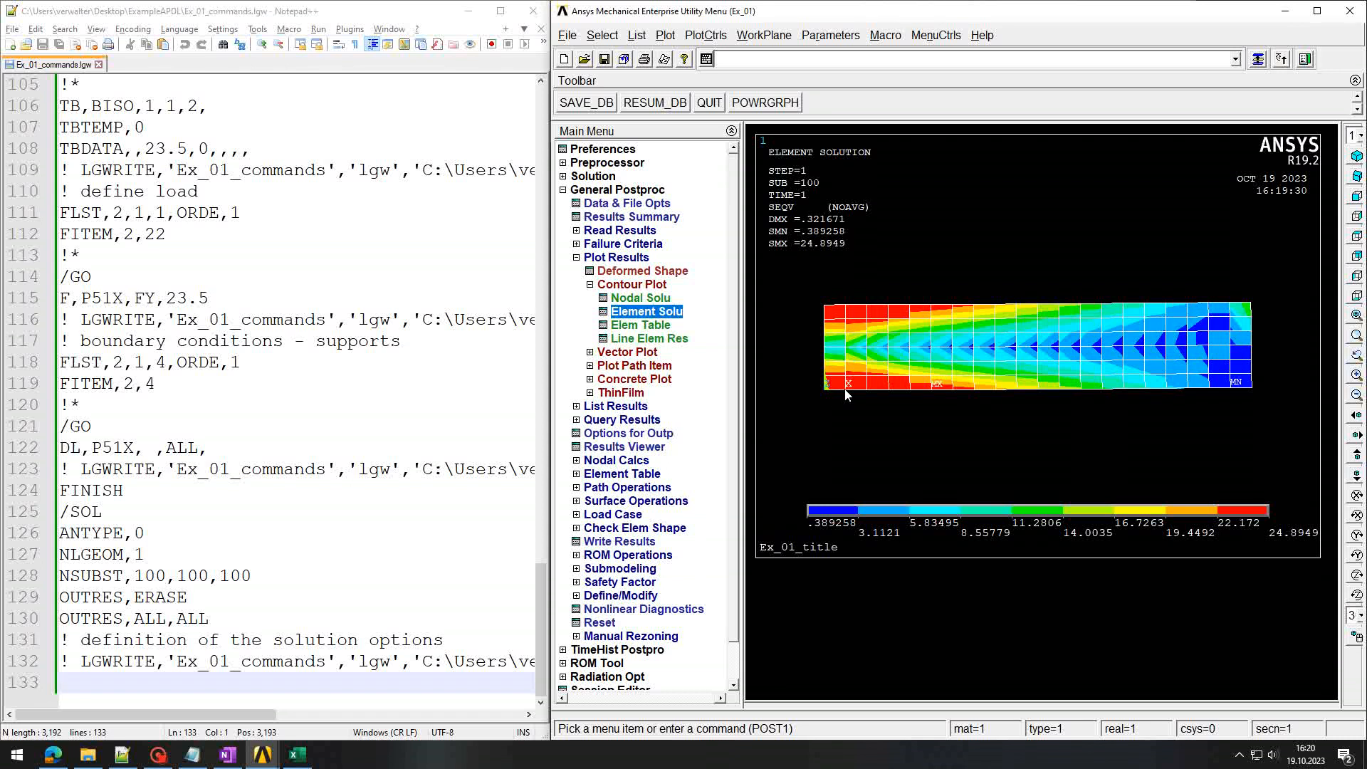
mouse_move(215, 763)
Step: Bring OneNote forward and scroll below the plastic-moment formula to blank space for a sketch
left_click(227, 756)
scroll(359, 406, "down", 2)
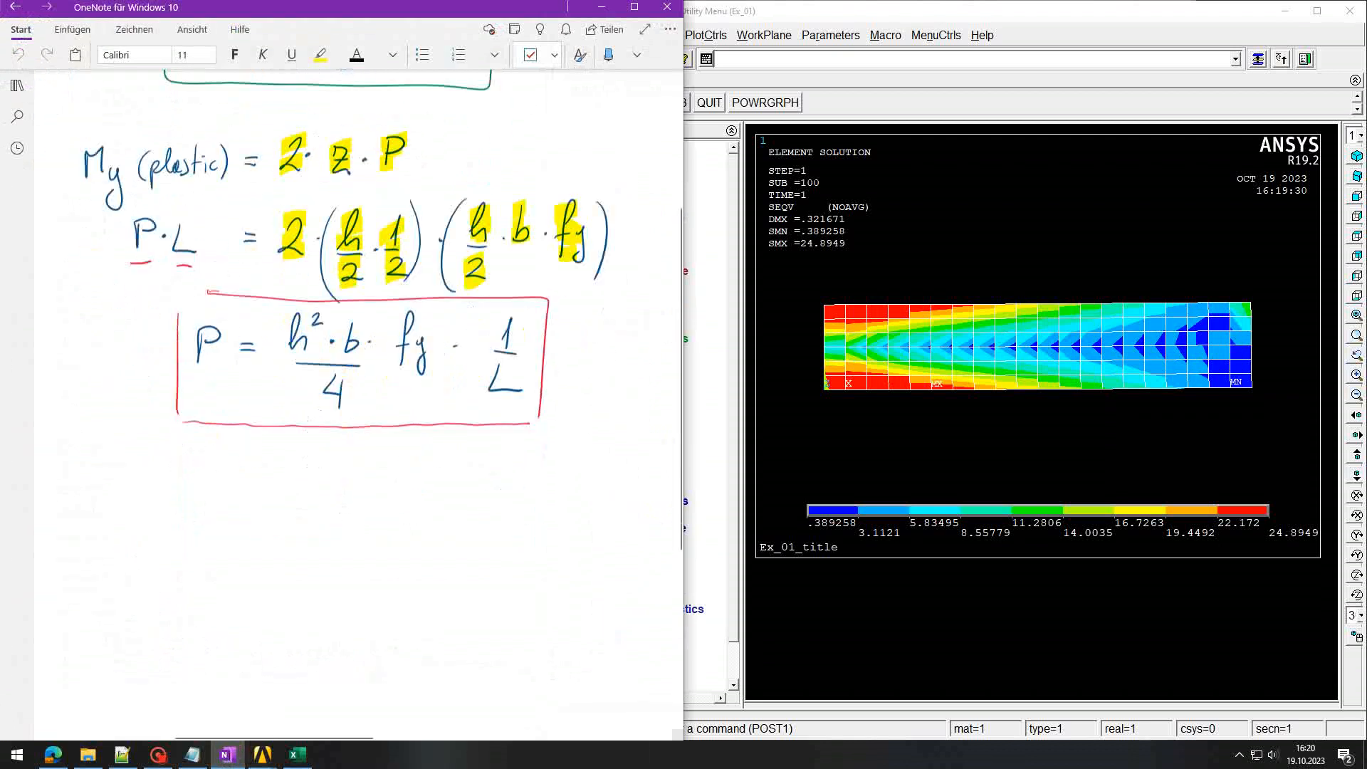
scroll(359, 406, "down", 3)
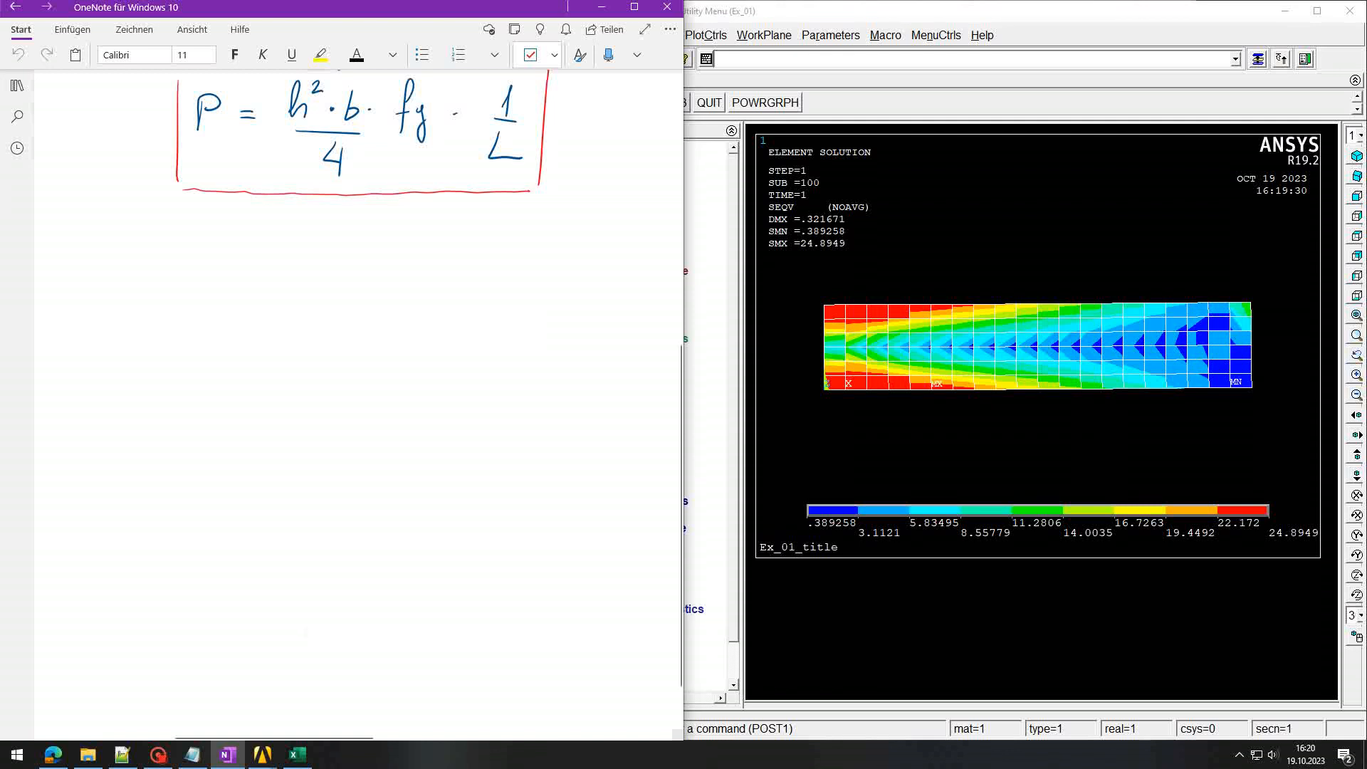
scroll(357, 356, "left", 5)
scroll(356, 356, "right", 3)
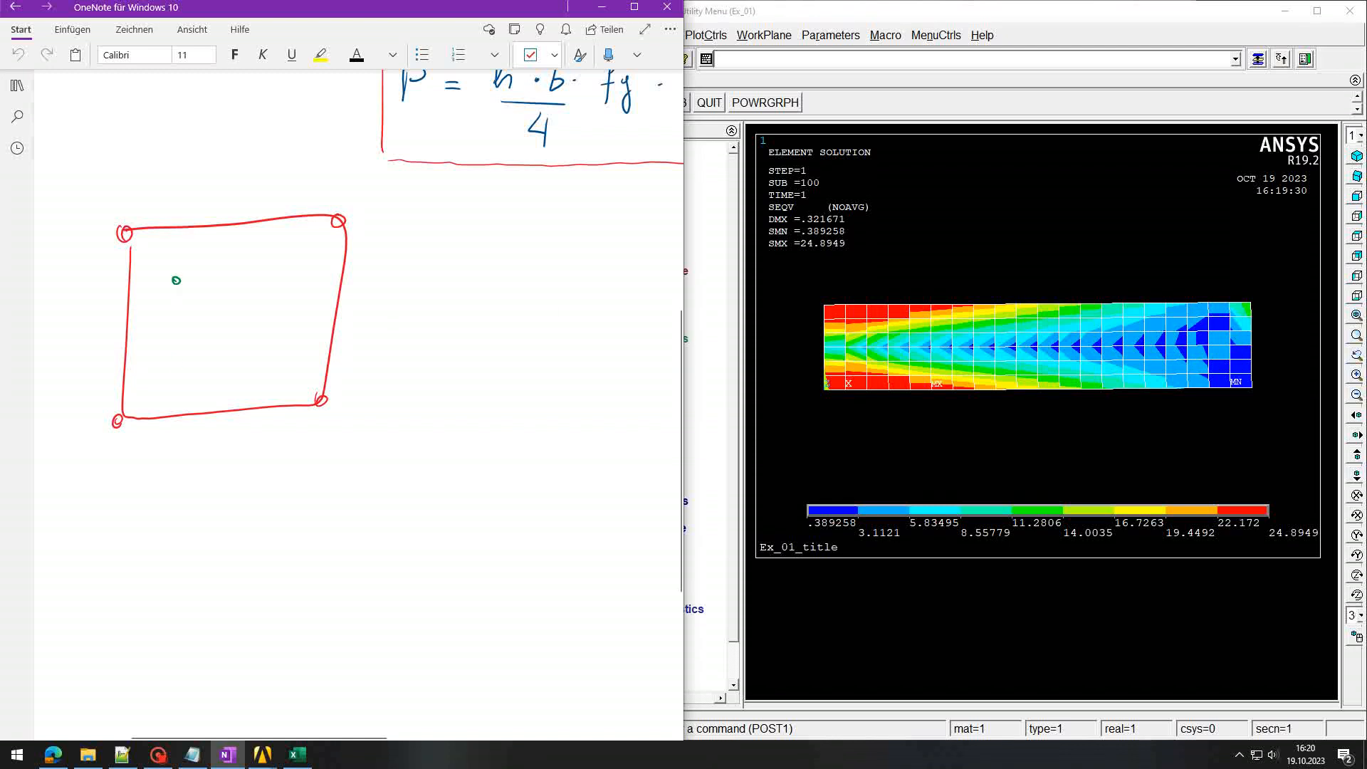
Step: Mark and circle the four Gauss points inside the element sketch, labelling one GP
left_click_drag(173, 359, 257, 359)
left_click_drag(267, 276, 268, 276)
mouse_move(416, 297)
left_mouse_down()
mouse_move(279, 277)
mouse_move(291, 285)
left_mouse_up()
mouse_move(432, 266)
left_mouse_down()
mouse_move(420, 274)
mouse_move(439, 277)
left_mouse_up()
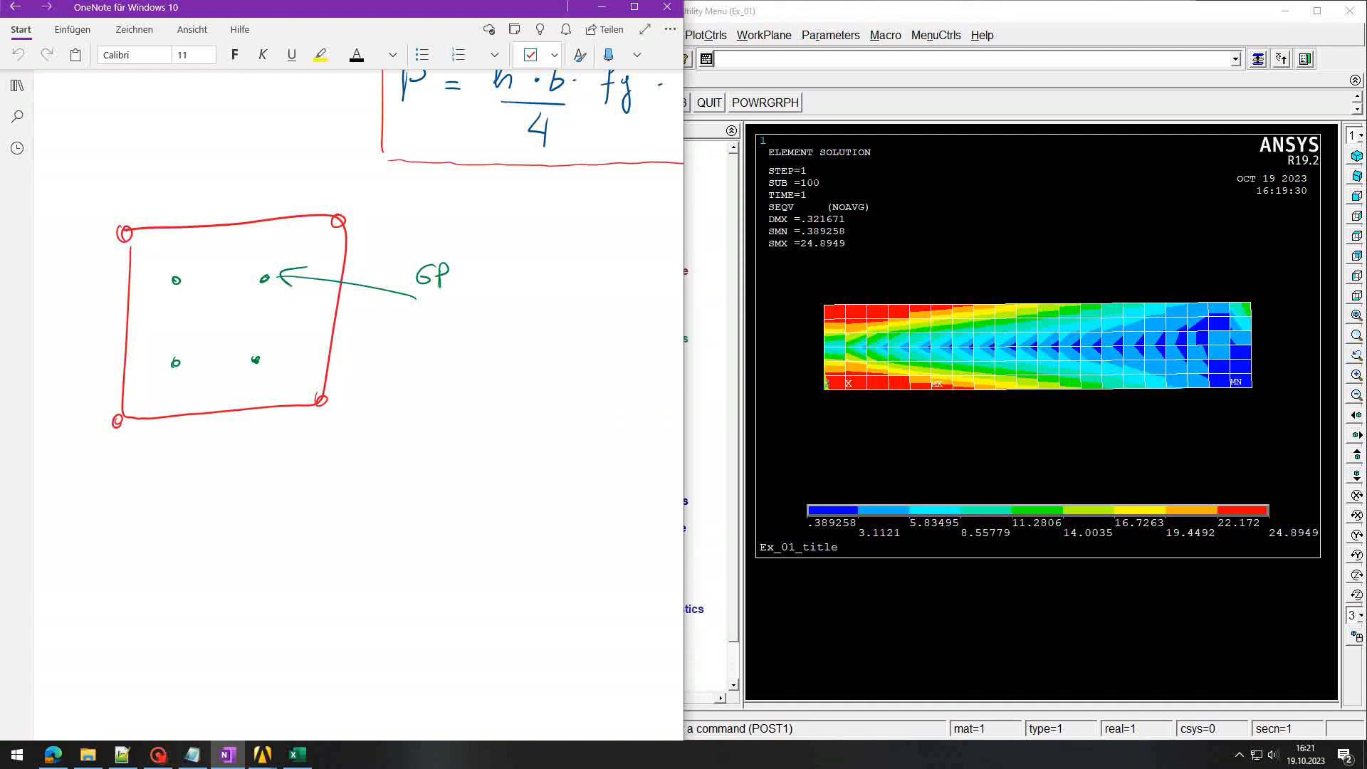
left_click_drag(267, 274, 174, 281)
left_click_drag(179, 360, 173, 373)
left_click_drag(256, 357, 250, 368)
Step: Draw an arrow from a Gauss point to the corner node labelled 'extrapolation'
left_click_drag(278, 268, 328, 233)
mouse_move(321, 252)
left_mouse_down()
mouse_move(505, 222)
mouse_move(530, 247)
left_mouse_up()
left_click_drag(532, 227, 554, 248)
mouse_move(553, 227)
left_mouse_down()
mouse_move(534, 250)
mouse_move(561, 248)
mouse_move(568, 231)
left_mouse_up()
mouse_move(581, 228)
left_mouse_down()
mouse_move(578, 246)
mouse_move(592, 230)
left_mouse_up()
left_click_drag(598, 231, 600, 244)
left_click_drag(605, 229, 646, 243)
left_click_drag(663, 231, 682, 239)
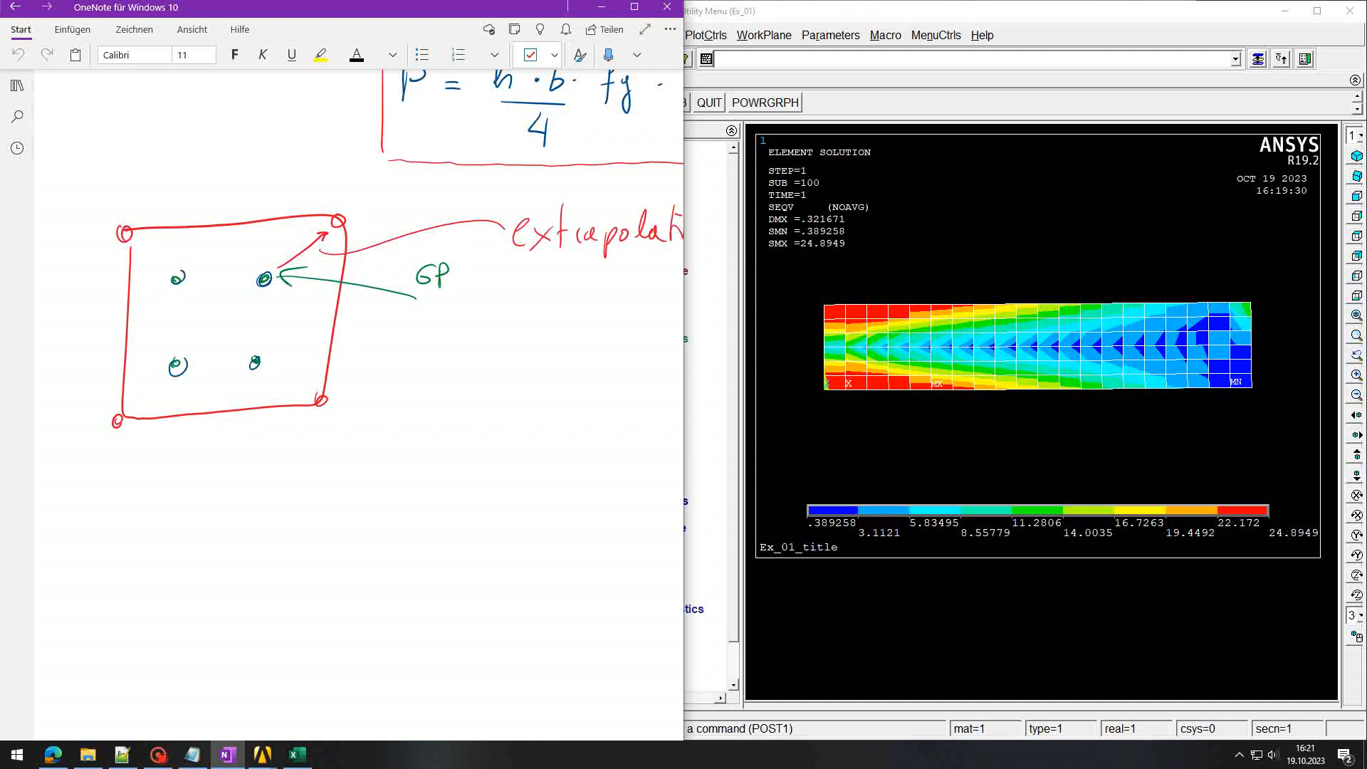
Step: Annotate the Gauss-point stress 23,5 and corner value 24, then minimise OneNote
mouse_move(270, 285)
left_mouse_down()
mouse_move(400, 393)
mouse_move(450, 413)
left_mouse_up()
mouse_move(467, 414)
left_mouse_down()
mouse_move(461, 430)
mouse_move(503, 391)
left_mouse_up()
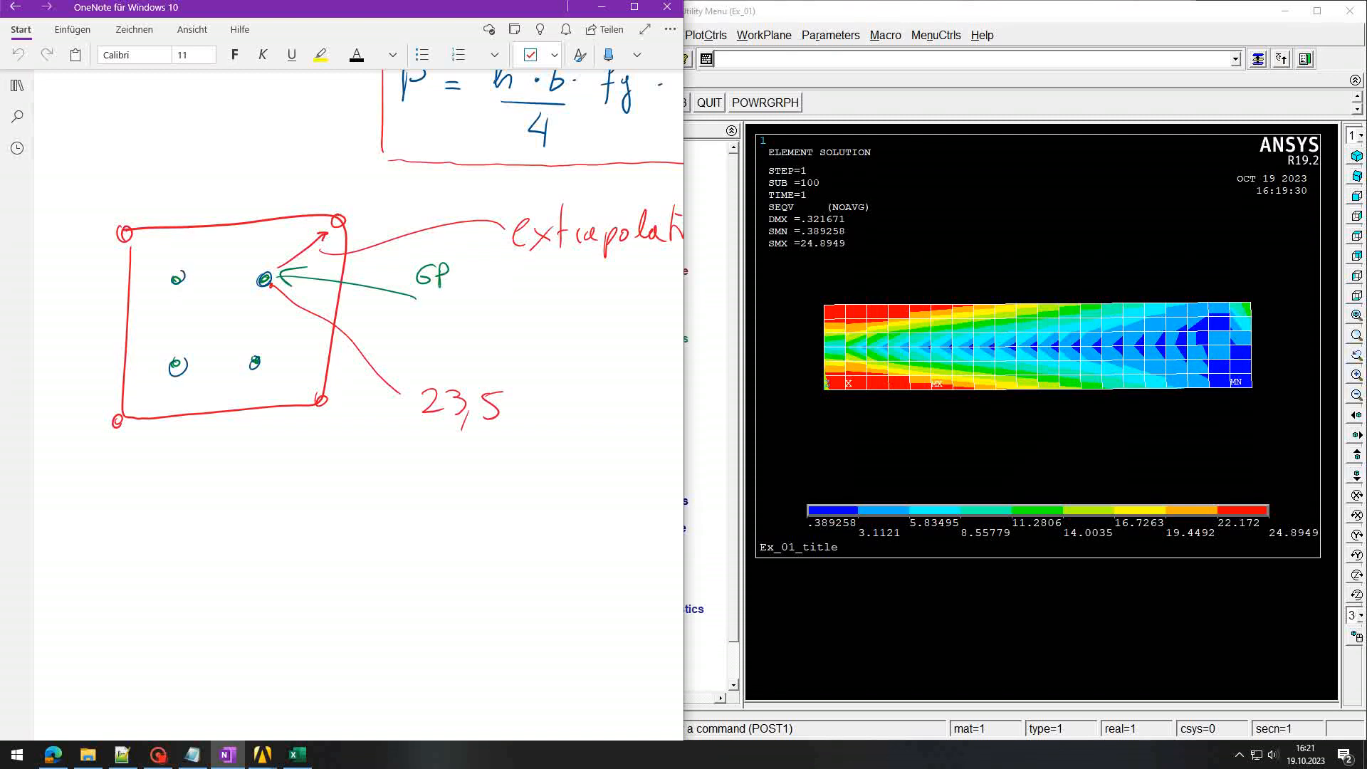
left_click_drag(337, 179, 337, 210)
left_click_drag(284, 158, 295, 177)
left_click_drag(302, 158, 306, 180)
left_click_drag(314, 181, 315, 185)
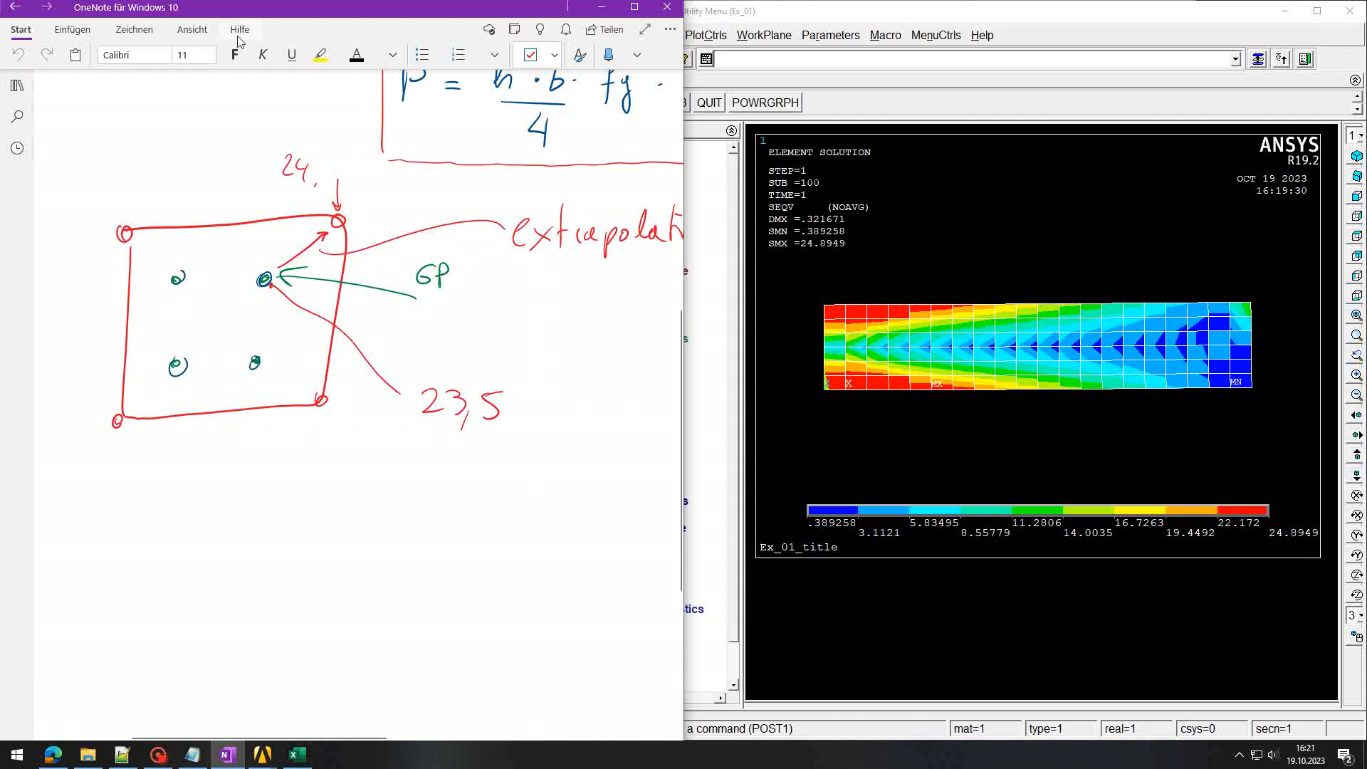
left_click(597, 6)
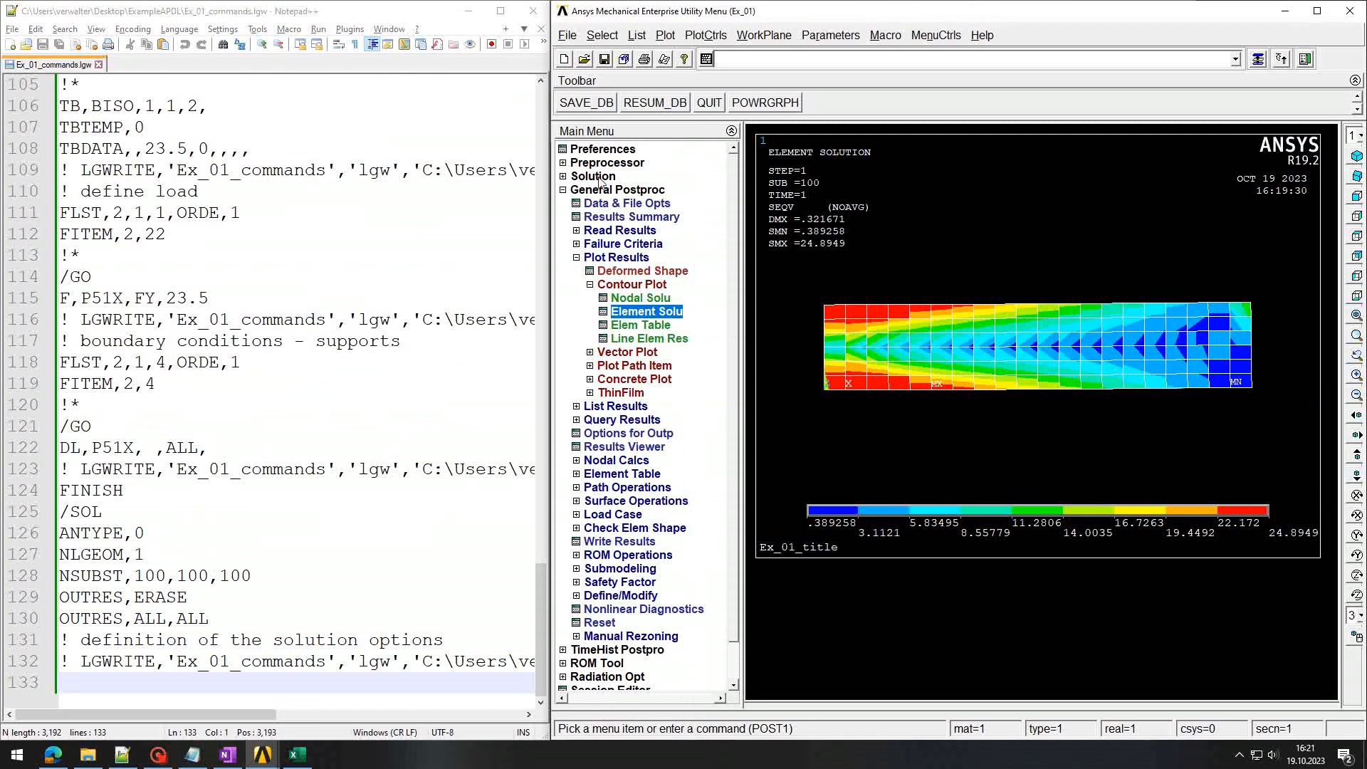
Step: In Solution, enter the comment '! defining solution at gaussian points' and then ERESX,NO
left_click(599, 180)
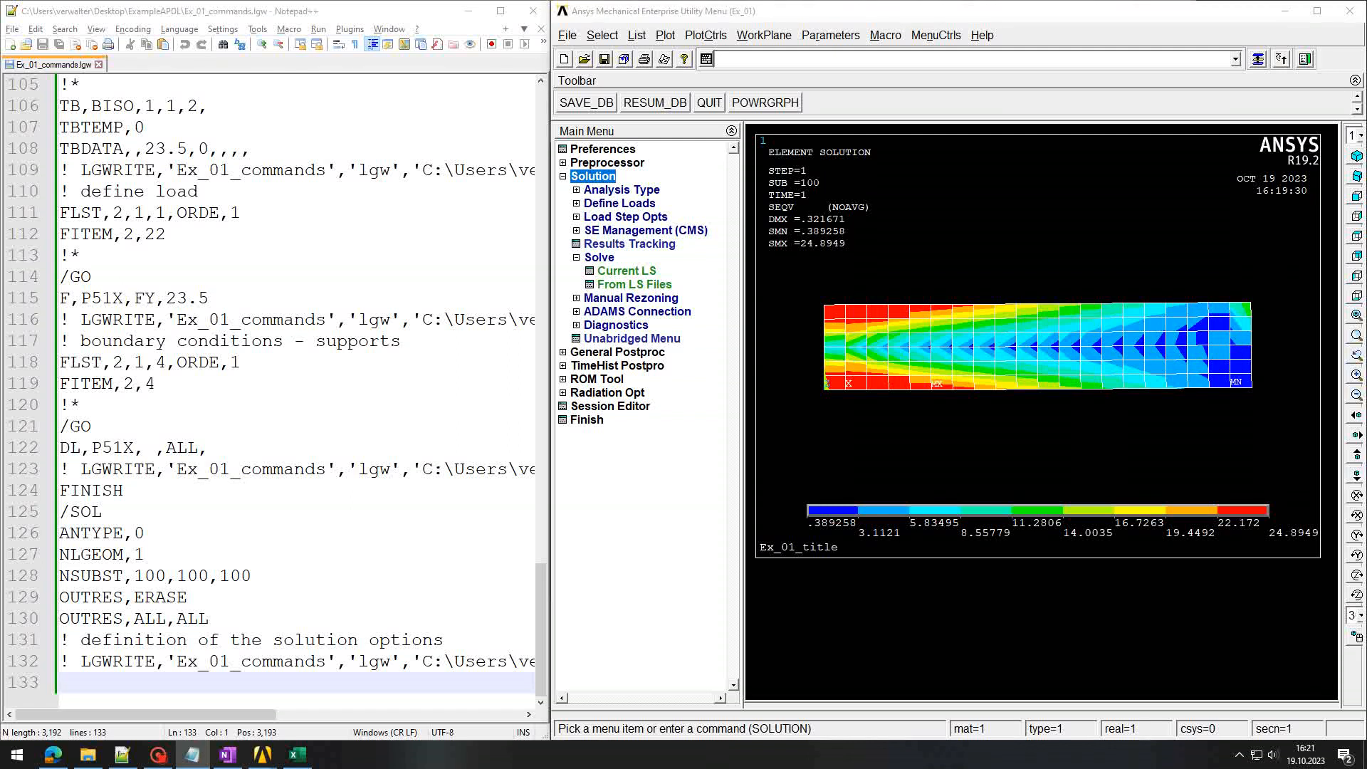
left_click(801, 61)
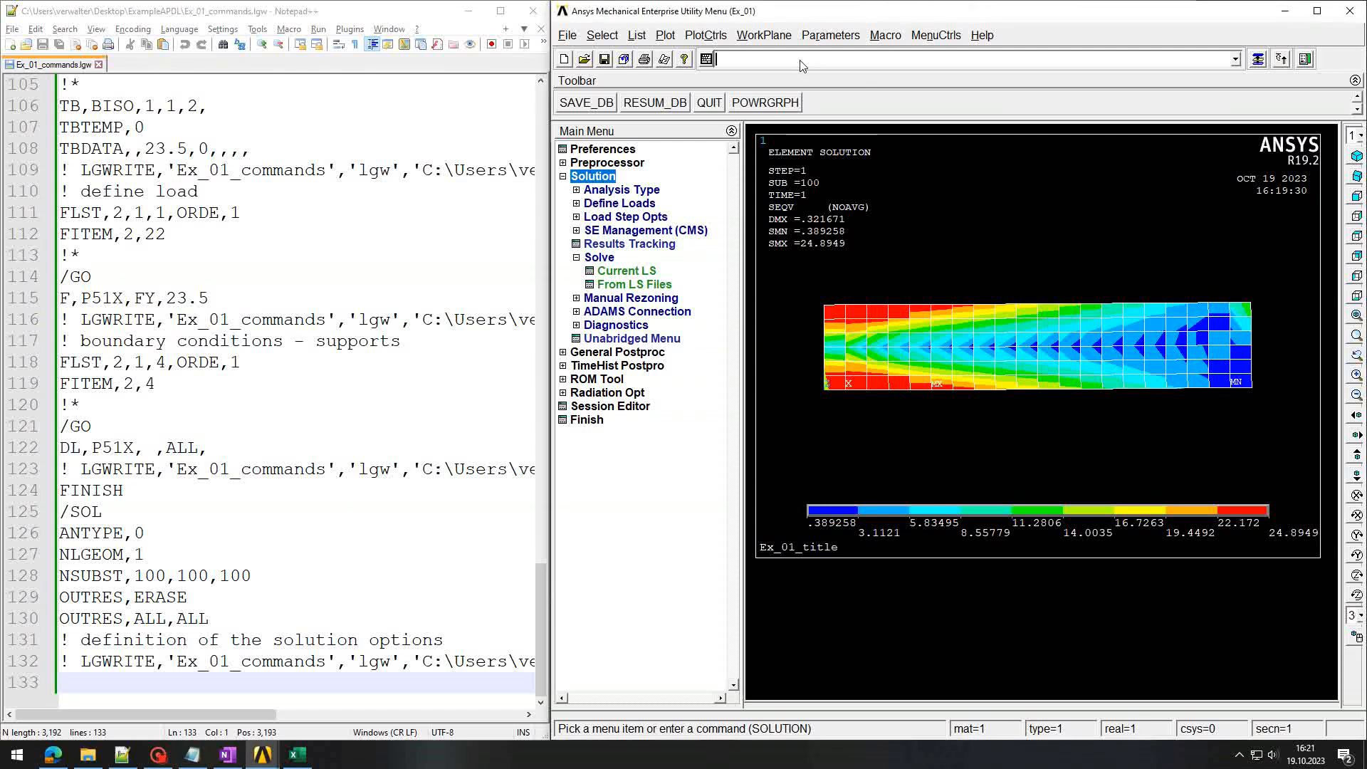
type("! defi")
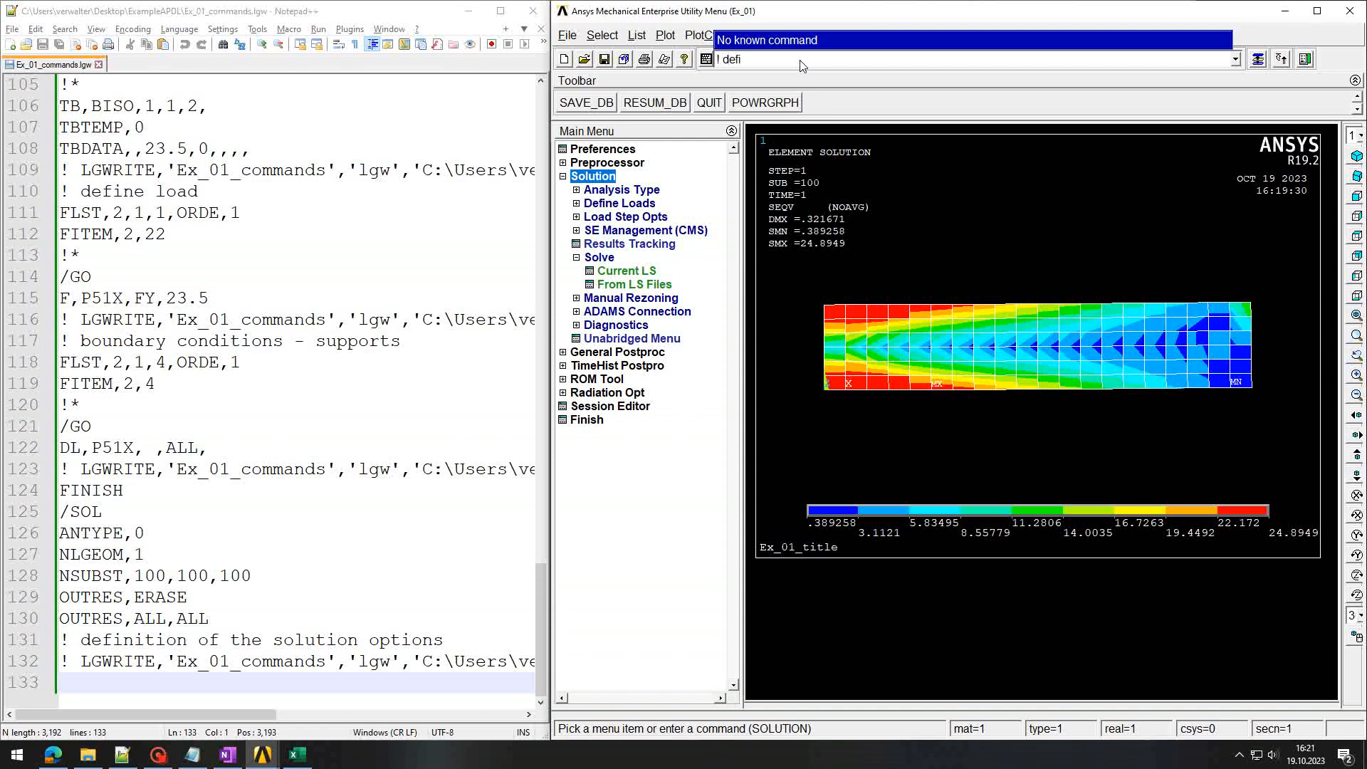
type("ning solution at gaussian points")
key("Return")
type("ERESX,NO")
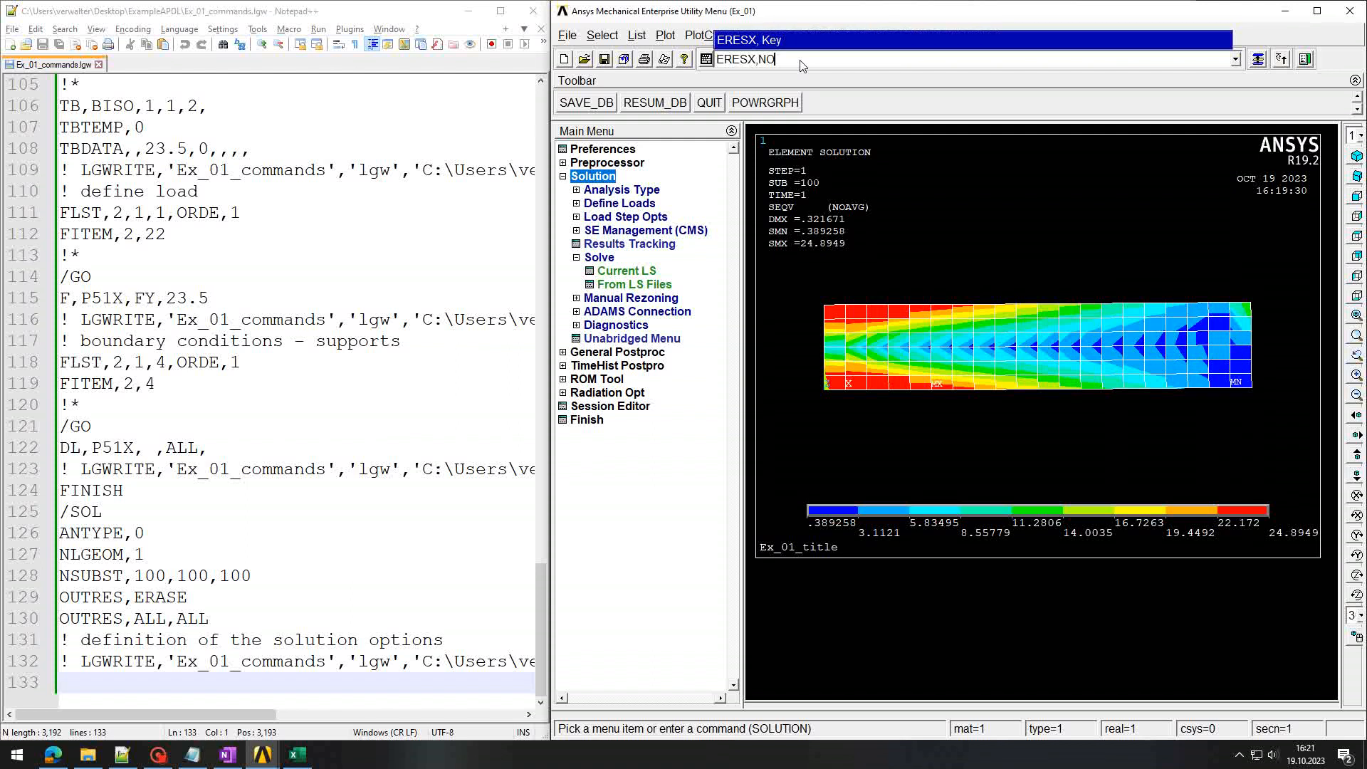
left_click(728, 60)
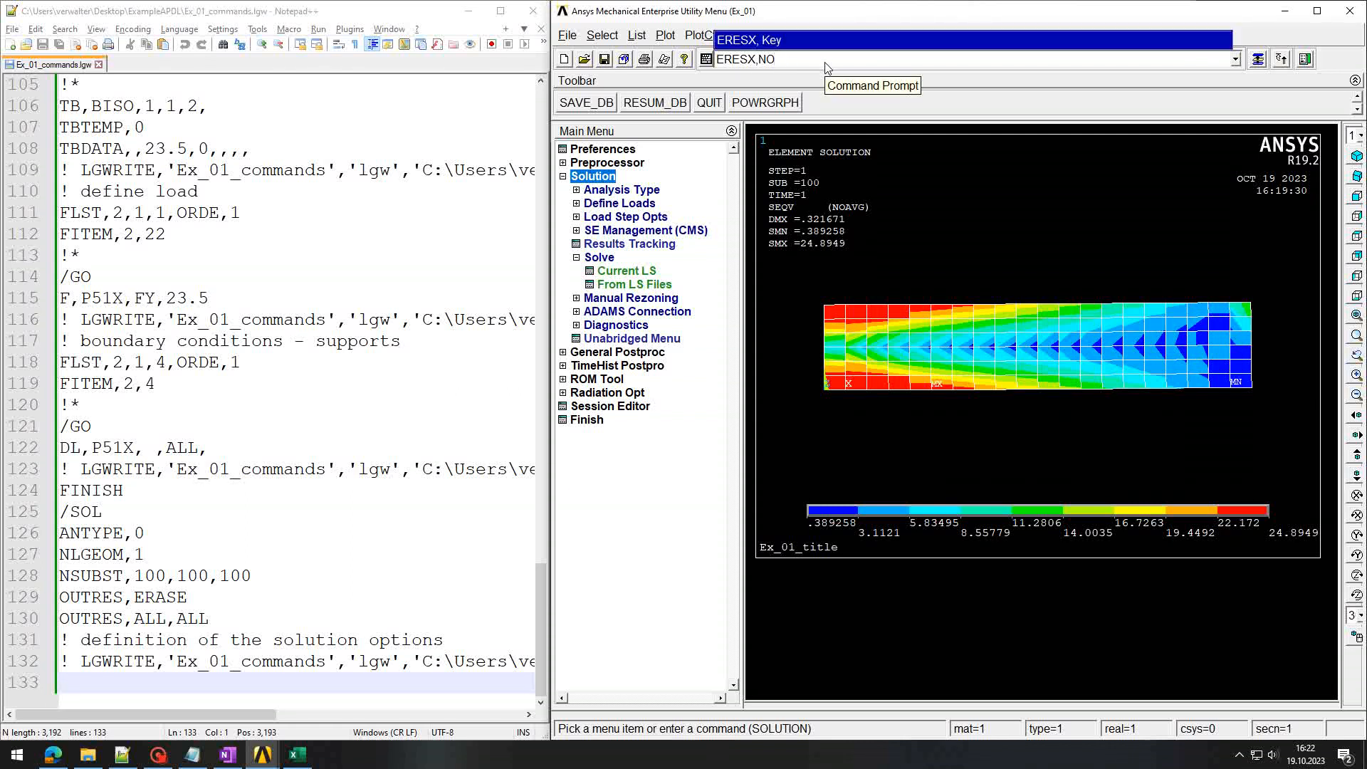
key("Return")
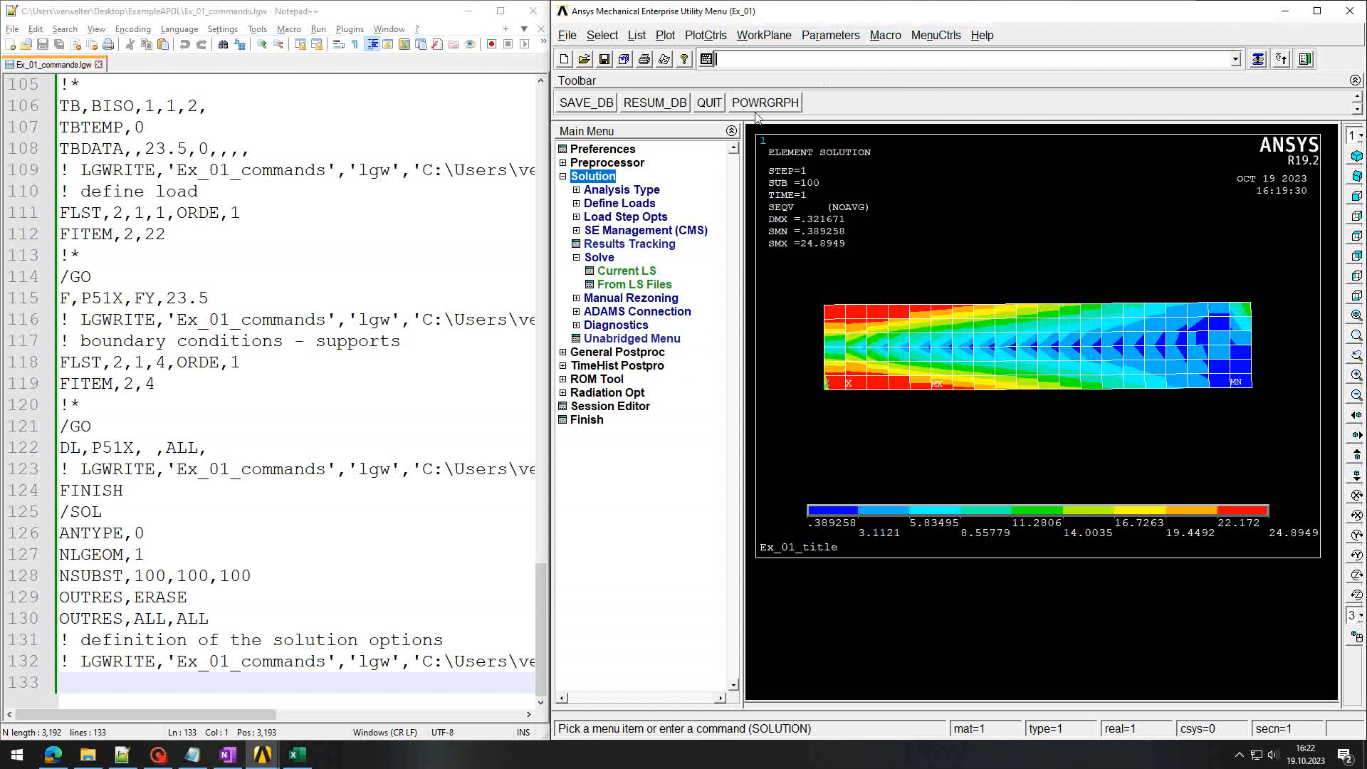
Step: Re-solve the current load step and close the solution-done message and status window
left_click(624, 278)
left_click(935, 445)
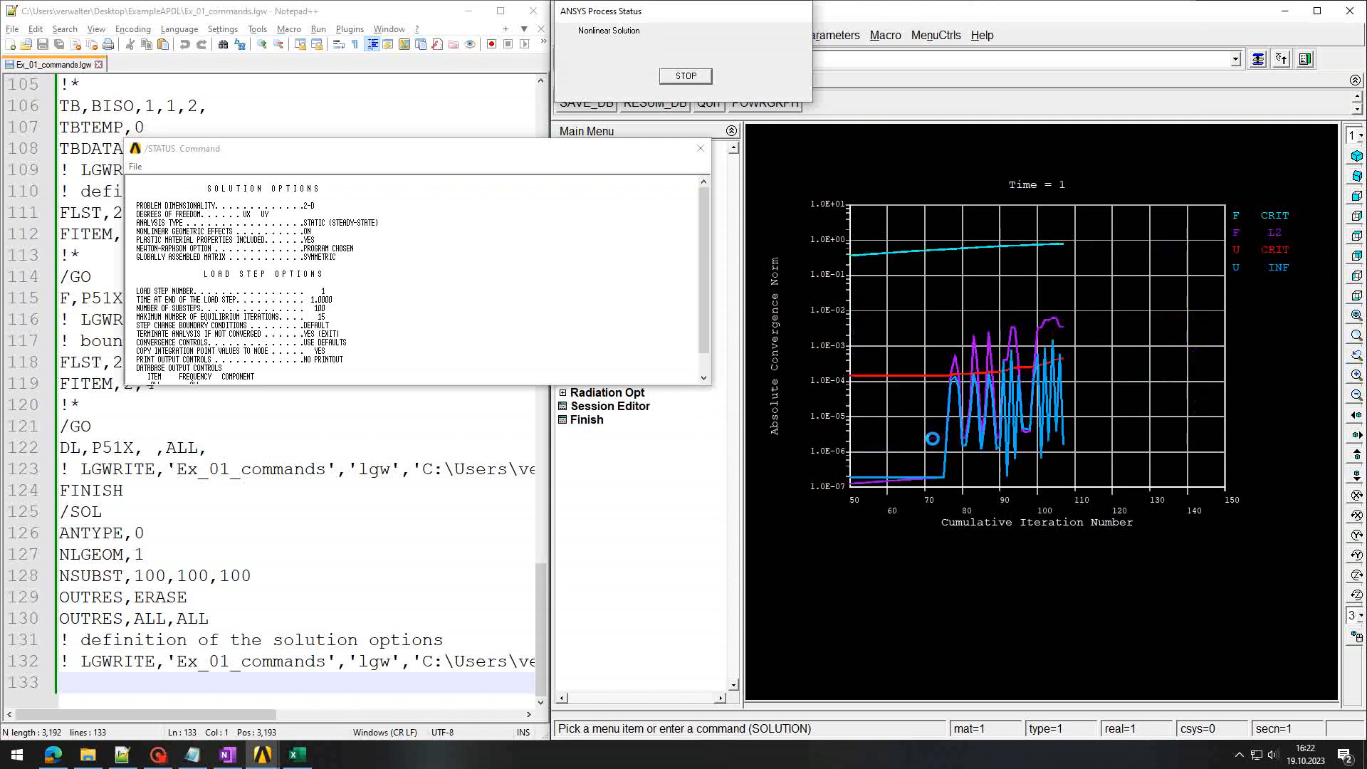
left_click(755, 107)
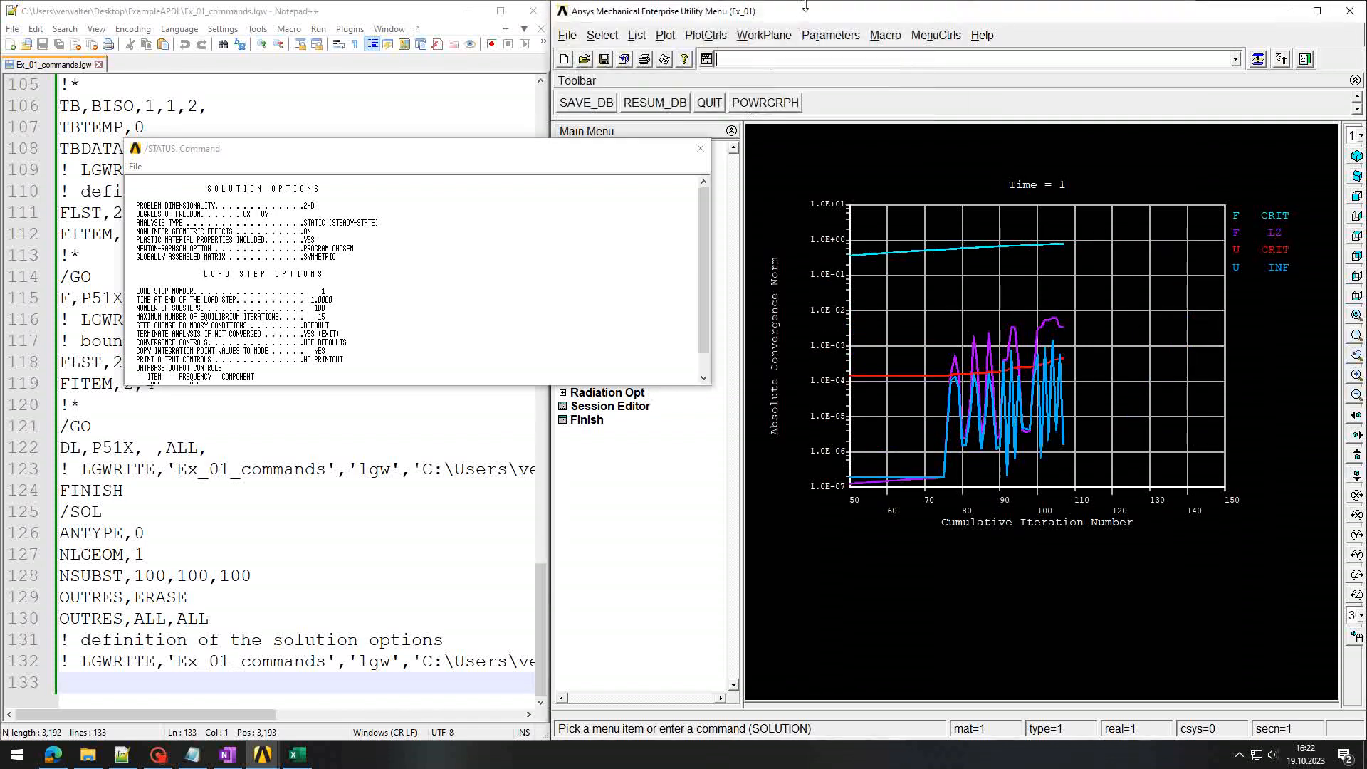
left_click(700, 147)
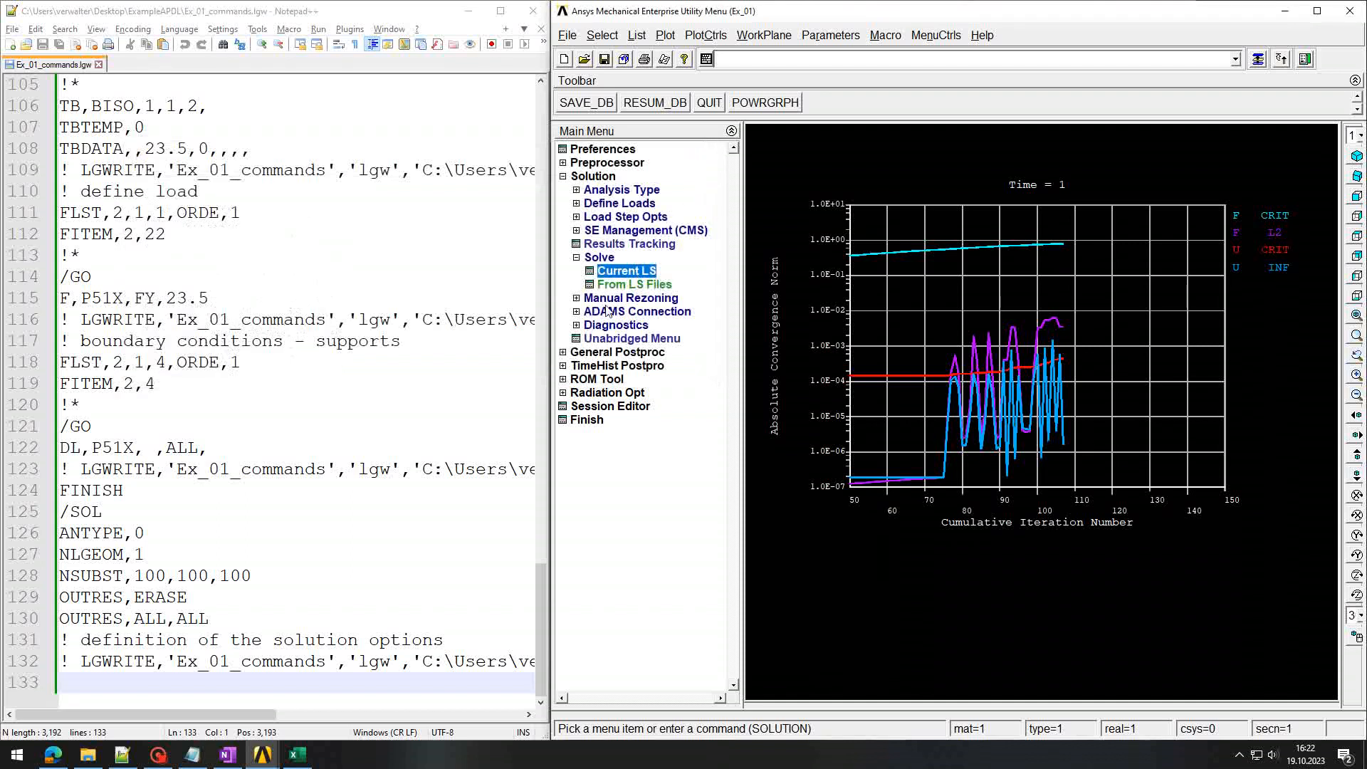
Step: Replot the element von Mises stress contour, now ranging 0.409554 to exactly 23.5
left_click(601, 352)
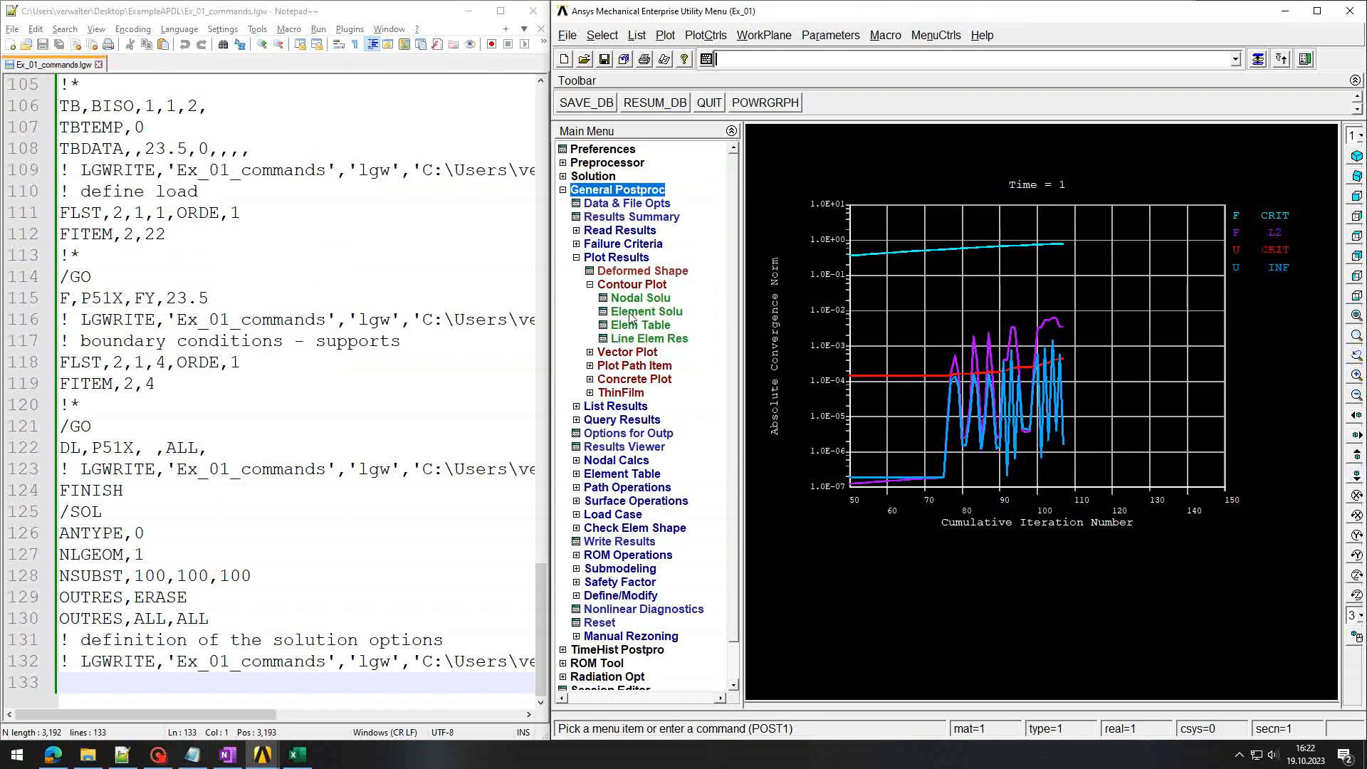
left_click(631, 317)
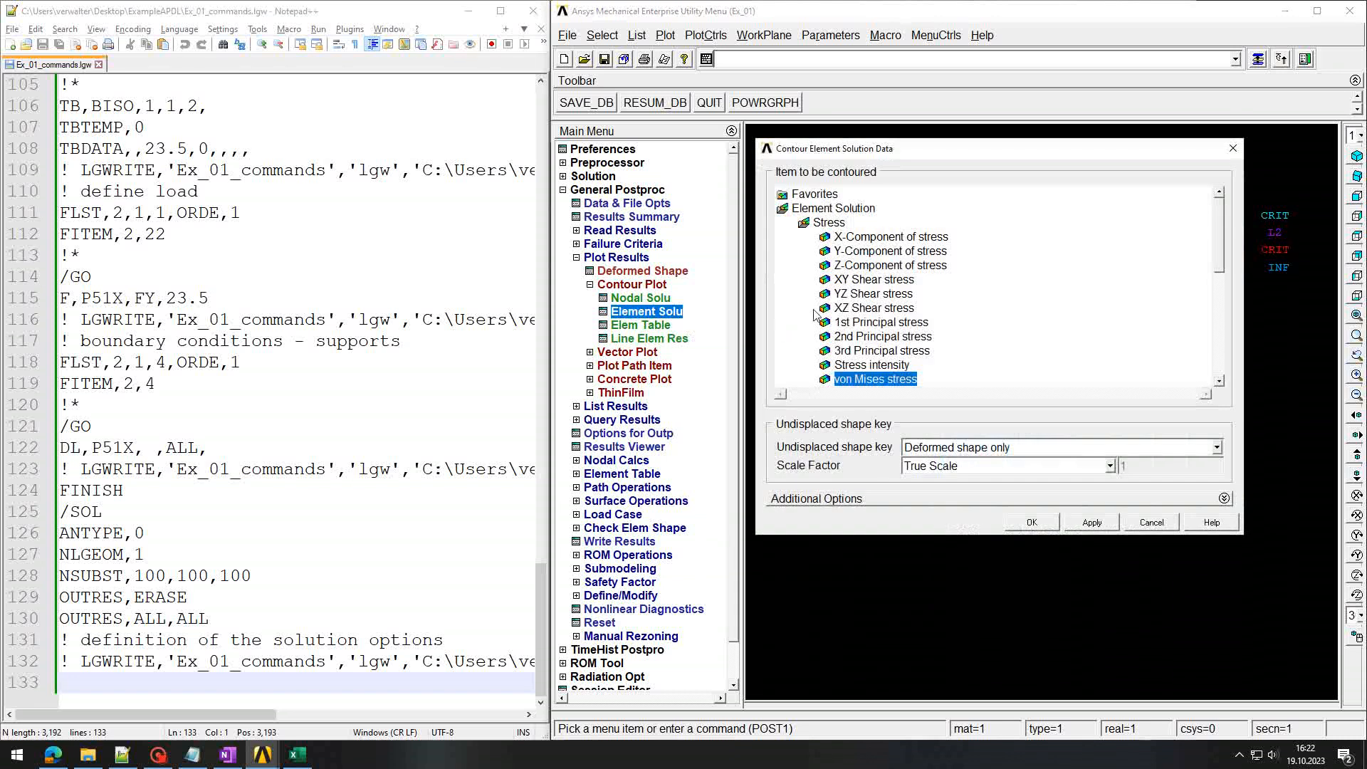
left_click(1034, 524)
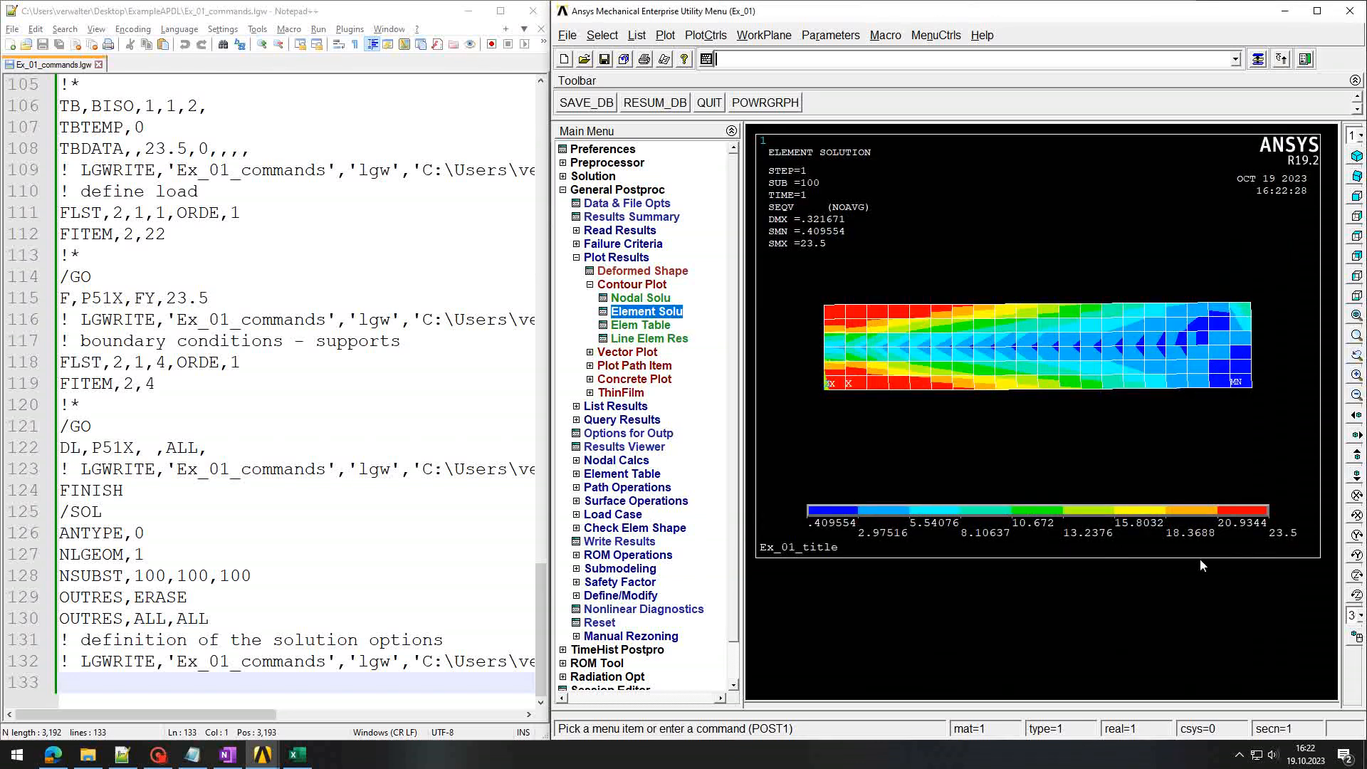